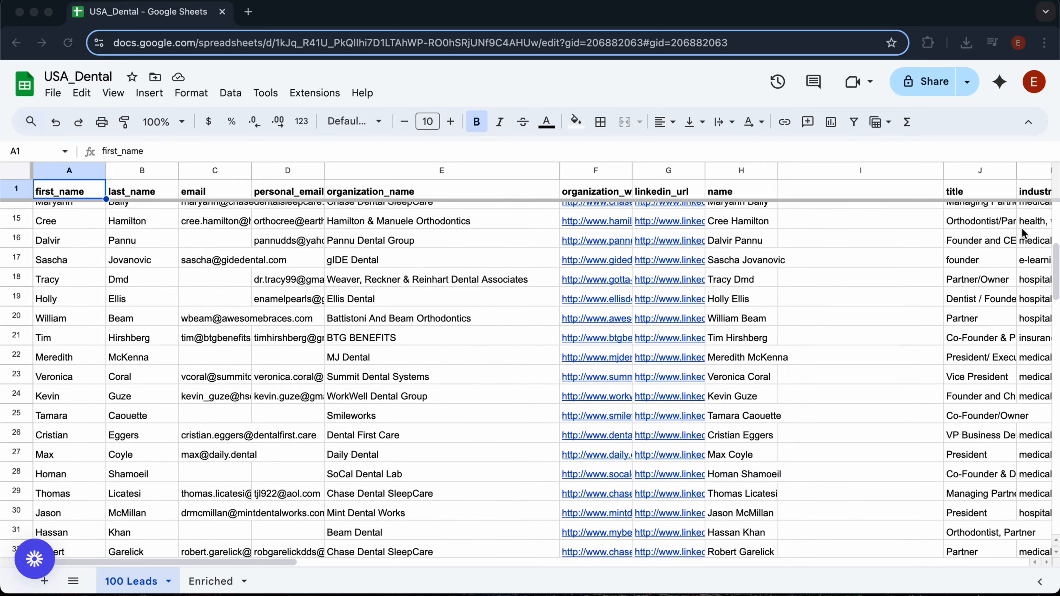
Step: Review the dental leads in the 100 Leads sheet and the personalised opening paragraph in the email preview
{"action": "scroll", "coordinate": [1023, 228], "scroll_direction": "down", "scroll_amount": 6}
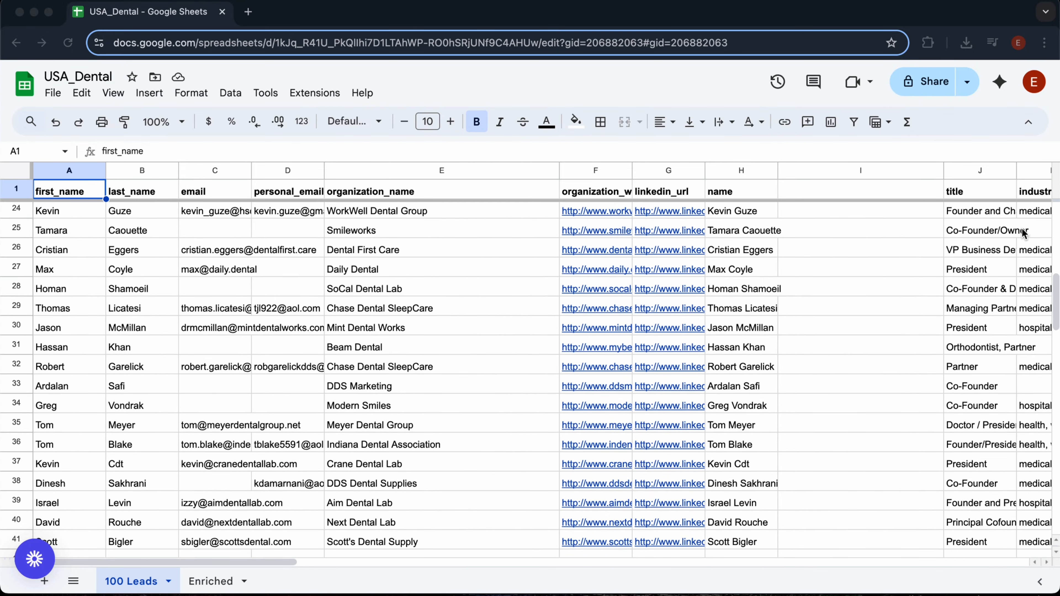
{"action": "scroll", "coordinate": [1023, 228], "scroll_direction": "down", "scroll_amount": 10}
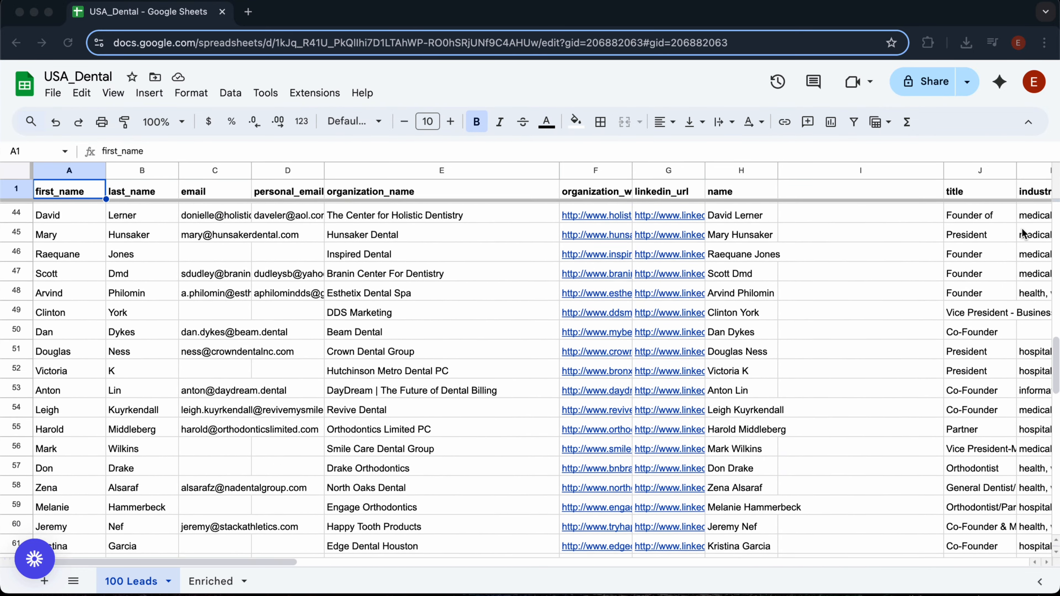
{"action": "scroll", "coordinate": [1022, 232], "scroll_direction": "down", "scroll_amount": 6}
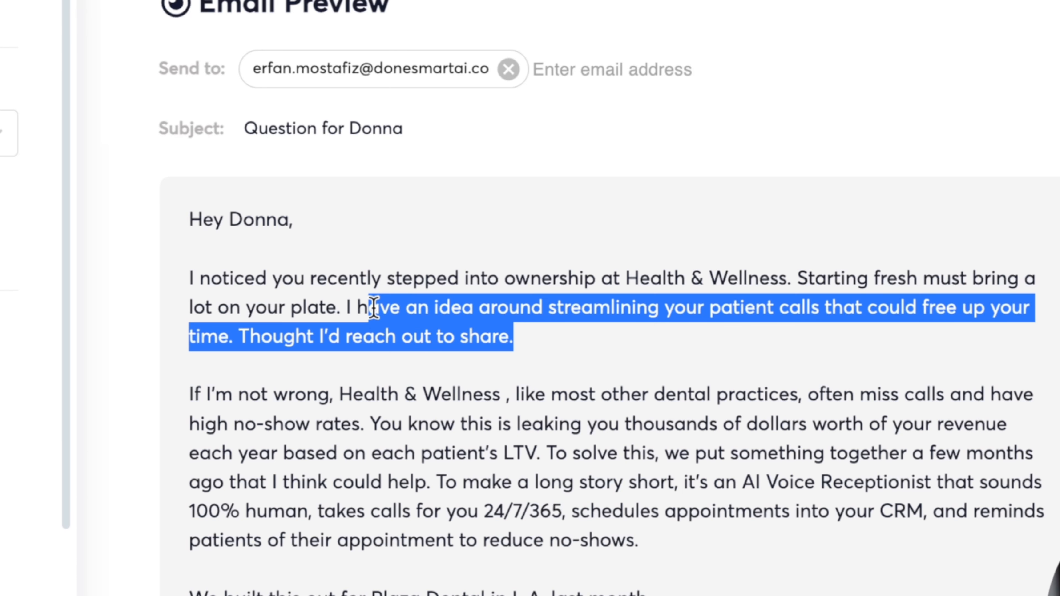
{"action": "left_click_drag", "start_coordinate": [433, 308], "coordinate": [177, 284]}
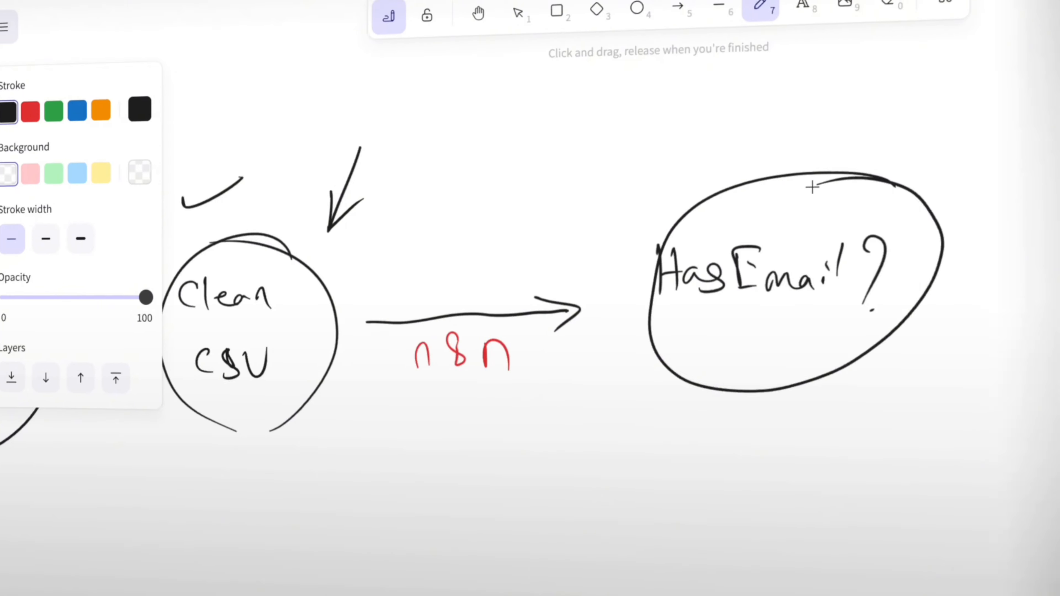
Step: Handwrite the lead workflow diagram in Excalidraw, with a circled Apollo fed by "Search Leads" and the notes Keywords and Dental Practices, US
{"action": "left_click_drag", "start_coordinate": [710, 261], "coordinate": [880, 255]}
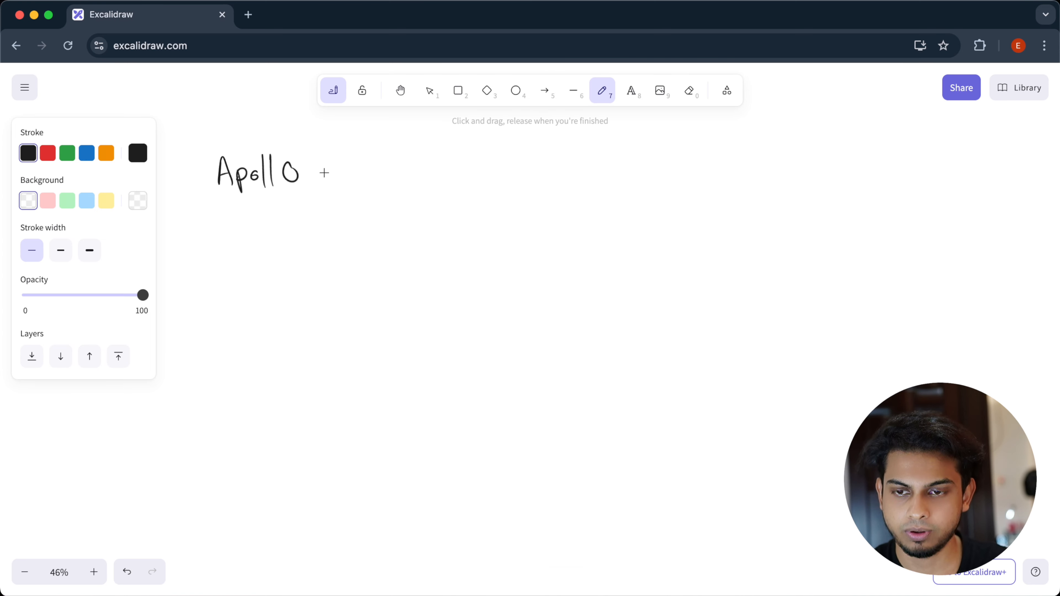
{"action": "left_click_drag", "start_coordinate": [240, 318], "coordinate": [253, 322]}
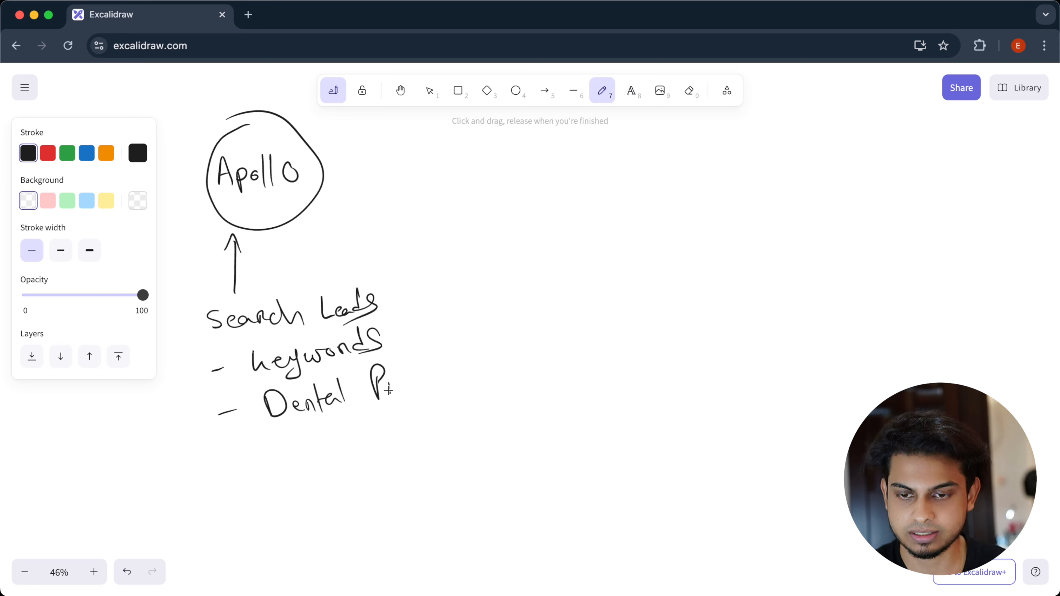
{"action": "key", "text": "e"}
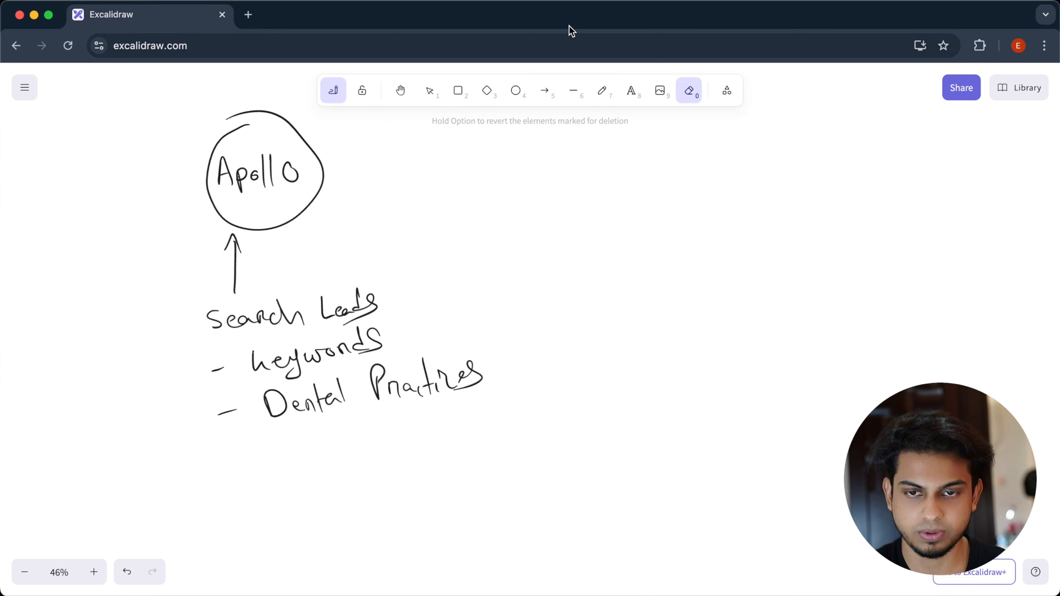
{"action": "key", "text": "p"}
{"action": "key", "text": "super+z"}
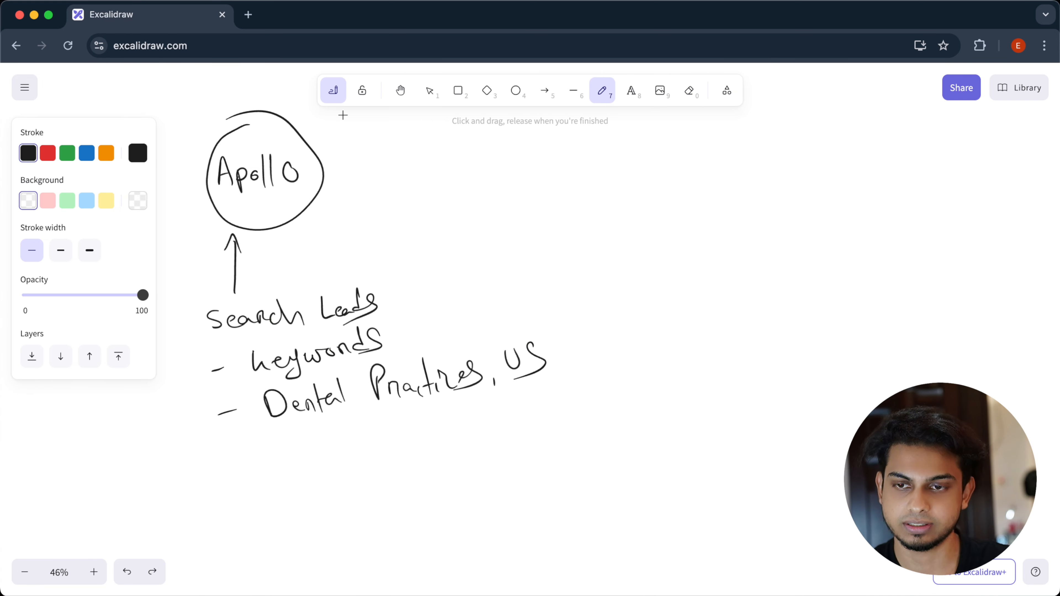
Step: Search the web for apollo in a new tab, then open Apollo's People search
{"action": "left_click", "coordinate": [250, 15]}
{"action": "type", "text": "a"}
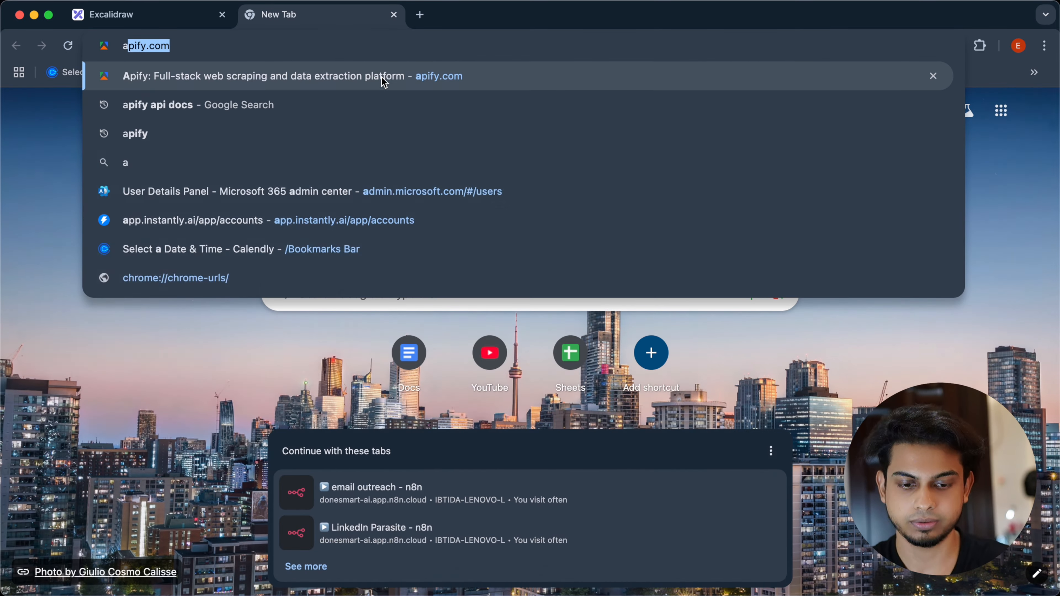
{"action": "type", "text": "pollo"}
{"action": "key", "text": "Return"}
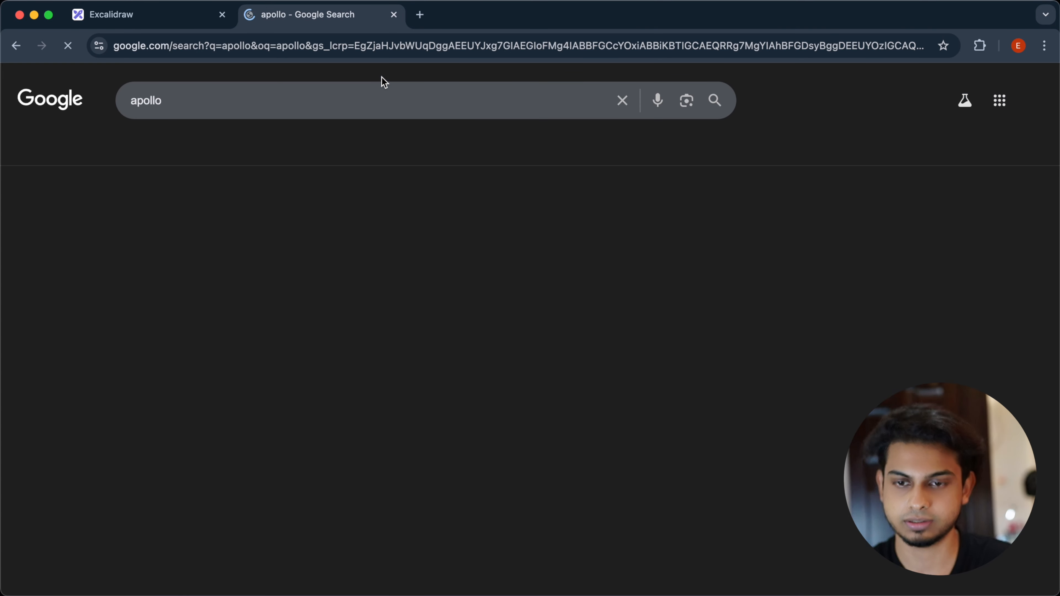
{"action": "left_click", "coordinate": [283, 242]}
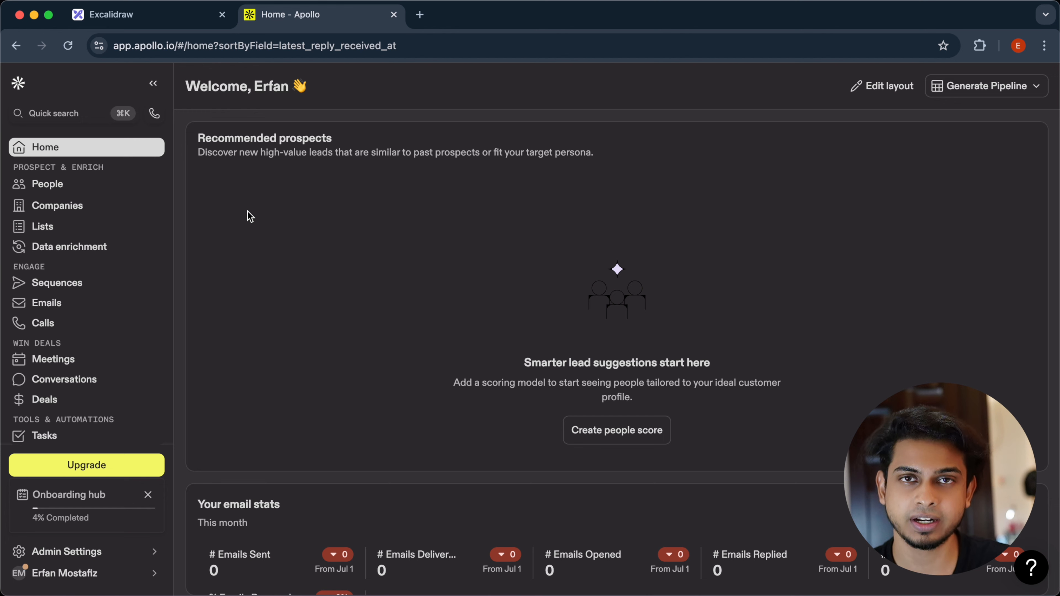
{"action": "left_click", "coordinate": [108, 193]}
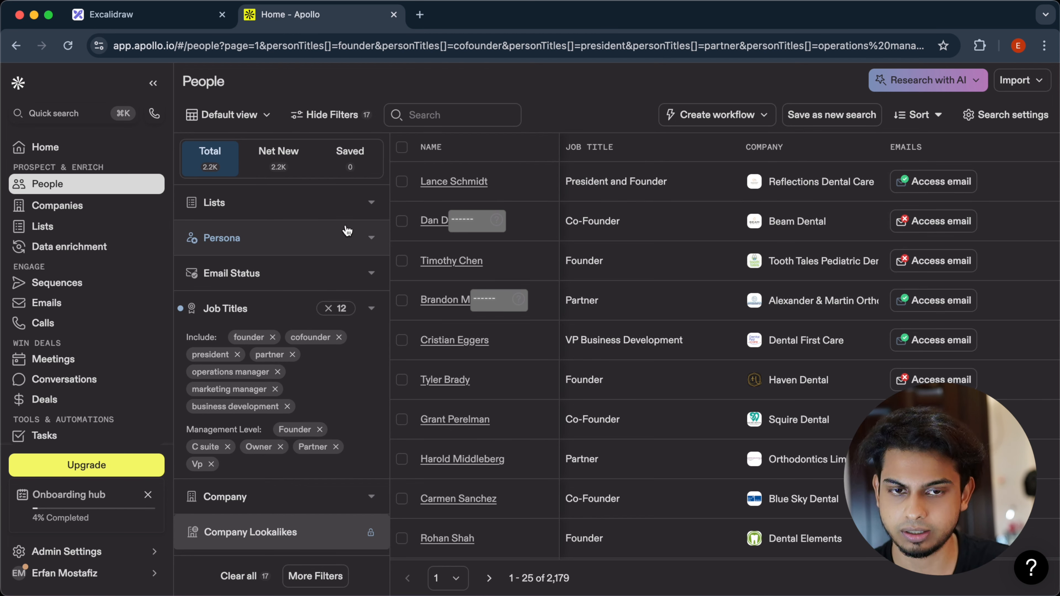
Step: Clear all existing filters from the people search
{"action": "left_click", "coordinate": [276, 114]}
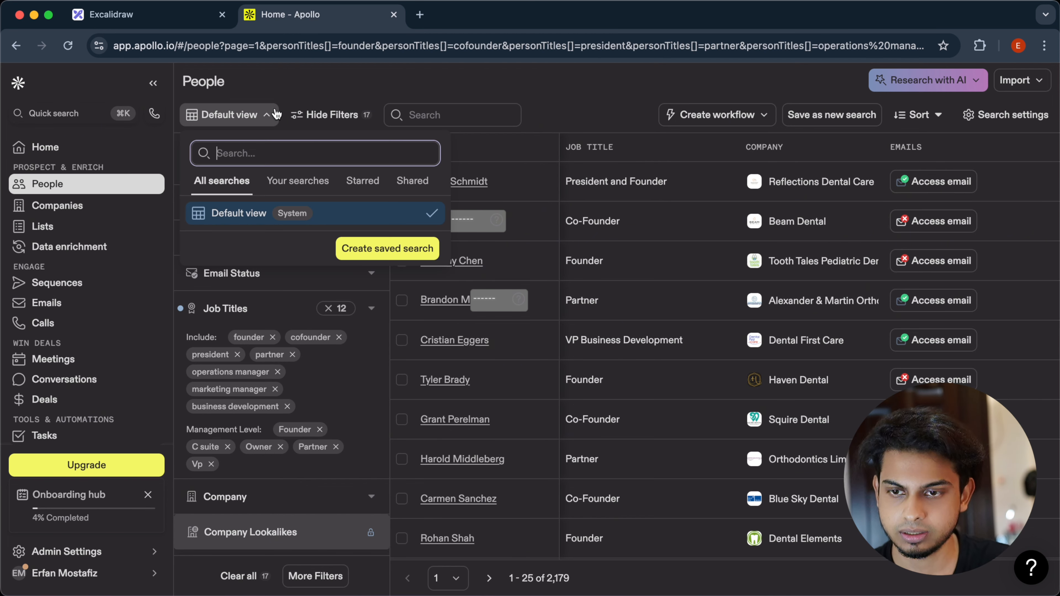
{"action": "left_click", "coordinate": [276, 114]}
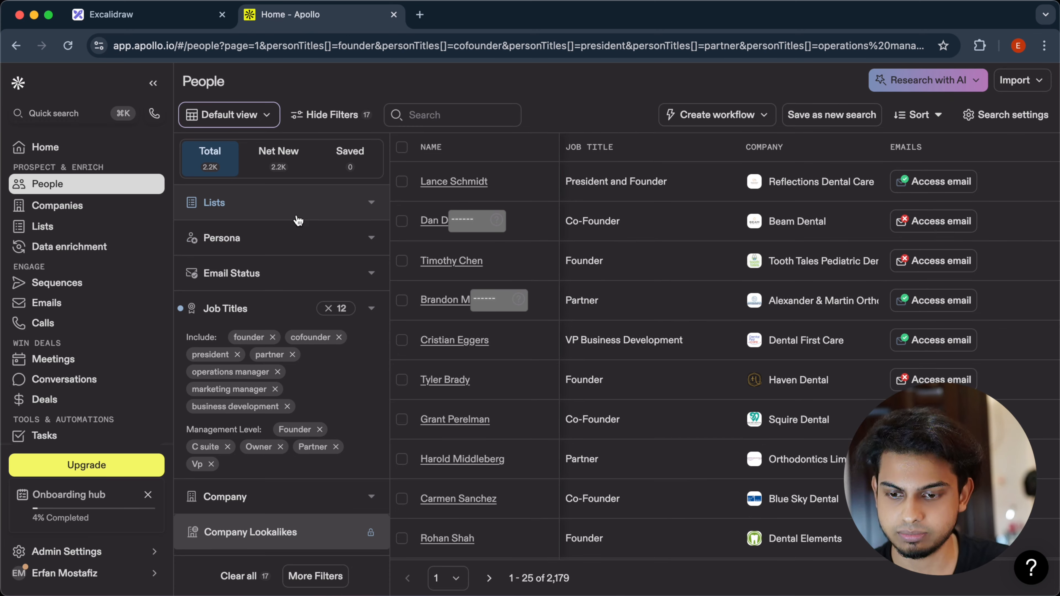
{"action": "left_click", "coordinate": [239, 577]}
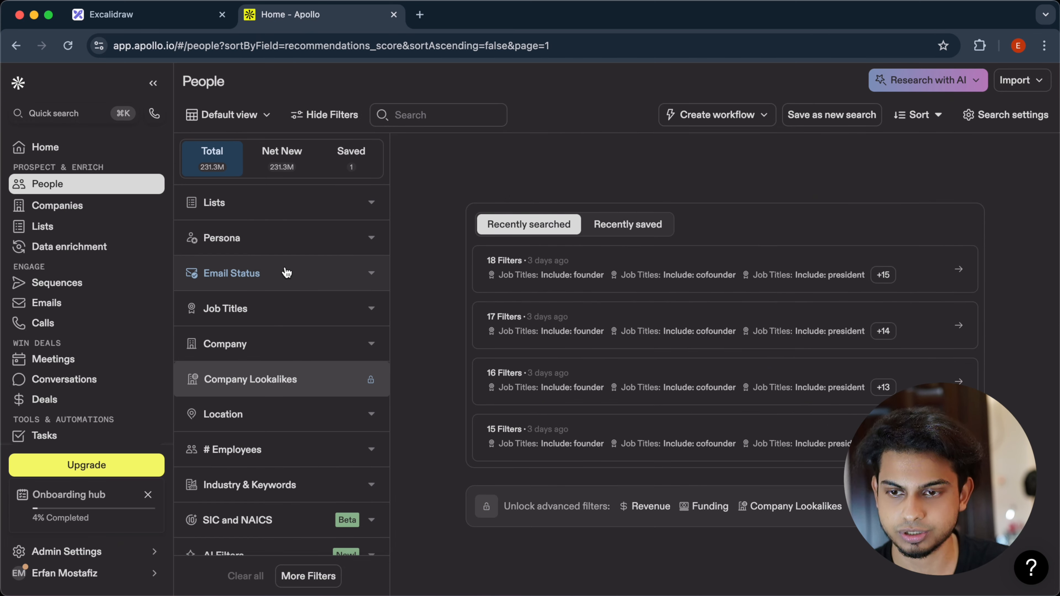
{"action": "left_click", "coordinate": [335, 215]}
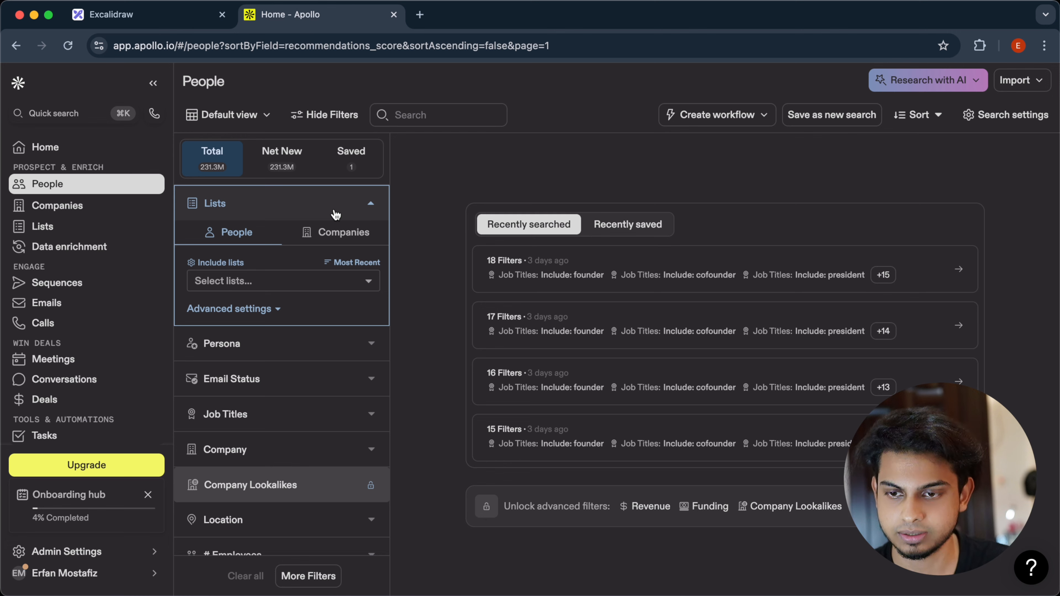
{"action": "left_click", "coordinate": [335, 215]}
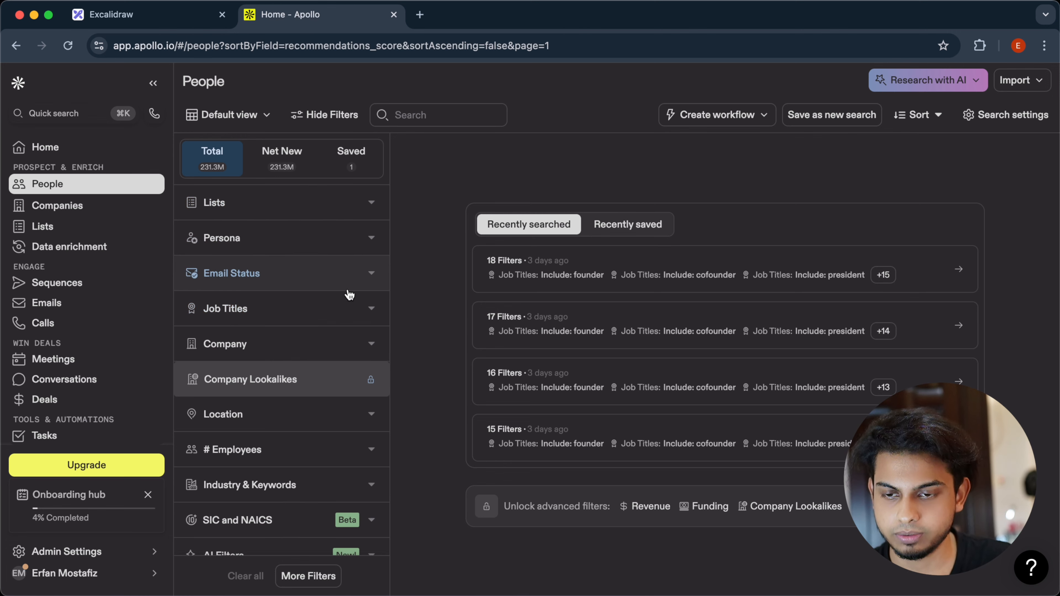
Step: Limit the people search to contacts whose email status is Verified
{"action": "left_click", "coordinate": [151, 14]}
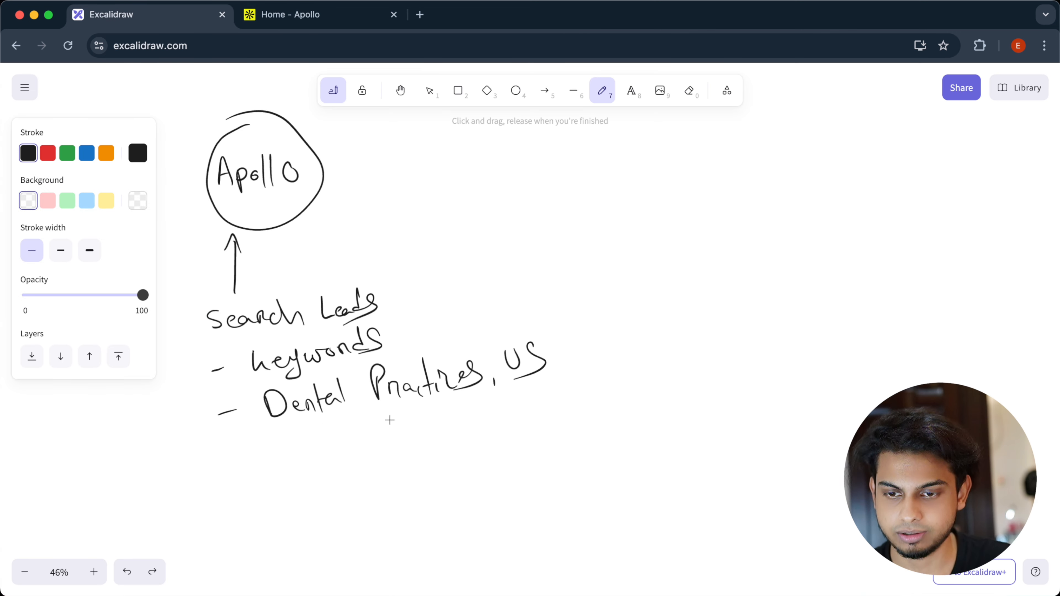
{"action": "left_click", "coordinate": [292, 14]}
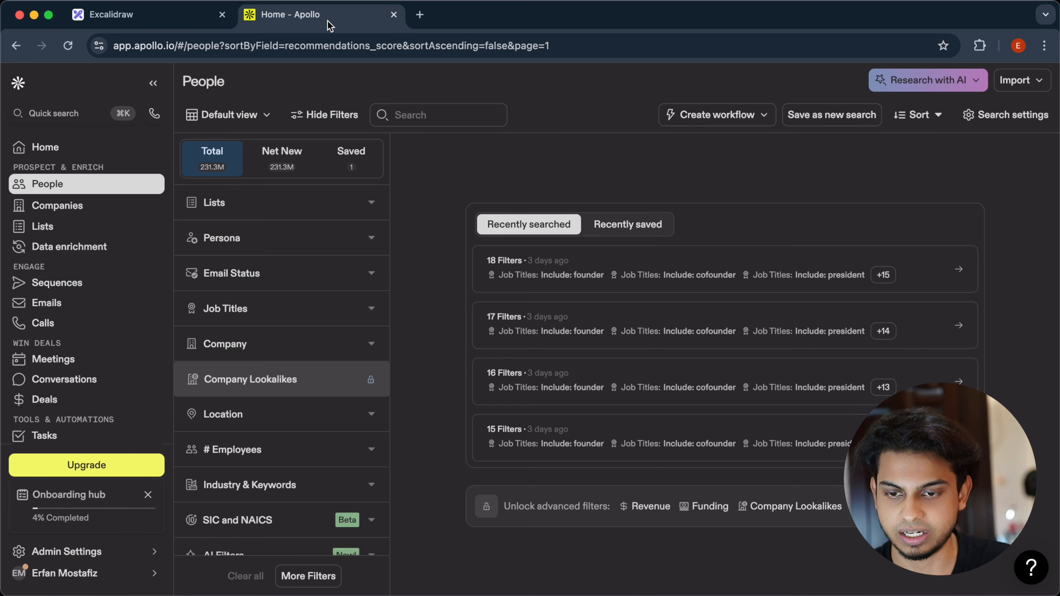
{"action": "left_click", "coordinate": [325, 315]}
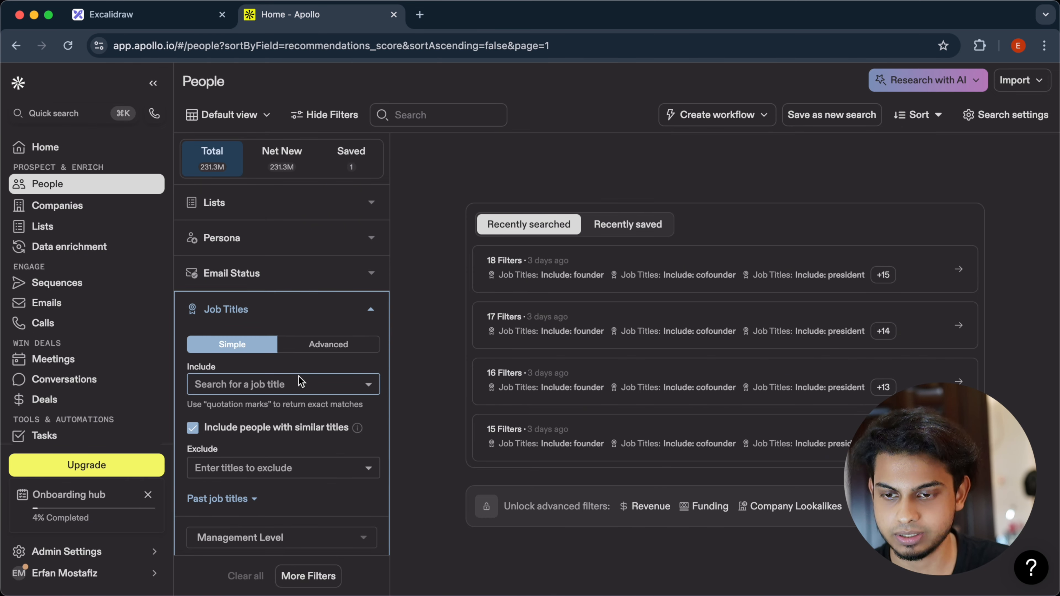
{"action": "left_click", "coordinate": [313, 278]}
{"action": "left_click", "coordinate": [294, 319]}
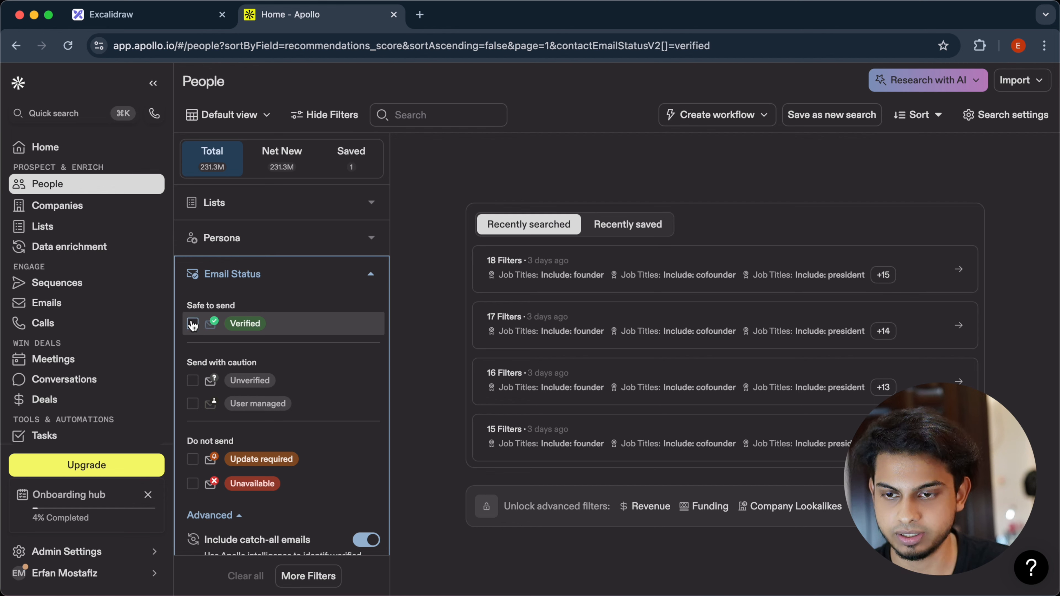
{"action": "left_click", "coordinate": [278, 251]}
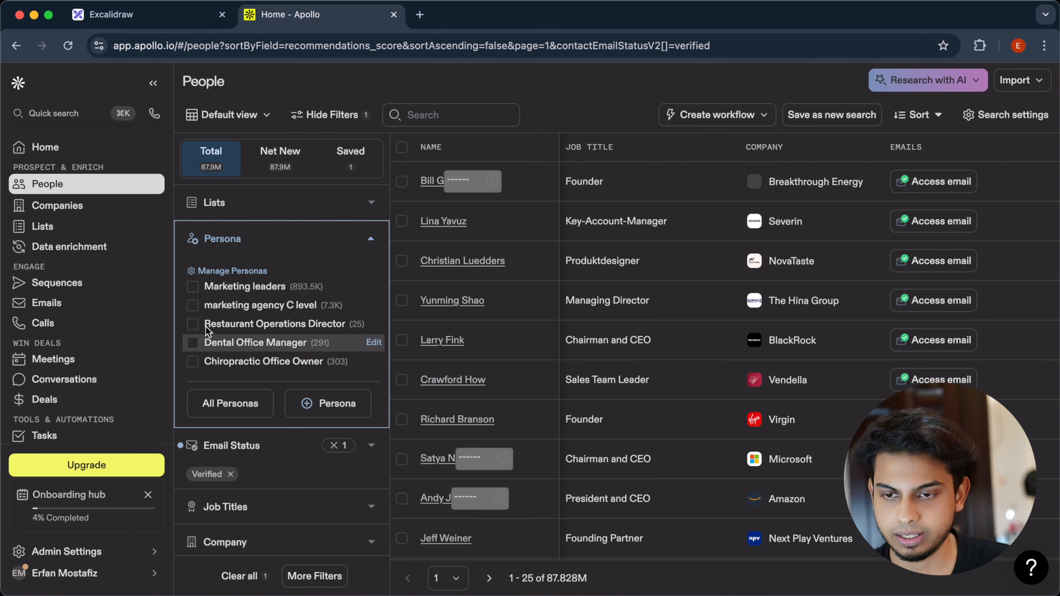
{"action": "left_click", "coordinate": [277, 238]}
Step: Include the job titles owner and president in the people search filter
{"action": "scroll", "coordinate": [254, 357], "scroll_direction": "down", "scroll_amount": 2}
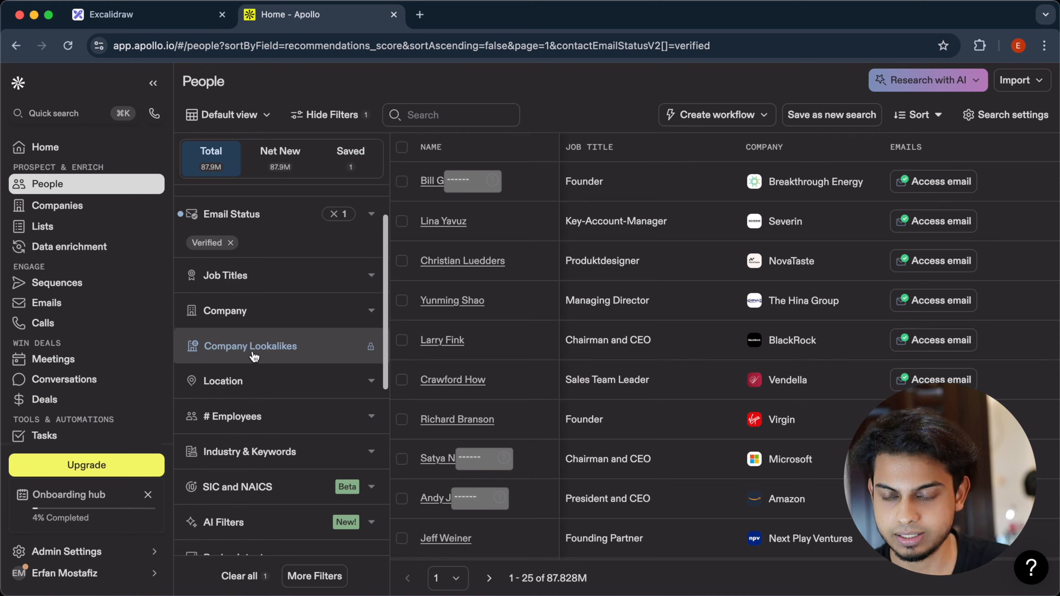
{"action": "left_click", "coordinate": [307, 277]}
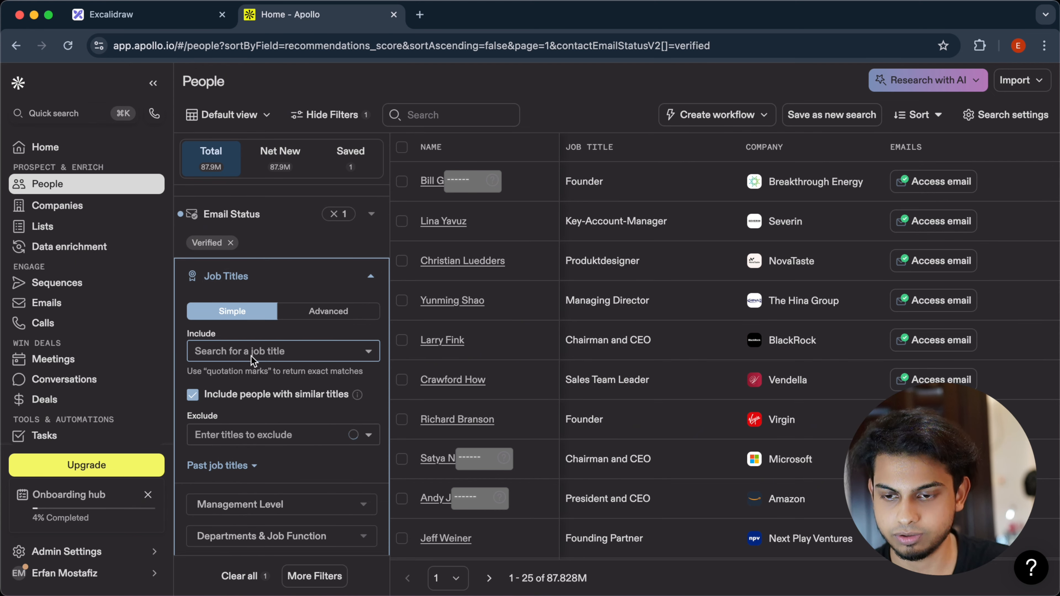
{"action": "scroll", "coordinate": [272, 348], "scroll_direction": "down", "scroll_amount": 2}
{"action": "left_click", "coordinate": [270, 292]}
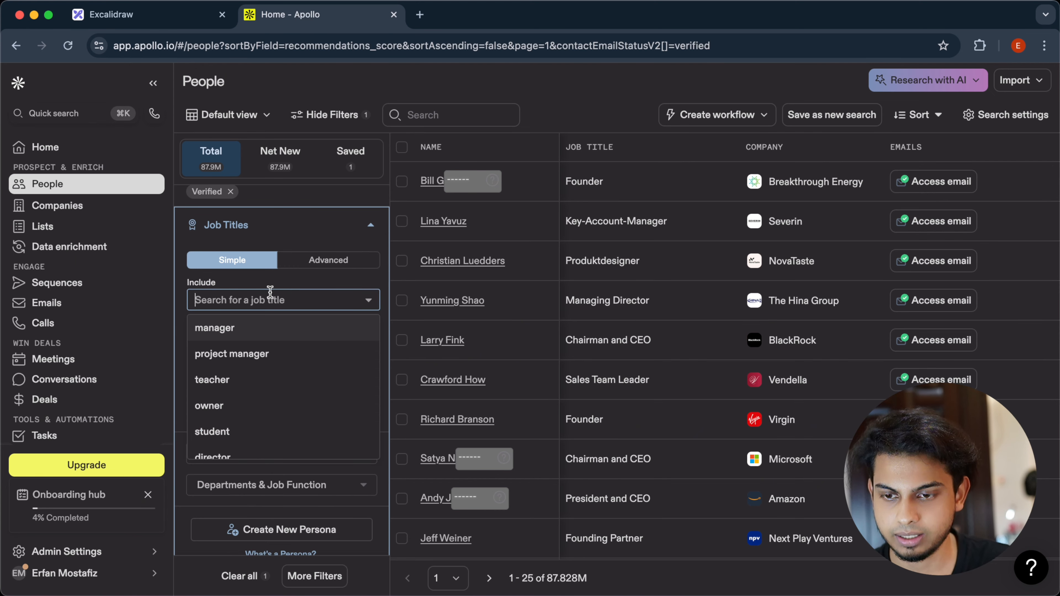
{"action": "scroll", "coordinate": [254, 372], "scroll_direction": "down", "scroll_amount": 2}
{"action": "left_click", "coordinate": [261, 346]}
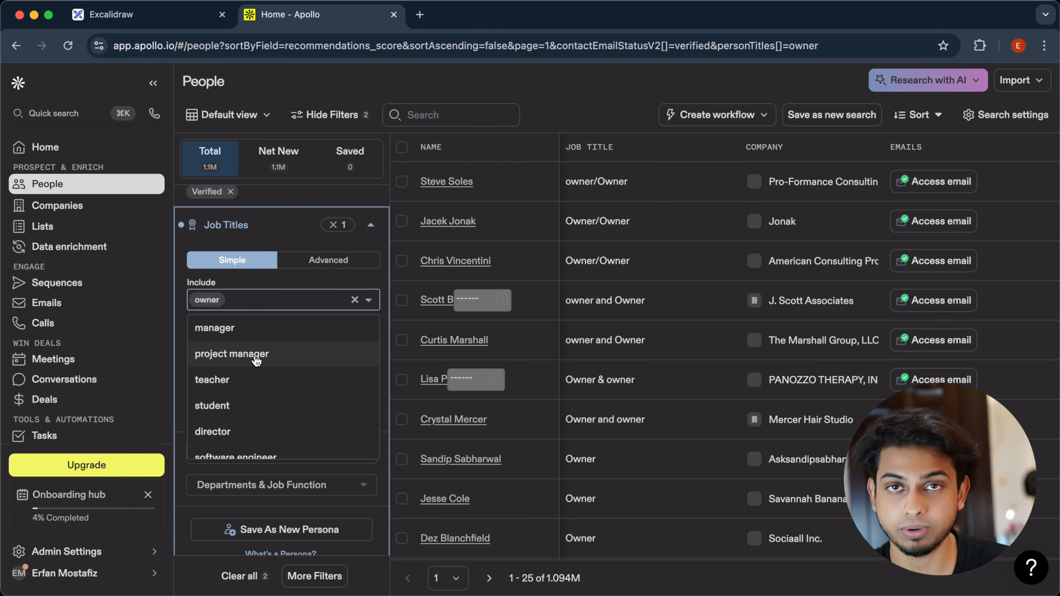
{"action": "scroll", "coordinate": [252, 413], "scroll_direction": "down", "scroll_amount": 2}
{"action": "scroll", "coordinate": [252, 416], "scroll_direction": "down", "scroll_amount": 5}
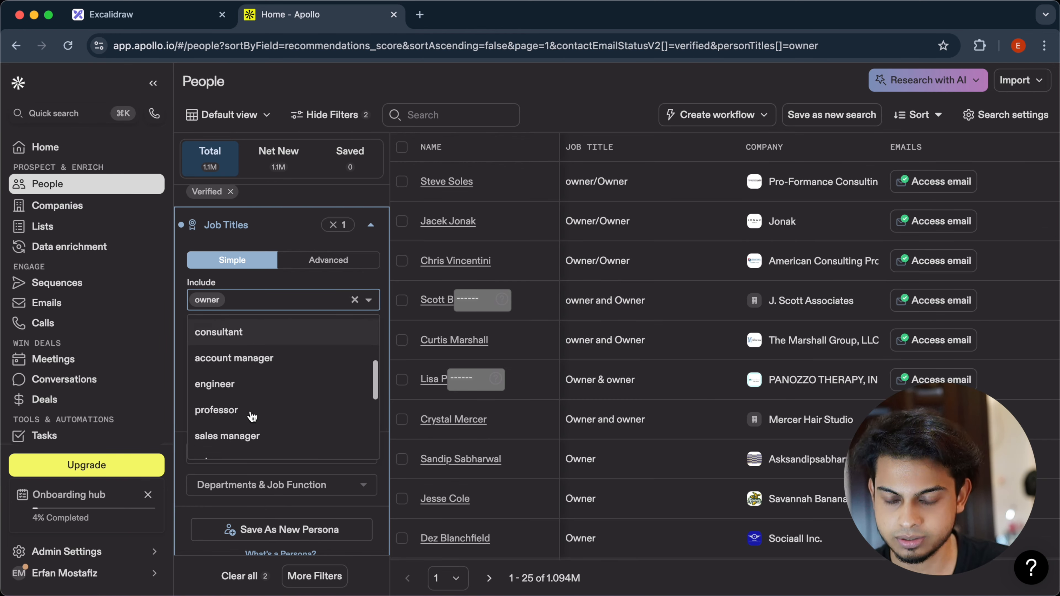
{"action": "scroll", "coordinate": [252, 416], "scroll_direction": "down", "scroll_amount": 1}
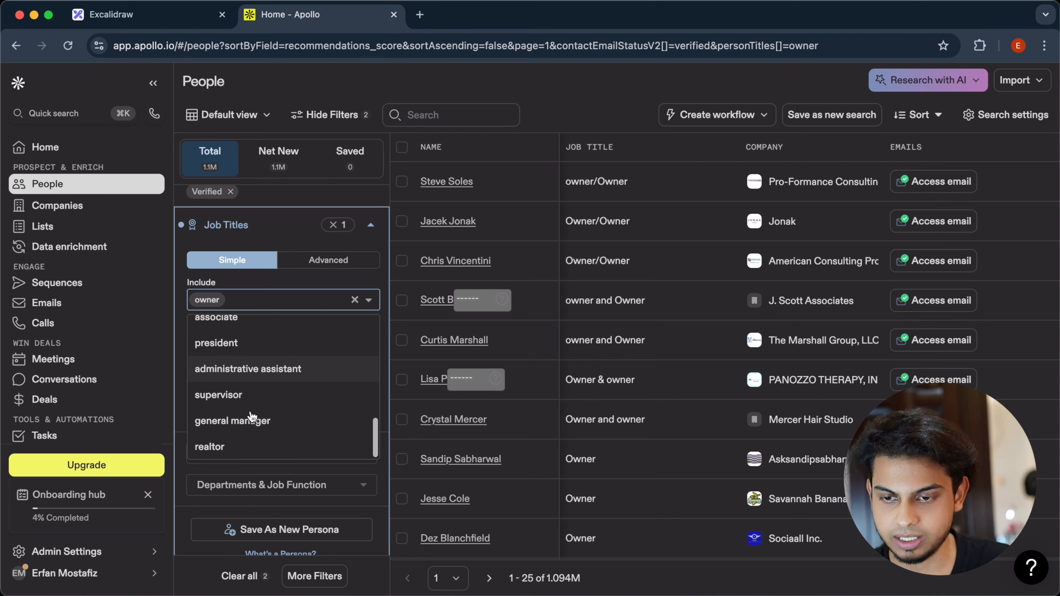
{"action": "left_click", "coordinate": [261, 343]}
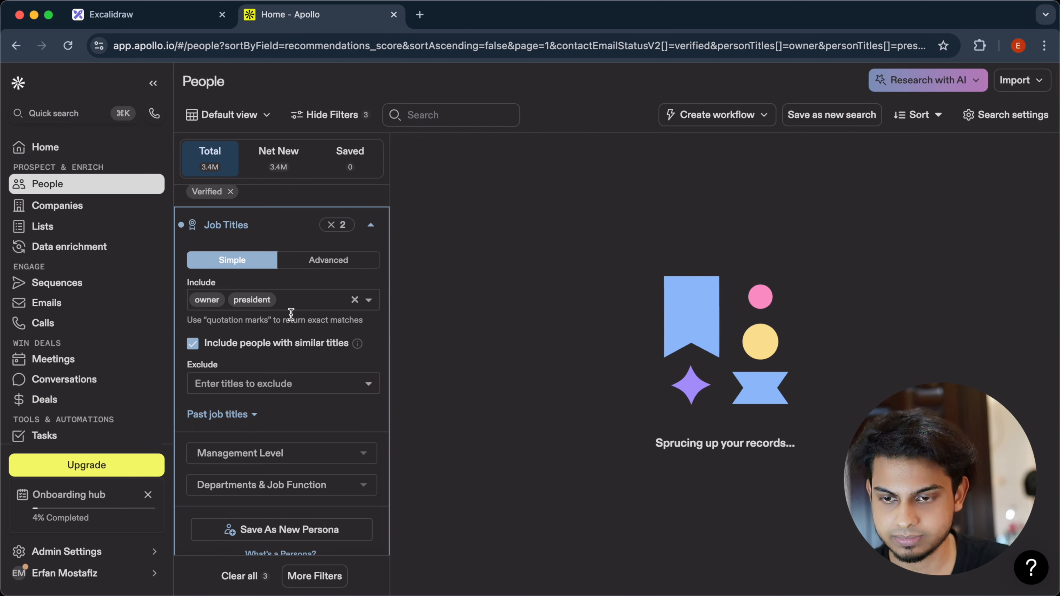
Step: Add founder and "founder and ceo" to the included job titles
{"action": "type", "text": "founder"}
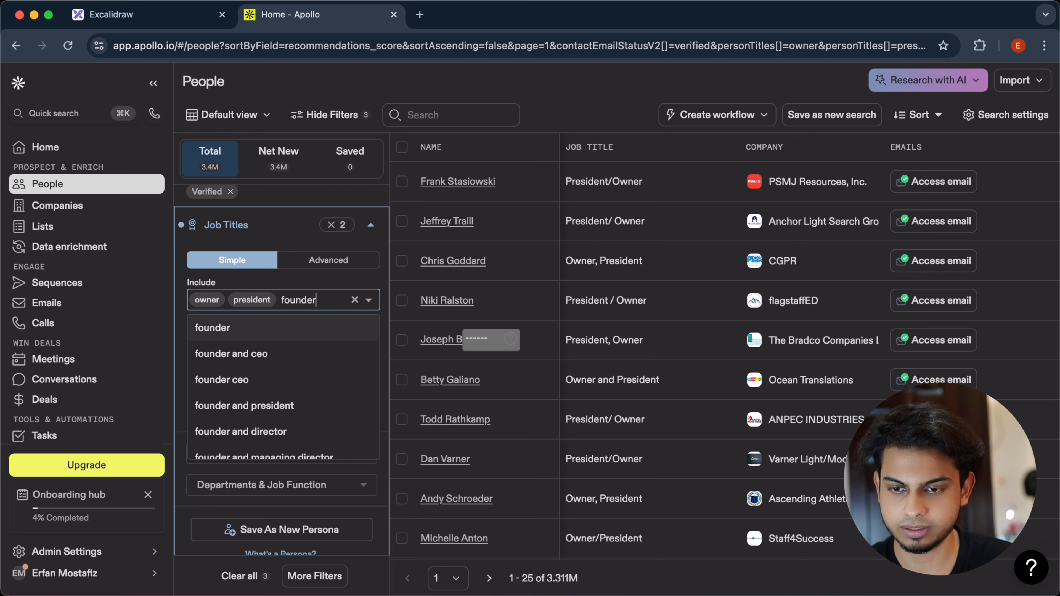
{"action": "key", "text": "Return"}
{"action": "type", "text": "fou"}
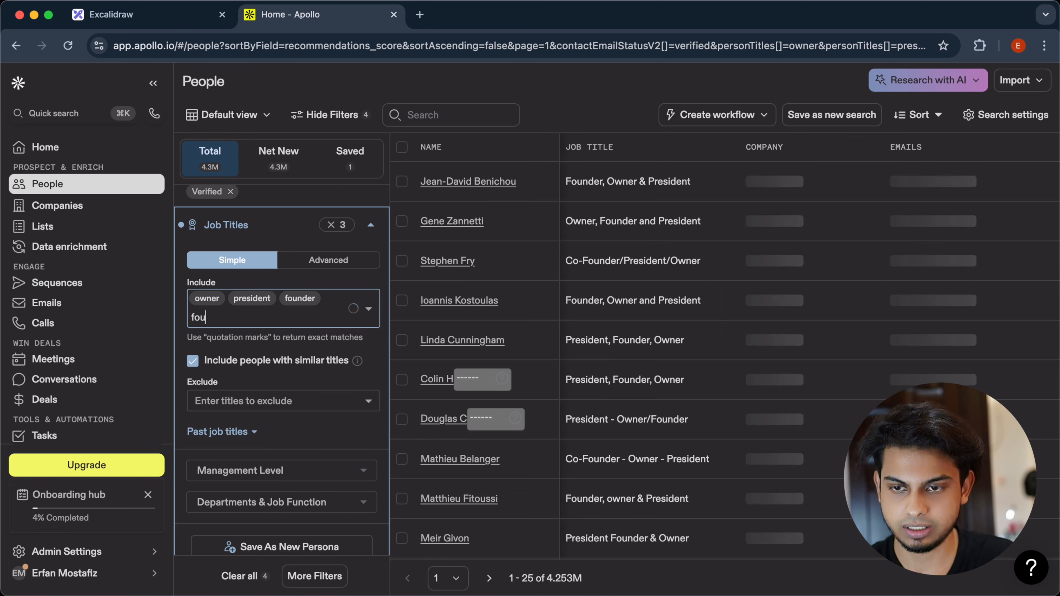
{"action": "type", "text": "nder a"}
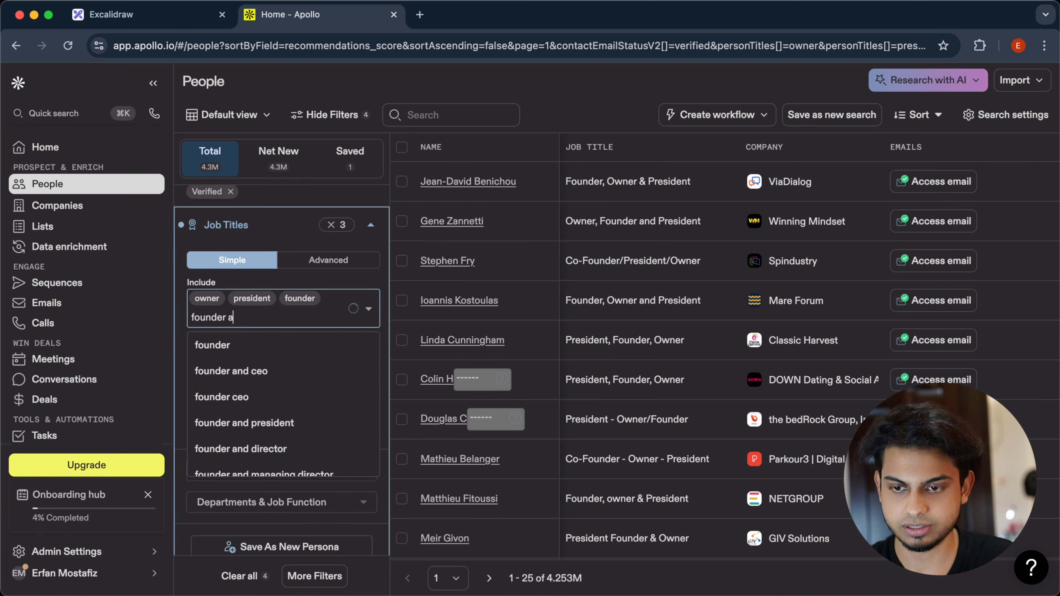
{"action": "left_click", "coordinate": [287, 370]}
Step: Add partner and vice president to the included job titles in the people search filter
{"action": "type", "text": "partner"}
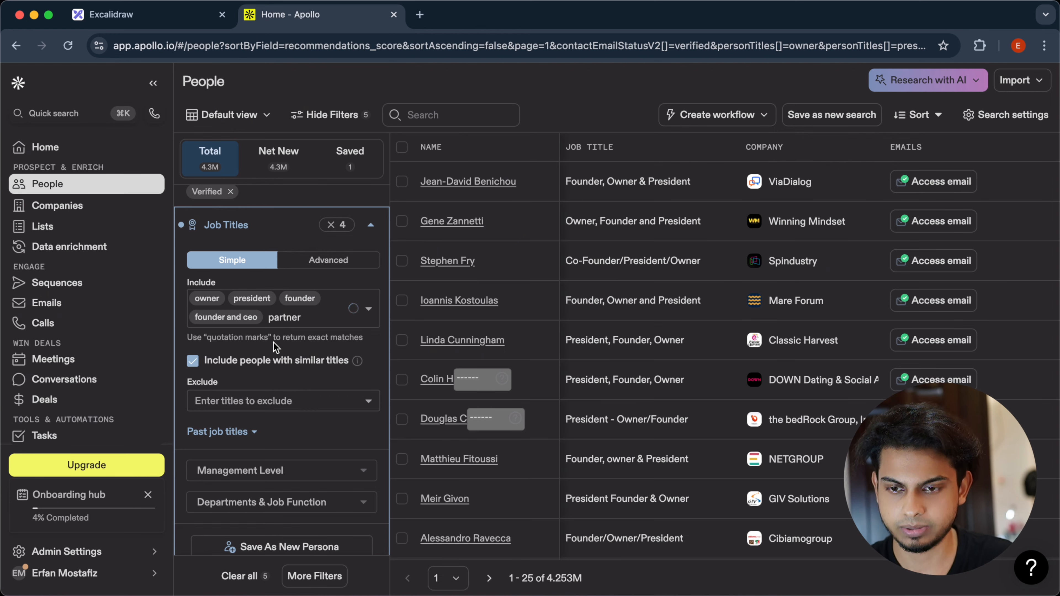
{"action": "left_click", "coordinate": [277, 356]}
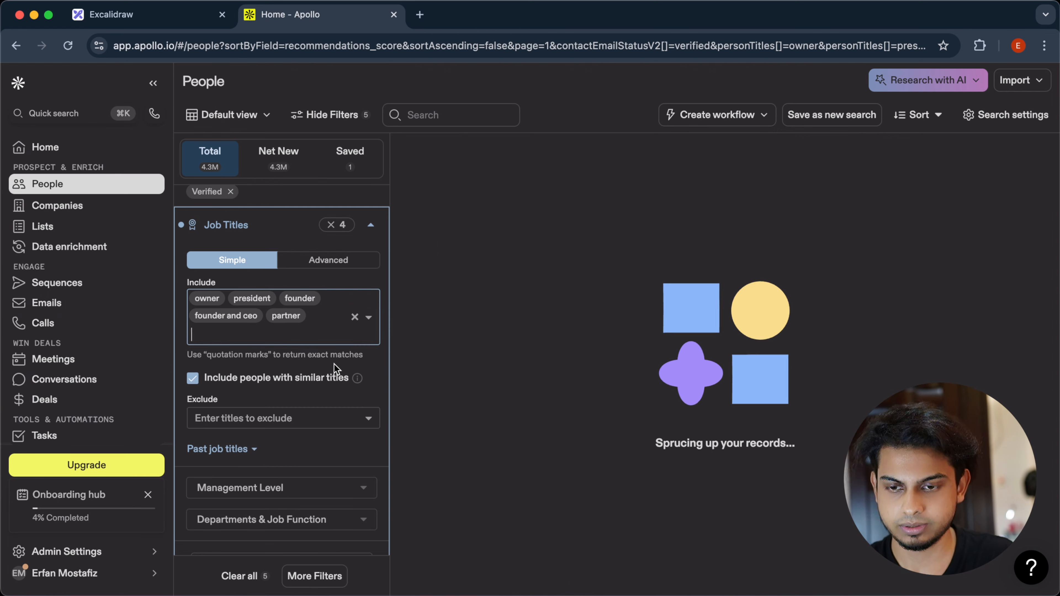
{"action": "type", "text": "vice presi"}
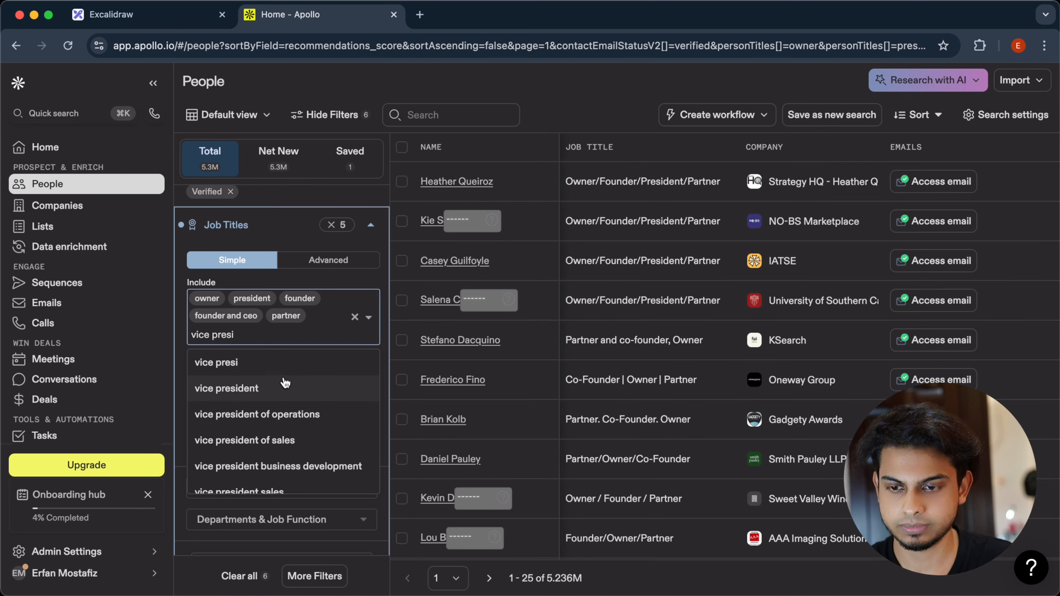
{"action": "left_click", "coordinate": [285, 392]}
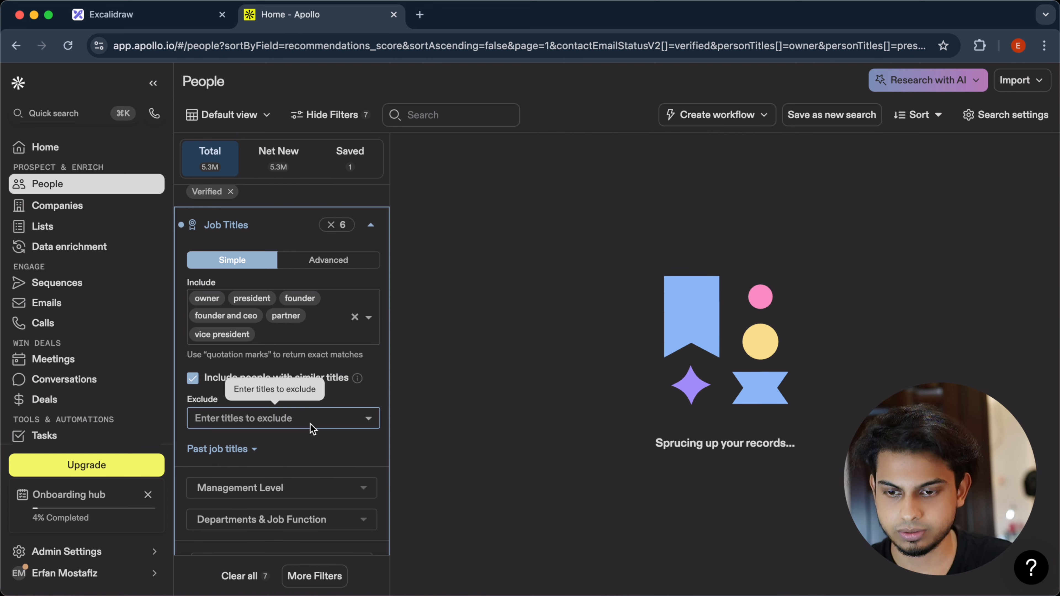
Step: Filter the people search to companies matching the included keyword "health & wellness"
{"action": "scroll", "coordinate": [307, 407], "scroll_direction": "down", "scroll_amount": 2}
{"action": "scroll", "coordinate": [309, 413], "scroll_direction": "down", "scroll_amount": 2}
{"action": "scroll", "coordinate": [308, 271], "scroll_direction": "up", "scroll_amount": 4}
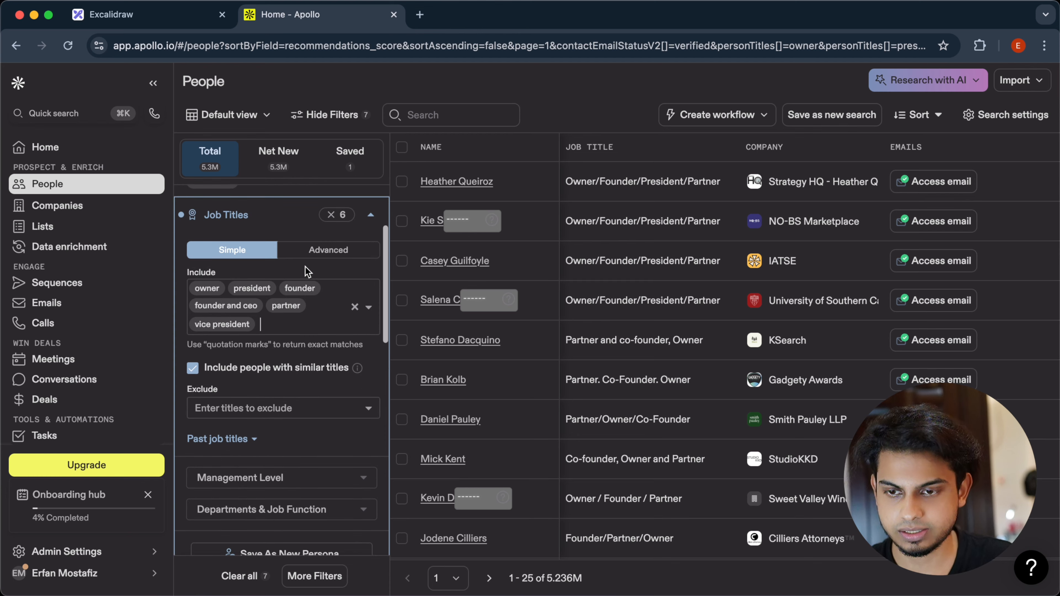
{"action": "scroll", "coordinate": [308, 272], "scroll_direction": "down", "scroll_amount": 5}
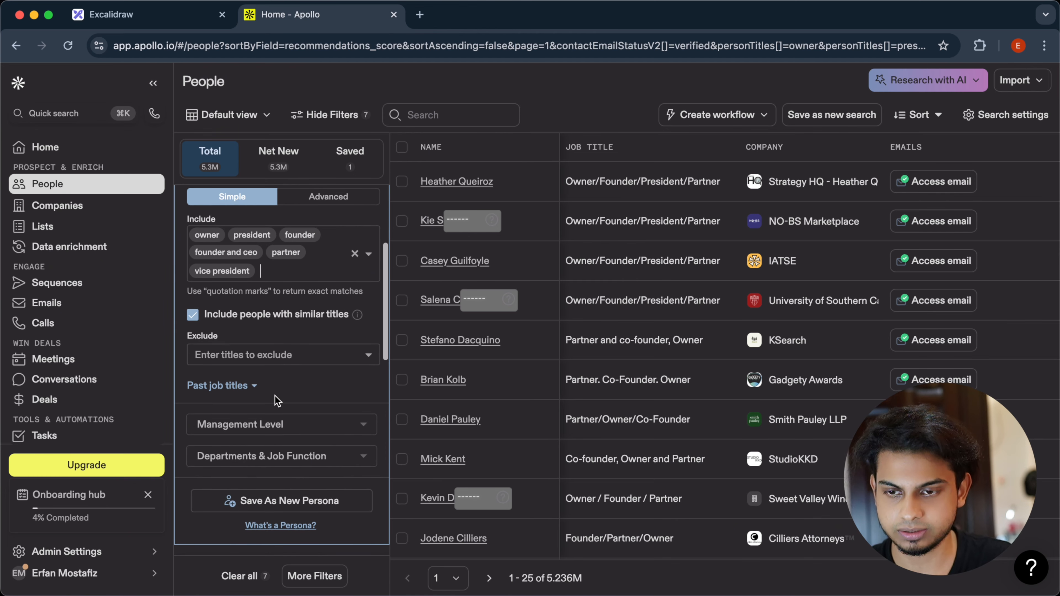
{"action": "scroll", "coordinate": [277, 400], "scroll_direction": "down", "scroll_amount": 9}
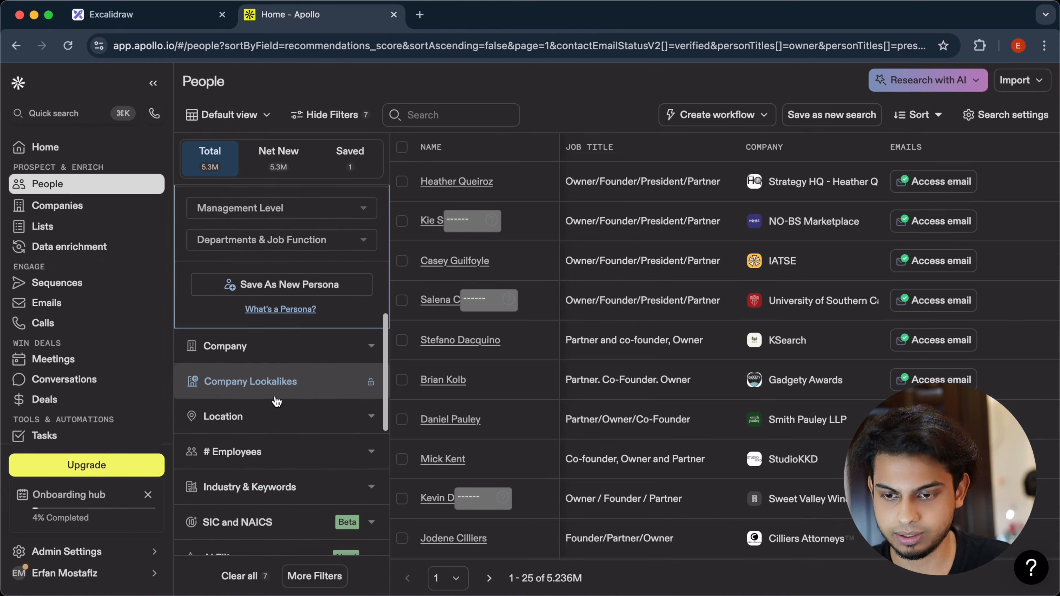
{"action": "left_click", "coordinate": [250, 410]}
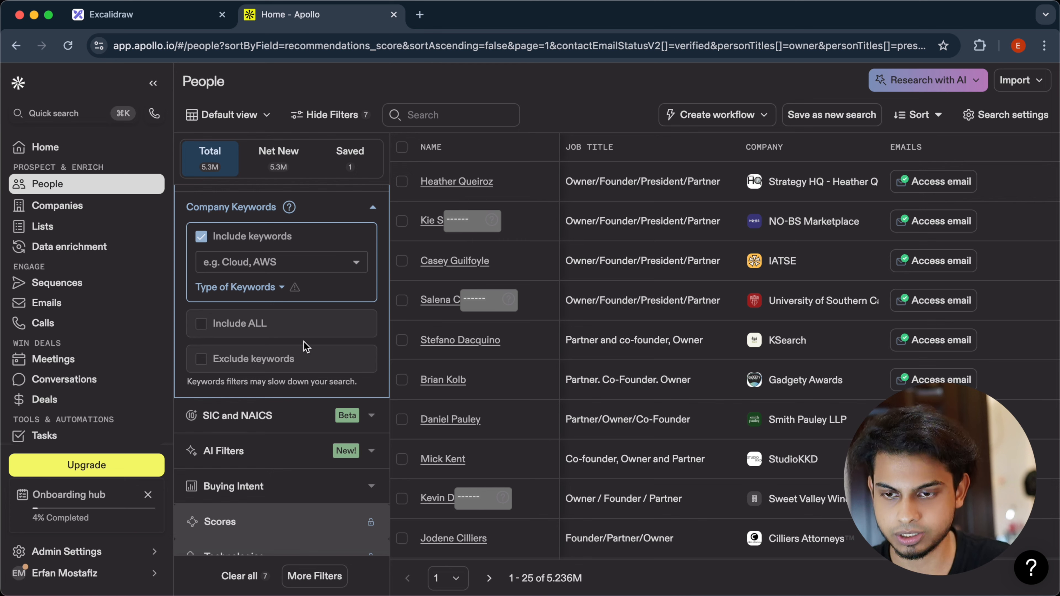
{"action": "scroll", "coordinate": [304, 342], "scroll_direction": "up", "scroll_amount": 2}
{"action": "left_click", "coordinate": [276, 309]}
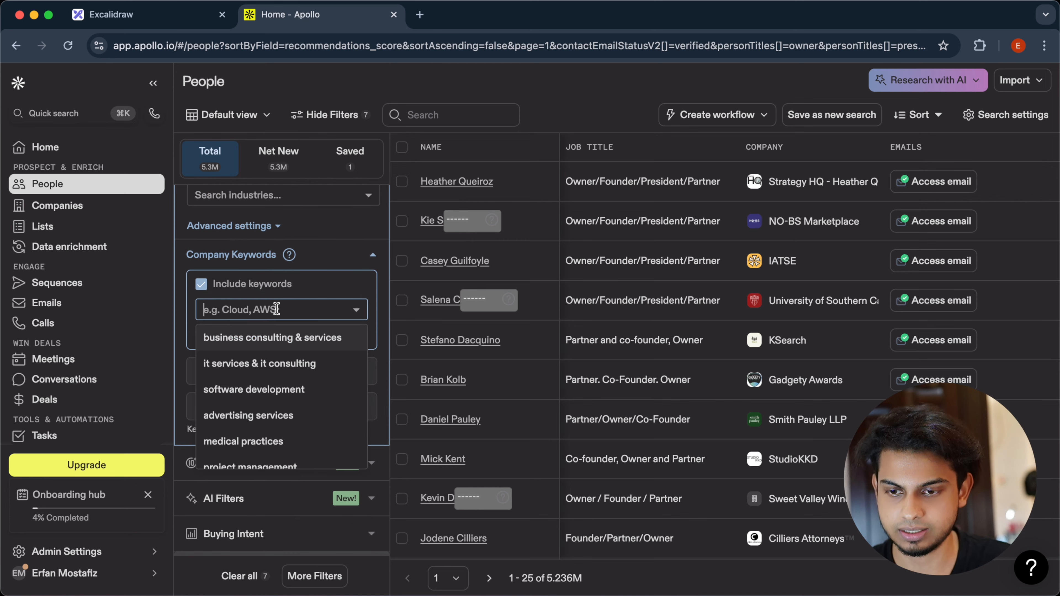
{"action": "type", "text": "hea"}
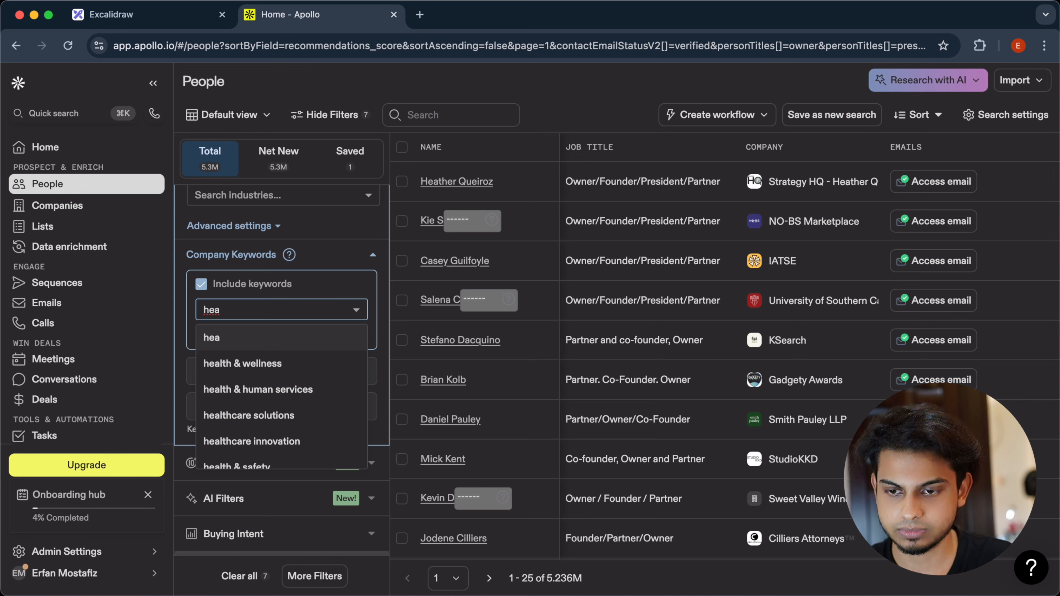
{"action": "left_click", "coordinate": [251, 364]}
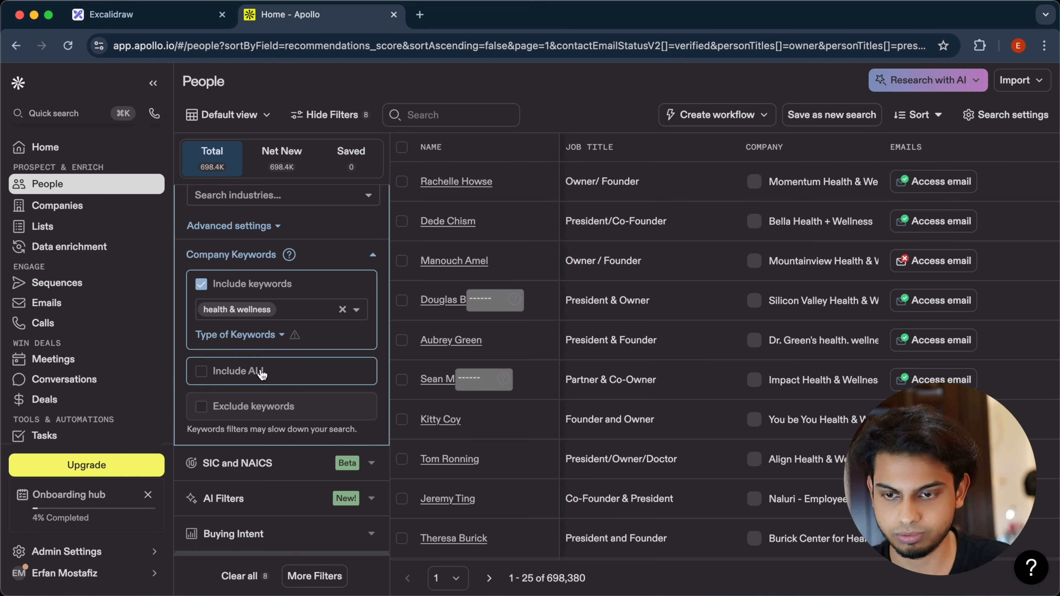
{"action": "left_click", "coordinate": [263, 339]}
{"action": "left_click", "coordinate": [263, 339]}
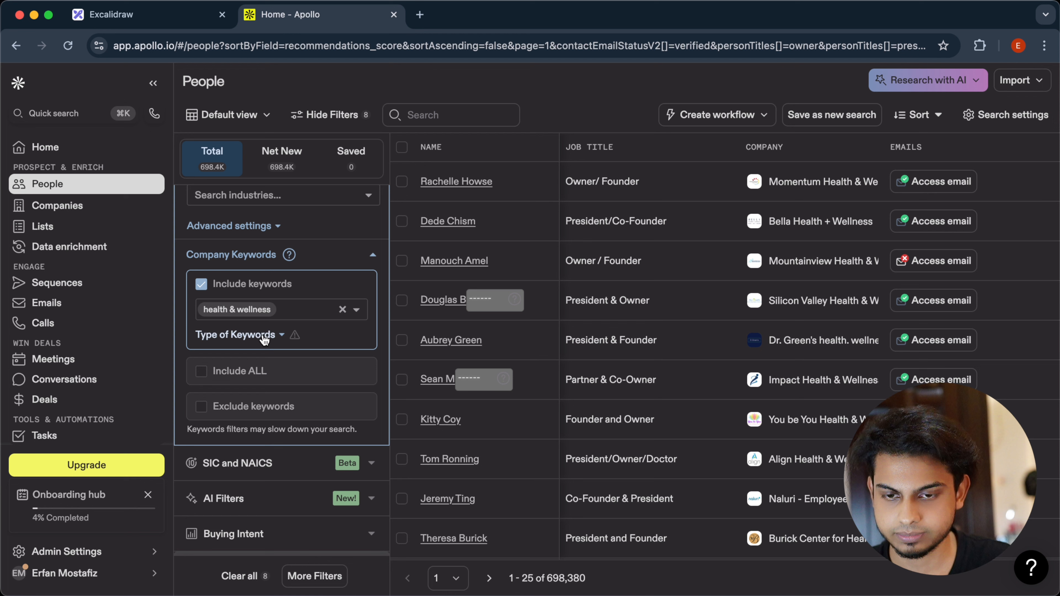
Step: Enable the Include ALL condition for company keywords with "dental" and look through the matching people
{"action": "left_click", "coordinate": [273, 373]}
{"action": "left_click", "coordinate": [271, 398]}
{"action": "type", "text": "dental"}
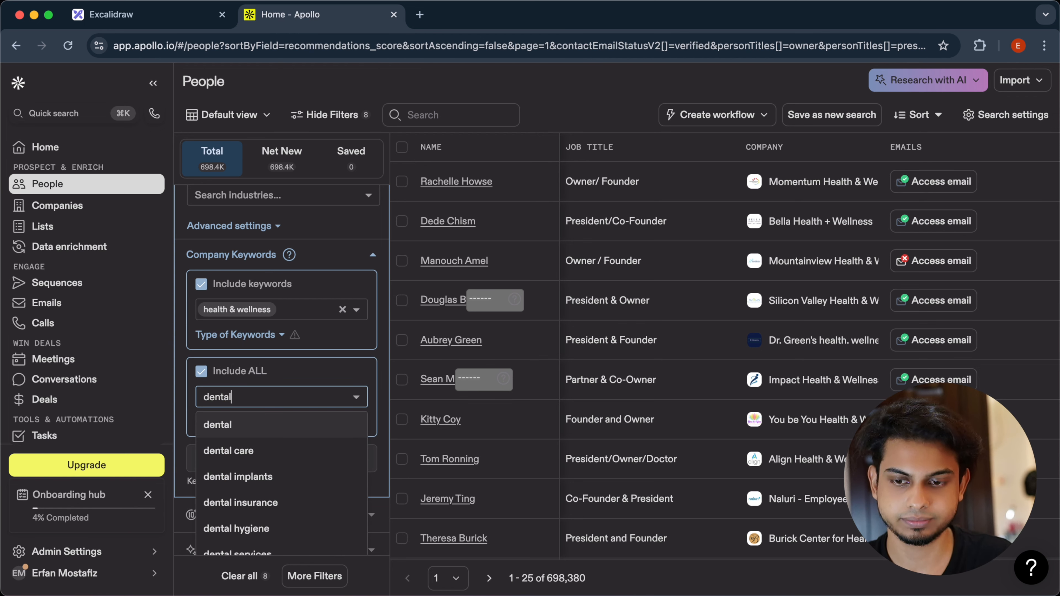
{"action": "key", "text": "Return"}
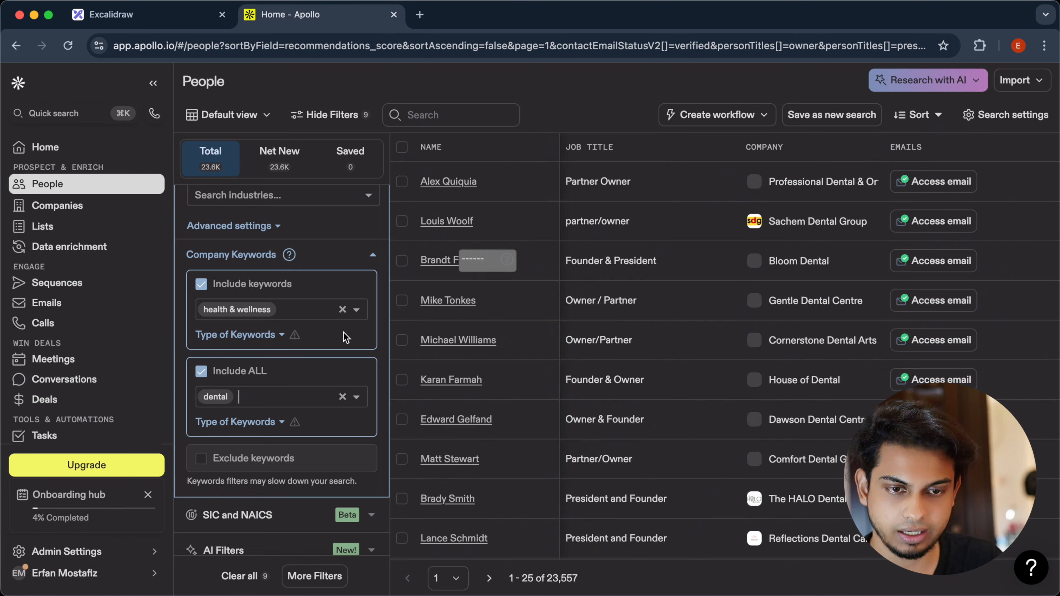
{"action": "scroll", "coordinate": [719, 406], "scroll_direction": "down", "scroll_amount": 10}
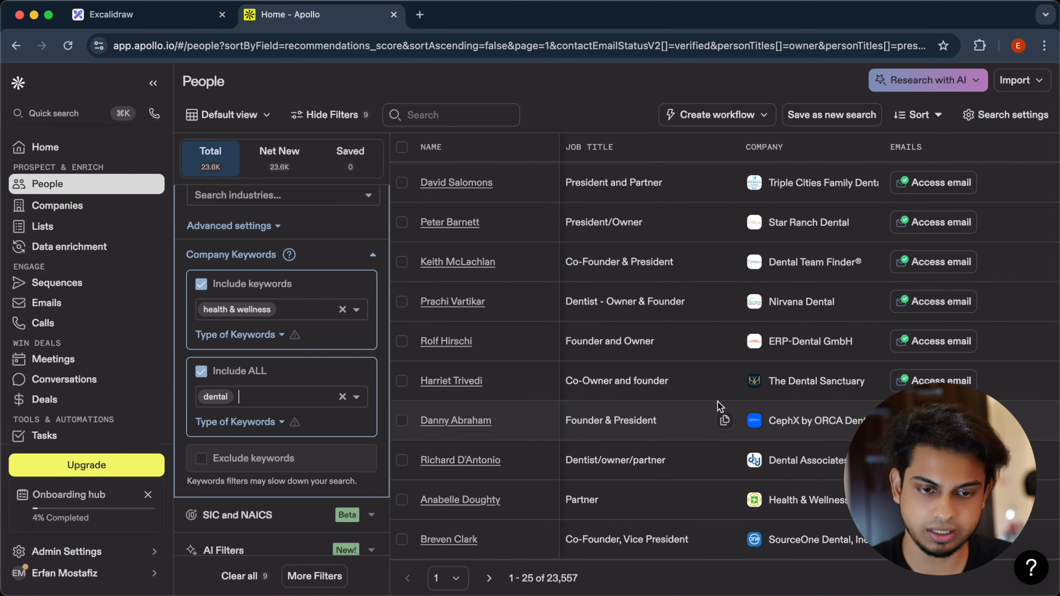
{"action": "scroll", "coordinate": [735, 356], "scroll_direction": "up", "scroll_amount": 10}
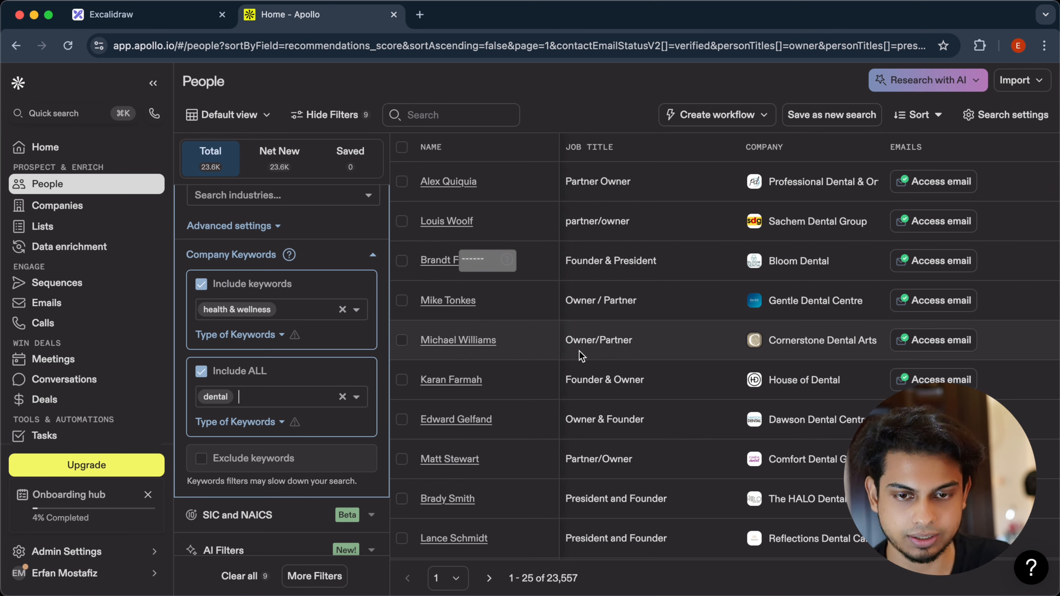
Step: Limit the contact location to the United States and look through the matching people
{"action": "scroll", "coordinate": [254, 342], "scroll_direction": "up", "scroll_amount": 6}
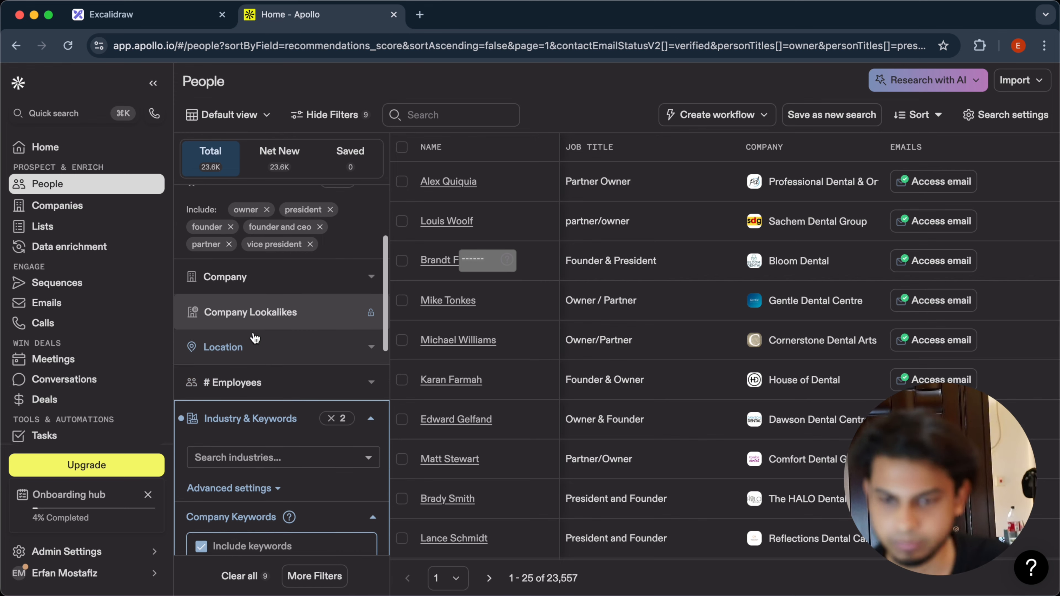
{"action": "left_click", "coordinate": [257, 350]}
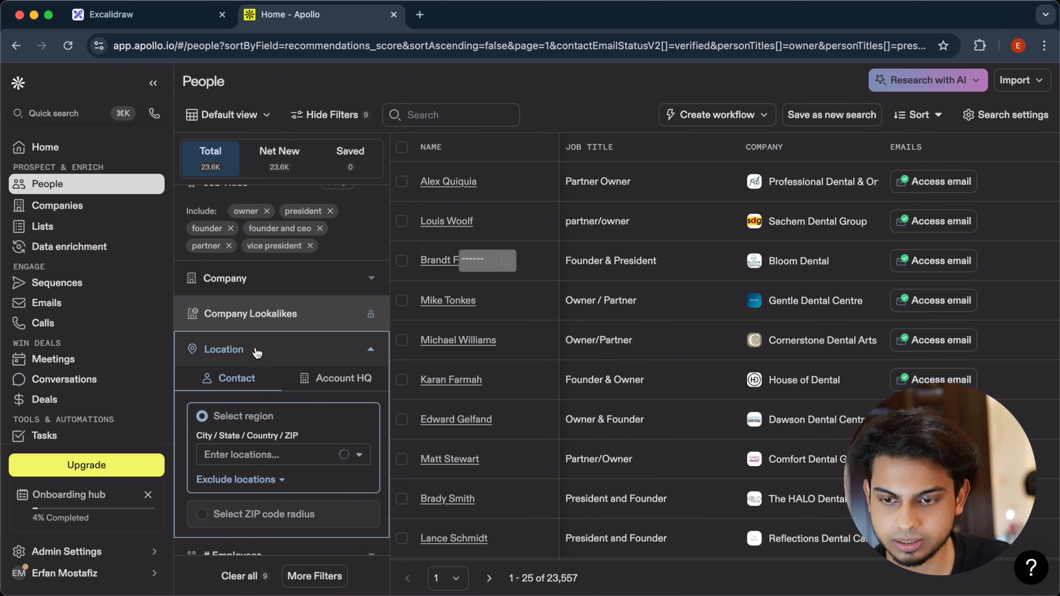
{"action": "left_click", "coordinate": [249, 454]}
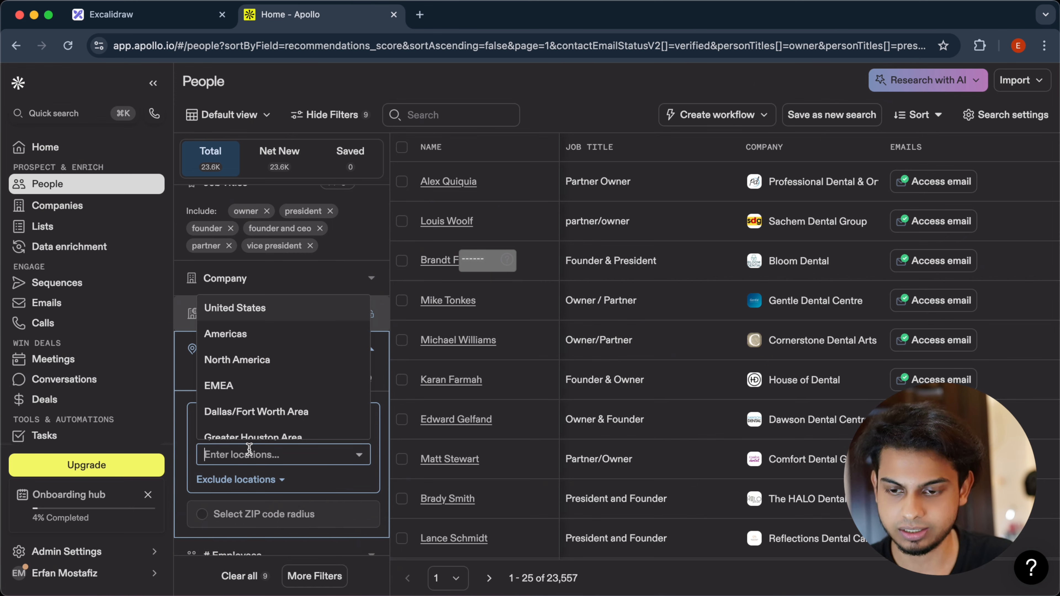
{"action": "left_click", "coordinate": [261, 313]}
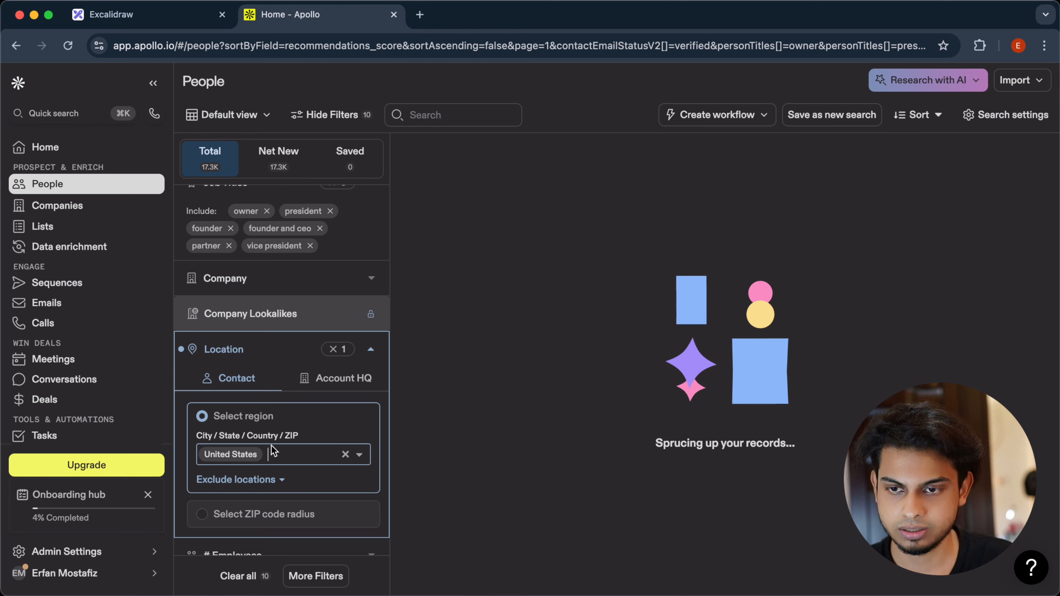
{"action": "scroll", "coordinate": [668, 338], "scroll_direction": "down", "scroll_amount": 10}
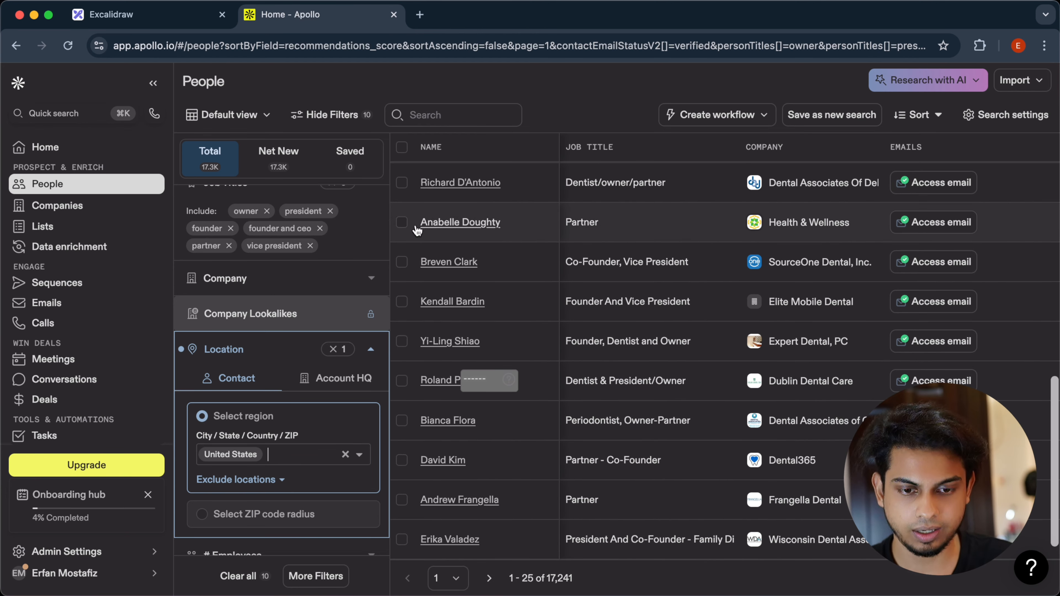
{"action": "scroll", "coordinate": [255, 369], "scroll_direction": "down", "scroll_amount": 10}
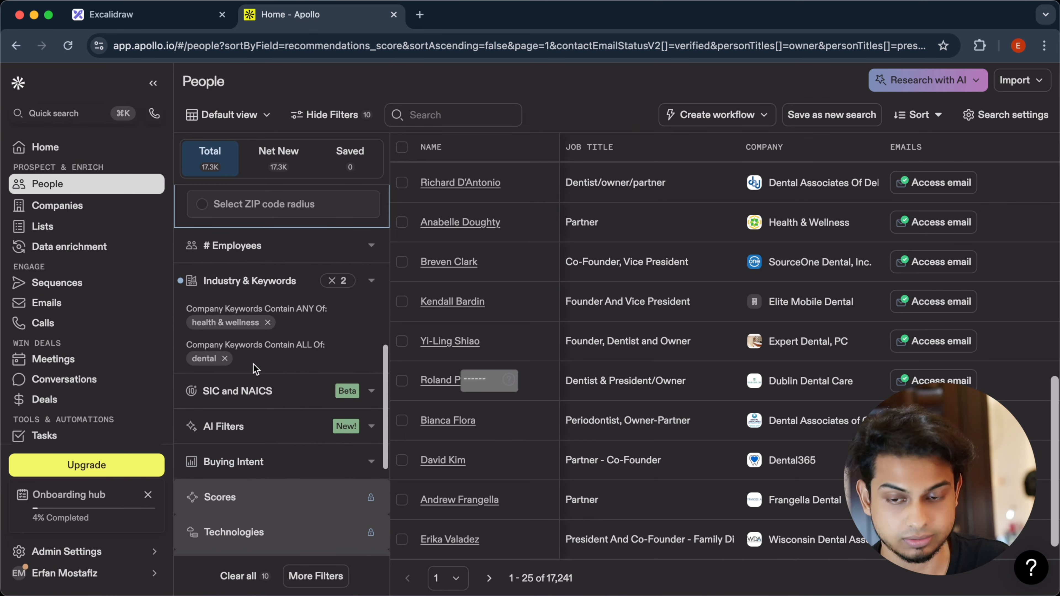
{"action": "scroll", "coordinate": [293, 363], "scroll_direction": "down", "scroll_amount": 5}
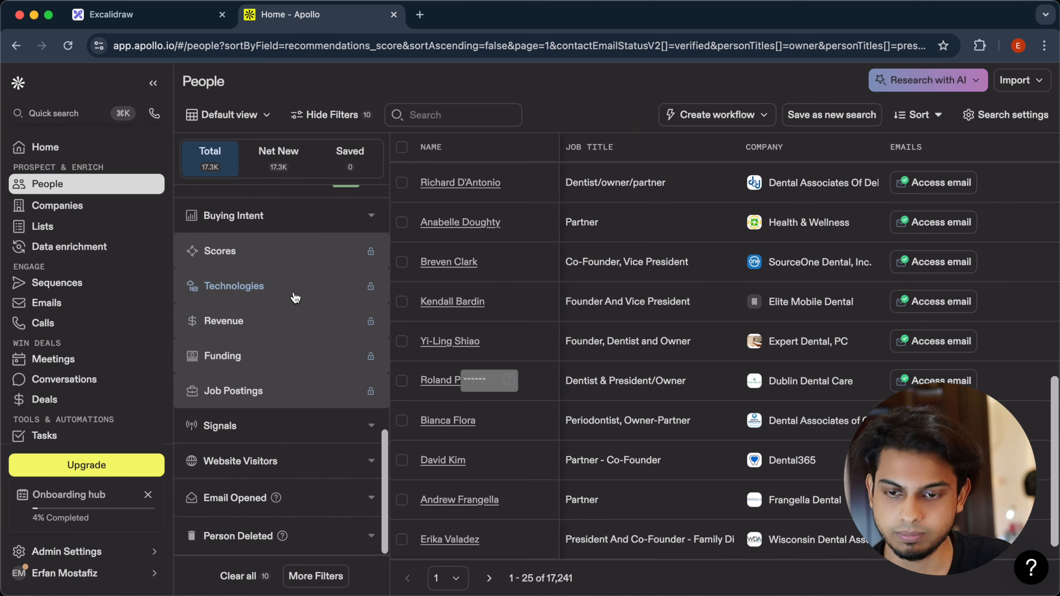
{"action": "scroll", "coordinate": [294, 297], "scroll_direction": "up", "scroll_amount": 10}
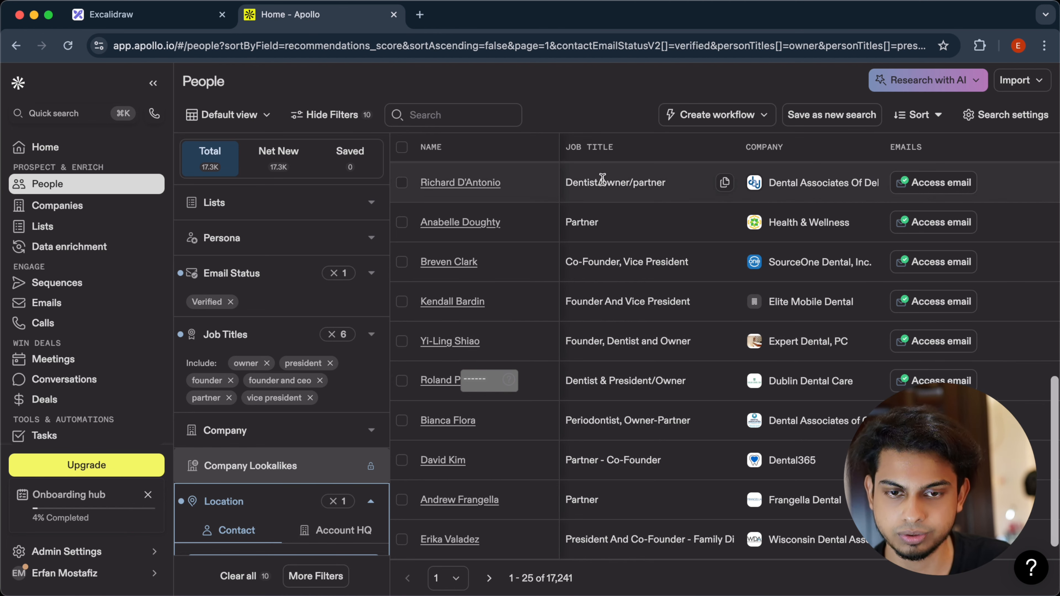
Step: Search the web for "apollo pricing" in a new browser tab and open Apollo.io's pricing plans page
{"action": "left_click", "coordinate": [420, 14]}
{"action": "type", "text": "apollo p"}
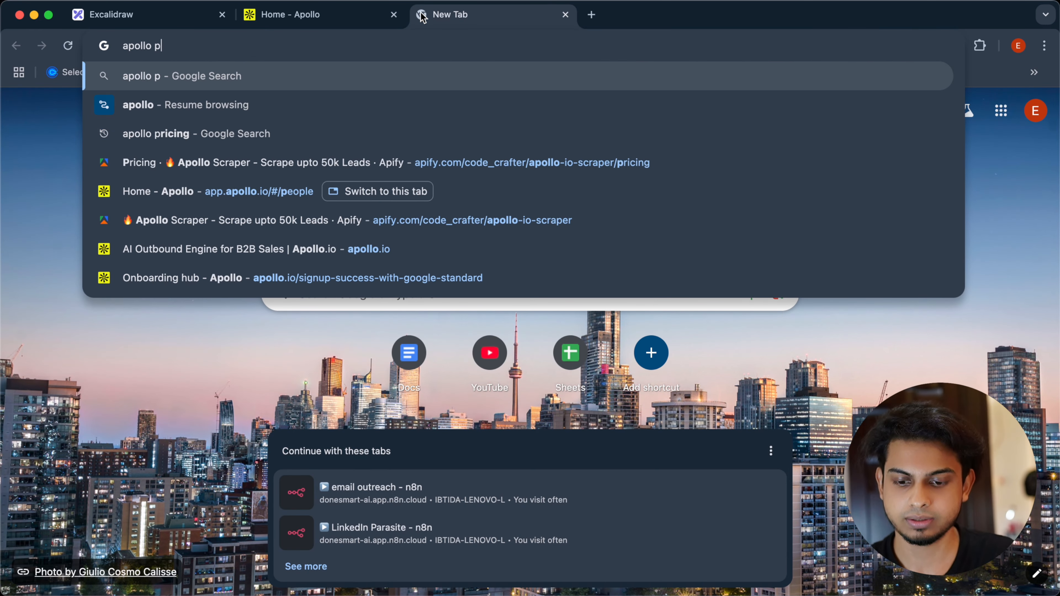
{"action": "type", "text": "ricing"}
{"action": "key", "text": "Return"}
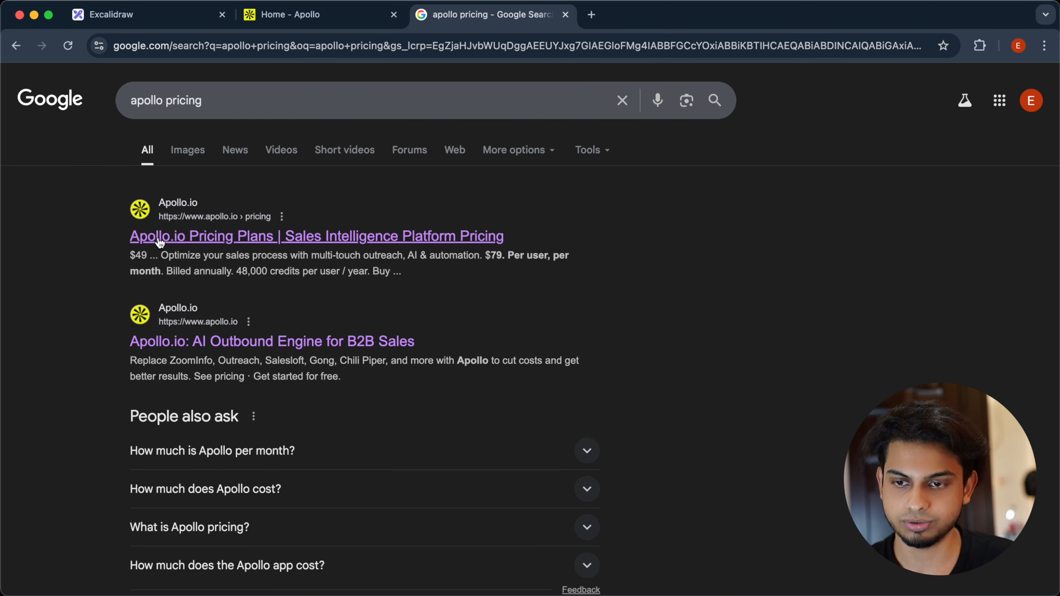
{"action": "left_click", "coordinate": [161, 242]}
Step: Compare the Apollo plans' prices and credit allowances under annual and monthly billing
{"action": "scroll", "coordinate": [509, 263], "scroll_direction": "down", "scroll_amount": 5}
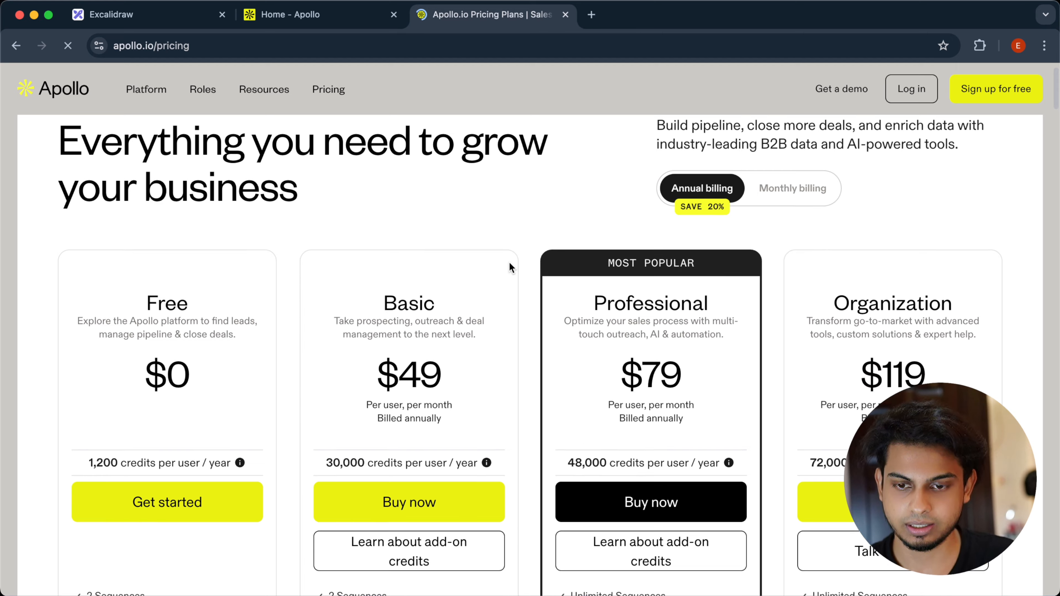
{"action": "scroll", "coordinate": [509, 264], "scroll_direction": "up", "scroll_amount": 3}
{"action": "scroll", "coordinate": [394, 397], "scroll_direction": "down", "scroll_amount": 1}
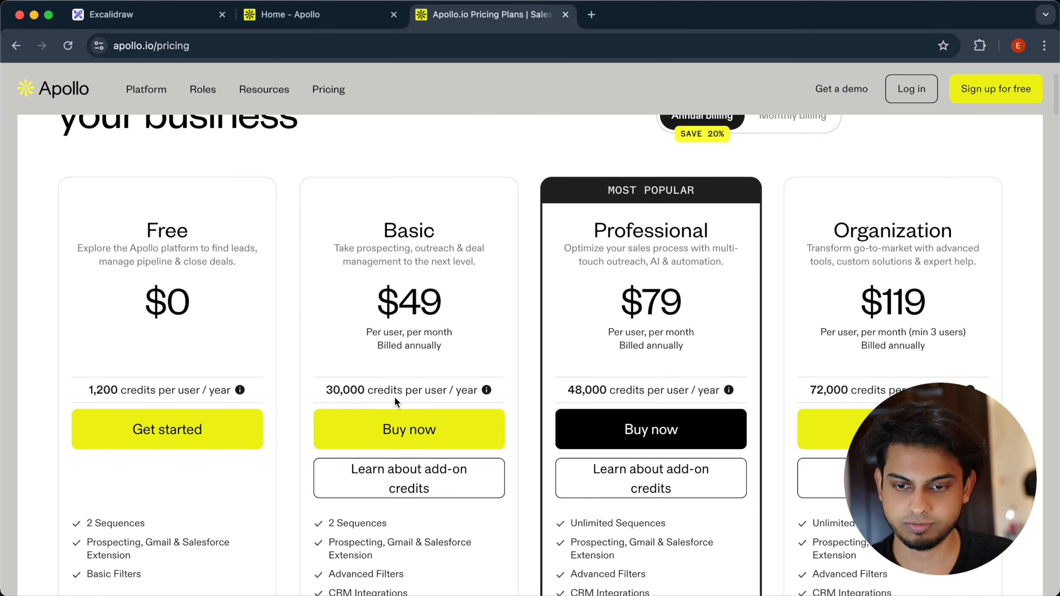
{"action": "scroll", "coordinate": [410, 318], "scroll_direction": "up", "scroll_amount": 3}
{"action": "left_click", "coordinate": [773, 227]}
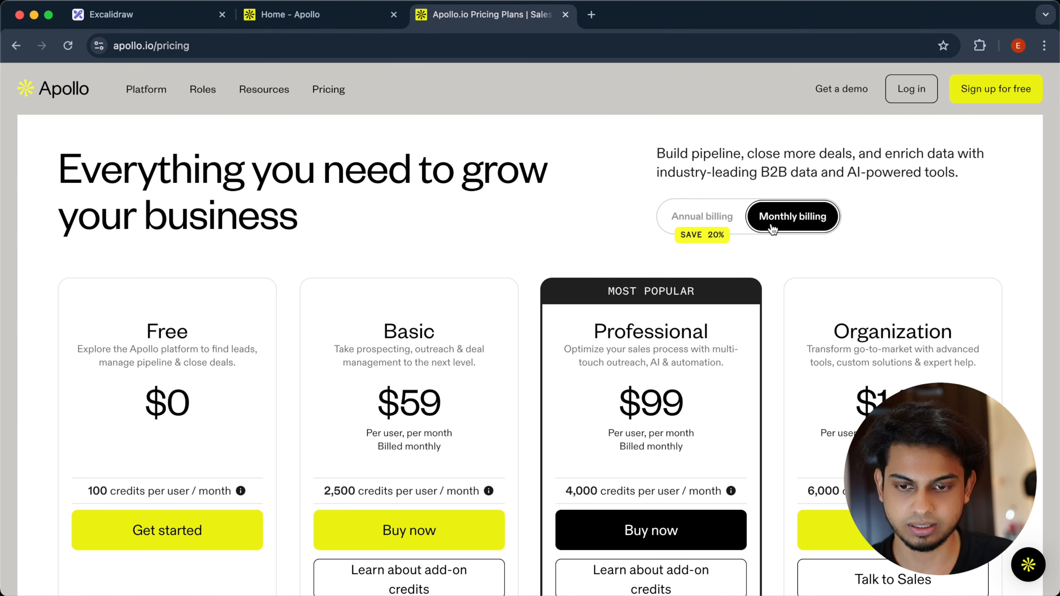
{"action": "left_click", "coordinate": [726, 230]}
{"action": "left_click", "coordinate": [796, 219]}
{"action": "left_click", "coordinate": [709, 218]}
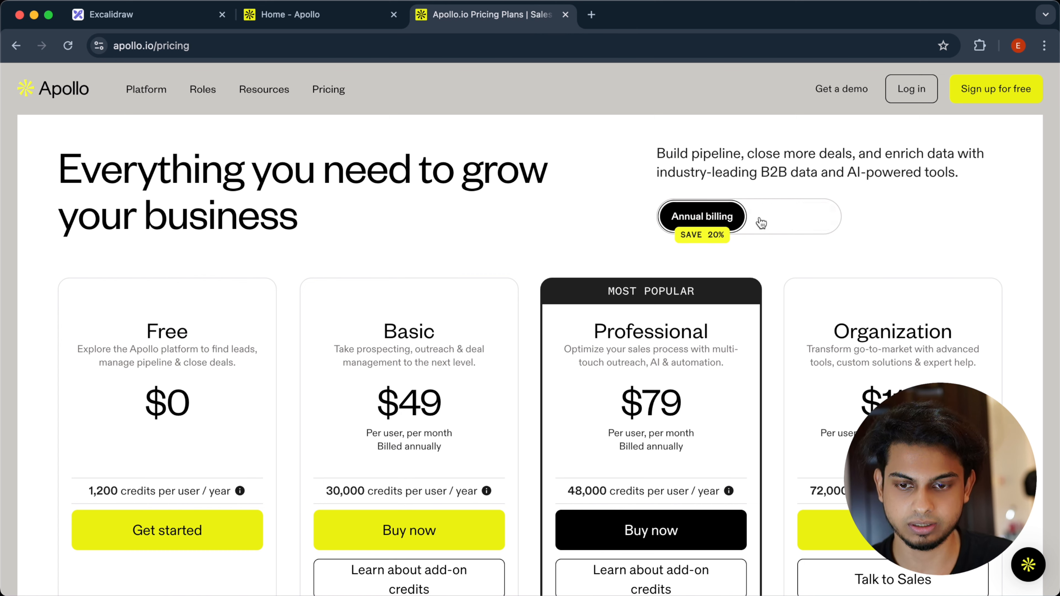
{"action": "left_click", "coordinate": [793, 217]}
{"action": "left_click", "coordinate": [346, 13]}
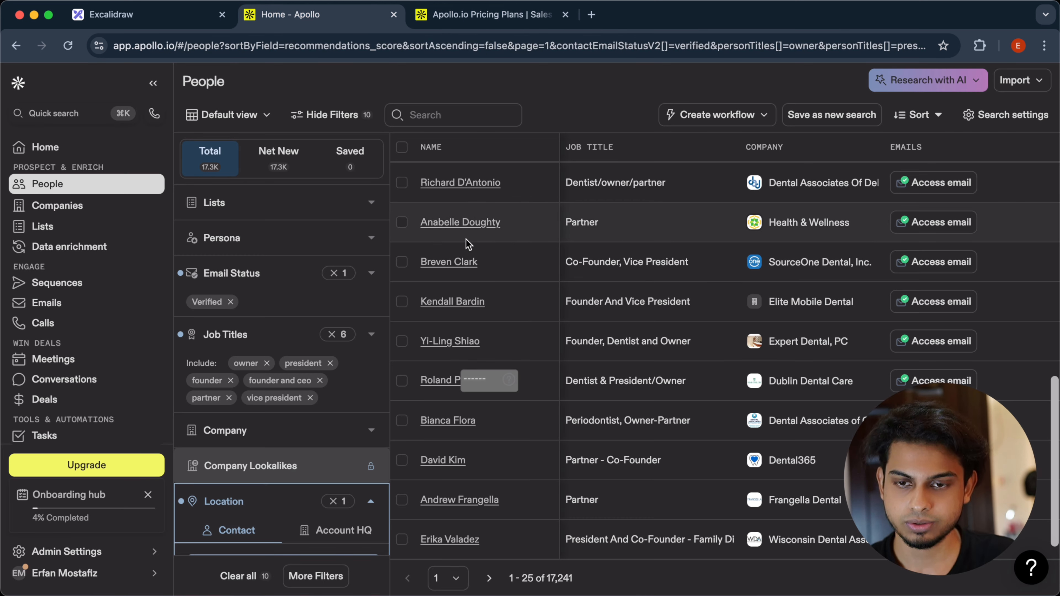
{"action": "scroll", "coordinate": [333, 378], "scroll_direction": "down", "scroll_amount": 10}
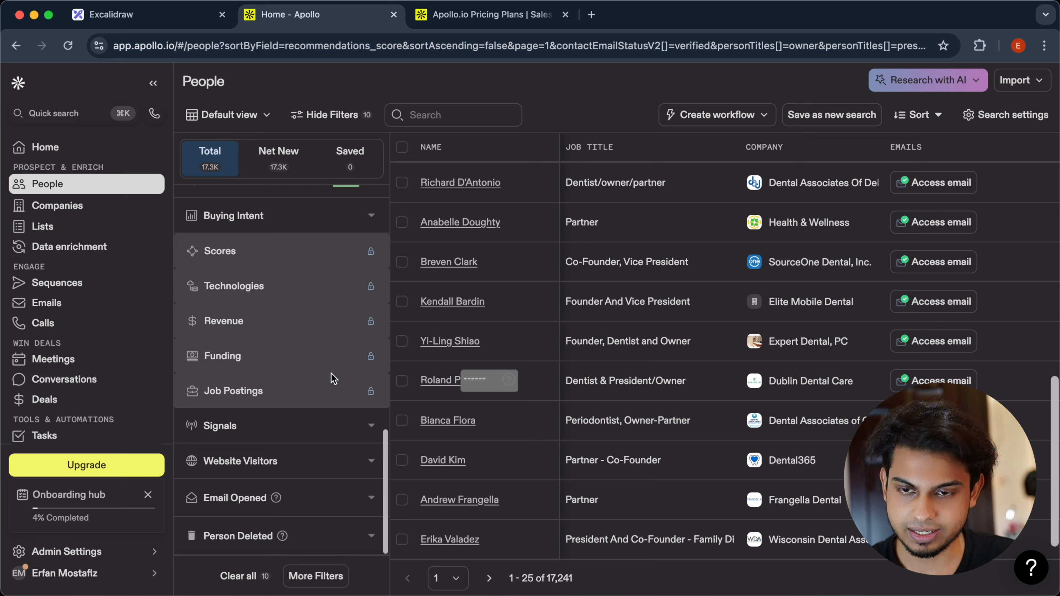
{"action": "scroll", "coordinate": [418, 259], "scroll_direction": "up", "scroll_amount": 10}
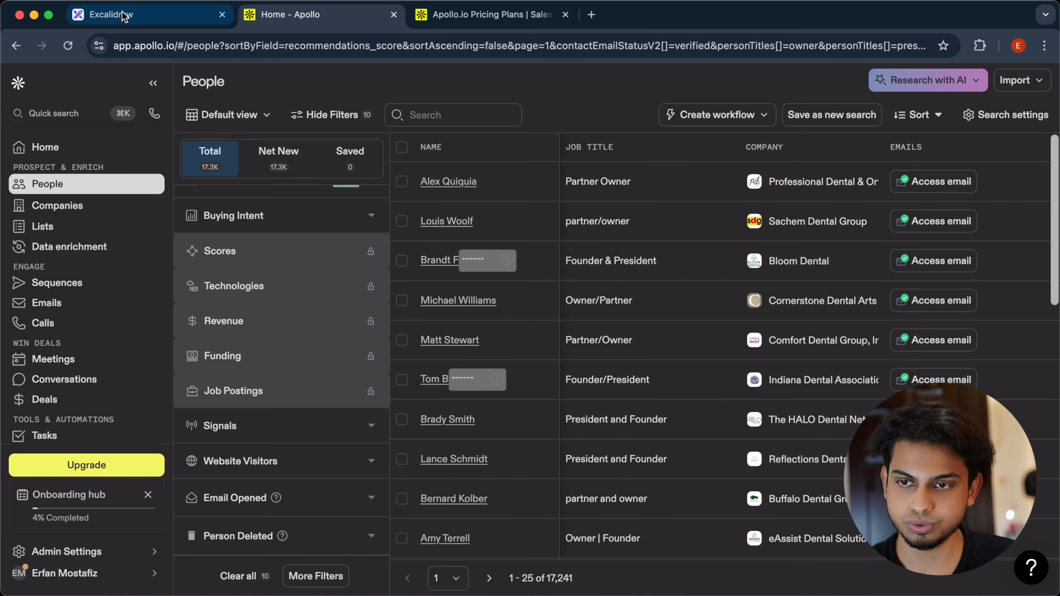
Step: Switch to the Excalidraw diagram and draw a freehand arrow pointing right from the Apollo circle
{"action": "left_click", "coordinate": [124, 16]}
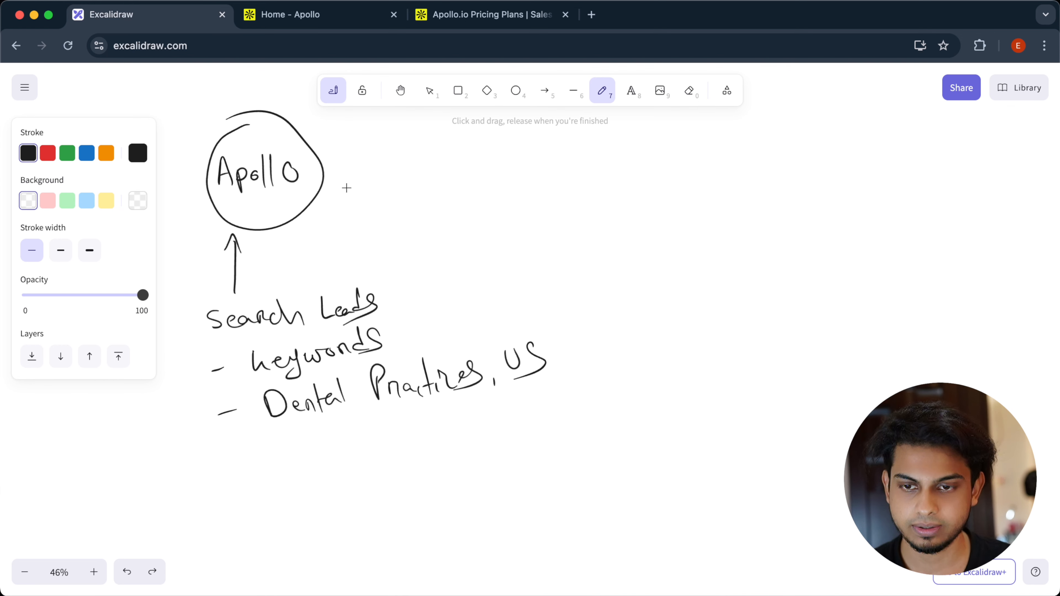
{"action": "mouse_move", "coordinate": [343, 178]}
{"action": "left_mouse_down"}
{"action": "mouse_move", "coordinate": [447, 165]}
{"action": "mouse_move", "coordinate": [439, 191]}
{"action": "left_mouse_up"}
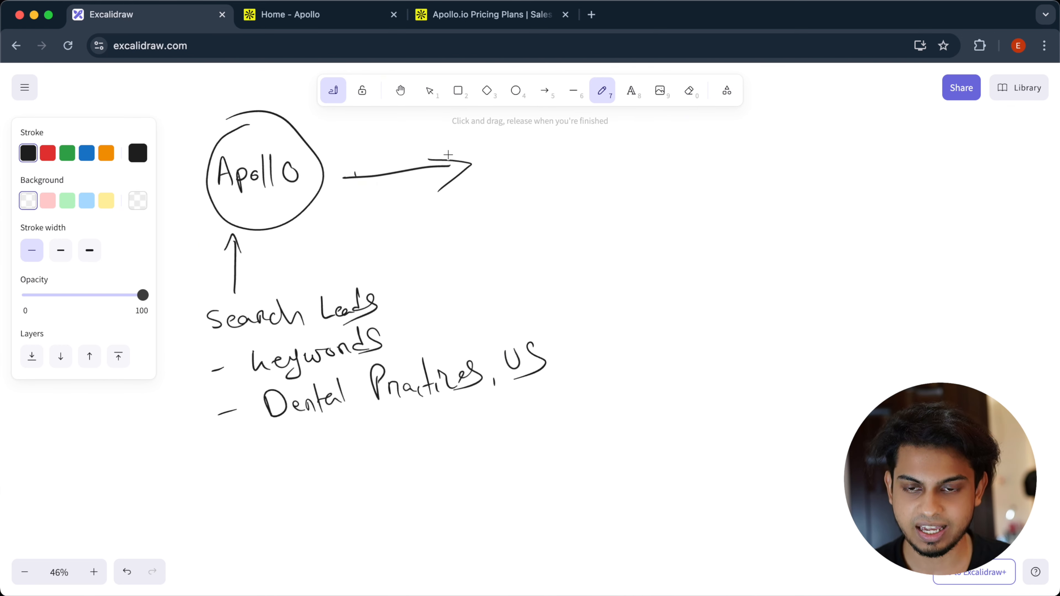
Step: Handwrite "Apify" in red below the arrow leaving the Apollo circle, and return the stroke colour to black
{"action": "left_click", "coordinate": [48, 153]}
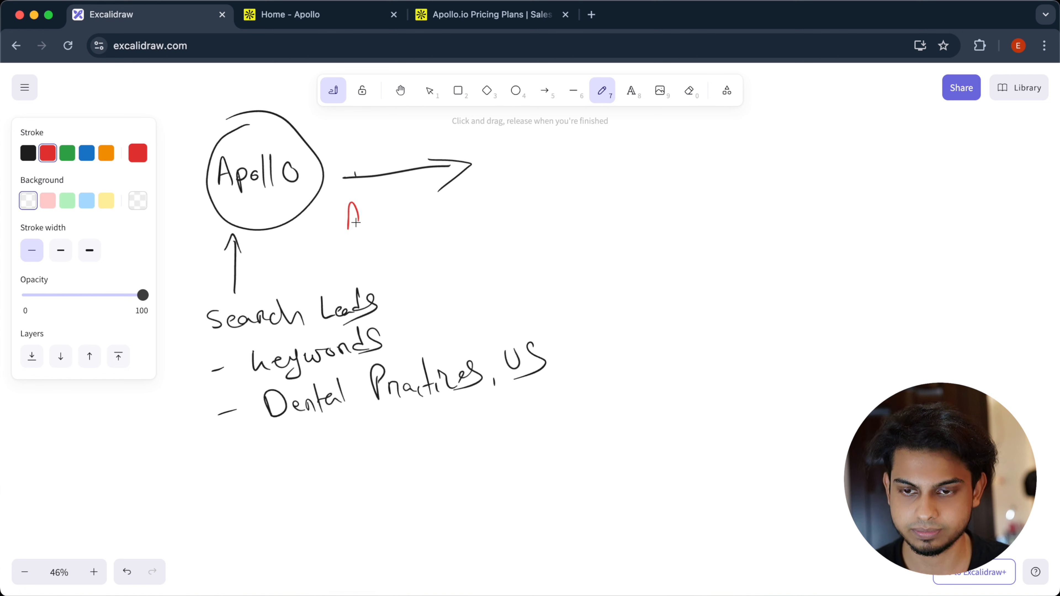
{"action": "left_click_drag", "start_coordinate": [405, 212], "coordinate": [409, 237]}
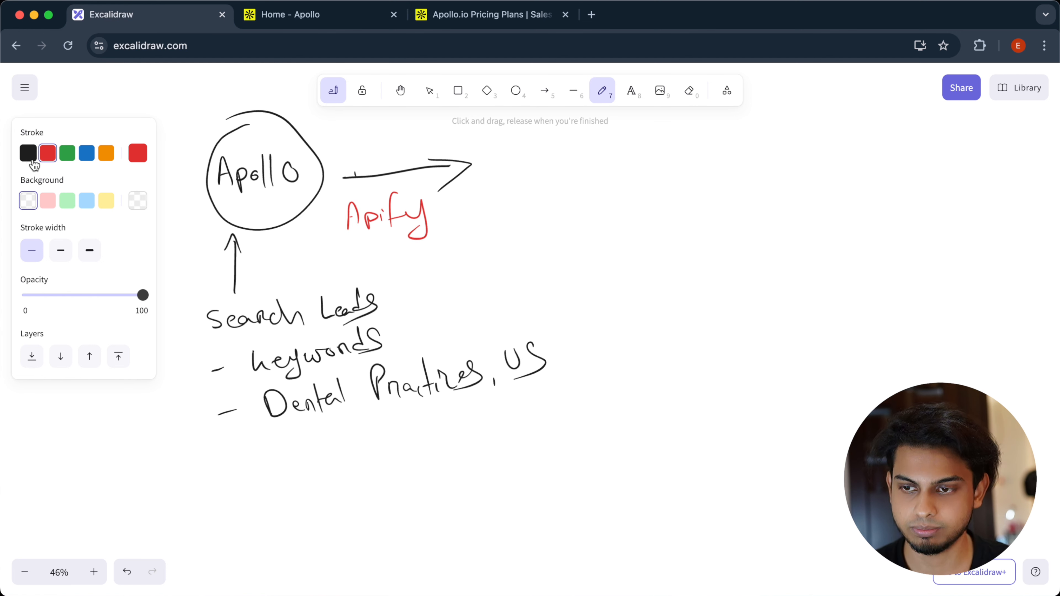
{"action": "left_click", "coordinate": [37, 153]}
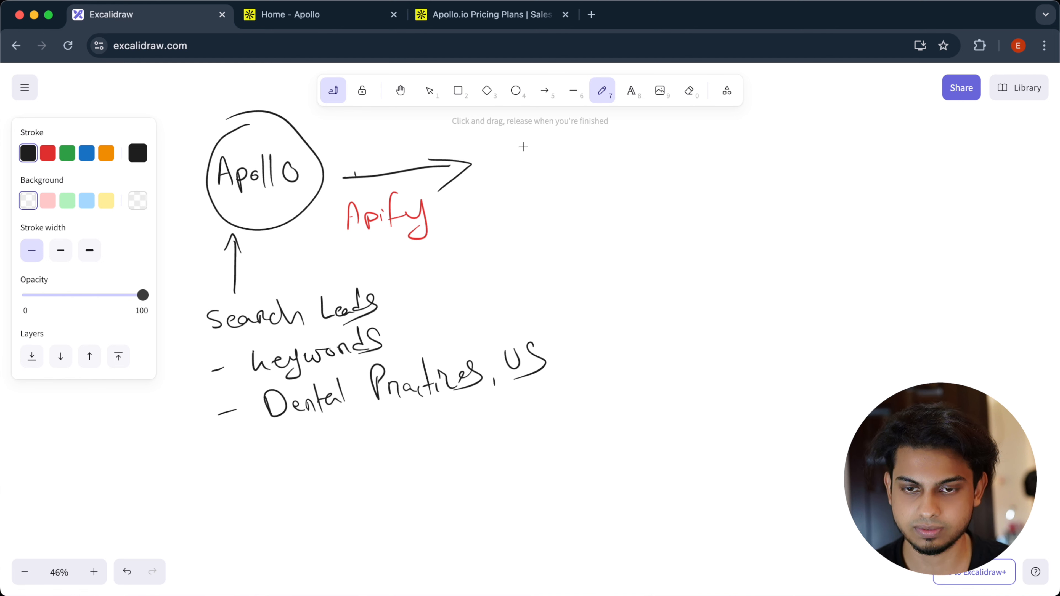
Step: Handwrite "Scrape Leads" past the Apify arrow, circle it, and draw a short arrow pointing onward from the circle
{"action": "scroll", "coordinate": [521, 154], "scroll_direction": "up", "scroll_amount": 3}
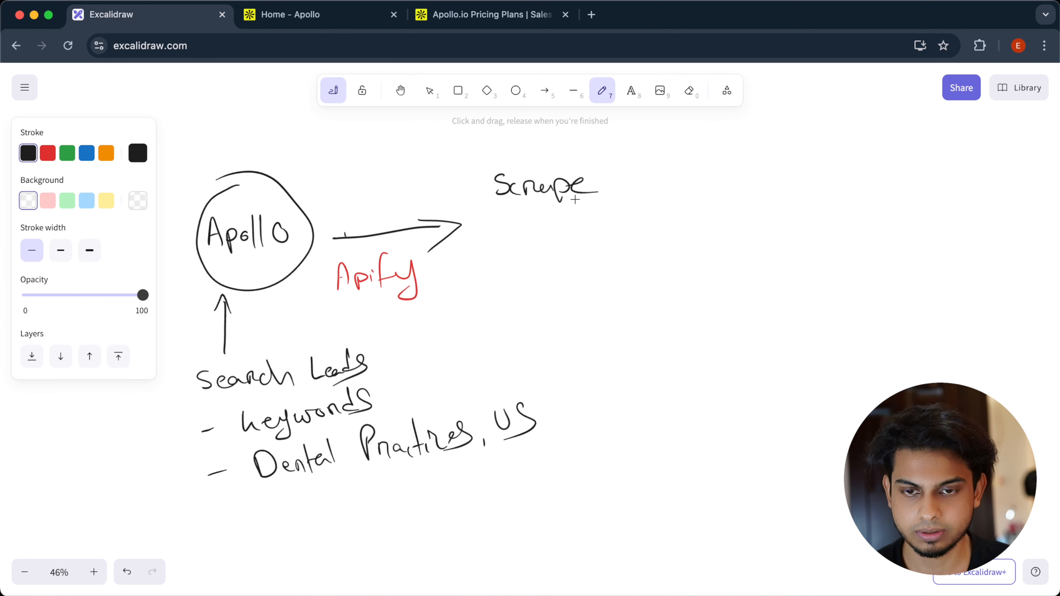
{"action": "left_click_drag", "start_coordinate": [563, 225], "coordinate": [586, 236]}
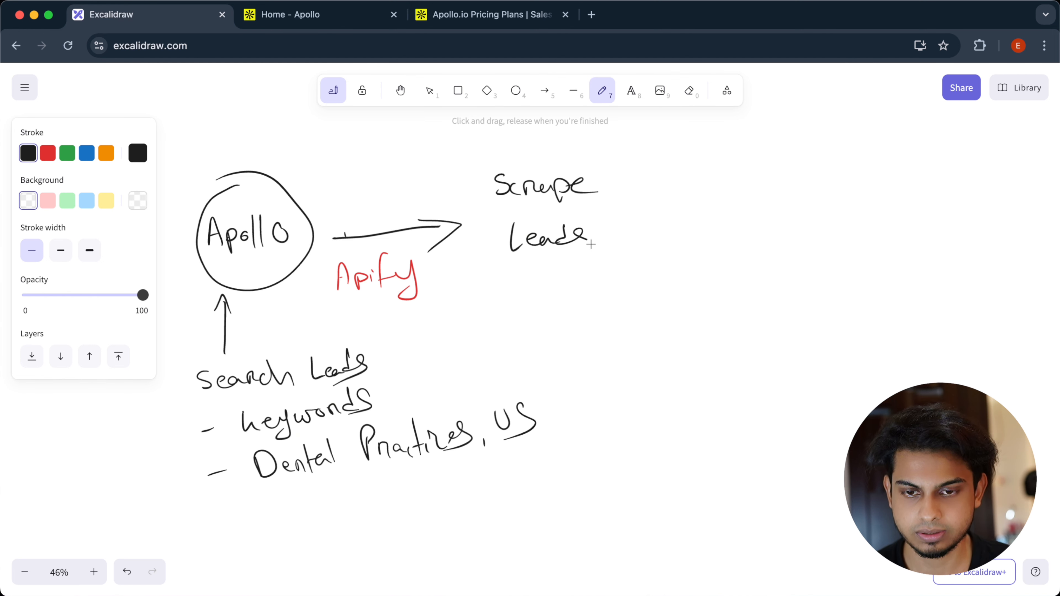
{"action": "mouse_move", "coordinate": [558, 152]}
{"action": "left_mouse_down"}
{"action": "mouse_move", "coordinate": [532, 297]}
{"action": "mouse_move", "coordinate": [570, 134]}
{"action": "mouse_move", "coordinate": [574, 155]}
{"action": "left_mouse_up"}
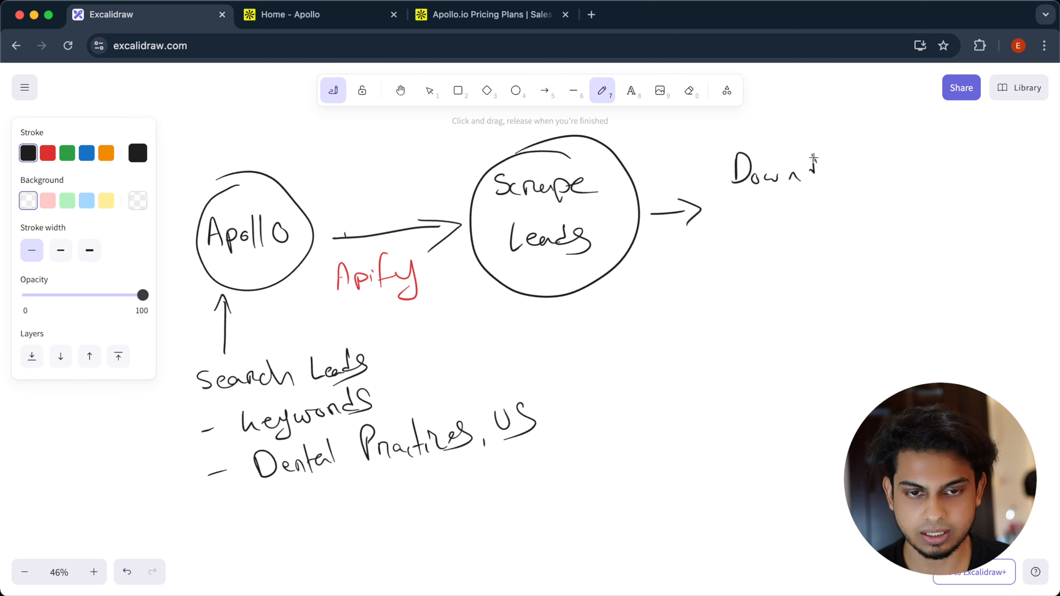
Step: Handwrite "Download CSV" after the arrow from the Scrape Leads circle and draw a circle around it
{"action": "left_click_drag", "start_coordinate": [859, 156], "coordinate": [847, 170]}
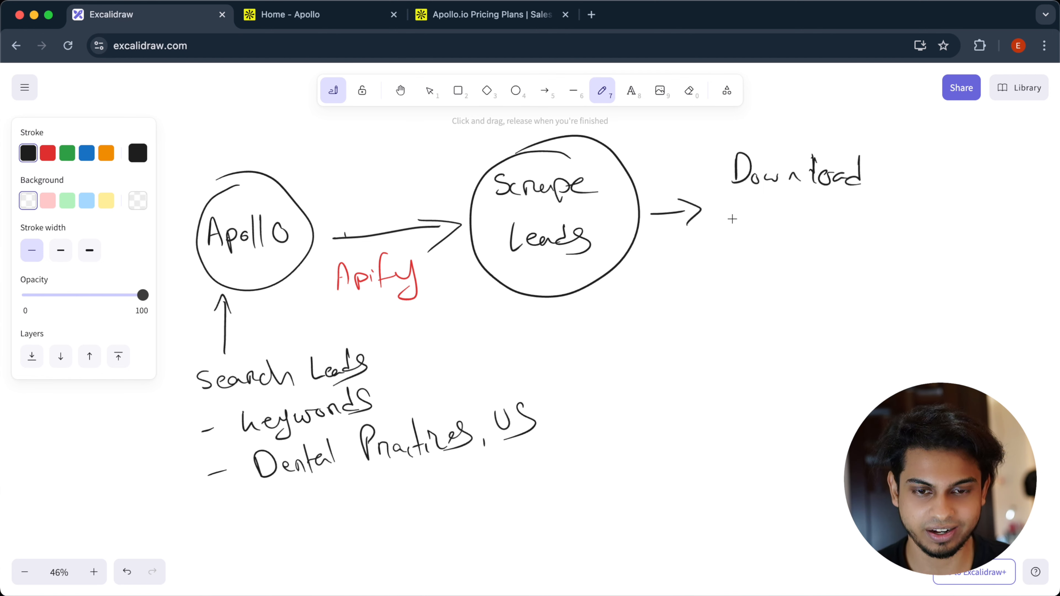
{"action": "left_click_drag", "start_coordinate": [745, 213], "coordinate": [759, 232]}
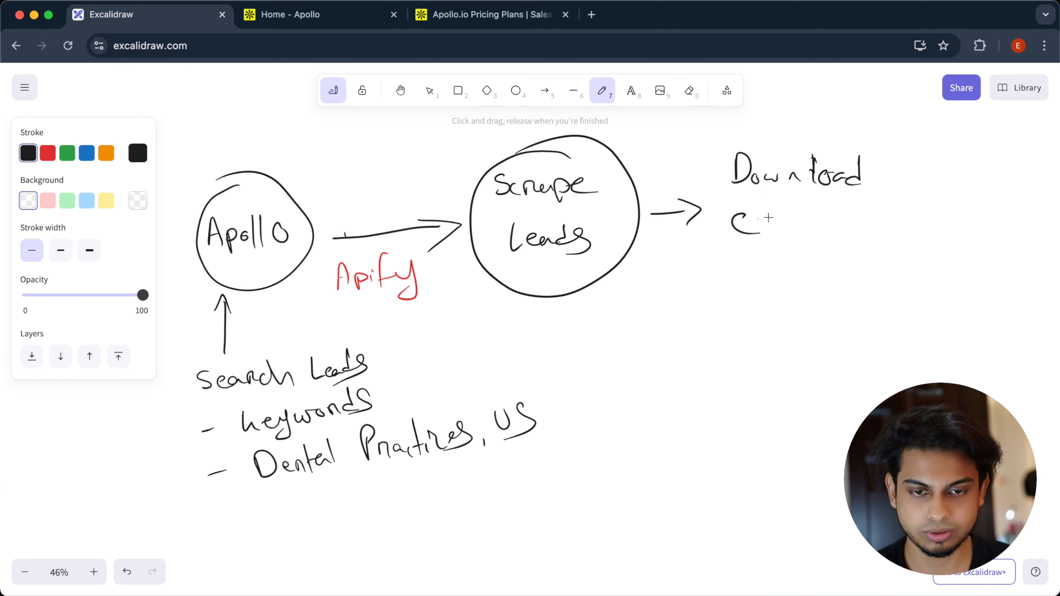
{"action": "mouse_move", "coordinate": [812, 157]}
{"action": "left_mouse_down"}
{"action": "mouse_move", "coordinate": [729, 140]}
{"action": "mouse_move", "coordinate": [881, 173]}
{"action": "mouse_move", "coordinate": [733, 133]}
{"action": "left_mouse_up"}
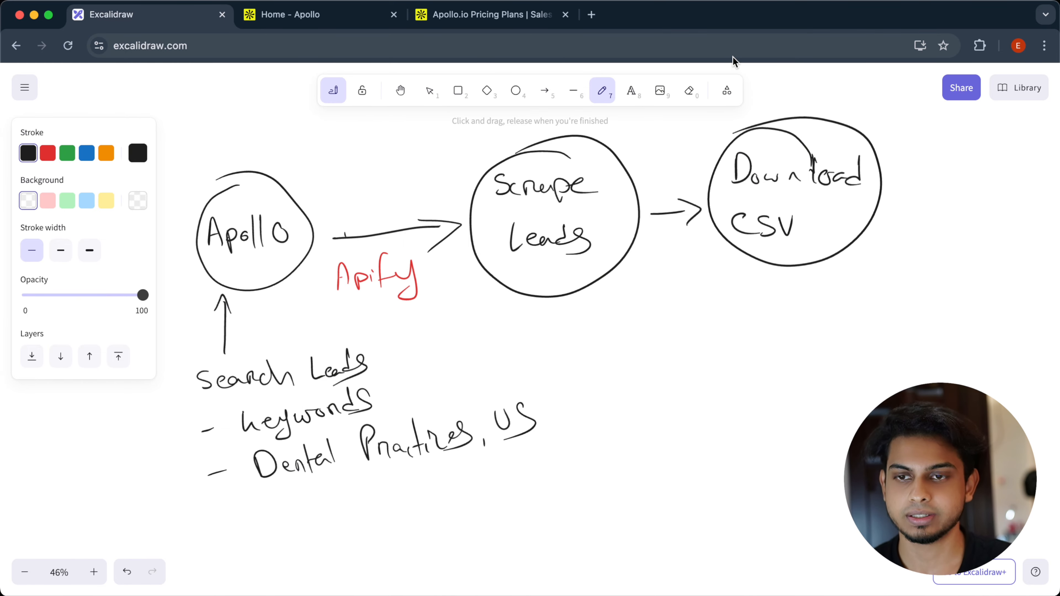
Step: Open apify.com in a new browser tab and log in to the Apify console
{"action": "left_click", "coordinate": [592, 15]}
{"action": "type", "text": "a"}
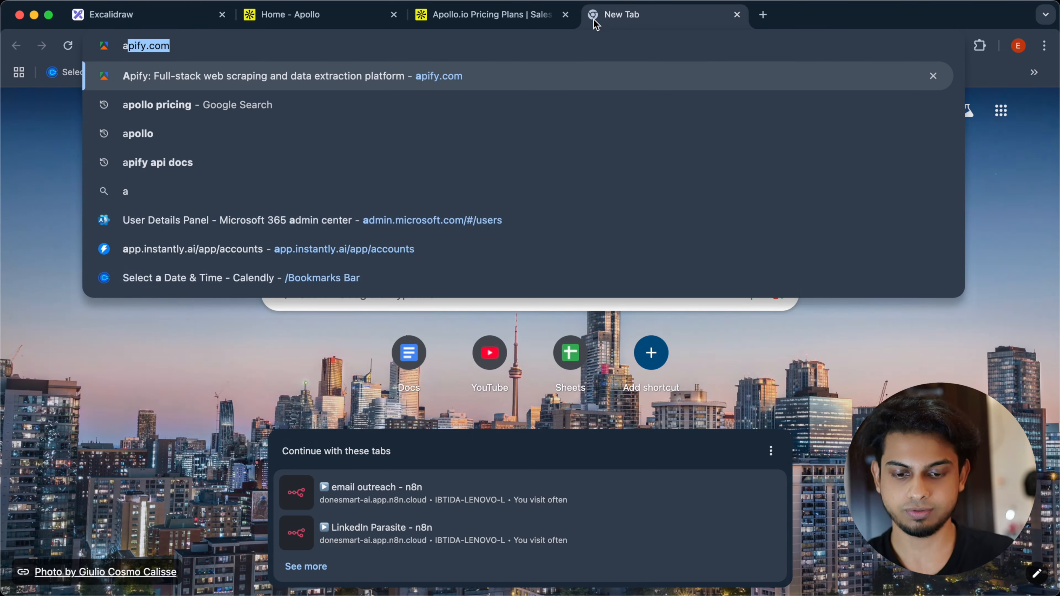
{"action": "type", "text": "pify"}
{"action": "key", "text": "Return"}
{"action": "type", "text": "Scrape TikTok profiles"}
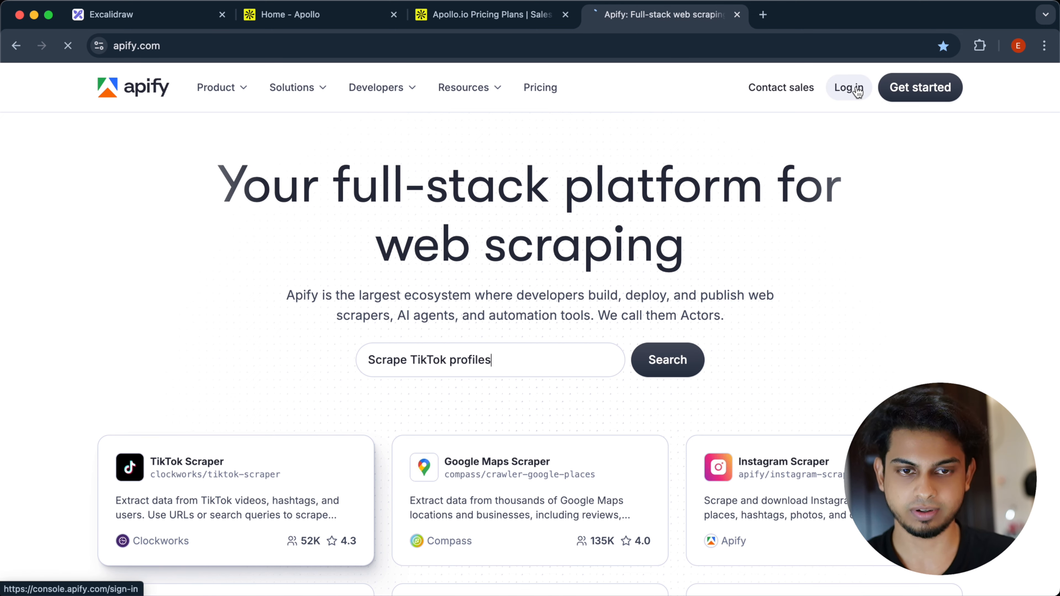
{"action": "left_click", "coordinate": [857, 92]}
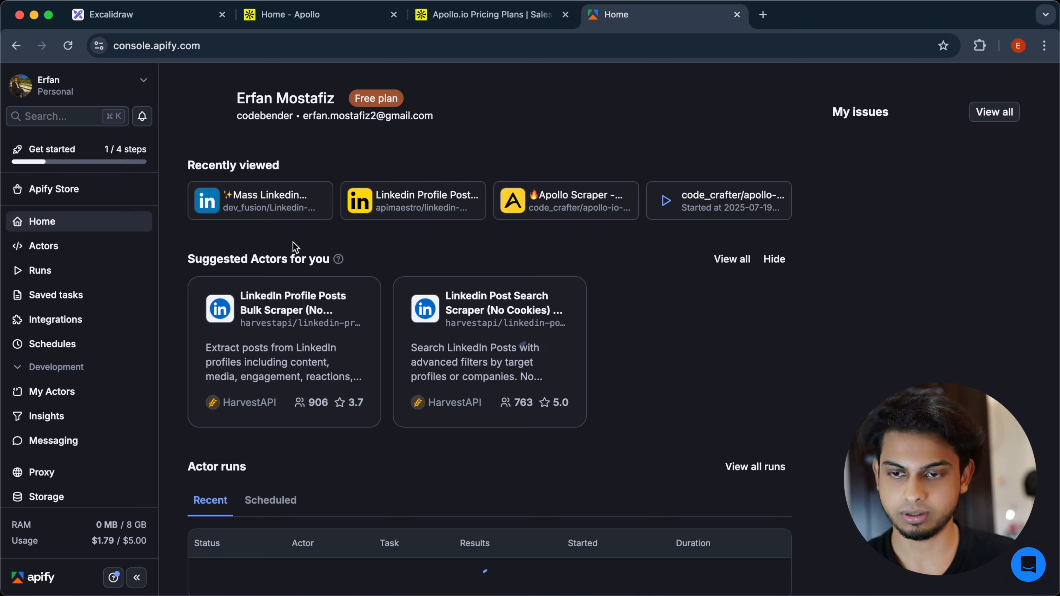
Step: Open apify.com in another browser tab and search the Apify Store for "apollo scraper"
{"action": "left_click", "coordinate": [763, 14]}
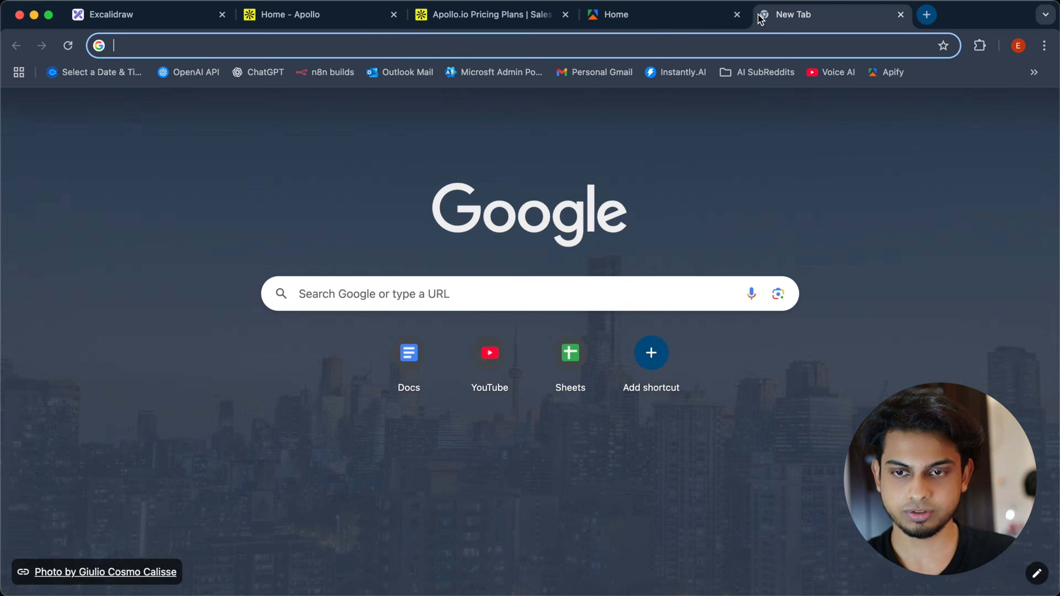
{"action": "type", "text": "apif"}
{"action": "key", "text": "Return"}
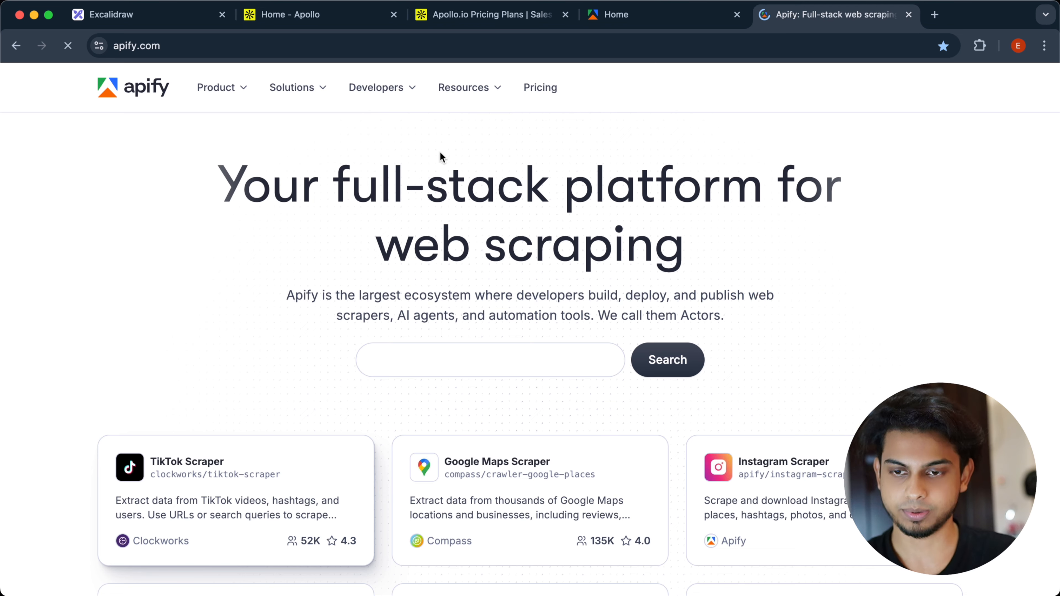
{"action": "left_click", "coordinate": [445, 362]}
{"action": "type", "text": "apollo scraper"}
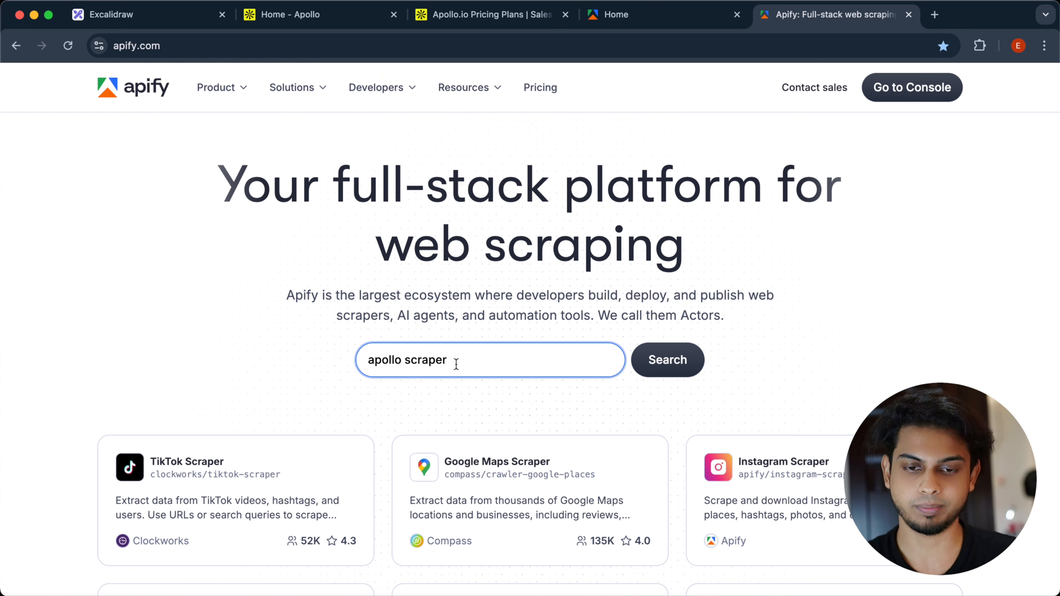
{"action": "left_click", "coordinate": [679, 362]}
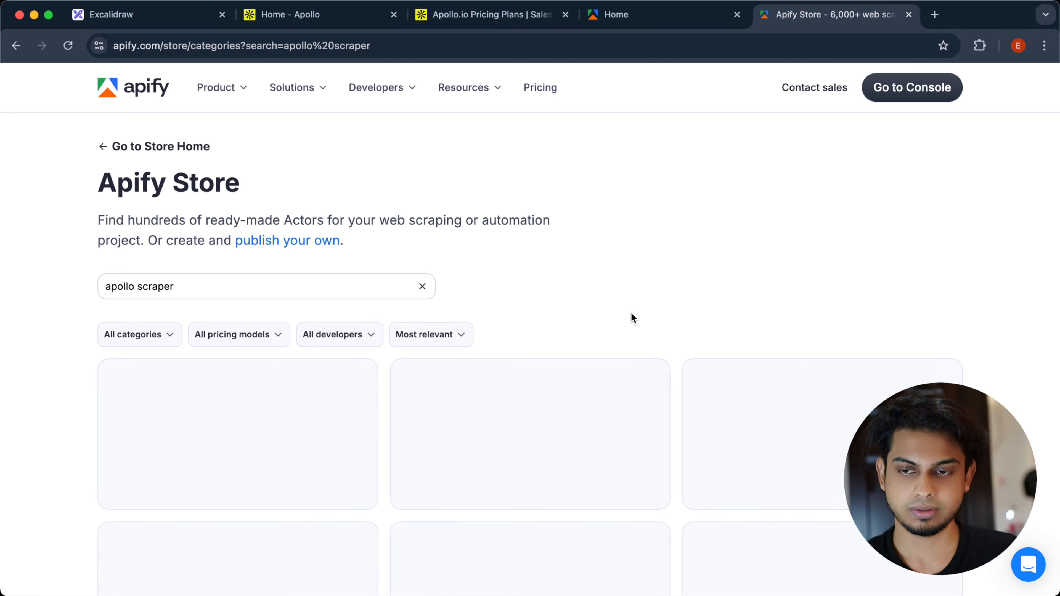
Step: Compare the Apollo scraper Actors in the store results by price, lead limits, user numbers and ratings
{"action": "scroll", "coordinate": [517, 309], "scroll_direction": "down", "scroll_amount": 3}
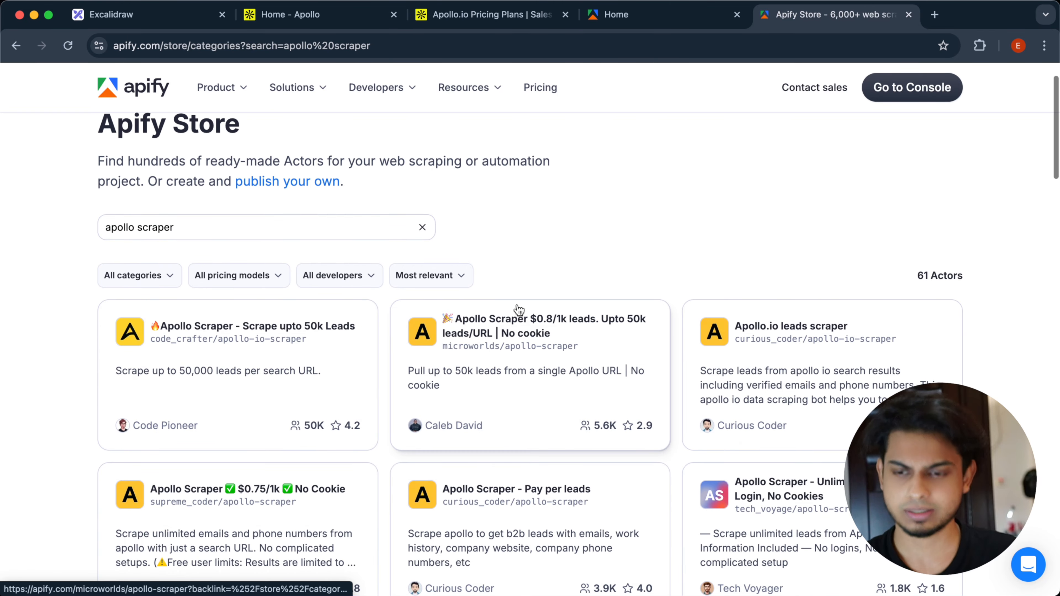
{"action": "scroll", "coordinate": [519, 310], "scroll_direction": "down", "scroll_amount": 6}
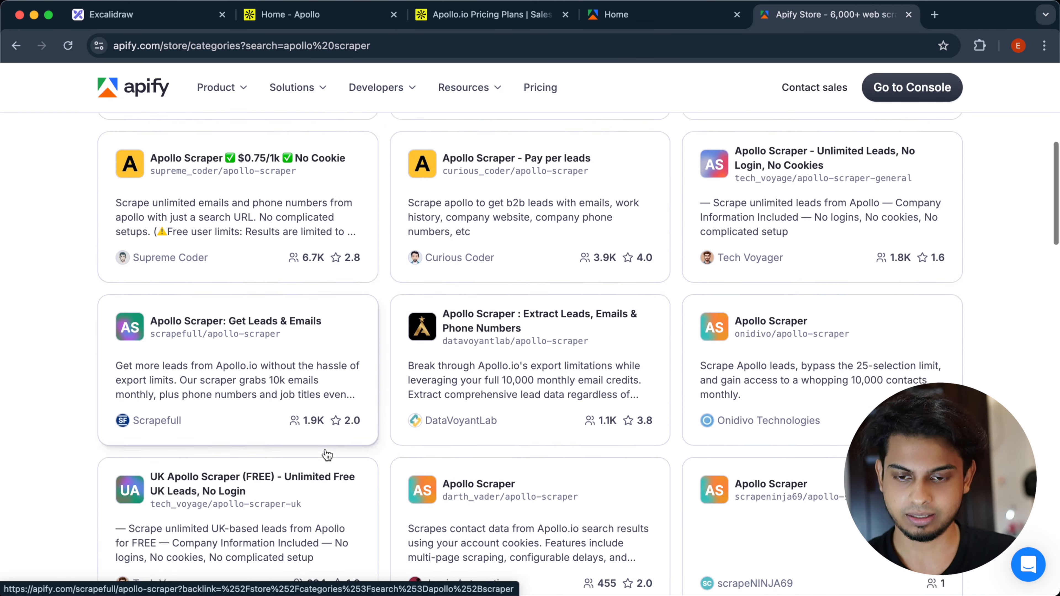
{"action": "scroll", "coordinate": [485, 382], "scroll_direction": "up", "scroll_amount": 8}
{"action": "scroll", "coordinate": [485, 382], "scroll_direction": "down", "scroll_amount": 8}
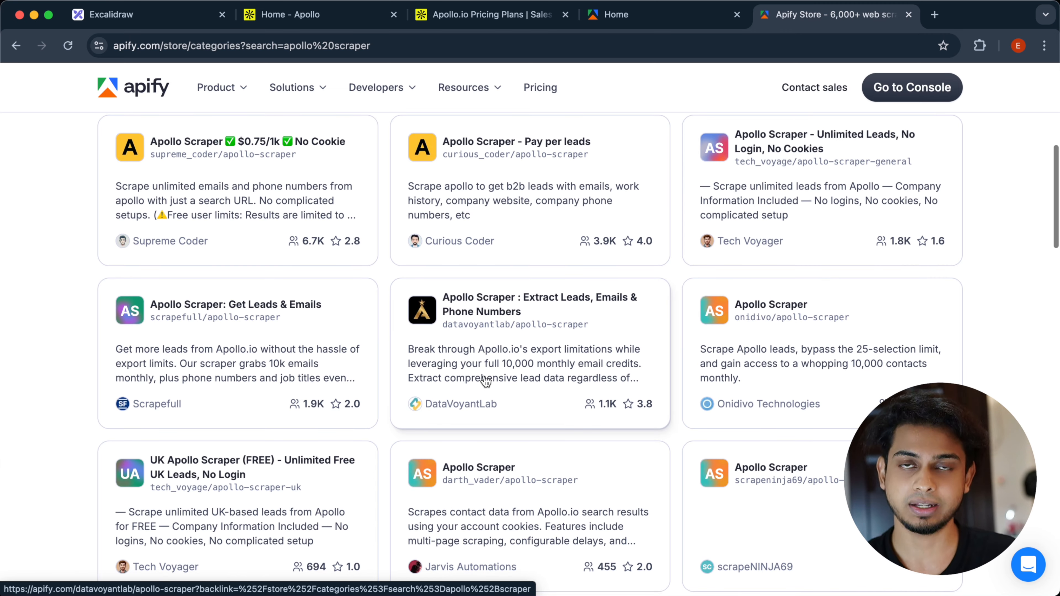
{"action": "scroll", "coordinate": [485, 382], "scroll_direction": "up", "scroll_amount": 1}
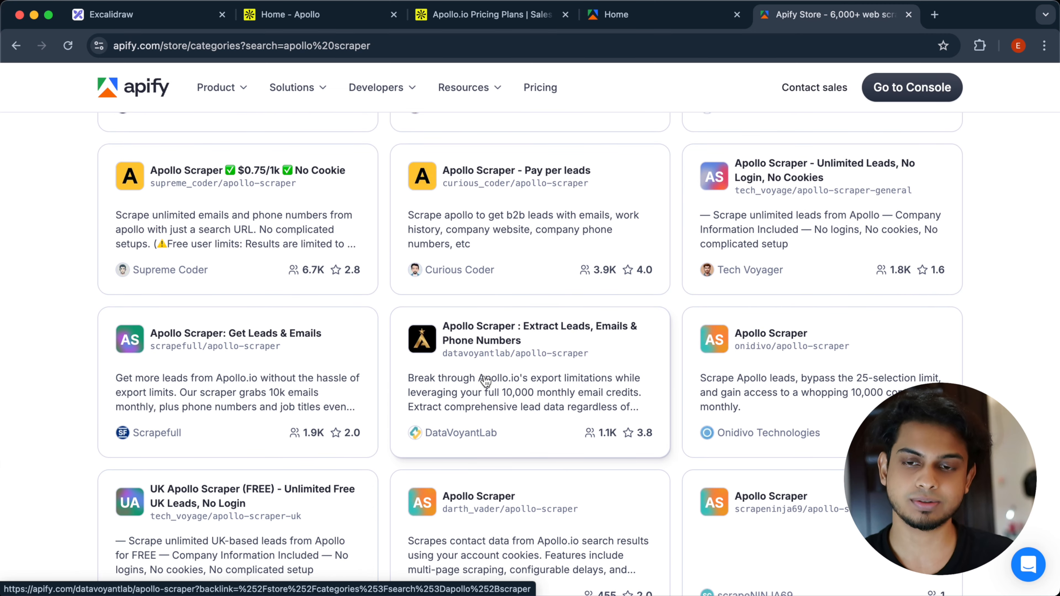
{"action": "scroll", "coordinate": [485, 381], "scroll_direction": "up", "scroll_amount": 6}
{"action": "scroll", "coordinate": [484, 374], "scroll_direction": "up", "scroll_amount": 1}
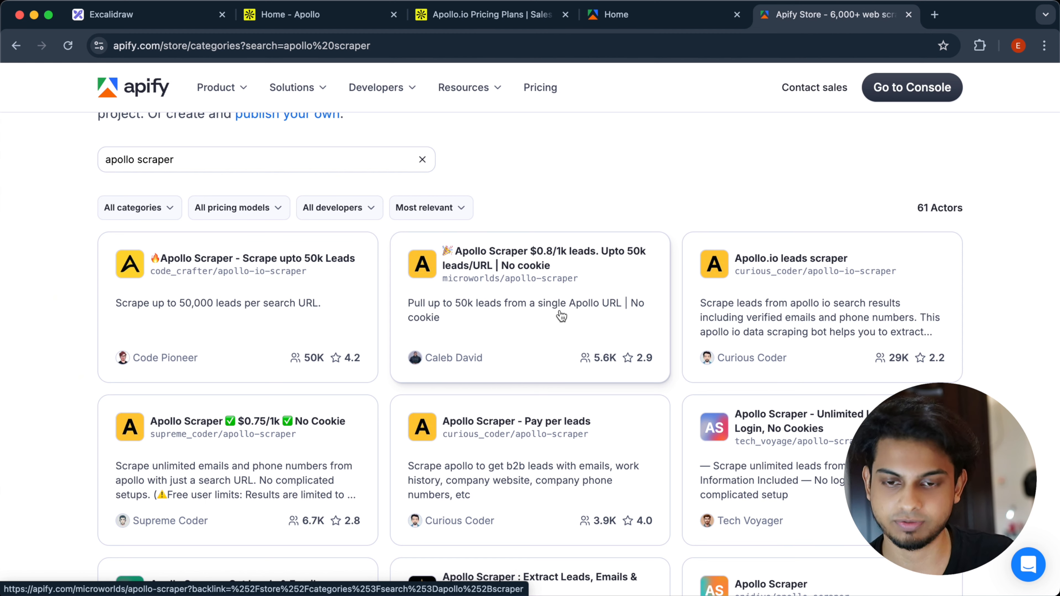
{"action": "scroll", "coordinate": [561, 316], "scroll_direction": "down", "scroll_amount": 2}
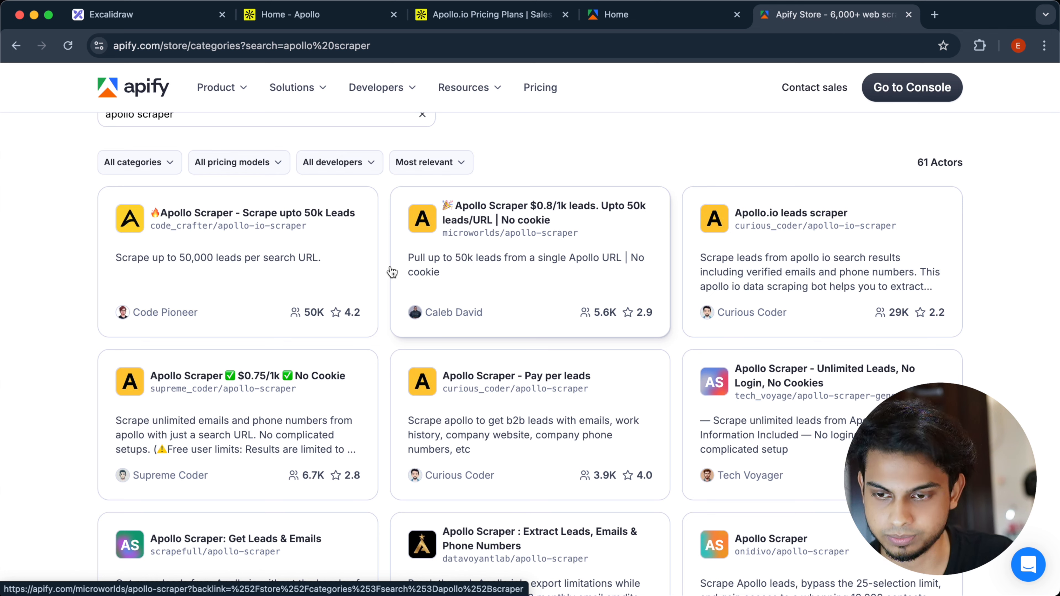
Step: Open code_crafter's "Apollo Scraper - Scrape upto 50k Leads" Actor in the Apify console and select the Actor ID in its address
{"action": "left_click", "coordinate": [320, 275]}
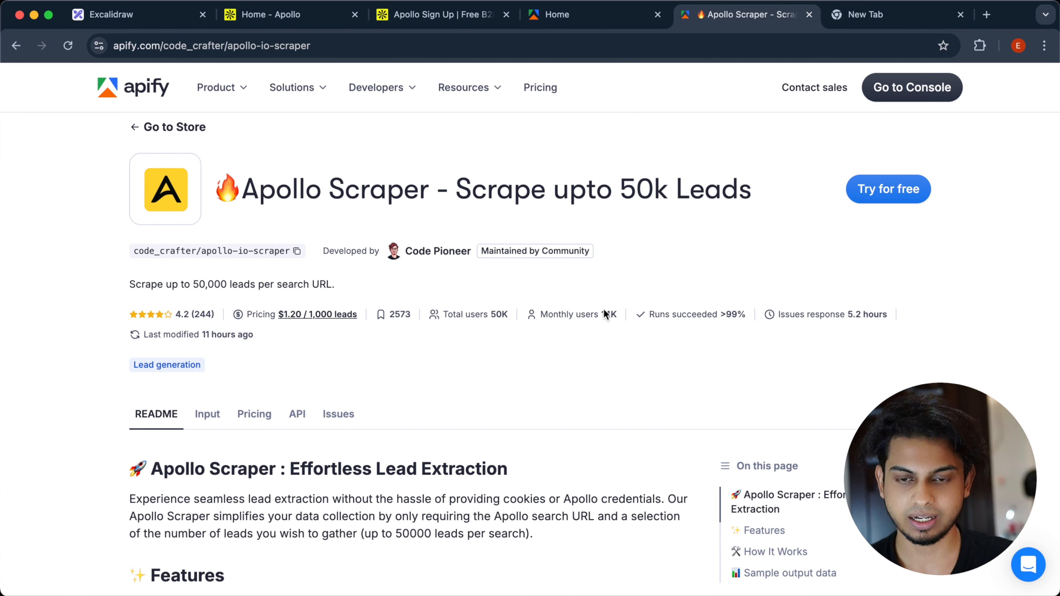
{"action": "scroll", "coordinate": [604, 319], "scroll_direction": "up", "scroll_amount": 2}
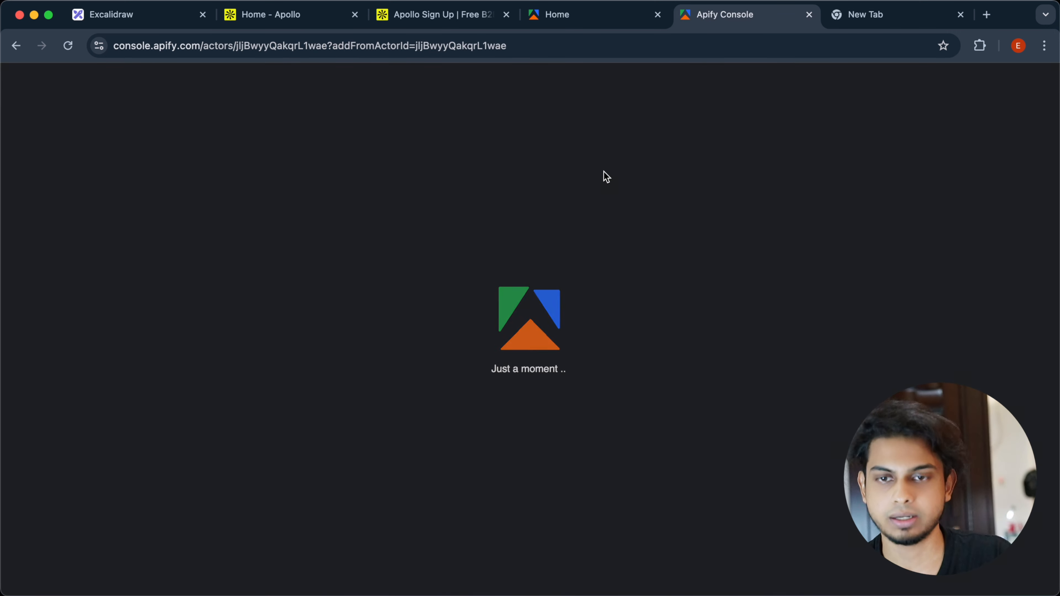
{"action": "left_click", "coordinate": [324, 45]}
{"action": "double_click", "coordinate": [319, 46]}
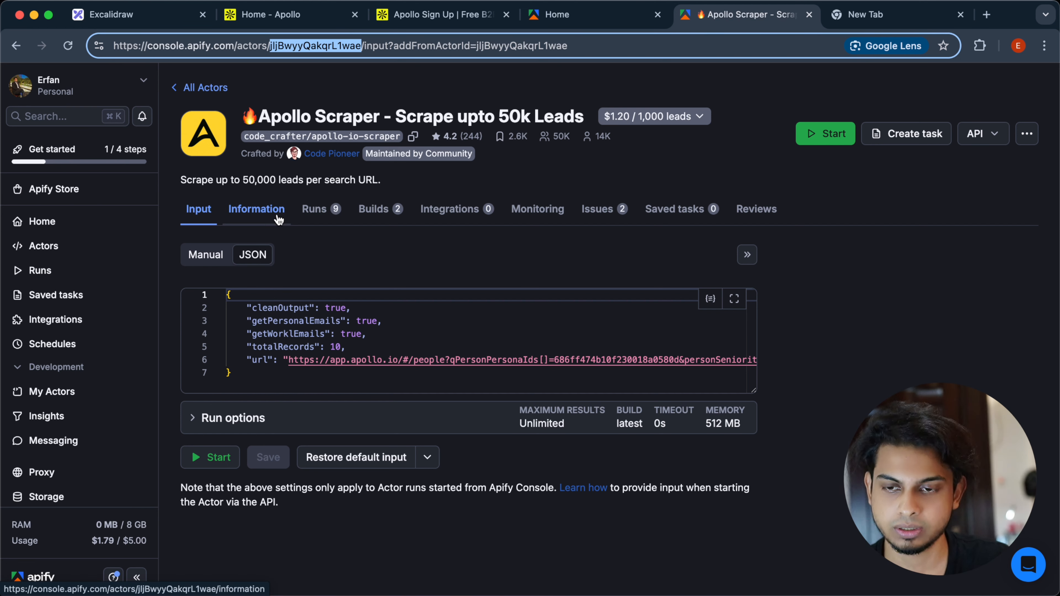
Step: Switch the Actor's input from JSON to the manual form and review its search URL and record-count fields
{"action": "left_click", "coordinate": [205, 254]}
{"action": "scroll", "coordinate": [426, 194], "scroll_direction": "down", "scroll_amount": 1}
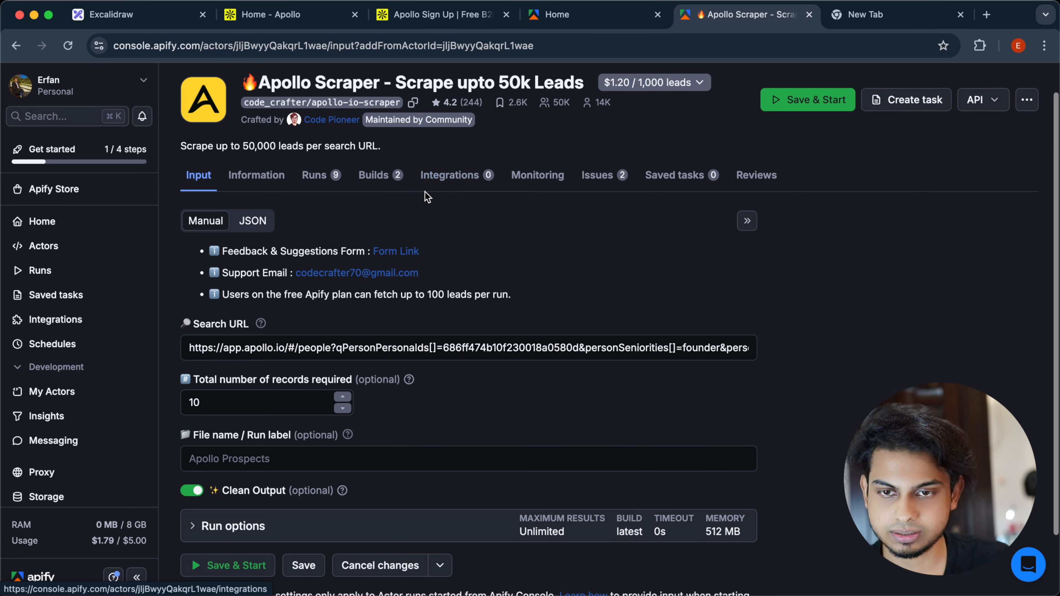
{"action": "scroll", "coordinate": [426, 195], "scroll_direction": "up", "scroll_amount": 1}
{"action": "scroll", "coordinate": [344, 310], "scroll_direction": "down", "scroll_amount": 1}
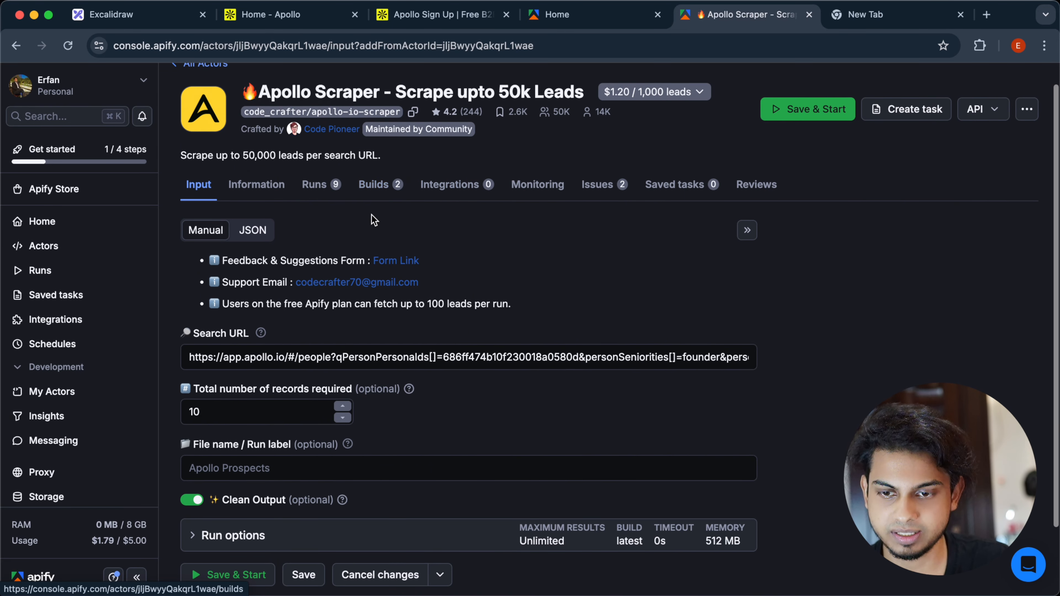
{"action": "scroll", "coordinate": [317, 342], "scroll_direction": "down", "scroll_amount": 3}
{"action": "left_click", "coordinate": [317, 342]}
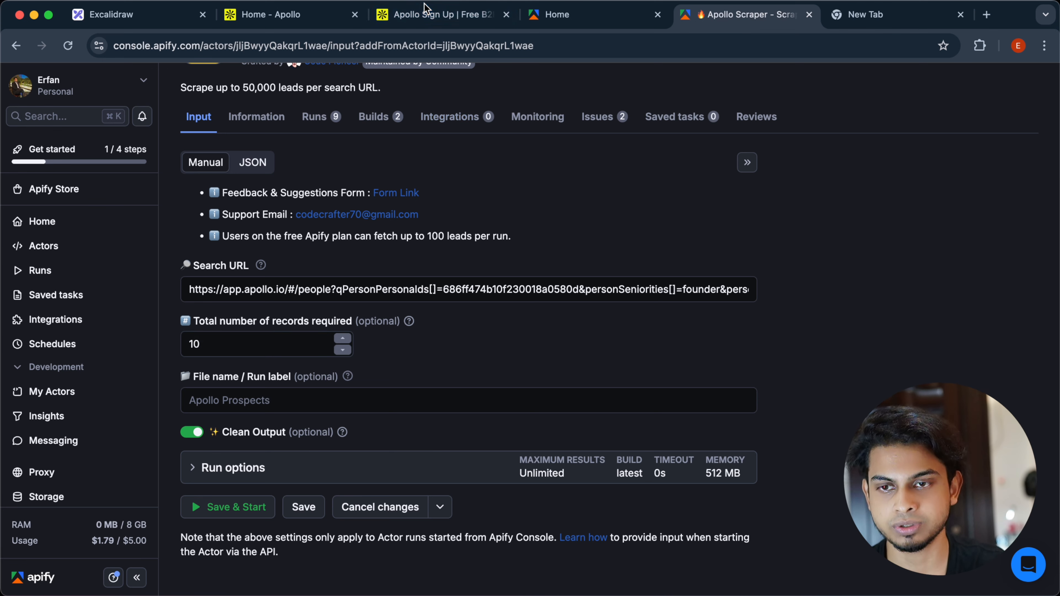
Step: Copy the filtered Apollo people search's address and replace the Apollo Scraper's Search URL with it
{"action": "left_click", "coordinate": [308, 17]}
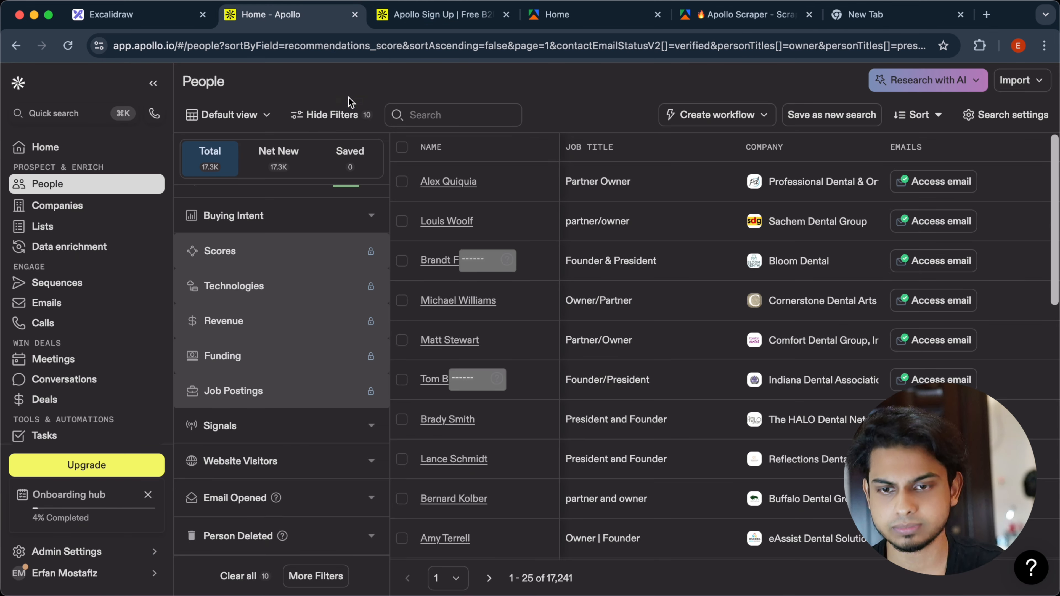
{"action": "left_click", "coordinate": [304, 42]}
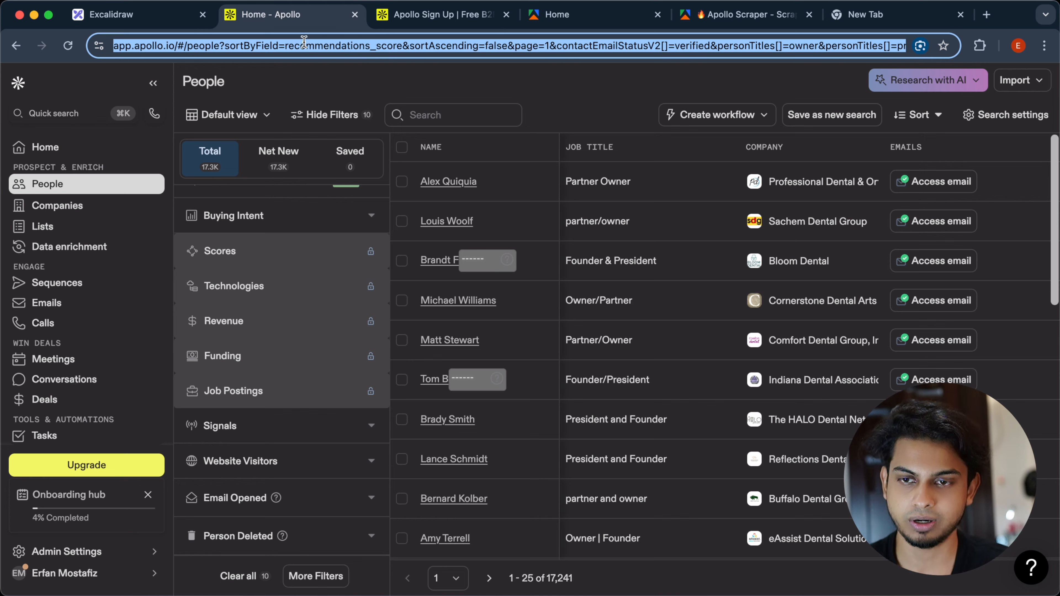
{"action": "left_click", "coordinate": [751, 19]}
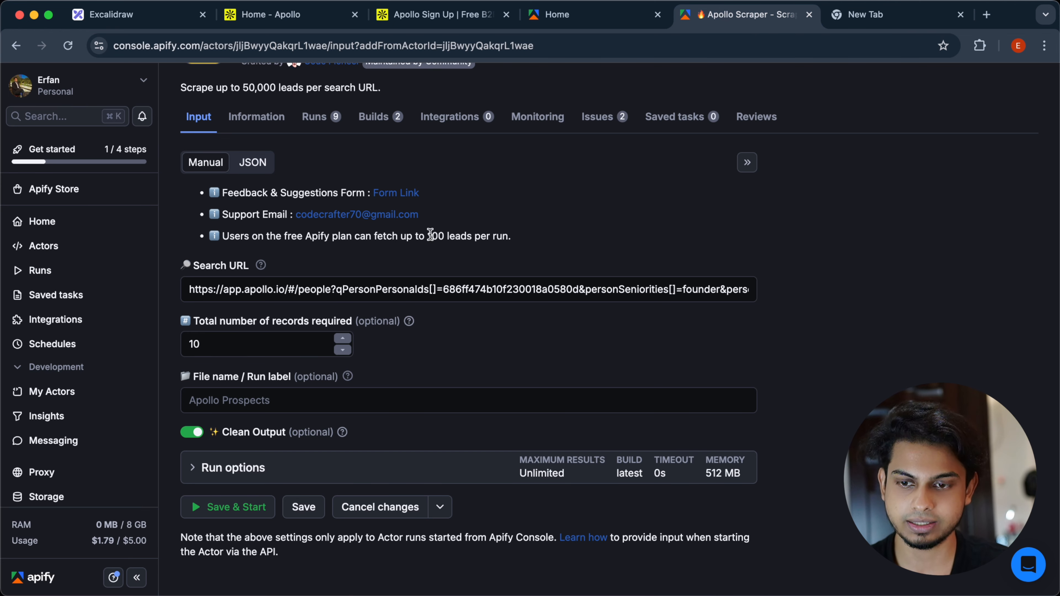
{"action": "triple_click", "coordinate": [324, 288]}
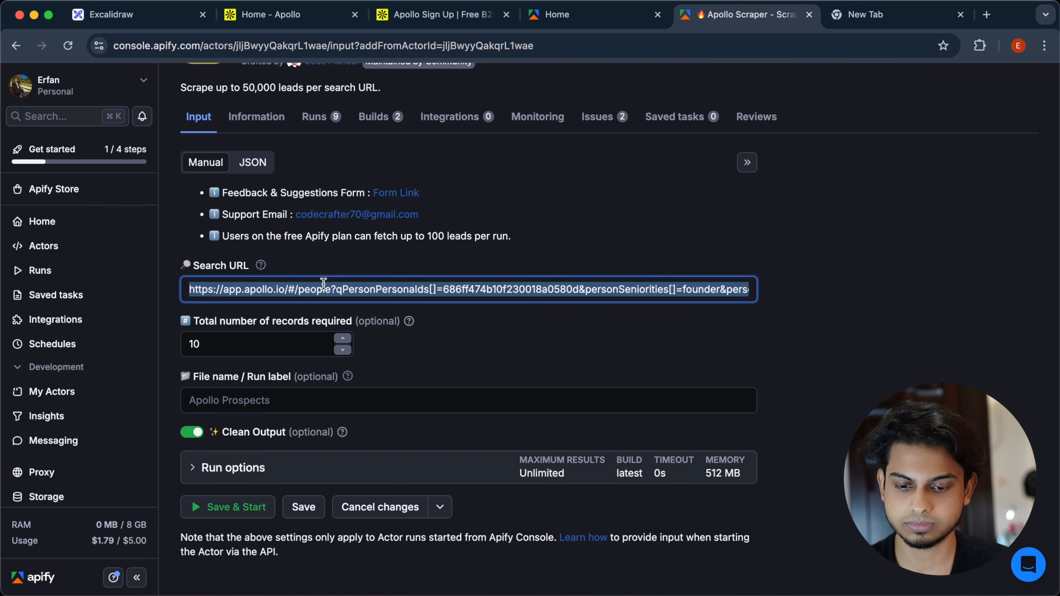
{"action": "key", "text": "super+v"}
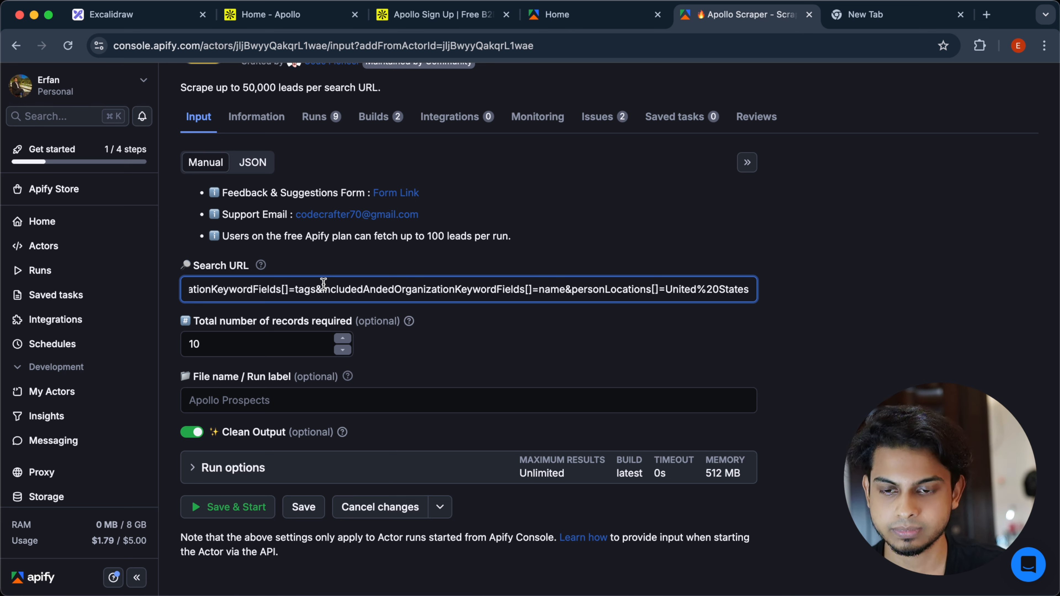
Step: Clear the scraper's total number of records required
{"action": "left_click", "coordinate": [276, 340]}
{"action": "key", "text": "BackSpace"}
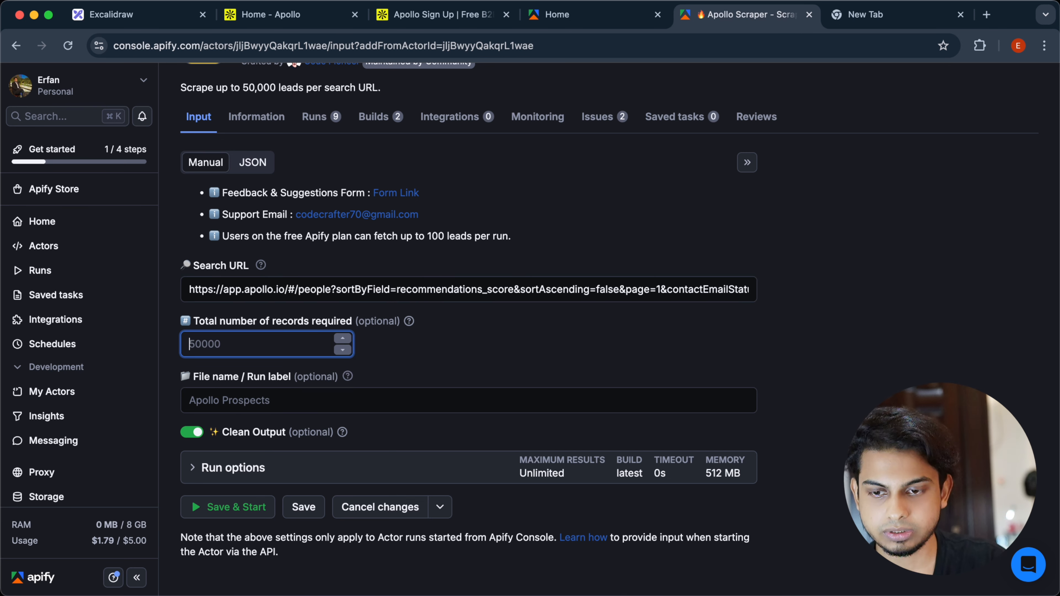
{"action": "left_click", "coordinate": [409, 323]}
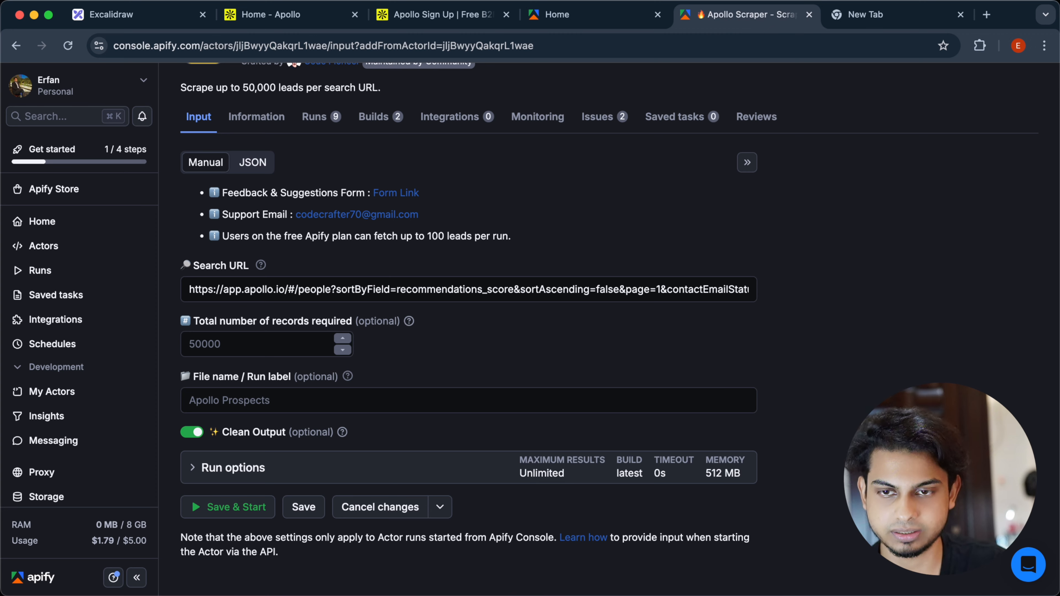
Step: Check the filtered Apollo people search against the scraper's input, viewing that input both as JSON and as the manual form
{"action": "left_click", "coordinate": [394, 17]}
{"action": "left_click", "coordinate": [348, 14]}
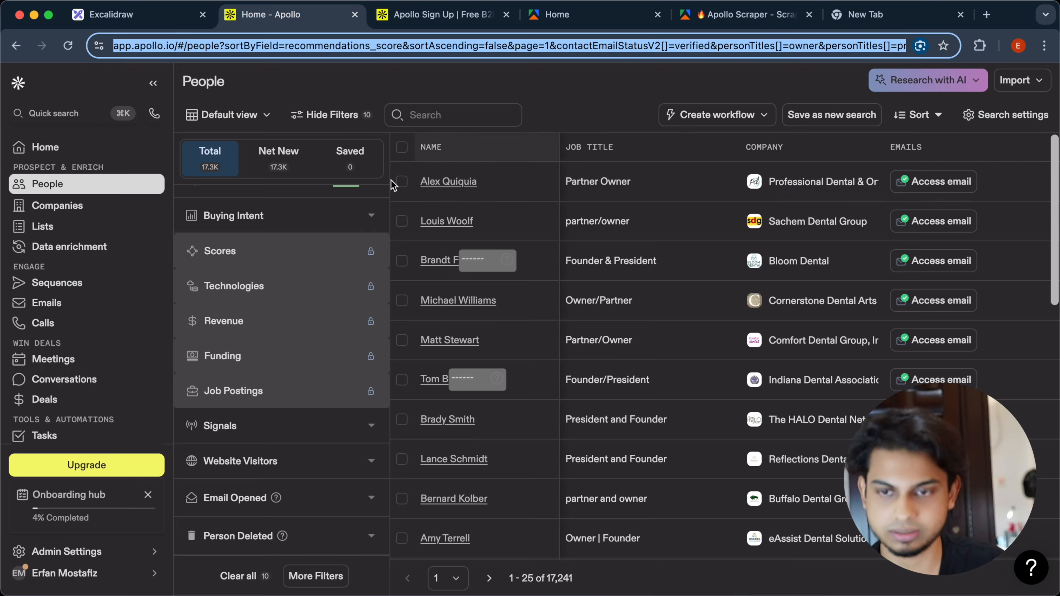
{"action": "left_click", "coordinate": [741, 13]}
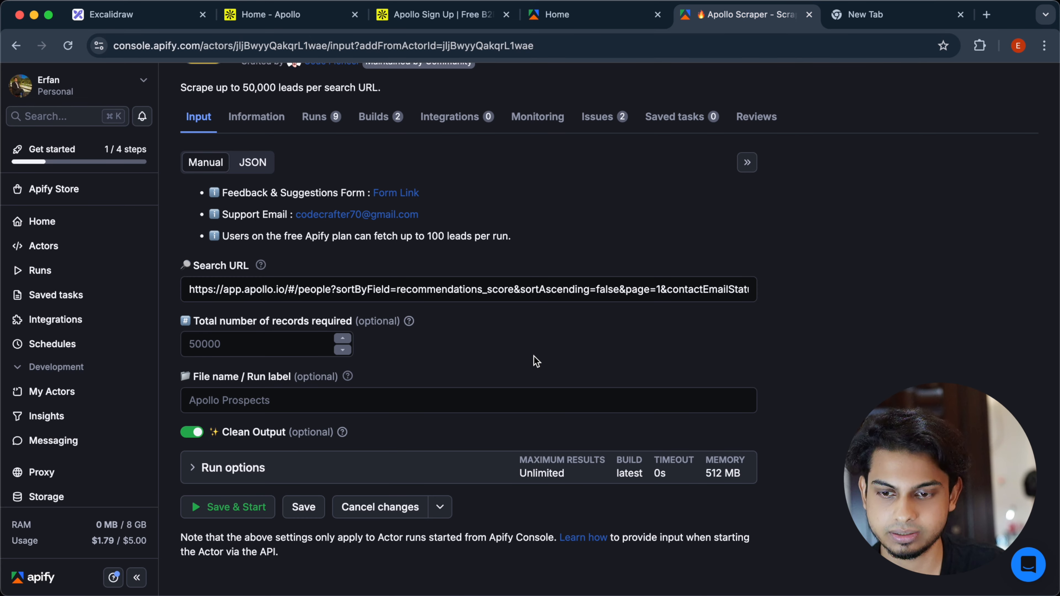
{"action": "scroll", "coordinate": [533, 360], "scroll_direction": "up", "scroll_amount": 3}
{"action": "scroll", "coordinate": [305, 301], "scroll_direction": "down", "scroll_amount": 3}
{"action": "scroll", "coordinate": [331, 326], "scroll_direction": "up", "scroll_amount": 3}
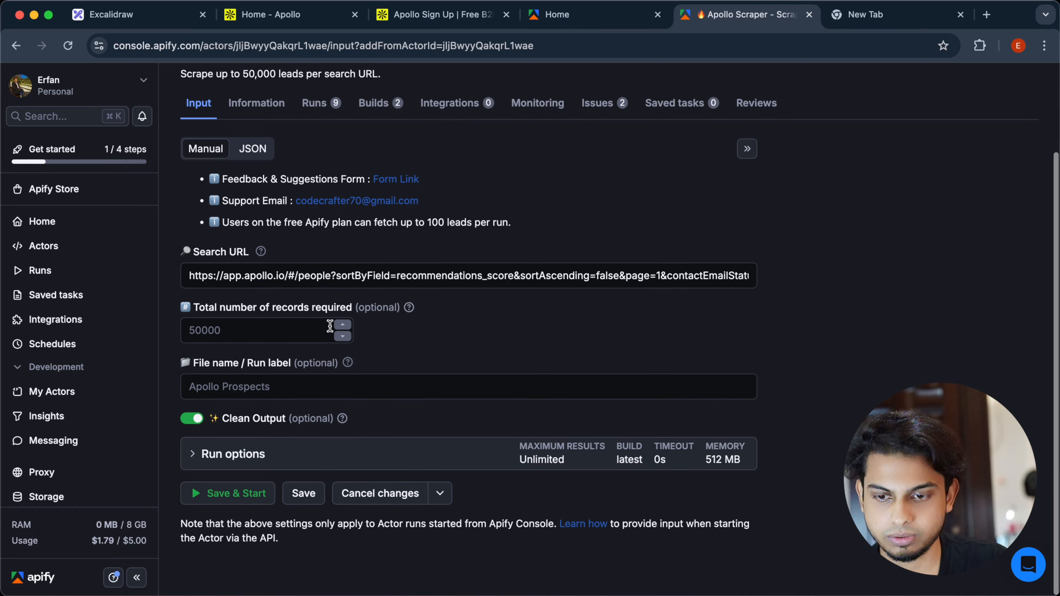
{"action": "left_click", "coordinate": [266, 257]}
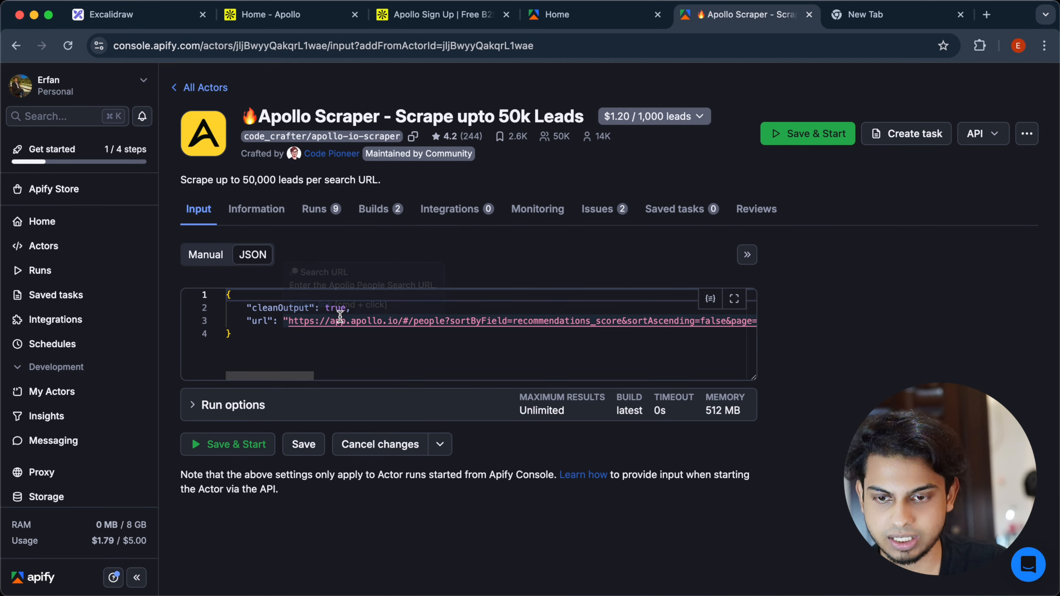
{"action": "left_click", "coordinate": [208, 256]}
{"action": "scroll", "coordinate": [269, 364], "scroll_direction": "down", "scroll_amount": 3}
{"action": "scroll", "coordinate": [272, 369], "scroll_direction": "up", "scroll_amount": 3}
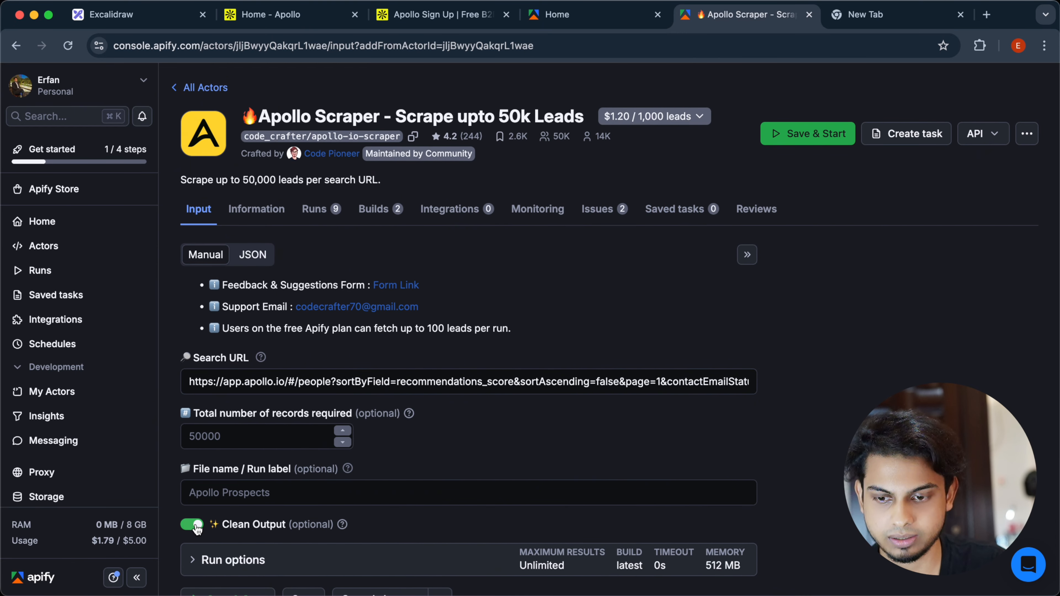
Step: Save the Apollo Scraper's input with Clean Output enabled and start the Actor run
{"action": "left_click", "coordinate": [193, 525]}
{"action": "scroll", "coordinate": [578, 334], "scroll_direction": "down", "scroll_amount": 3}
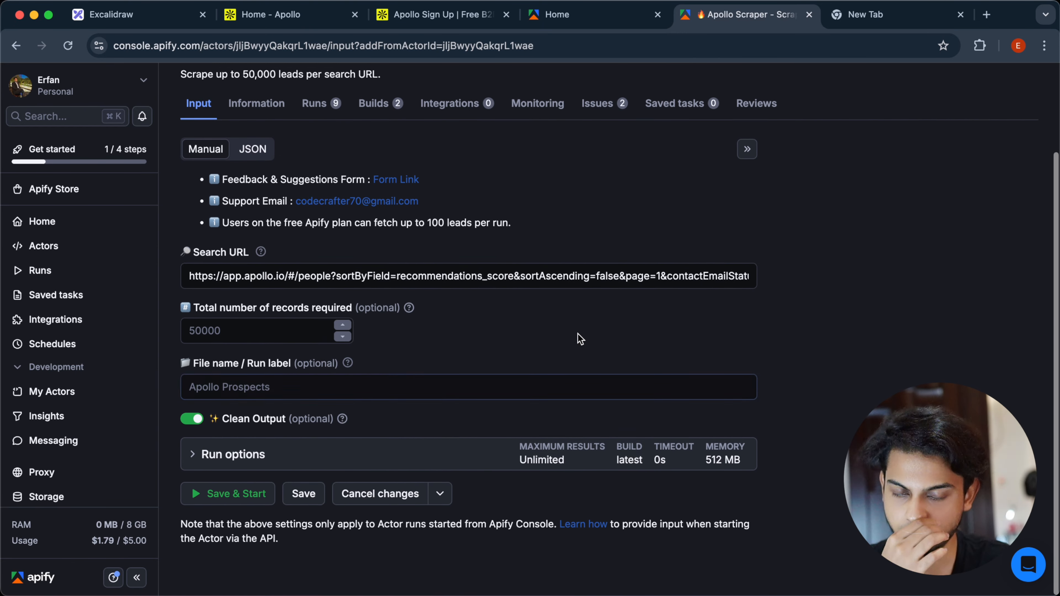
{"action": "scroll", "coordinate": [578, 334], "scroll_direction": "up", "scroll_amount": 3}
{"action": "scroll", "coordinate": [607, 328], "scroll_direction": "up", "scroll_amount": 1}
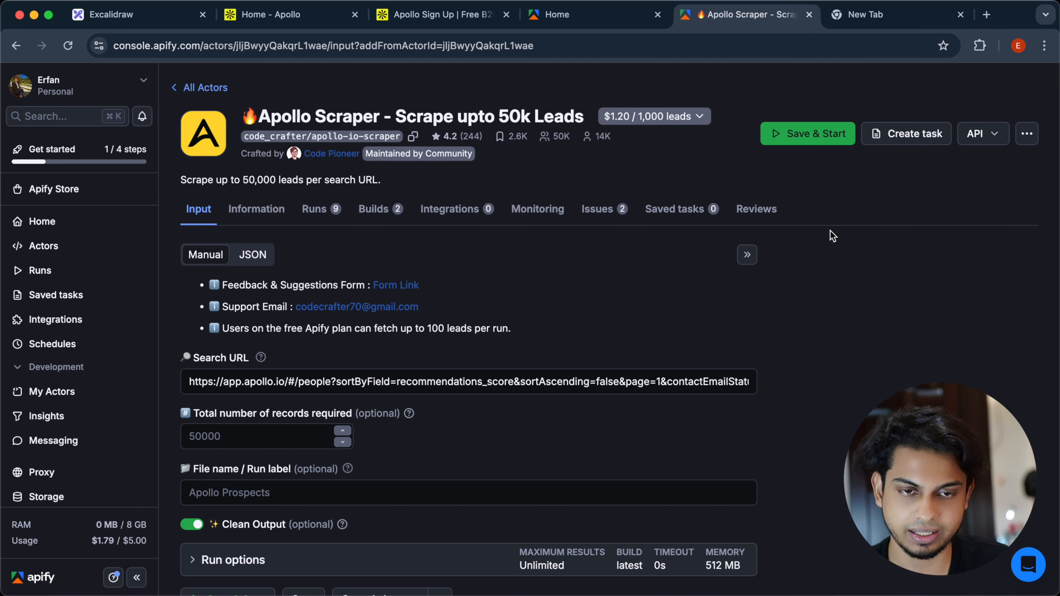
{"action": "left_click", "coordinate": [809, 142]}
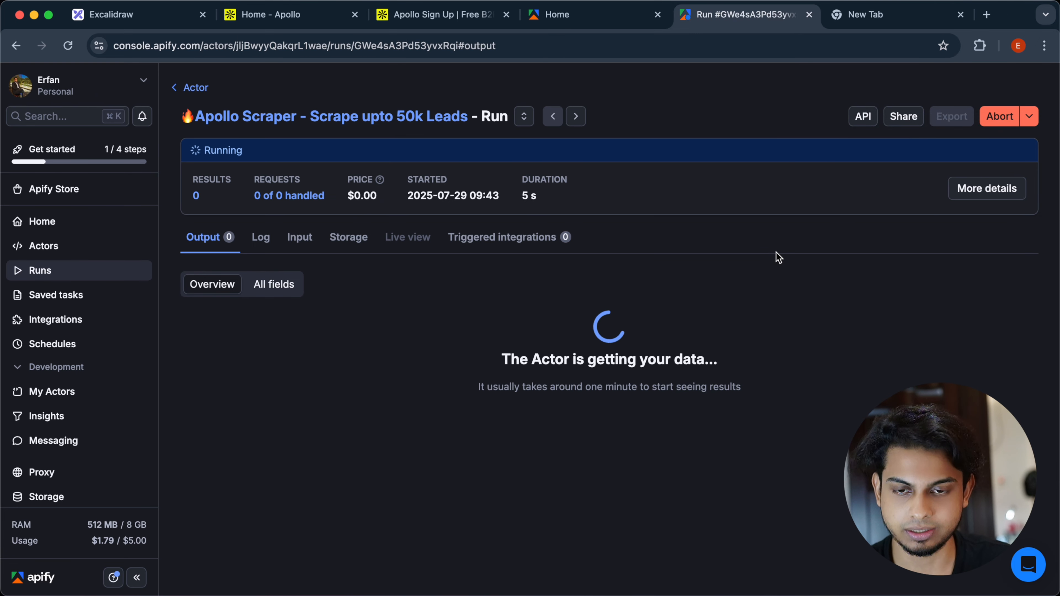
Step: Look over the scraped leads in the run's output and download the Overview dataset in CSV format
{"action": "scroll", "coordinate": [758, 306], "scroll_direction": "down", "scroll_amount": 10}
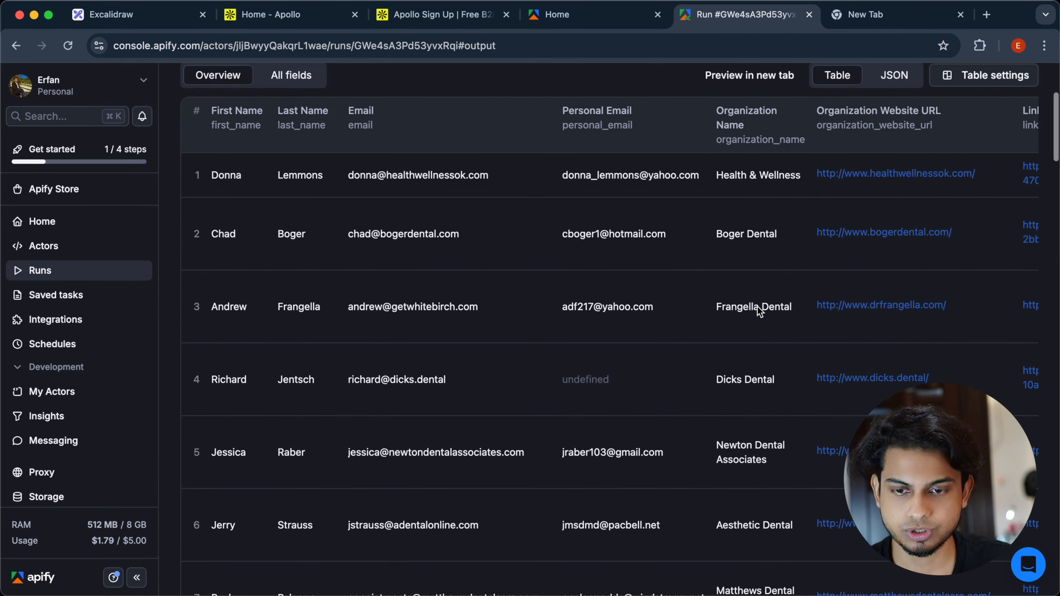
{"action": "scroll", "coordinate": [758, 306], "scroll_direction": "up", "scroll_amount": 5}
{"action": "scroll", "coordinate": [757, 307], "scroll_direction": "up", "scroll_amount": 5}
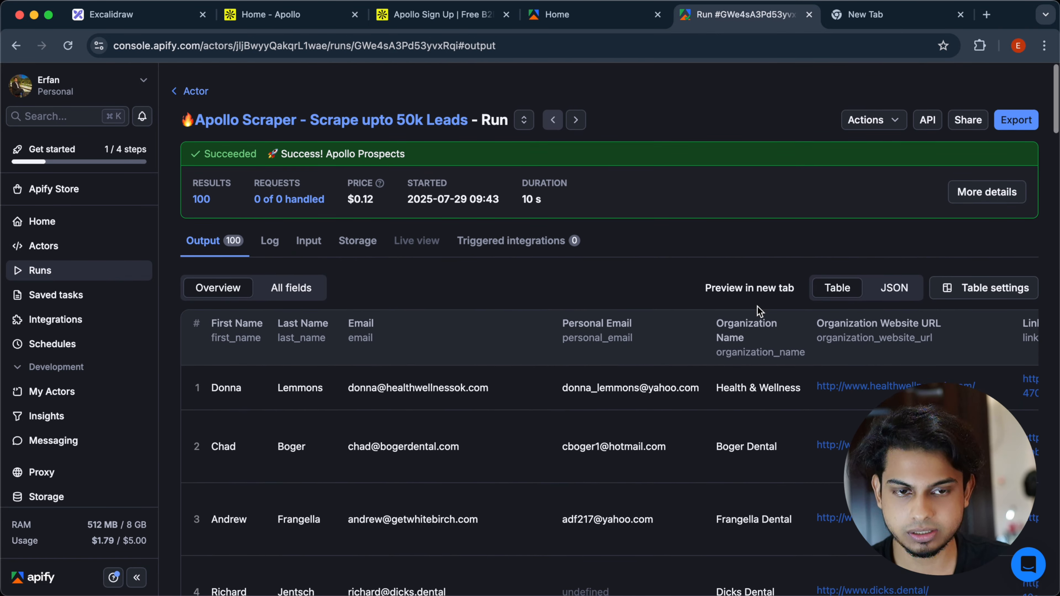
{"action": "left_click", "coordinate": [1015, 117]}
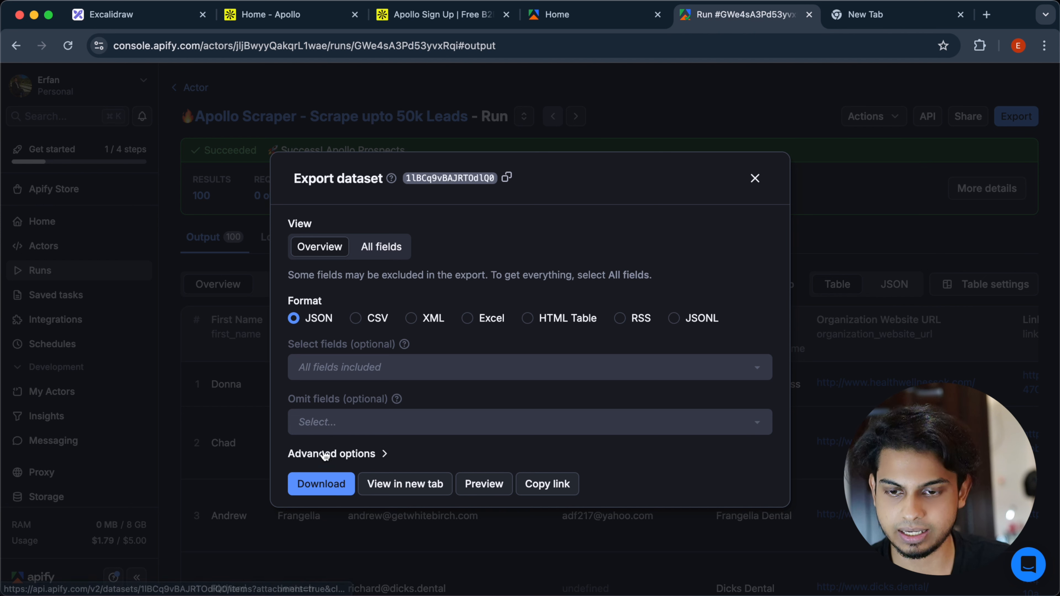
{"action": "left_click", "coordinate": [356, 320]}
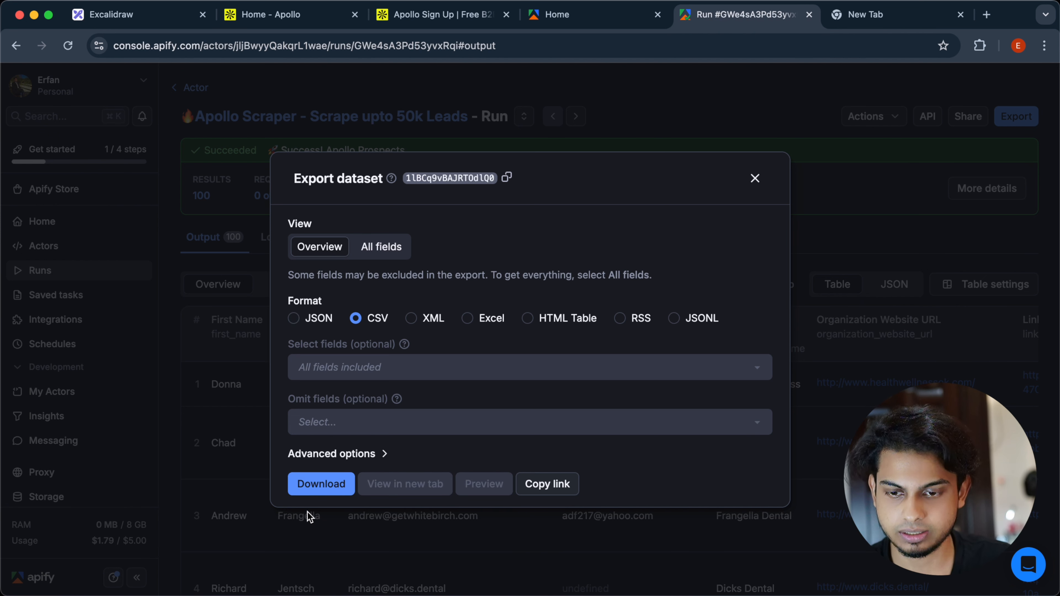
{"action": "left_click", "coordinate": [323, 484]}
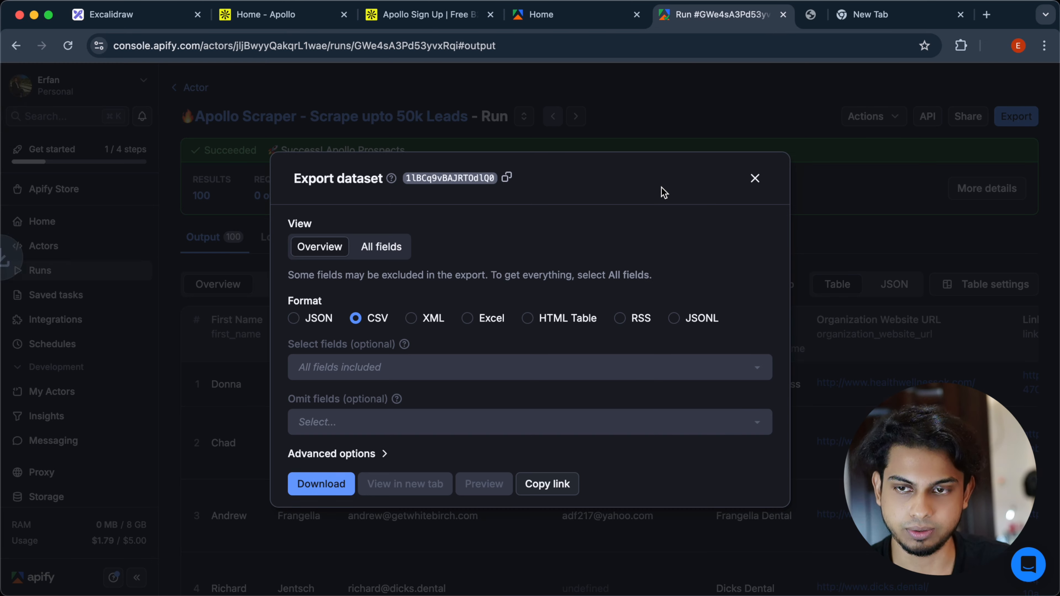
Step: Switch to the empty browser tab and create a blank Google Sheets spreadsheet through sheets.new
{"action": "left_click", "coordinate": [915, 21]}
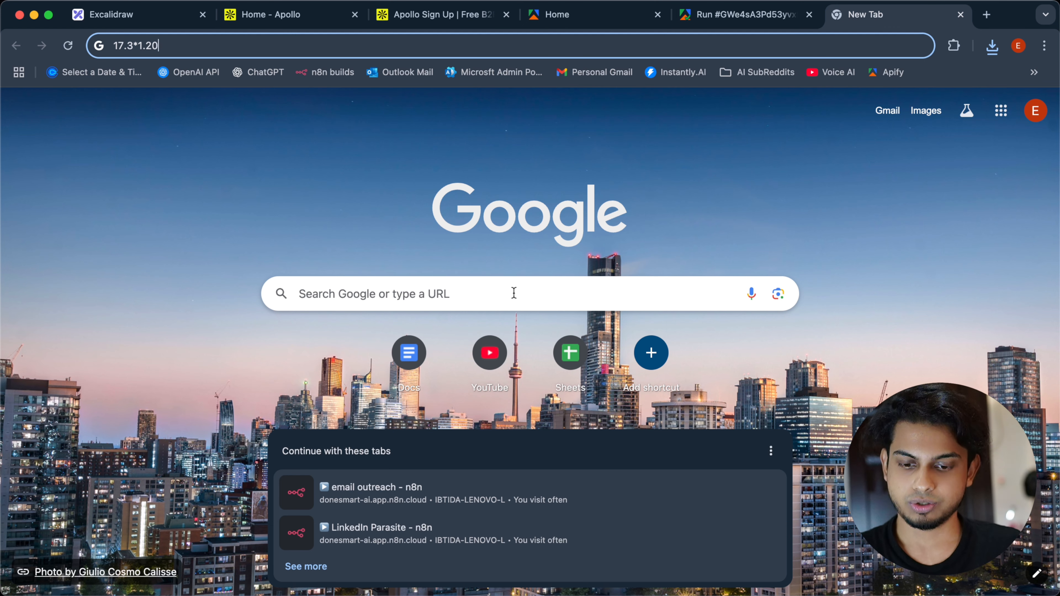
{"action": "type", "text": "shee"}
{"action": "key", "text": "super+a"}
{"action": "type", "text": "shee"}
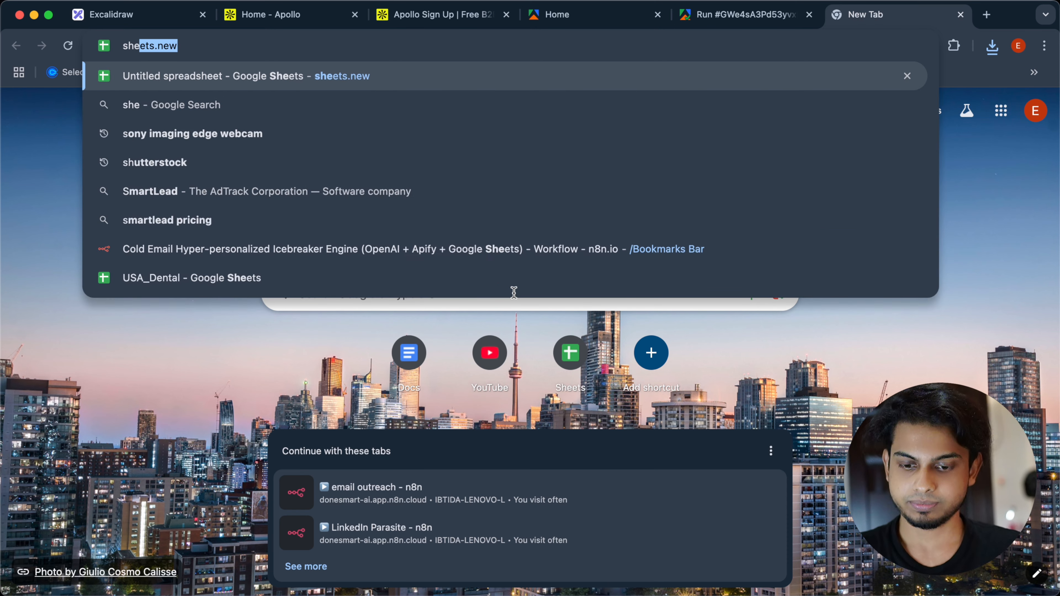
{"action": "type", "text": "t"}
{"action": "key", "text": "Return"}
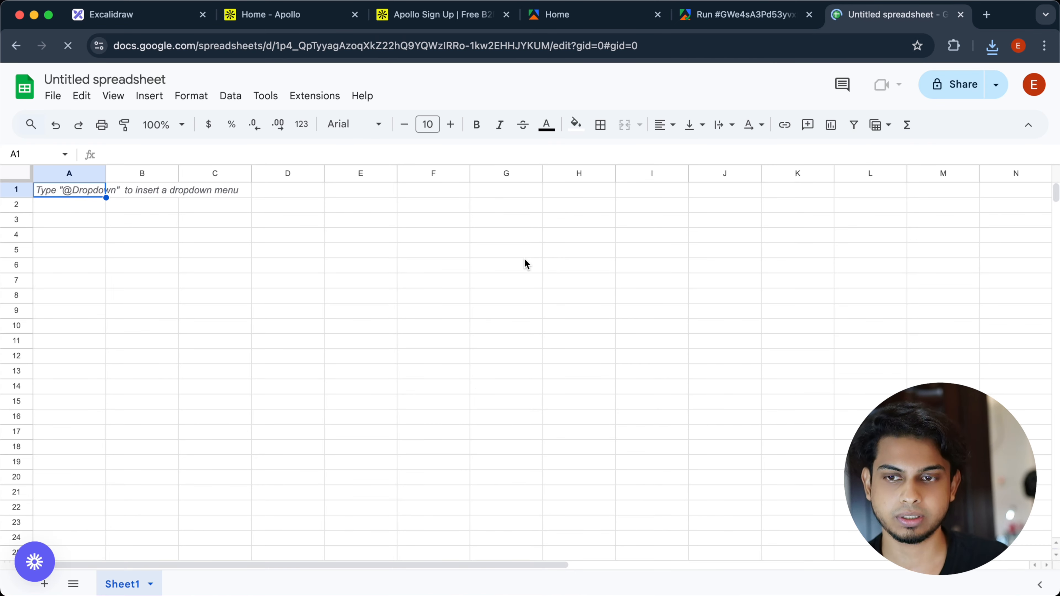
Step: Import the downloaded dataset_apollo-io-scraper CSV by upload, replacing the spreadsheet and detecting the separator automatically
{"action": "left_click", "coordinate": [52, 97]}
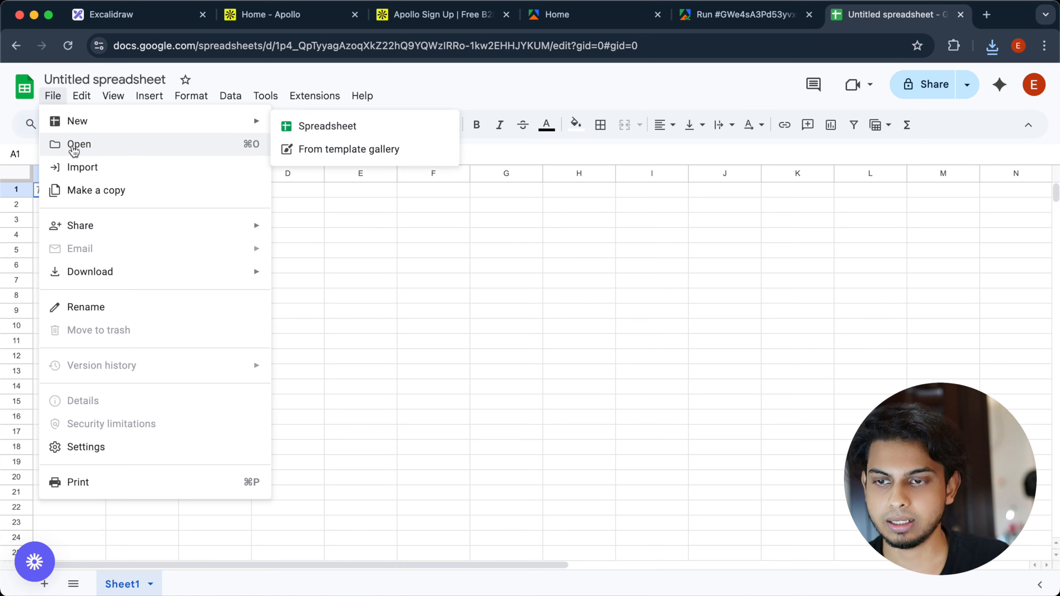
{"action": "left_click", "coordinate": [79, 167]}
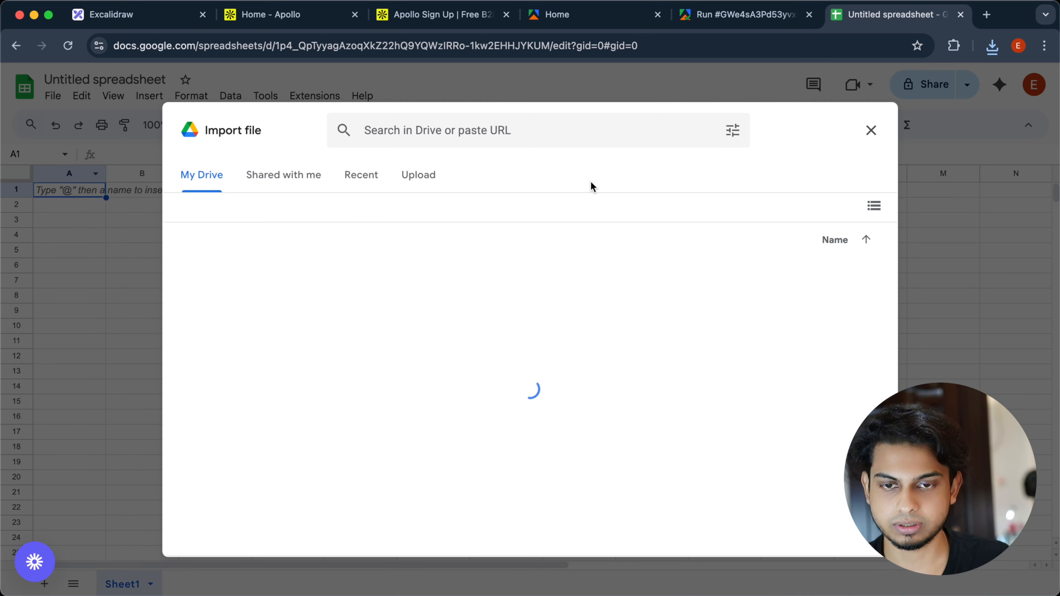
{"action": "left_click", "coordinate": [436, 175]}
{"action": "left_click", "coordinate": [992, 45]}
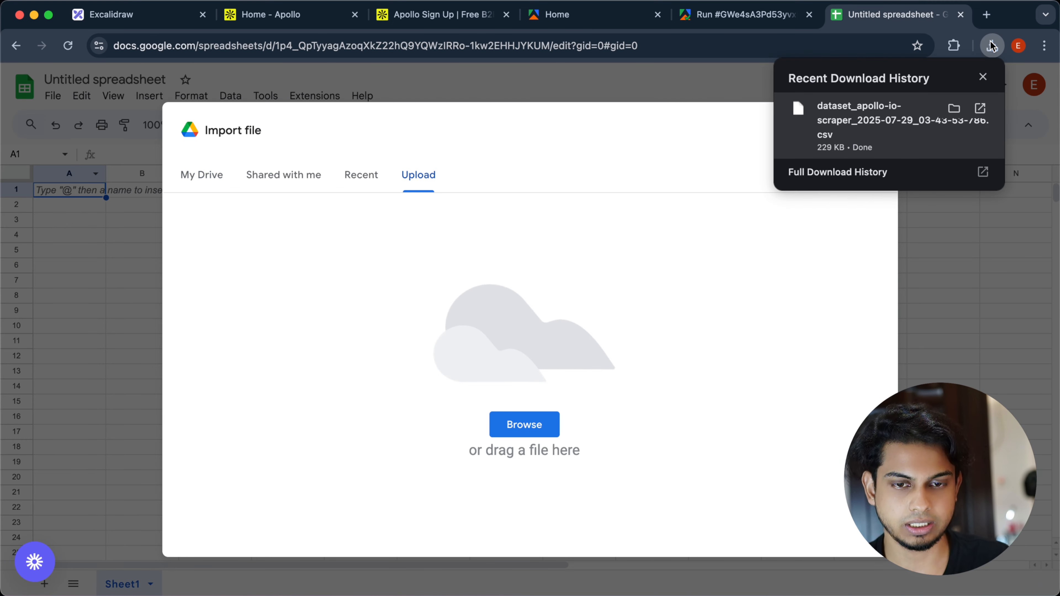
{"action": "left_click_drag", "start_coordinate": [876, 121], "coordinate": [445, 408]}
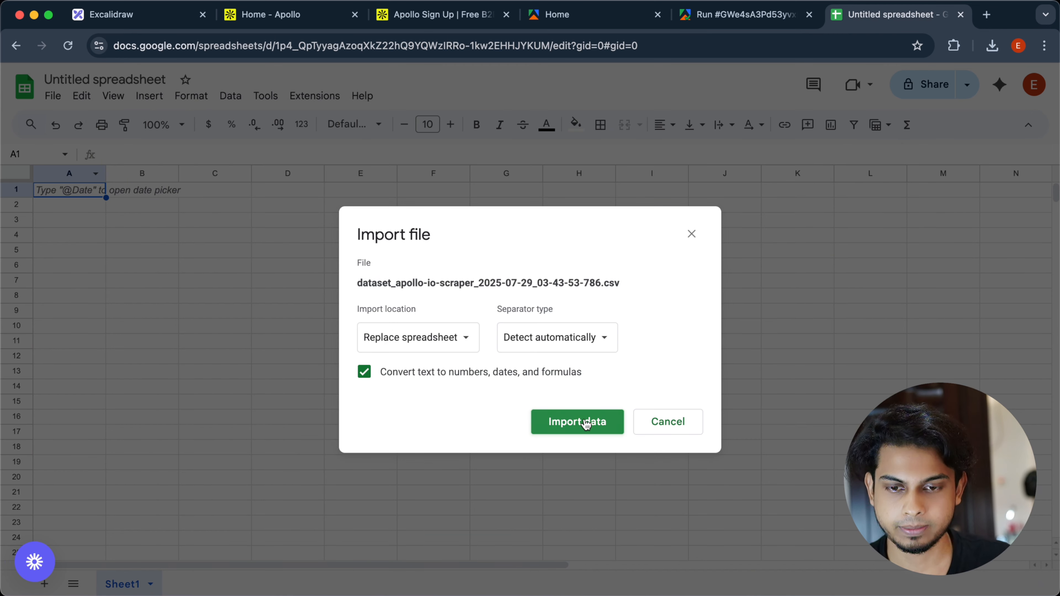
{"action": "left_click", "coordinate": [478, 338]}
{"action": "left_click", "coordinate": [475, 337]}
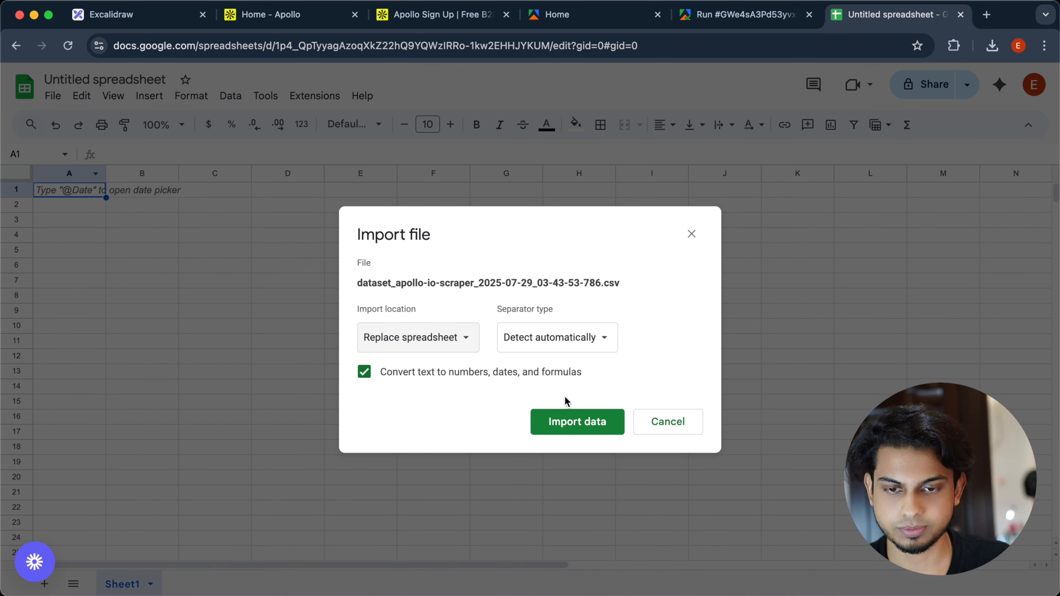
{"action": "left_click", "coordinate": [577, 421]}
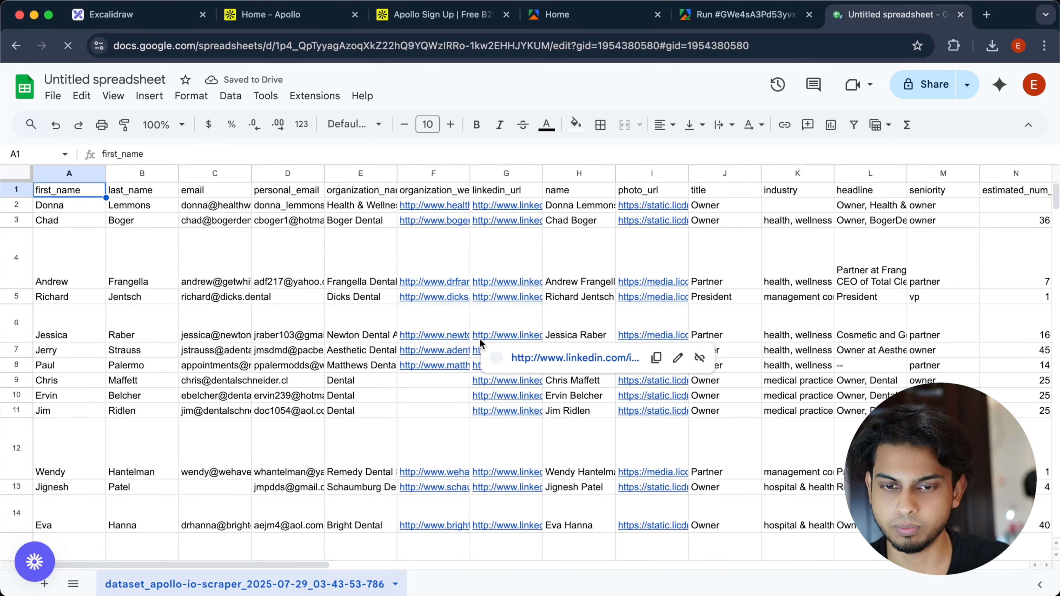
Step: Examine the imported leads' rows and columns, from the contact names across to the organization details
{"action": "scroll", "coordinate": [480, 338], "scroll_direction": "right", "scroll_amount": 15}
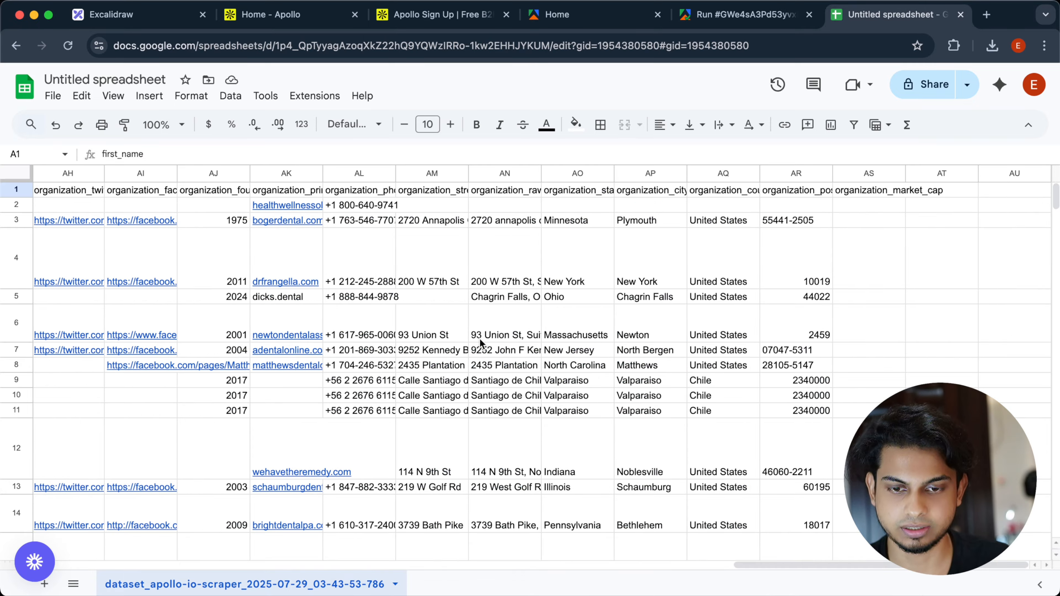
{"action": "scroll", "coordinate": [479, 338], "scroll_direction": "left", "scroll_amount": 10}
{"action": "scroll", "coordinate": [480, 338], "scroll_direction": "left", "scroll_amount": 7}
{"action": "scroll", "coordinate": [480, 338], "scroll_direction": "down", "scroll_amount": 5}
{"action": "scroll", "coordinate": [479, 338], "scroll_direction": "up", "scroll_amount": 5}
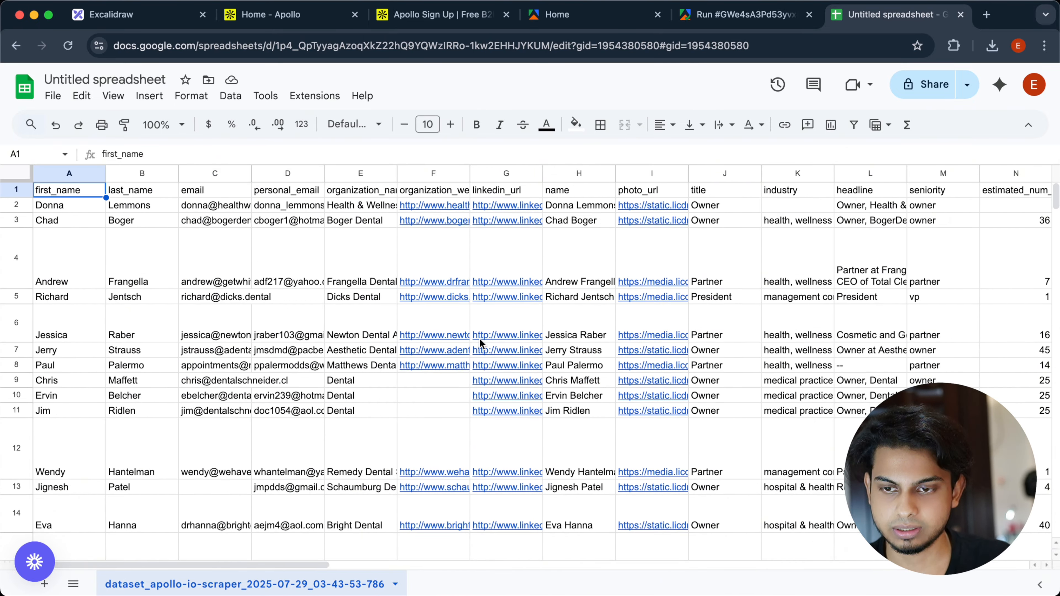
{"action": "scroll", "coordinate": [480, 338], "scroll_direction": "right", "scroll_amount": 2}
{"action": "scroll", "coordinate": [479, 339], "scroll_direction": "right", "scroll_amount": 10}
{"action": "scroll", "coordinate": [479, 338], "scroll_direction": "left", "scroll_amount": 12}
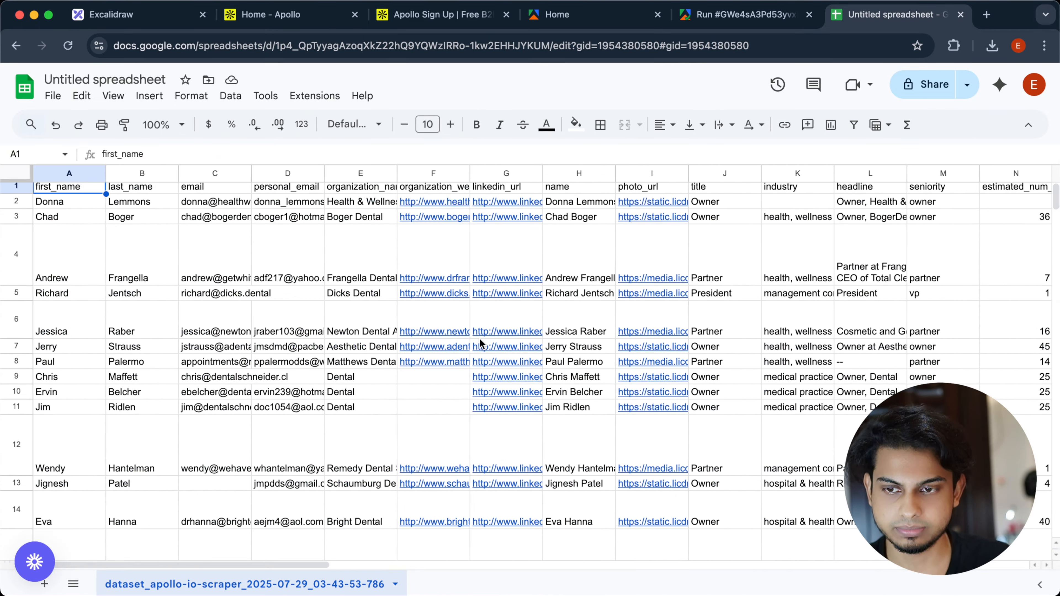
Step: Rename the spreadsheet to YT_Personalized_Icebreaker
{"action": "left_click", "coordinate": [133, 75]}
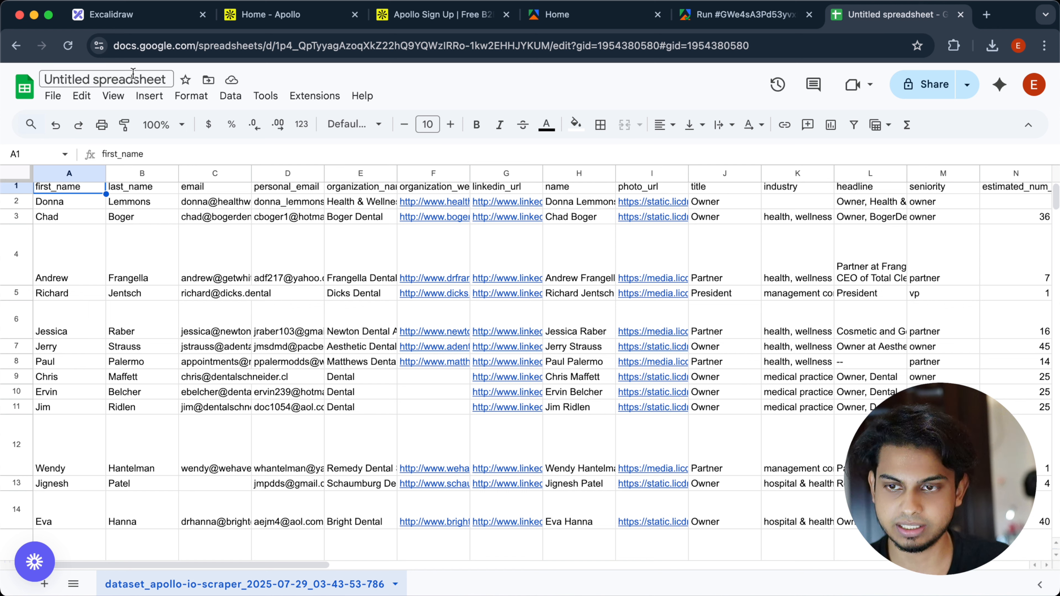
{"action": "type", "text": "Lin"}
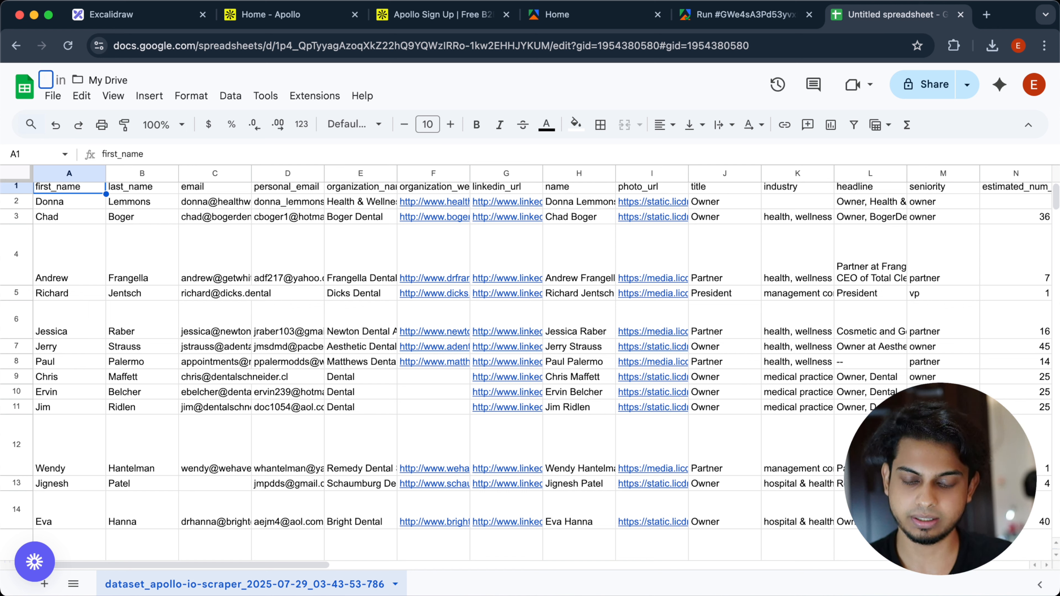
{"action": "type", "text": "YT_"}
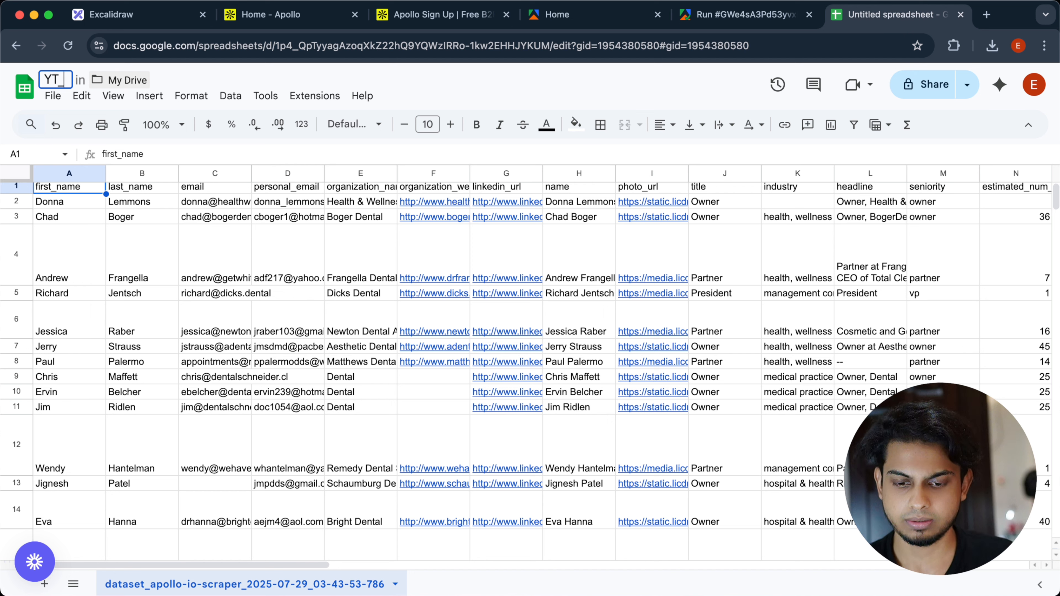
{"action": "type", "text": "Personali"}
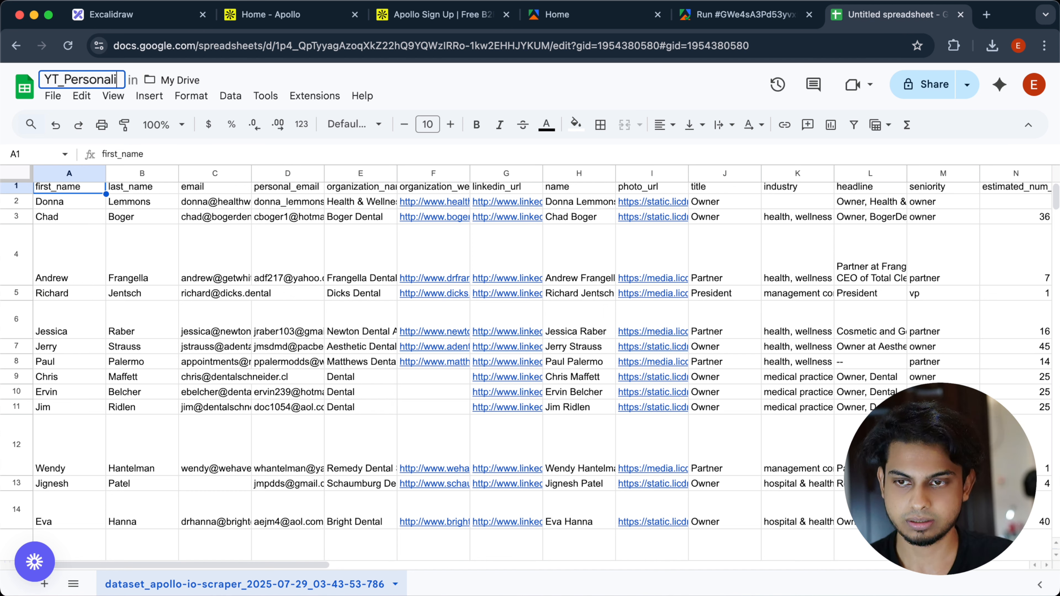
{"action": "type", "text": "zed_I"}
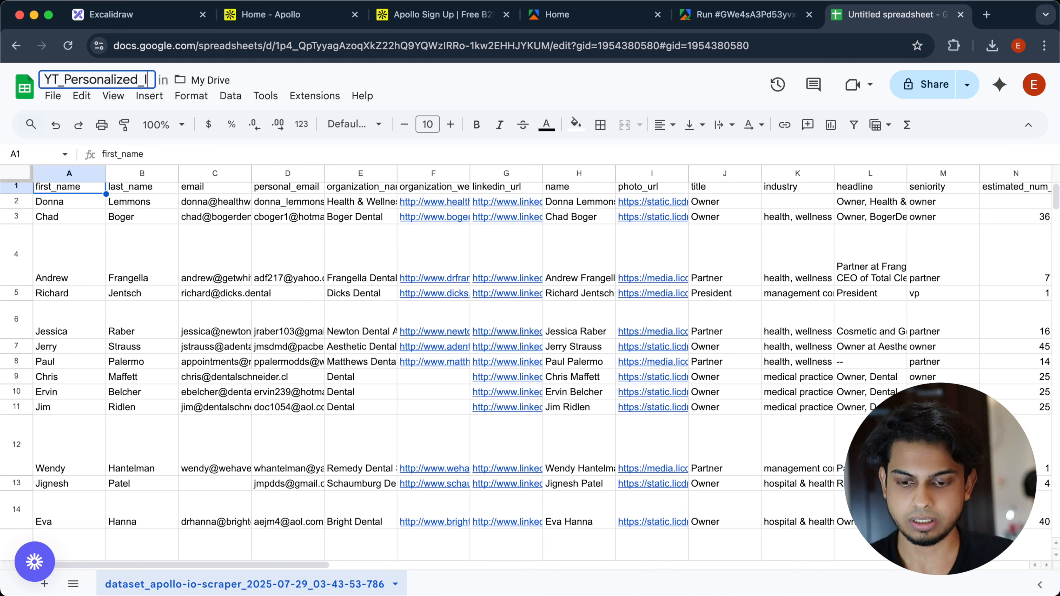
{"action": "type", "text": "cebreaker"}
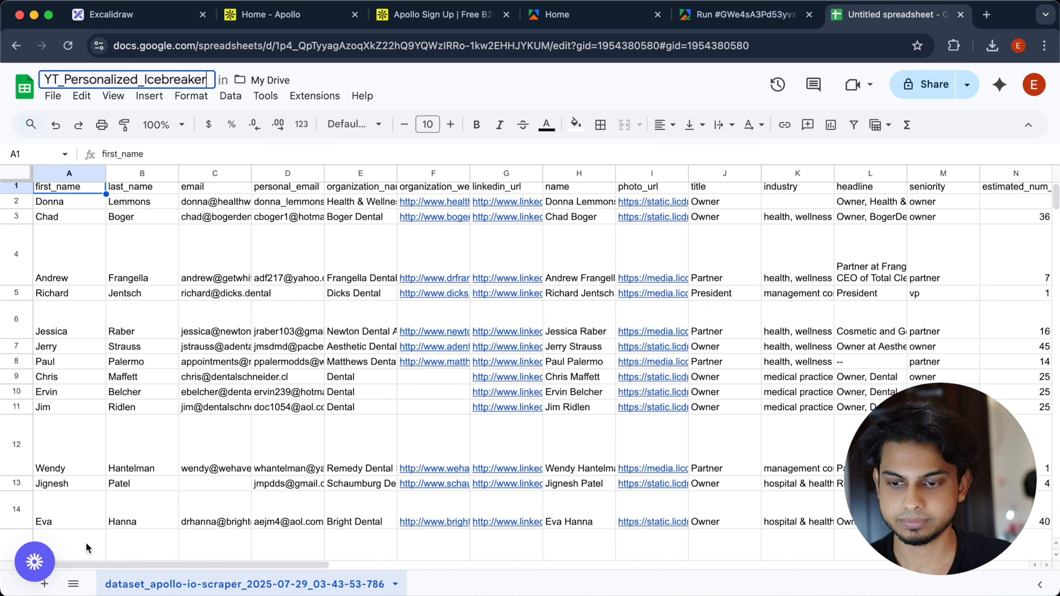
Step: Rename the imported dataset's sheet to Raw Leads
{"action": "right_click", "coordinate": [176, 587]}
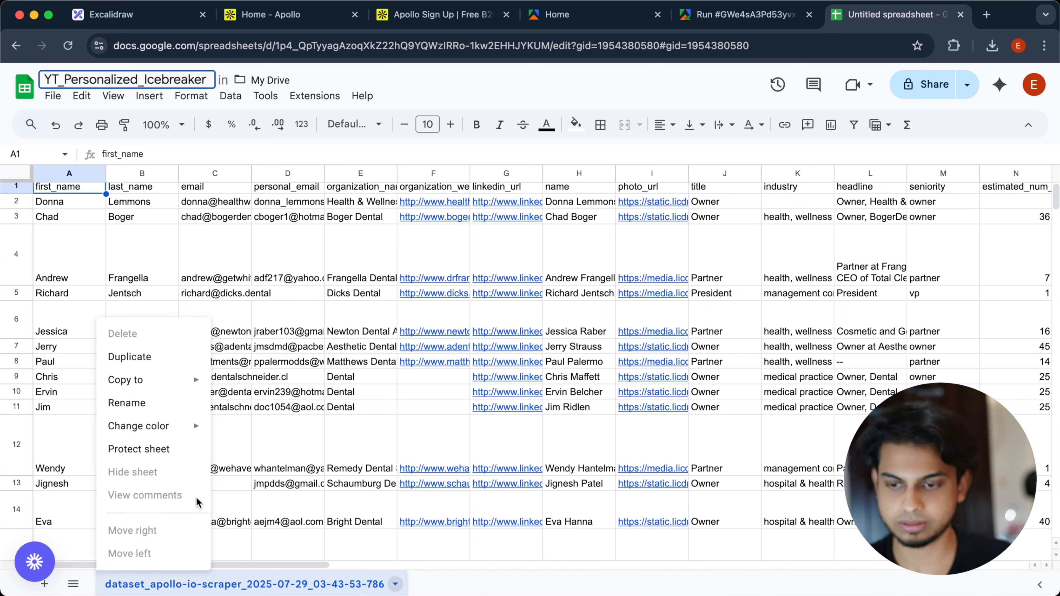
{"action": "left_click", "coordinate": [177, 408]}
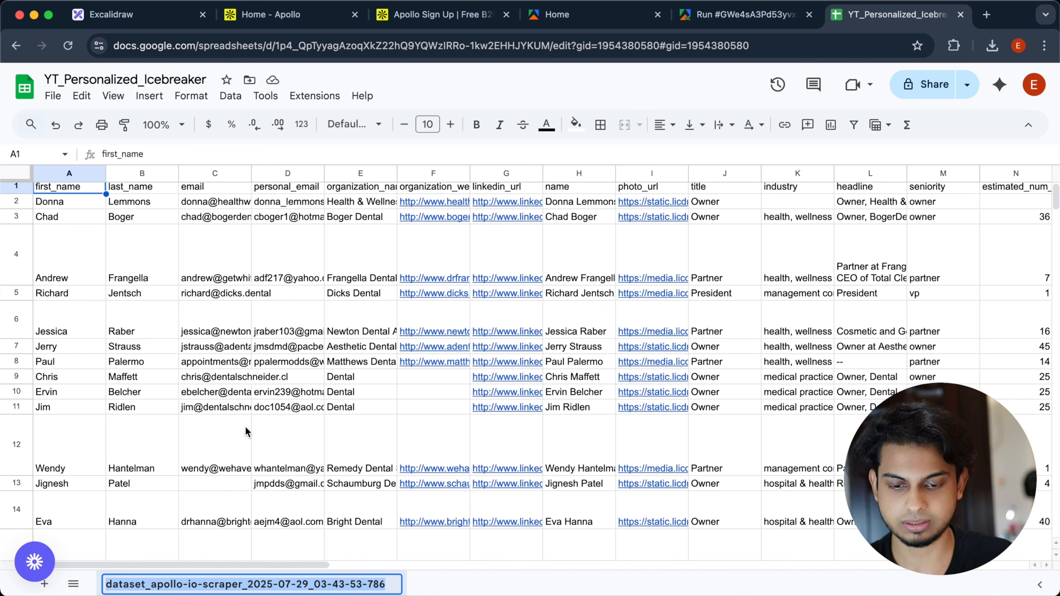
{"action": "type", "text": "Raw "}
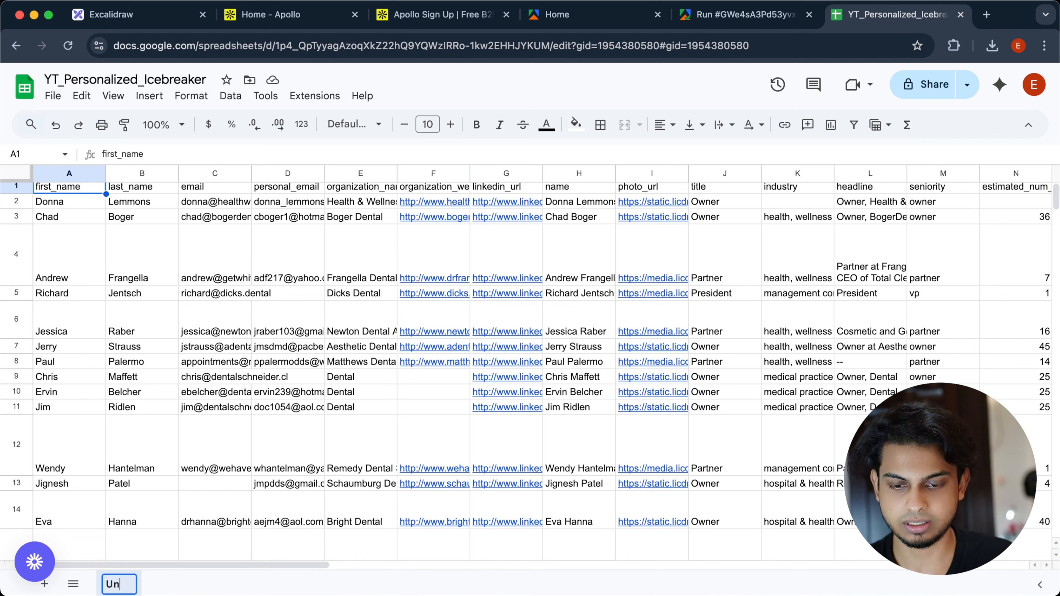
{"action": "type", "text": "Leads"}
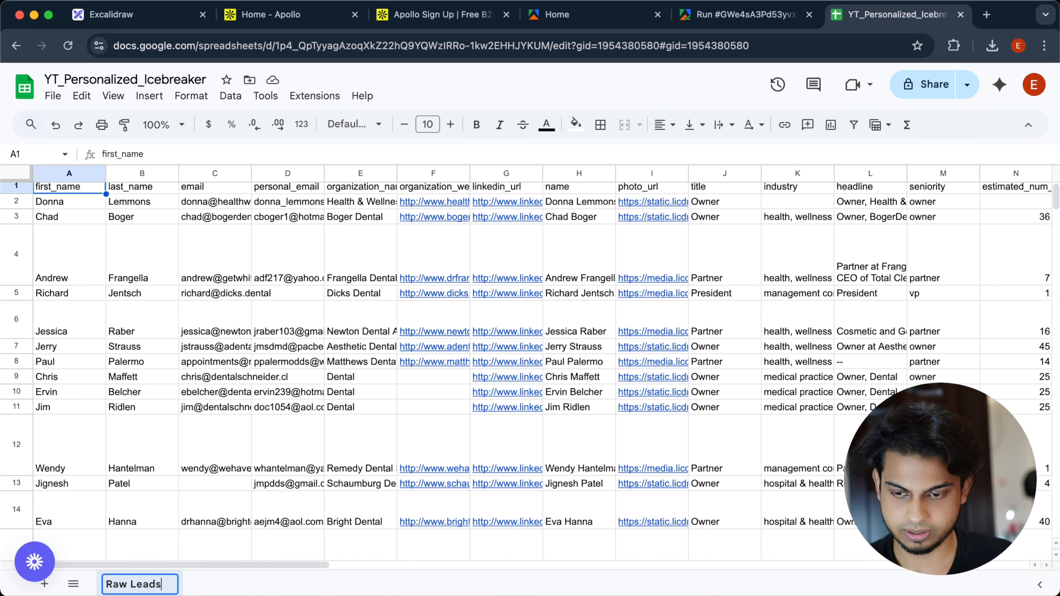
{"action": "left_click", "coordinate": [389, 379]}
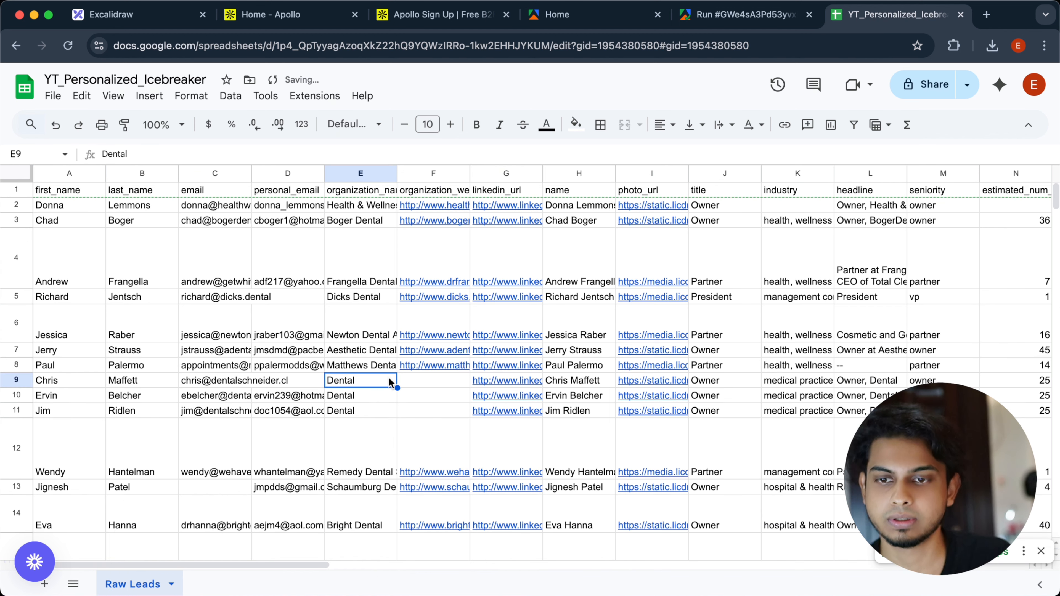
Step: Make the header row of the Raw Leads sheet bold
{"action": "left_click", "coordinate": [18, 190]}
{"action": "key", "text": "super+b"}
{"action": "left_click", "coordinate": [52, 245]}
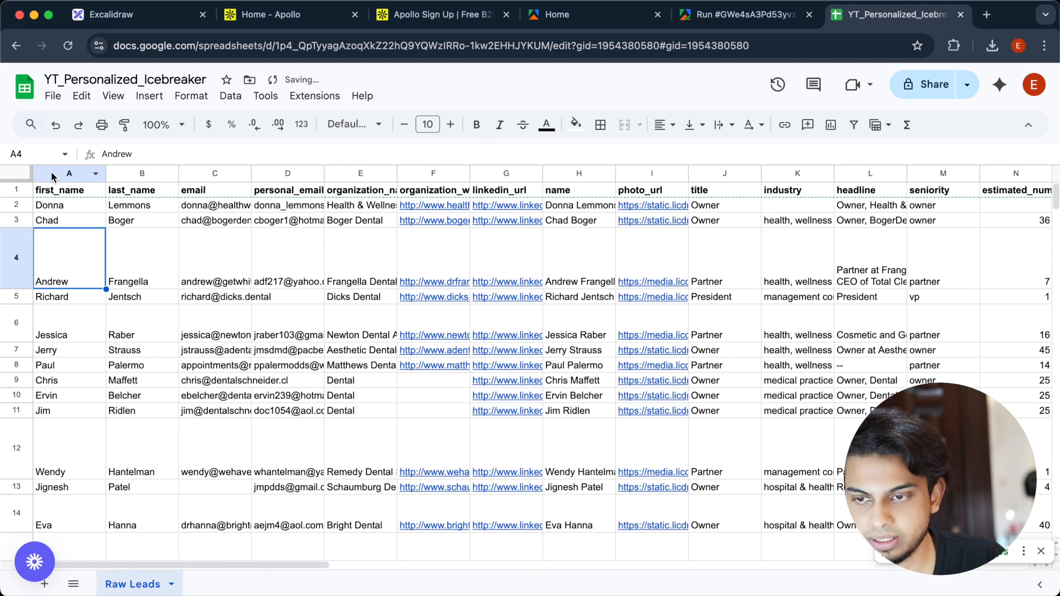
Step: Resize all rows of the sheet together to one uniform height, slightly taller than a single line of text
{"action": "left_click", "coordinate": [24, 178]}
{"action": "left_click", "coordinate": [18, 190]}
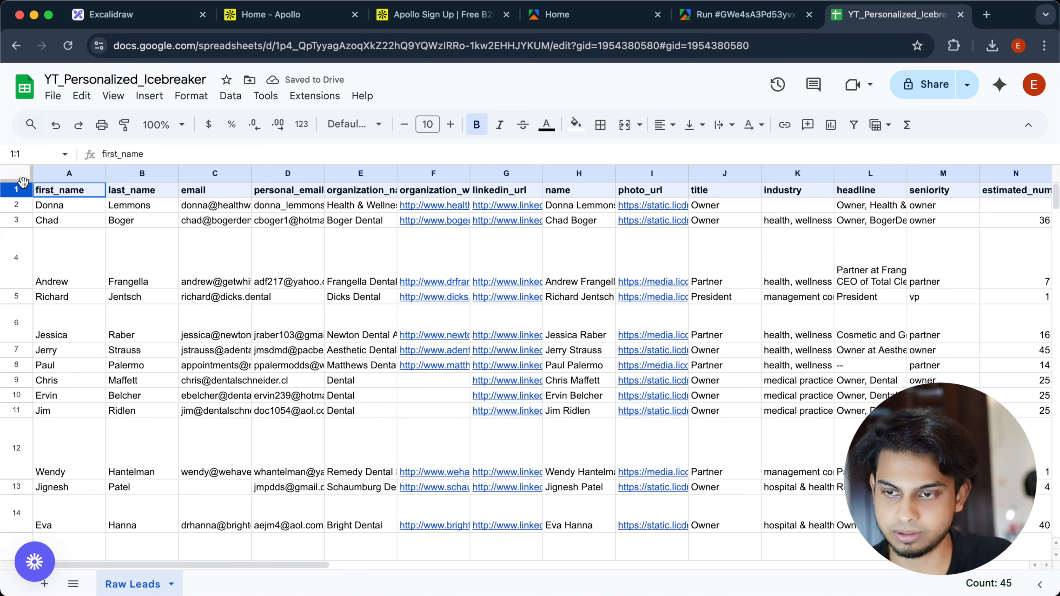
{"action": "left_click", "coordinate": [19, 177]}
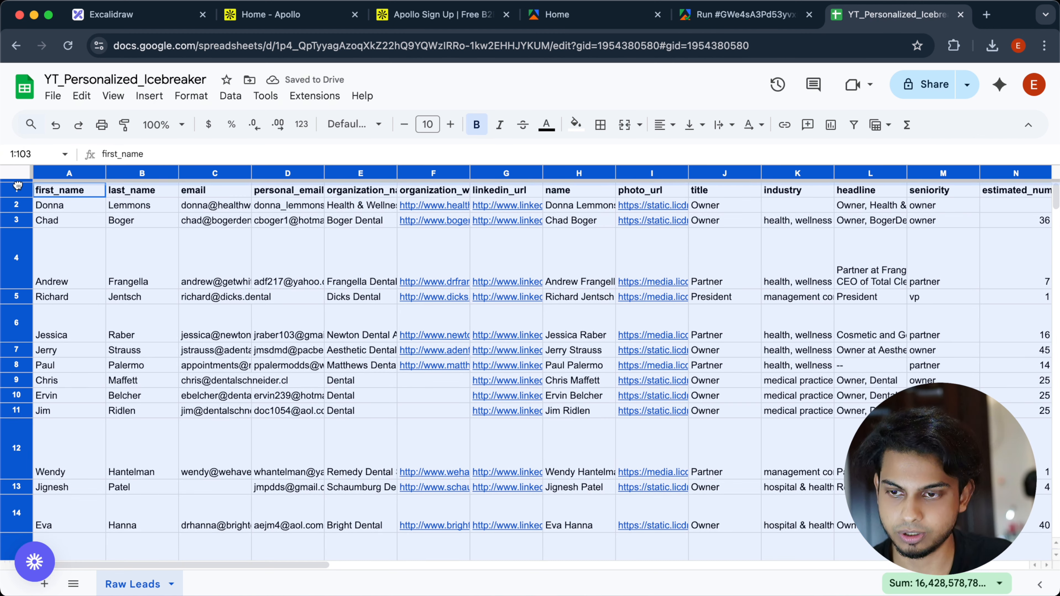
{"action": "left_click_drag", "start_coordinate": [19, 189], "coordinate": [19, 203]}
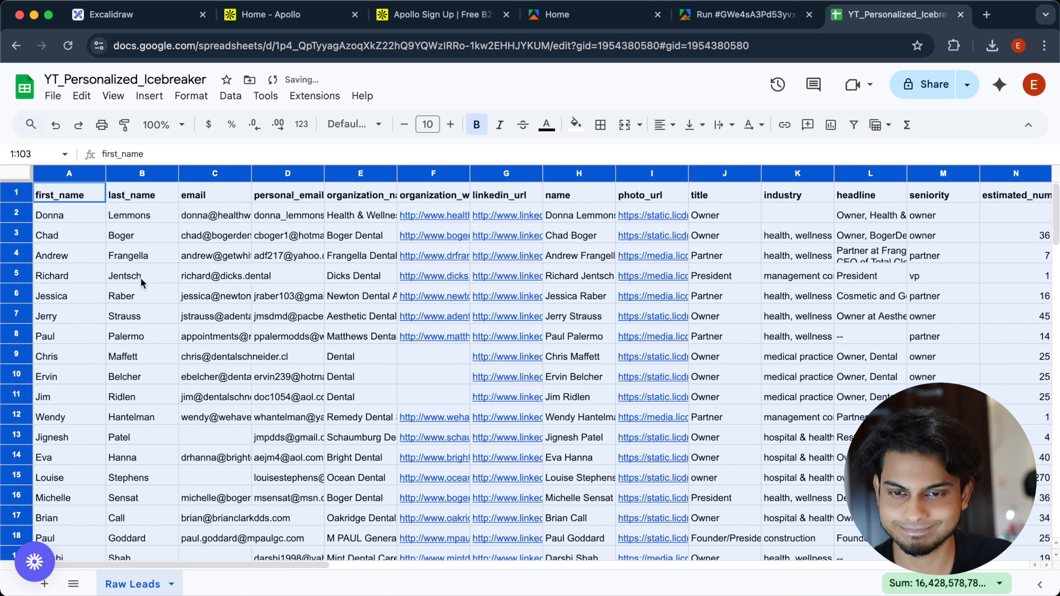
{"action": "left_click", "coordinate": [316, 291]}
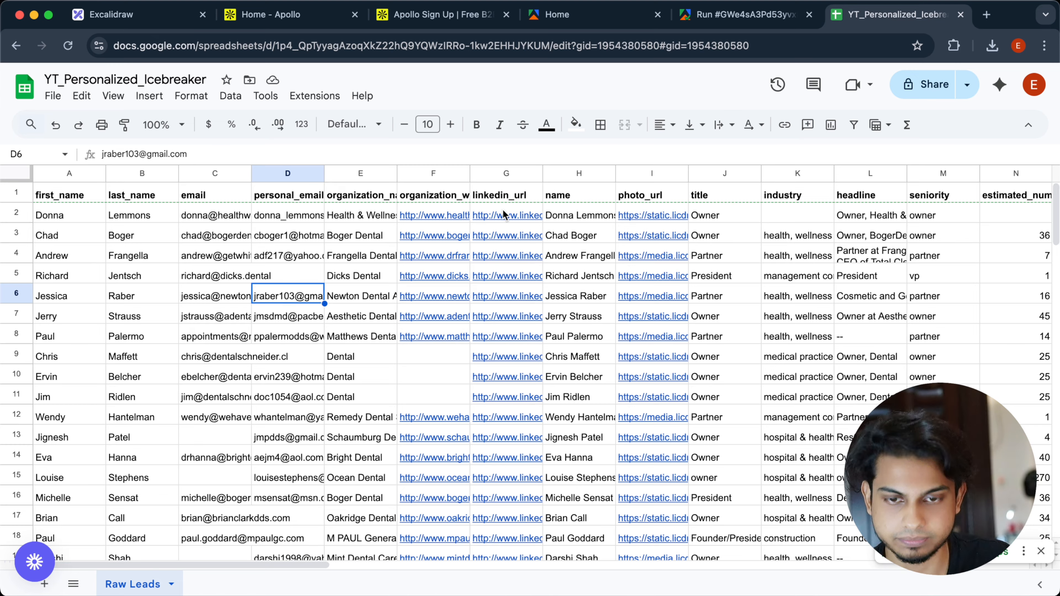
Step: Clear the entire contents of the photo_url column
{"action": "scroll", "coordinate": [486, 211], "scroll_direction": "right", "scroll_amount": 2}
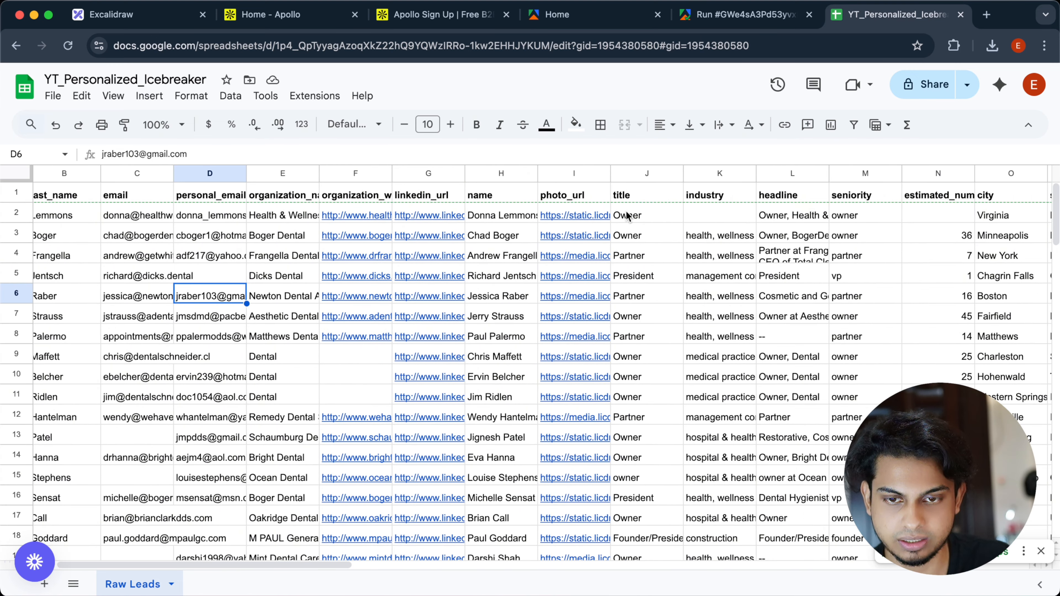
{"action": "scroll", "coordinate": [625, 212], "scroll_direction": "right", "scroll_amount": 3}
{"action": "scroll", "coordinate": [626, 213], "scroll_direction": "left", "scroll_amount": 4}
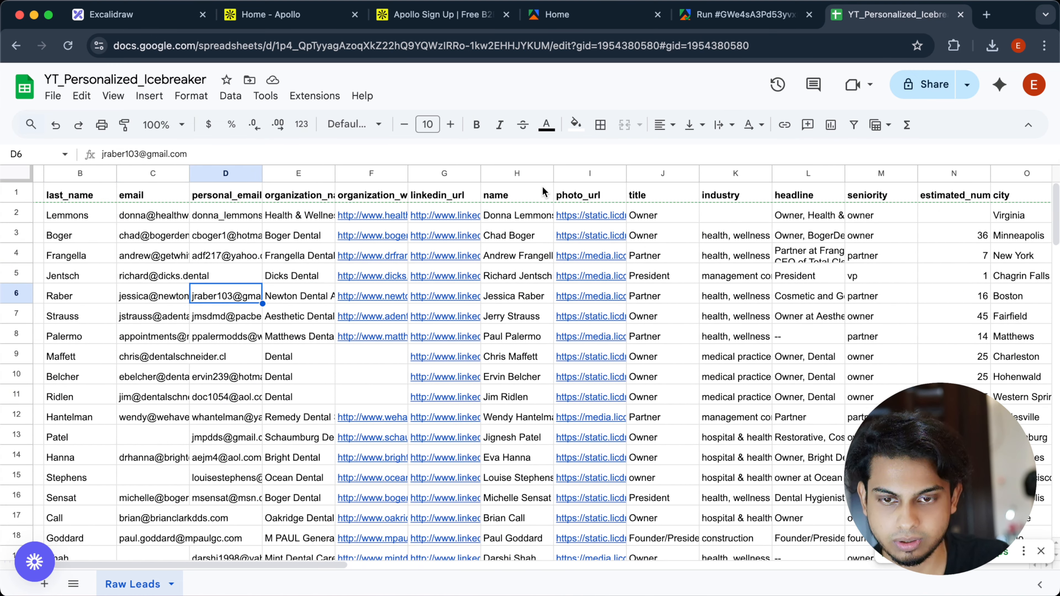
{"action": "scroll", "coordinate": [592, 203], "scroll_direction": "right", "scroll_amount": 1}
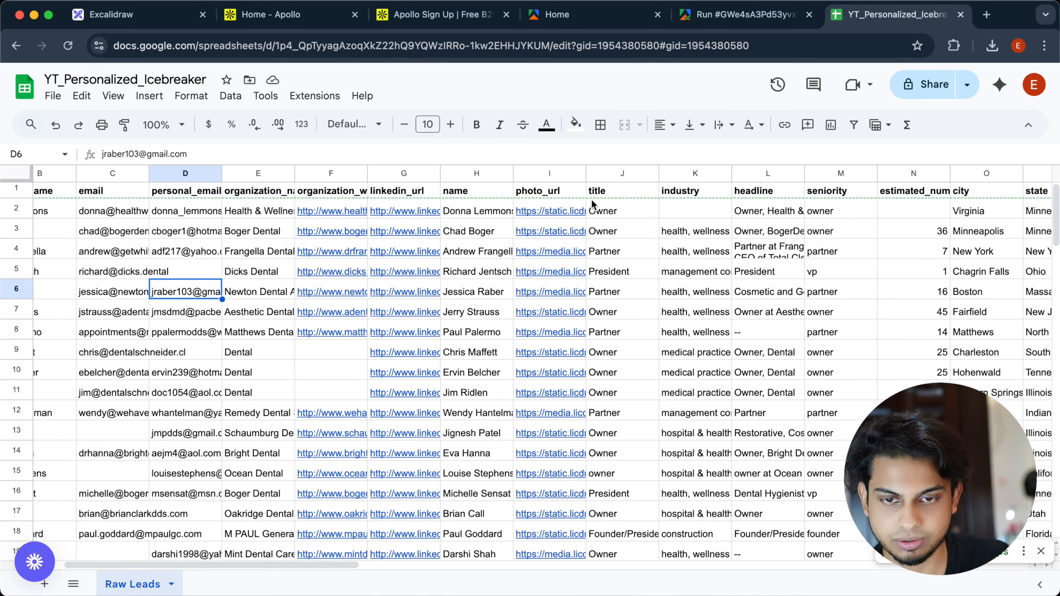
{"action": "left_click", "coordinate": [564, 173]}
{"action": "key", "text": "Delete"}
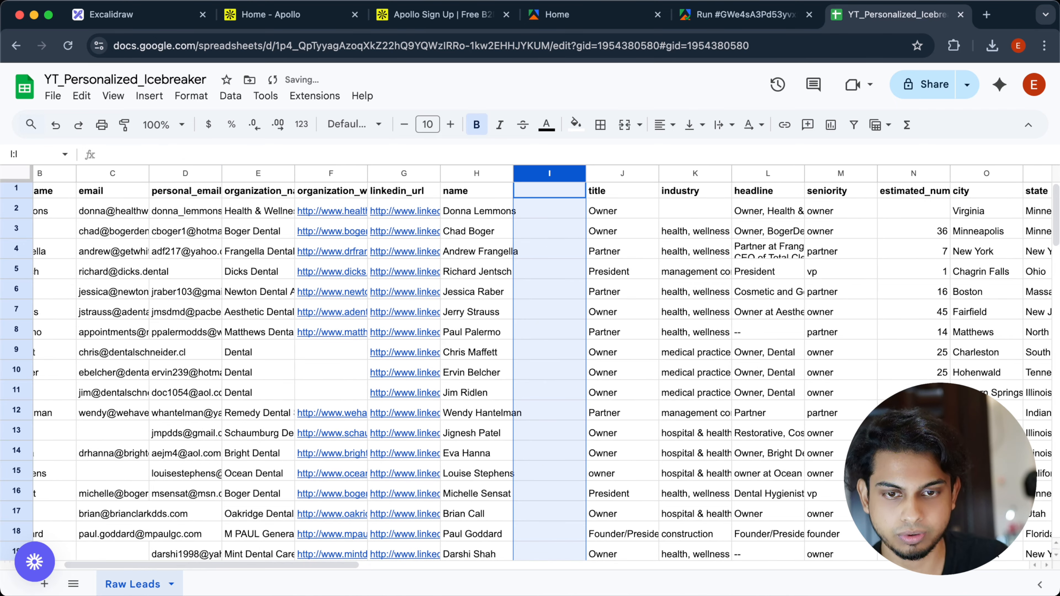
Step: Examine the leads' title, industry, headline and seniority columns down through the rows
{"action": "scroll", "coordinate": [592, 237], "scroll_direction": "right", "scroll_amount": 1}
{"action": "left_click", "coordinate": [589, 236]}
{"action": "scroll", "coordinate": [592, 237], "scroll_direction": "right", "scroll_amount": 1}
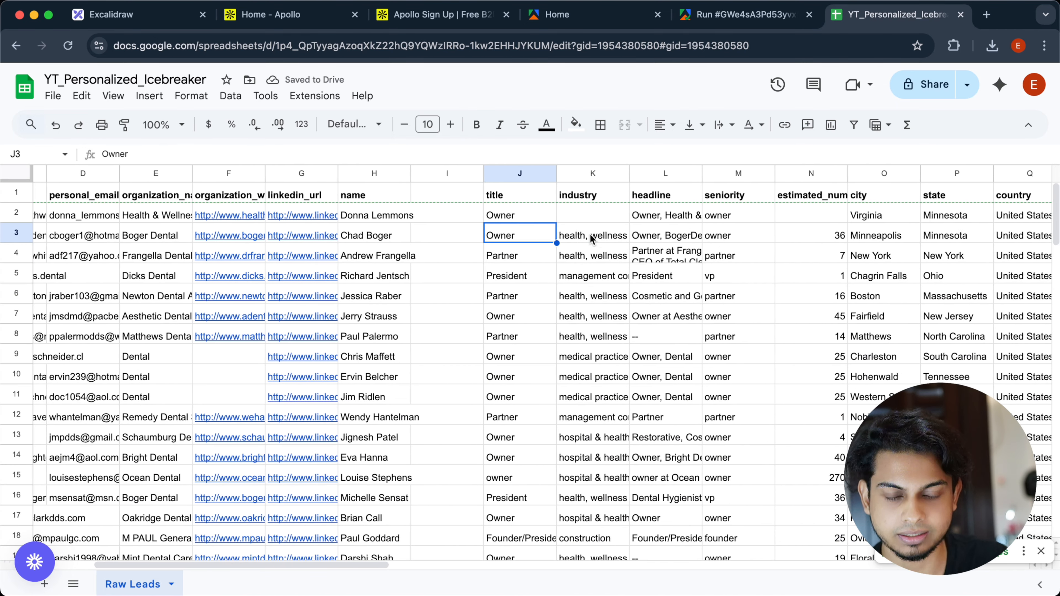
{"action": "scroll", "coordinate": [485, 373], "scroll_direction": "down", "scroll_amount": 5}
{"action": "scroll", "coordinate": [486, 373], "scroll_direction": "up", "scroll_amount": 5}
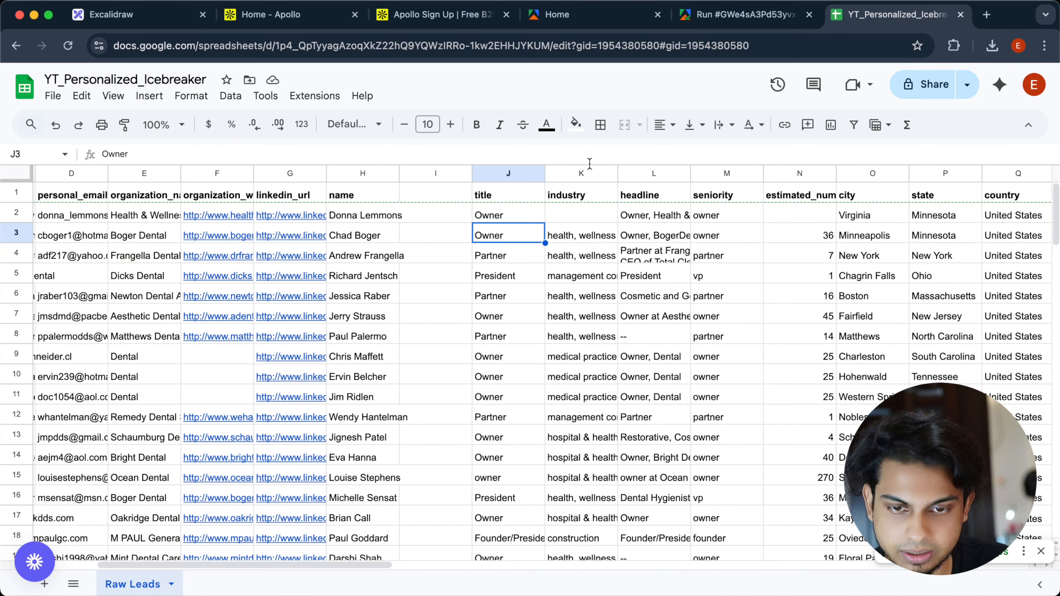
{"action": "left_click", "coordinate": [576, 186]}
{"action": "scroll", "coordinate": [570, 404], "scroll_direction": "down", "scroll_amount": 10}
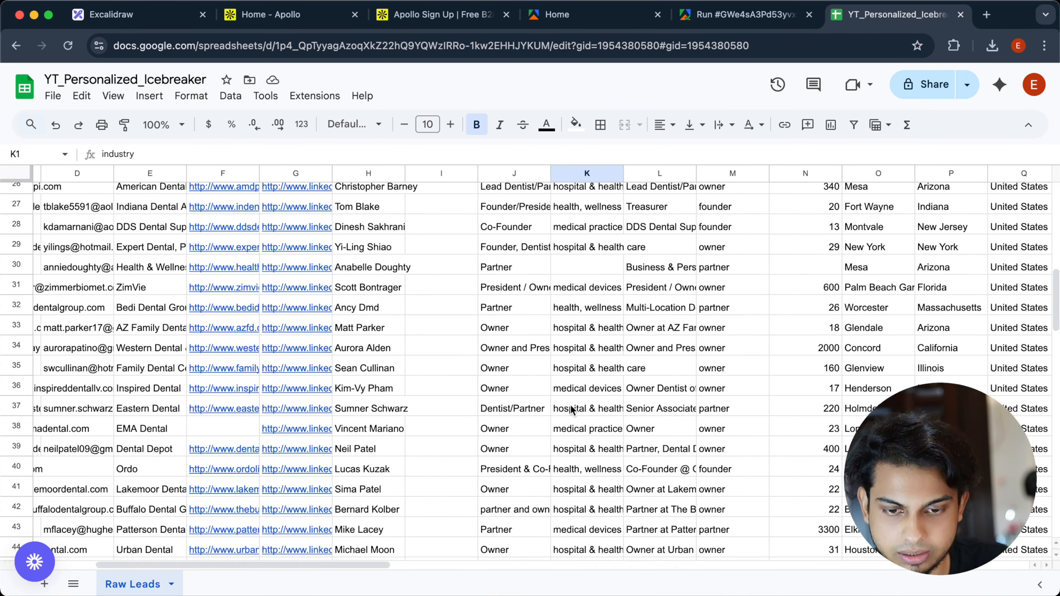
{"action": "scroll", "coordinate": [570, 404], "scroll_direction": "down", "scroll_amount": 15}
{"action": "scroll", "coordinate": [570, 408], "scroll_direction": "up", "scroll_amount": 20}
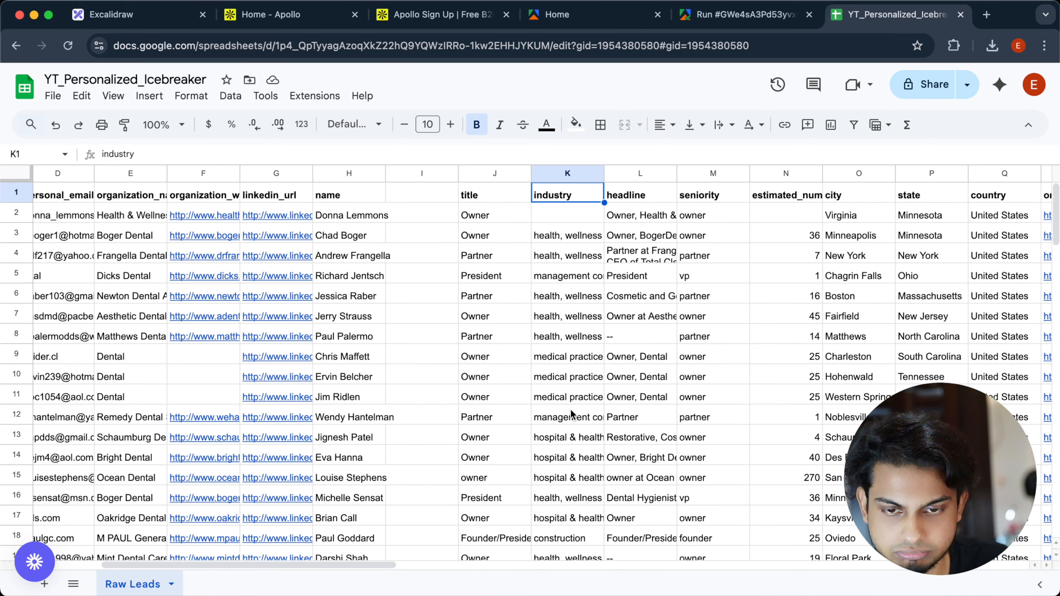
{"action": "left_click", "coordinate": [639, 190]}
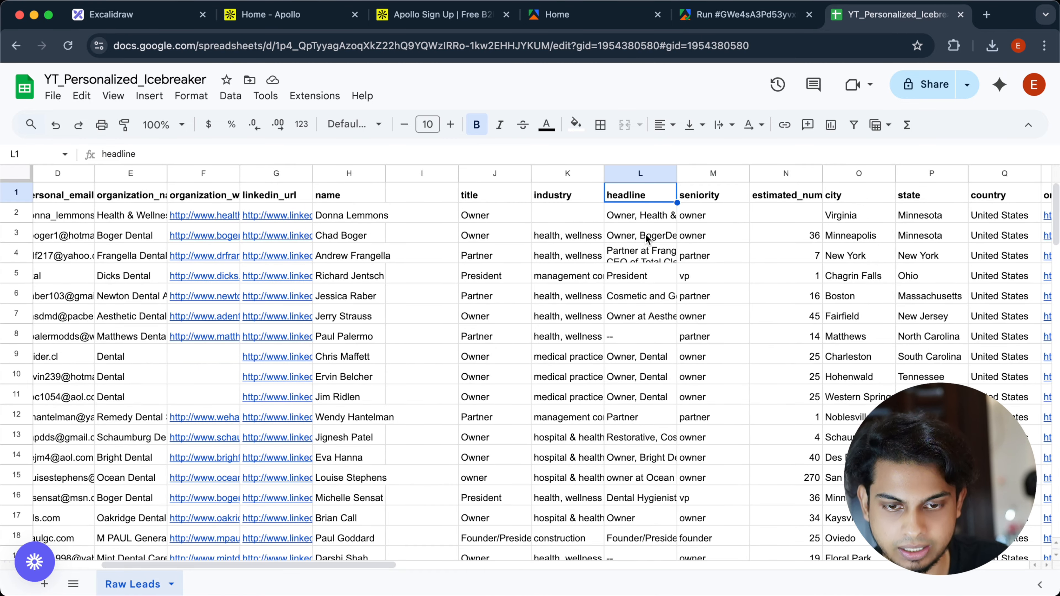
{"action": "scroll", "coordinate": [645, 236], "scroll_direction": "right", "scroll_amount": 2}
{"action": "left_click", "coordinate": [588, 190]}
{"action": "scroll", "coordinate": [673, 223], "scroll_direction": "right", "scroll_amount": 3}
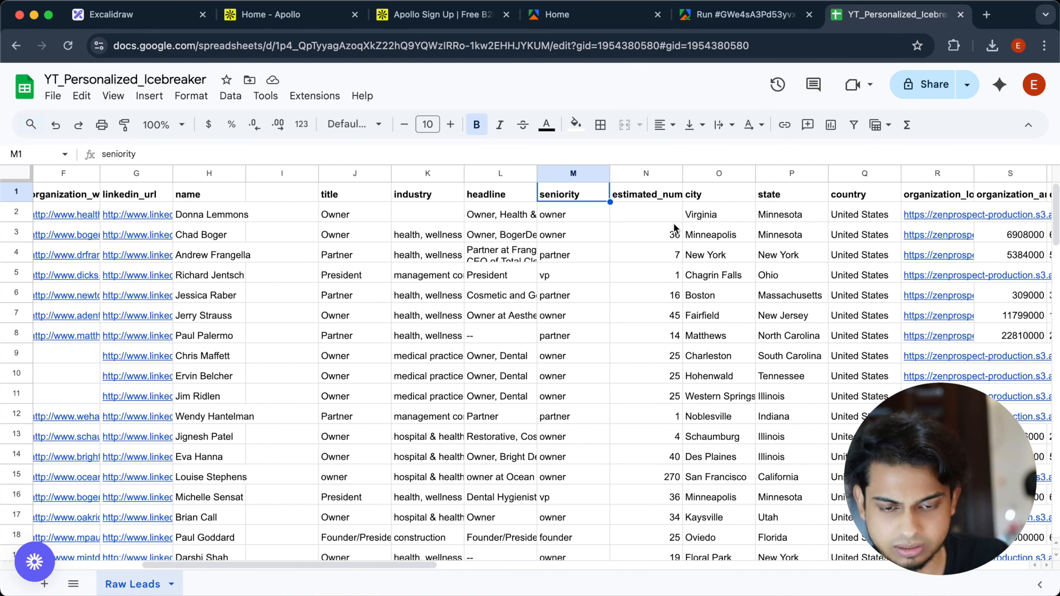
Step: Check the estimated_num_employees column down the list and the city column beside it
{"action": "left_click", "coordinate": [578, 181]}
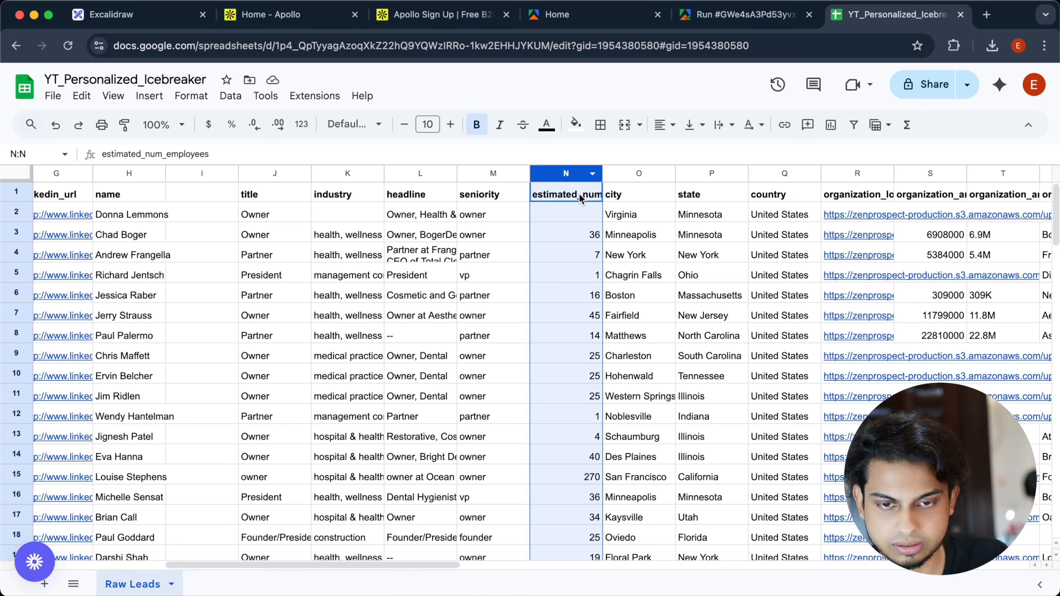
{"action": "double_click", "coordinate": [579, 192]}
{"action": "left_click", "coordinate": [548, 283]}
{"action": "scroll", "coordinate": [548, 284], "scroll_direction": "down", "scroll_amount": 10}
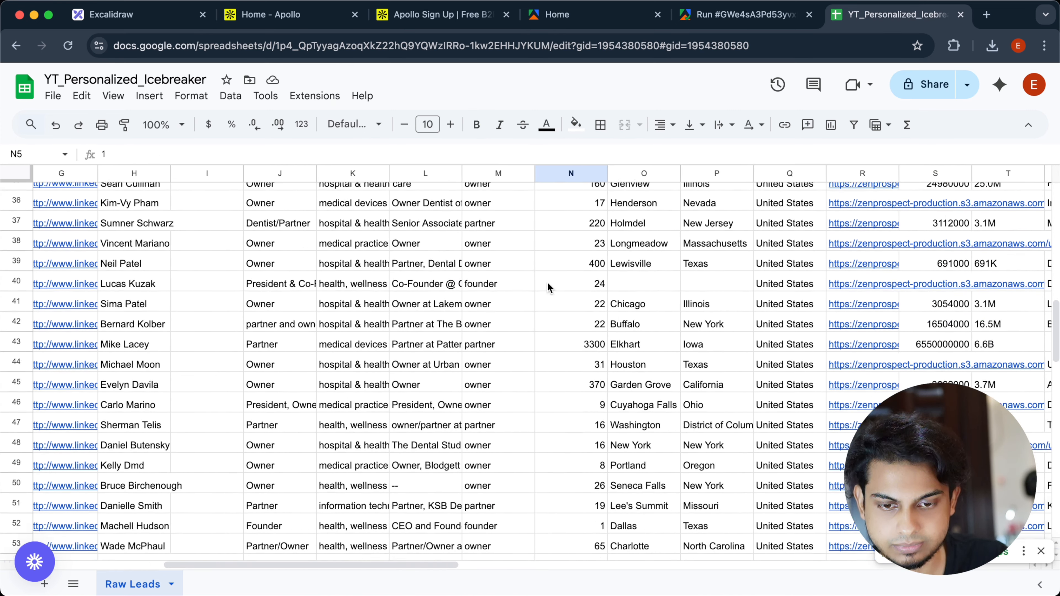
{"action": "scroll", "coordinate": [548, 284], "scroll_direction": "up", "scroll_amount": 20}
{"action": "left_click", "coordinate": [643, 281]}
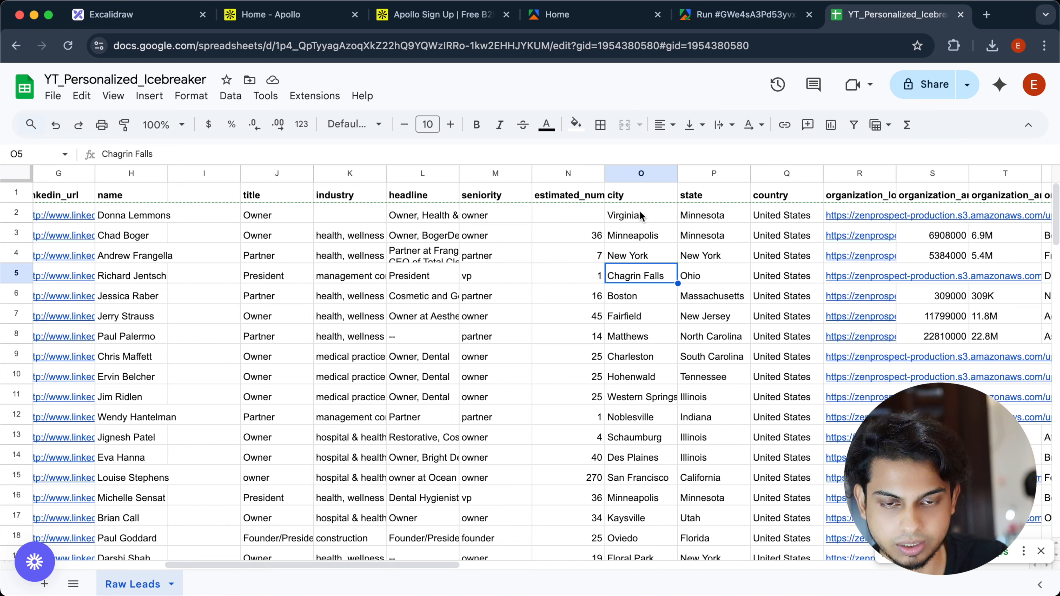
{"action": "left_click", "coordinate": [641, 190]}
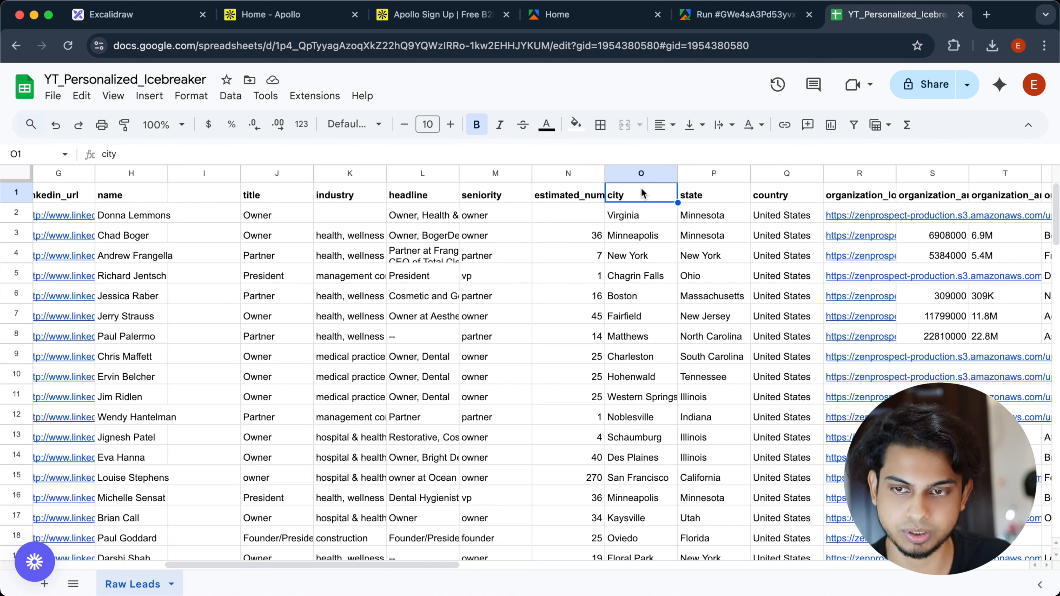
Step: Clear the organization_logo_url column and the unabbreviated annual revenue column next to it
{"action": "scroll", "coordinate": [637, 240], "scroll_direction": "right", "scroll_amount": 2}
{"action": "scroll", "coordinate": [637, 239], "scroll_direction": "right", "scroll_amount": 5}
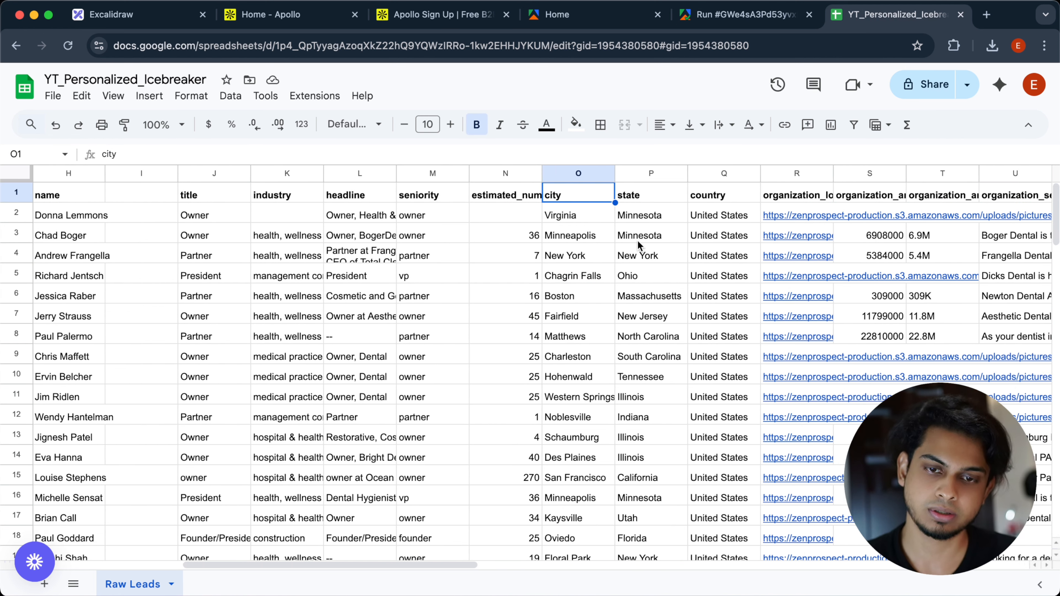
{"action": "scroll", "coordinate": [637, 239], "scroll_direction": "right", "scroll_amount": 1}
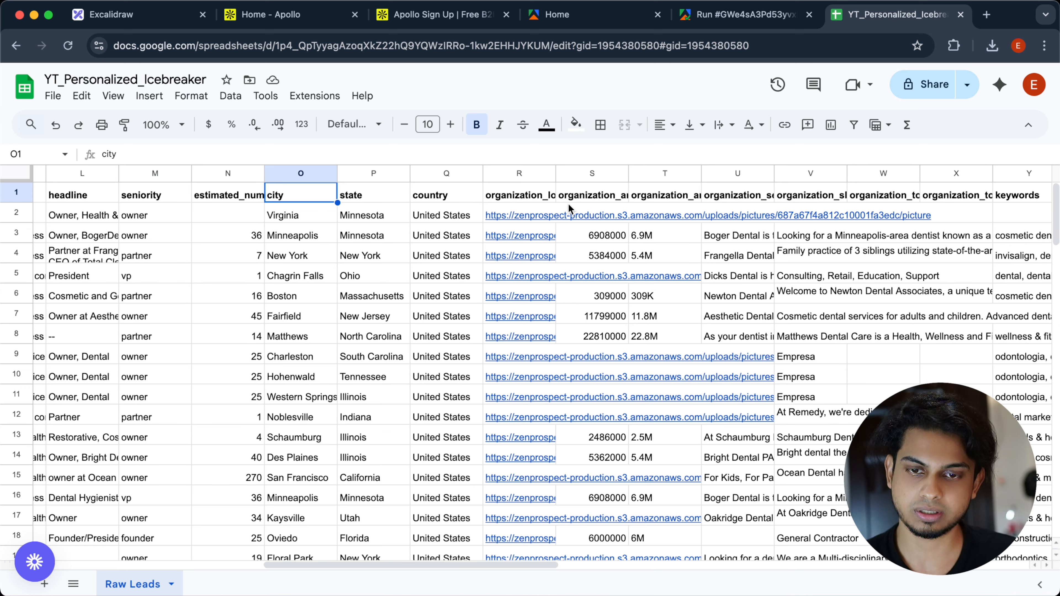
{"action": "left_click", "coordinate": [533, 194]}
{"action": "left_click", "coordinate": [525, 175]}
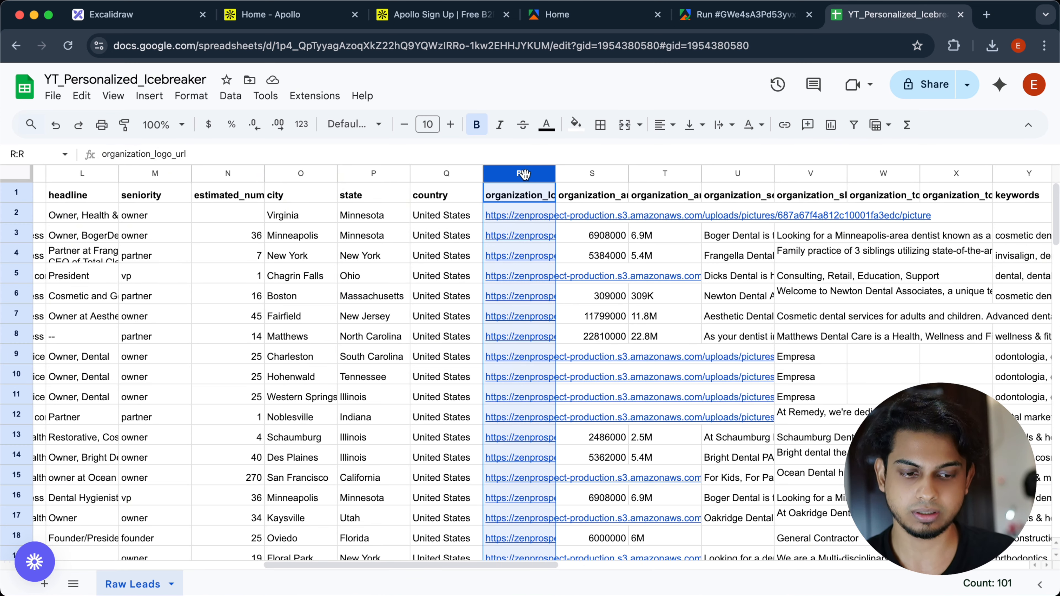
{"action": "key", "text": "Delete"}
{"action": "left_click", "coordinate": [652, 240]}
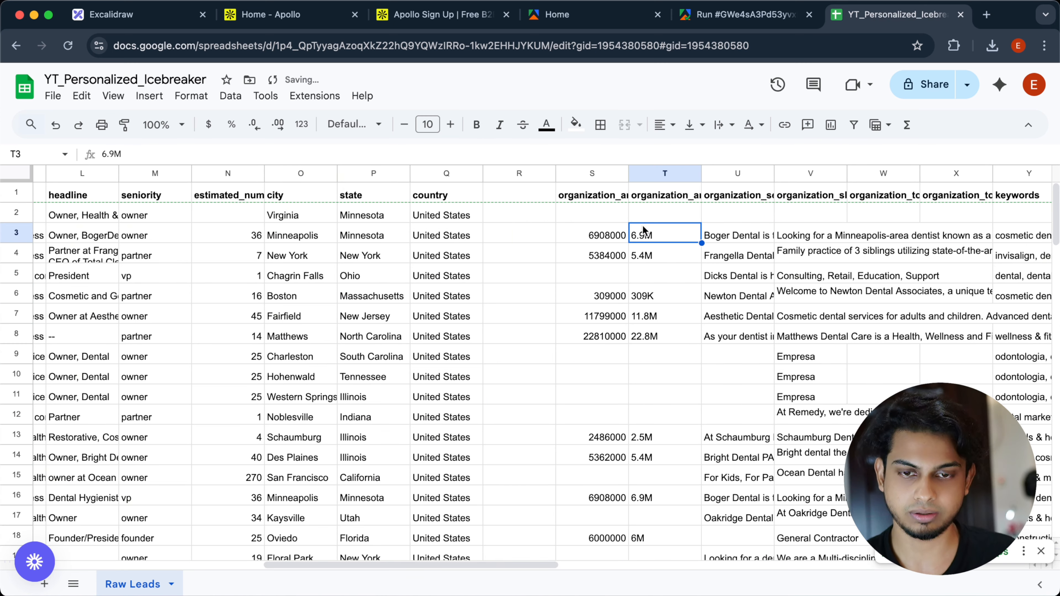
{"action": "left_click", "coordinate": [598, 173]}
{"action": "key", "text": "Delete"}
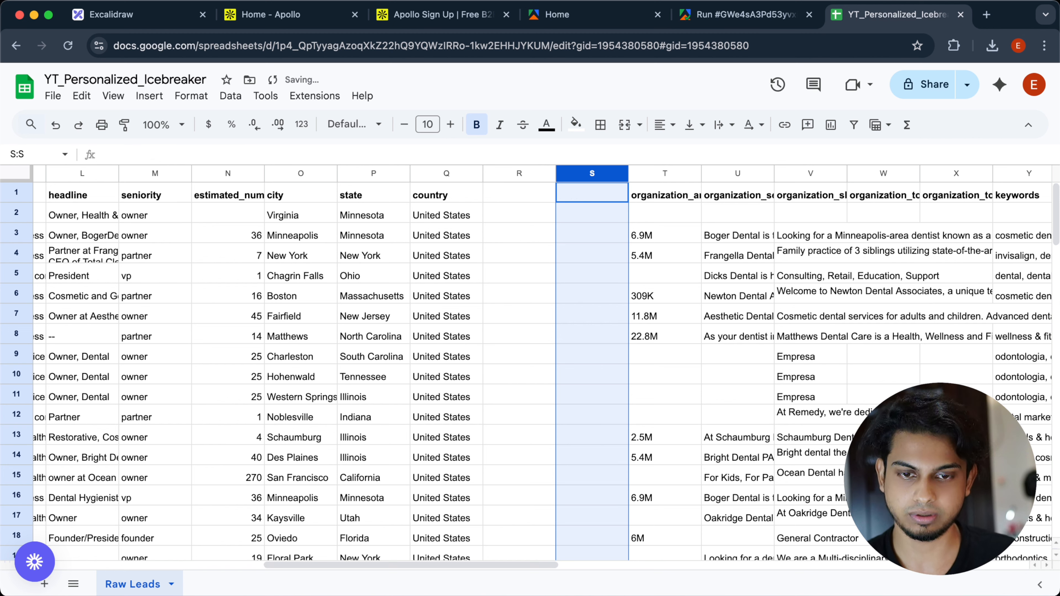
Step: Inspect the full organization_annual_revenue_printed heading and the abbreviated revenue values beneath it
{"action": "left_click", "coordinate": [665, 213]}
{"action": "double_click", "coordinate": [663, 193]}
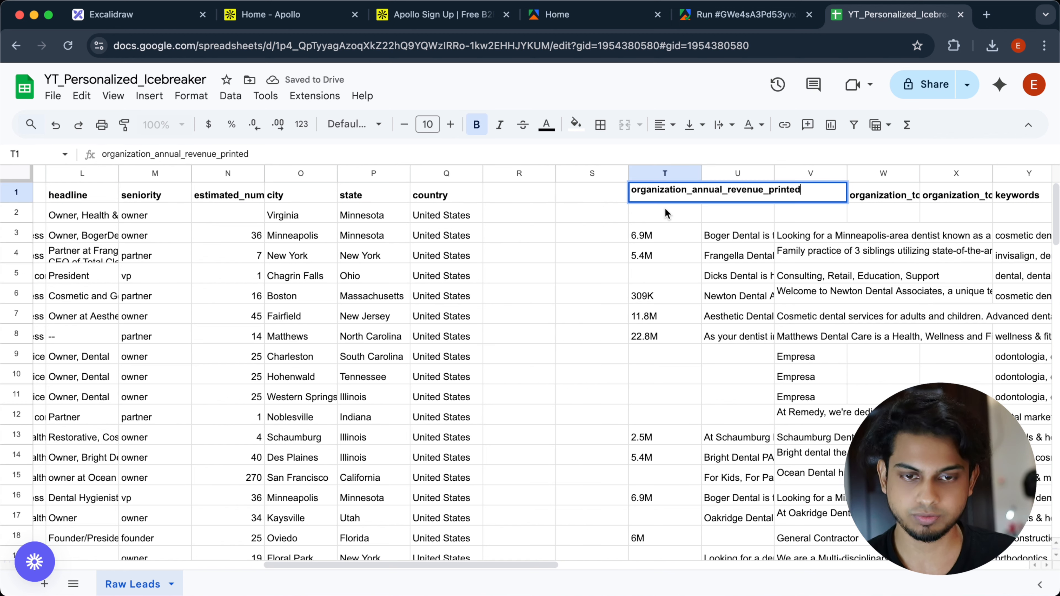
{"action": "left_click", "coordinate": [667, 253]}
{"action": "left_click", "coordinate": [662, 233]}
{"action": "scroll", "coordinate": [572, 237], "scroll_direction": "right", "scroll_amount": 5}
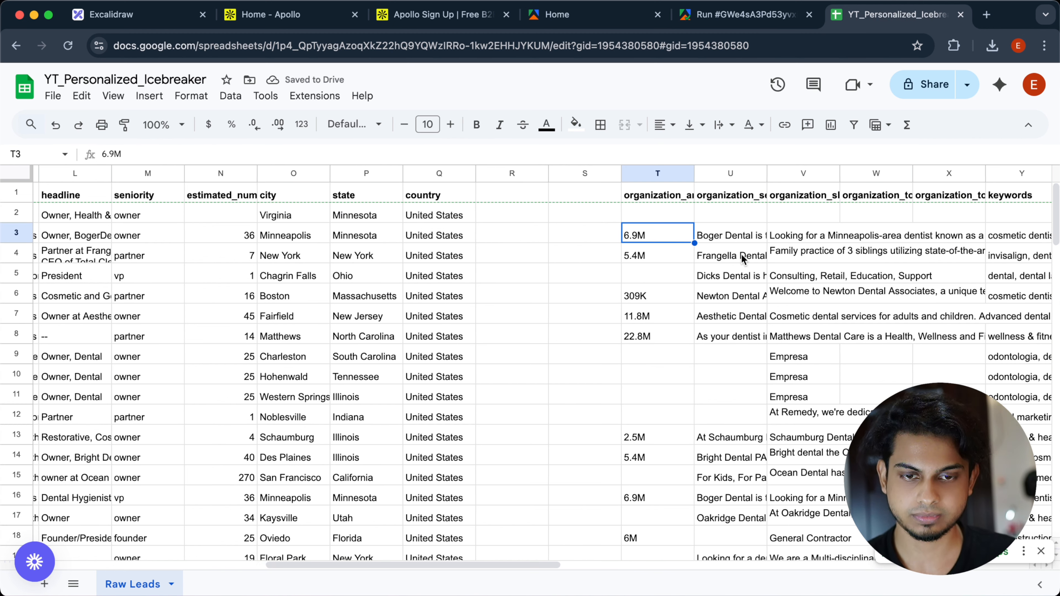
Step: Read the organization_seo_description heading and the full description texts of several dental practices
{"action": "left_click", "coordinate": [571, 237]}
{"action": "double_click", "coordinate": [489, 191]}
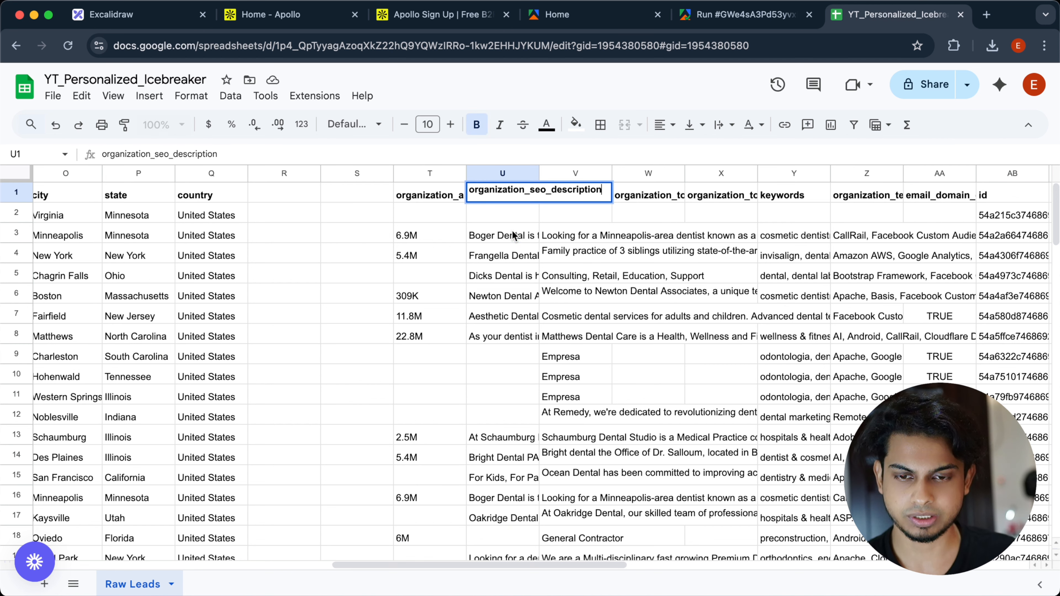
{"action": "double_click", "coordinate": [512, 244]}
{"action": "left_click", "coordinate": [510, 260]}
{"action": "double_click", "coordinate": [510, 262]}
{"action": "left_click", "coordinate": [505, 288]}
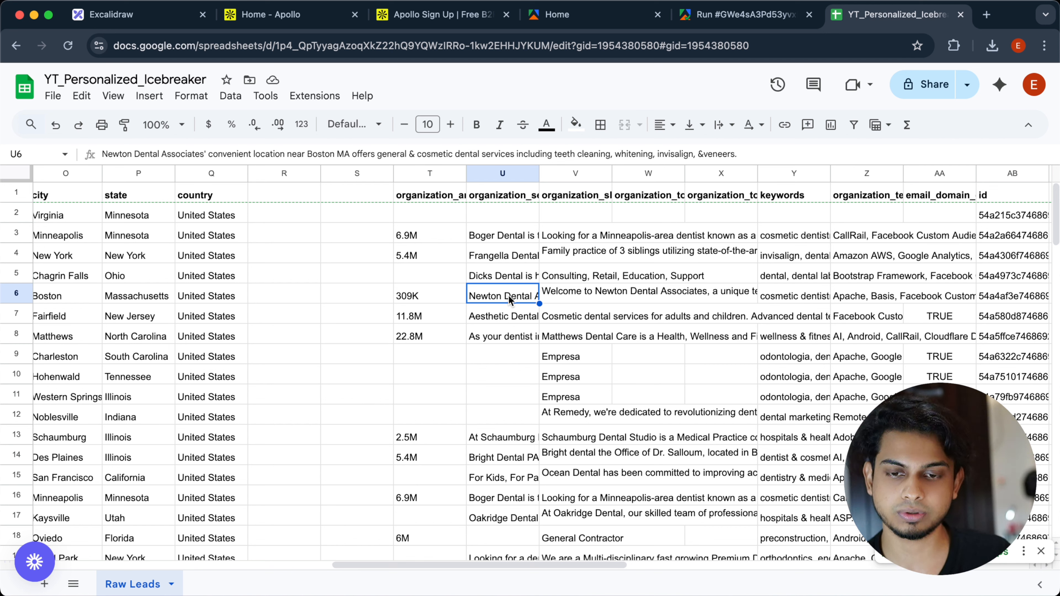
{"action": "double_click", "coordinate": [502, 313]}
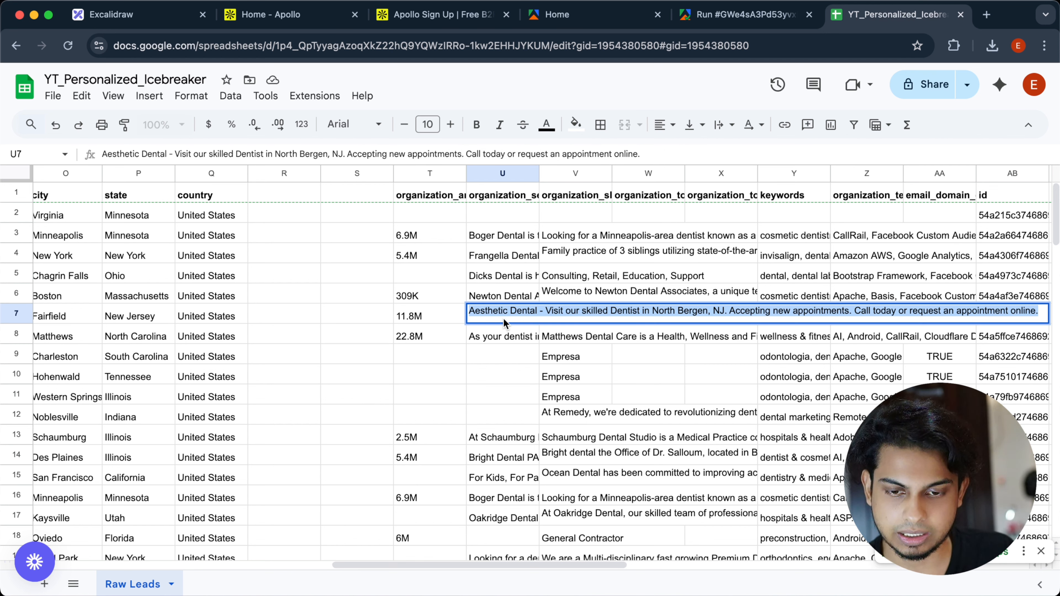
{"action": "left_click", "coordinate": [504, 336]}
{"action": "double_click", "coordinate": [504, 335]}
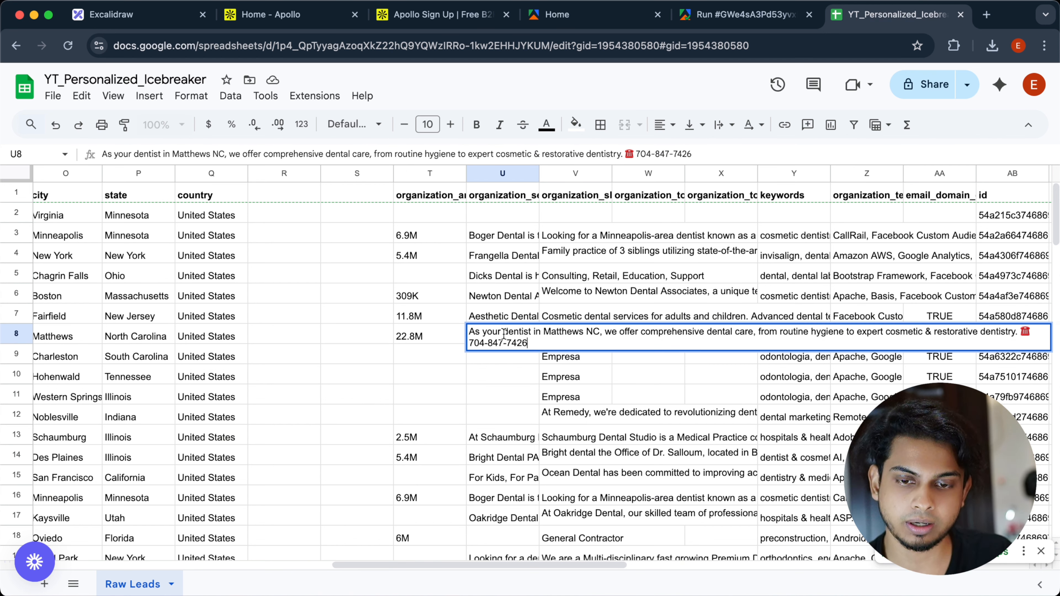
Step: Inspect the organization_short_description heading and the description texts of the dental practices beneath it
{"action": "left_click", "coordinate": [483, 443]}
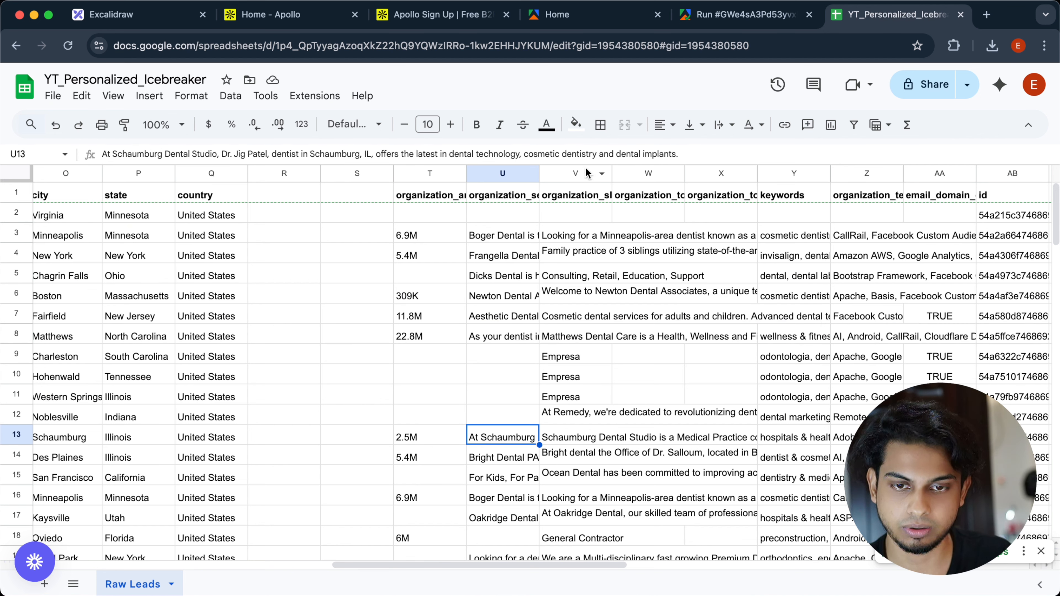
{"action": "left_click", "coordinate": [578, 173]}
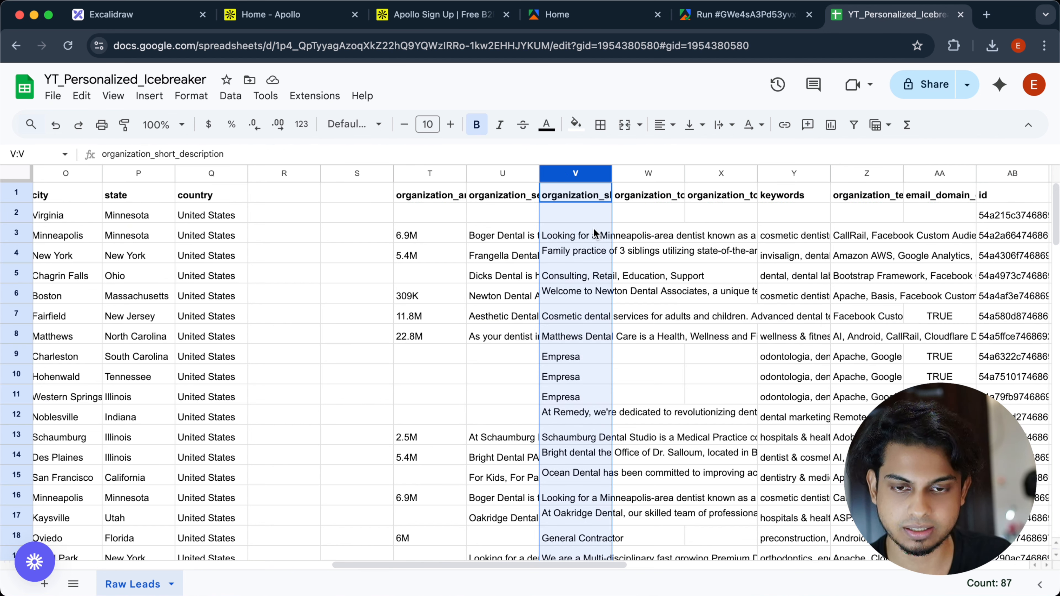
{"action": "key", "text": "Down"}
{"action": "key", "text": "Down"}
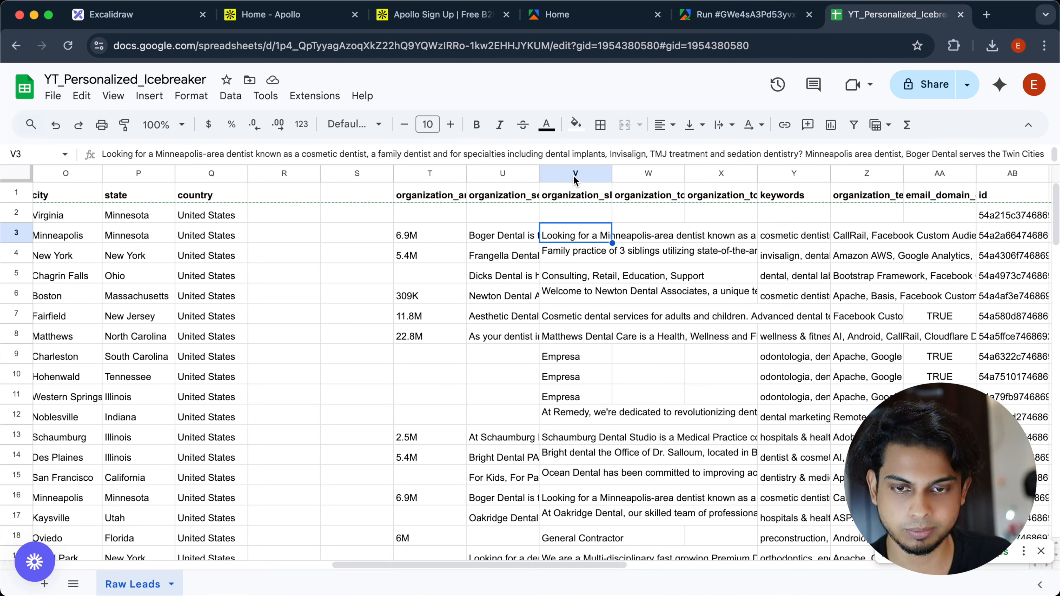
{"action": "left_click", "coordinate": [573, 175]}
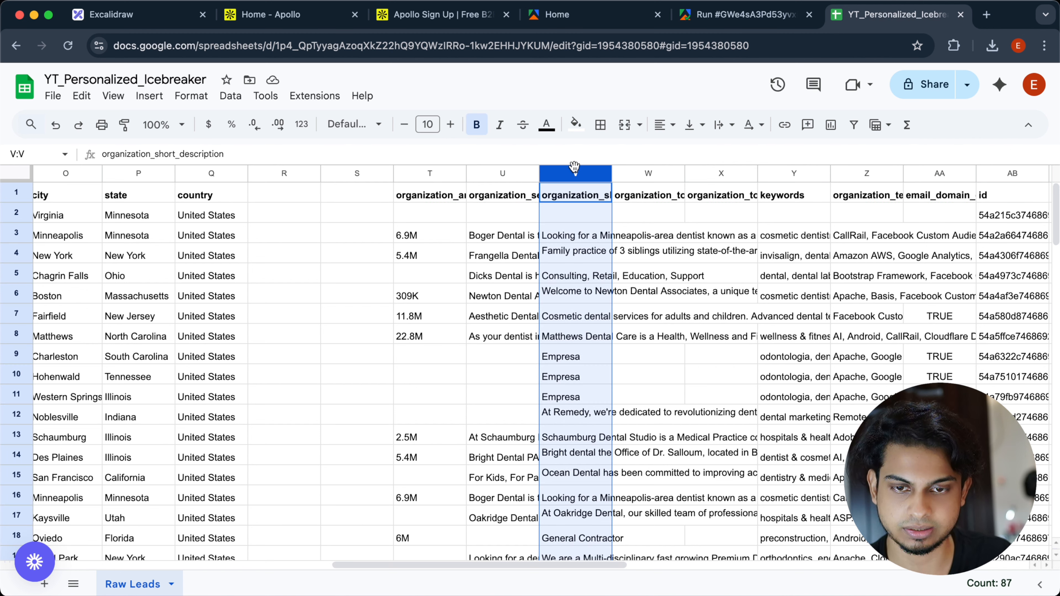
{"action": "left_click", "coordinate": [733, 258]}
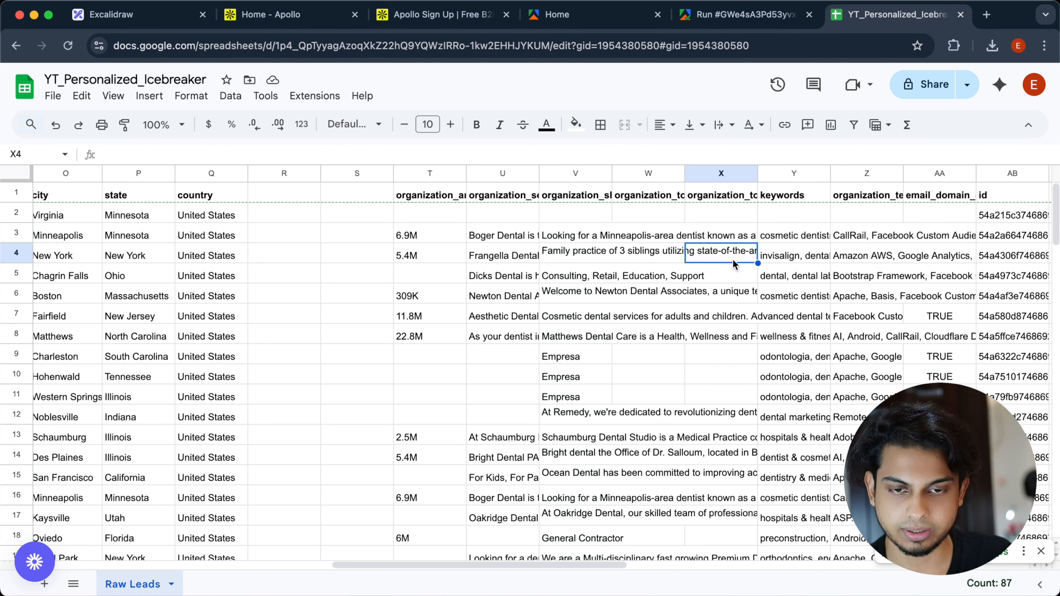
Step: Clear the organization_technologies column and the email_domain_catchall column next to it
{"action": "scroll", "coordinate": [732, 259], "scroll_direction": "right", "scroll_amount": 4}
{"action": "scroll", "coordinate": [630, 204], "scroll_direction": "right", "scroll_amount": 5}
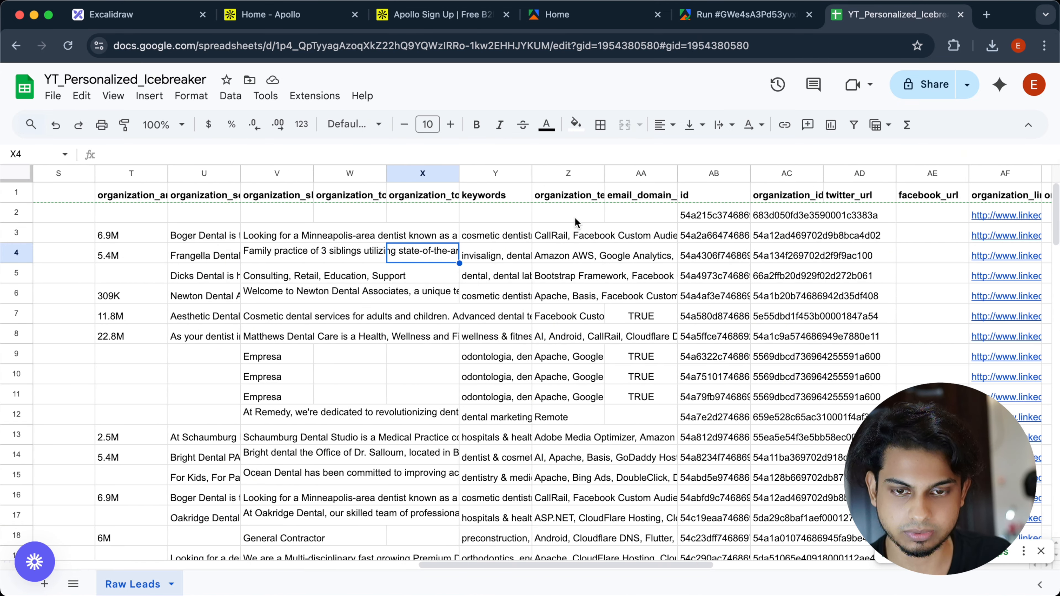
{"action": "left_click", "coordinate": [566, 175]}
{"action": "key", "text": "Delete"}
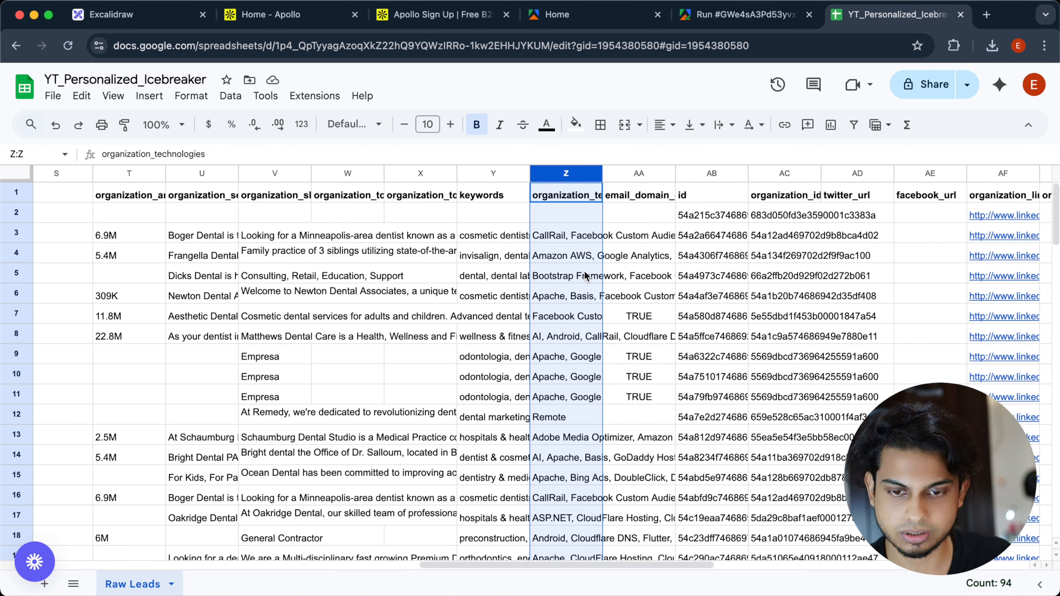
{"action": "scroll", "coordinate": [591, 268], "scroll_direction": "right", "scroll_amount": 1}
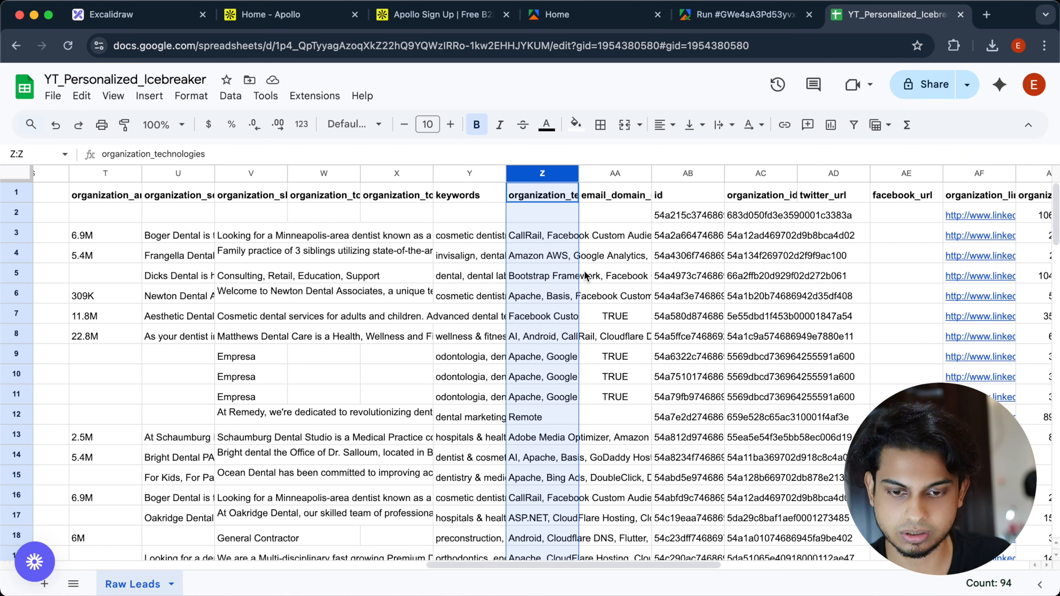
{"action": "left_click", "coordinate": [615, 173]}
{"action": "scroll", "coordinate": [615, 174], "scroll_direction": "right", "scroll_amount": 3}
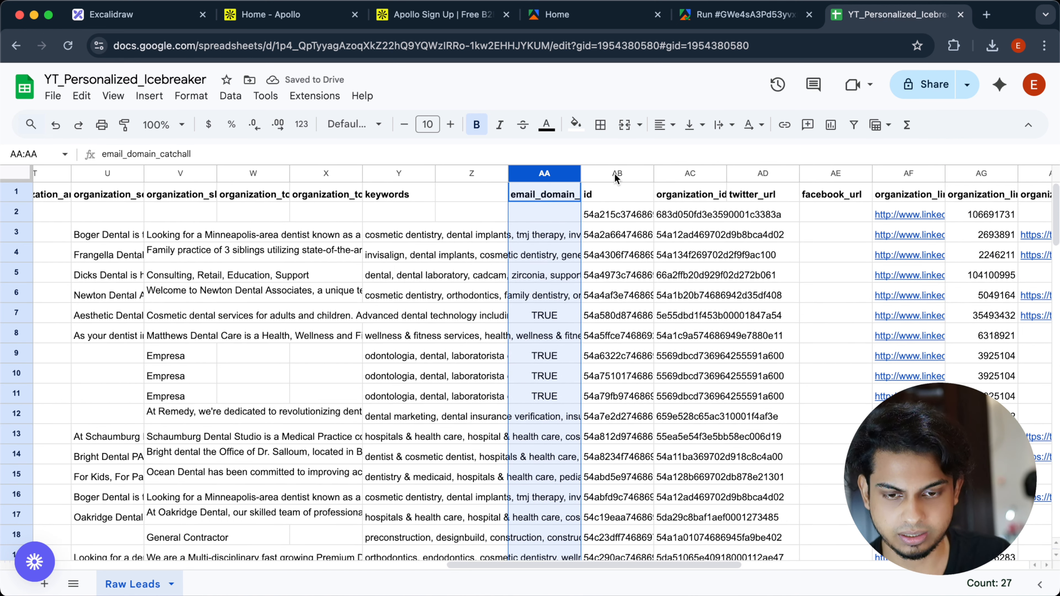
{"action": "key", "text": "Delete"}
Step: Check the id column and clear the organization_id column beside it
{"action": "left_click", "coordinate": [633, 170]}
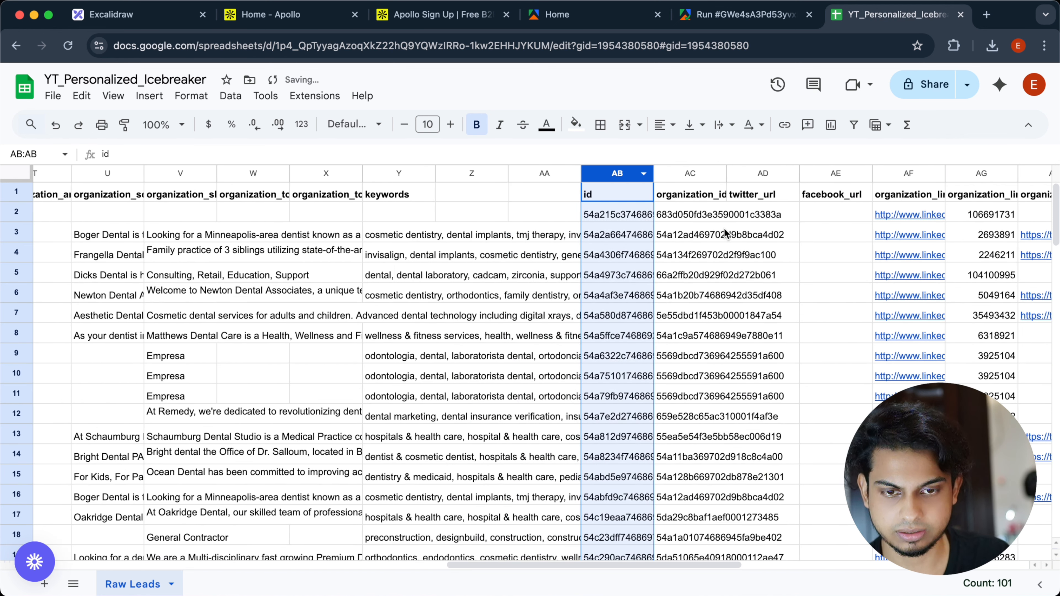
{"action": "scroll", "coordinate": [632, 192], "scroll_direction": "right", "scroll_amount": 3}
{"action": "left_click", "coordinate": [601, 174]}
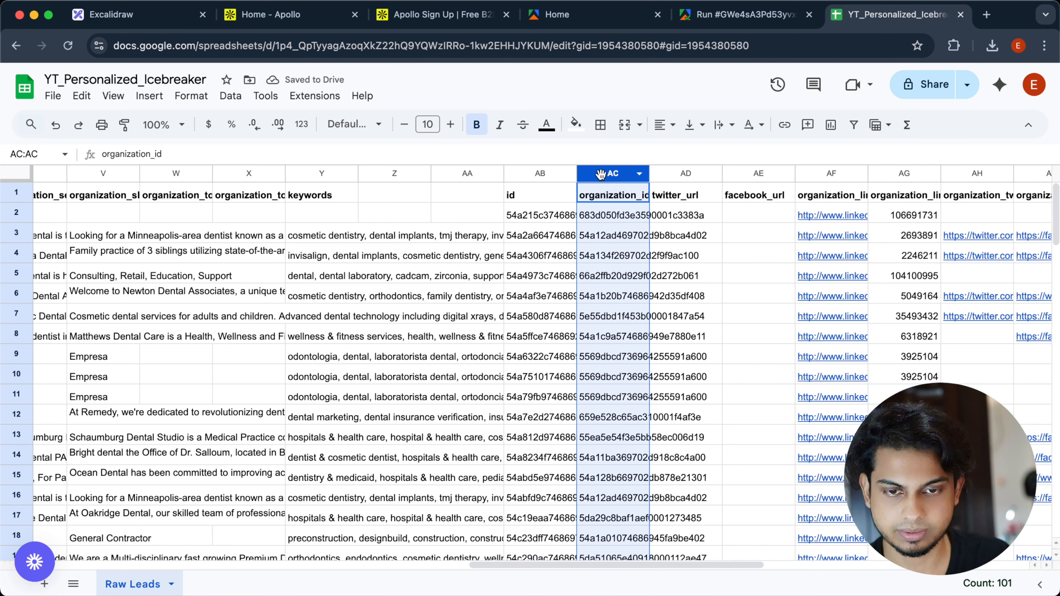
{"action": "key", "text": "Delete"}
Step: Clear the twitter_url and facebook_url columns
{"action": "left_click", "coordinate": [692, 173]}
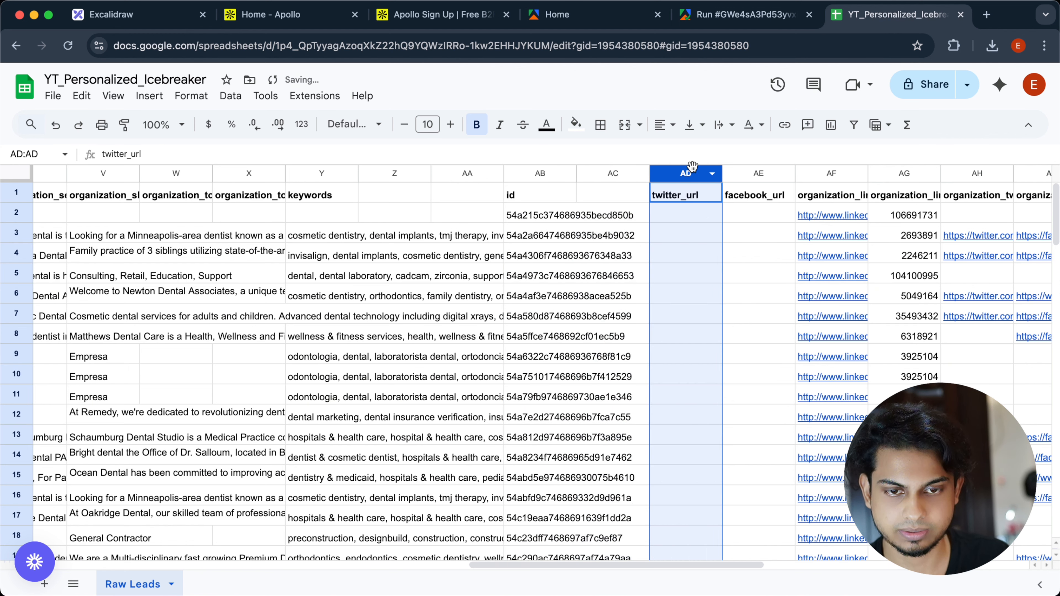
{"action": "key", "text": "Delete"}
{"action": "left_click", "coordinate": [746, 173]}
{"action": "key", "text": "Delete"}
Step: Check the organization_linkedin_url column and clear the column of numeric LinkedIn identifiers that follows it
{"action": "scroll", "coordinate": [739, 251], "scroll_direction": "right", "scroll_amount": 2}
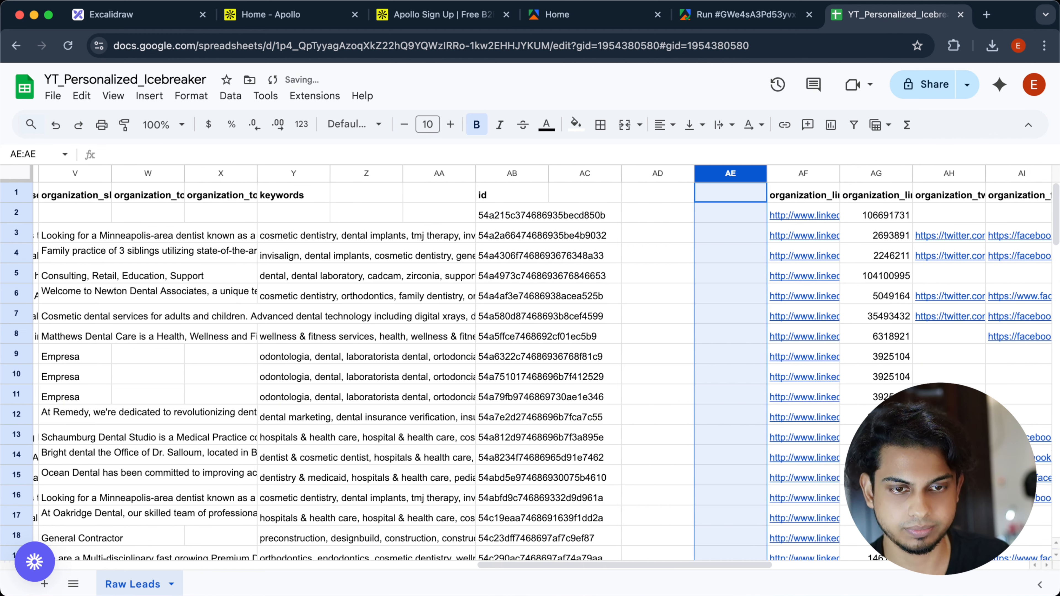
{"action": "left_click", "coordinate": [737, 166]}
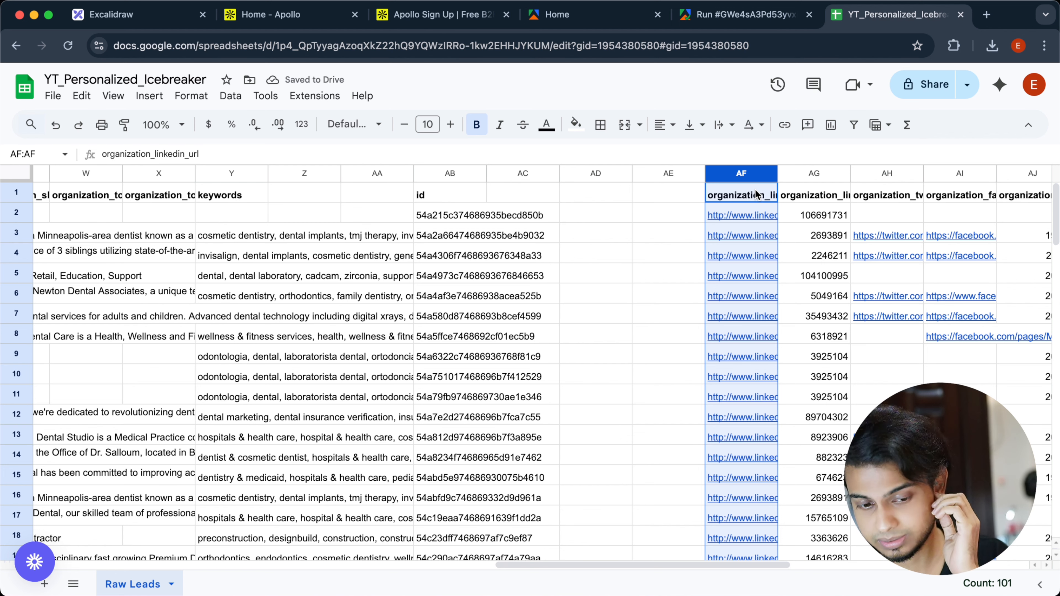
{"action": "scroll", "coordinate": [755, 190], "scroll_direction": "right", "scroll_amount": 3}
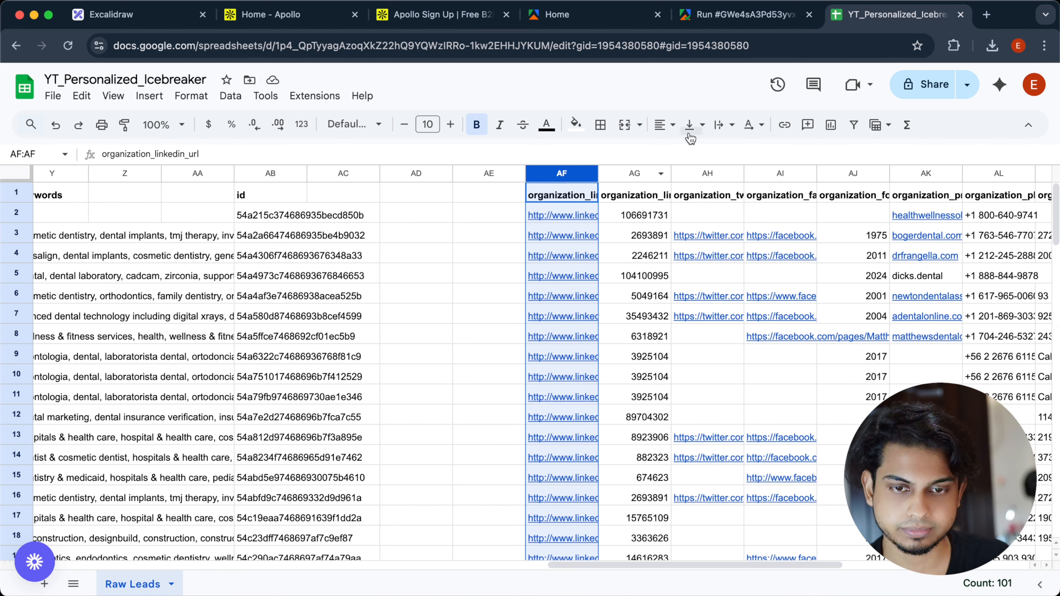
{"action": "left_click", "coordinate": [622, 174]}
{"action": "key", "text": "Delete"}
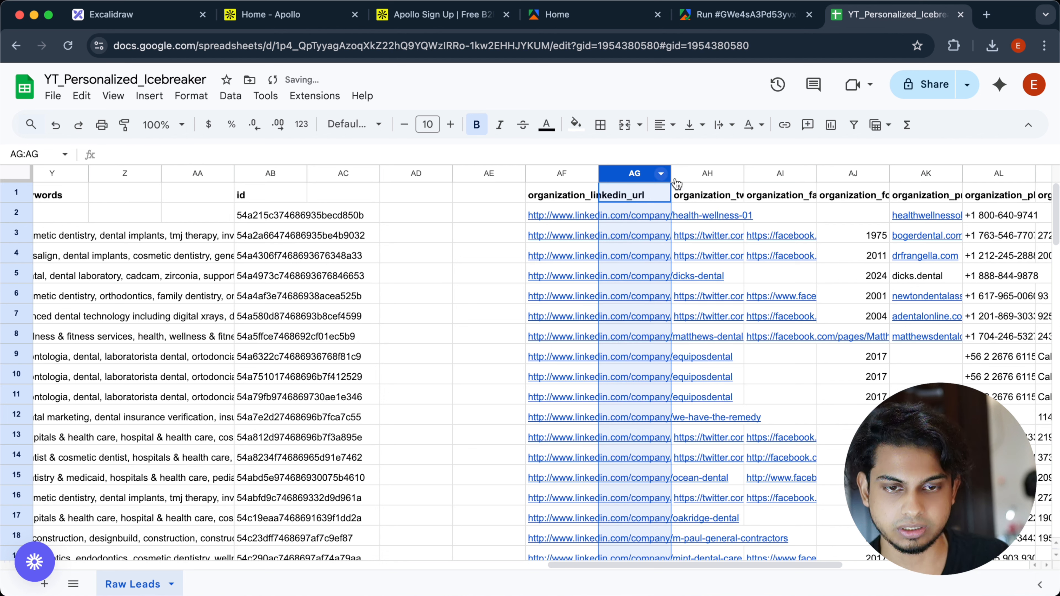
Step: Clear the organization Twitter link column and the organization_facebook_url column
{"action": "left_click", "coordinate": [701, 173]}
{"action": "key", "text": "Delete"}
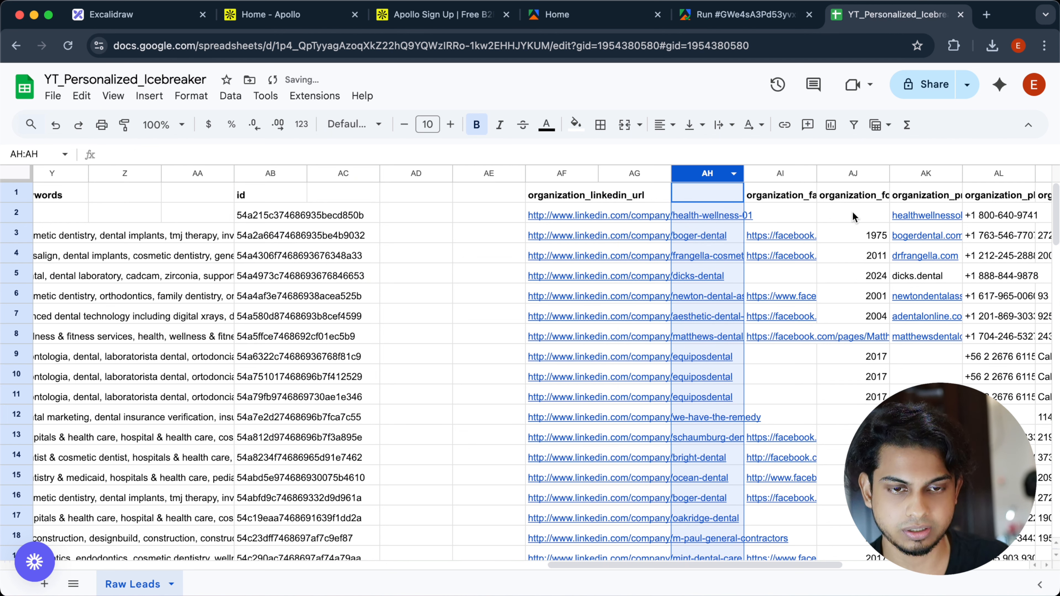
{"action": "scroll", "coordinate": [855, 213], "scroll_direction": "right", "scroll_amount": 2}
{"action": "left_click", "coordinate": [708, 174]}
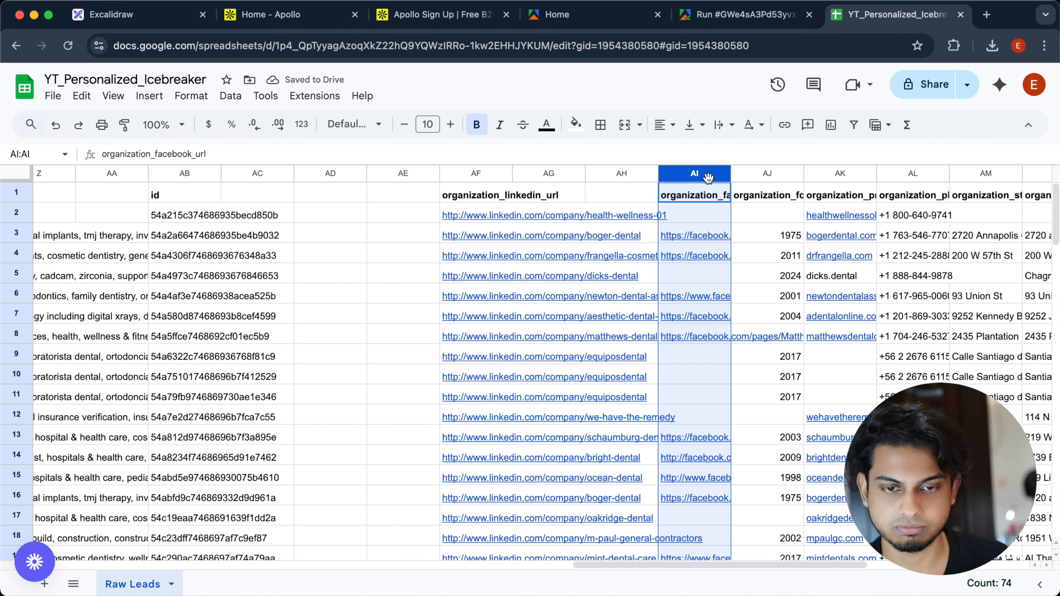
{"action": "key", "text": "Delete"}
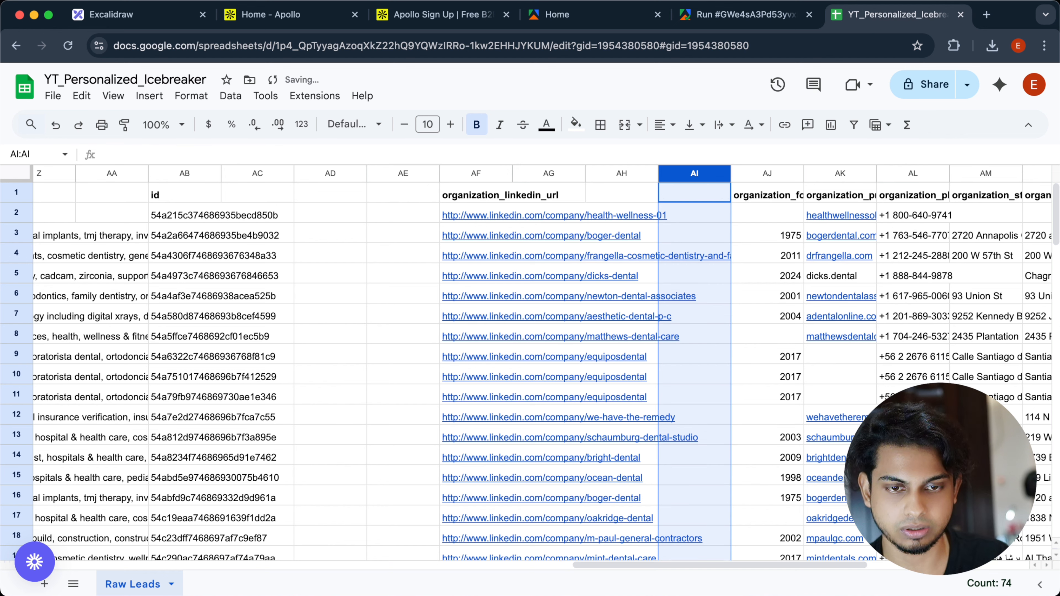
Step: Check the organization_founded_year column and the organization address details further along
{"action": "left_click", "coordinate": [757, 175]}
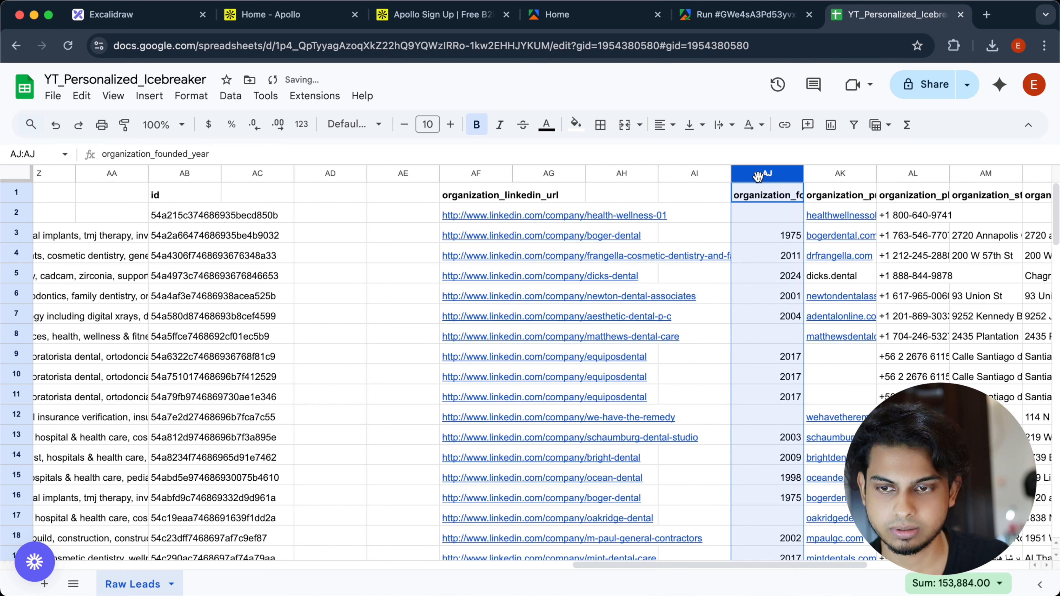
{"action": "scroll", "coordinate": [823, 235], "scroll_direction": "right", "scroll_amount": 3}
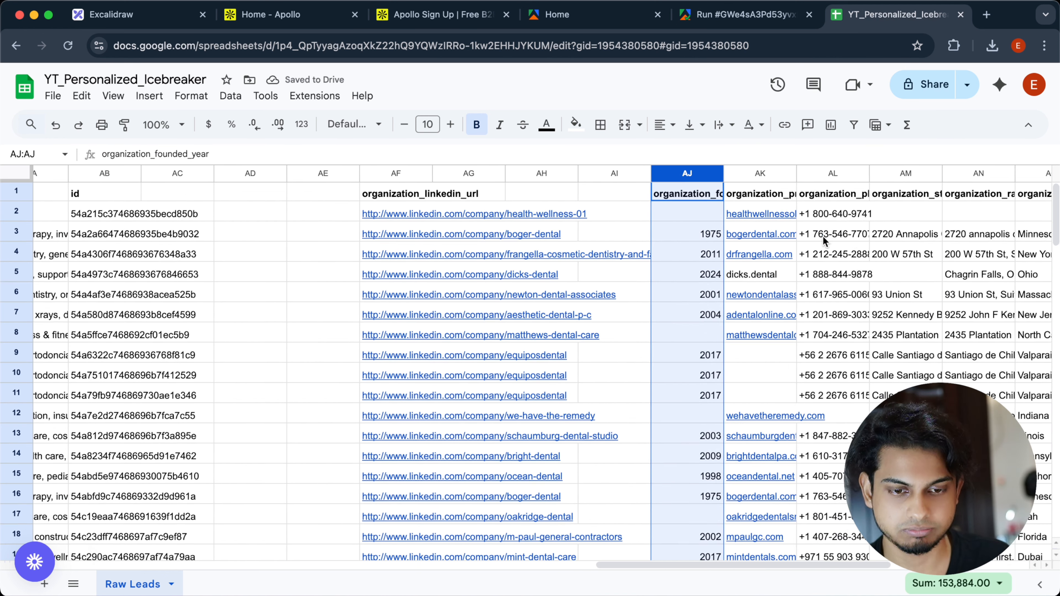
{"action": "left_click", "coordinate": [860, 250]}
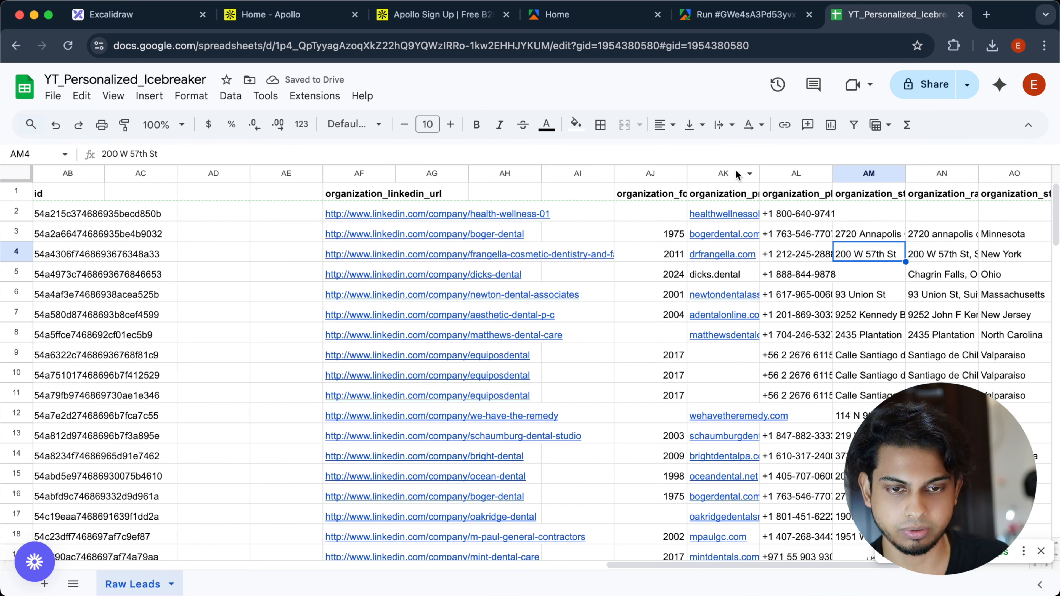
Step: Inspect the organization_primary_domain column and the website link of Newton Dental Associates near the start of the sheet
{"action": "left_click", "coordinate": [717, 170]}
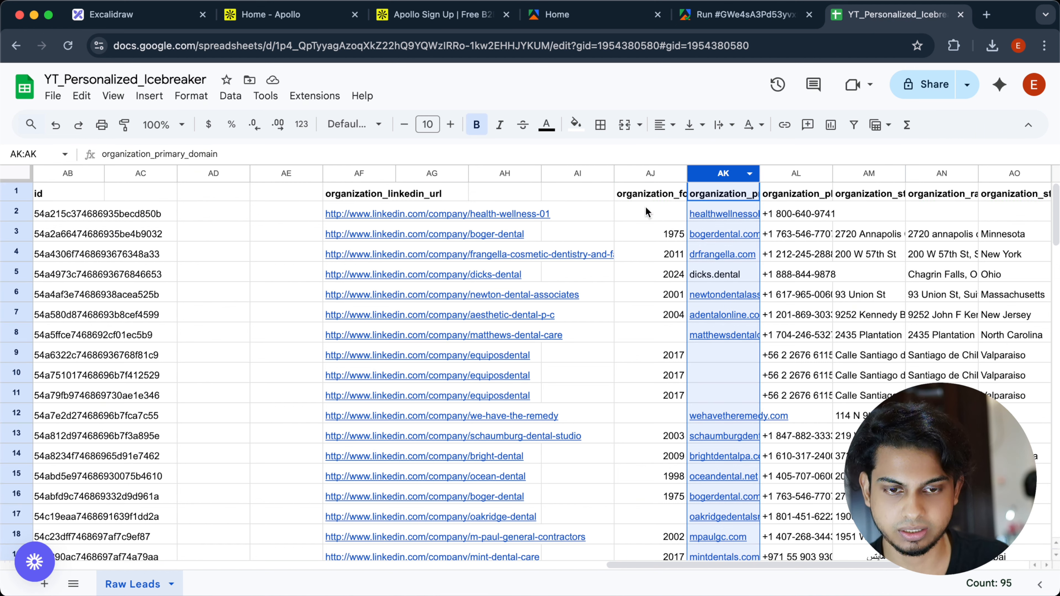
{"action": "scroll", "coordinate": [609, 210], "scroll_direction": "left", "scroll_amount": 15}
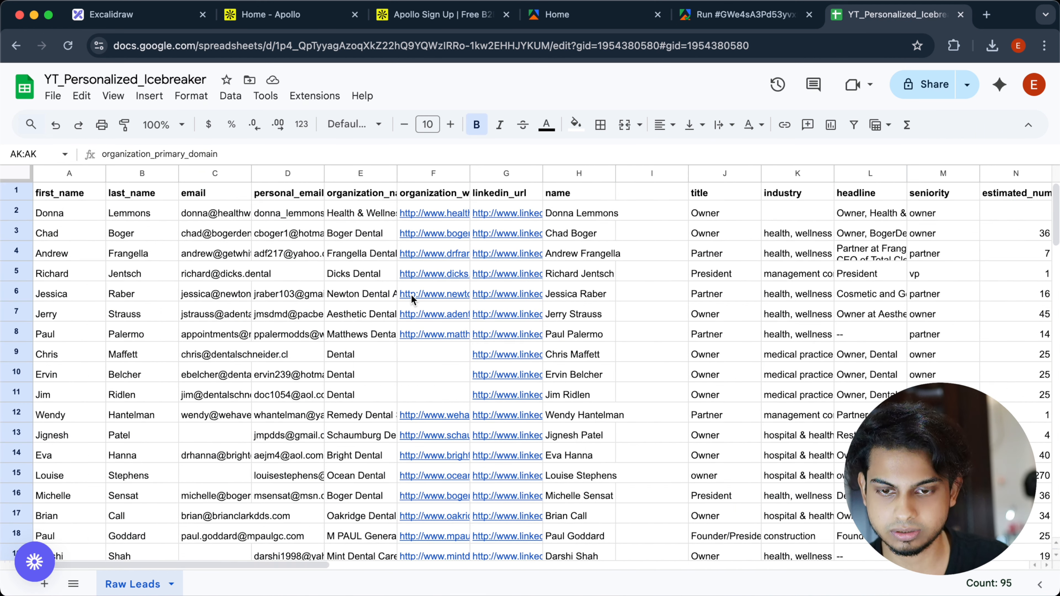
{"action": "left_click", "coordinate": [411, 294]}
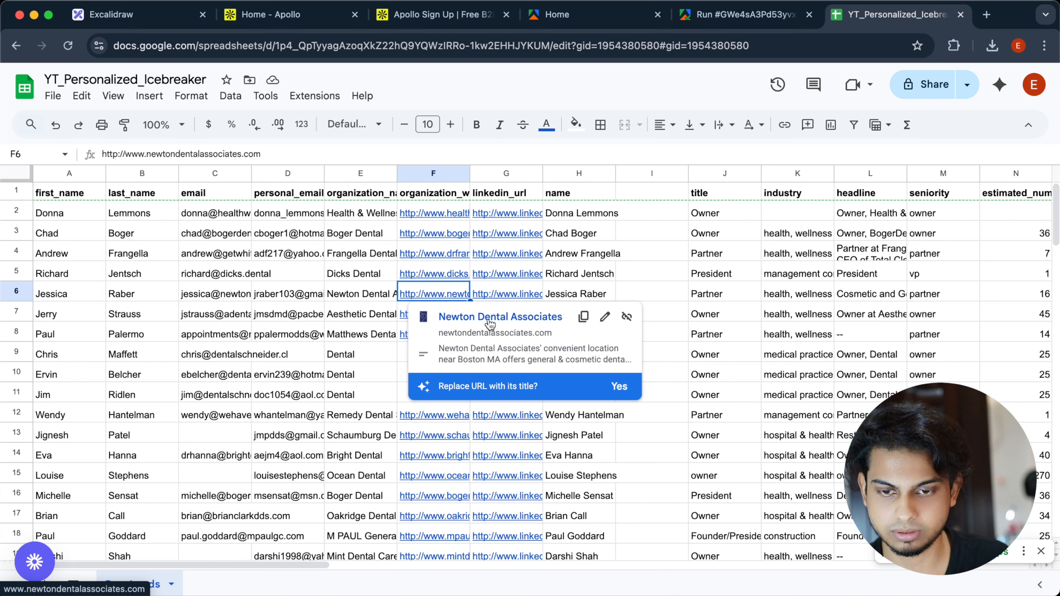
{"action": "scroll", "coordinate": [799, 293], "scroll_direction": "right", "scroll_amount": 3}
{"action": "left_click", "coordinate": [655, 312]}
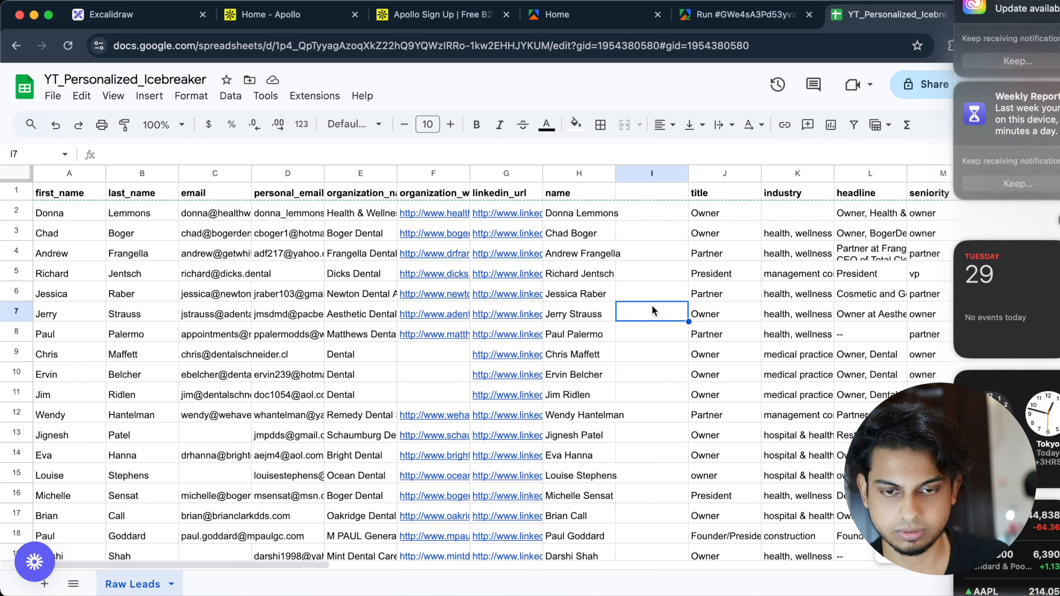
Step: Compare the primary domain of Newton Dental Associates with the organization website links in the first columns
{"action": "scroll", "coordinate": [628, 292], "scroll_direction": "right", "scroll_amount": 5}
{"action": "scroll", "coordinate": [627, 292], "scroll_direction": "right", "scroll_amount": 12}
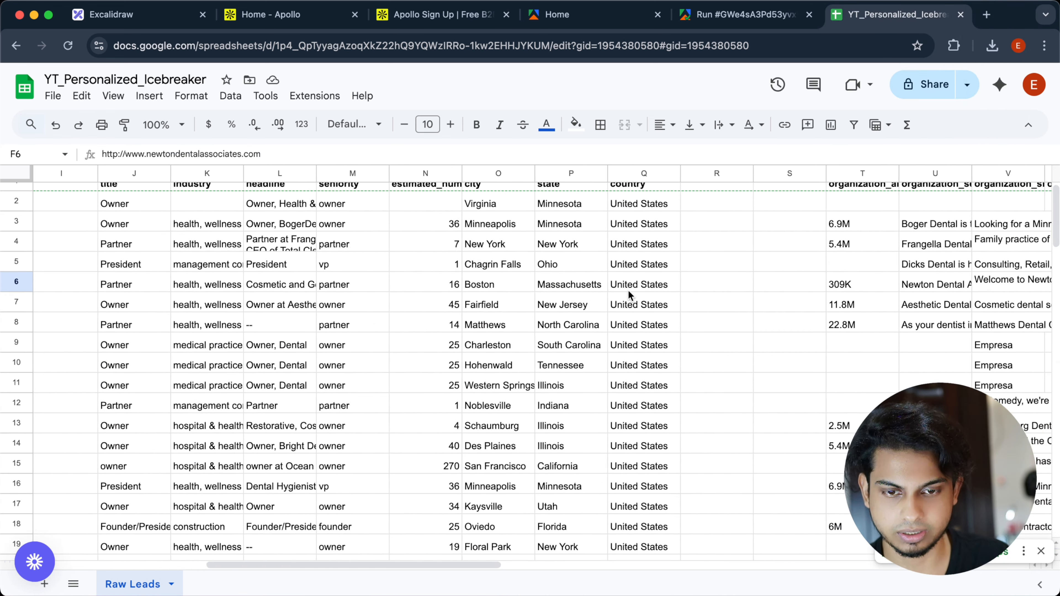
{"action": "scroll", "coordinate": [628, 293], "scroll_direction": "right", "scroll_amount": 10}
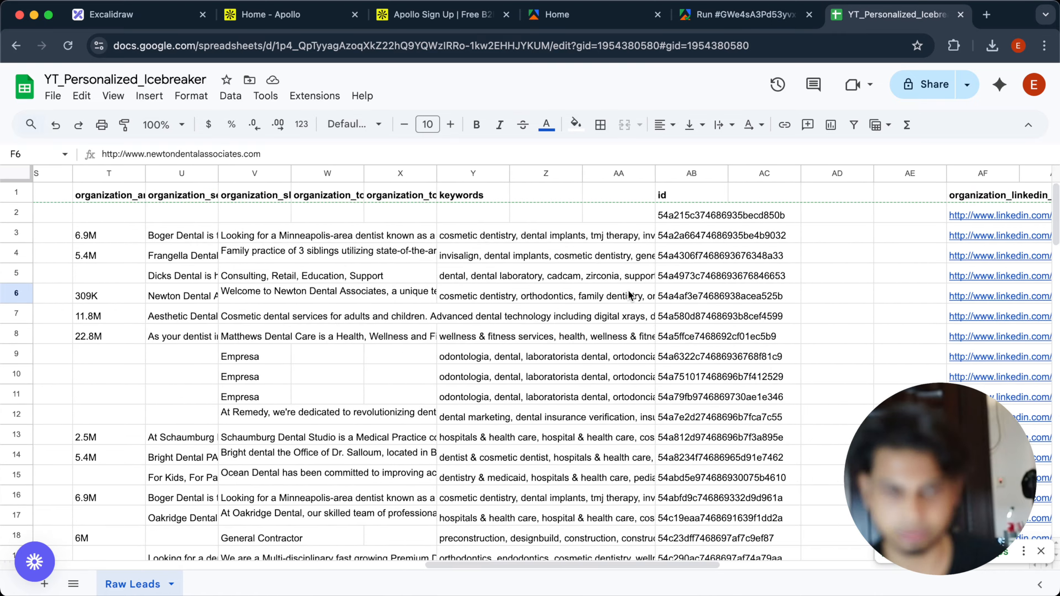
{"action": "scroll", "coordinate": [628, 294], "scroll_direction": "right", "scroll_amount": 3}
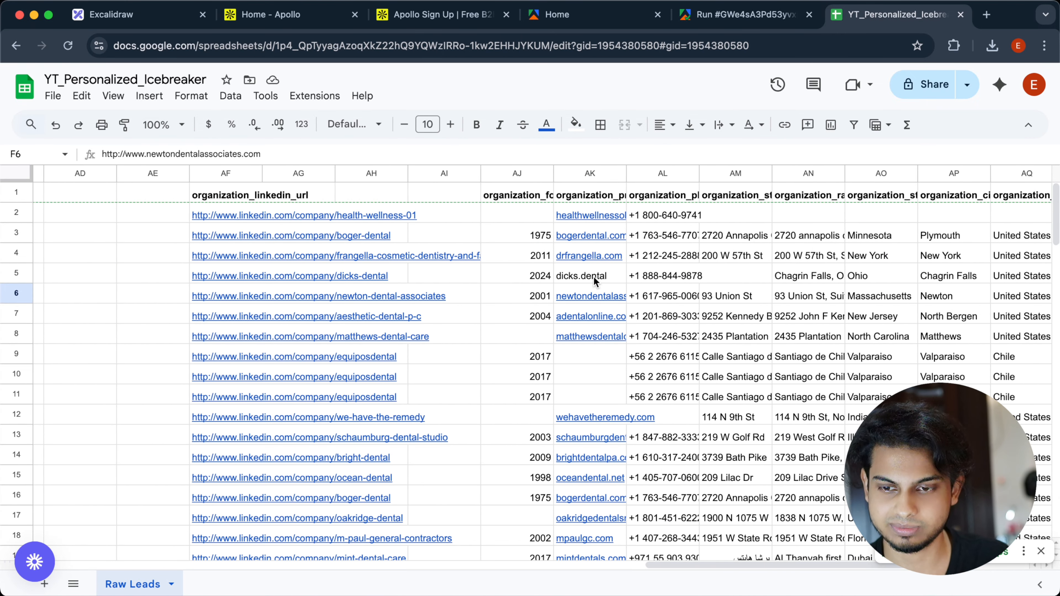
{"action": "scroll", "coordinate": [593, 276], "scroll_direction": "left", "scroll_amount": 2}
{"action": "left_click", "coordinate": [657, 295]}
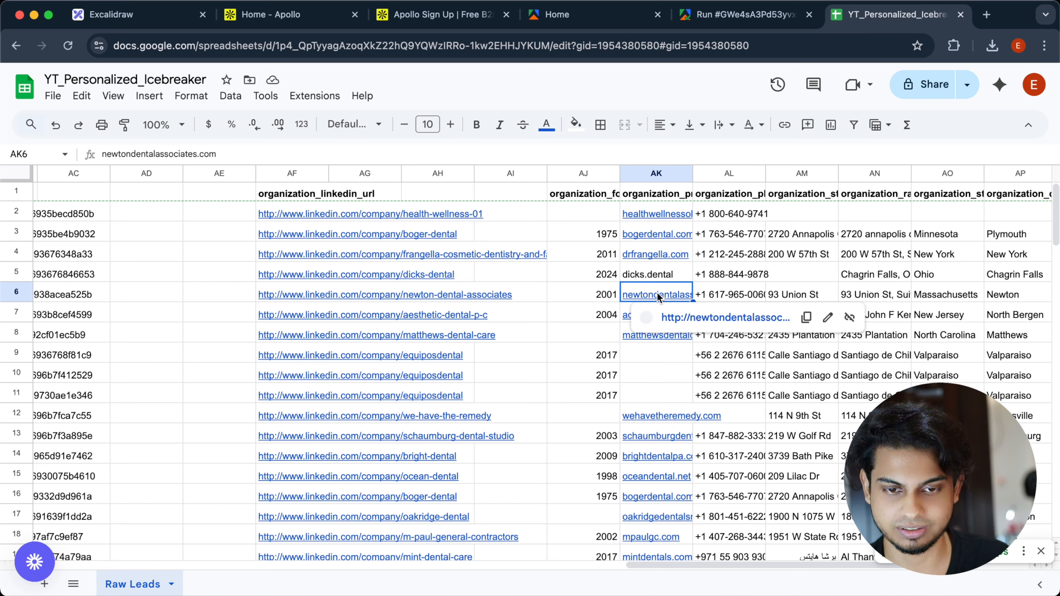
{"action": "scroll", "coordinate": [589, 288], "scroll_direction": "left", "scroll_amount": 15}
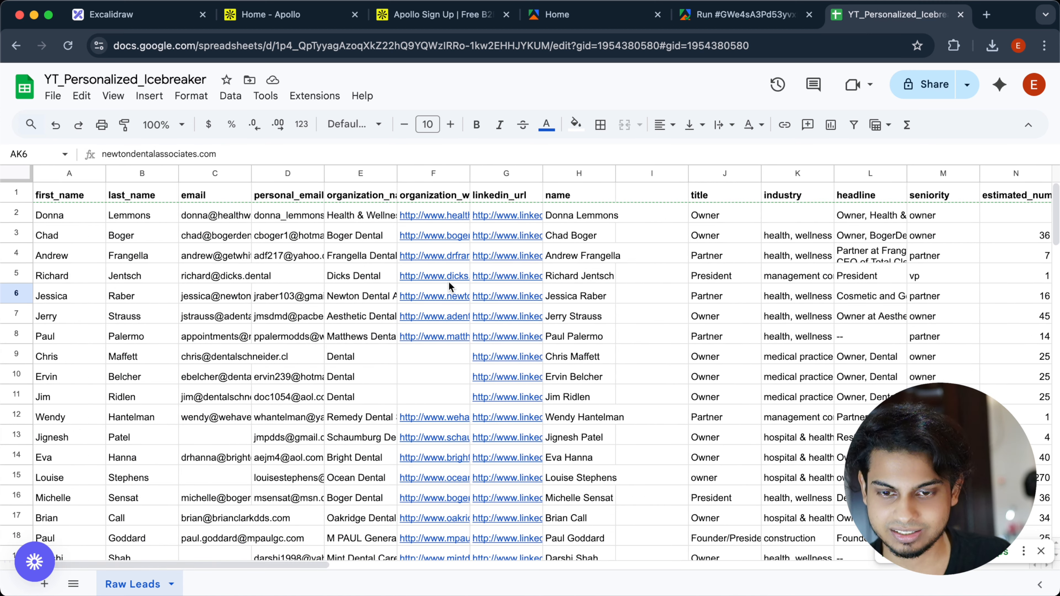
{"action": "left_click", "coordinate": [448, 281]}
{"action": "left_click", "coordinate": [625, 292]}
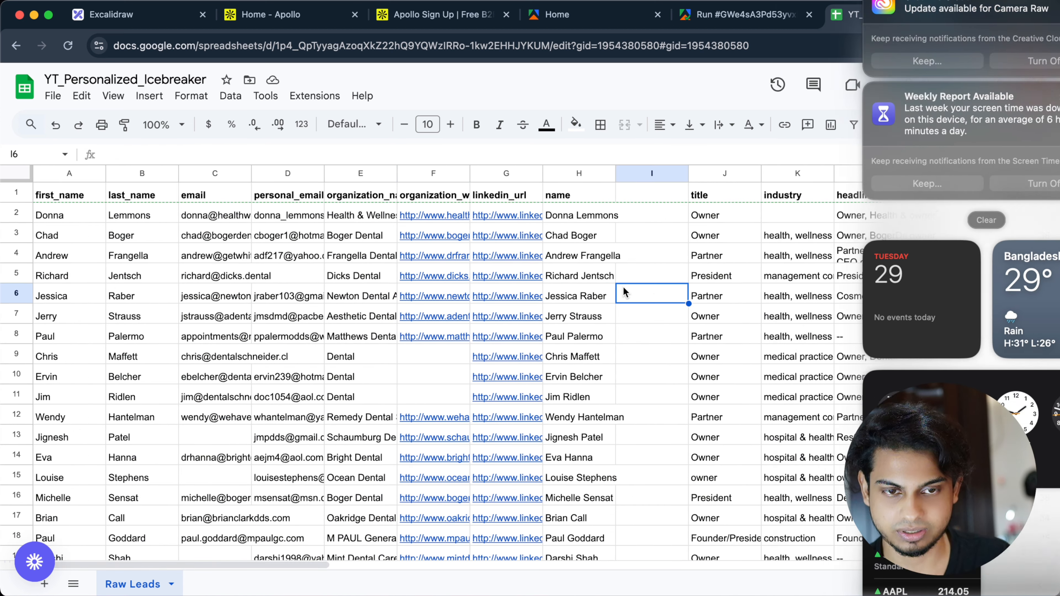
Step: Clear the organization_primary_domain column, leaving its neighbouring organization columns in place
{"action": "scroll", "coordinate": [723, 262], "scroll_direction": "right", "scroll_amount": 2}
{"action": "left_click", "coordinate": [723, 261]}
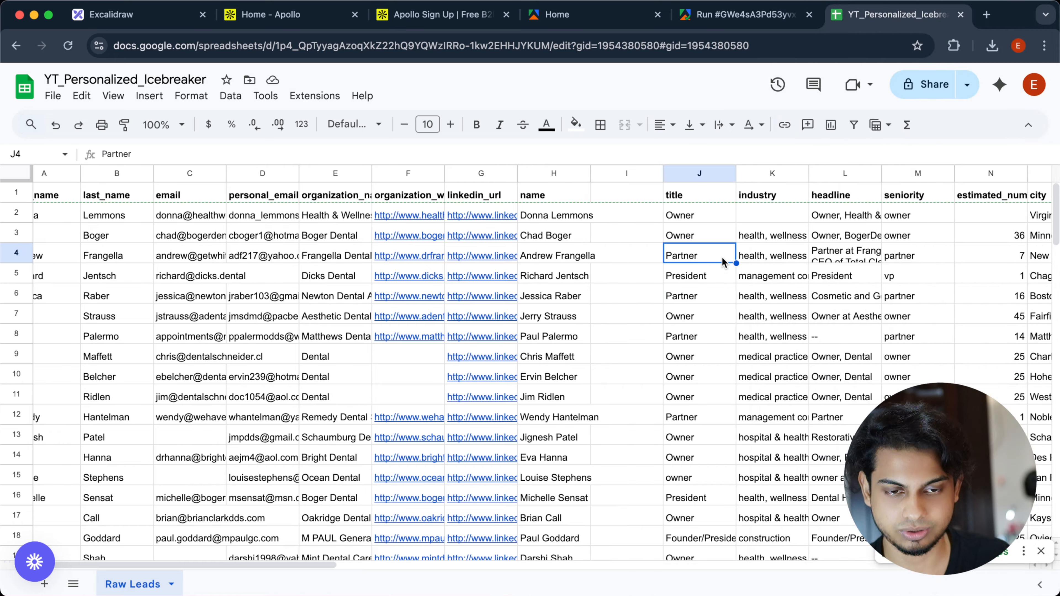
{"action": "scroll", "coordinate": [721, 257], "scroll_direction": "right", "scroll_amount": 15}
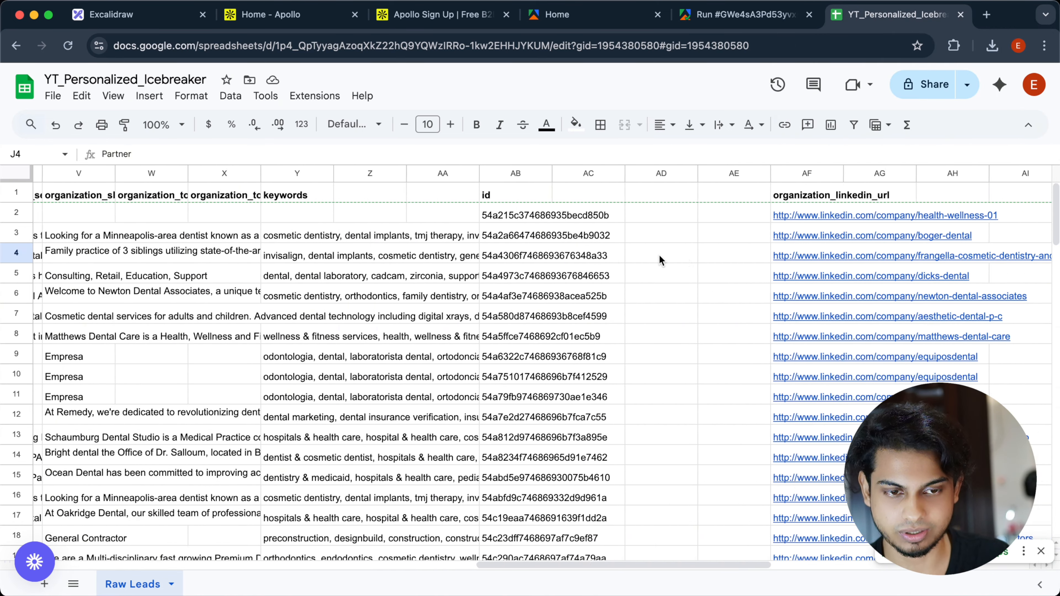
{"action": "scroll", "coordinate": [660, 258], "scroll_direction": "right", "scroll_amount": 10}
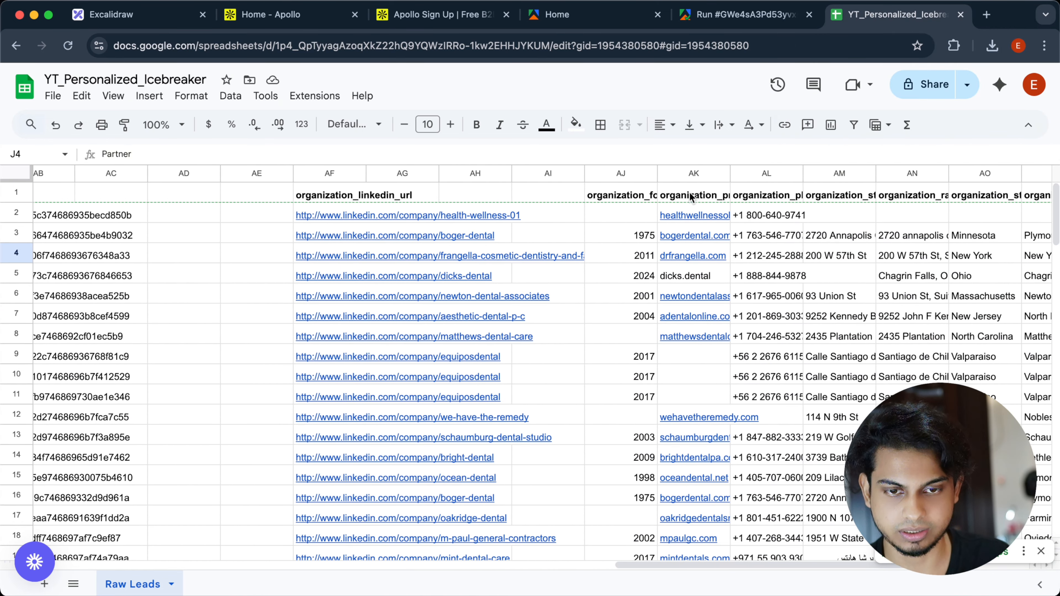
{"action": "left_click", "coordinate": [694, 174]}
{"action": "key", "text": "Delete"}
Step: Try clearing the organization_street_address column, and undo the deletion
{"action": "scroll", "coordinate": [789, 259], "scroll_direction": "right", "scroll_amount": 2}
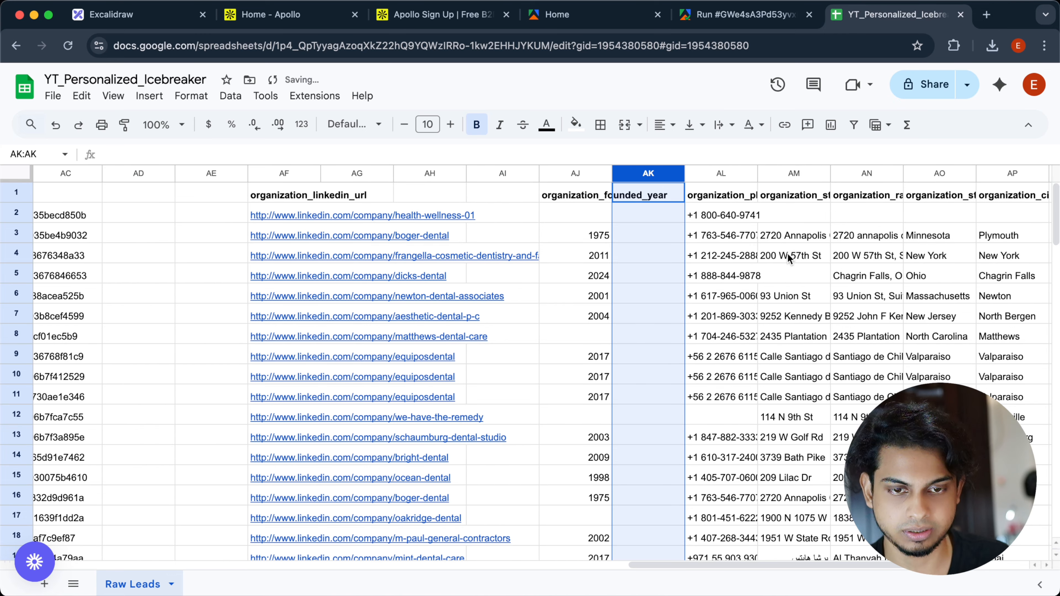
{"action": "left_click", "coordinate": [730, 172]}
{"action": "scroll", "coordinate": [757, 216], "scroll_direction": "right", "scroll_amount": 2}
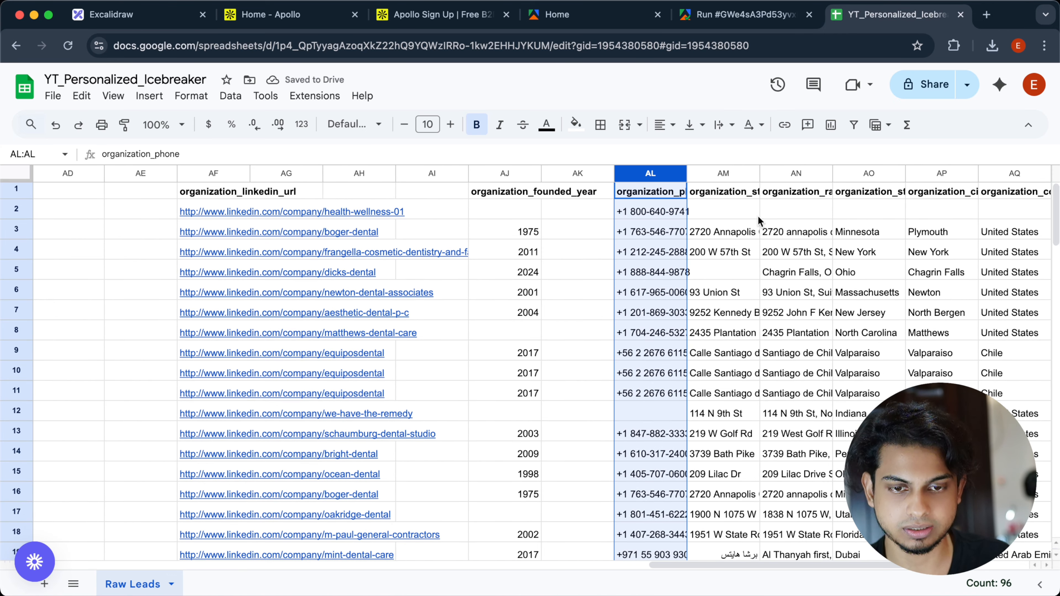
{"action": "left_click", "coordinate": [725, 174]}
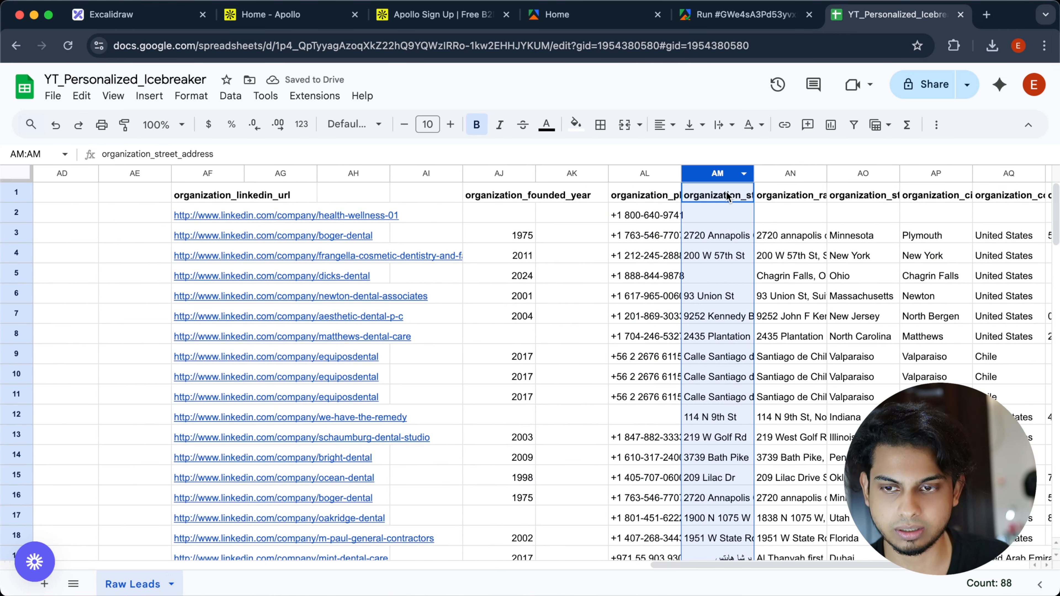
{"action": "scroll", "coordinate": [765, 240], "scroll_direction": "right", "scroll_amount": 2}
{"action": "key", "text": "Delete"}
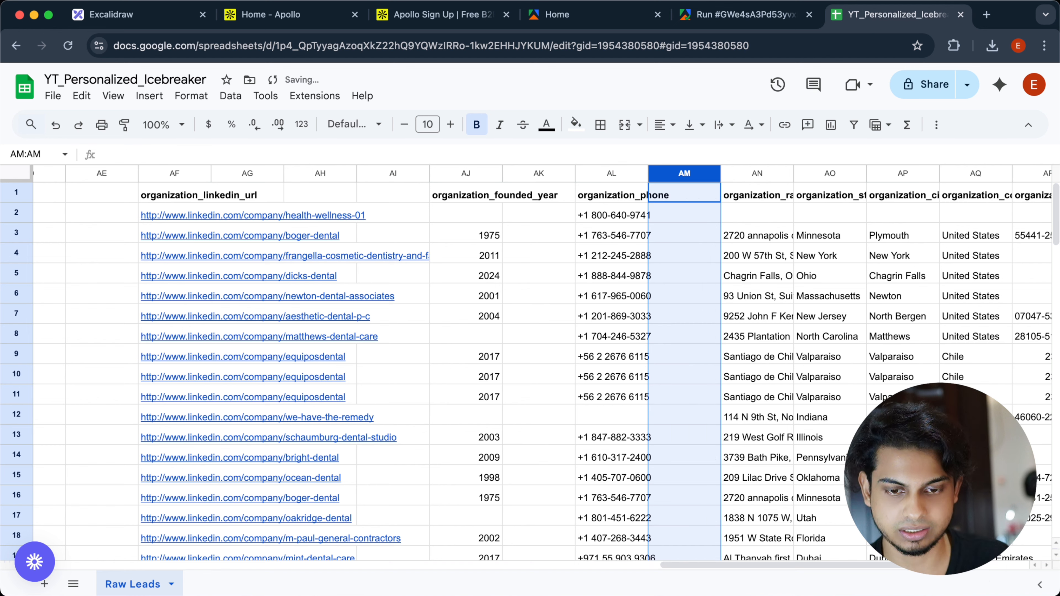
{"action": "key", "text": "super+z"}
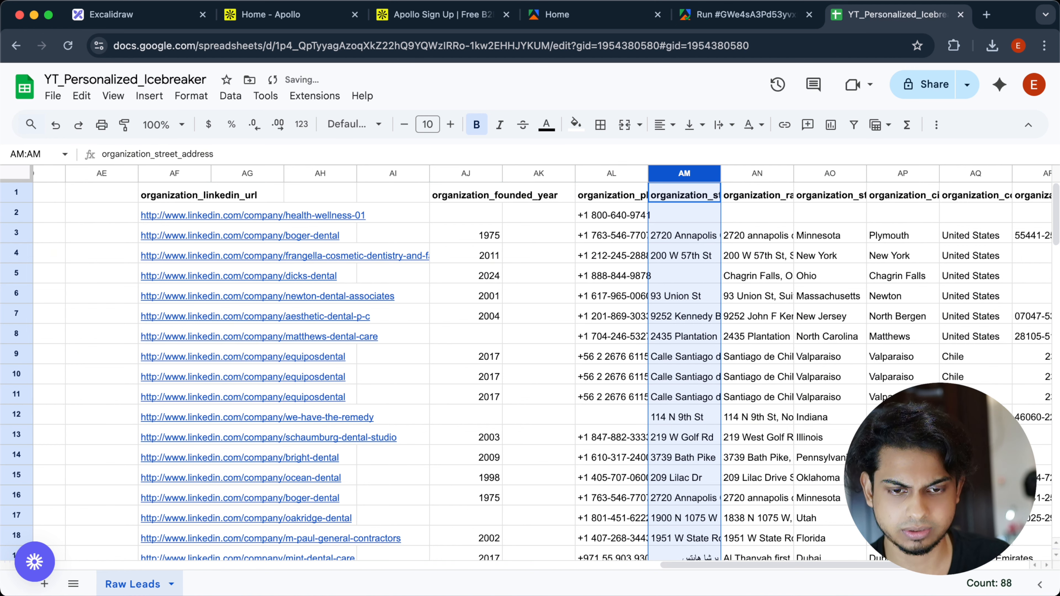
Step: Compare the organization street address and raw address columns, using the Matthews Dental Care row as the example
{"action": "left_click", "coordinate": [814, 298]}
{"action": "scroll", "coordinate": [813, 298], "scroll_direction": "right", "scroll_amount": 3}
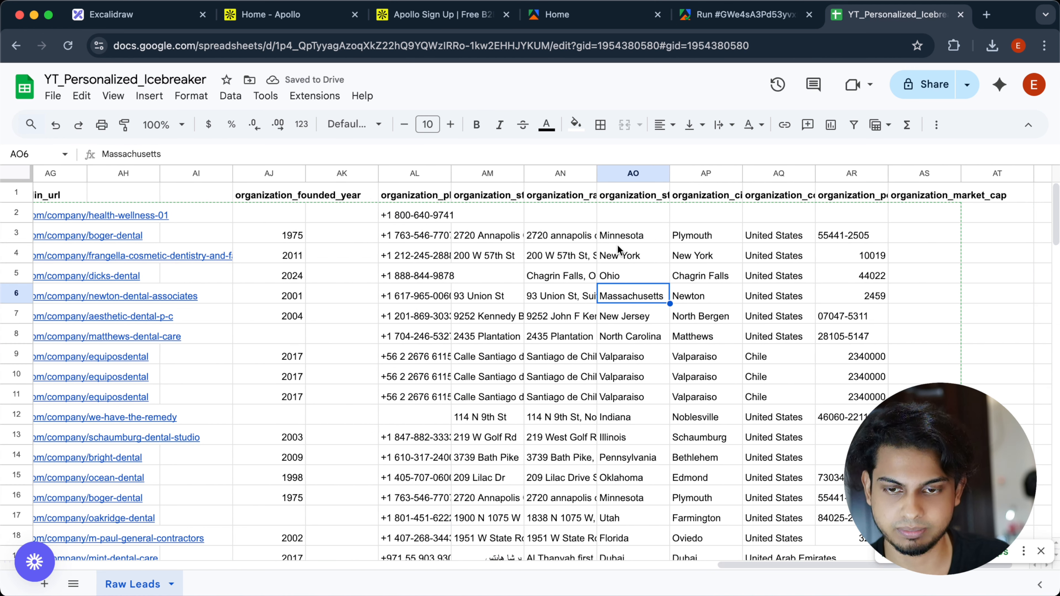
{"action": "scroll", "coordinate": [617, 245], "scroll_direction": "right", "scroll_amount": 1}
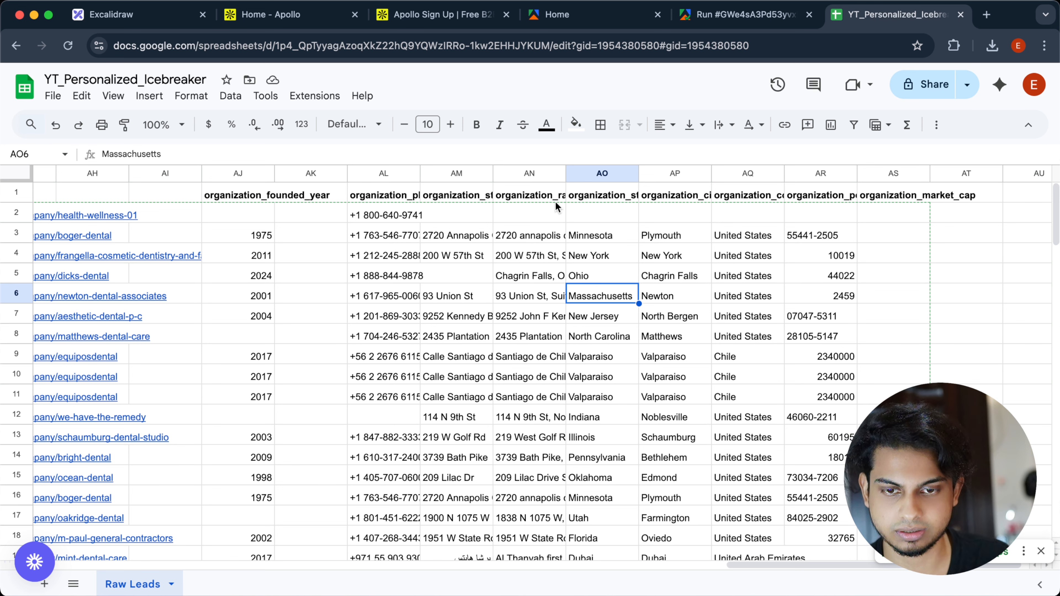
{"action": "right_click", "coordinate": [549, 175]}
{"action": "key", "text": "Escape"}
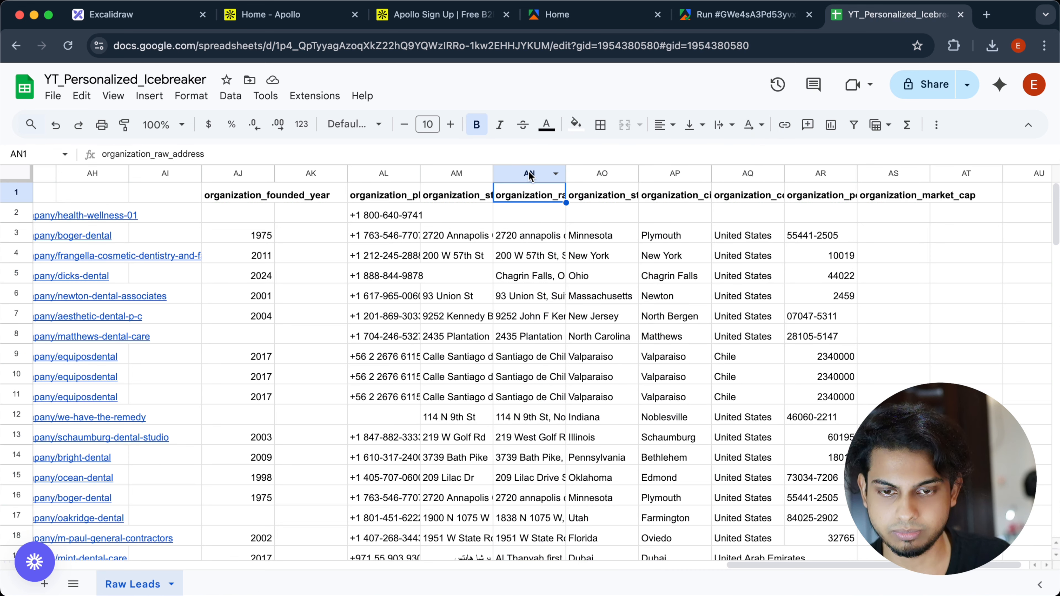
{"action": "left_click", "coordinate": [450, 166]}
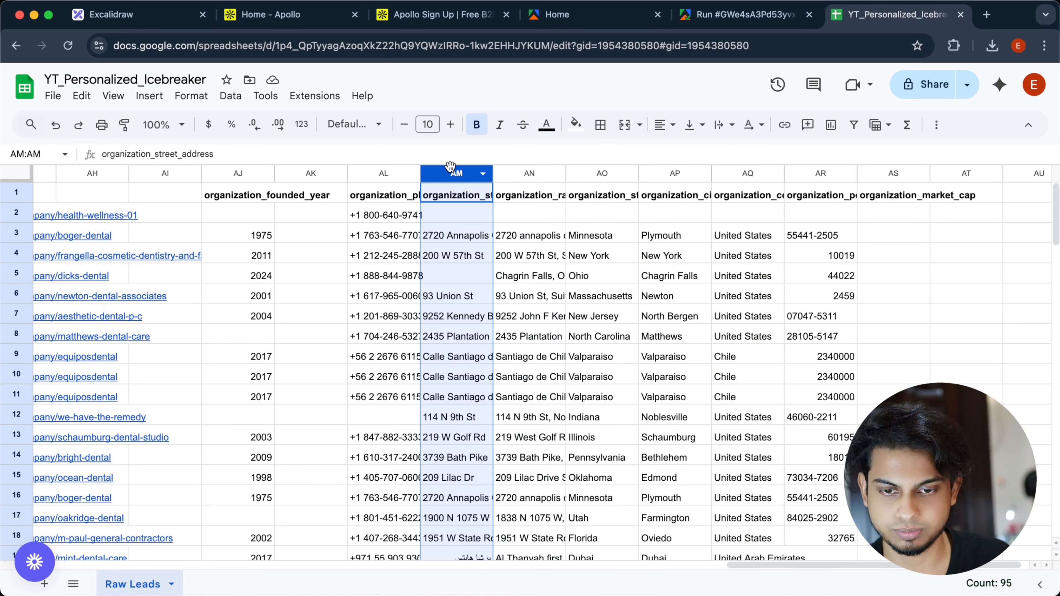
{"action": "double_click", "coordinate": [523, 337]}
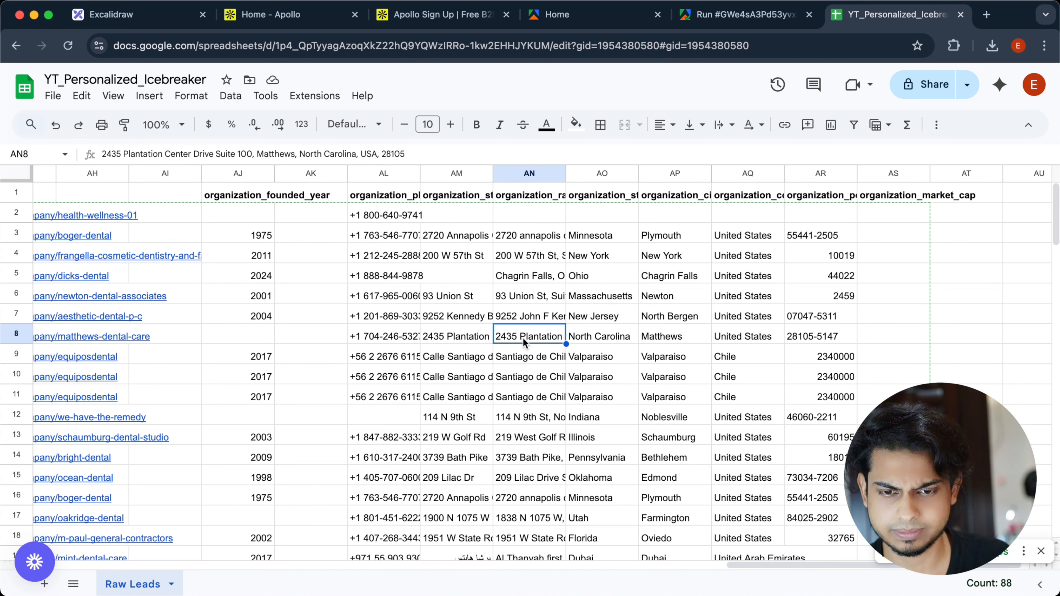
{"action": "double_click", "coordinate": [456, 337]}
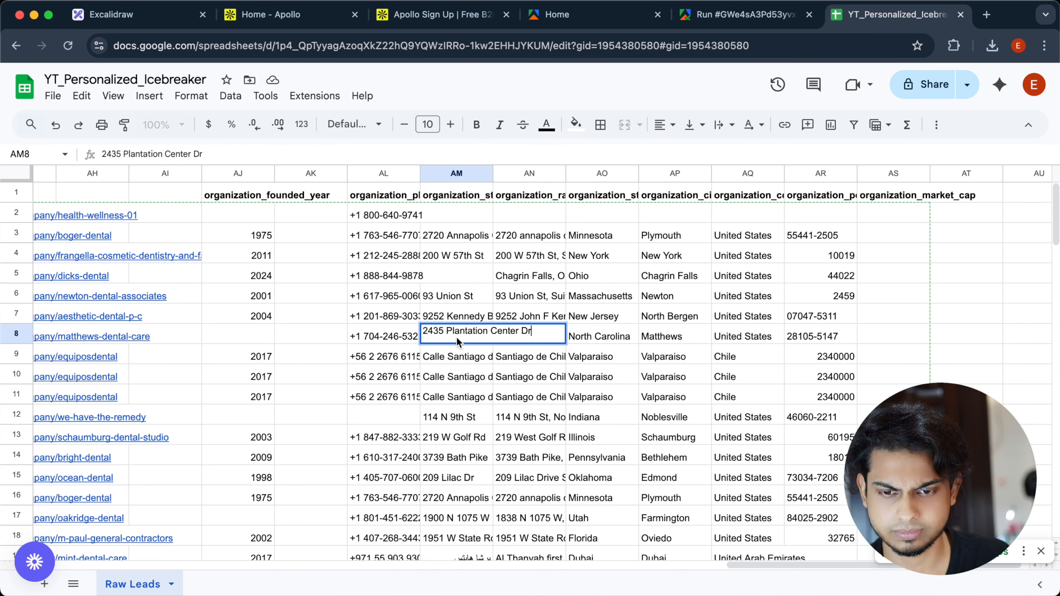
{"action": "left_click", "coordinate": [534, 285]}
{"action": "double_click", "coordinate": [529, 338]}
{"action": "left_click", "coordinate": [613, 251]}
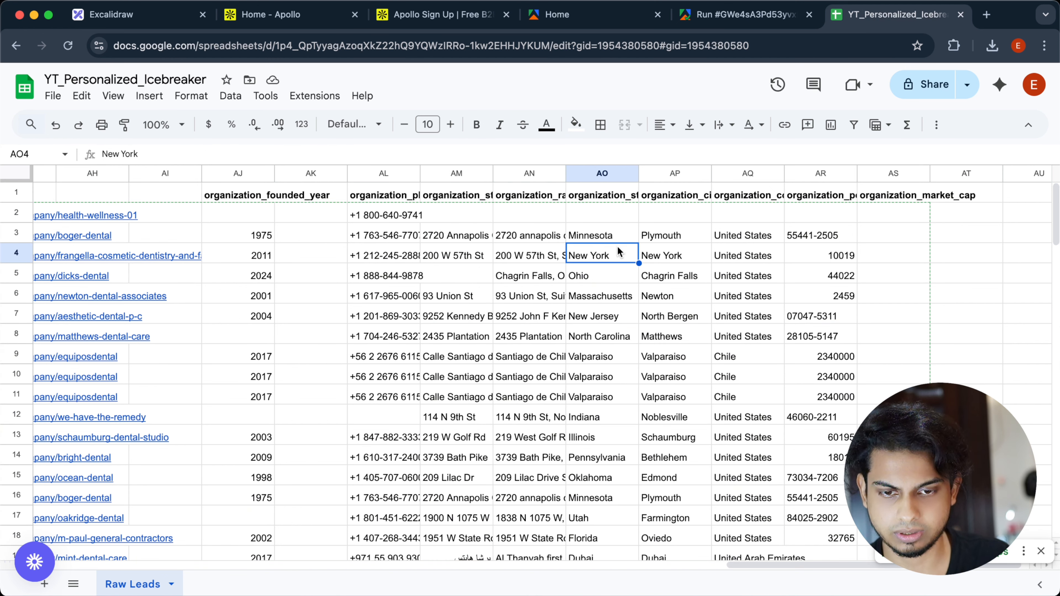
Step: Check the organization state, city and country columns, and clear the organization_market_cap column
{"action": "scroll", "coordinate": [584, 222], "scroll_direction": "right", "scroll_amount": 1}
{"action": "left_click", "coordinate": [583, 199]}
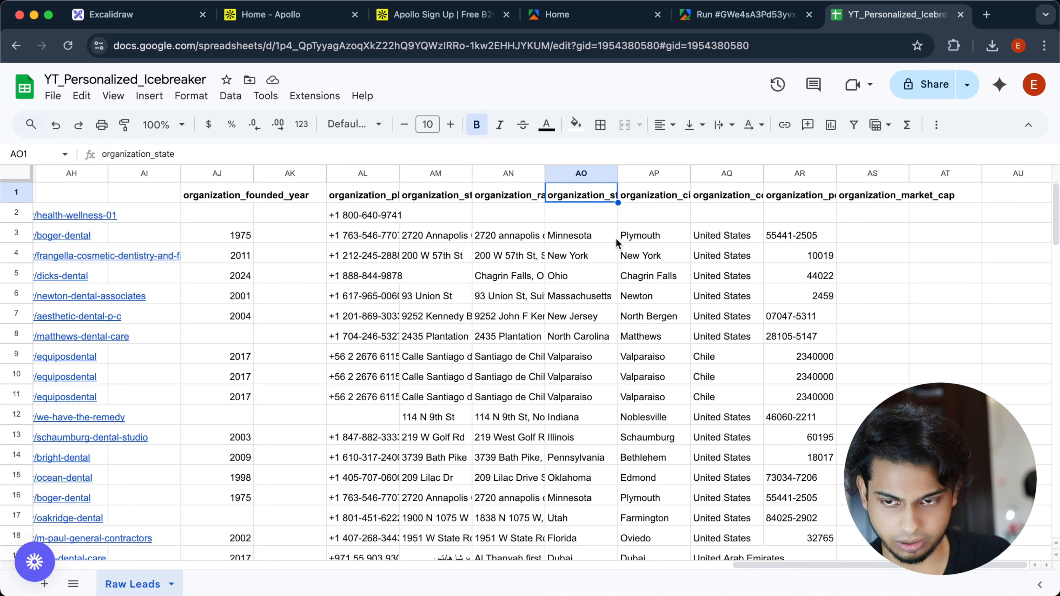
{"action": "left_click", "coordinate": [646, 173]}
{"action": "left_click", "coordinate": [718, 173]}
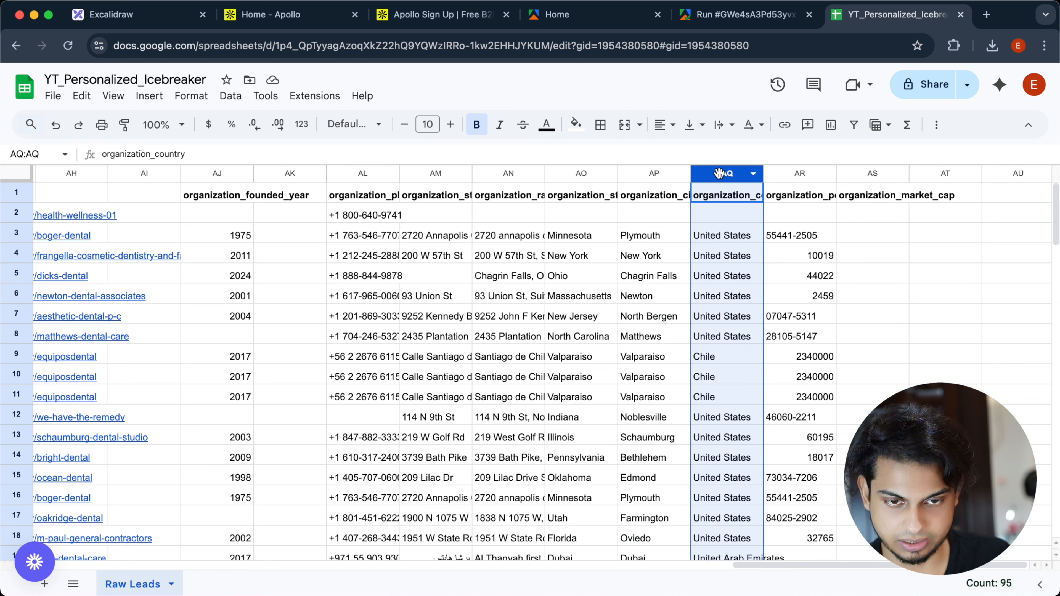
{"action": "scroll", "coordinate": [719, 172], "scroll_direction": "right", "scroll_amount": 1}
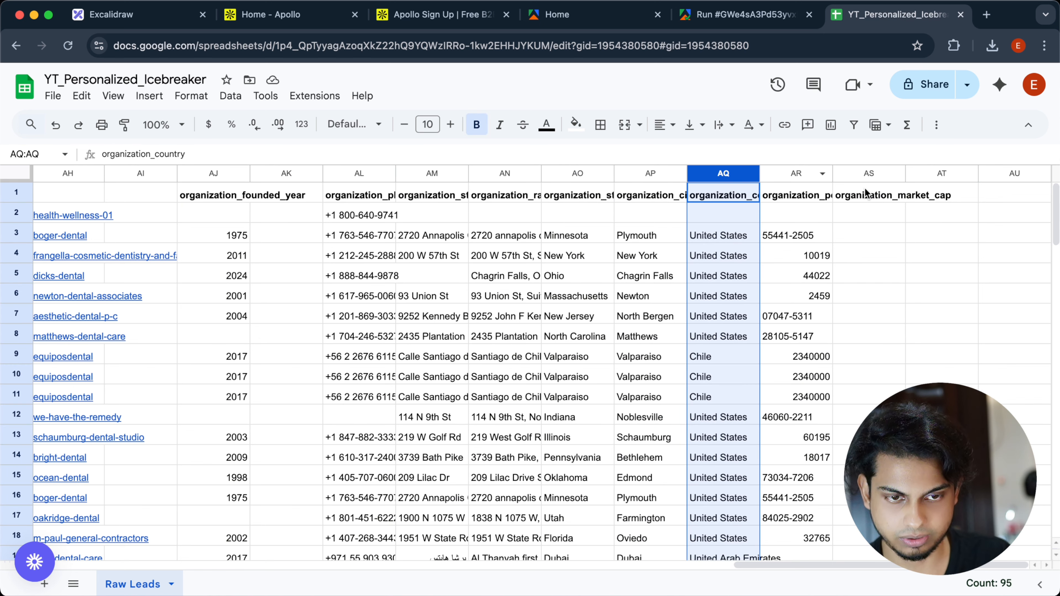
{"action": "left_click", "coordinate": [874, 174]}
{"action": "key", "text": "Delete"}
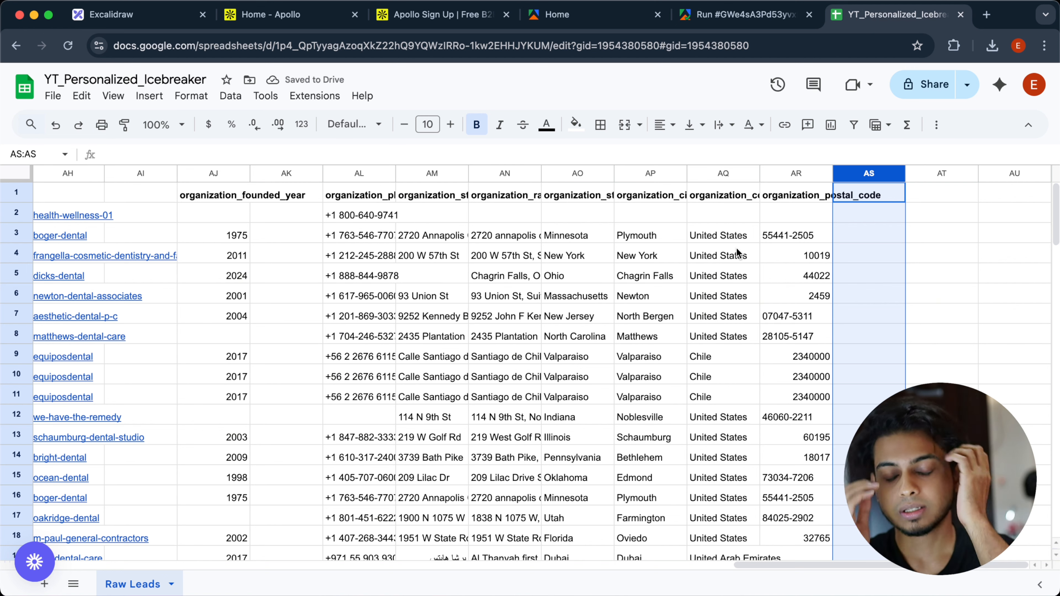
Step: Delete the empty column I between the name and title columns
{"action": "scroll", "coordinate": [449, 357], "scroll_direction": "left", "scroll_amount": 15}
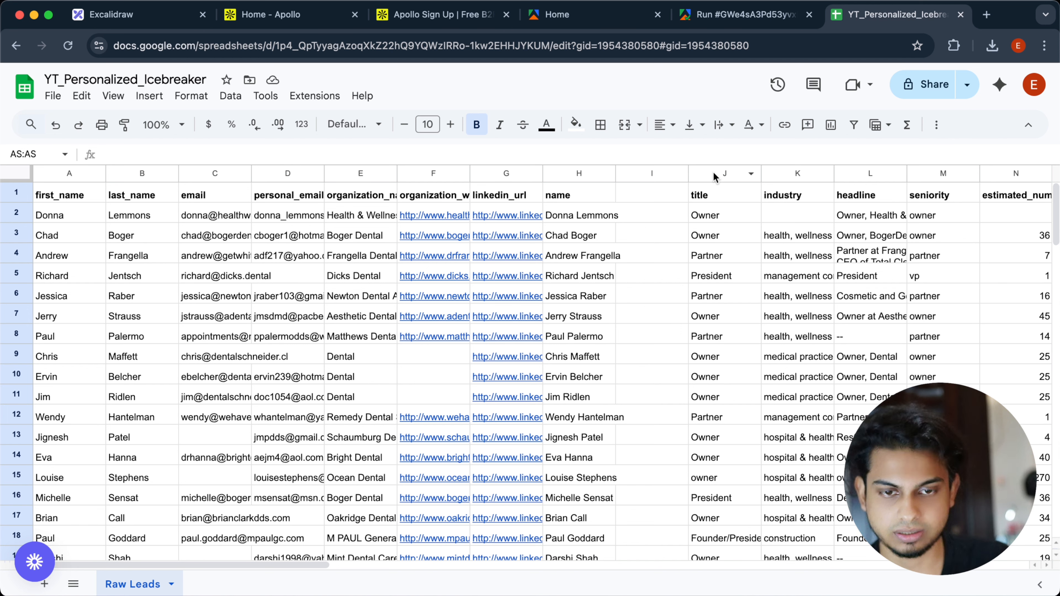
{"action": "left_click_drag", "start_coordinate": [713, 171], "coordinate": [655, 177]}
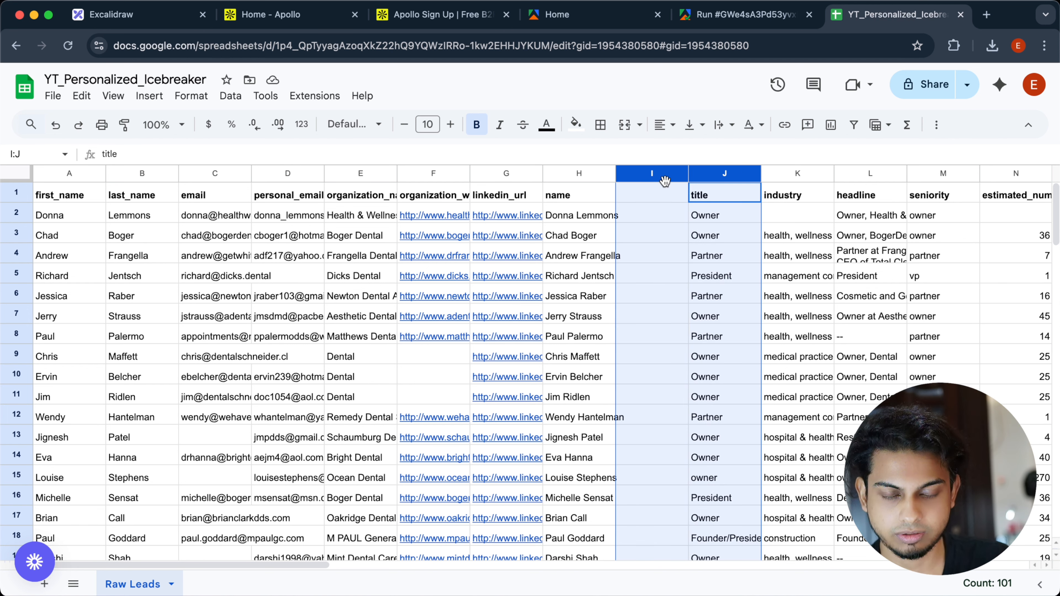
{"action": "right_click", "coordinate": [658, 202]}
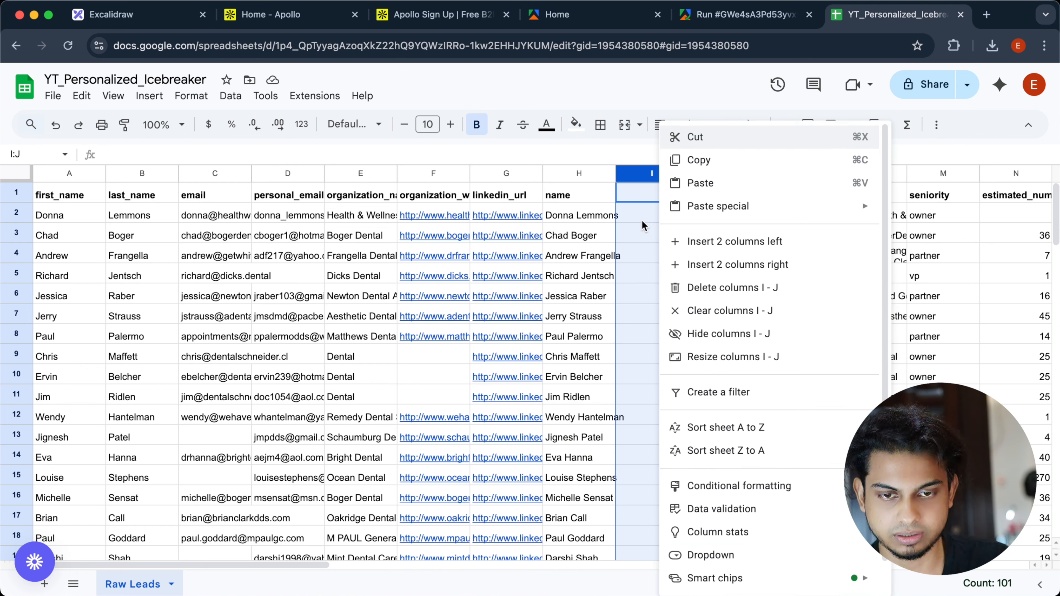
{"action": "left_click", "coordinate": [631, 218]}
{"action": "left_click", "coordinate": [632, 166]}
{"action": "right_click", "coordinate": [633, 167]}
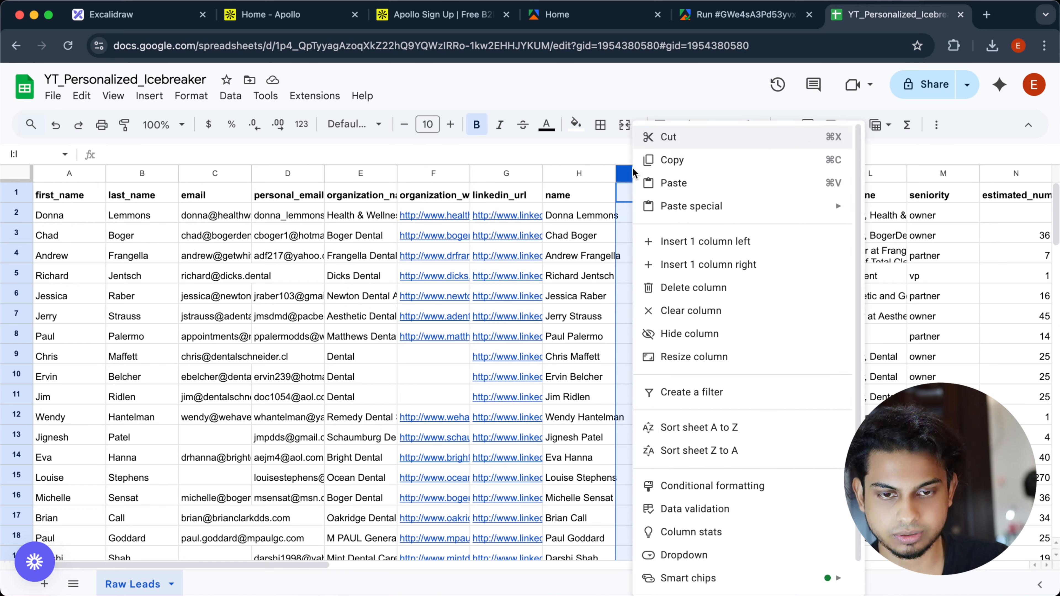
{"action": "left_click", "coordinate": [672, 288]}
Step: Delete the empty columns Q and R between country and the organization annual revenue column
{"action": "scroll", "coordinate": [769, 214], "scroll_direction": "right", "scroll_amount": 3}
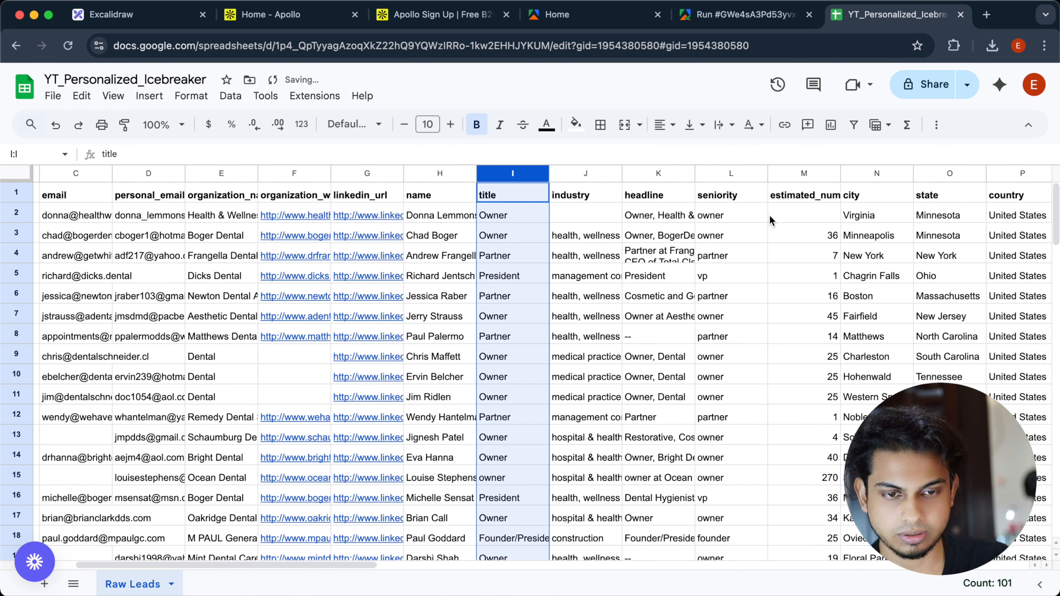
{"action": "scroll", "coordinate": [769, 215], "scroll_direction": "right", "scroll_amount": 2}
{"action": "left_click", "coordinate": [702, 172]}
{"action": "scroll", "coordinate": [703, 169], "scroll_direction": "right", "scroll_amount": 4}
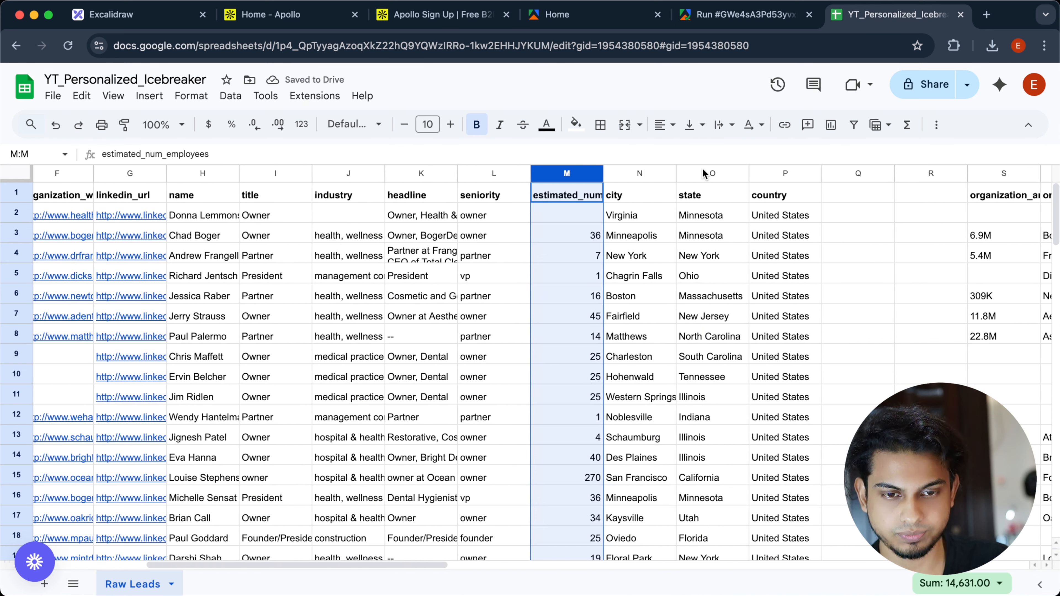
{"action": "left_click", "coordinate": [702, 172]}
{"action": "left_click", "coordinate": [786, 172], "text": "shift"}
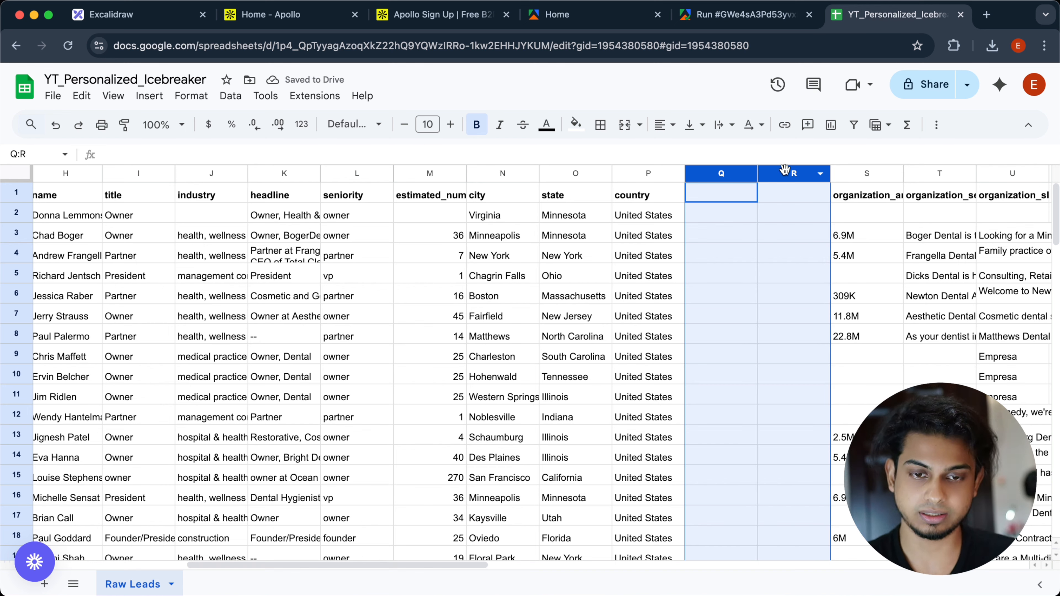
{"action": "right_click", "coordinate": [734, 184]}
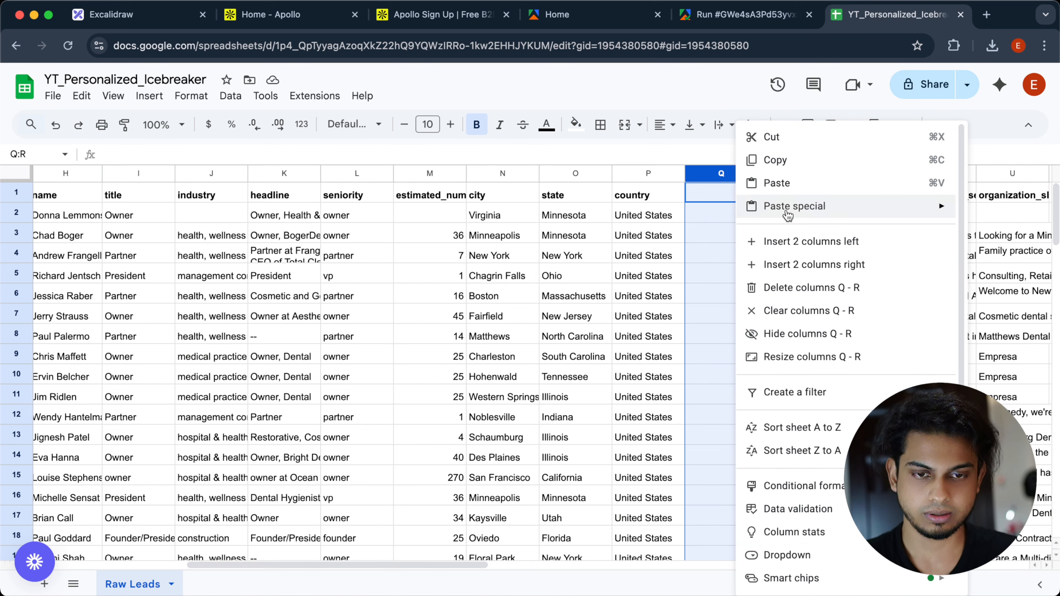
{"action": "left_click", "coordinate": [791, 288]}
Step: Delete the empty columns W and X between the keywords and id columns
{"action": "scroll", "coordinate": [791, 284], "scroll_direction": "right", "scroll_amount": 8}
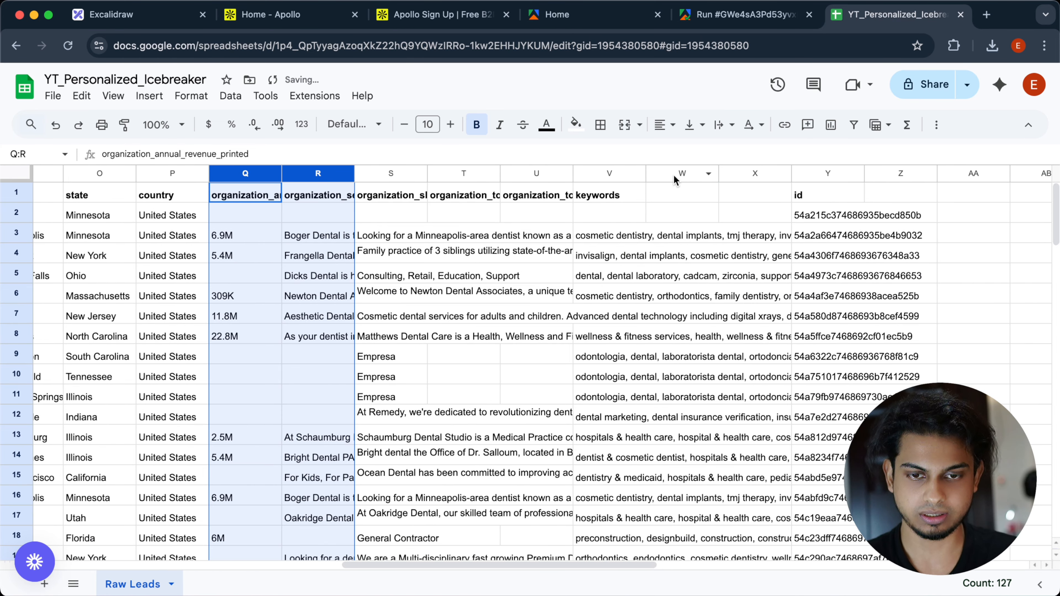
{"action": "left_click_drag", "start_coordinate": [681, 174], "coordinate": [783, 178]}
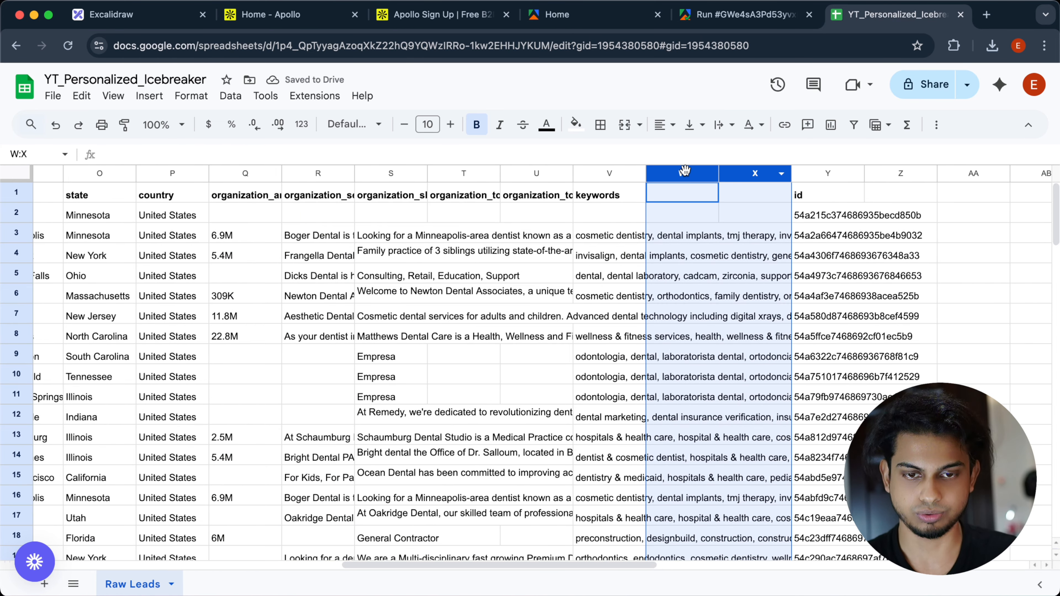
{"action": "right_click", "coordinate": [684, 172]}
{"action": "left_click", "coordinate": [736, 287]}
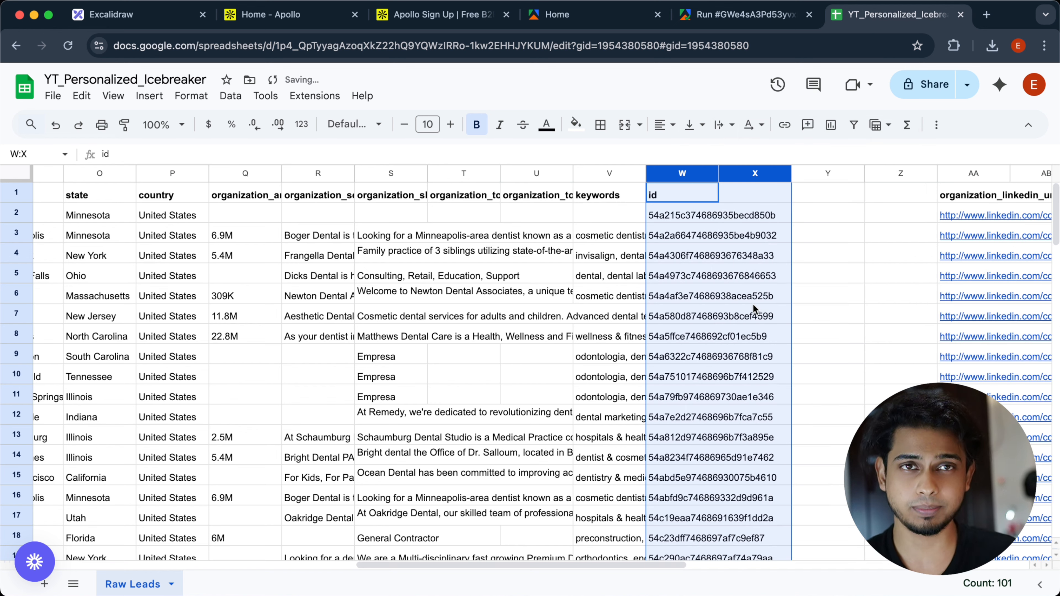
Step: Delete the three empty columns X to Z between id and organization_linkedin_url
{"action": "scroll", "coordinate": [759, 305], "scroll_direction": "right", "scroll_amount": 3}
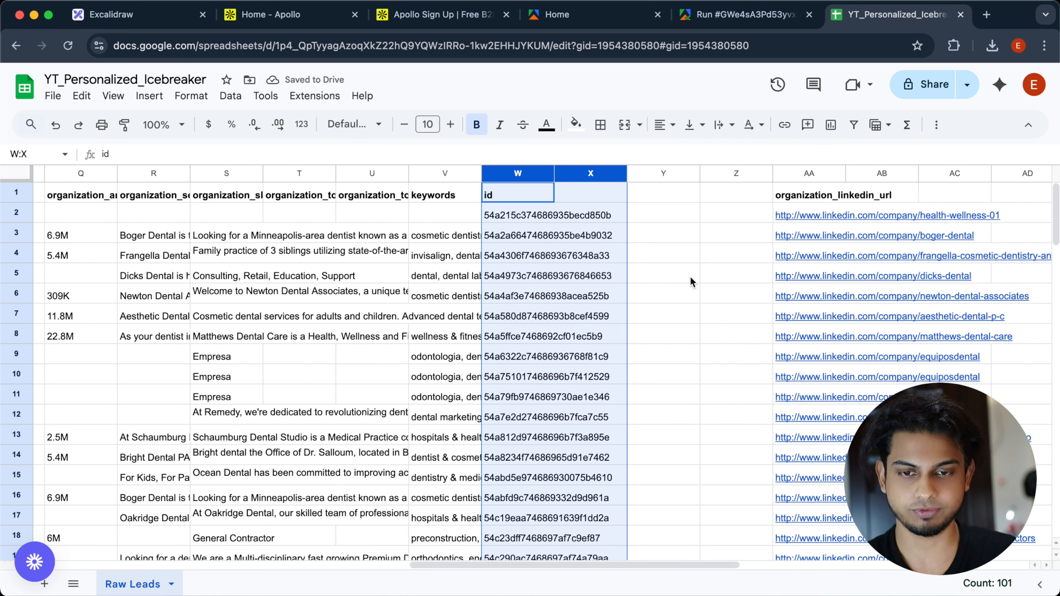
{"action": "left_click", "coordinate": [602, 223]}
{"action": "left_click_drag", "start_coordinate": [543, 171], "coordinate": [701, 169]}
{"action": "right_click", "coordinate": [559, 178]}
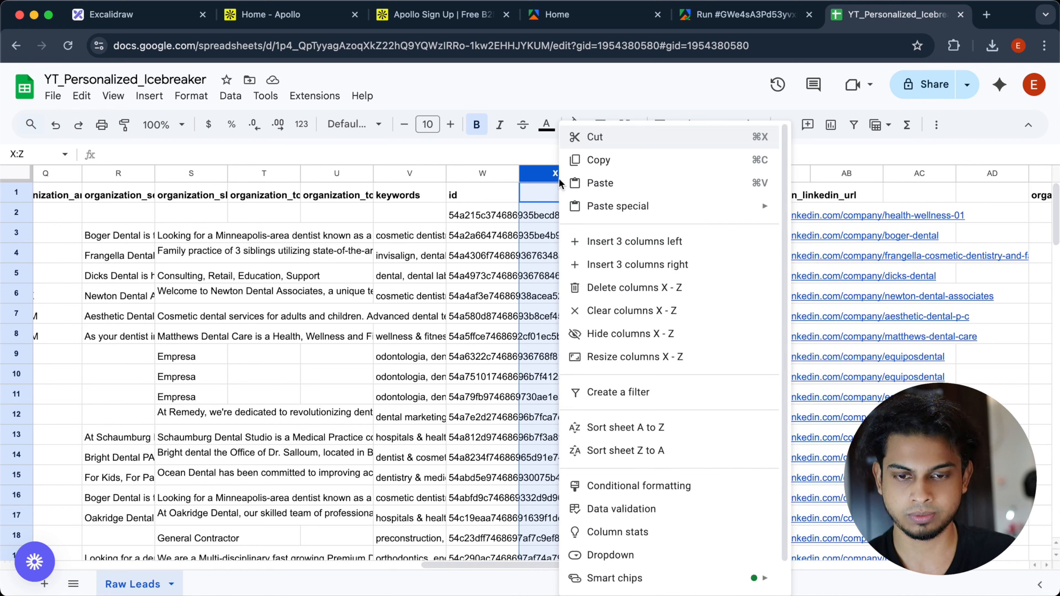
{"action": "left_click", "coordinate": [591, 288]}
Step: Delete the empty columns Z and AA between organization_linkedin_url and organization_founded_year
{"action": "scroll", "coordinate": [684, 267], "scroll_direction": "right", "scroll_amount": 5}
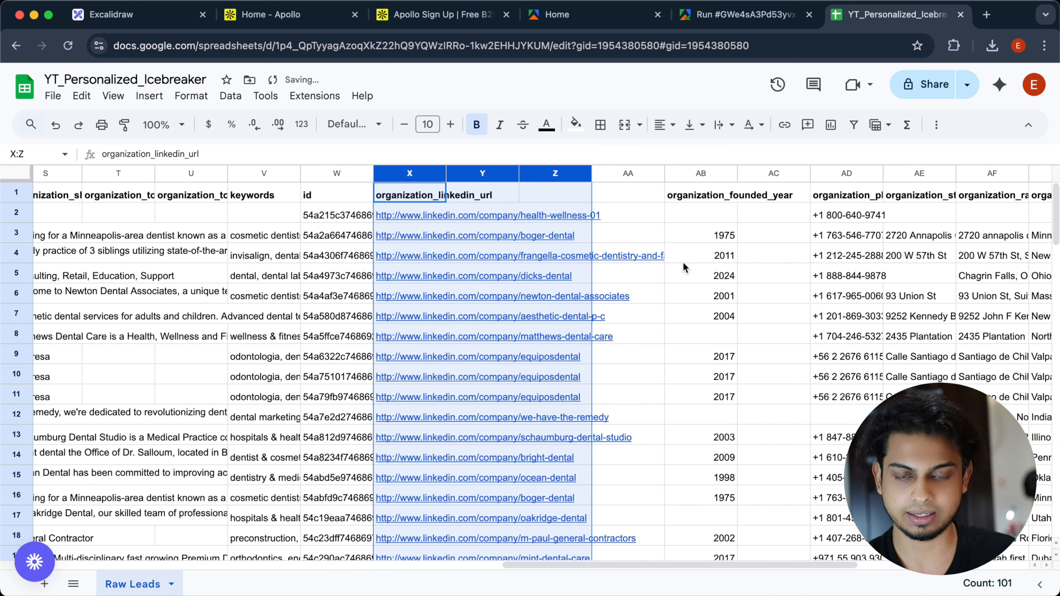
{"action": "left_click", "coordinate": [588, 173]}
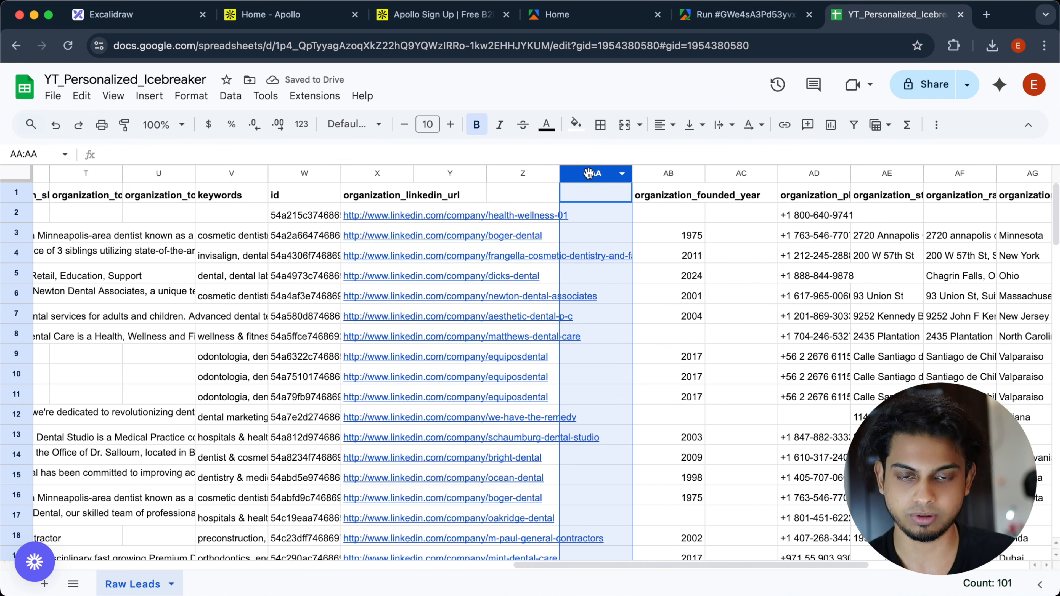
{"action": "left_click", "coordinate": [521, 174], "text": "shift"}
{"action": "right_click", "coordinate": [522, 173]}
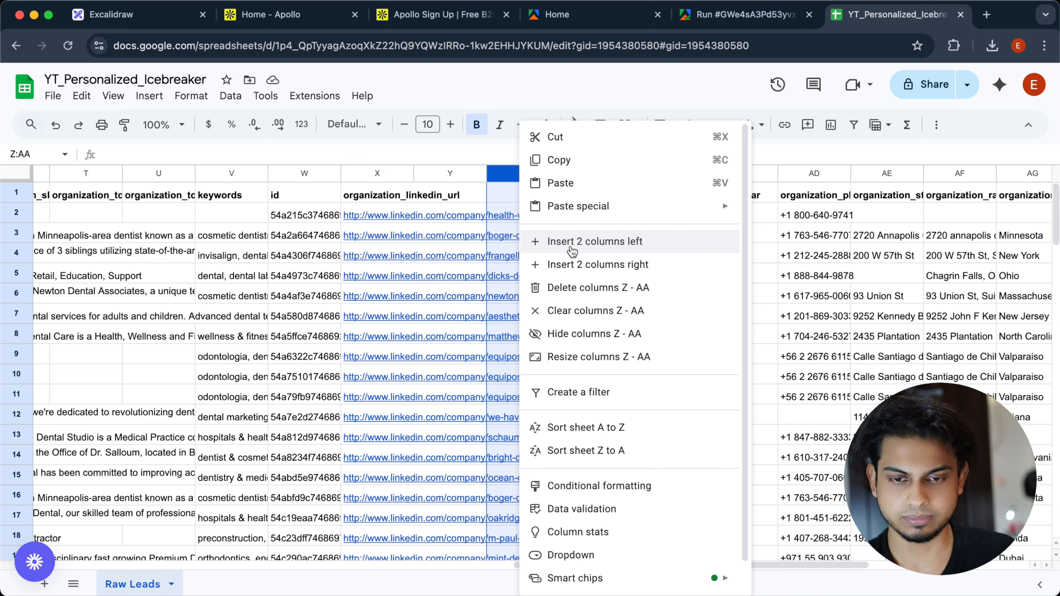
{"action": "left_click", "coordinate": [585, 288]}
Step: Delete the empty column AA between organization_founded_year and the organization phone column
{"action": "scroll", "coordinate": [710, 268], "scroll_direction": "right", "scroll_amount": 5}
{"action": "scroll", "coordinate": [709, 267], "scroll_direction": "right", "scroll_amount": 2}
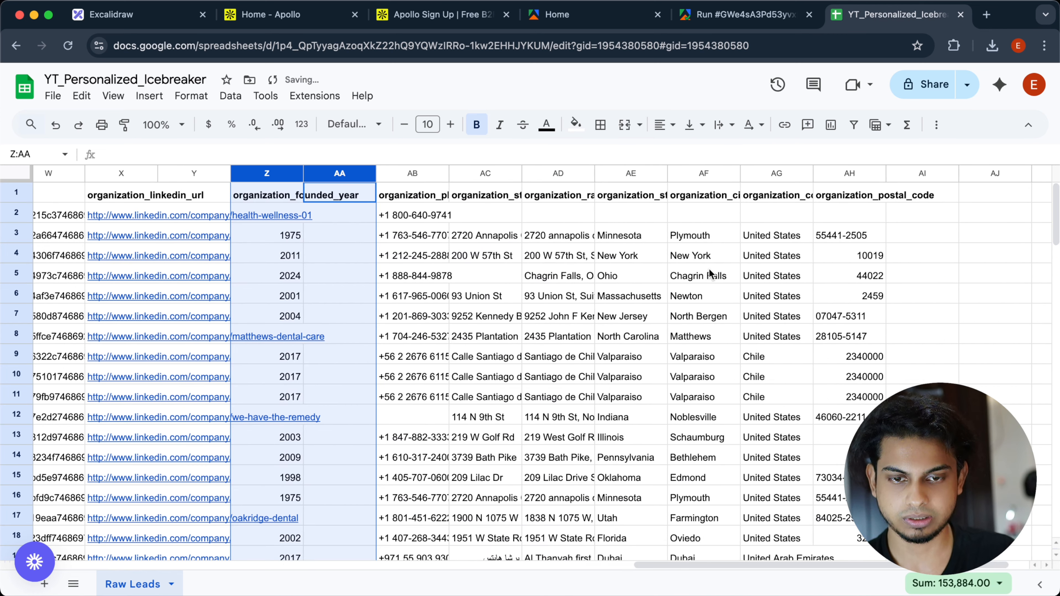
{"action": "scroll", "coordinate": [710, 268], "scroll_direction": "left", "scroll_amount": 8}
{"action": "left_click", "coordinate": [710, 268]}
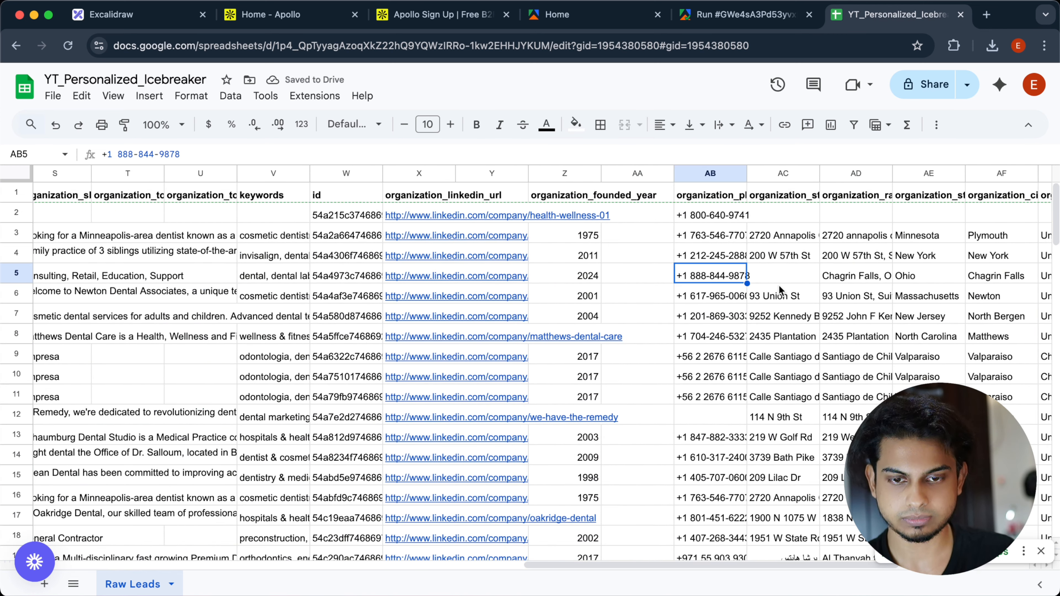
{"action": "scroll", "coordinate": [652, 340], "scroll_direction": "down", "scroll_amount": 5}
{"action": "scroll", "coordinate": [652, 341], "scroll_direction": "up", "scroll_amount": 5}
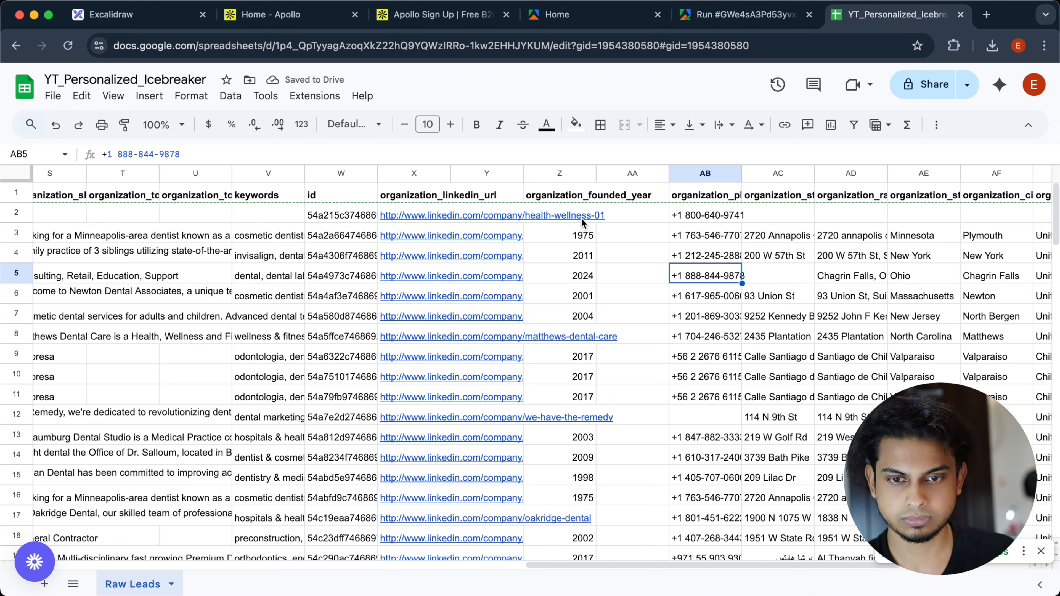
{"action": "left_click", "coordinate": [574, 195]}
{"action": "left_click", "coordinate": [632, 177]}
{"action": "right_click", "coordinate": [631, 177]}
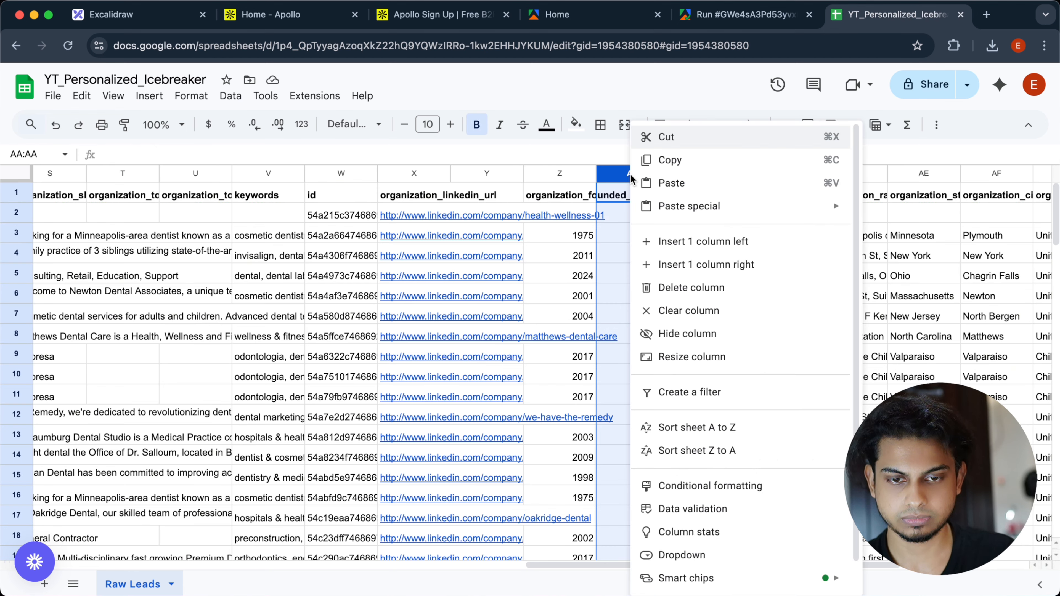
{"action": "left_click", "coordinate": [671, 284]}
{"action": "left_click", "coordinate": [632, 293]}
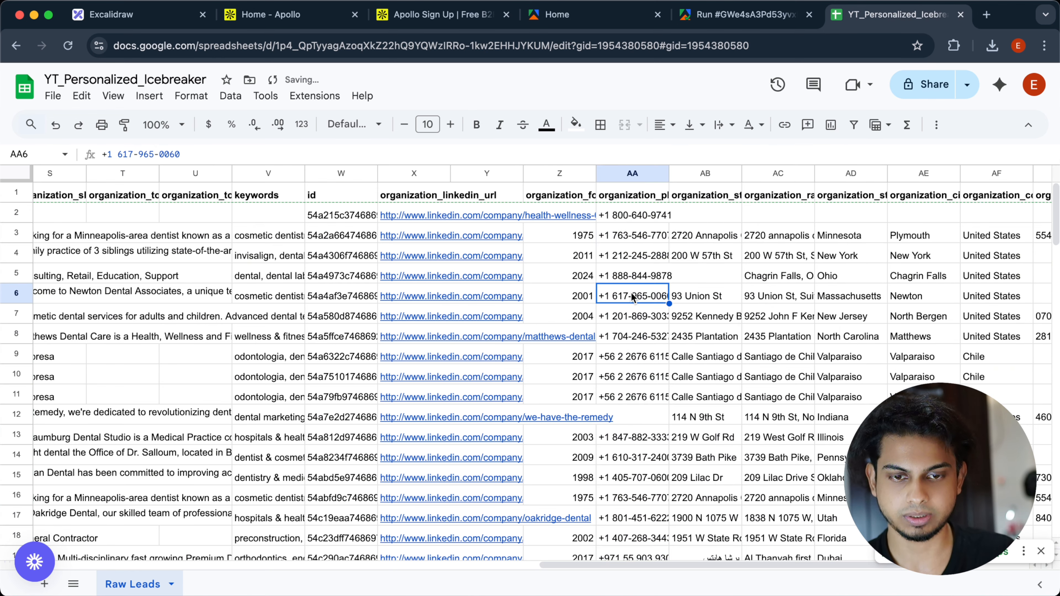
Step: Add a "status" header in cell AH1, directly after the organization_postal_code column
{"action": "scroll", "coordinate": [459, 308], "scroll_direction": "left", "scroll_amount": 15}
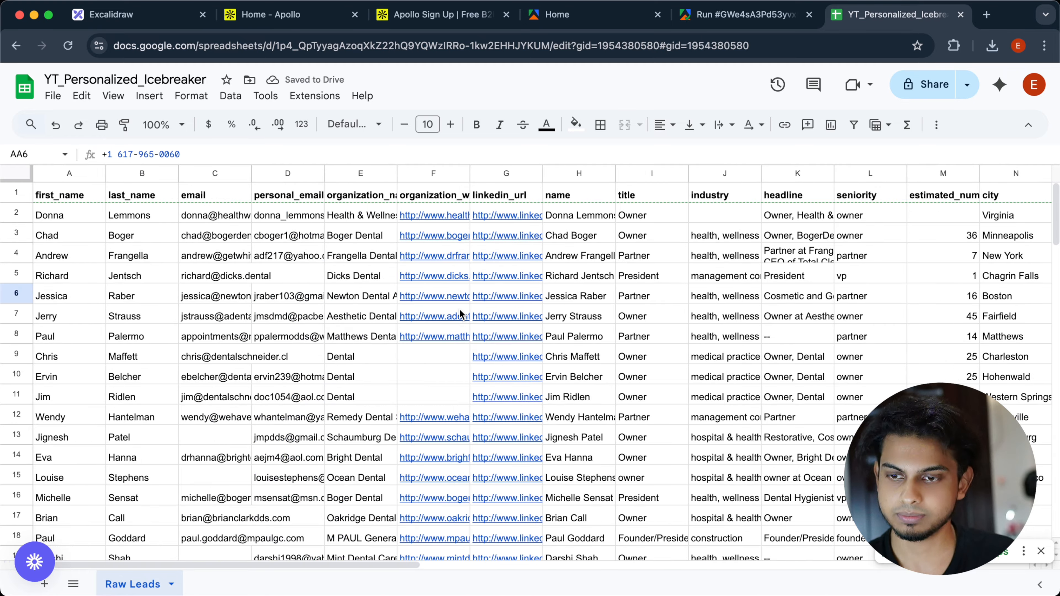
{"action": "scroll", "coordinate": [458, 308], "scroll_direction": "right", "scroll_amount": 5}
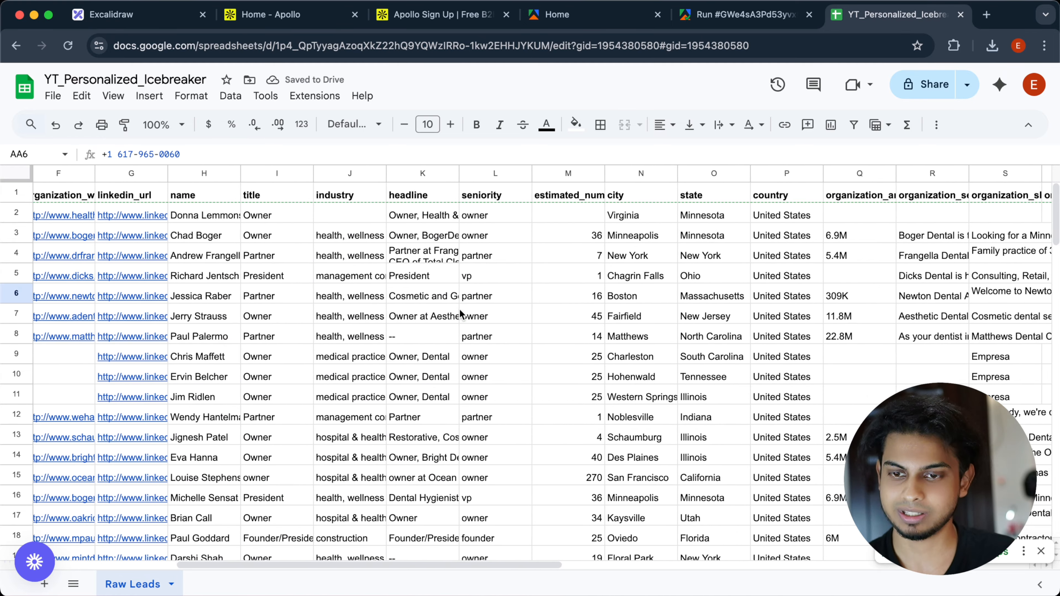
{"action": "scroll", "coordinate": [458, 309], "scroll_direction": "left", "scroll_amount": 5}
{"action": "scroll", "coordinate": [458, 308], "scroll_direction": "right", "scroll_amount": 15}
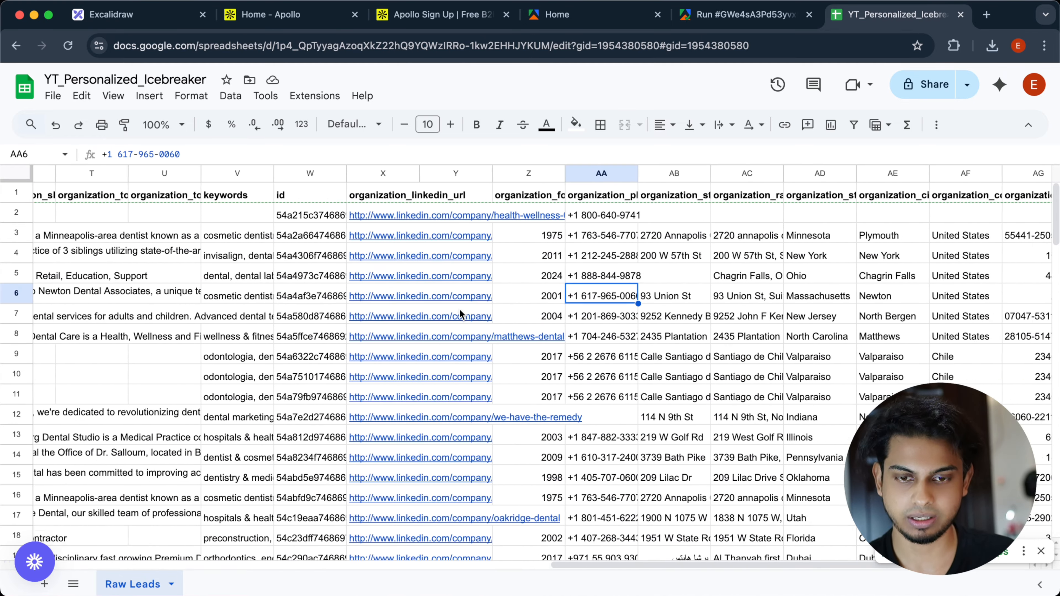
{"action": "scroll", "coordinate": [458, 308], "scroll_direction": "left", "scroll_amount": 10}
{"action": "scroll", "coordinate": [458, 309], "scroll_direction": "right", "scroll_amount": 15}
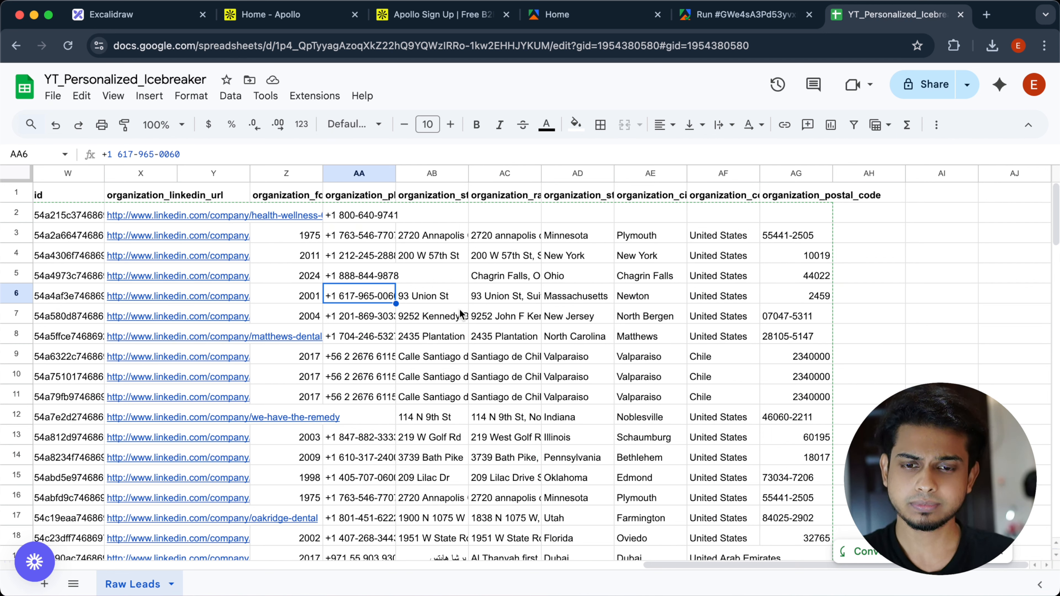
{"action": "left_click", "coordinate": [864, 196]}
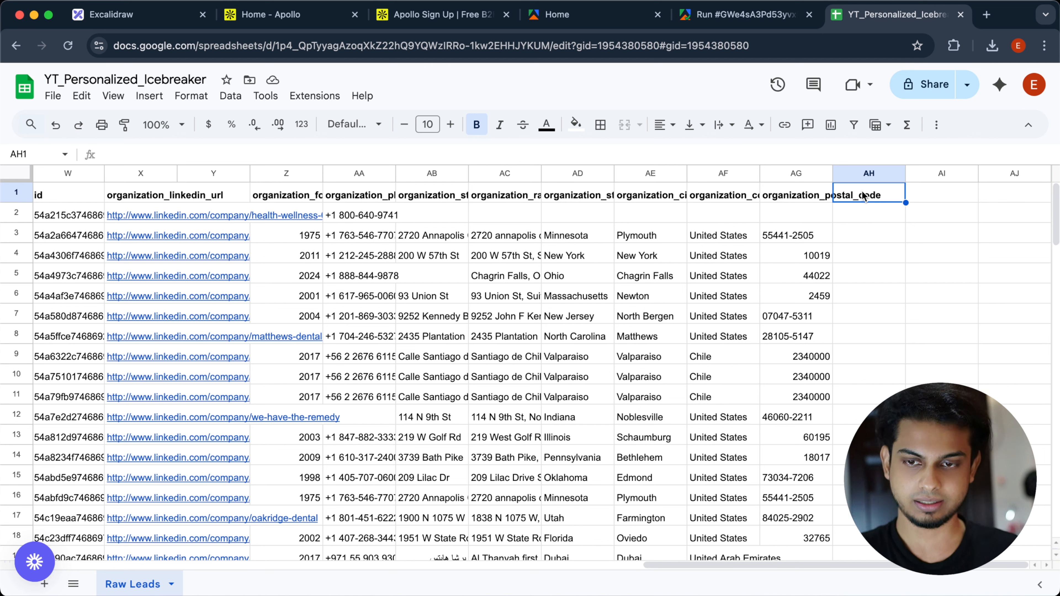
{"action": "double_click", "coordinate": [863, 195]}
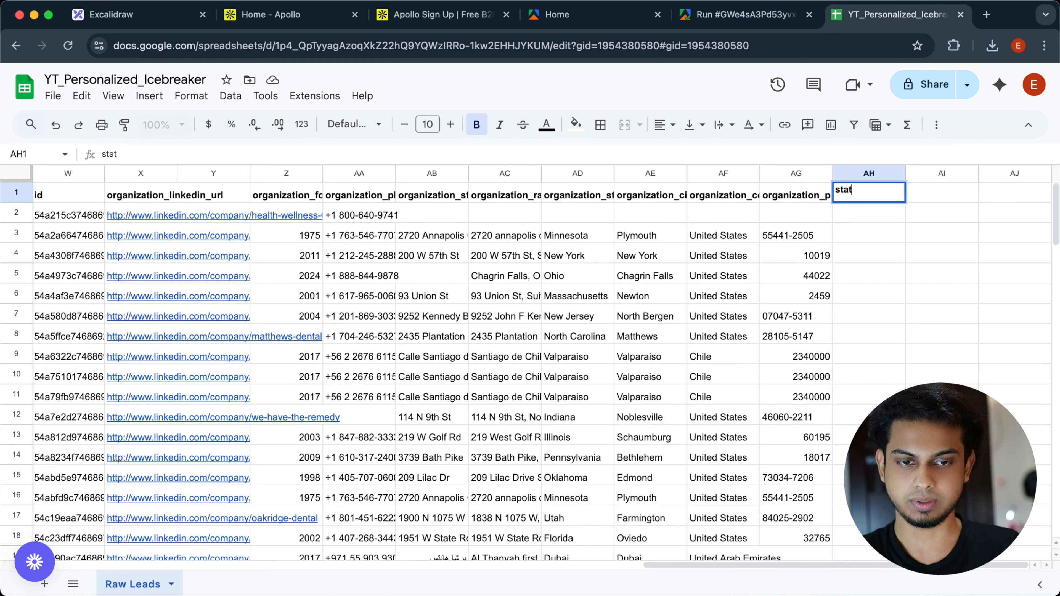
{"action": "type", "text": "statt"}
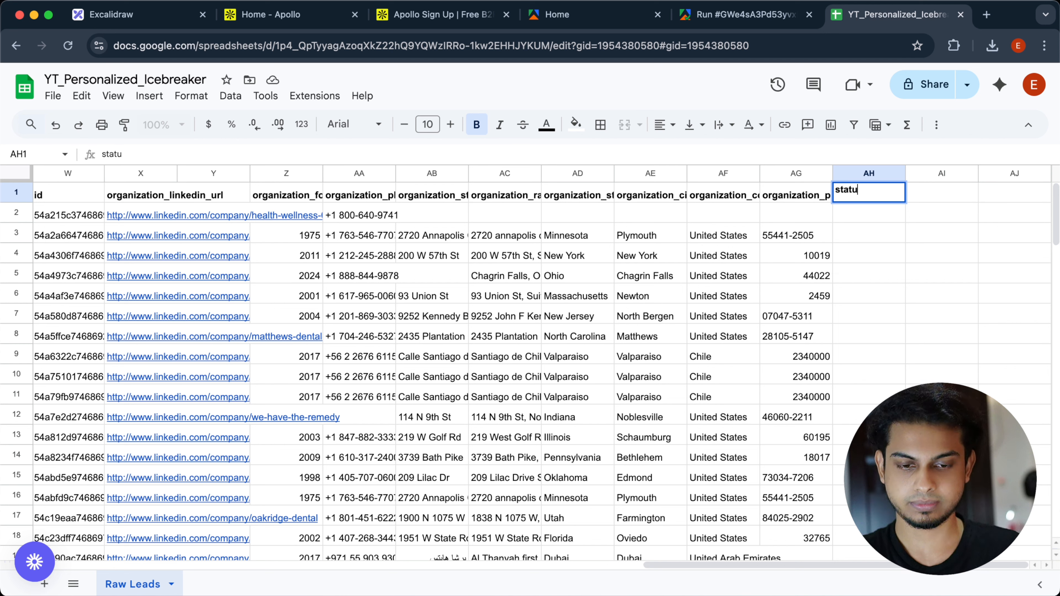
{"action": "left_click", "coordinate": [876, 225]}
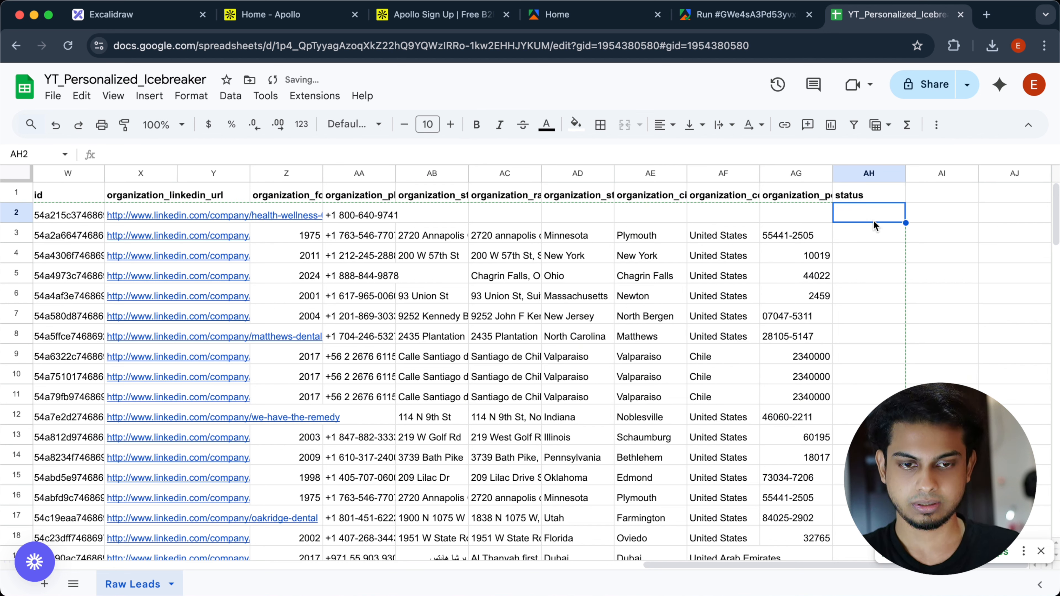
Step: Enter "un-enriched" as the status of the first lead in cell AH2
{"action": "double_click", "coordinate": [853, 212]}
{"action": "type", "text": "un"}
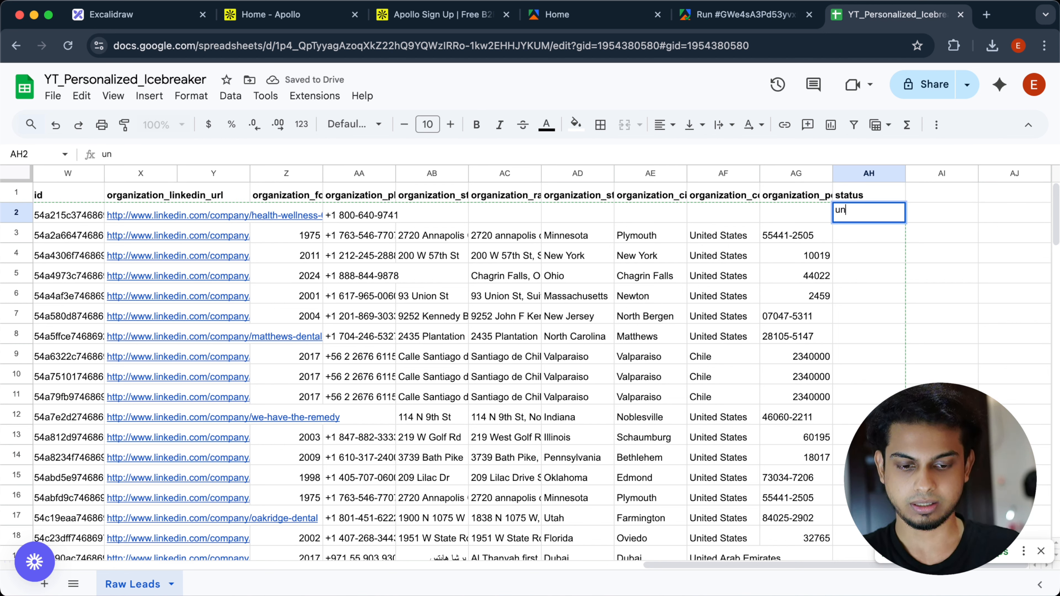
{"action": "type", "text": "-enriched"}
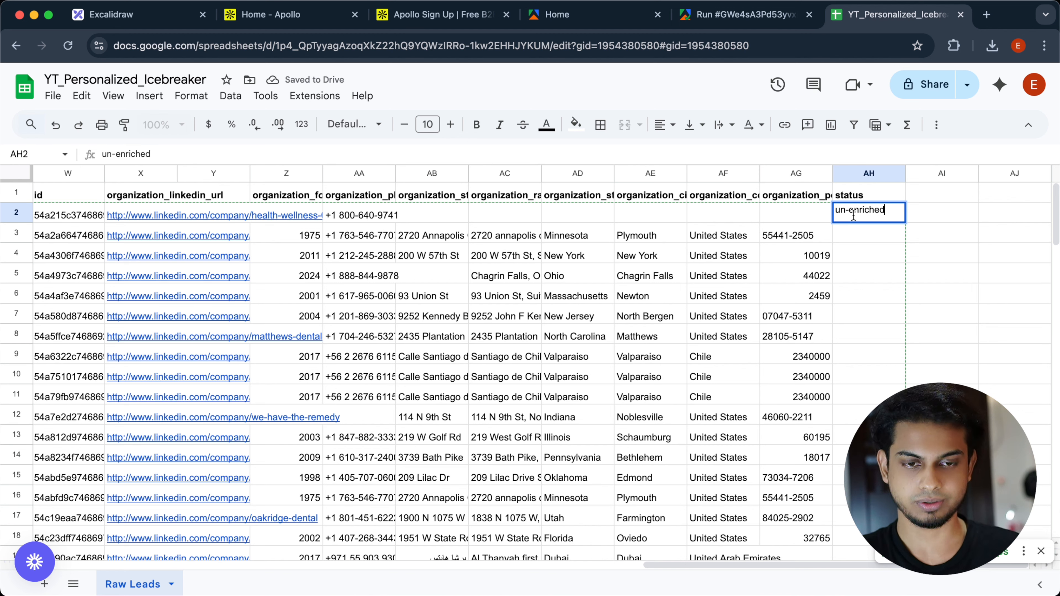
{"action": "key", "text": "Return"}
Step: Fill the "un-enriched" status from AH2 down the column to the last lead in row 101
{"action": "left_click", "coordinate": [891, 205]}
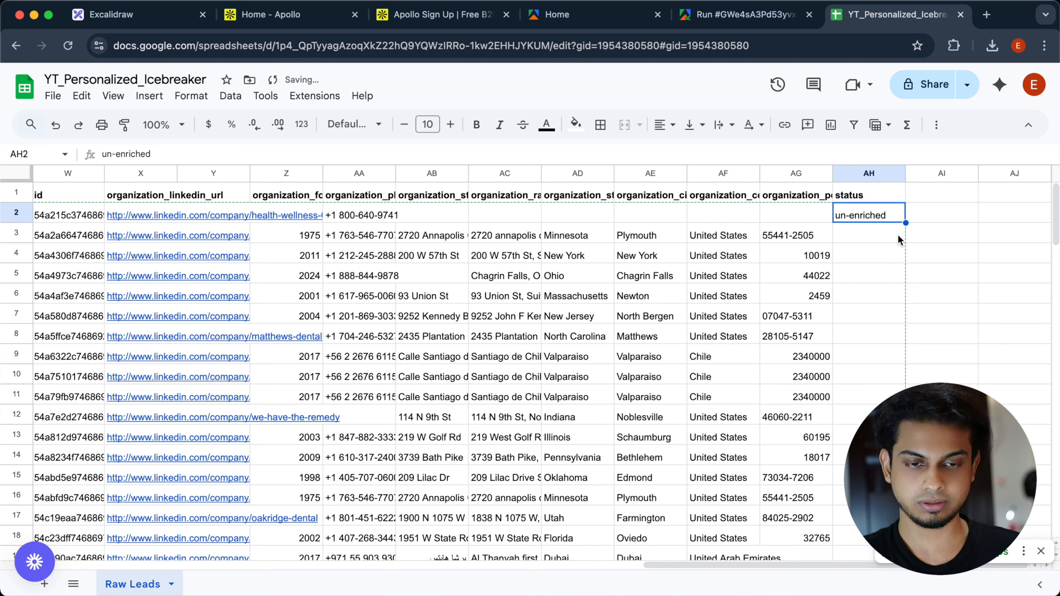
{"action": "left_click_drag", "start_coordinate": [905, 222], "coordinate": [904, 561]}
{"action": "scroll", "coordinate": [904, 436], "scroll_direction": "down", "scroll_amount": 14}
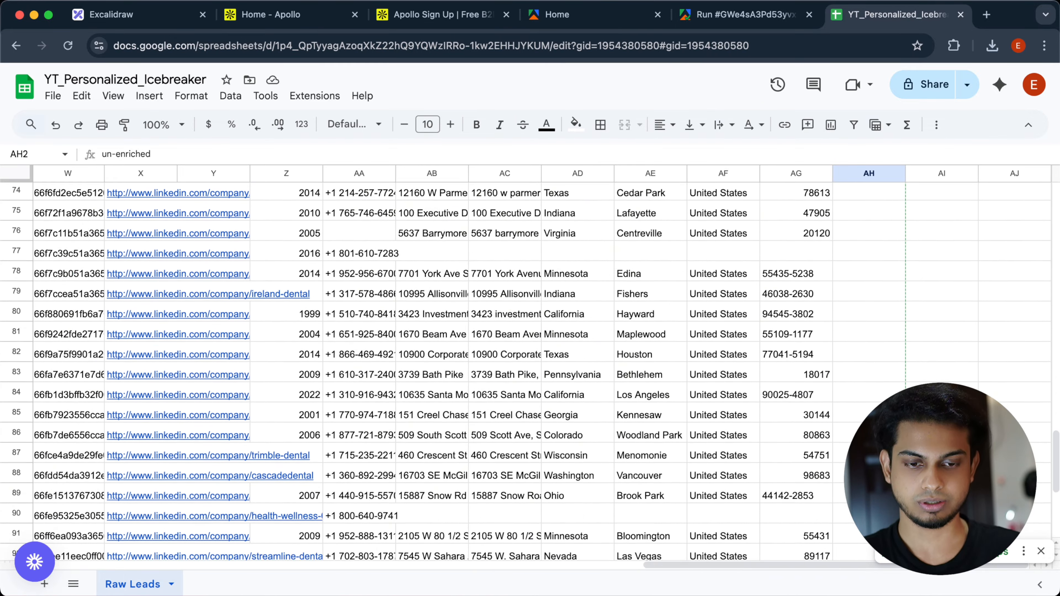
{"action": "left_click_drag", "start_coordinate": [877, 481], "coordinate": [877, 480]}
{"action": "scroll", "coordinate": [826, 331], "scroll_direction": "up", "scroll_amount": 20}
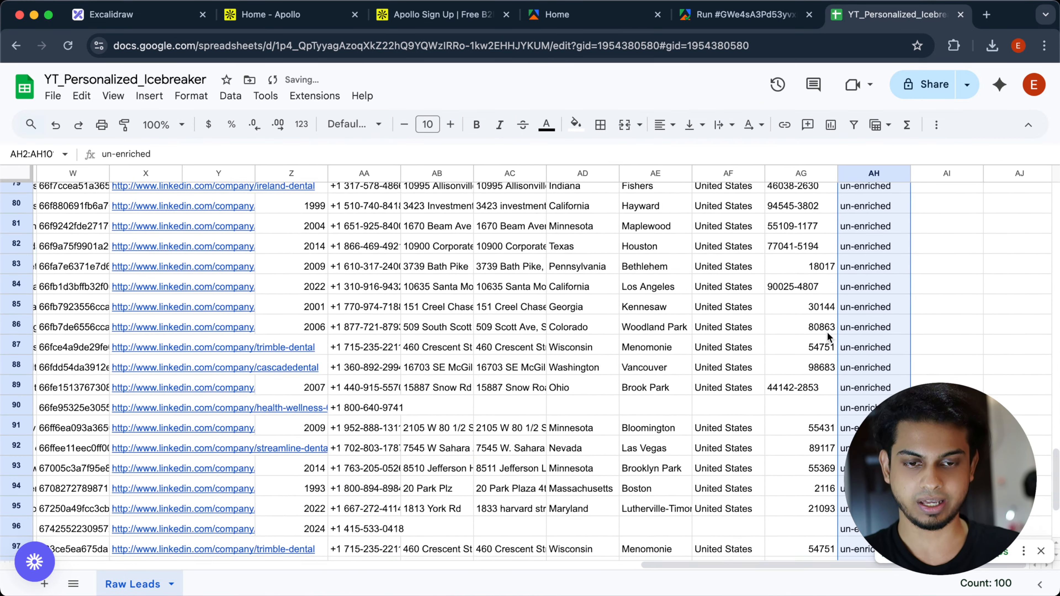
{"action": "left_click", "coordinate": [723, 343]}
Step: Review the cleaned leads down to the last row, check the lead total in Apollo's people search, and return to the spreadsheet
{"action": "scroll", "coordinate": [724, 343], "scroll_direction": "left", "scroll_amount": 15}
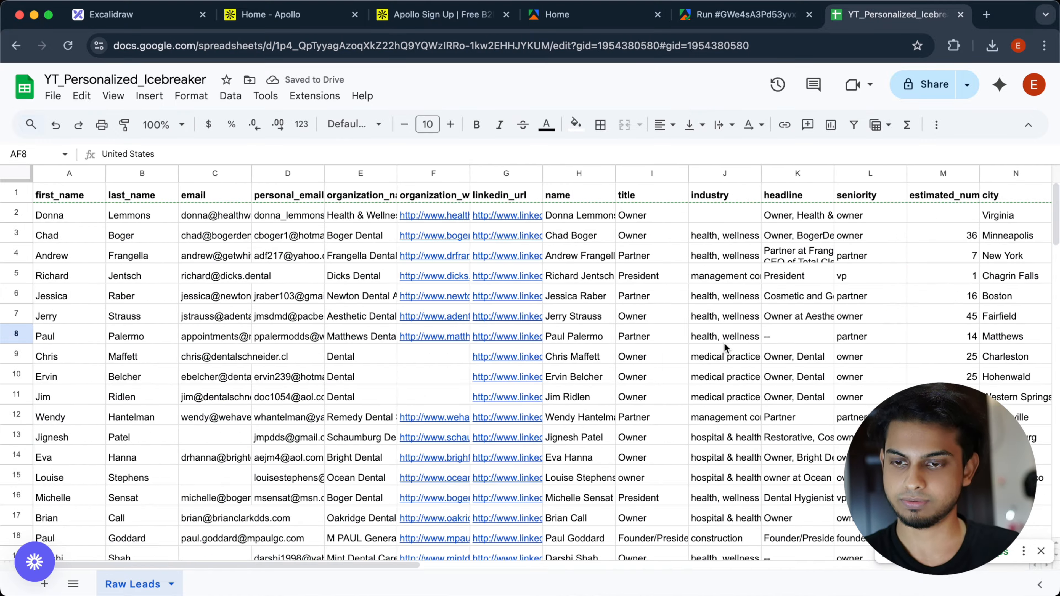
{"action": "scroll", "coordinate": [609, 353], "scroll_direction": "right", "scroll_amount": 1}
{"action": "scroll", "coordinate": [609, 353], "scroll_direction": "right", "scroll_amount": 15}
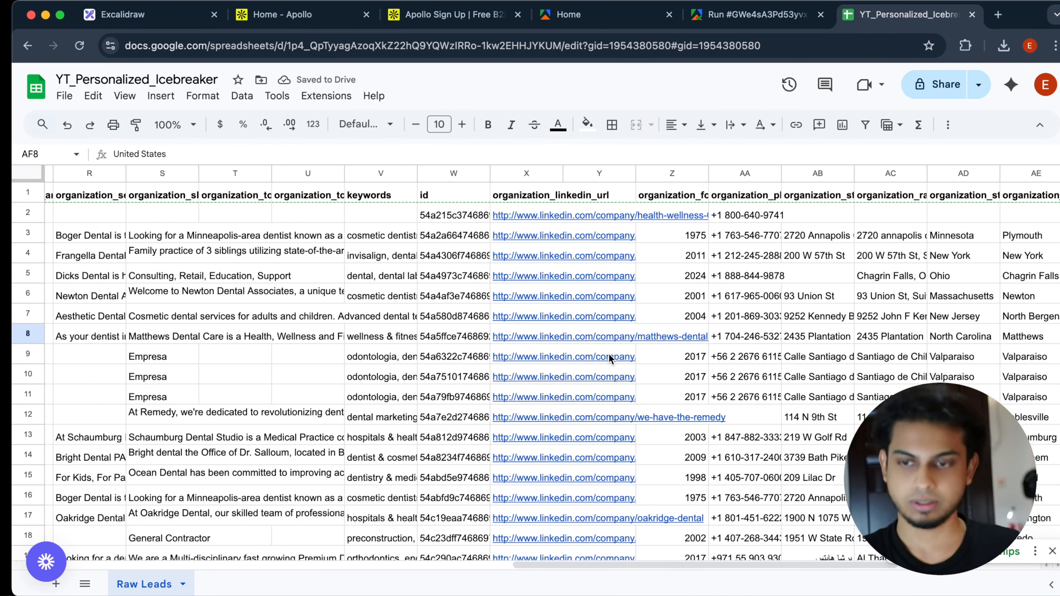
{"action": "scroll", "coordinate": [609, 352], "scroll_direction": "down", "scroll_amount": 10}
{"action": "scroll", "coordinate": [604, 355], "scroll_direction": "down", "scroll_amount": 20}
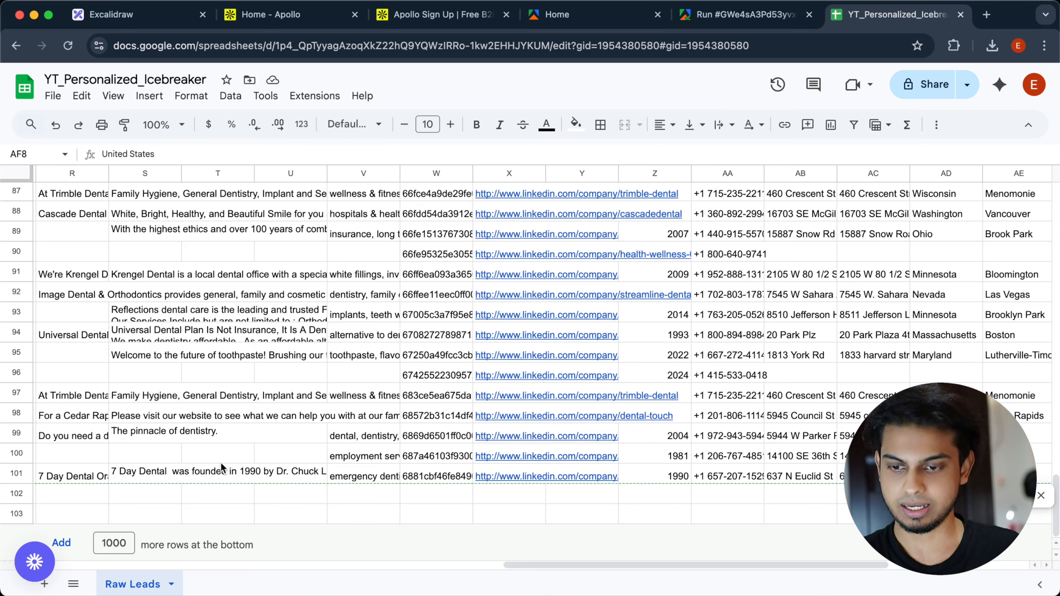
{"action": "scroll", "coordinate": [430, 391], "scroll_direction": "left", "scroll_amount": 10}
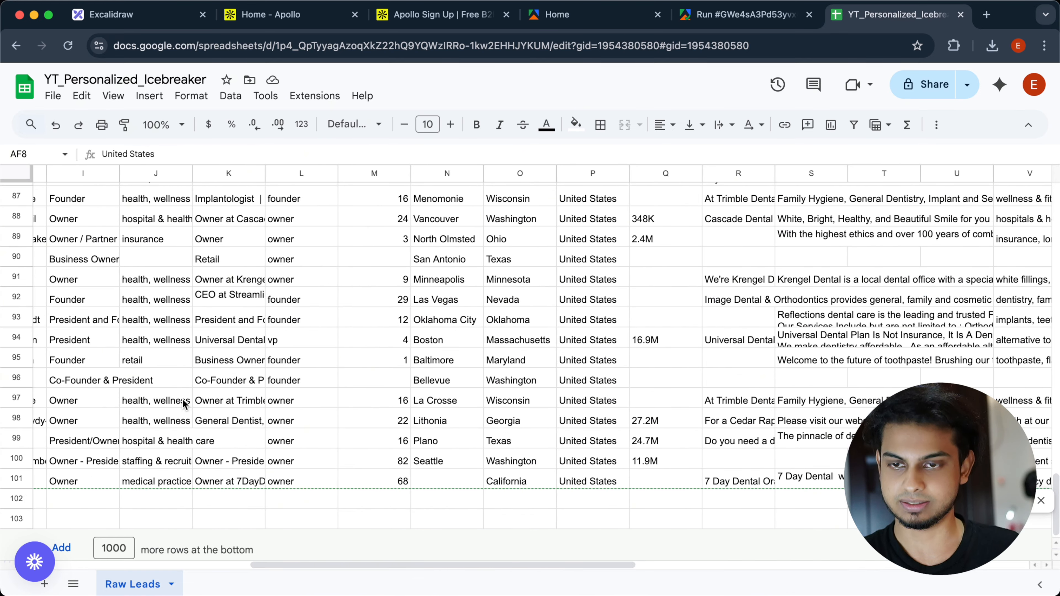
{"action": "scroll", "coordinate": [183, 403], "scroll_direction": "up", "scroll_amount": 10}
{"action": "left_click", "coordinate": [320, 19]}
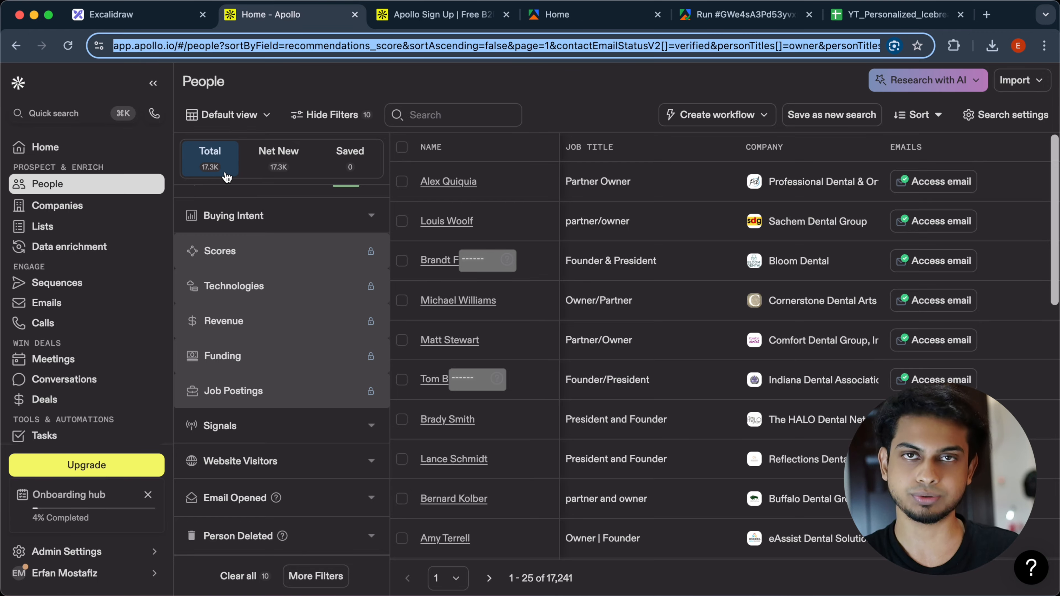
{"action": "left_click", "coordinate": [897, 14]}
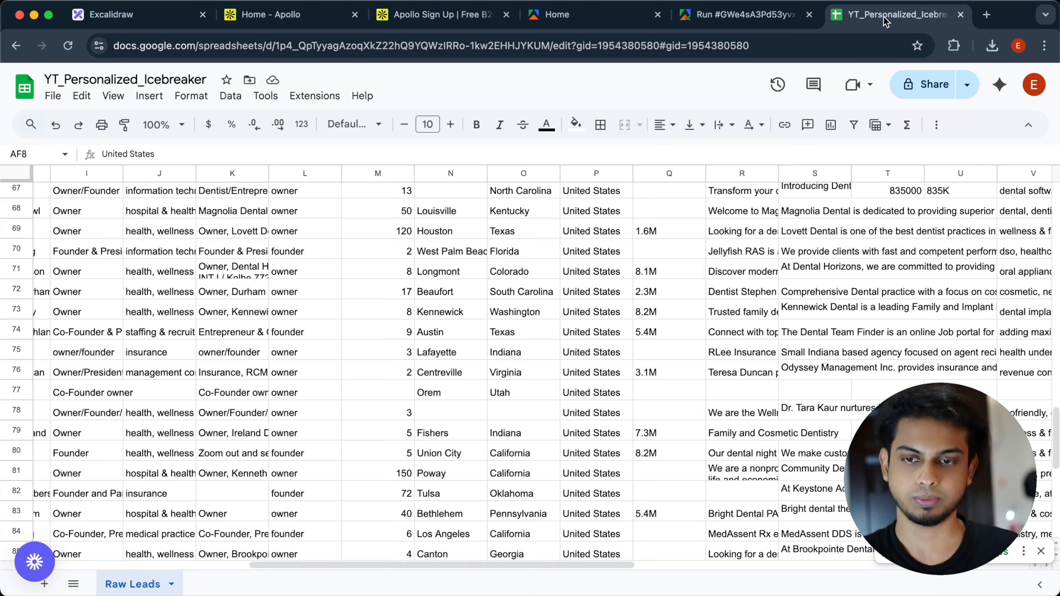
Step: Examine the Raw Leads rows from first to last and the columns from first_name through status
{"action": "scroll", "coordinate": [522, 341], "scroll_direction": "up", "scroll_amount": 10}
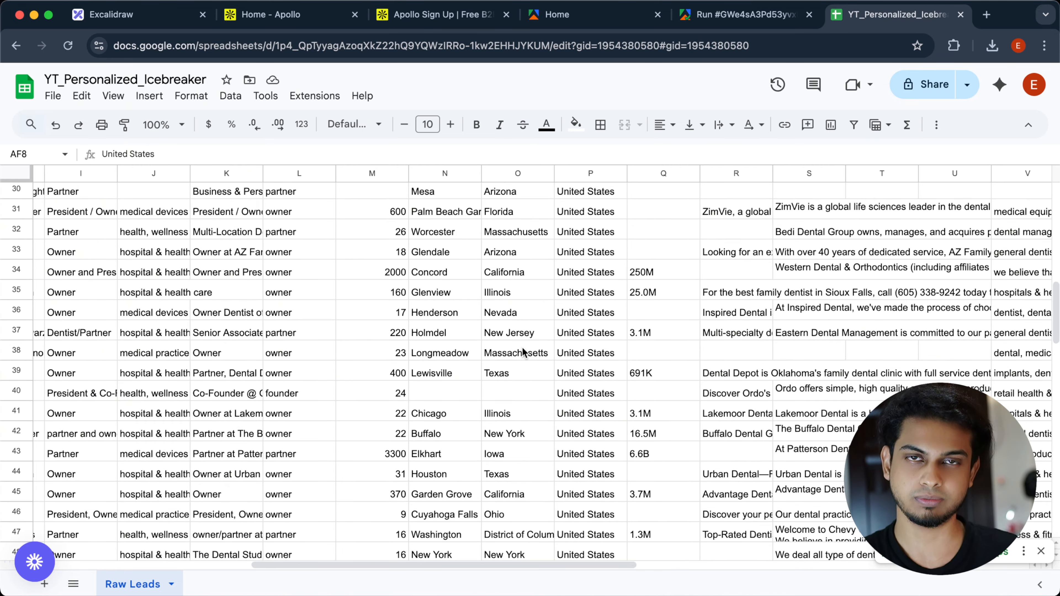
{"action": "scroll", "coordinate": [522, 349], "scroll_direction": "left", "scroll_amount": 5}
{"action": "scroll", "coordinate": [522, 348], "scroll_direction": "up", "scroll_amount": 10}
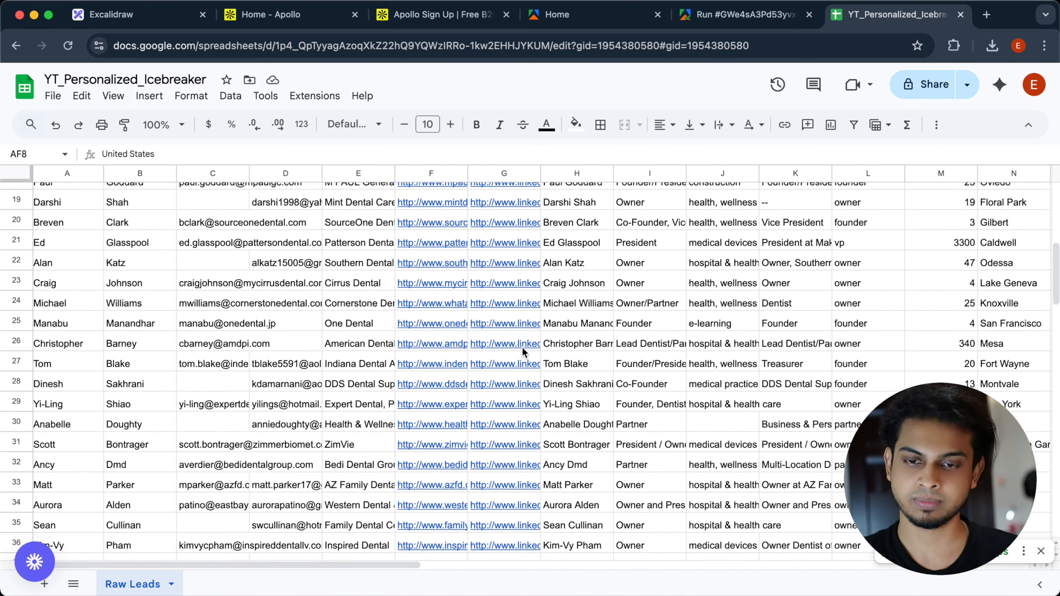
{"action": "scroll", "coordinate": [522, 346], "scroll_direction": "down", "scroll_amount": 15}
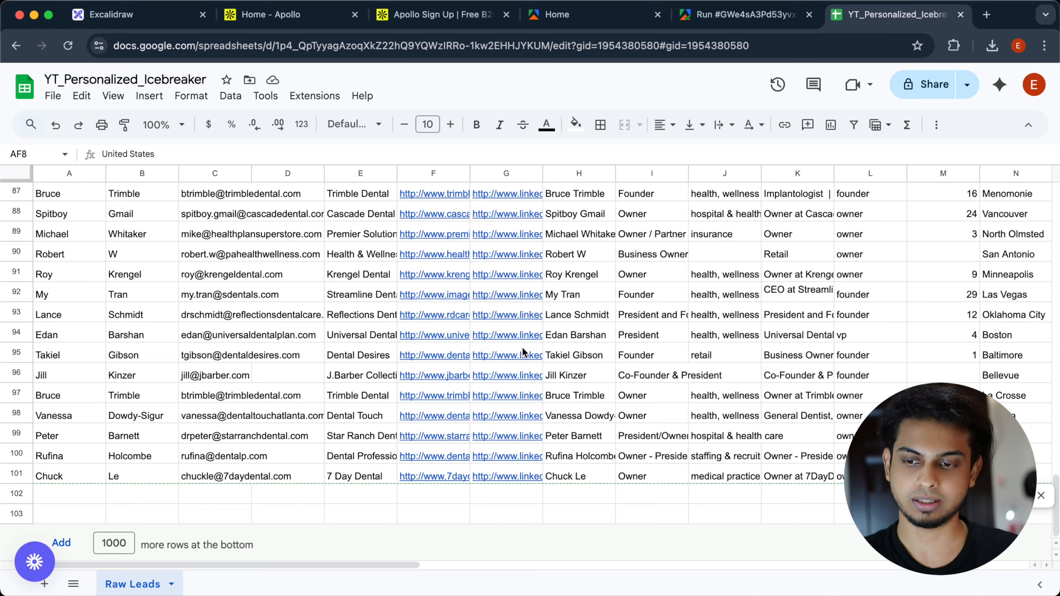
{"action": "scroll", "coordinate": [522, 346], "scroll_direction": "up", "scroll_amount": 10}
{"action": "scroll", "coordinate": [522, 346], "scroll_direction": "right", "scroll_amount": 1}
{"action": "scroll", "coordinate": [522, 346], "scroll_direction": "up", "scroll_amount": 10}
{"action": "scroll", "coordinate": [522, 346], "scroll_direction": "right", "scroll_amount": 15}
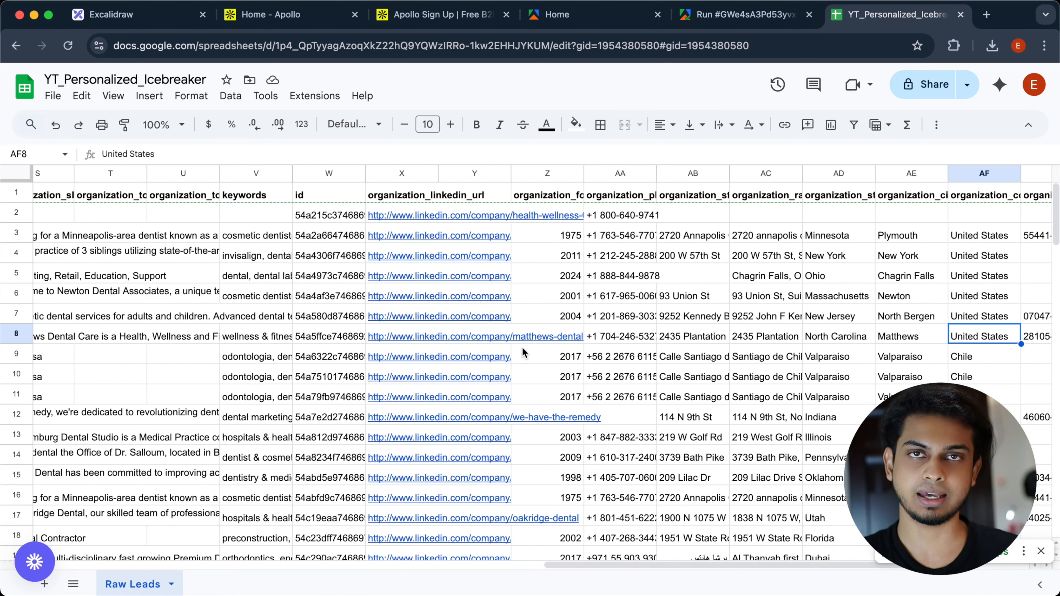
{"action": "scroll", "coordinate": [522, 346], "scroll_direction": "right", "scroll_amount": 3}
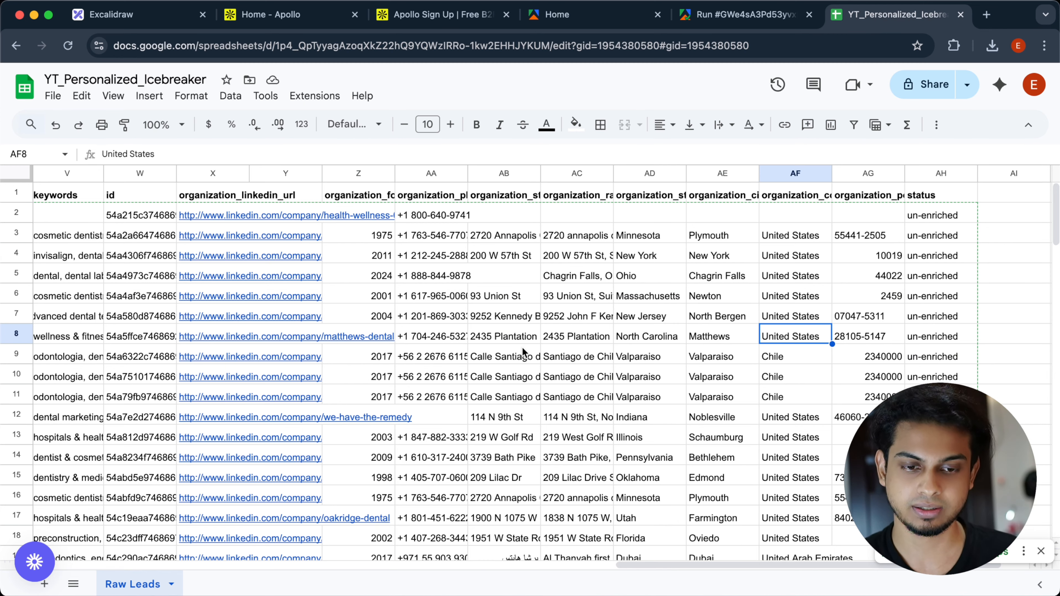
{"action": "scroll", "coordinate": [522, 346], "scroll_direction": "left", "scroll_amount": 10}
{"action": "scroll", "coordinate": [522, 346], "scroll_direction": "right", "scroll_amount": 9}
{"action": "scroll", "coordinate": [522, 346], "scroll_direction": "left", "scroll_amount": 10}
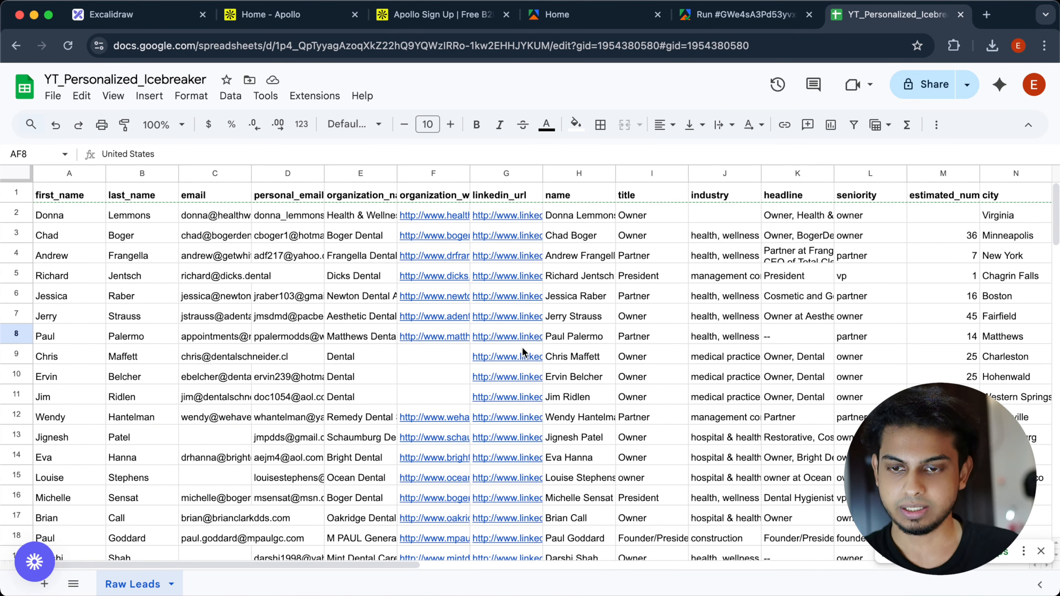
{"action": "left_click", "coordinate": [676, 231]}
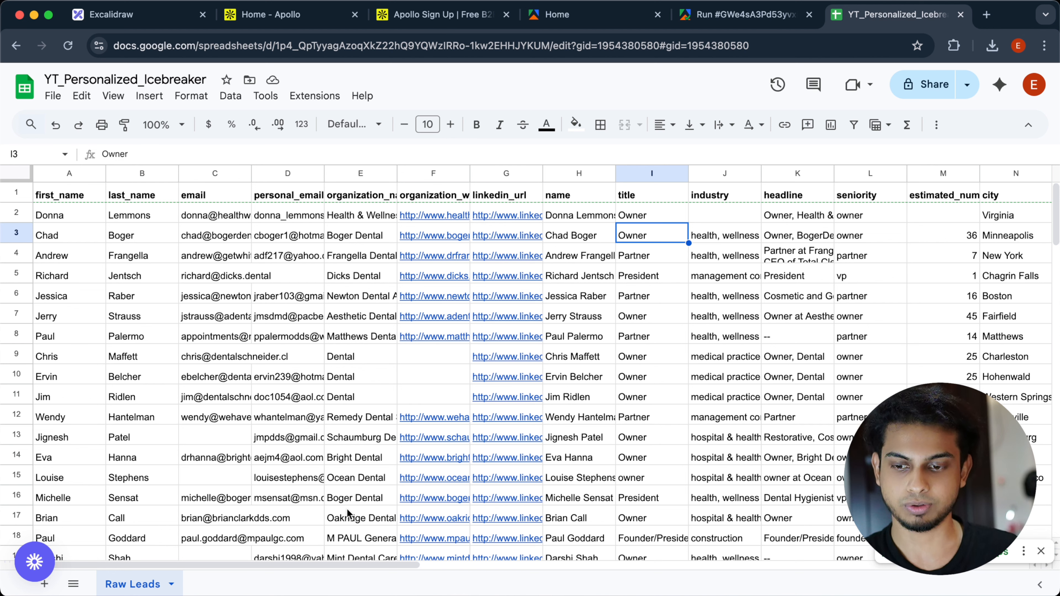
{"action": "right_click", "coordinate": [155, 584]}
{"action": "left_click", "coordinate": [233, 587]}
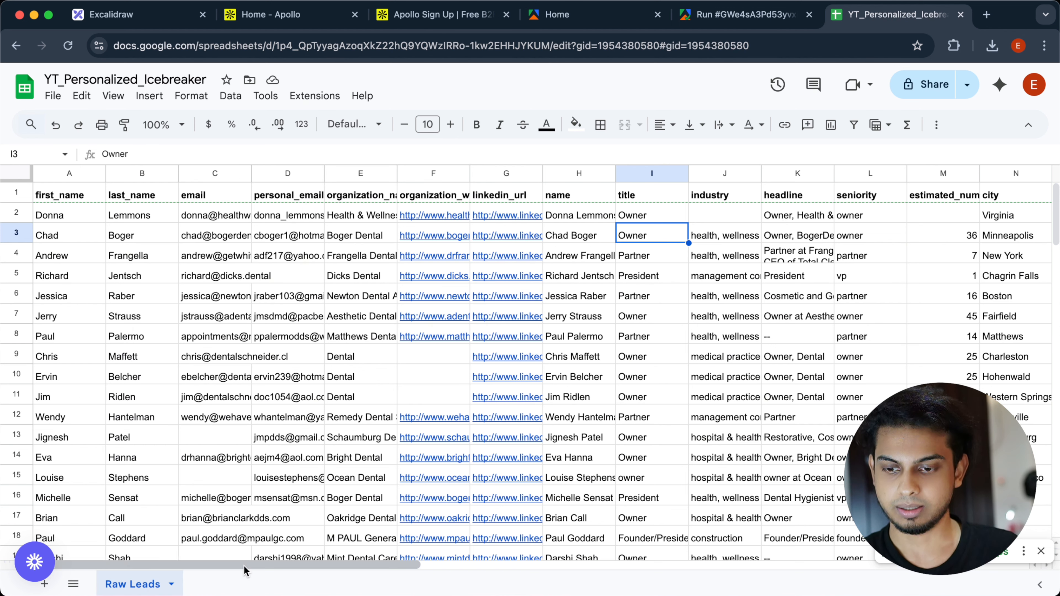
Step: Add a new sheet to the spreadsheet and name it "Enriched Leads"
{"action": "left_click", "coordinate": [45, 585]}
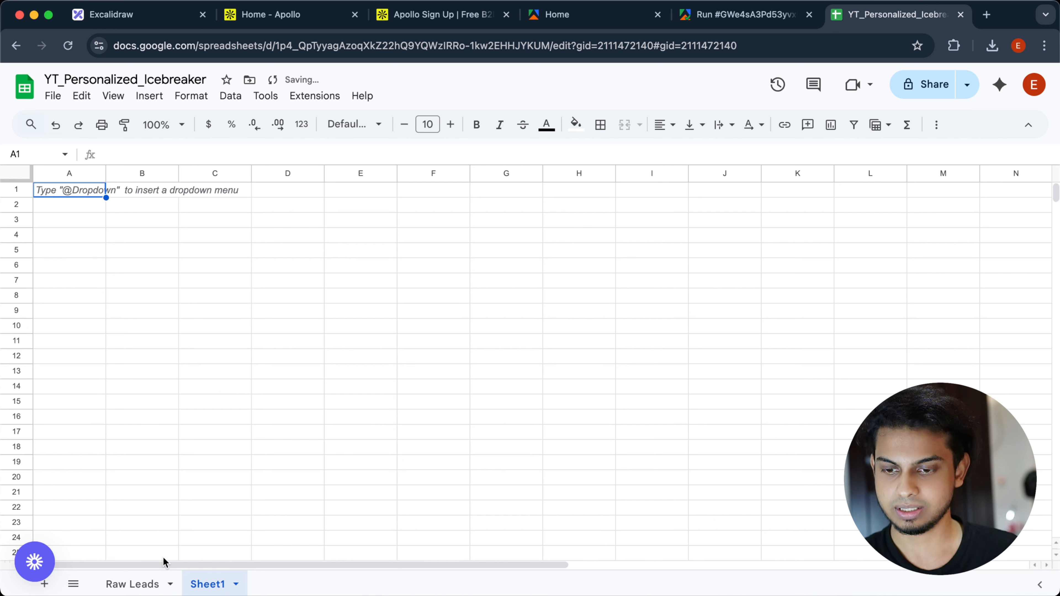
{"action": "right_click", "coordinate": [195, 584]}
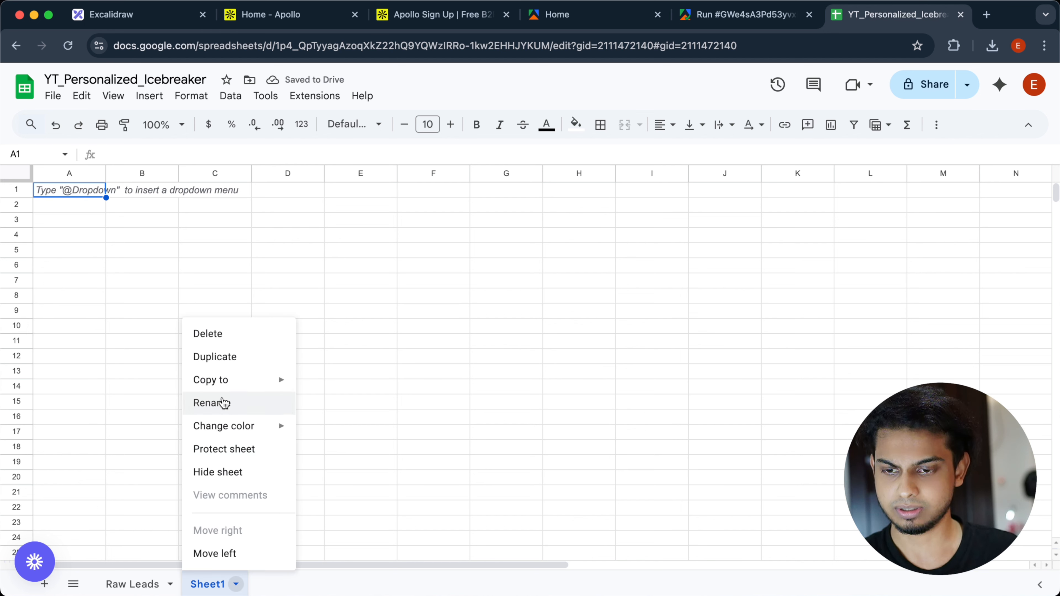
{"action": "left_click", "coordinate": [224, 405]}
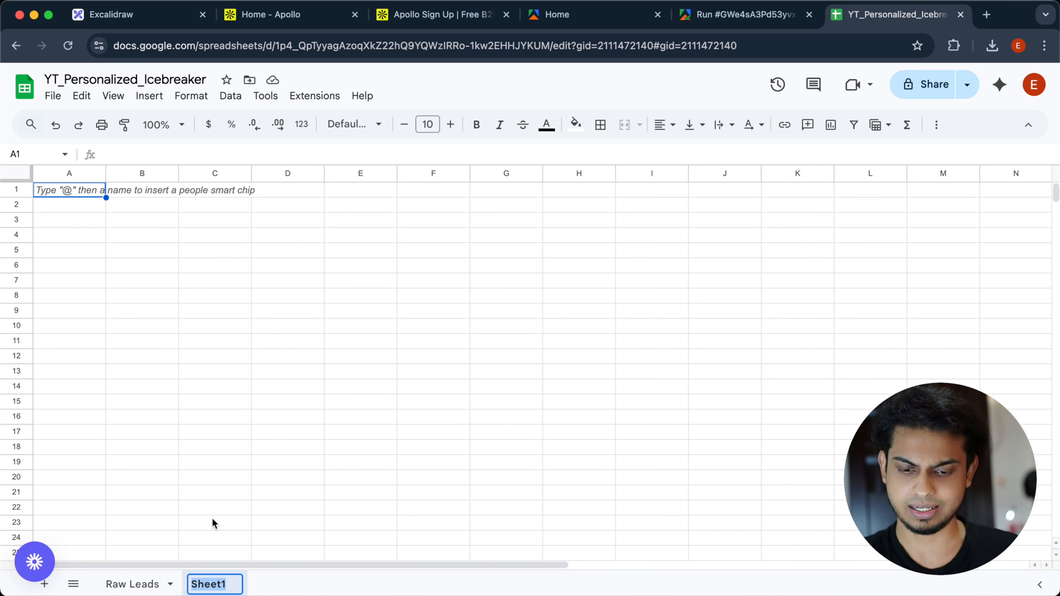
{"action": "type", "text": "Enriched "}
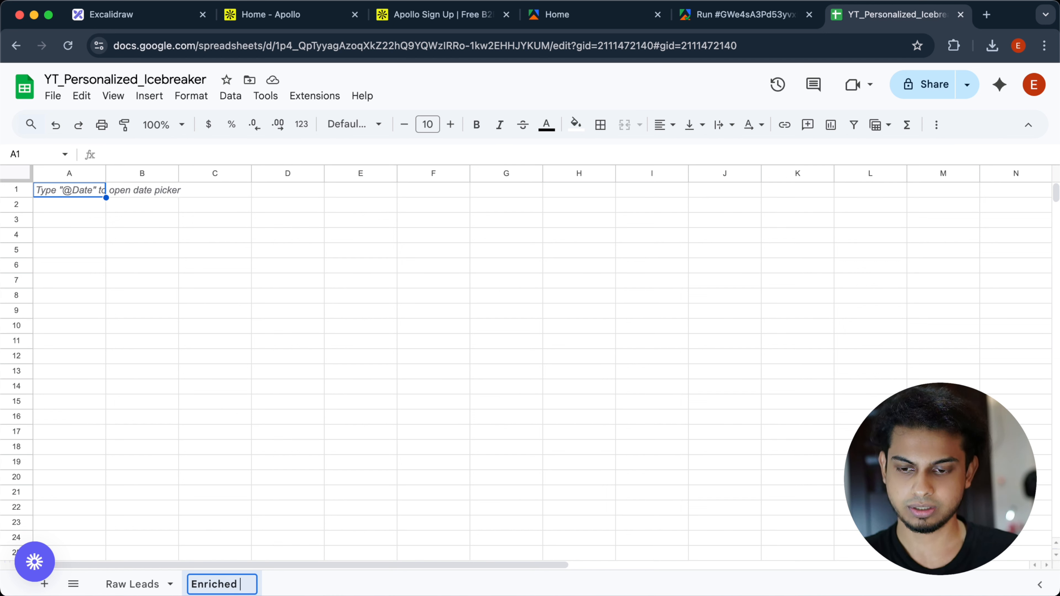
{"action": "type", "text": "Leads"}
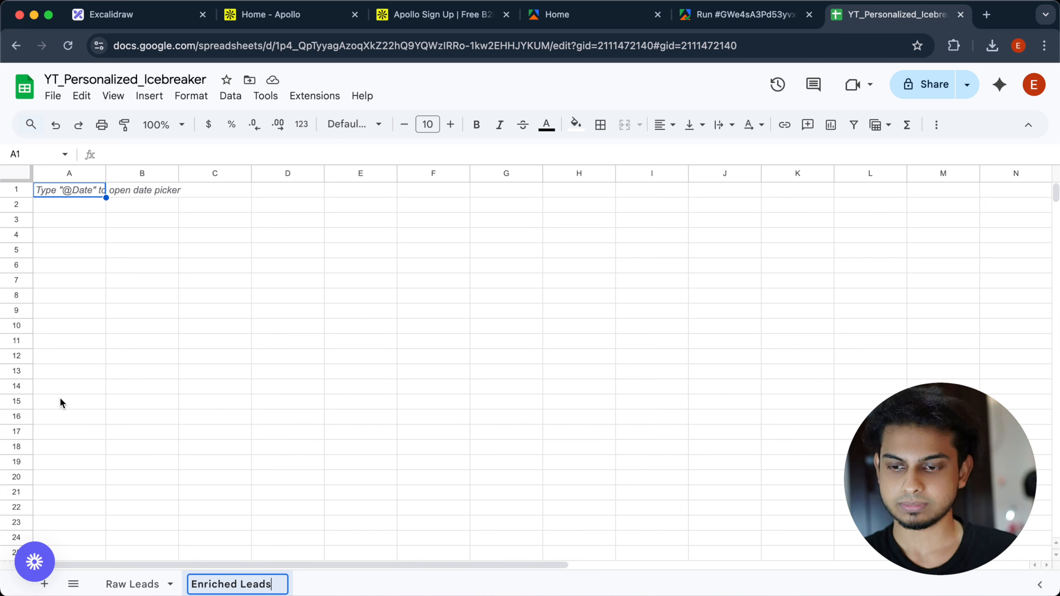
Step: Enter the column headers "firstName" in A1 and "lastName" in B1 of the Enriched Leads sheet
{"action": "left_click", "coordinate": [50, 191]}
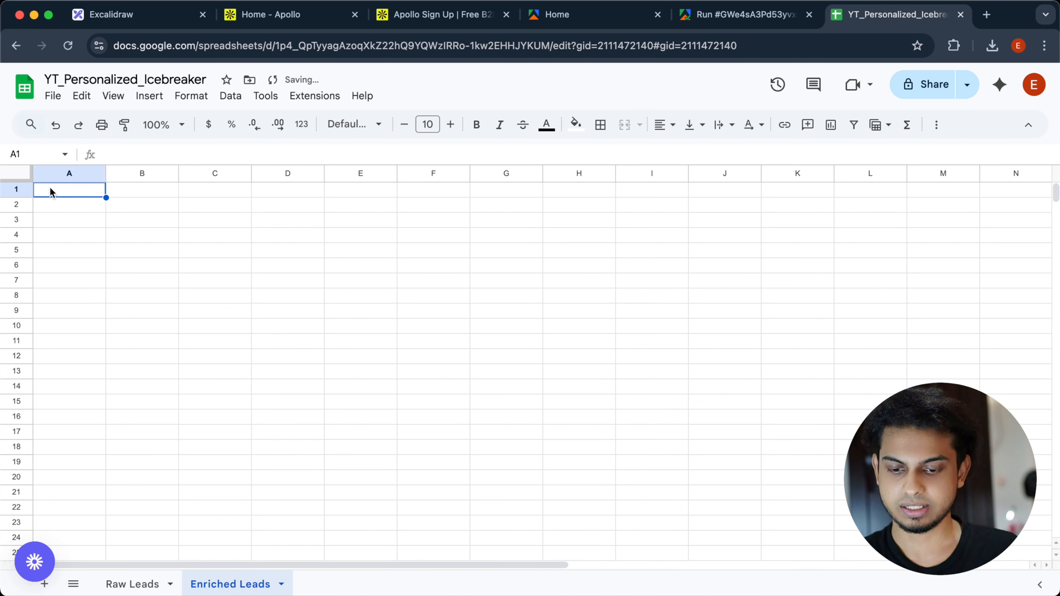
{"action": "type", "text": "firstName"}
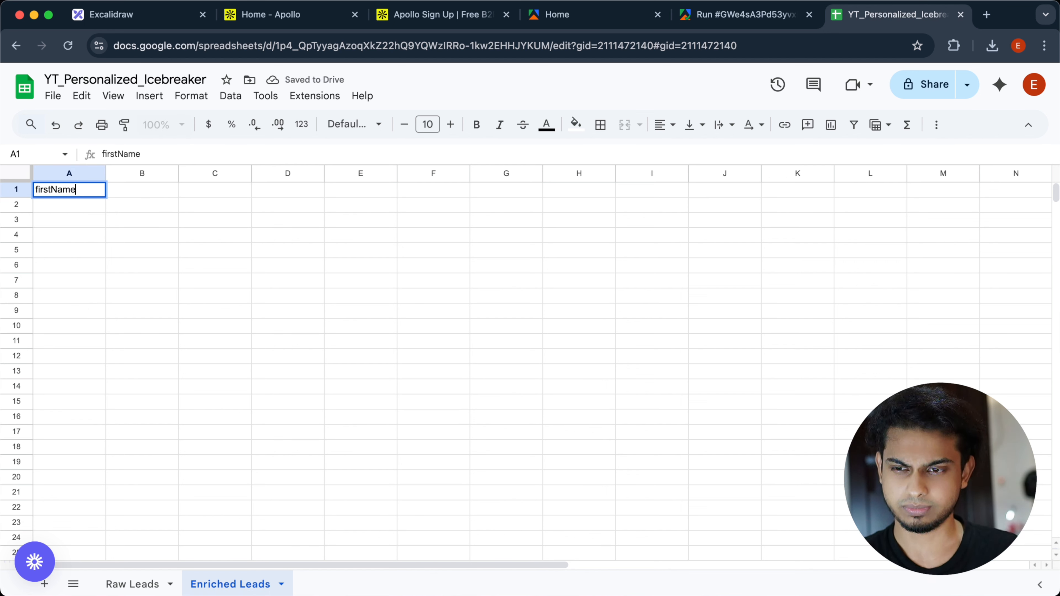
{"action": "key", "text": "Tab"}
{"action": "type", "text": "Las"}
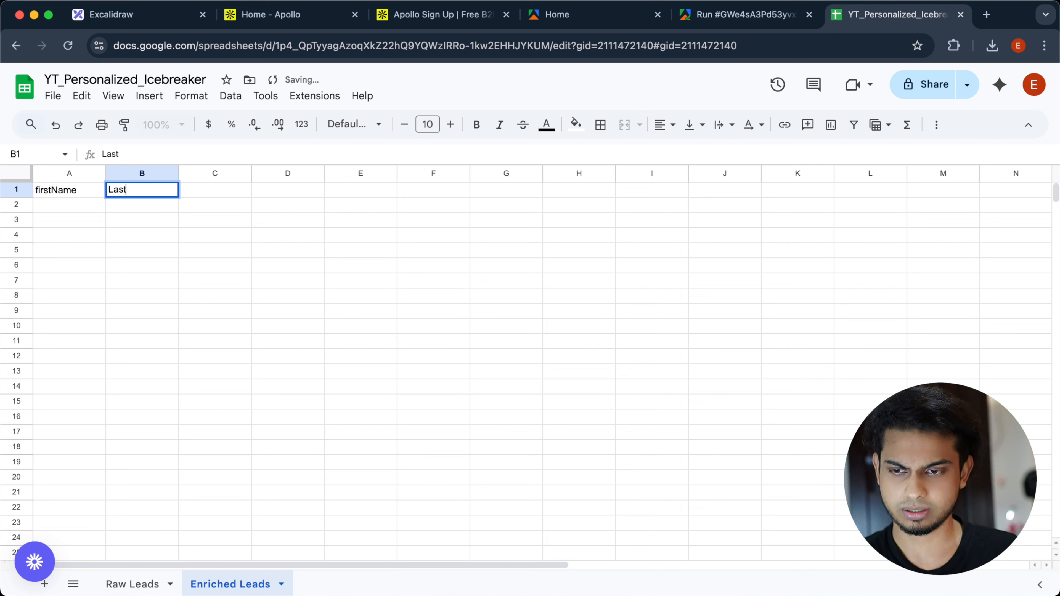
{"action": "key", "text": "BackSpace"}
{"action": "key", "text": "BackSpace"}
{"action": "key", "text": "BackSpace"}
{"action": "type", "text": "as"}
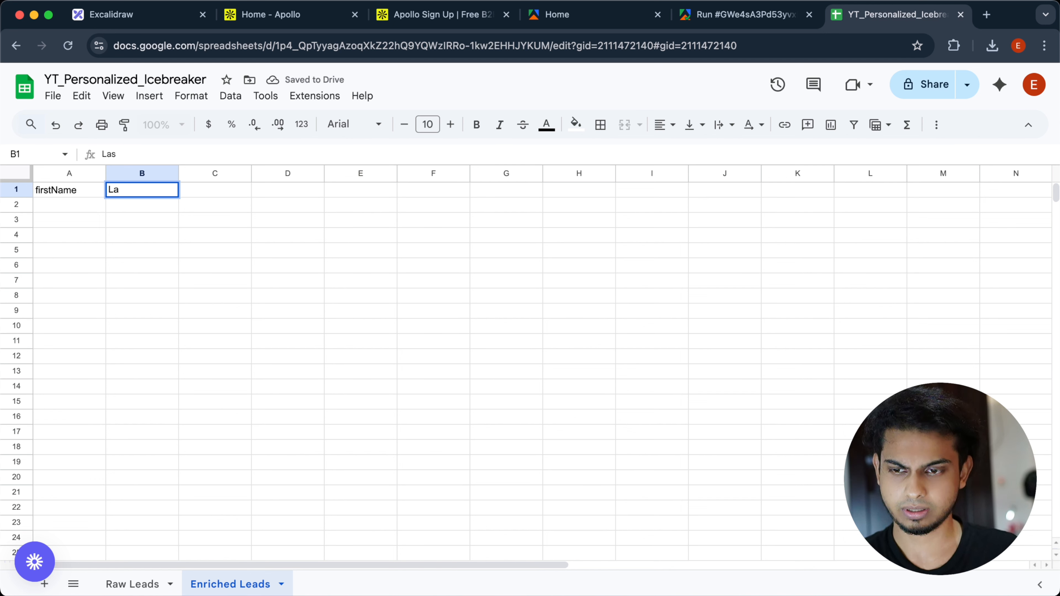
{"action": "type", "text": "tName"}
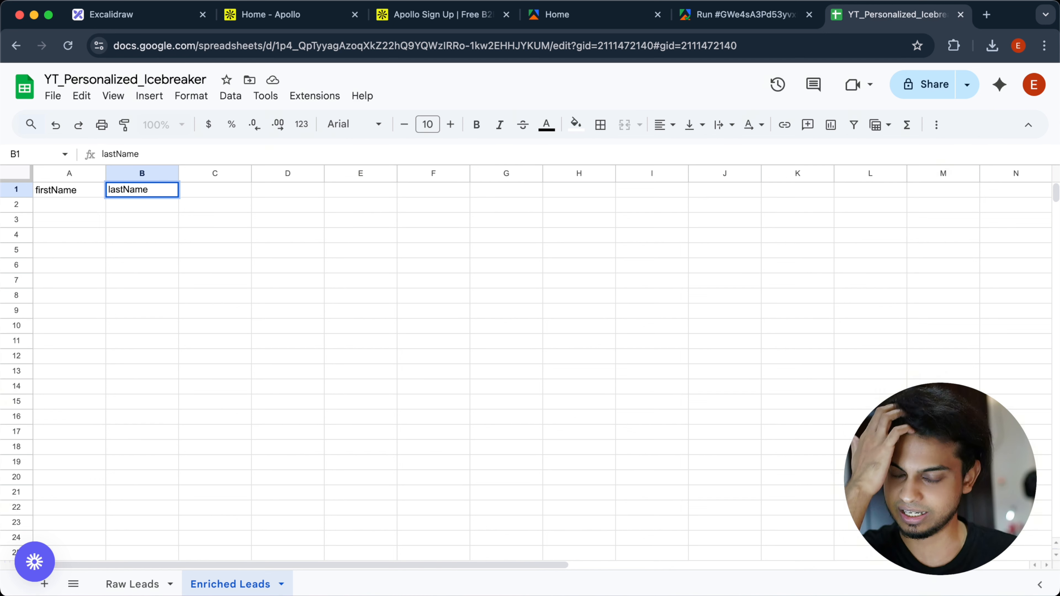
Step: Enter the headers "companyName", "email", "LinkedIn" and "icebreaker" in cells C1 through F1
{"action": "left_click", "coordinate": [247, 191]}
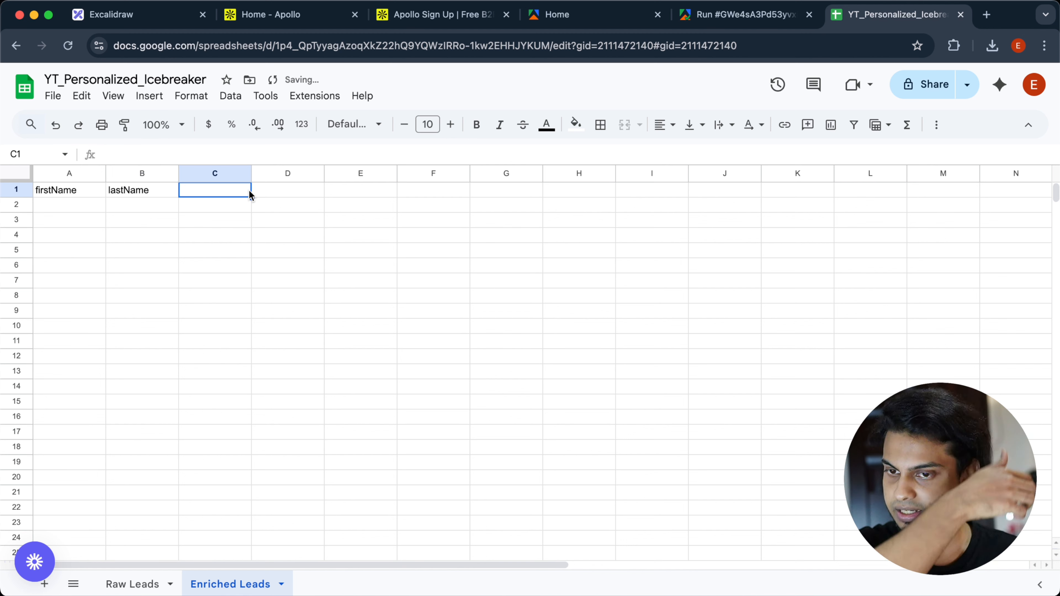
{"action": "type", "text": "co"}
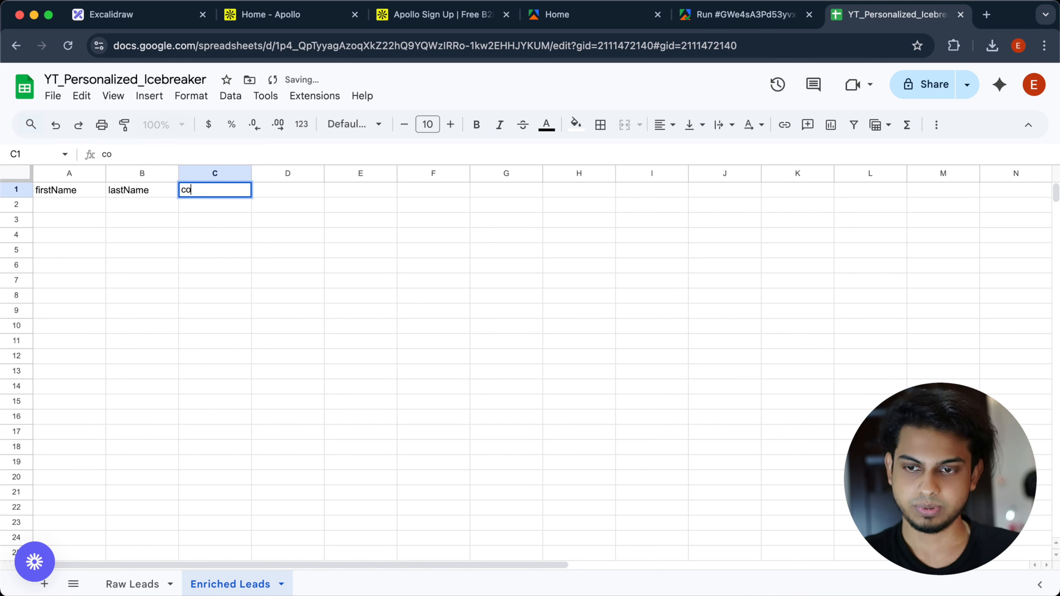
{"action": "type", "text": "mpanyNam"}
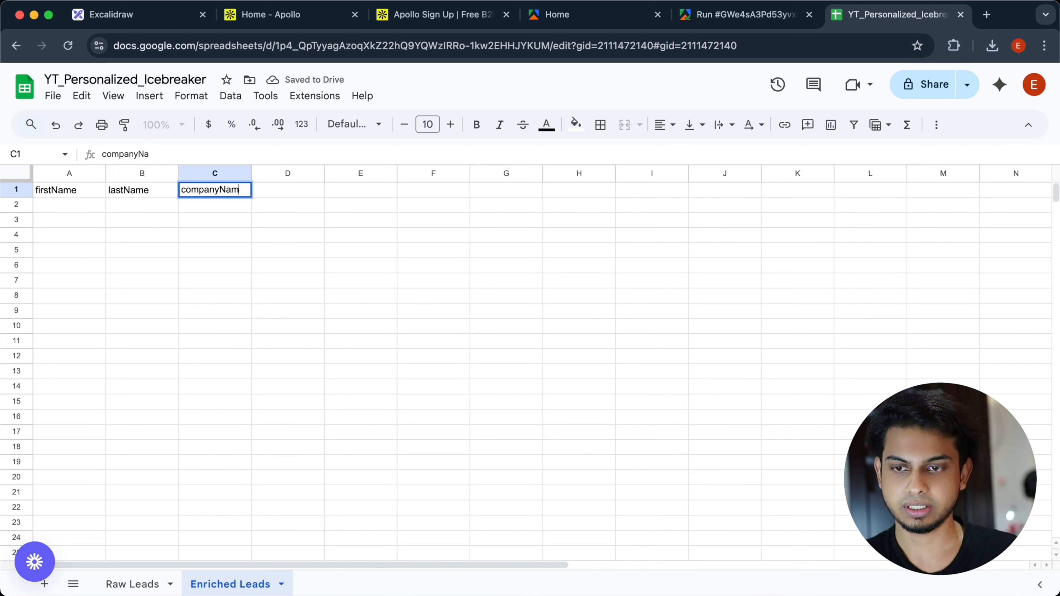
{"action": "type", "text": "e"}
{"action": "key", "text": "Tab"}
{"action": "type", "text": "email"}
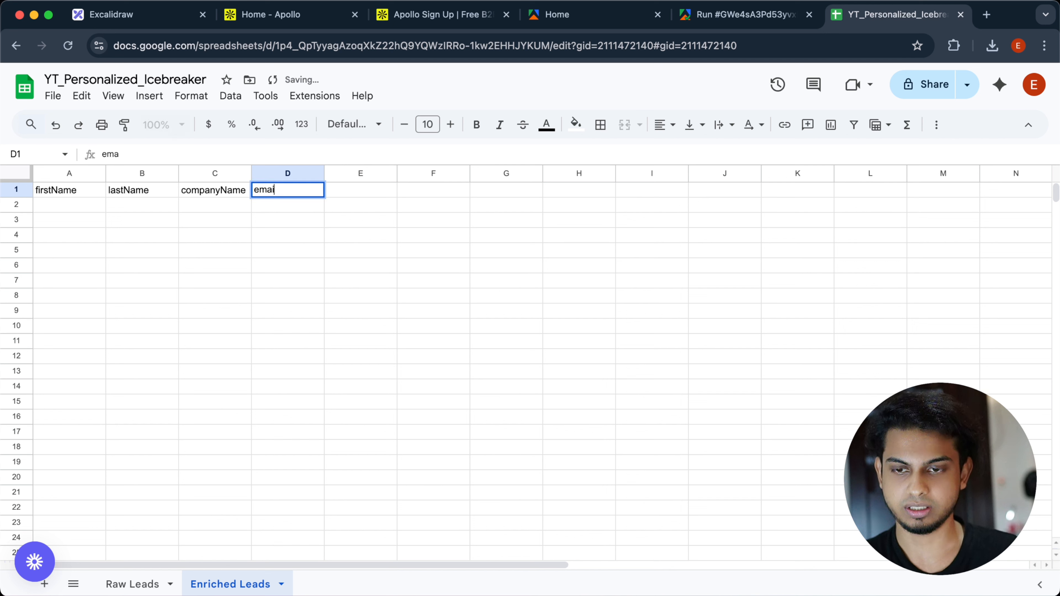
{"action": "key", "text": "Tab"}
{"action": "type", "text": "Linked"}
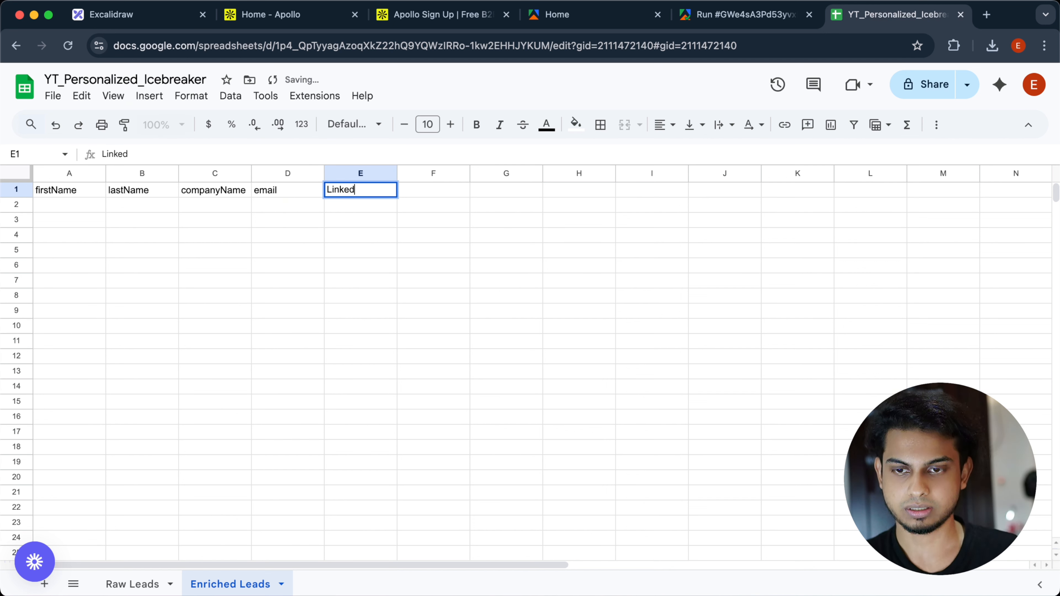
{"action": "type", "text": "In"}
{"action": "key", "text": "Tab"}
{"action": "type", "text": "ic"}
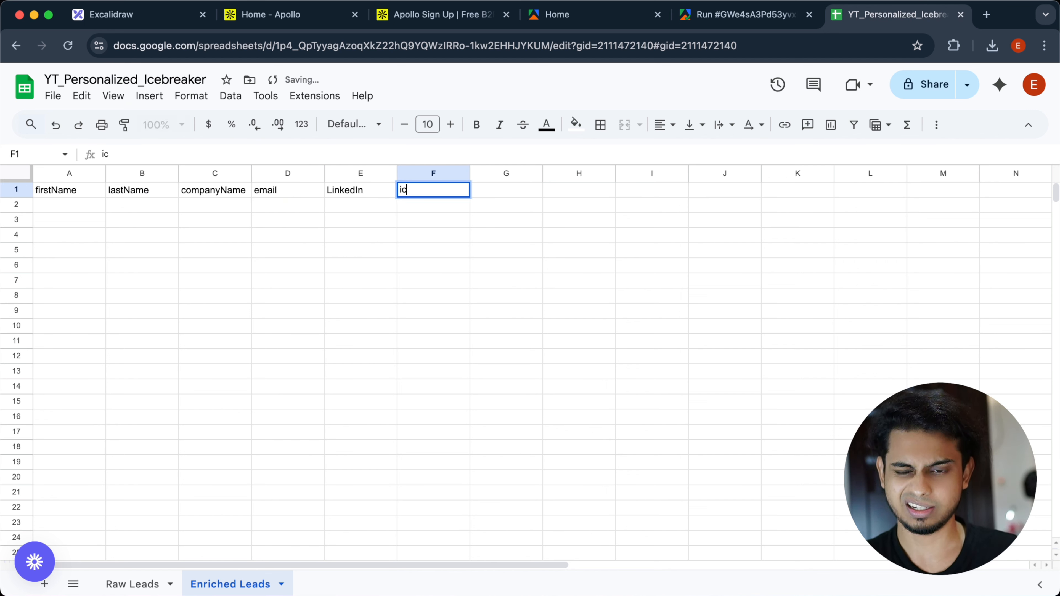
{"action": "type", "text": "ebreaker"}
{"action": "left_click", "coordinate": [281, 268]}
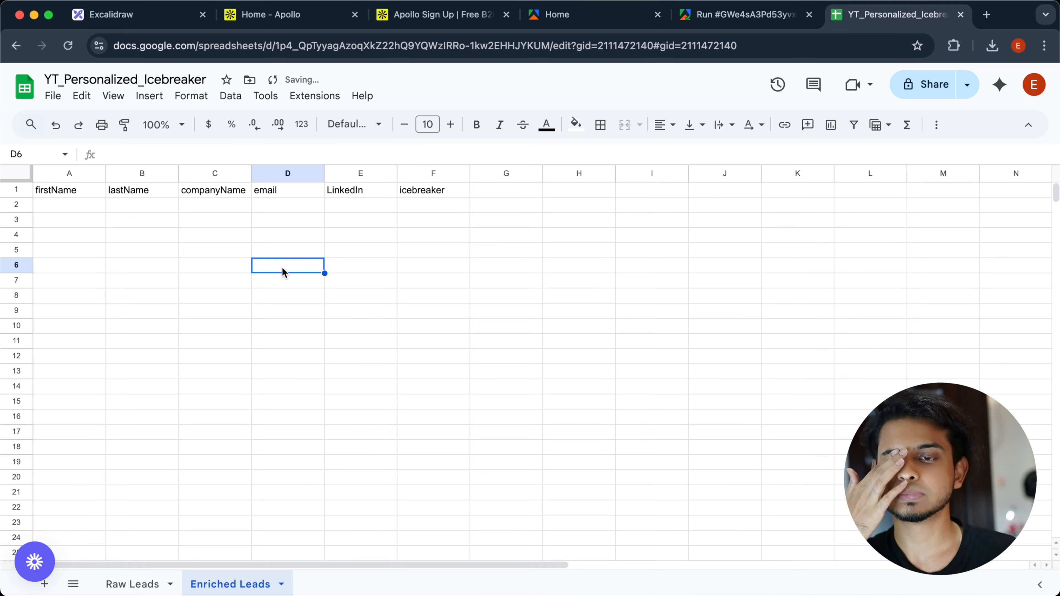
Step: Check the Raw Leads columns, then insert a "headline" column before the icebreaker column in Enriched Leads
{"action": "left_click", "coordinate": [146, 585]}
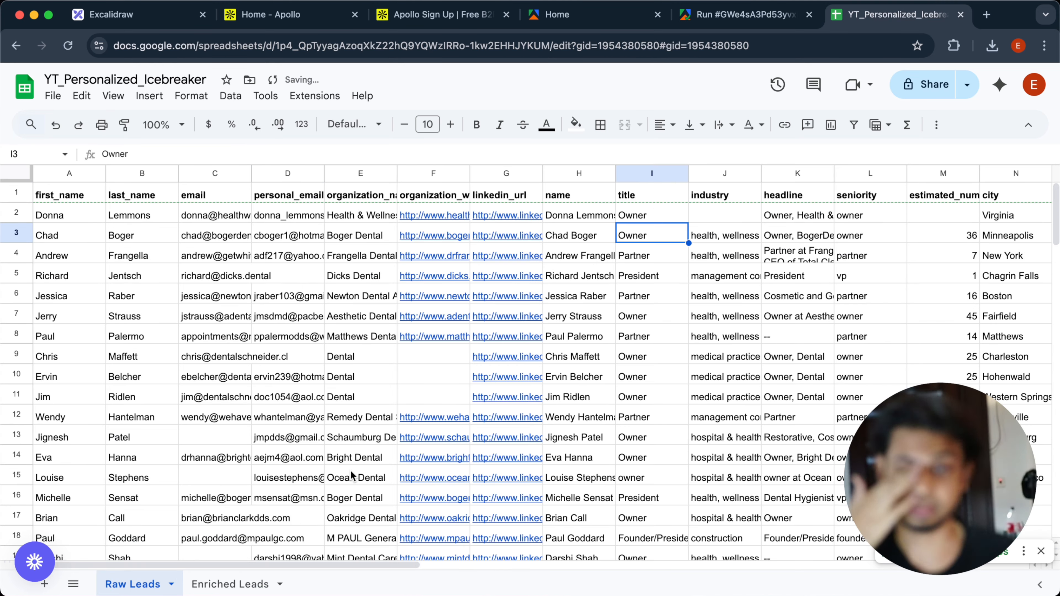
{"action": "mouse_move", "coordinate": [538, 363]}
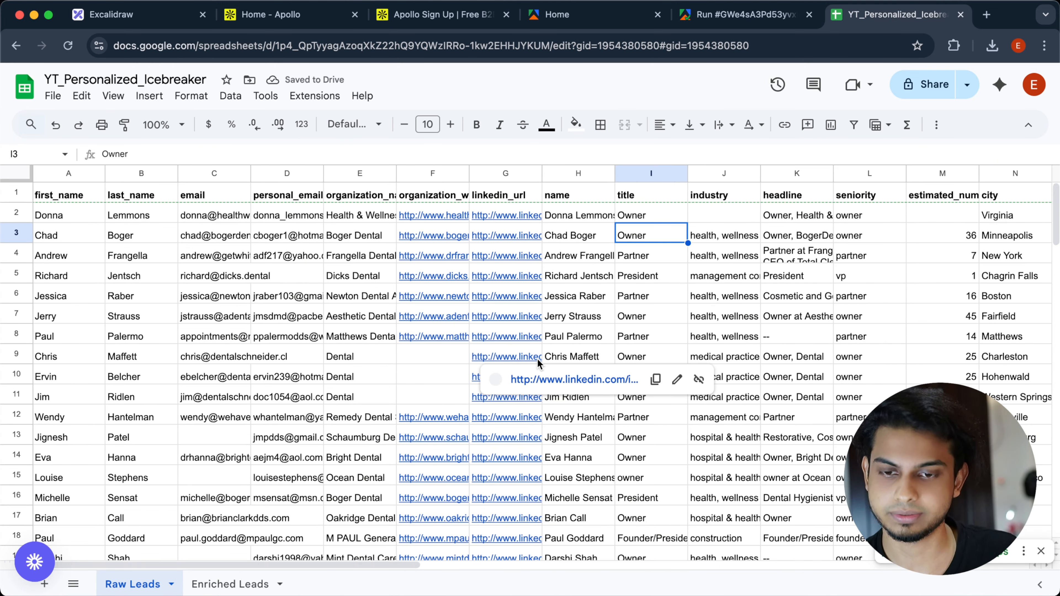
{"action": "left_click", "coordinate": [230, 584]}
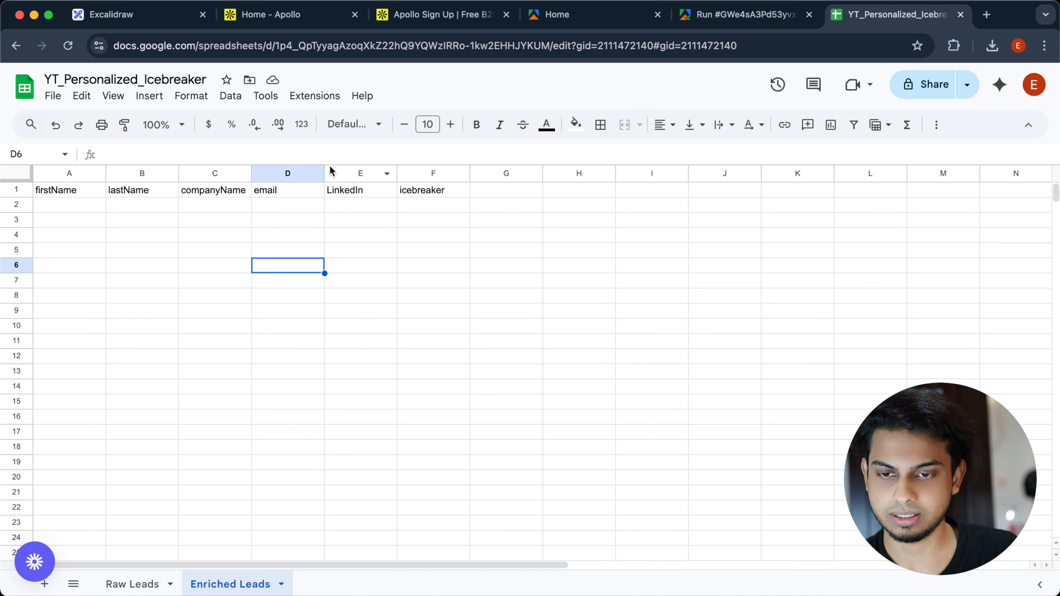
{"action": "left_click", "coordinate": [433, 173]}
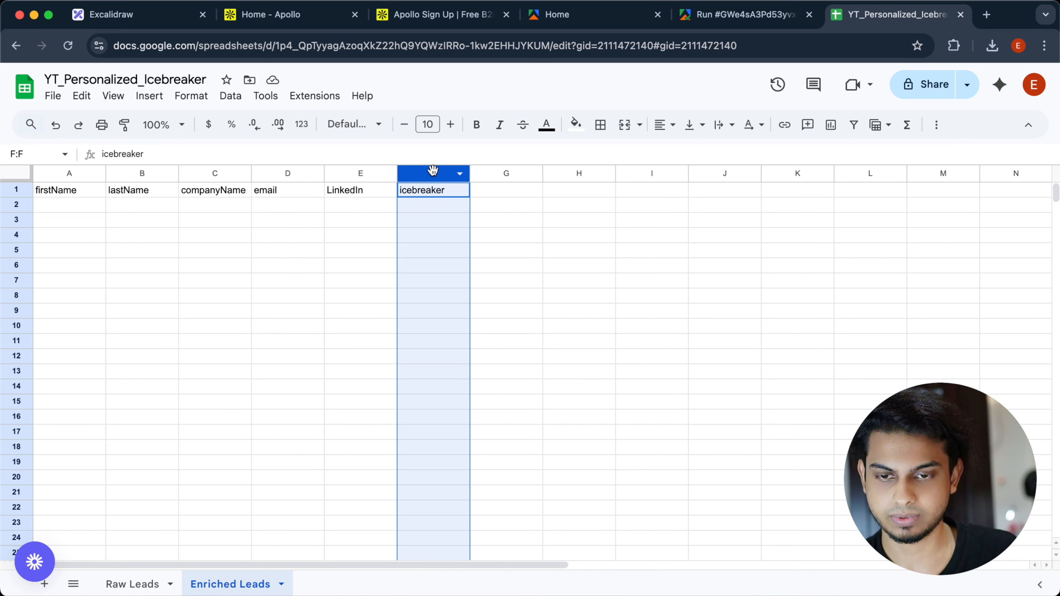
{"action": "right_click", "coordinate": [412, 177]}
{"action": "left_click", "coordinate": [450, 242]}
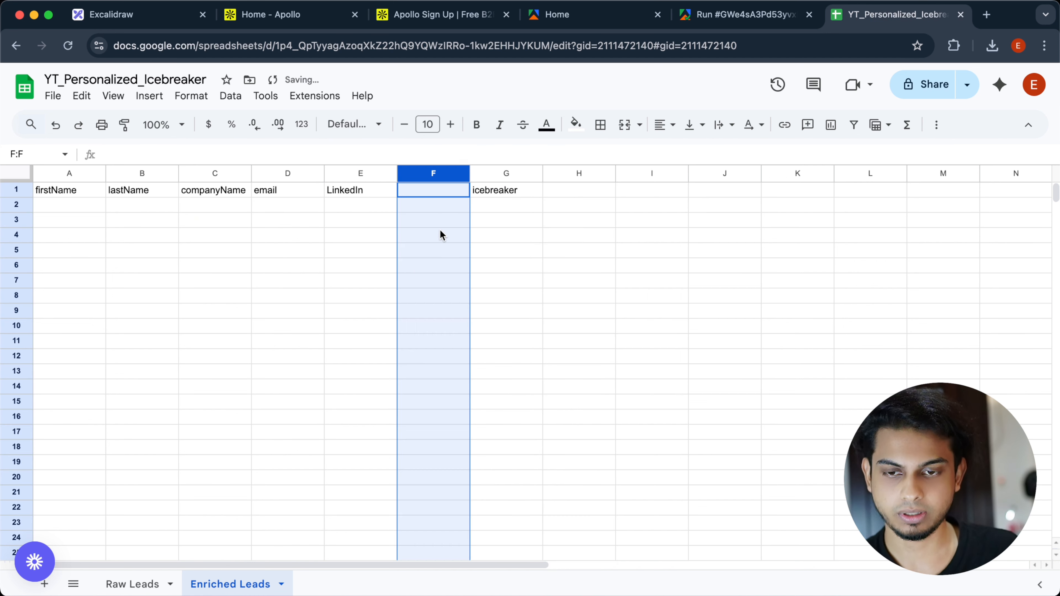
{"action": "left_click", "coordinate": [421, 190]}
{"action": "type", "text": "headline"}
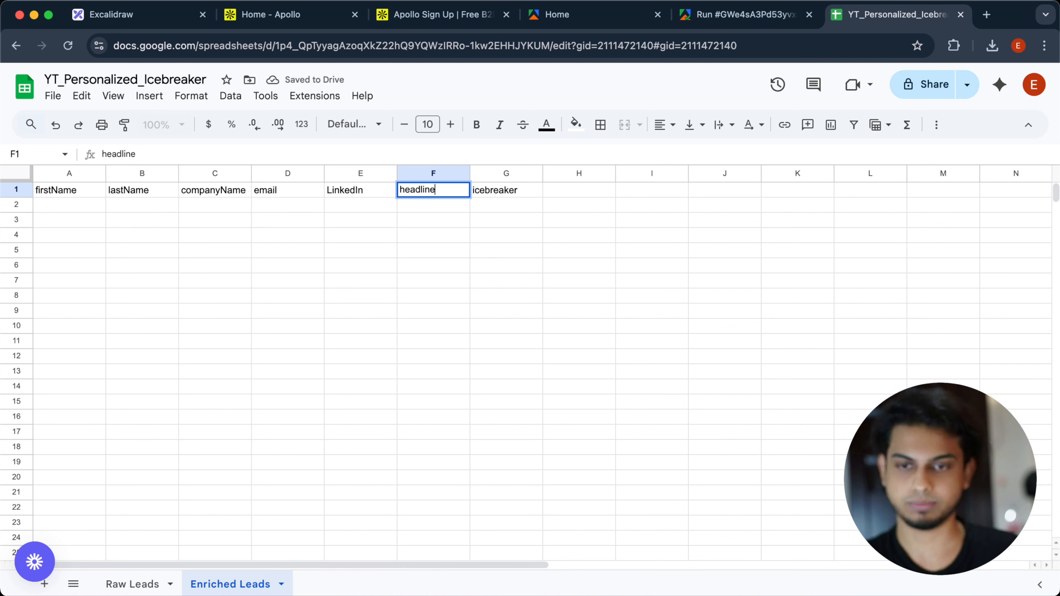
{"action": "left_click", "coordinate": [333, 250]}
Step: Make the header row of the Enriched Leads sheet bold
{"action": "left_click", "coordinate": [9, 184]}
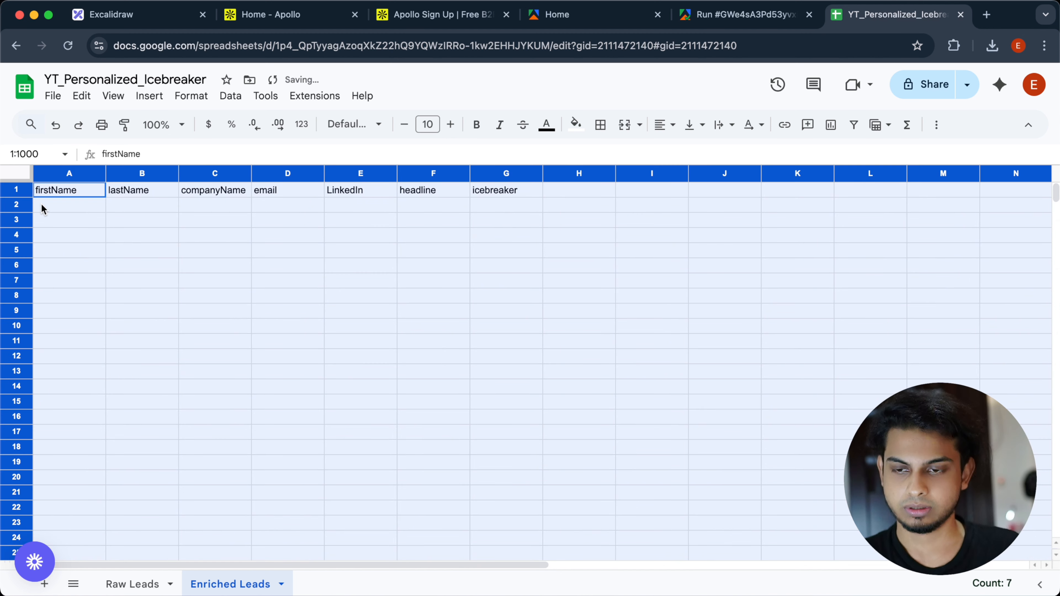
{"action": "left_click", "coordinate": [19, 190]}
{"action": "key", "text": "ctrl+b"}
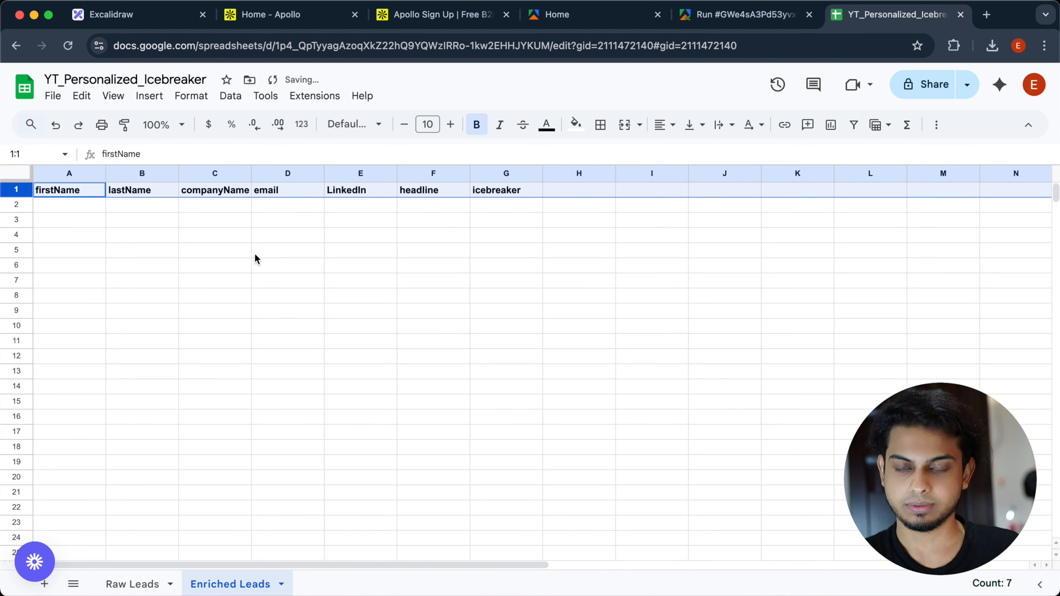
{"action": "left_click", "coordinate": [255, 254]}
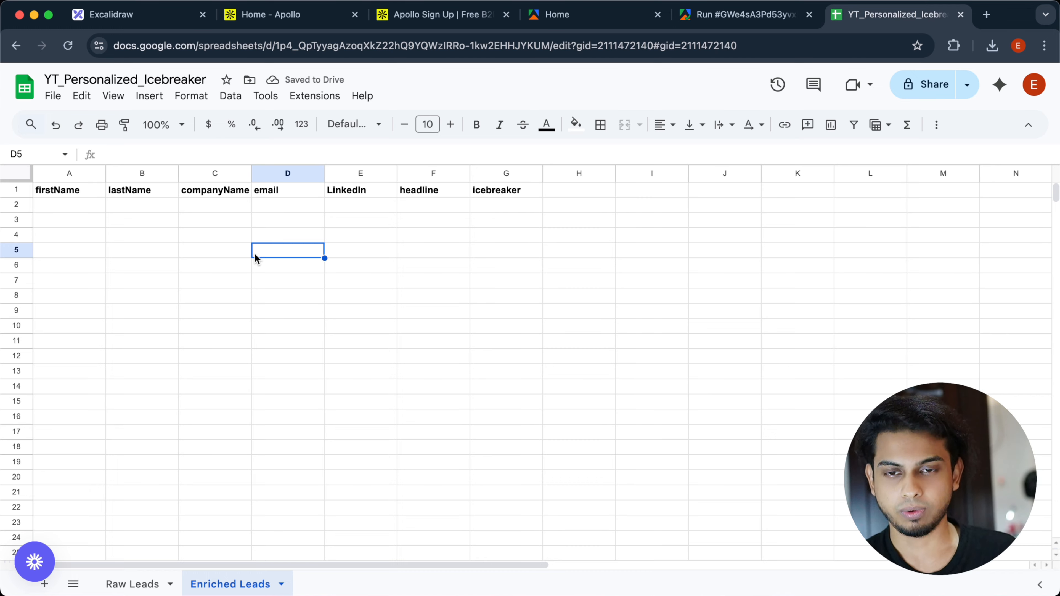
Step: View the Apify scraper run and return to the Raw Leads sheet
{"action": "left_click", "coordinate": [793, 24]}
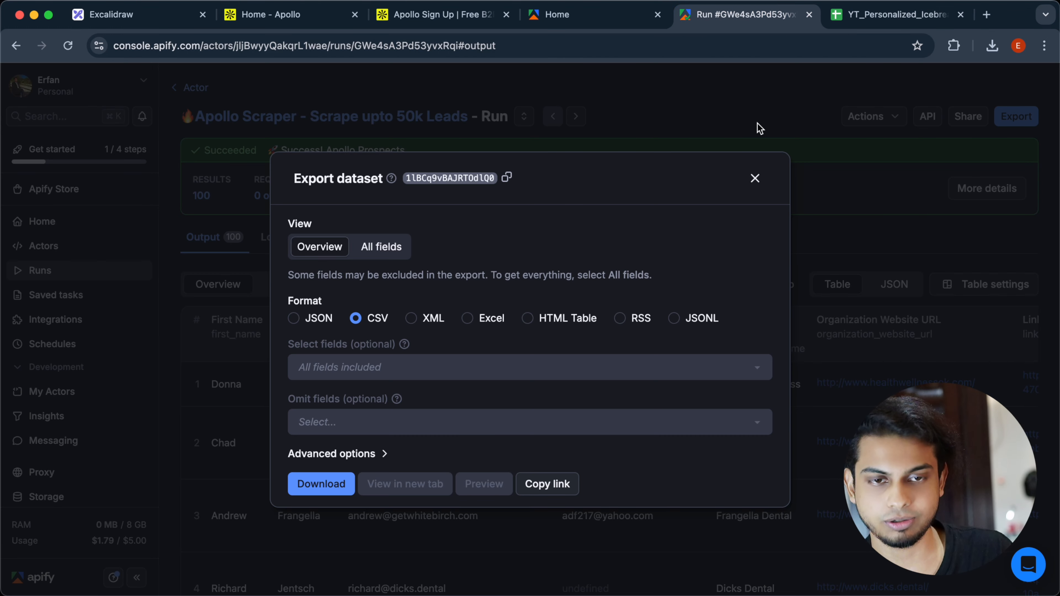
{"action": "left_click", "coordinate": [906, 19]}
{"action": "left_click", "coordinate": [138, 584]}
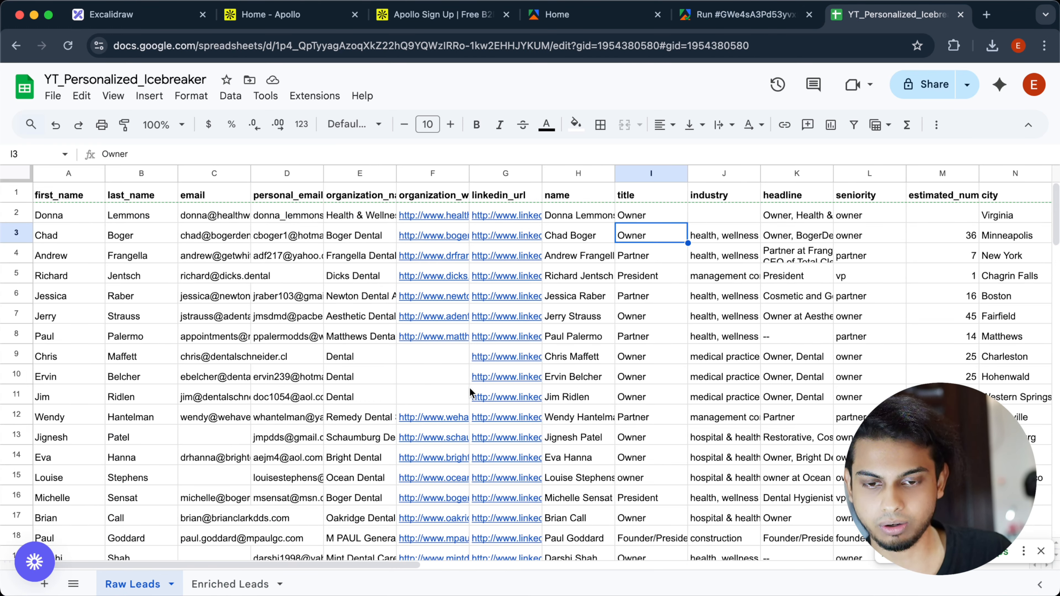
Step: Open the n8n.io website in a new browser tab
{"action": "left_click", "coordinate": [995, 14]}
{"action": "type", "text": "n8n"}
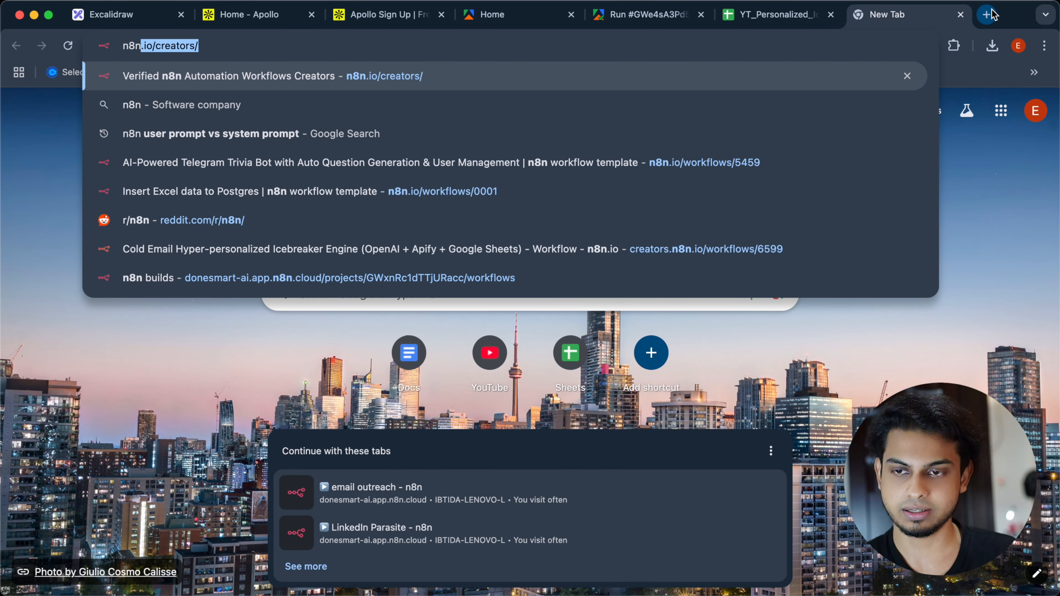
{"action": "type", "text": ".io"}
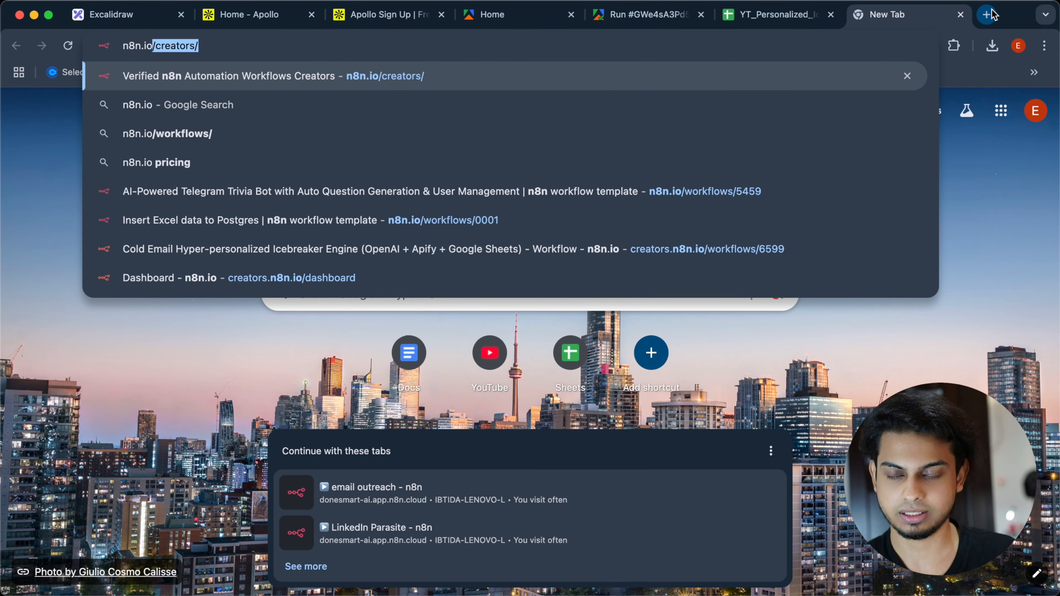
{"action": "key", "text": "BackSpace"}
{"action": "key", "text": "Return"}
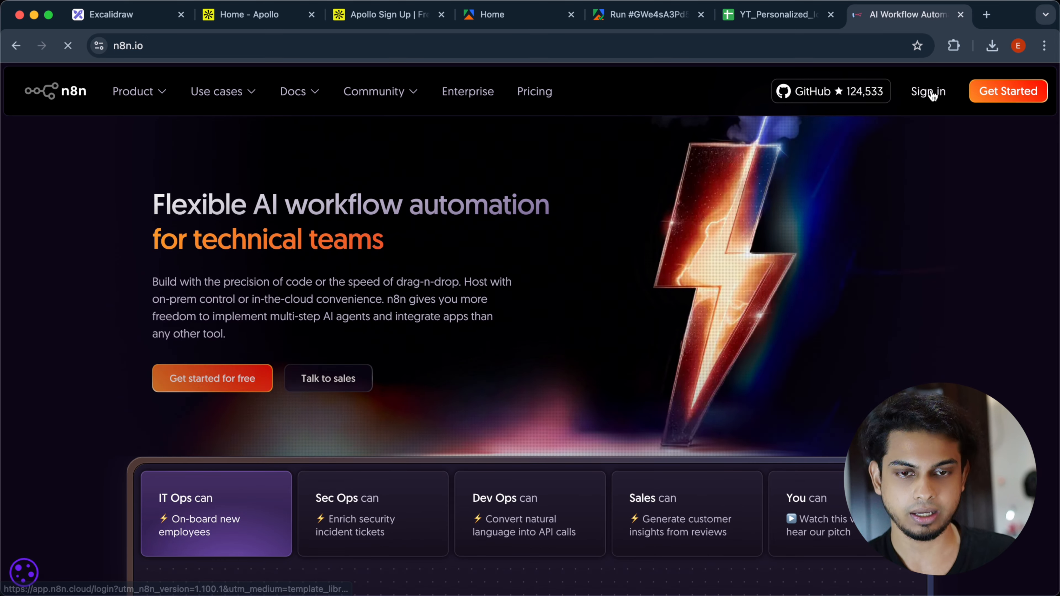
Step: Sign in to the n8n cloud account and create a new blank workflow
{"action": "left_click", "coordinate": [933, 95]}
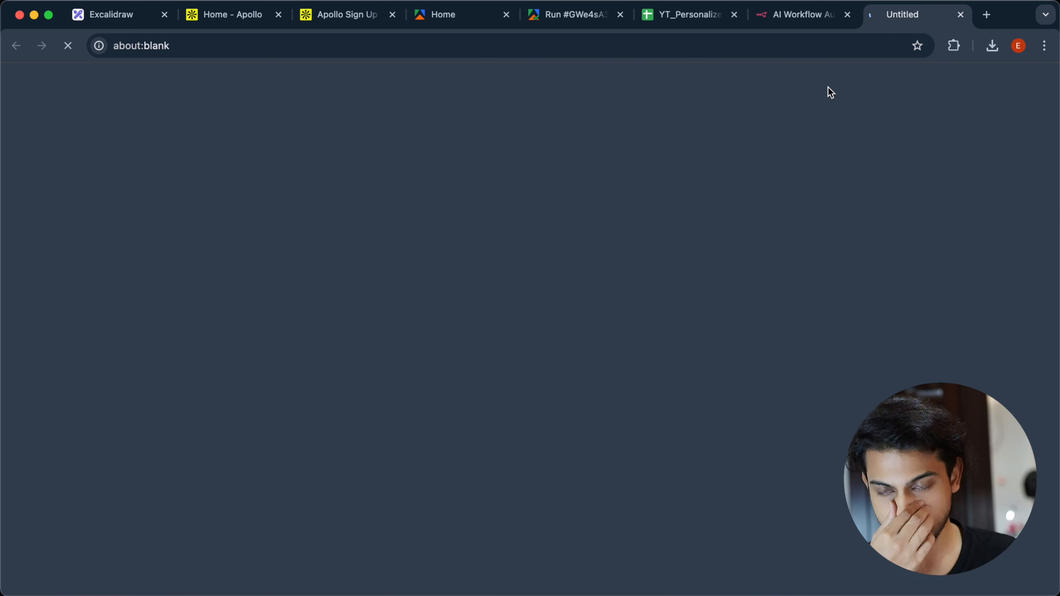
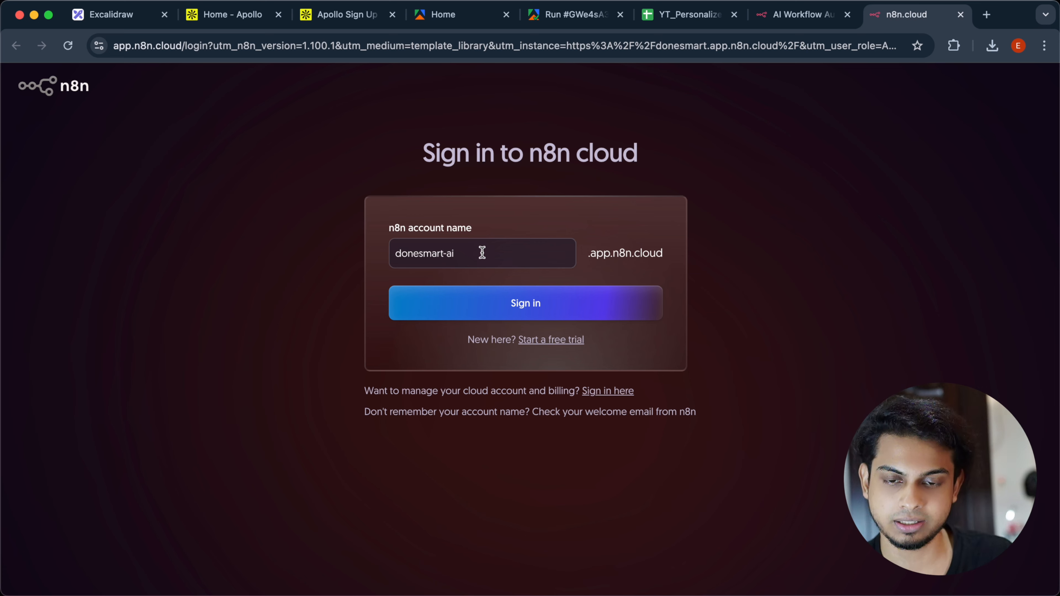
{"action": "left_click", "coordinate": [489, 306]}
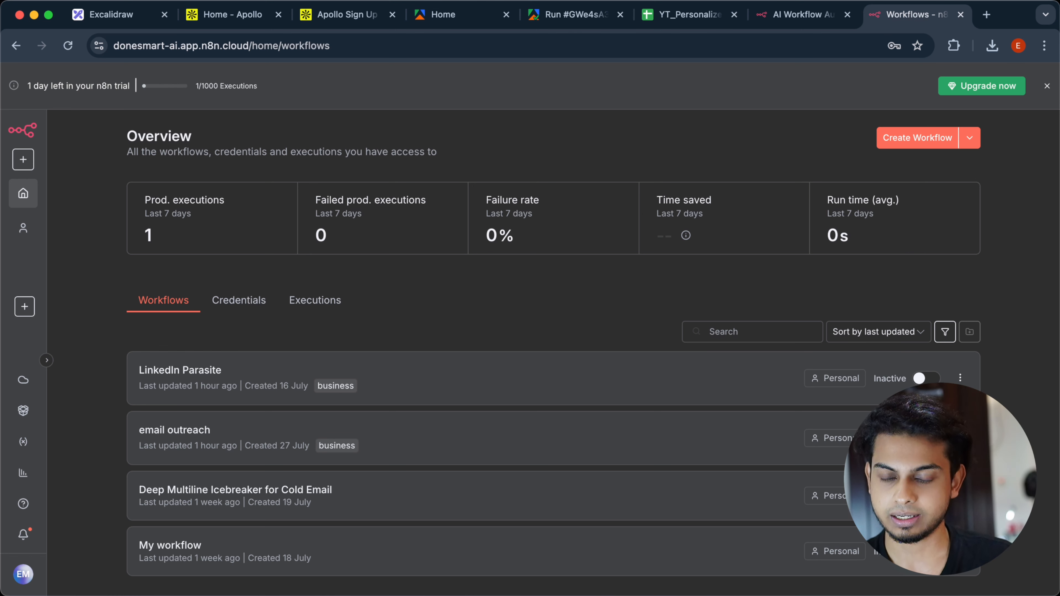
{"action": "left_click", "coordinate": [918, 139]}
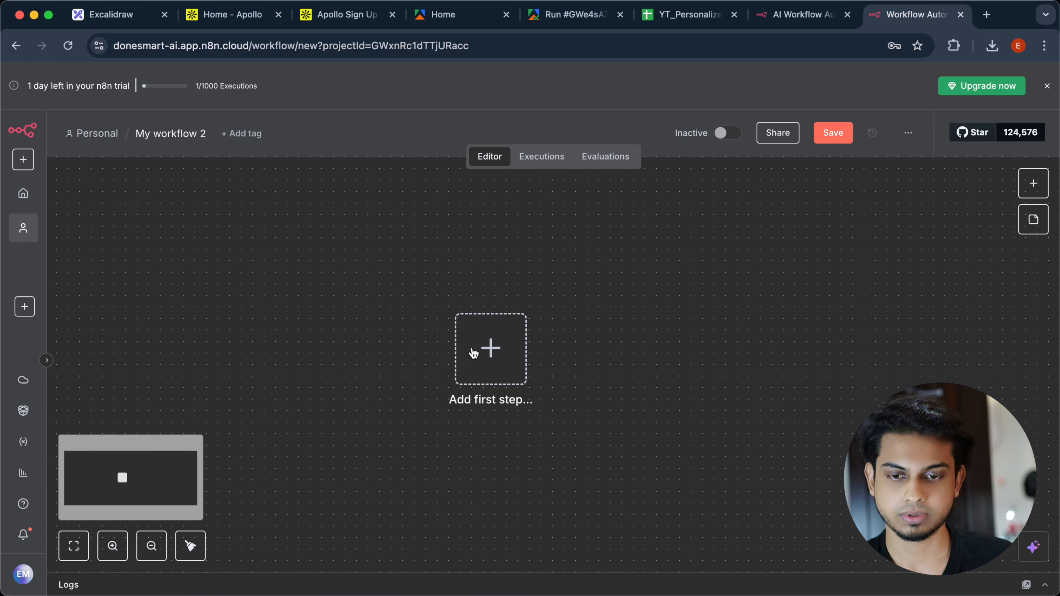
Step: Open the trigger choices for the workflow's first step, and switch to the Excalidraw diagram
{"action": "left_click", "coordinate": [474, 352]}
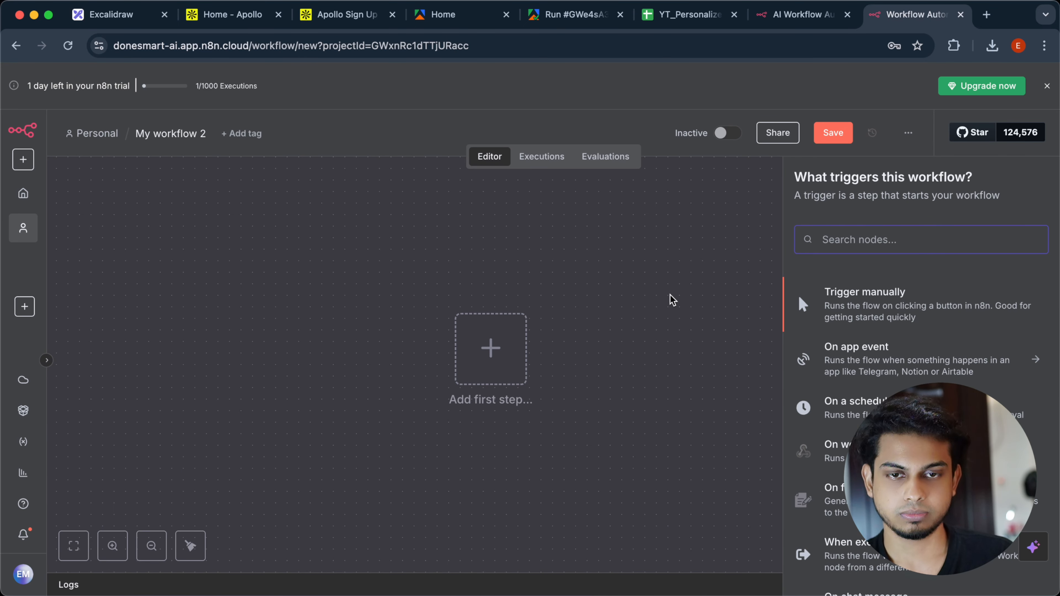
{"action": "left_click", "coordinate": [112, 14]}
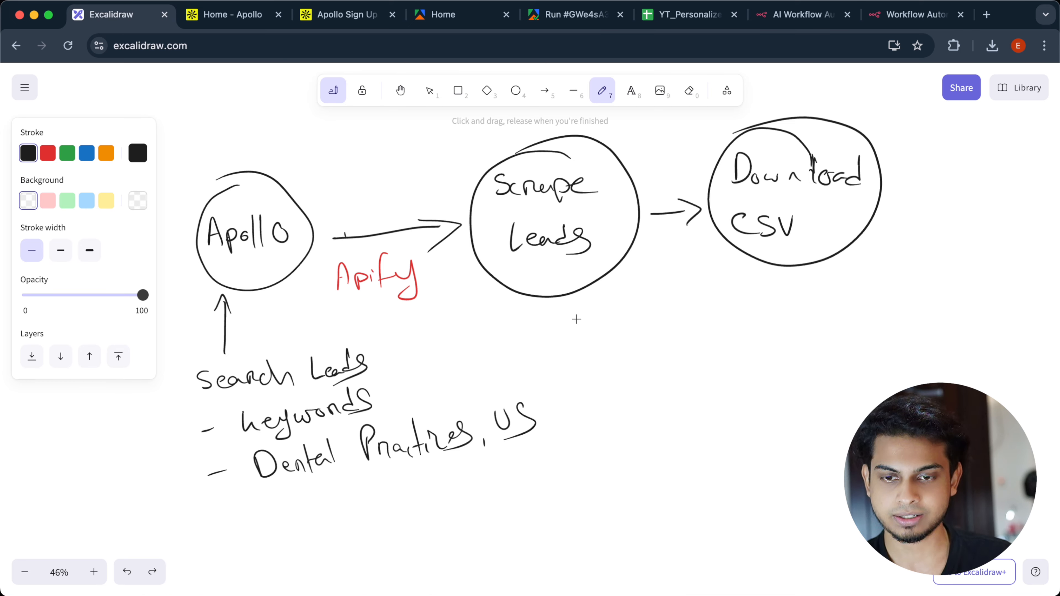
Step: Draw an arrow from the Download CSV circle to a new circled stage reading "Clean CSV"
{"action": "scroll", "coordinate": [576, 319], "scroll_direction": "right", "scroll_amount": 10}
{"action": "scroll", "coordinate": [576, 320], "scroll_direction": "up", "scroll_amount": 3}
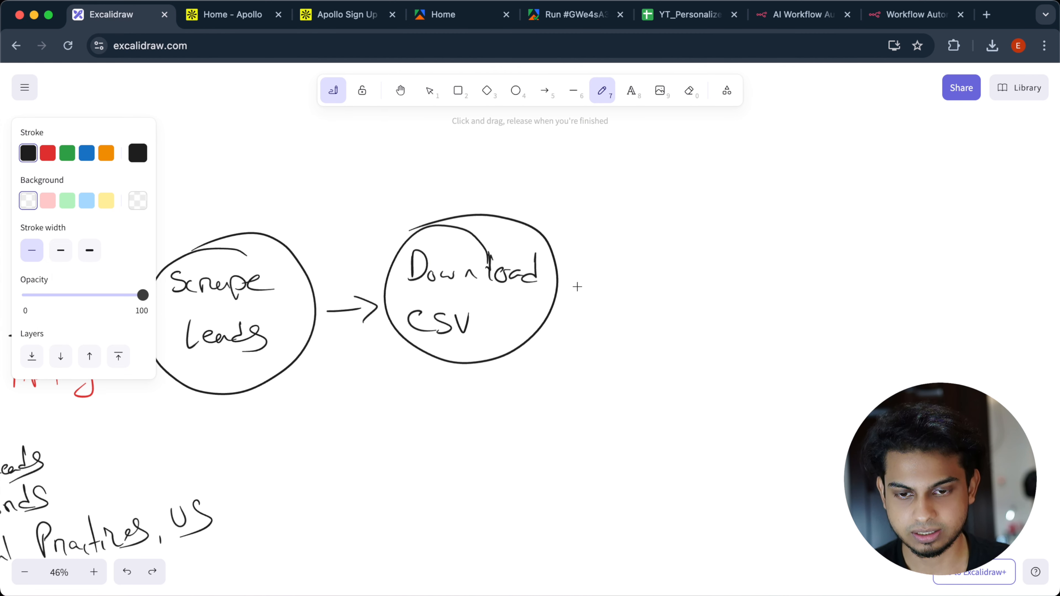
{"action": "left_click_drag", "start_coordinate": [567, 289], "coordinate": [617, 288]}
{"action": "mouse_move", "coordinate": [601, 275]}
{"action": "left_mouse_down"}
{"action": "mouse_move", "coordinate": [612, 281]}
{"action": "mouse_move", "coordinate": [612, 308]}
{"action": "left_mouse_up"}
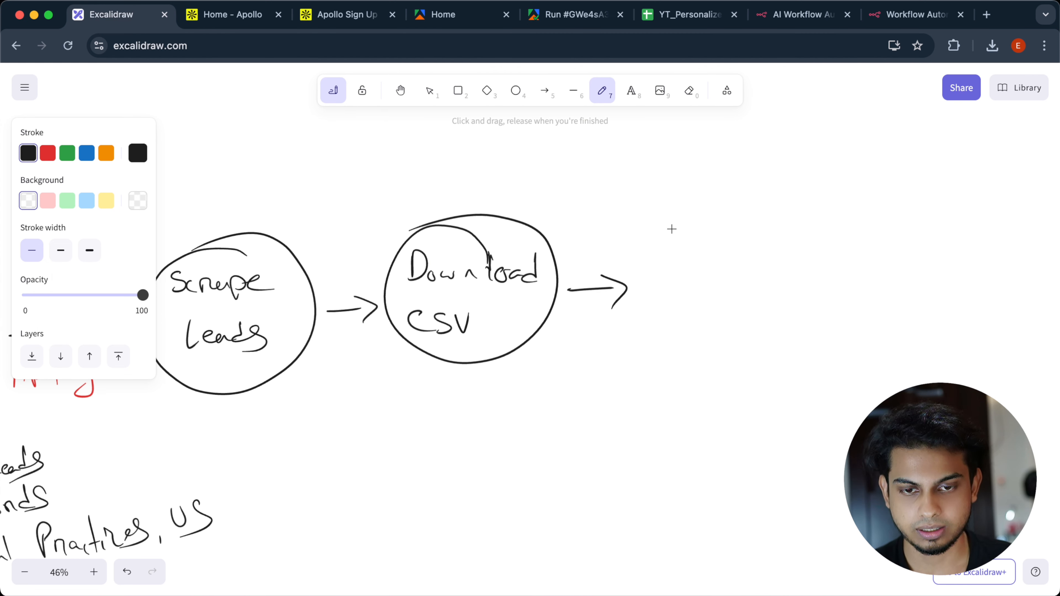
{"action": "mouse_move", "coordinate": [672, 229]}
{"action": "left_mouse_down"}
{"action": "mouse_move", "coordinate": [659, 243]}
{"action": "mouse_move", "coordinate": [672, 247]}
{"action": "left_mouse_up"}
{"action": "mouse_move", "coordinate": [678, 224]}
{"action": "left_mouse_down"}
{"action": "mouse_move", "coordinate": [682, 247]}
{"action": "mouse_move", "coordinate": [732, 247]}
{"action": "left_mouse_up"}
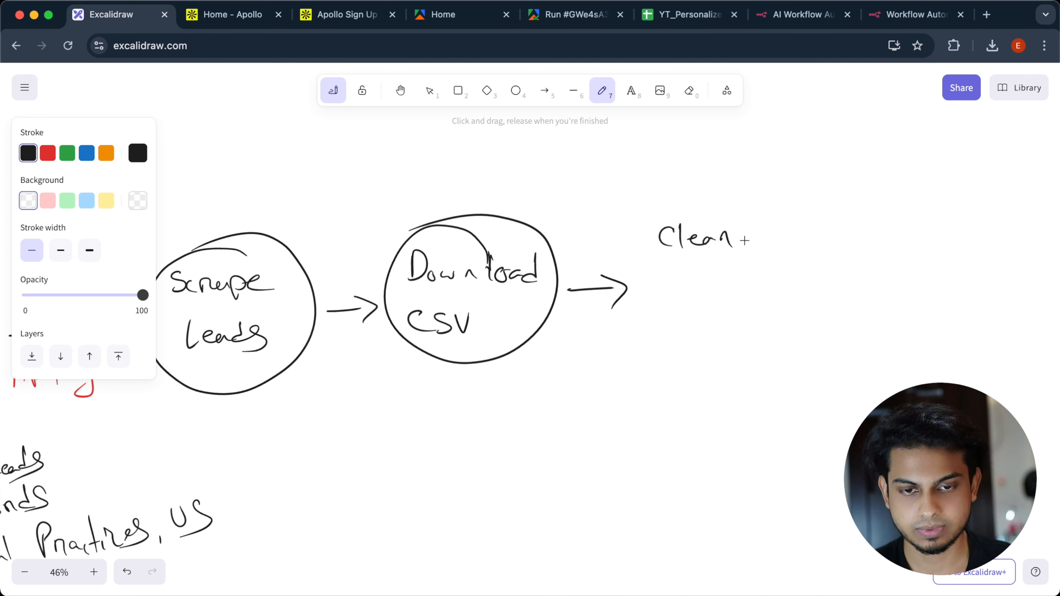
{"action": "left_click_drag", "start_coordinate": [684, 279], "coordinate": [686, 294]}
{"action": "left_click_drag", "start_coordinate": [696, 278], "coordinate": [696, 298]}
{"action": "mouse_move", "coordinate": [717, 278]}
{"action": "left_mouse_down"}
{"action": "mouse_move", "coordinate": [723, 296]}
{"action": "mouse_move", "coordinate": [729, 277]}
{"action": "left_mouse_up"}
{"action": "mouse_move", "coordinate": [748, 209]}
{"action": "left_mouse_down"}
{"action": "mouse_move", "coordinate": [688, 334]}
{"action": "mouse_move", "coordinate": [684, 196]}
{"action": "left_mouse_up"}
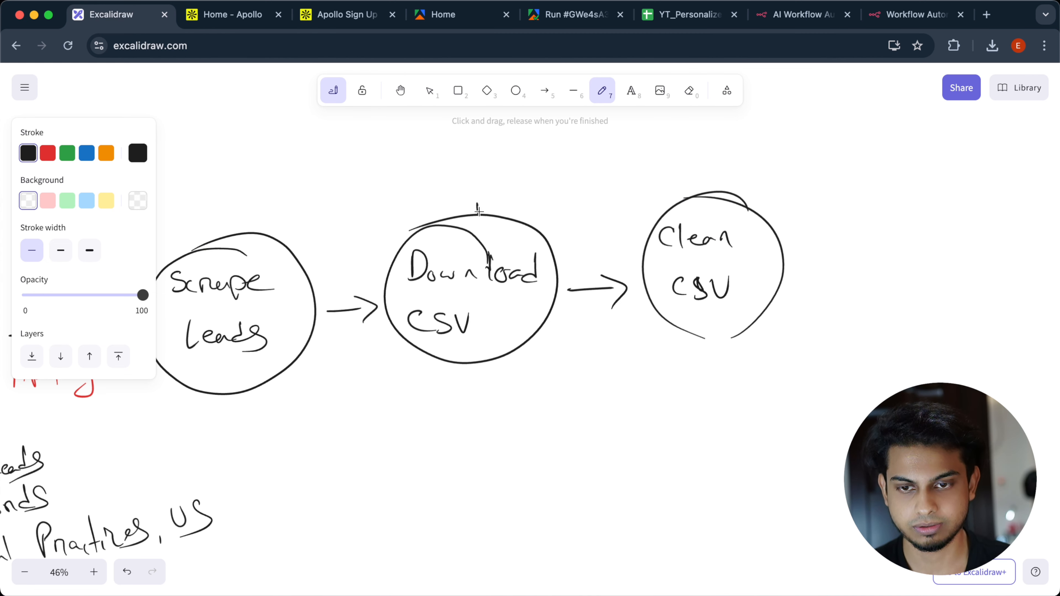
Step: Draw check marks above the Download CSV, Clean CSV, Scrape Leads and Apollo circles
{"action": "left_click_drag", "start_coordinate": [479, 212], "coordinate": [559, 158]}
{"action": "left_click_drag", "start_coordinate": [710, 149], "coordinate": [657, 166]}
{"action": "left_click_drag", "start_coordinate": [262, 202], "coordinate": [313, 186]}
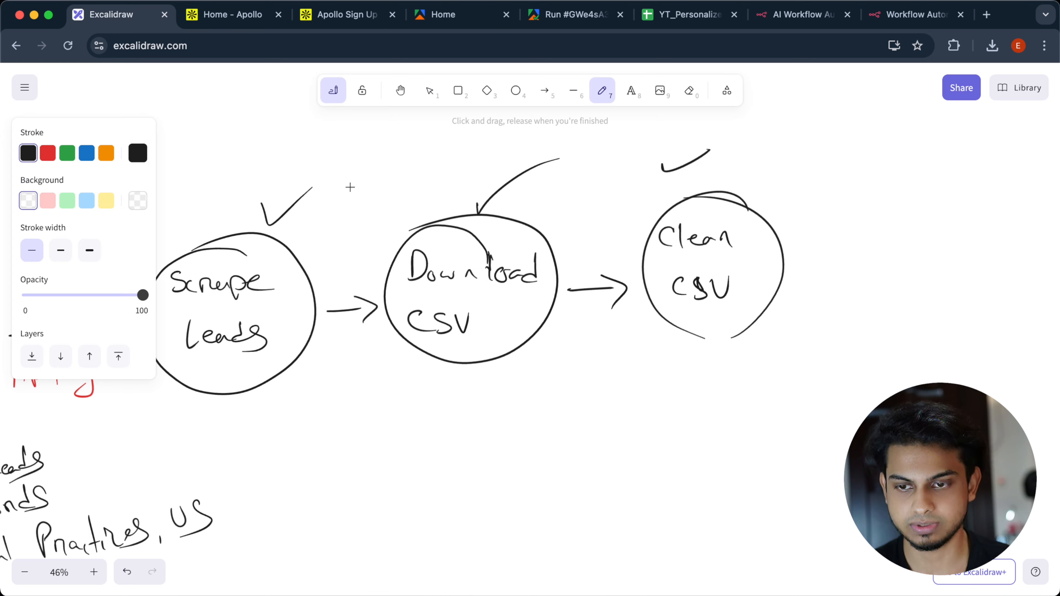
{"action": "scroll", "coordinate": [325, 220], "scroll_direction": "left", "scroll_amount": 10}
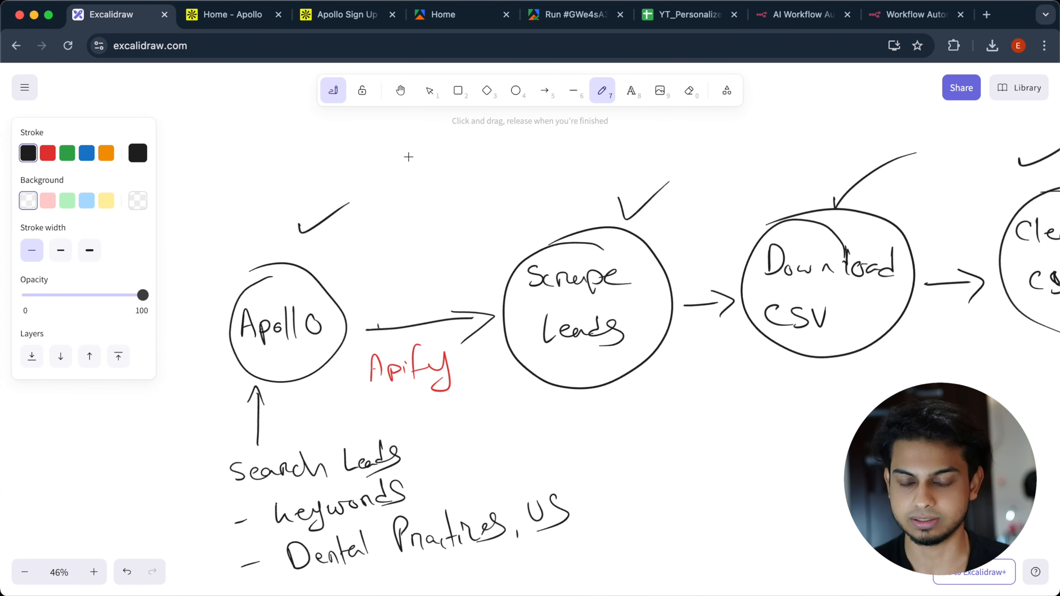
Step: Draw a long arrow after Clean CSV with "n8n" in red beneath it, and a short black arrow pointing at the Clean CSV circle
{"action": "scroll", "coordinate": [409, 159], "scroll_direction": "right", "scroll_amount": 15}
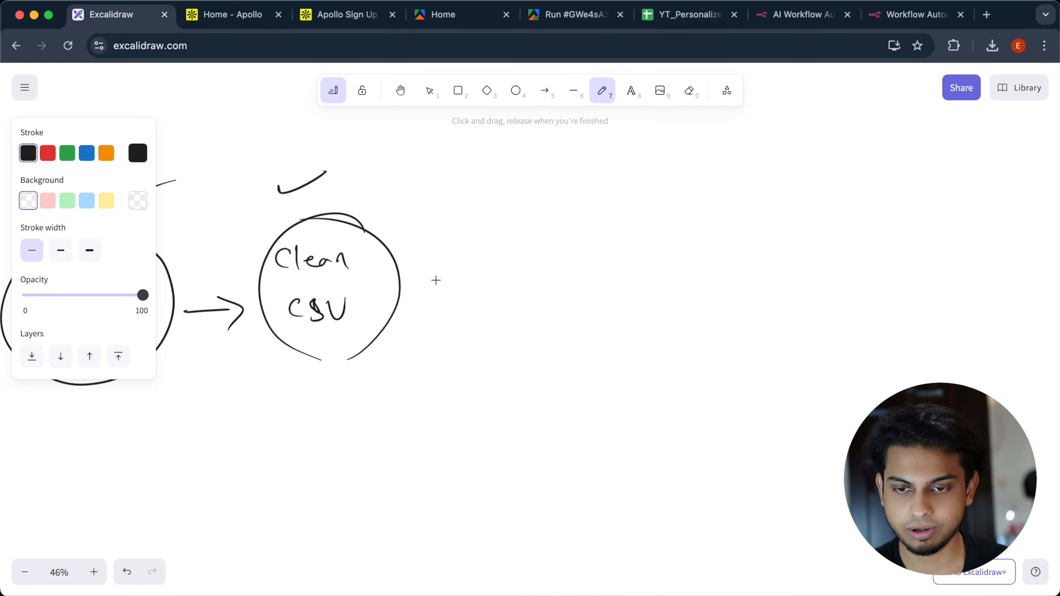
{"action": "mouse_move", "coordinate": [422, 279]}
{"action": "left_mouse_down"}
{"action": "mouse_move", "coordinate": [579, 267]}
{"action": "mouse_move", "coordinate": [563, 285]}
{"action": "left_mouse_up"}
{"action": "left_click", "coordinate": [48, 154]}
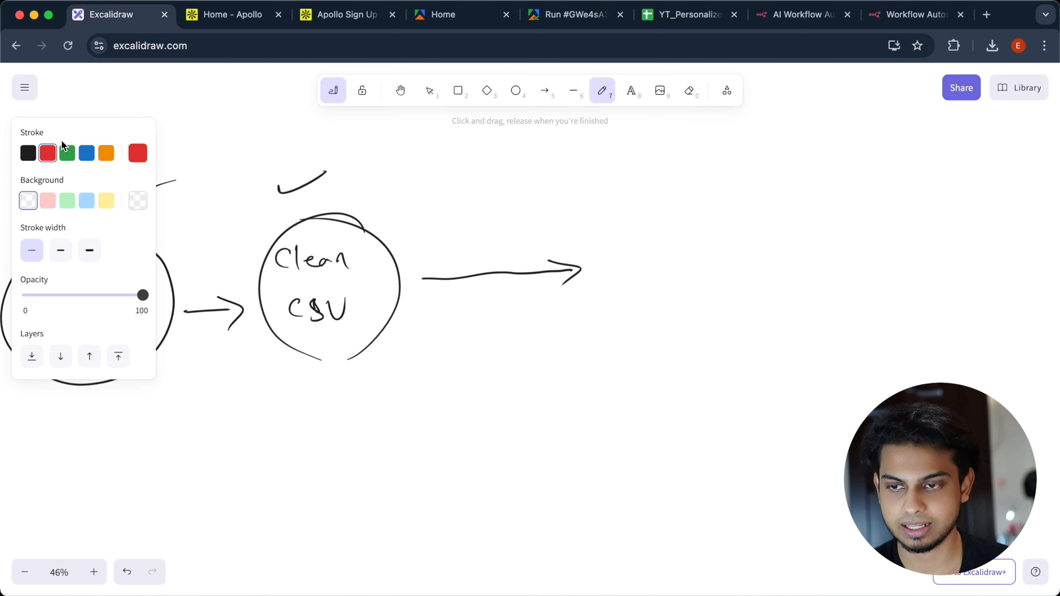
{"action": "left_click_drag", "start_coordinate": [460, 312], "coordinate": [490, 288]}
{"action": "left_click_drag", "start_coordinate": [511, 311], "coordinate": [529, 311]}
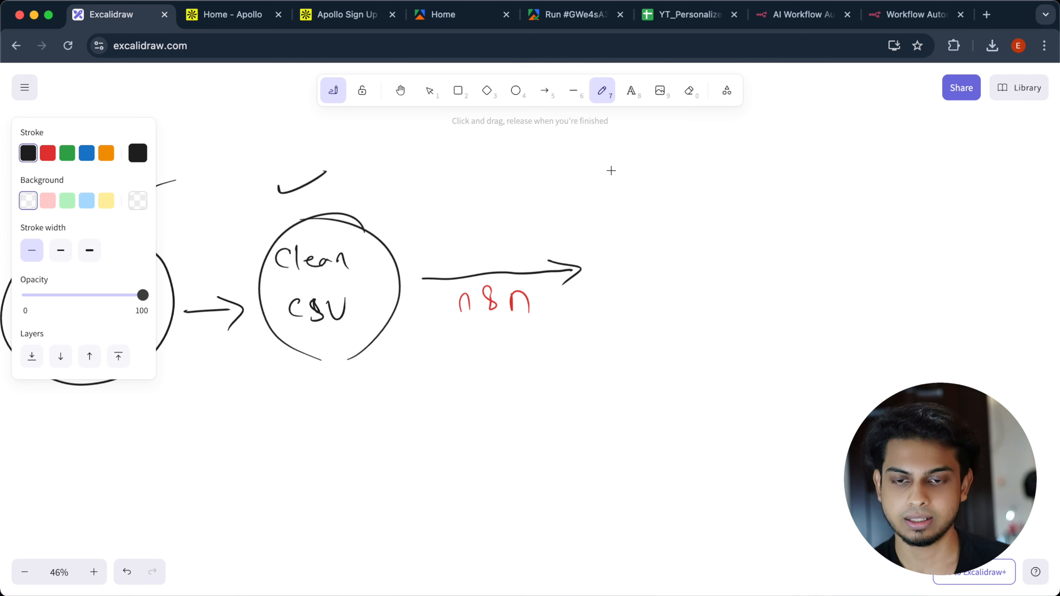
{"action": "scroll", "coordinate": [591, 218], "scroll_direction": "right", "scroll_amount": 5}
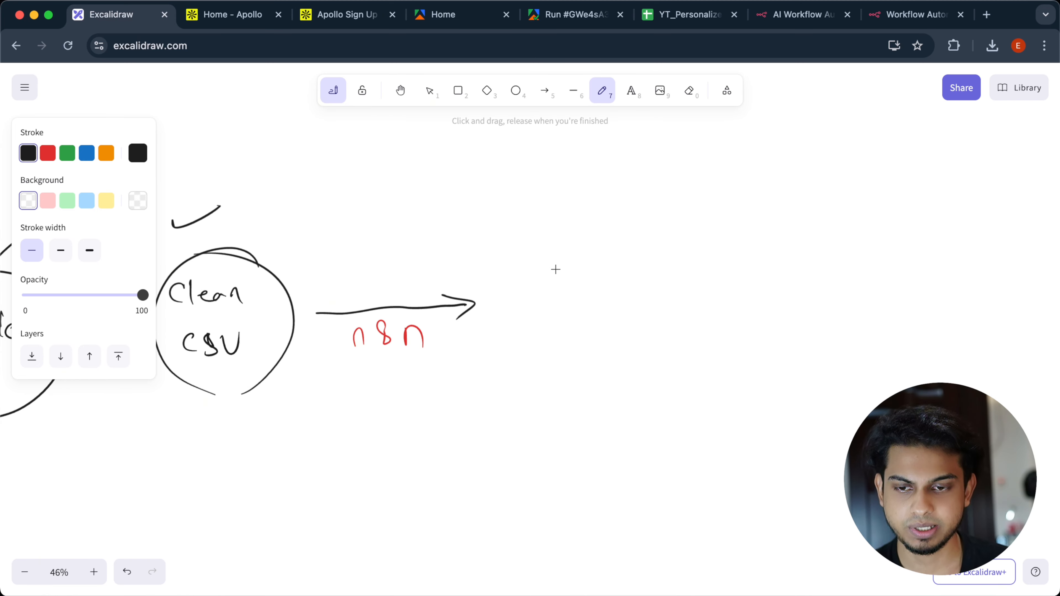
{"action": "mouse_move", "coordinate": [312, 185]}
{"action": "left_mouse_down"}
{"action": "mouse_move", "coordinate": [287, 246]}
{"action": "mouse_move", "coordinate": [314, 223]}
{"action": "left_mouse_up"}
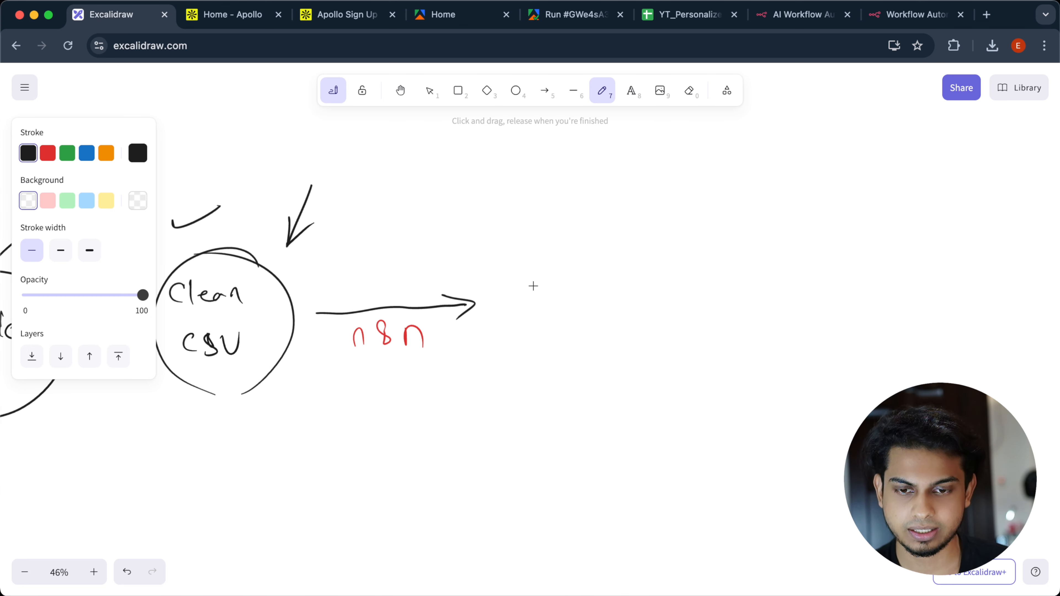
Step: Handwrite "Has Email?" at the end of the n8n arrow and circle it
{"action": "left_click_drag", "start_coordinate": [531, 267], "coordinate": [532, 293]}
{"action": "mouse_move", "coordinate": [544, 267]}
{"action": "left_mouse_down"}
{"action": "mouse_move", "coordinate": [544, 293]}
{"action": "mouse_move", "coordinate": [544, 274]}
{"action": "left_mouse_up"}
{"action": "mouse_move", "coordinate": [559, 279]}
{"action": "left_mouse_down"}
{"action": "mouse_move", "coordinate": [551, 288]}
{"action": "mouse_move", "coordinate": [588, 288]}
{"action": "left_mouse_up"}
{"action": "mouse_move", "coordinate": [583, 263]}
{"action": "left_mouse_down"}
{"action": "mouse_move", "coordinate": [602, 260]}
{"action": "mouse_move", "coordinate": [627, 288]}
{"action": "mouse_move", "coordinate": [644, 288]}
{"action": "left_mouse_up"}
{"action": "left_click_drag", "start_coordinate": [659, 259], "coordinate": [673, 298]}
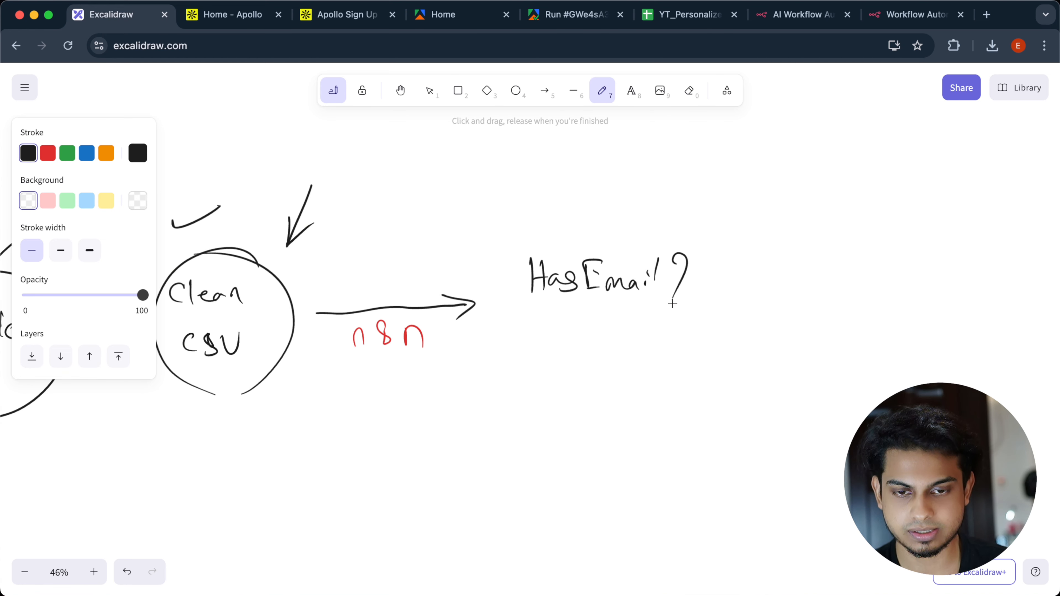
{"action": "mouse_move", "coordinate": [691, 217]}
{"action": "left_mouse_down"}
{"action": "mouse_move", "coordinate": [539, 241]}
{"action": "mouse_move", "coordinate": [660, 339]}
{"action": "mouse_move", "coordinate": [637, 219]}
{"action": "left_mouse_up"}
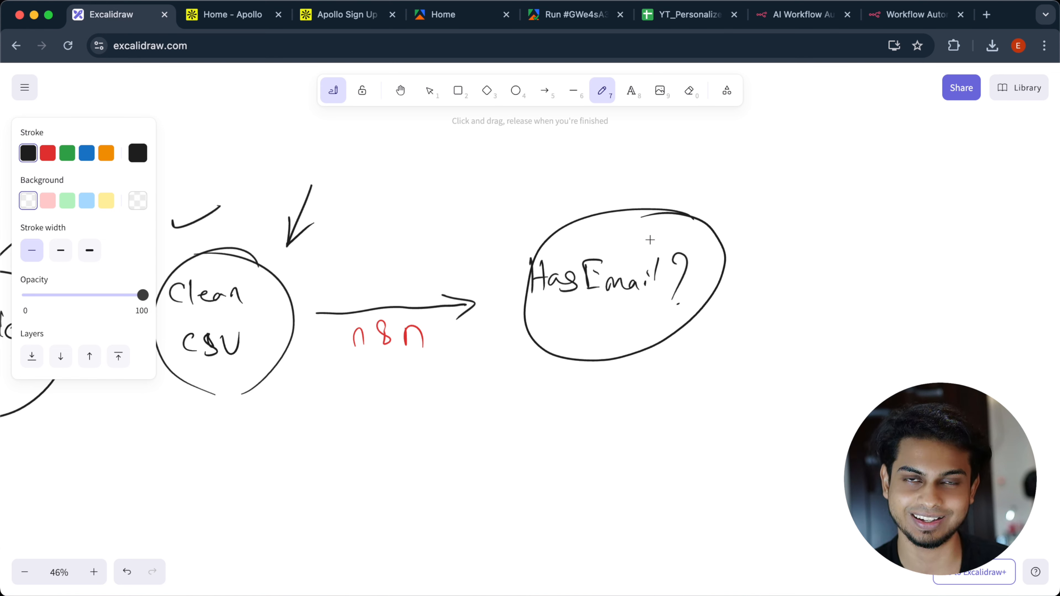
Step: Draw an arrow leading out of the Has Email? circle and label it "Yes"
{"action": "scroll", "coordinate": [651, 241], "scroll_direction": "right", "scroll_amount": 5}
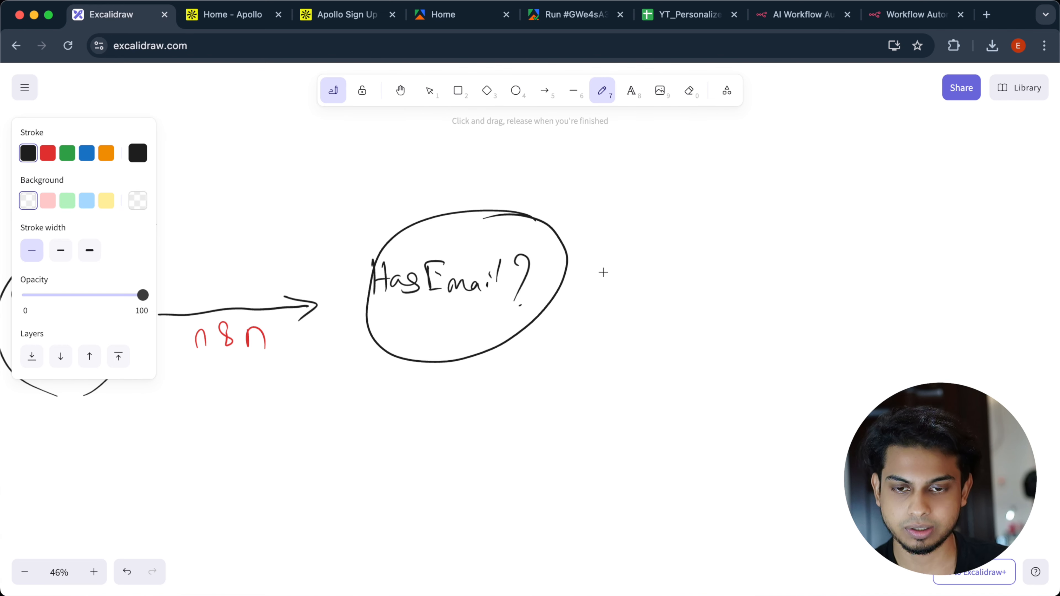
{"action": "left_click_drag", "start_coordinate": [583, 274], "coordinate": [705, 271]}
{"action": "left_click_drag", "start_coordinate": [680, 255], "coordinate": [682, 285]}
{"action": "left_click_drag", "start_coordinate": [632, 251], "coordinate": [641, 256]}
{"action": "left_click_drag", "start_coordinate": [657, 247], "coordinate": [645, 258]}
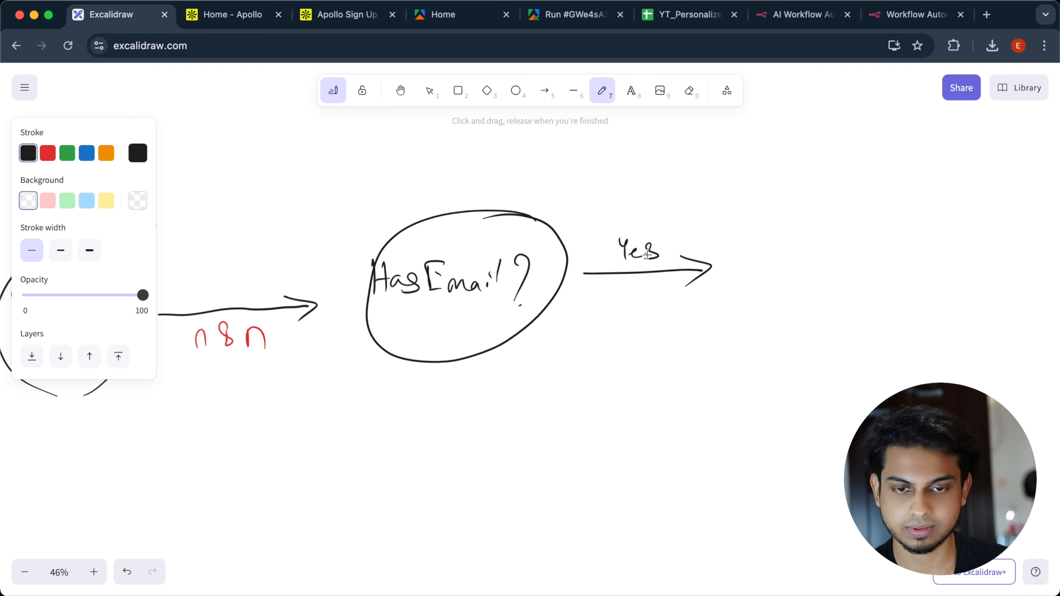
Step: Handwrite "LinkedIn Scraper" at the end of the Yes arrow, undoing the first stroke, and circle the text
{"action": "scroll", "coordinate": [674, 237], "scroll_direction": "right", "scroll_amount": 10}
{"action": "scroll", "coordinate": [615, 283], "scroll_direction": "up", "scroll_amount": 2}
{"action": "scroll", "coordinate": [615, 284], "scroll_direction": "right", "scroll_amount": 2}
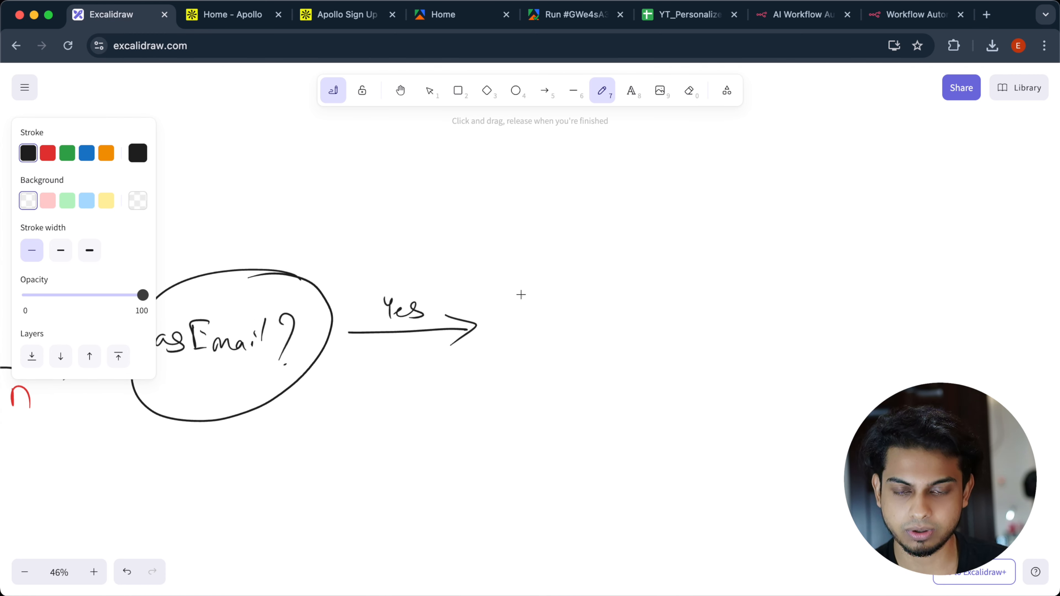
{"action": "left_click_drag", "start_coordinate": [521, 294], "coordinate": [539, 330]}
{"action": "key", "text": "super+z"}
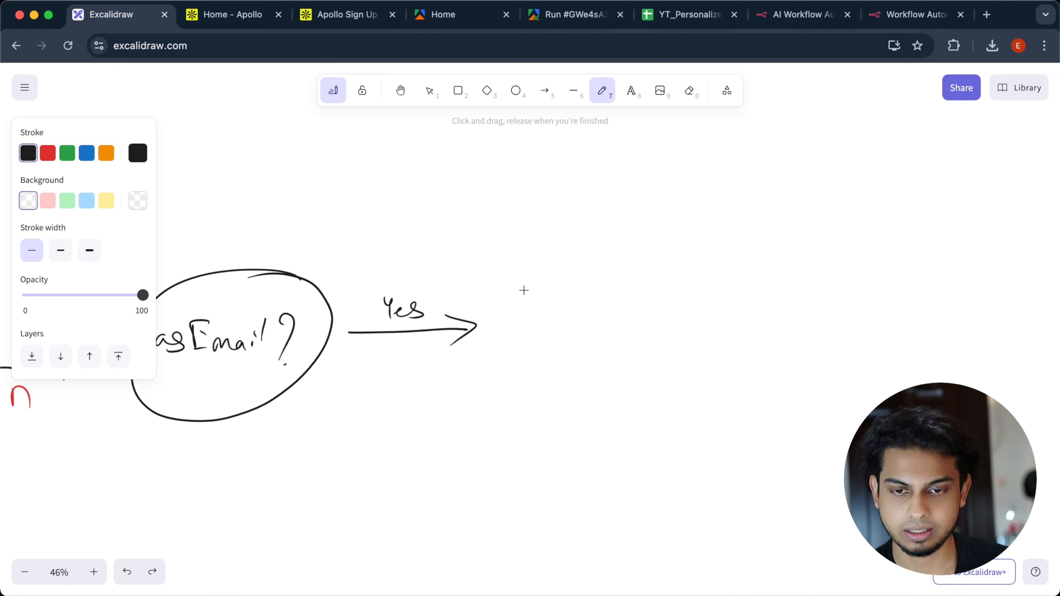
{"action": "left_click_drag", "start_coordinate": [523, 284], "coordinate": [537, 320]}
{"action": "left_click_drag", "start_coordinate": [537, 296], "coordinate": [538, 301]}
{"action": "mouse_move", "coordinate": [543, 287]}
{"action": "left_mouse_down"}
{"action": "mouse_move", "coordinate": [542, 316]}
{"action": "mouse_move", "coordinate": [573, 318]}
{"action": "mouse_move", "coordinate": [589, 285]}
{"action": "mouse_move", "coordinate": [597, 314]}
{"action": "mouse_move", "coordinate": [629, 284]}
{"action": "left_mouse_up"}
{"action": "mouse_move", "coordinate": [561, 339]}
{"action": "left_mouse_down"}
{"action": "mouse_move", "coordinate": [546, 362]}
{"action": "mouse_move", "coordinate": [617, 344]}
{"action": "mouse_move", "coordinate": [648, 360]}
{"action": "left_mouse_up"}
{"action": "mouse_move", "coordinate": [655, 271]}
{"action": "left_mouse_down"}
{"action": "mouse_move", "coordinate": [502, 311]}
{"action": "mouse_move", "coordinate": [686, 303]}
{"action": "mouse_move", "coordinate": [599, 230]}
{"action": "left_mouse_up"}
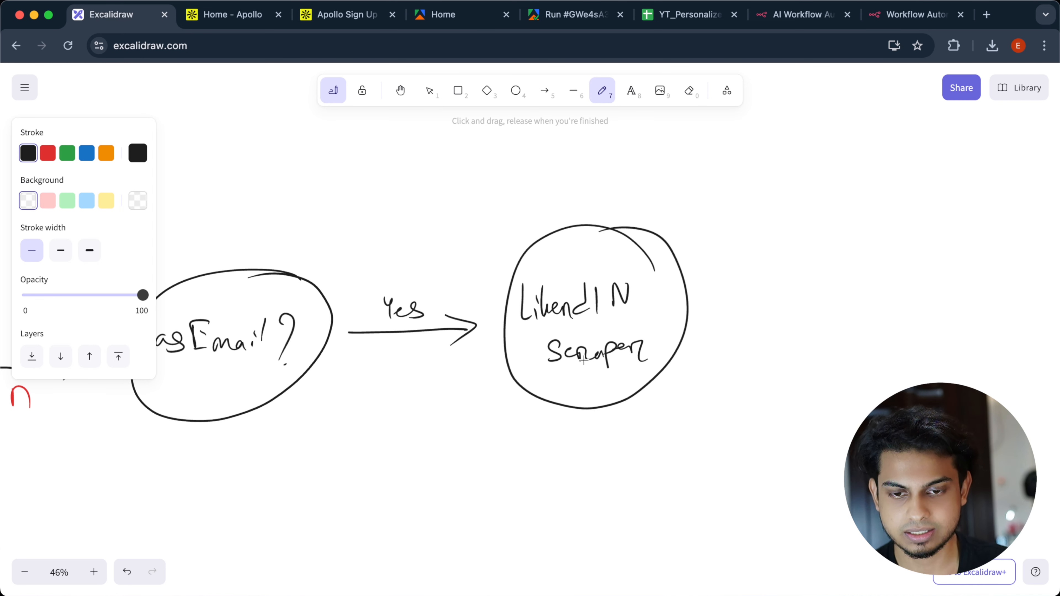
Step: Draw a downward arrow from the LinkedIn Scraper circle and write "Grab useful data for personalization" below it
{"action": "mouse_move", "coordinate": [570, 413]}
{"action": "left_mouse_down"}
{"action": "mouse_move", "coordinate": [574, 464]}
{"action": "mouse_move", "coordinate": [585, 443]}
{"action": "left_mouse_up"}
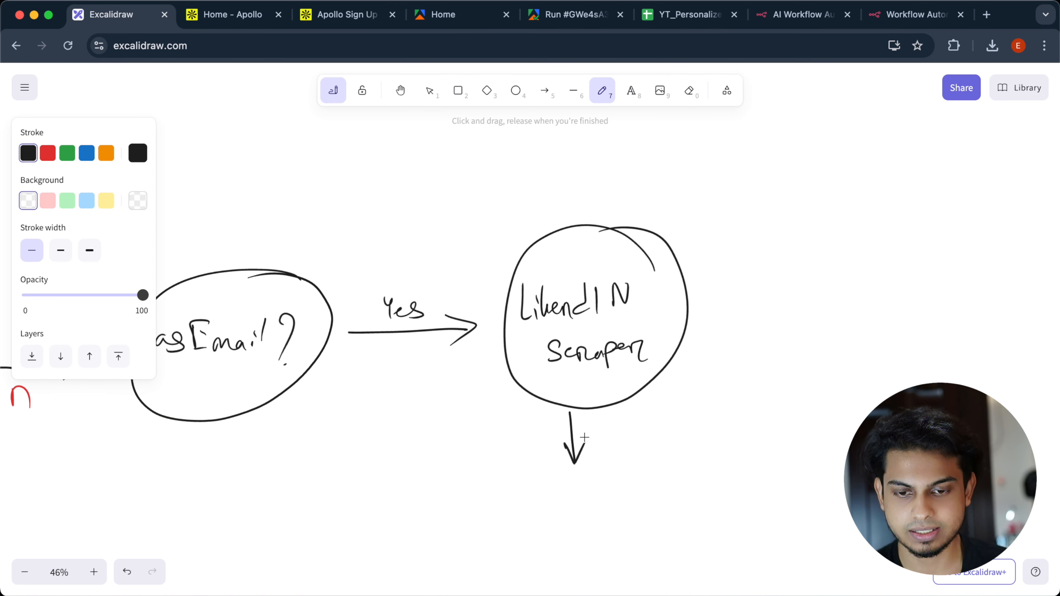
{"action": "scroll", "coordinate": [563, 428], "scroll_direction": "down", "scroll_amount": 5}
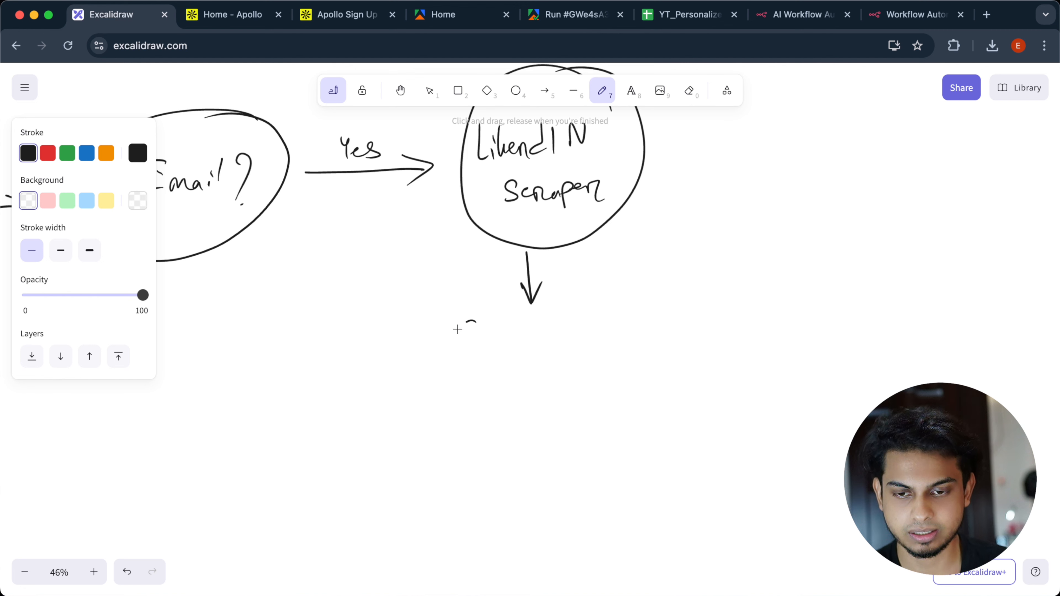
{"action": "left_click_drag", "start_coordinate": [458, 330], "coordinate": [515, 348]}
{"action": "mouse_move", "coordinate": [534, 337]}
{"action": "left_mouse_down"}
{"action": "mouse_move", "coordinate": [584, 343]}
{"action": "mouse_move", "coordinate": [612, 309]}
{"action": "mouse_move", "coordinate": [610, 353]}
{"action": "left_mouse_up"}
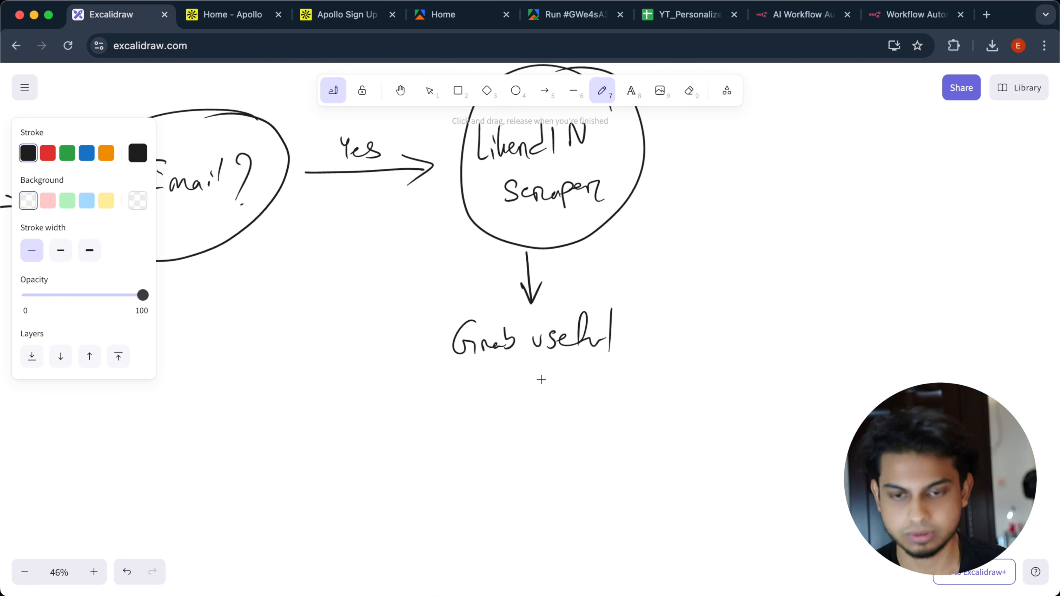
{"action": "mouse_move", "coordinate": [449, 380]}
{"action": "left_mouse_down"}
{"action": "mouse_move", "coordinate": [455, 399]}
{"action": "mouse_move", "coordinate": [507, 398]}
{"action": "mouse_move", "coordinate": [823, 367]}
{"action": "left_mouse_up"}
{"action": "scroll", "coordinate": [674, 278], "scroll_direction": "up", "scroll_amount": 5}
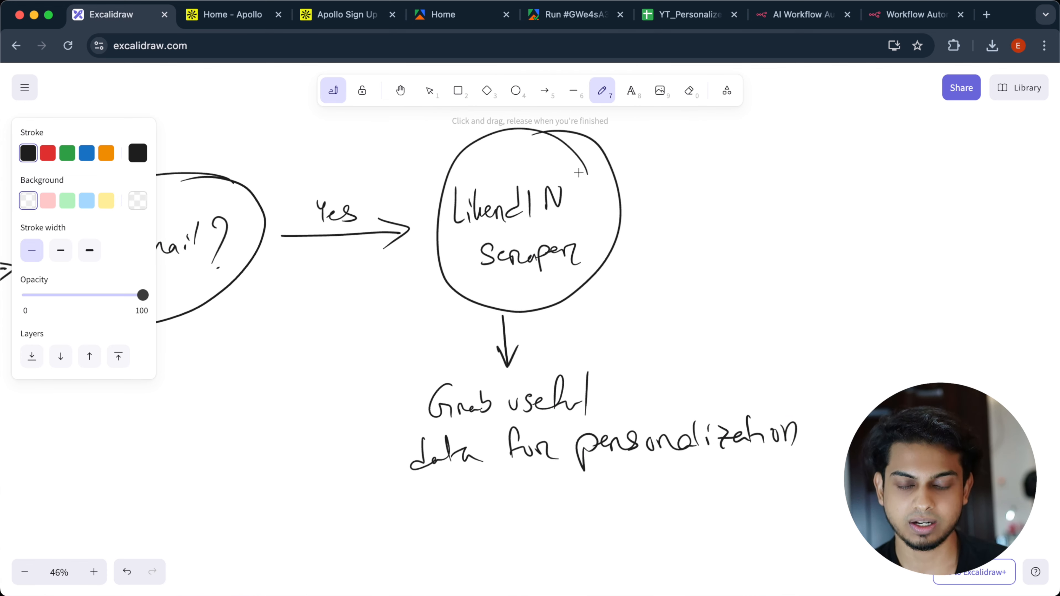
Step: Draw an arrow from the LinkedIn Scraper circle to a boxed stage reading "AI Agent: Generate Icebreakers"
{"action": "scroll", "coordinate": [600, 161], "scroll_direction": "right", "scroll_amount": 2}
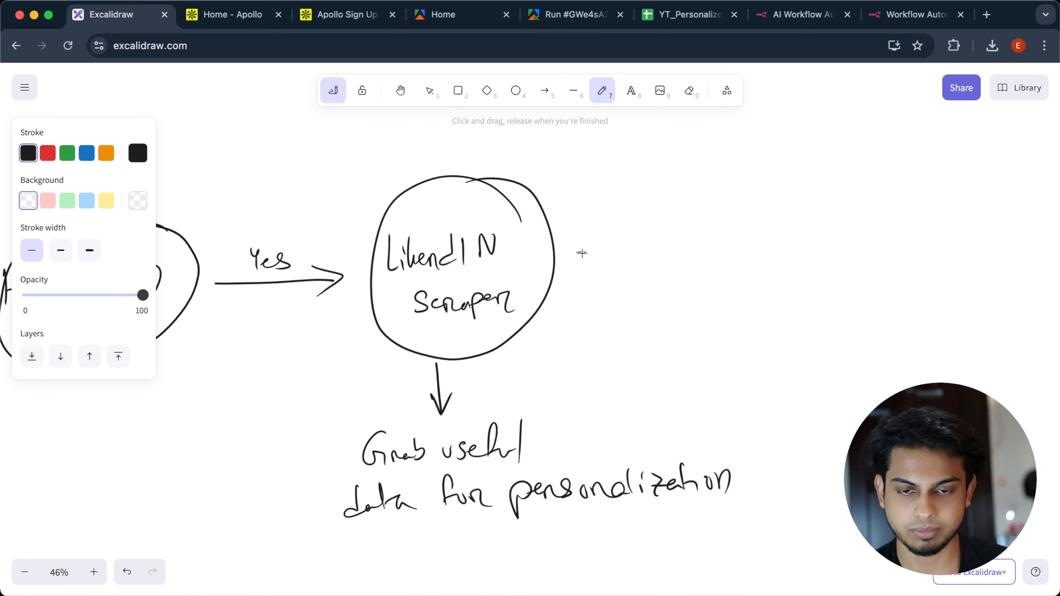
{"action": "mouse_move", "coordinate": [581, 253]}
{"action": "left_mouse_down"}
{"action": "mouse_move", "coordinate": [679, 245]}
{"action": "mouse_move", "coordinate": [680, 268]}
{"action": "left_mouse_up"}
{"action": "scroll", "coordinate": [663, 240], "scroll_direction": "right", "scroll_amount": 3}
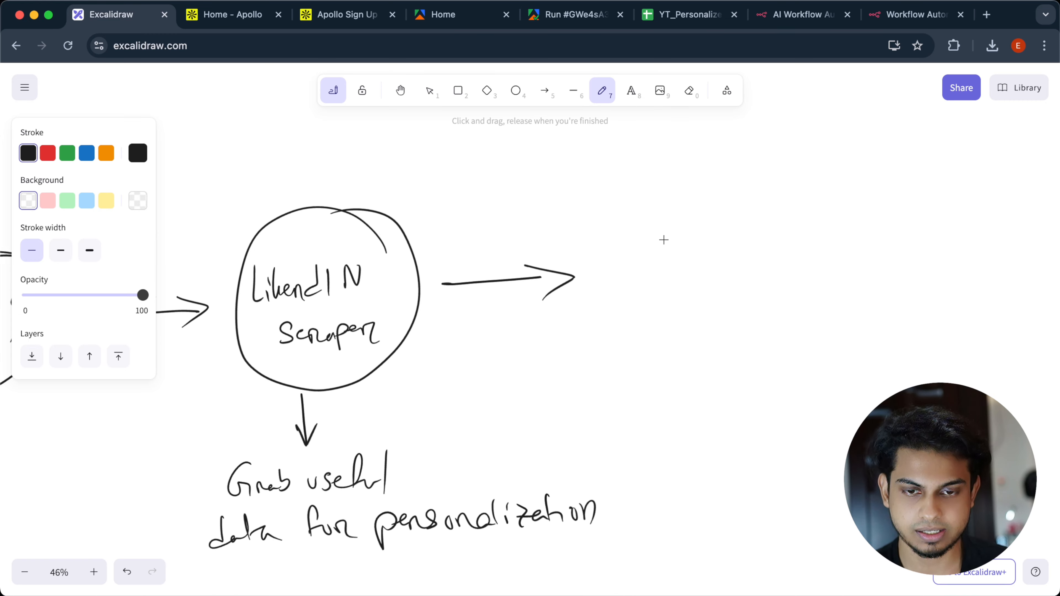
{"action": "scroll", "coordinate": [664, 240], "scroll_direction": "right", "scroll_amount": 3}
{"action": "mouse_move", "coordinate": [568, 246]}
{"action": "left_mouse_down"}
{"action": "mouse_move", "coordinate": [575, 214]}
{"action": "mouse_move", "coordinate": [589, 247]}
{"action": "mouse_move", "coordinate": [729, 224]}
{"action": "left_mouse_up"}
{"action": "left_click", "coordinate": [733, 213]}
{"action": "left_click", "coordinate": [734, 229]}
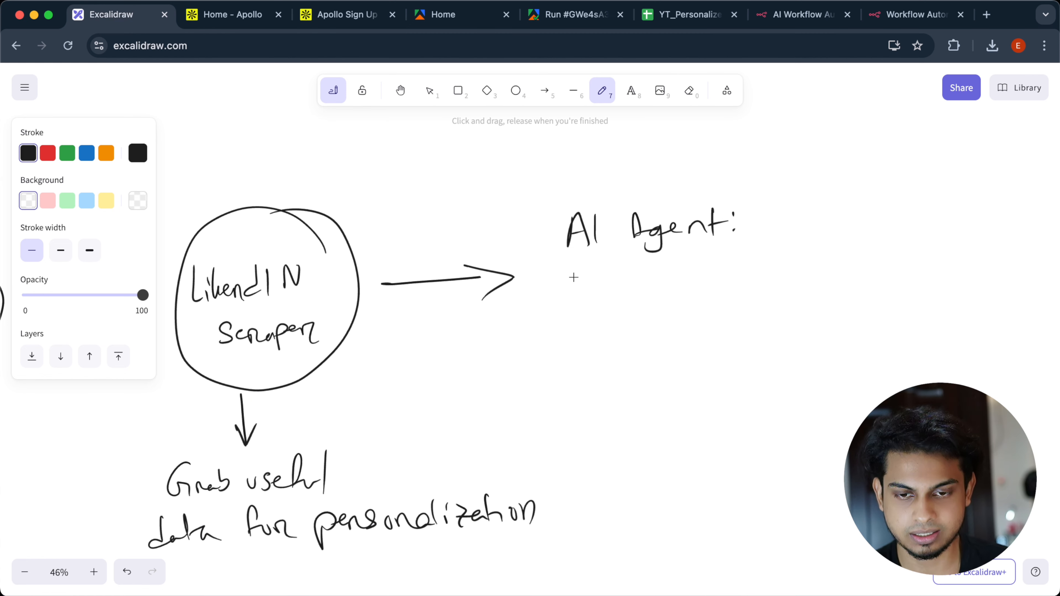
{"action": "mouse_move", "coordinate": [575, 276]}
{"action": "left_mouse_down"}
{"action": "mouse_move", "coordinate": [576, 292]}
{"action": "mouse_move", "coordinate": [665, 301]}
{"action": "mouse_move", "coordinate": [736, 286]}
{"action": "mouse_move", "coordinate": [833, 288]}
{"action": "left_mouse_up"}
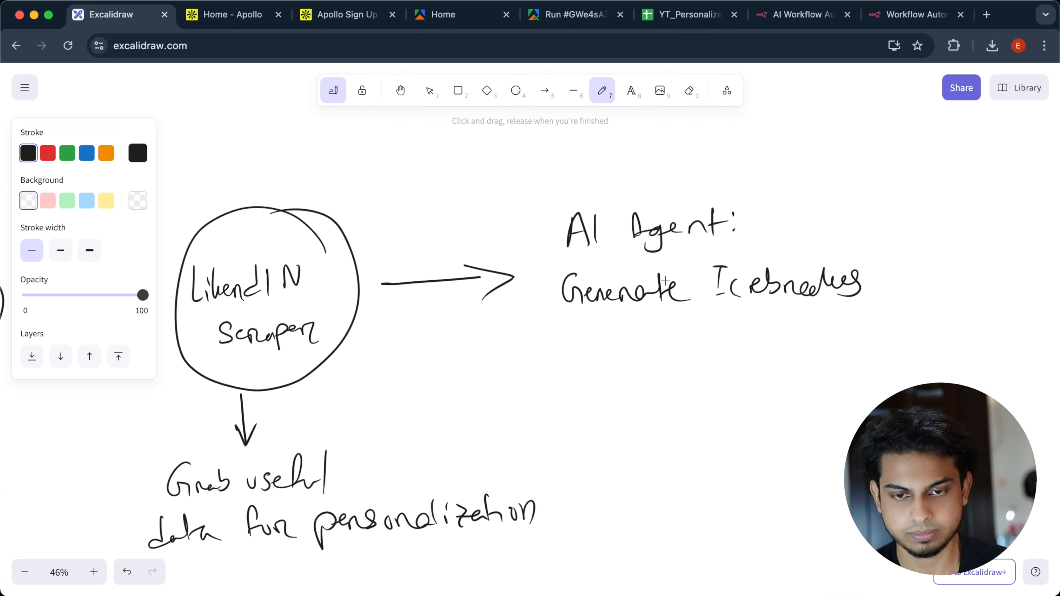
{"action": "mouse_move", "coordinate": [525, 192]}
{"action": "left_mouse_down"}
{"action": "mouse_move", "coordinate": [524, 337]}
{"action": "mouse_move", "coordinate": [756, 337]}
{"action": "mouse_move", "coordinate": [890, 257]}
{"action": "mouse_move", "coordinate": [722, 162]}
{"action": "mouse_move", "coordinate": [524, 180]}
{"action": "left_mouse_up"}
Step: Draw an arrow from the AI Agent box to a circled stage reading "Update Google Sheet"
{"action": "scroll", "coordinate": [610, 175], "scroll_direction": "right", "scroll_amount": 10}
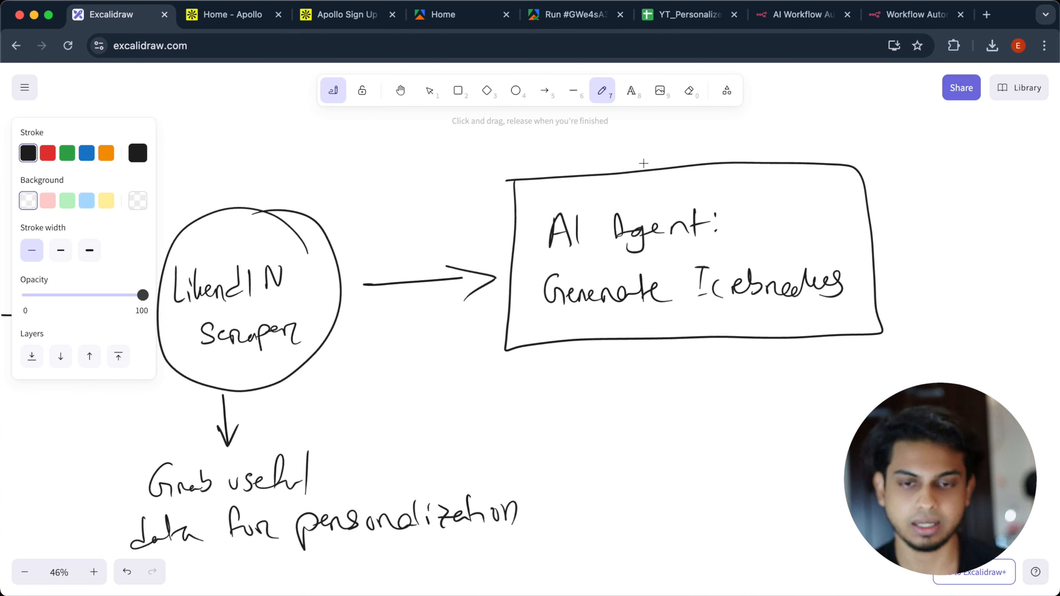
{"action": "scroll", "coordinate": [616, 265], "scroll_direction": "right", "scroll_amount": 2}
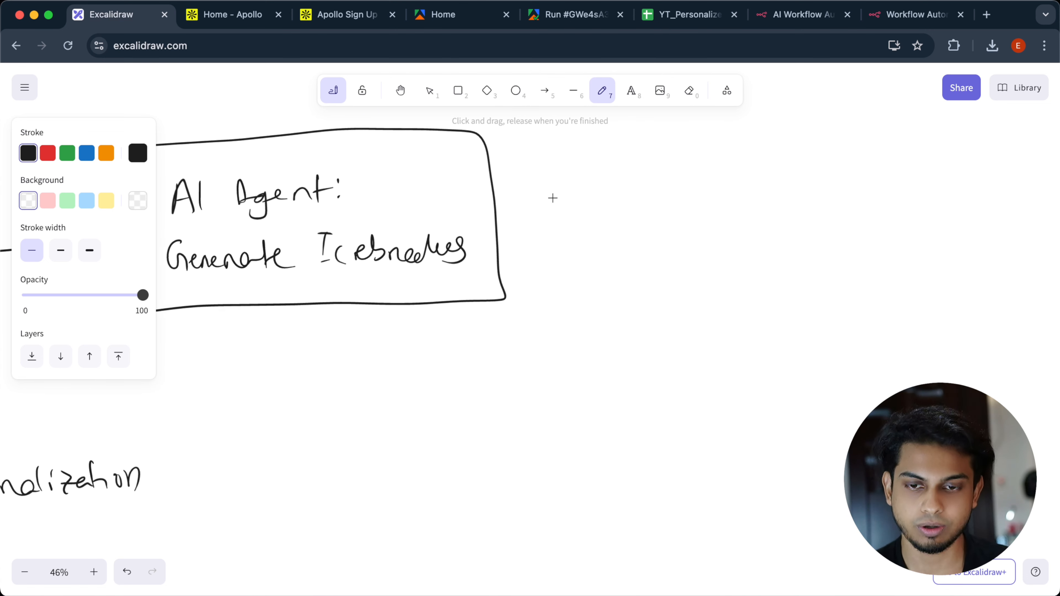
{"action": "scroll", "coordinate": [552, 196], "scroll_direction": "up", "scroll_amount": 3}
{"action": "mouse_move", "coordinate": [525, 252]}
{"action": "left_mouse_down"}
{"action": "mouse_move", "coordinate": [585, 232]}
{"action": "mouse_move", "coordinate": [601, 257]}
{"action": "left_mouse_up"}
{"action": "left_click_drag", "start_coordinate": [648, 194], "coordinate": [672, 226]}
{"action": "left_click_drag", "start_coordinate": [687, 197], "coordinate": [745, 213]}
{"action": "left_click_drag", "start_coordinate": [659, 251], "coordinate": [647, 268]}
{"action": "left_click_drag", "start_coordinate": [680, 259], "coordinate": [709, 253]}
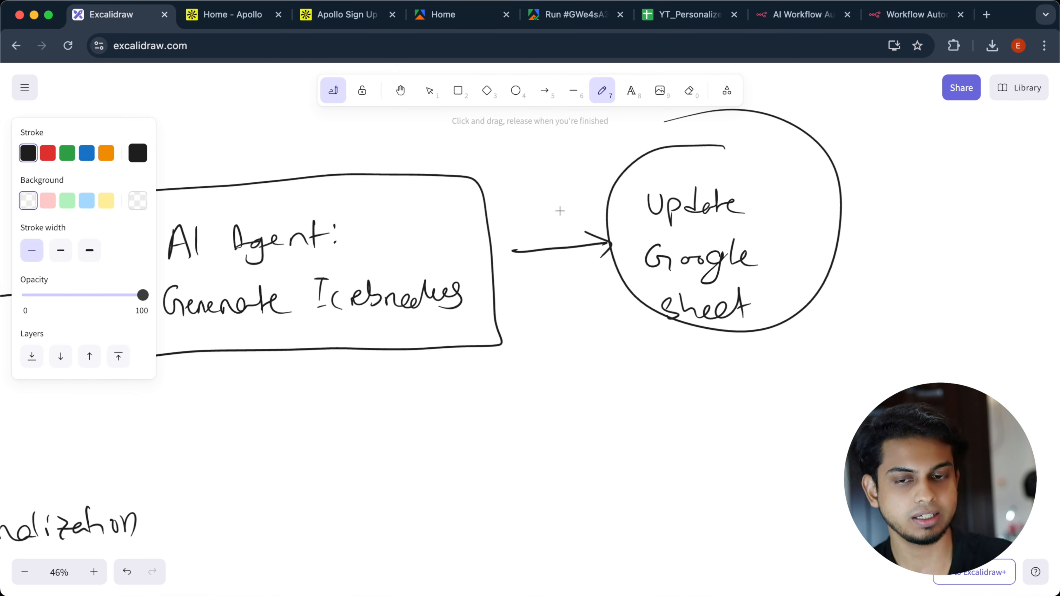
{"action": "scroll", "coordinate": [559, 209], "scroll_direction": "left", "scroll_amount": 20}
{"action": "scroll", "coordinate": [559, 210], "scroll_direction": "down", "scroll_amount": 3}
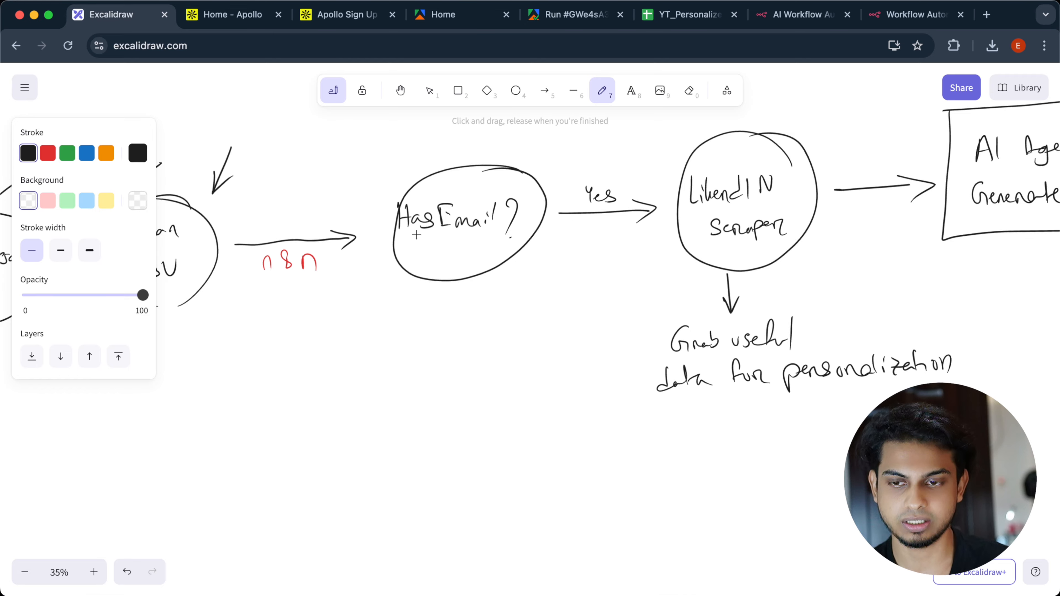
{"action": "scroll", "coordinate": [416, 235], "scroll_direction": "left", "scroll_amount": 10}
{"action": "scroll", "coordinate": [416, 234], "scroll_direction": "right", "scroll_amount": 6}
Step: Switch to the n8n workflow and add a Google Sheets node with the "Get row(s) in sheet" action
{"action": "key", "text": "super+9"}
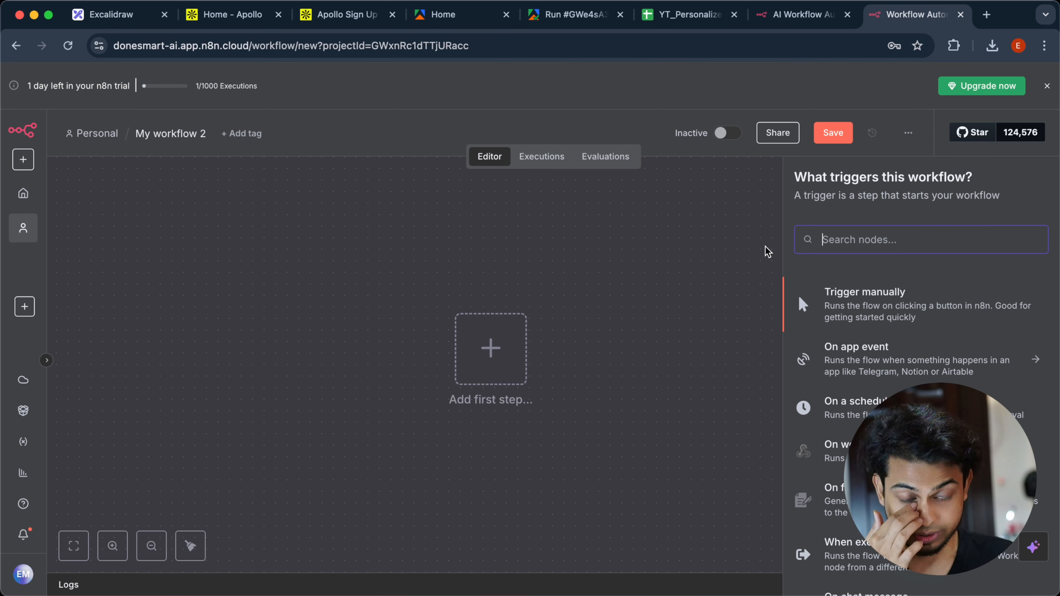
{"action": "type", "text": "goog"}
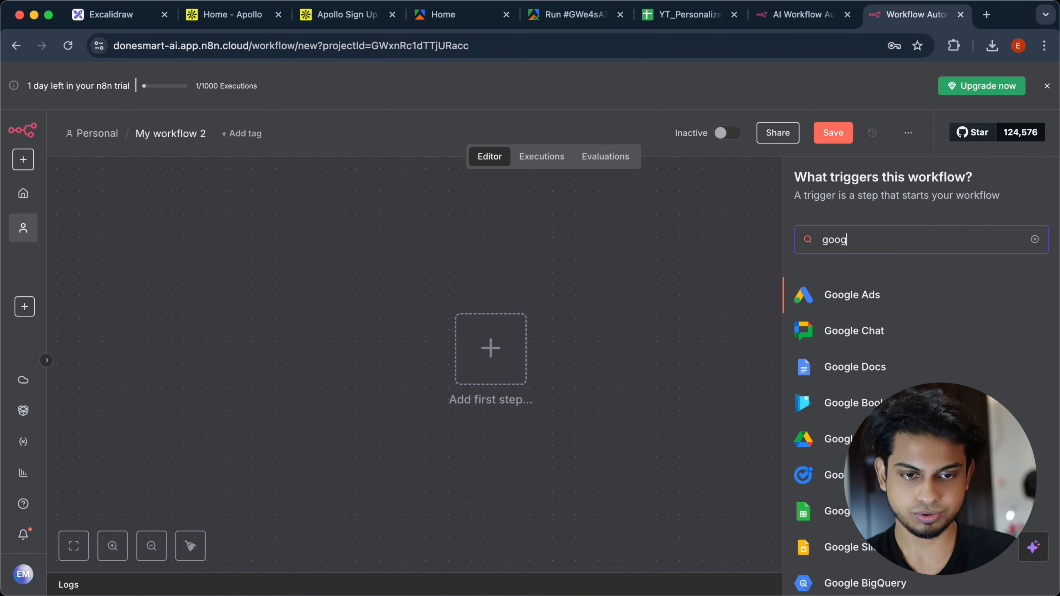
{"action": "type", "text": "le shee"}
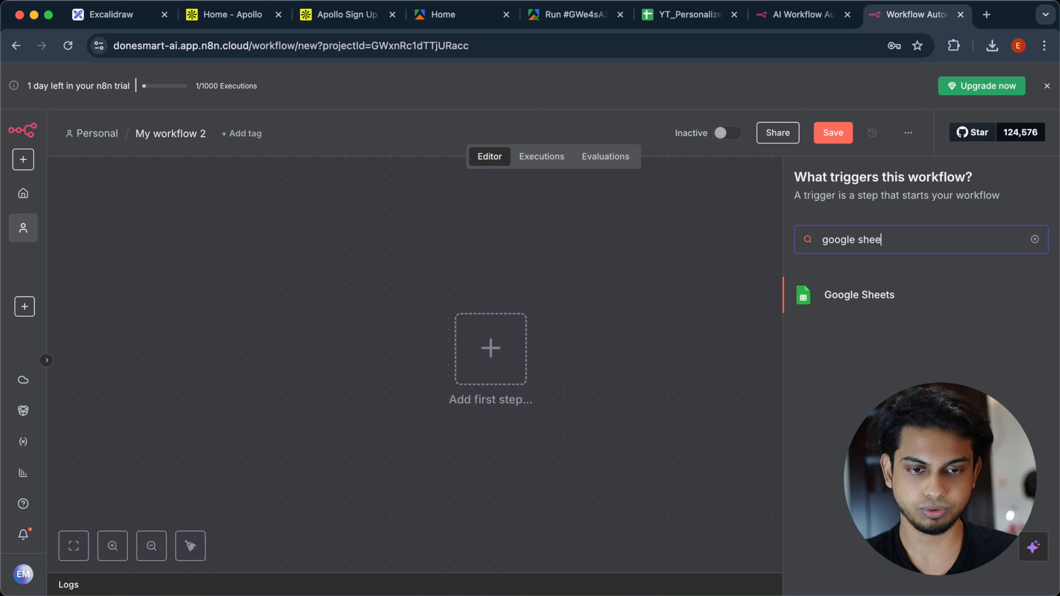
{"action": "left_click", "coordinate": [862, 298]}
{"action": "left_click", "coordinate": [852, 381]}
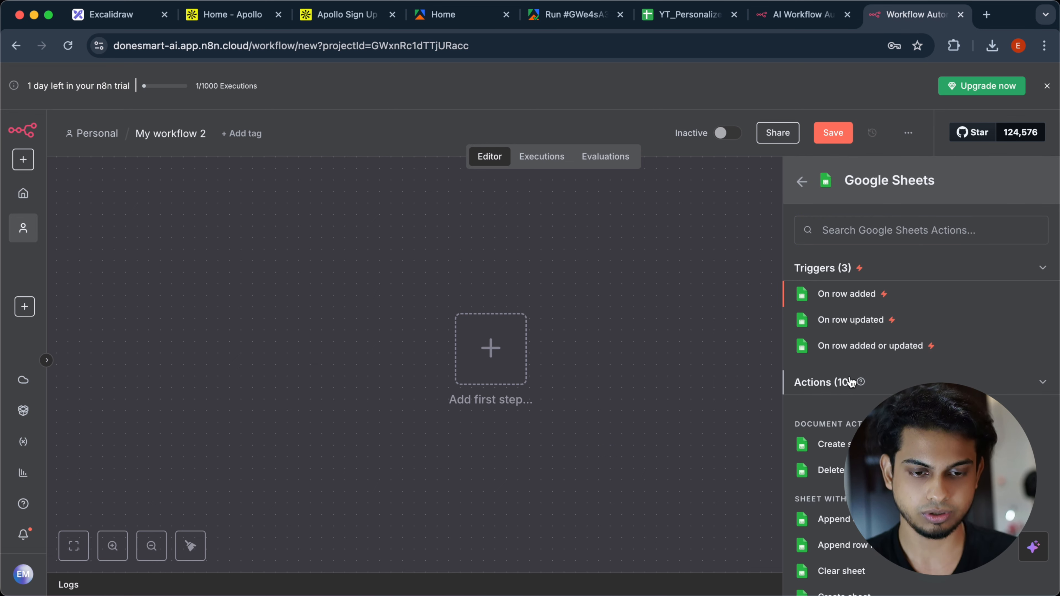
{"action": "scroll", "coordinate": [852, 379], "scroll_direction": "down", "scroll_amount": 2}
{"action": "scroll", "coordinate": [851, 381], "scroll_direction": "up", "scroll_amount": 2}
{"action": "scroll", "coordinate": [851, 380], "scroll_direction": "down", "scroll_amount": 2}
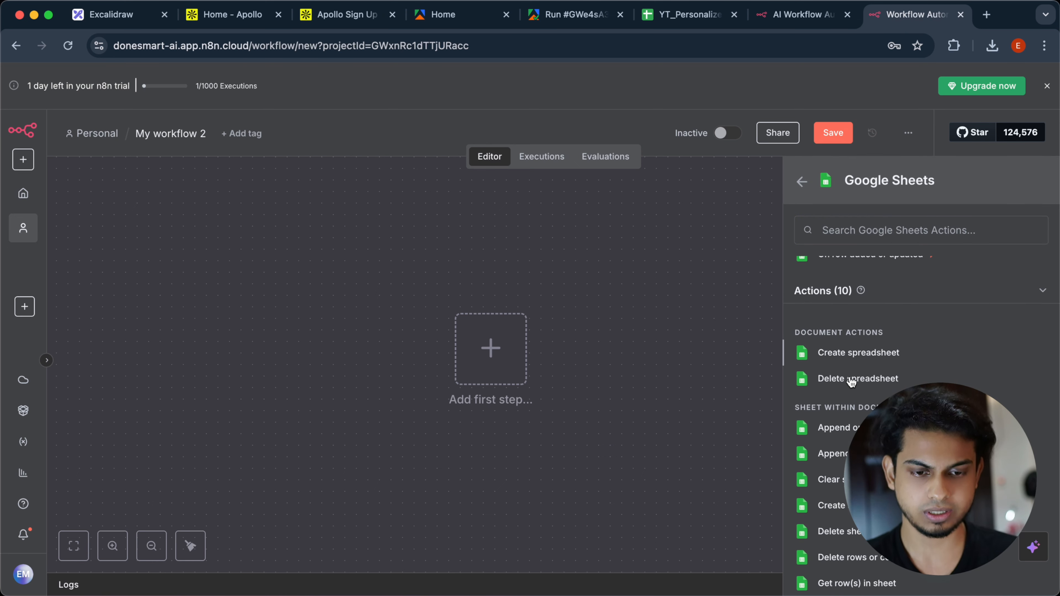
{"action": "scroll", "coordinate": [851, 381], "scroll_direction": "down", "scroll_amount": 1}
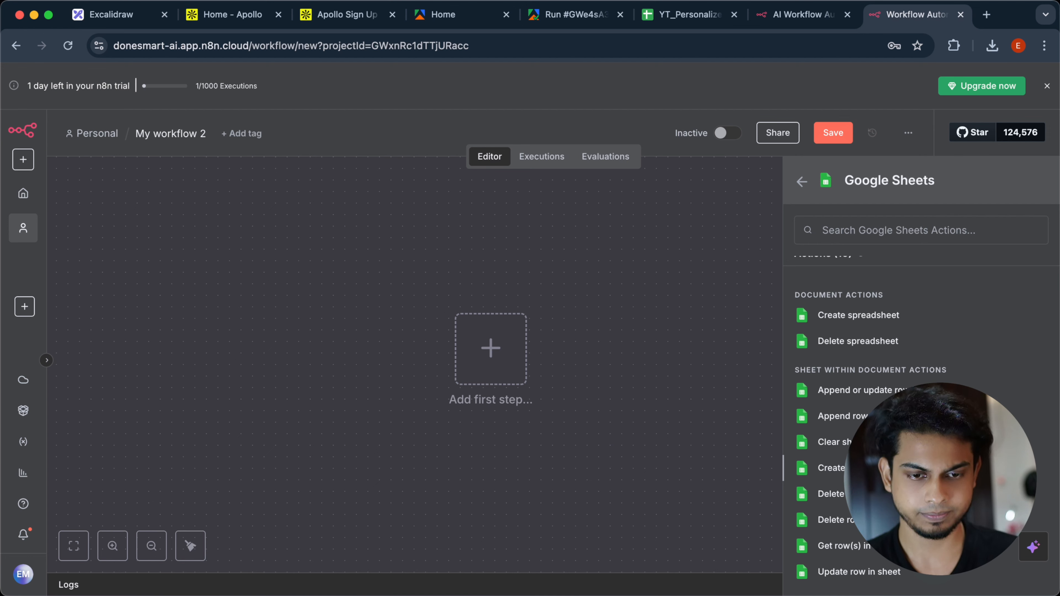
{"action": "left_click", "coordinate": [862, 545]}
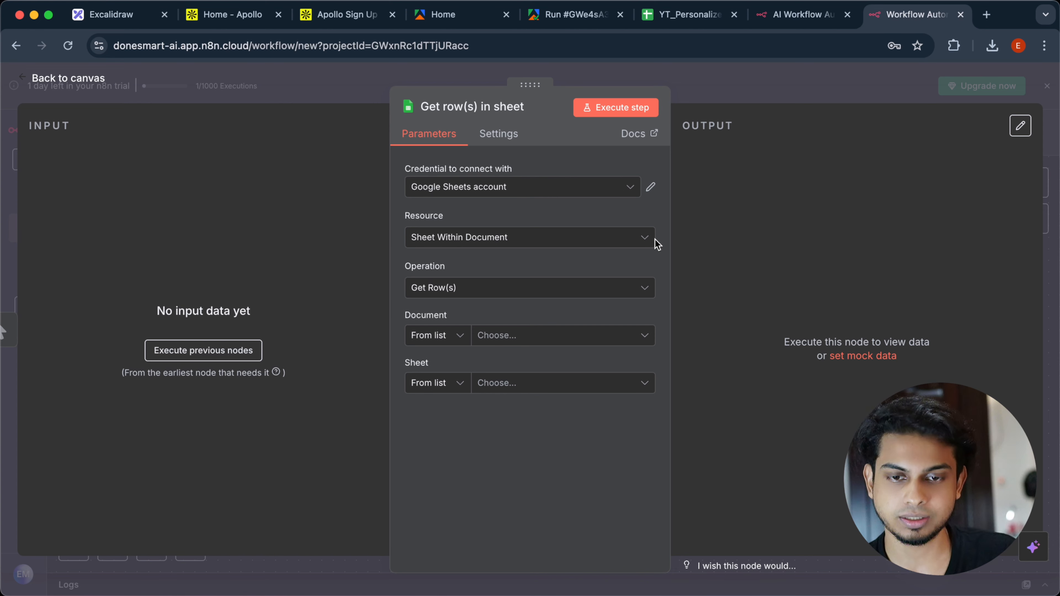
Step: Open the credential choices of the Get row(s) in sheet node
{"action": "left_click", "coordinate": [630, 195]}
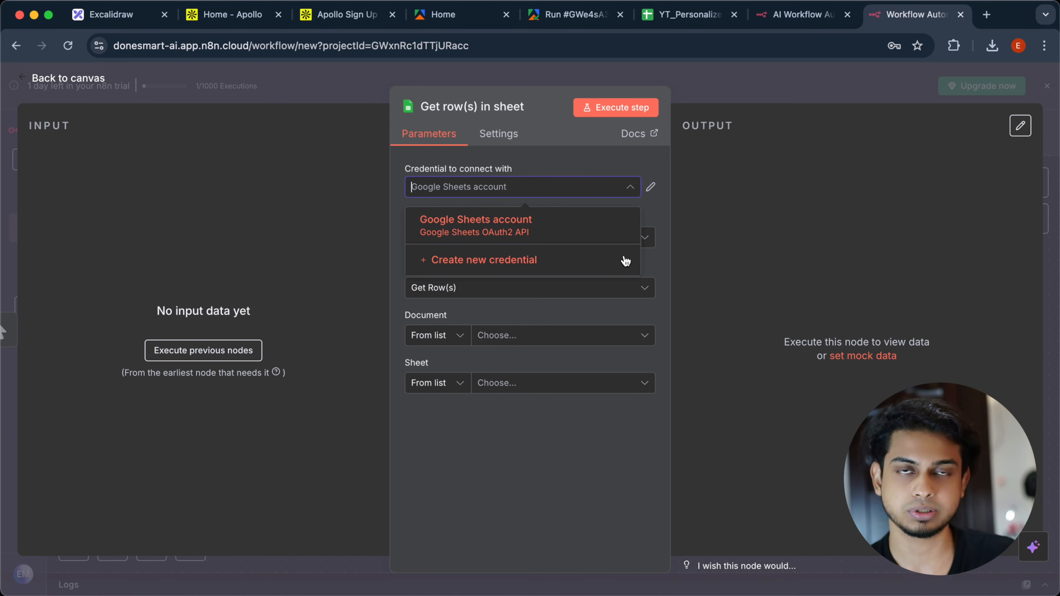
{"action": "left_click", "coordinate": [589, 262]}
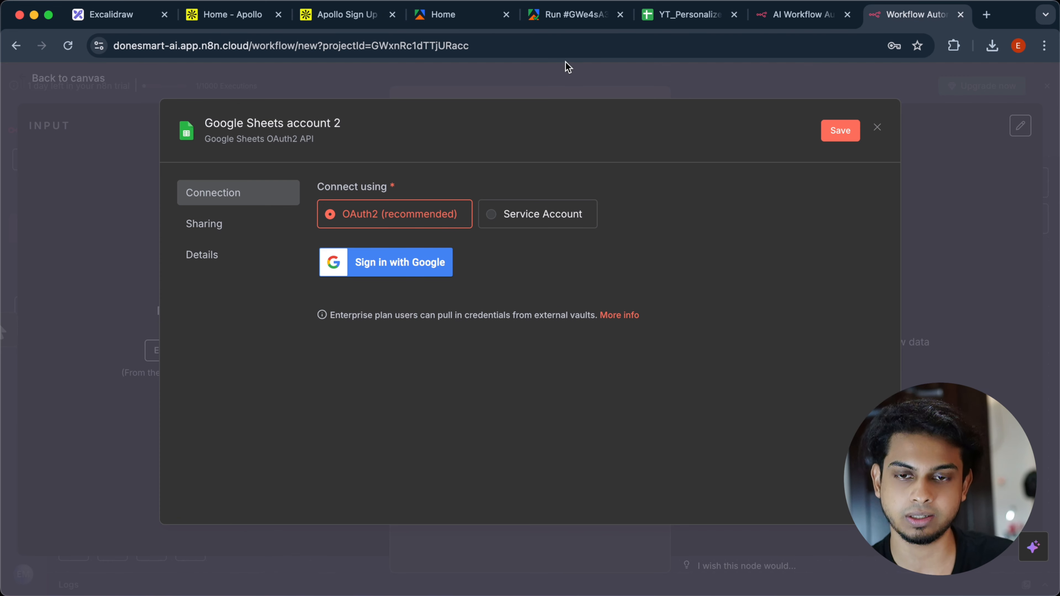
{"action": "left_click", "coordinate": [552, 91]}
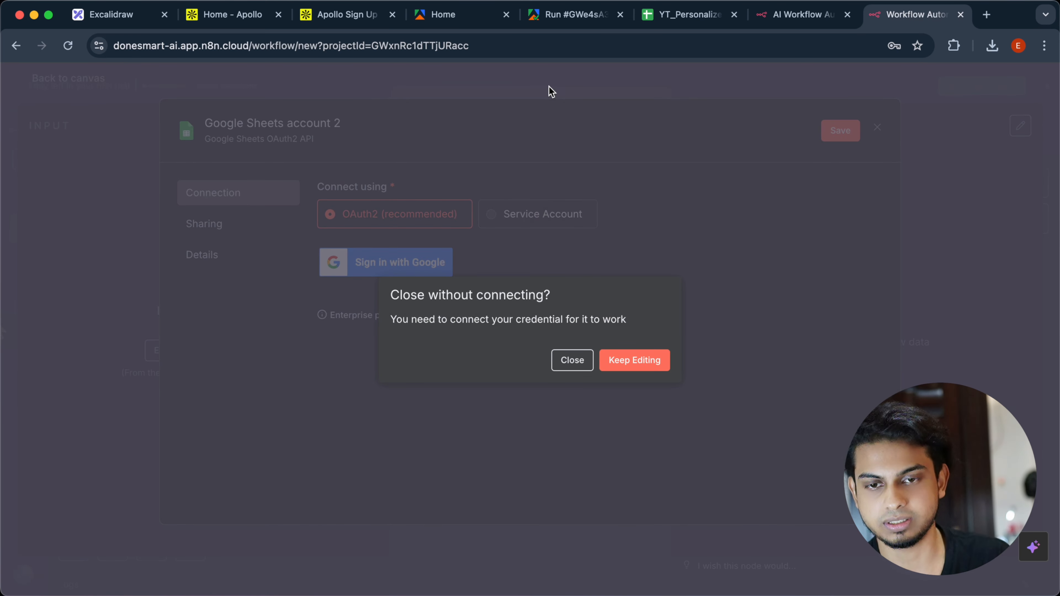
{"action": "left_click", "coordinate": [579, 360]}
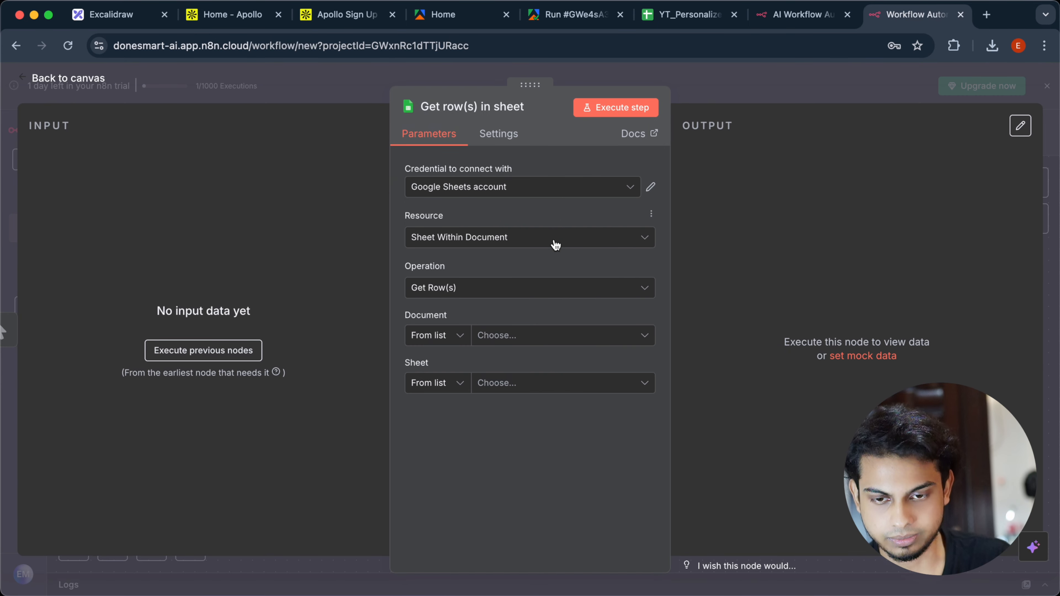
Step: Point the Get row(s) node at the YT_Personalized_Icebreaker document and its Raw Leads sheet
{"action": "left_click", "coordinate": [544, 287]}
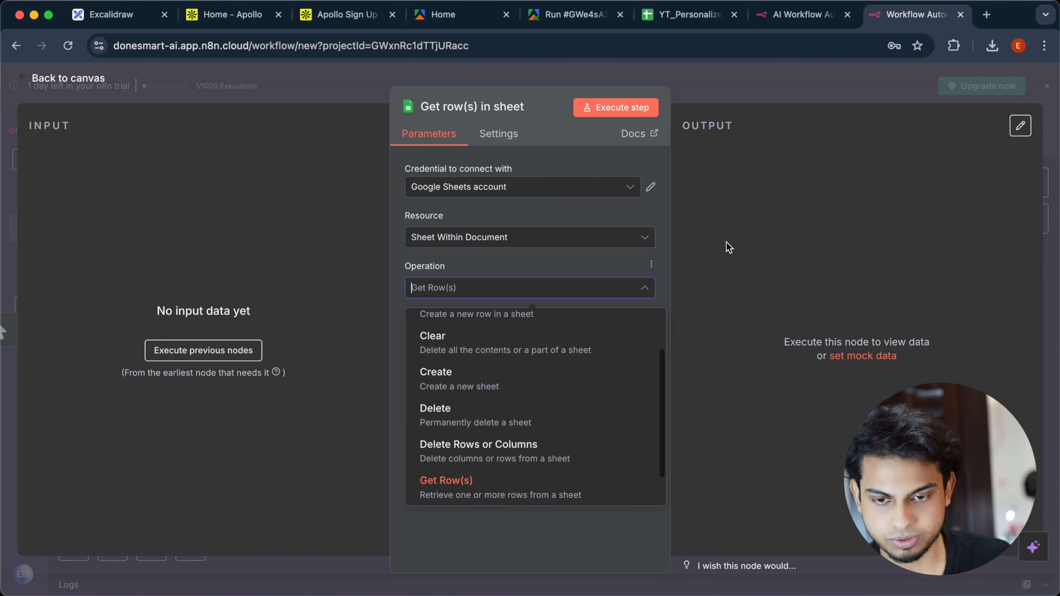
{"action": "left_click", "coordinate": [733, 245]}
{"action": "left_click", "coordinate": [567, 336]}
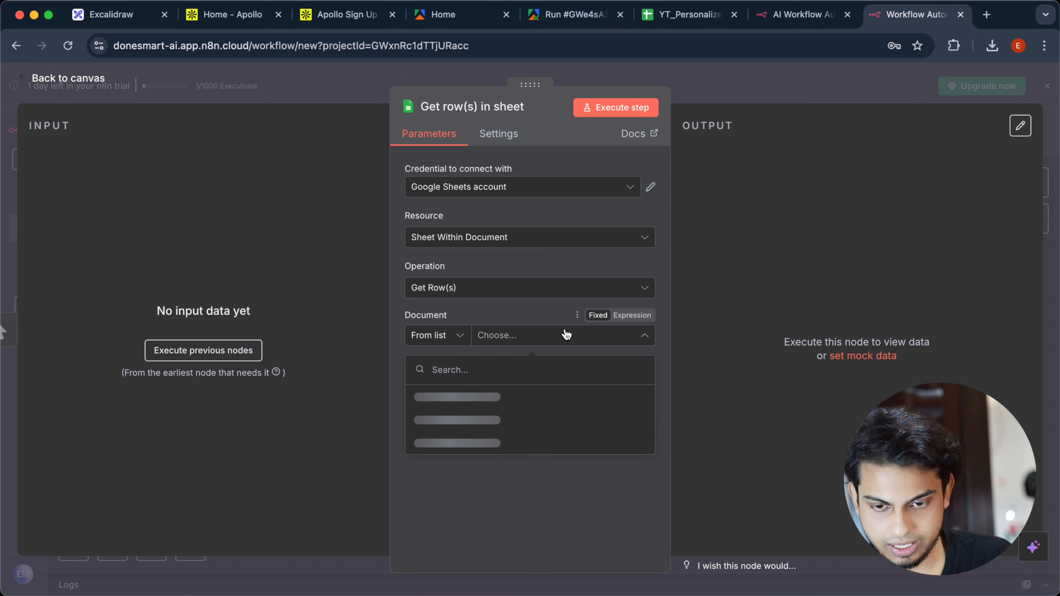
{"action": "left_click", "coordinate": [527, 400]}
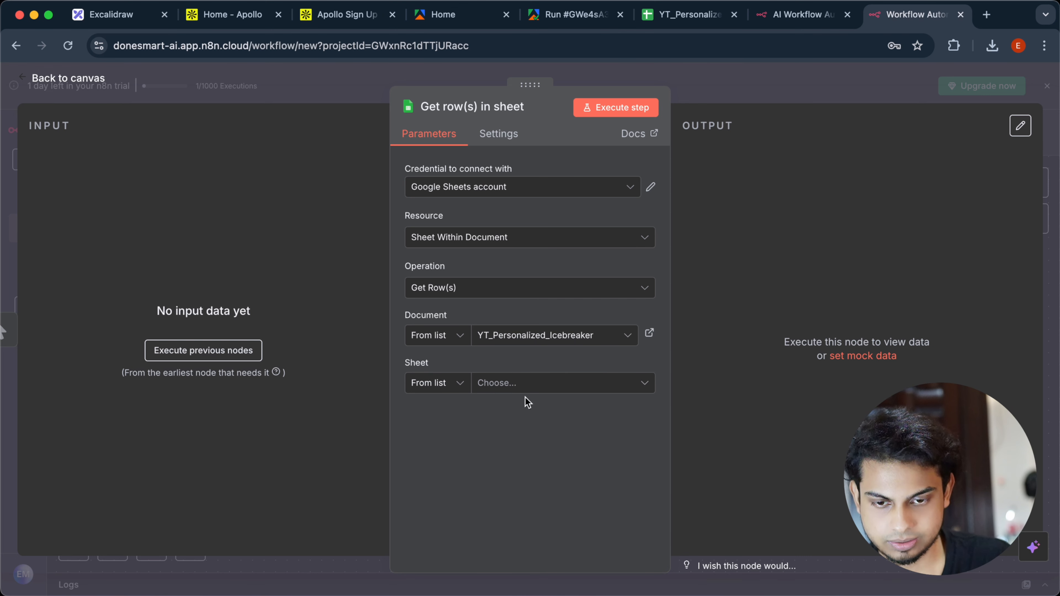
{"action": "left_click", "coordinate": [531, 385]}
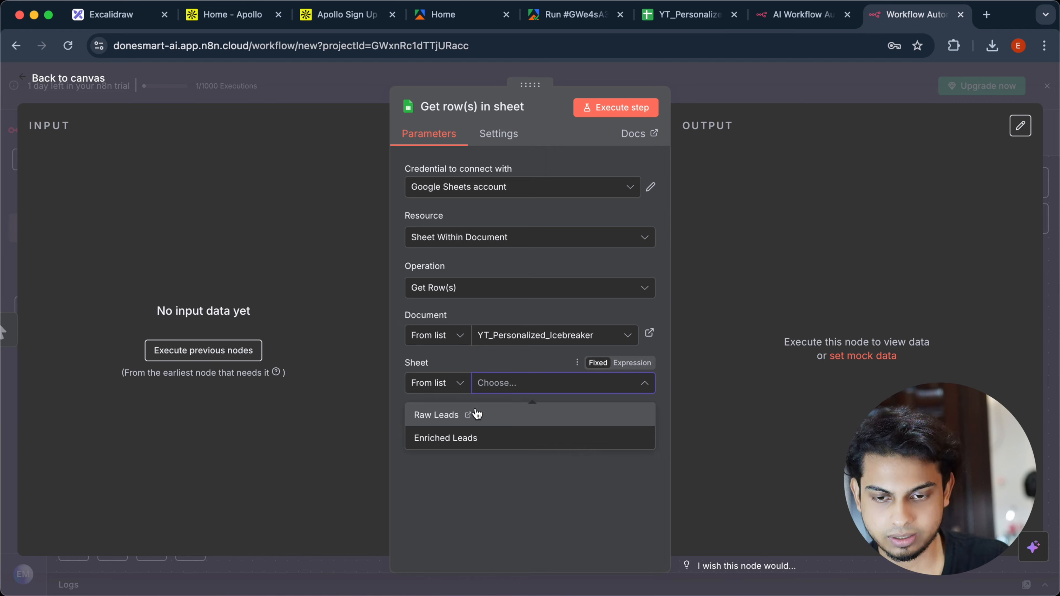
{"action": "left_click", "coordinate": [477, 414]}
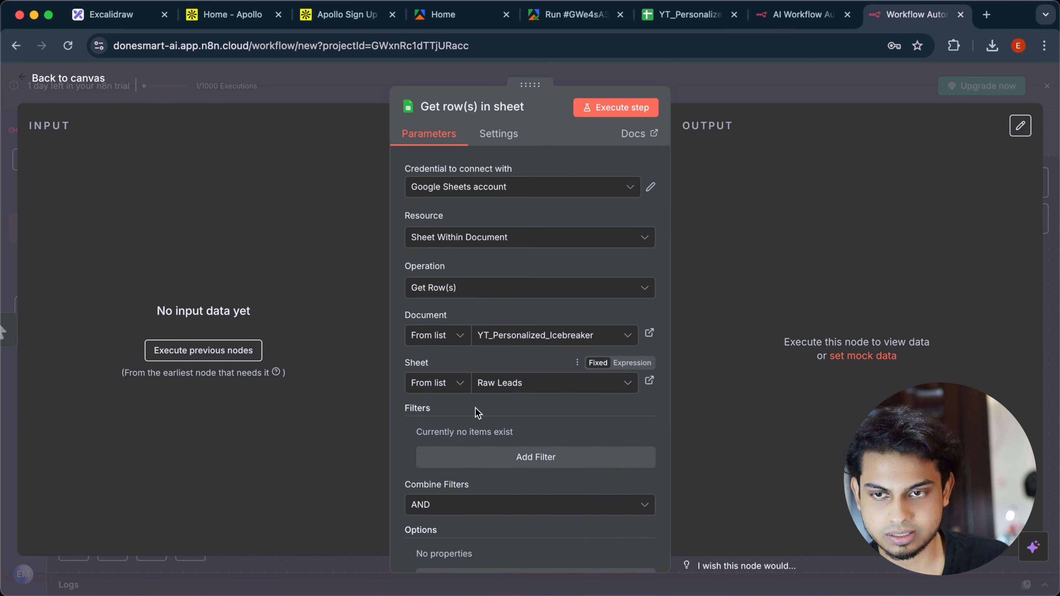
Step: Add a filter on the status column to the Get row(s) node
{"action": "left_click", "coordinate": [693, 14]}
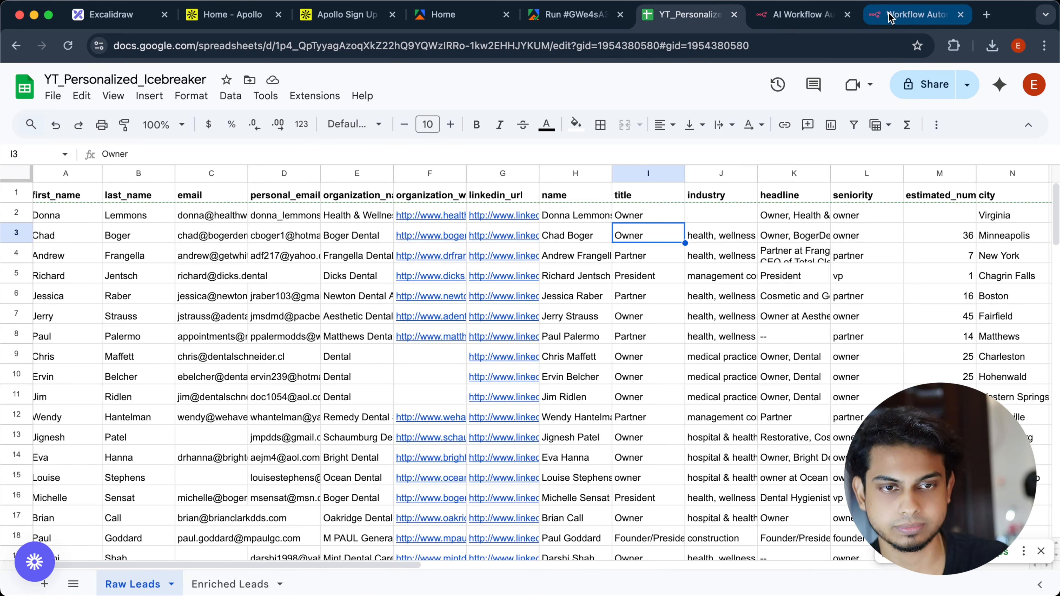
{"action": "left_click", "coordinate": [914, 14]}
{"action": "scroll", "coordinate": [535, 403], "scroll_direction": "down", "scroll_amount": 2}
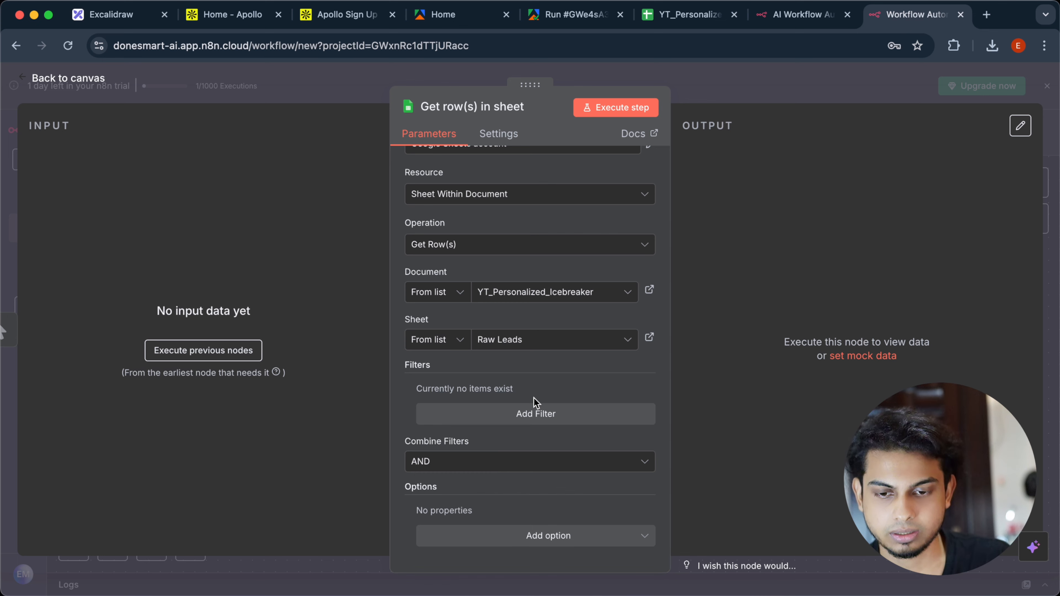
{"action": "left_click", "coordinate": [518, 414]}
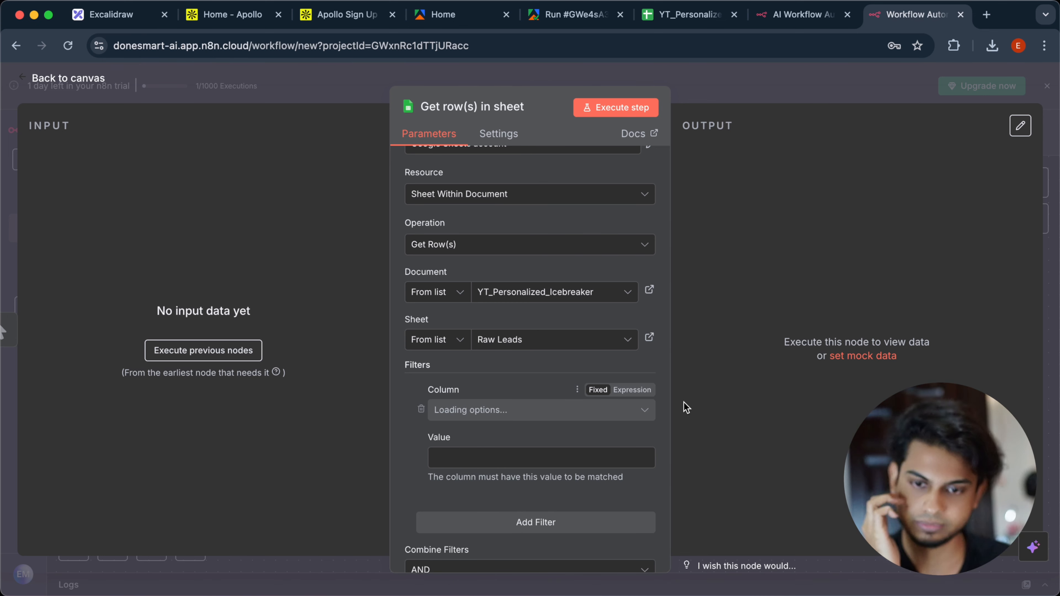
{"action": "left_click", "coordinate": [526, 409]}
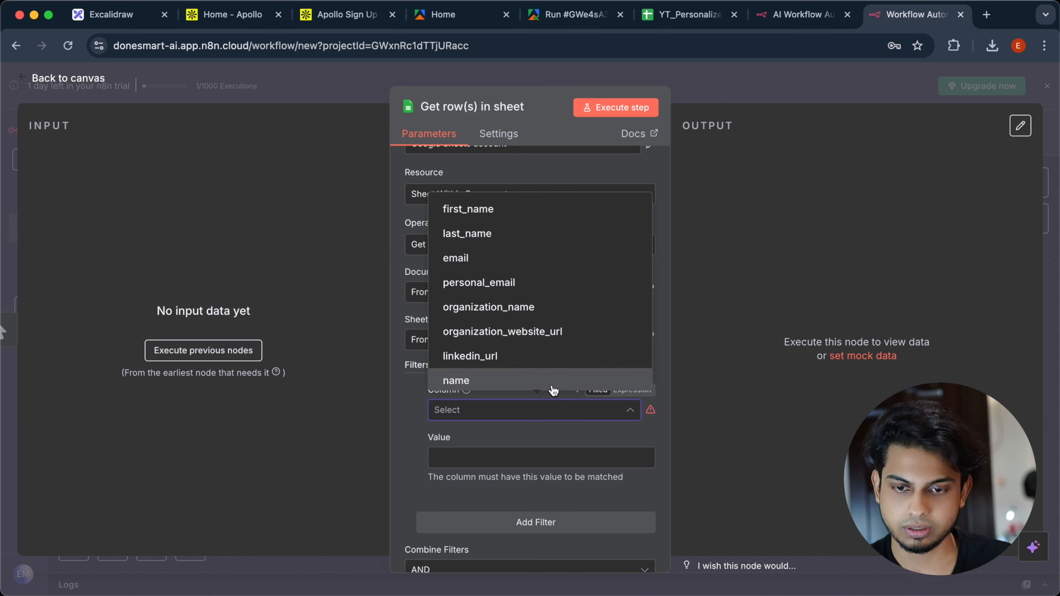
{"action": "scroll", "coordinate": [554, 376], "scroll_direction": "down", "scroll_amount": 5}
{"action": "left_click", "coordinate": [543, 376]}
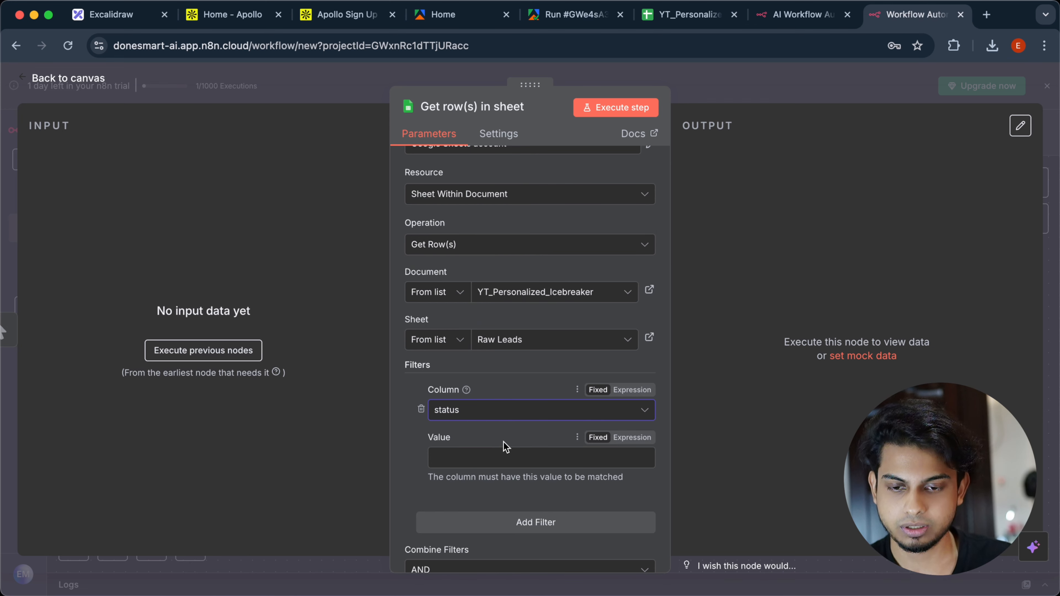
Step: Copy the status text from the first lead row of the spreadsheet and set the filter value to un-enriched
{"action": "left_click", "coordinate": [498, 452]}
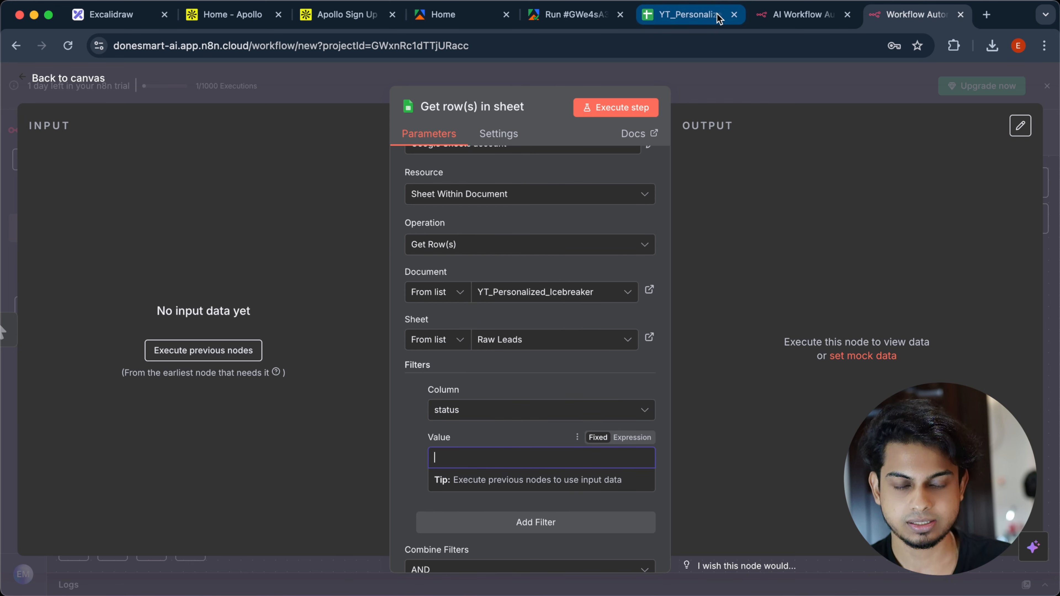
{"action": "left_click", "coordinate": [680, 9]}
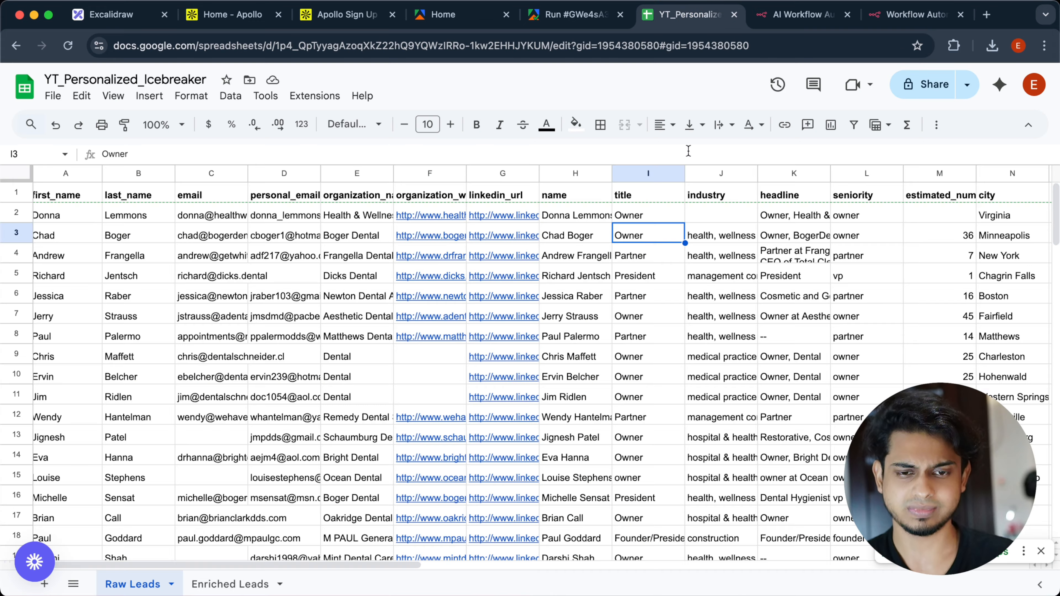
{"action": "scroll", "coordinate": [712, 203], "scroll_direction": "right", "scroll_amount": 15}
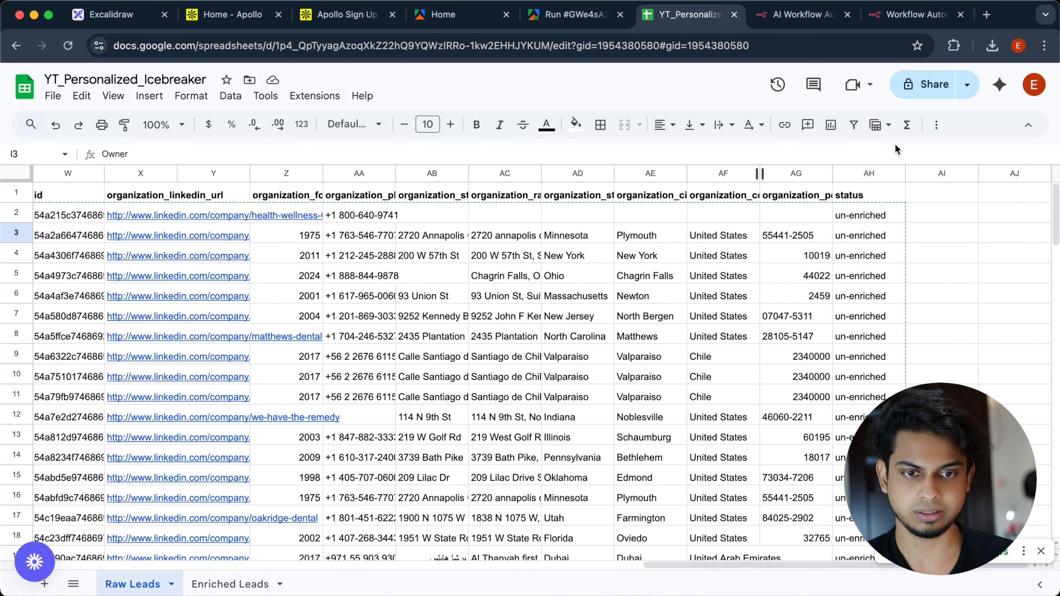
{"action": "left_click", "coordinate": [877, 208]}
{"action": "double_click", "coordinate": [876, 205]}
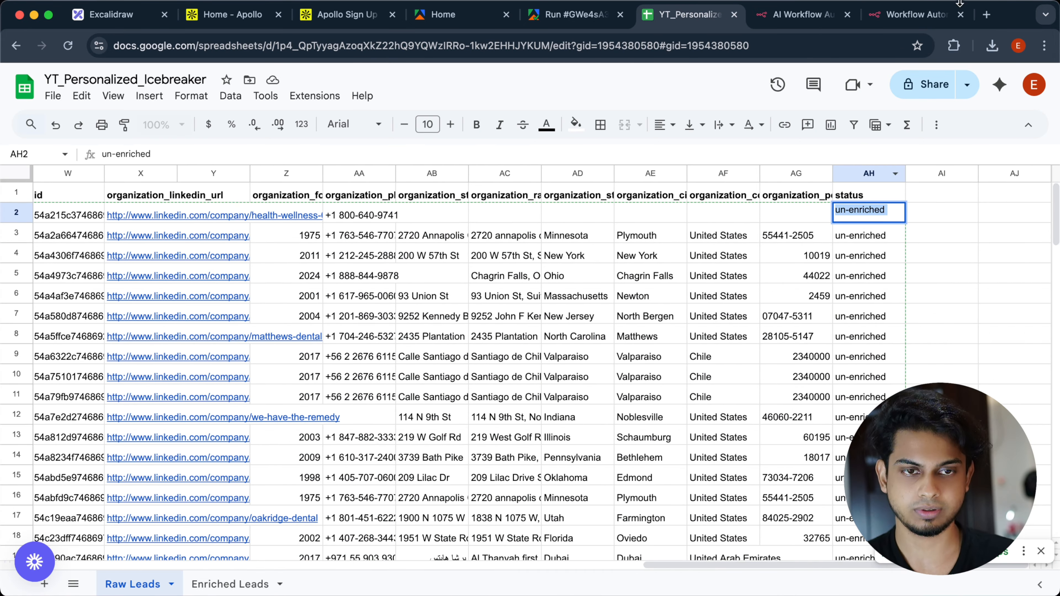
{"action": "left_click", "coordinate": [926, 14]}
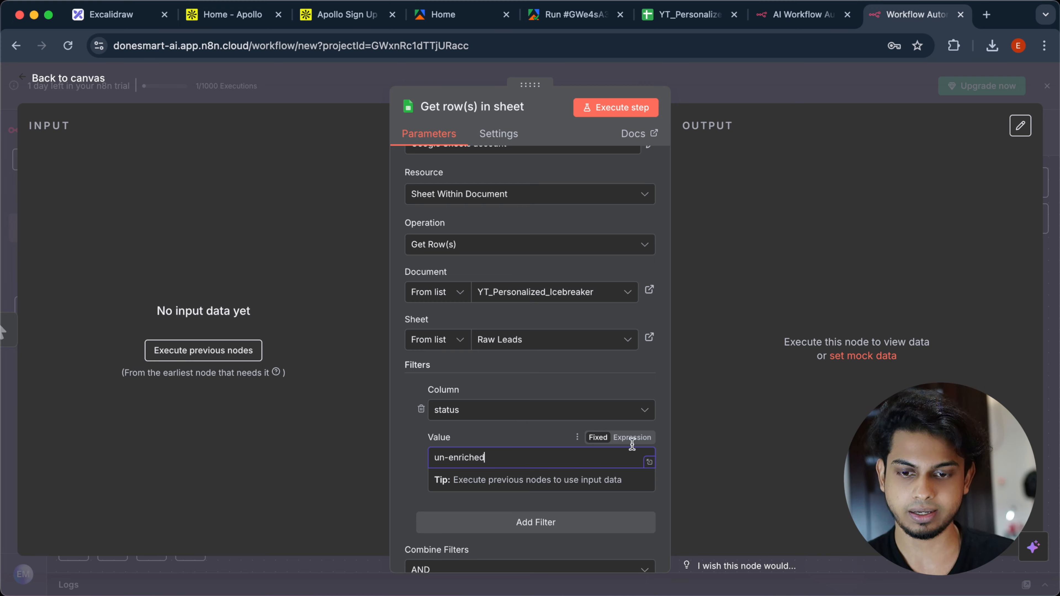
{"action": "left_click", "coordinate": [724, 432]}
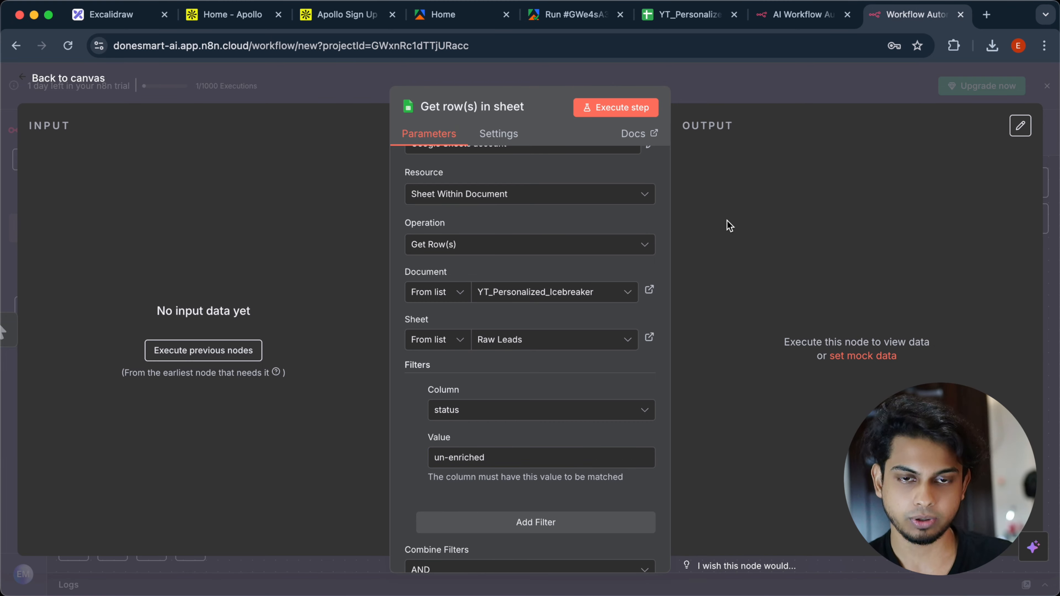
Step: Check the status column in the Raw Leads sheet against the node's filter and return to the workflow canvas
{"action": "left_click", "coordinate": [673, 17]}
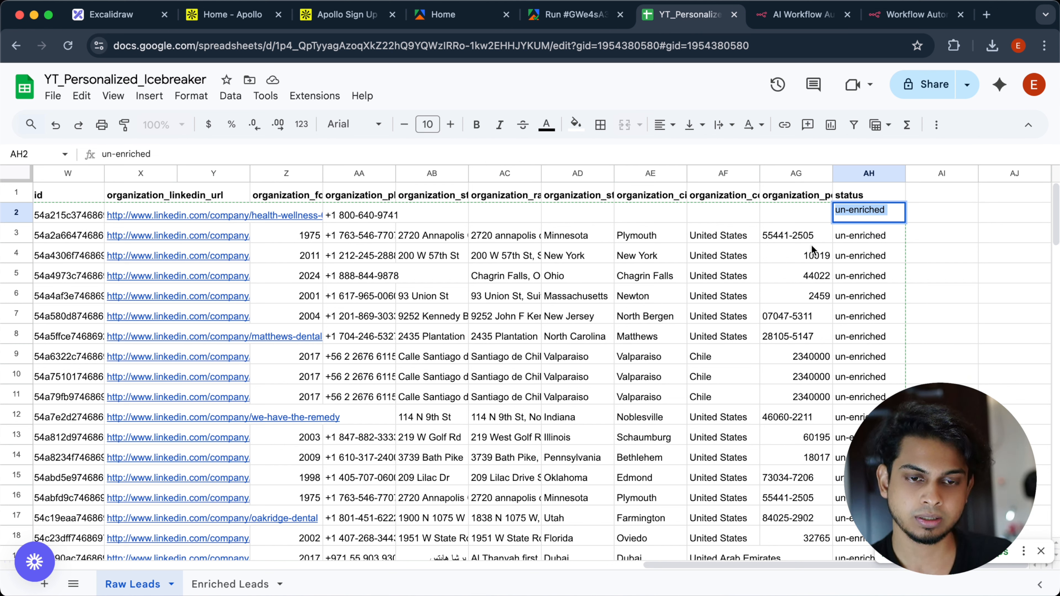
{"action": "left_click", "coordinate": [871, 217]}
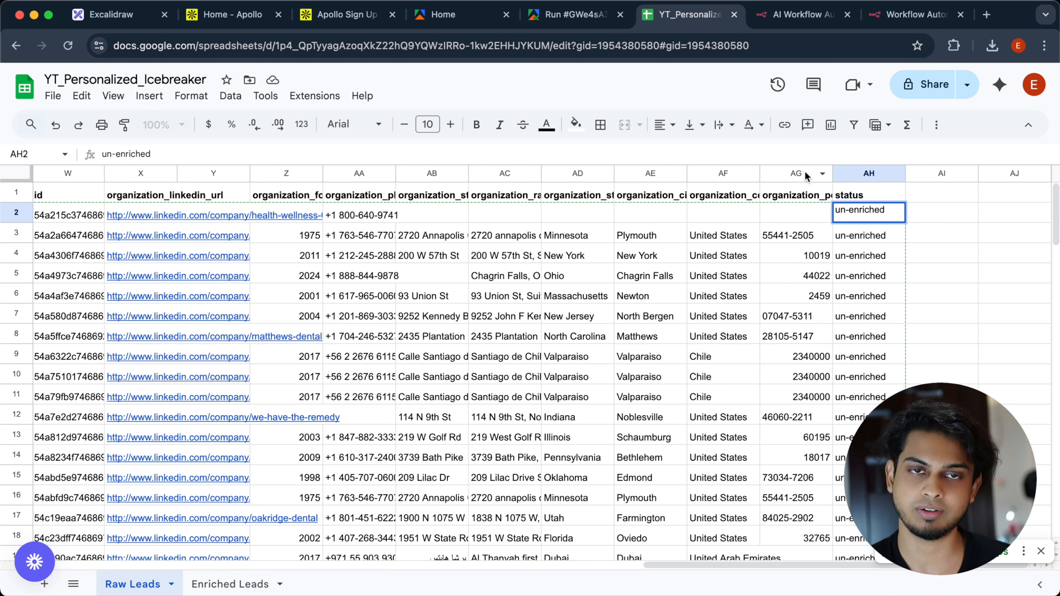
{"action": "left_click", "coordinate": [899, 12]}
{"action": "scroll", "coordinate": [639, 343], "scroll_direction": "down", "scroll_amount": 2}
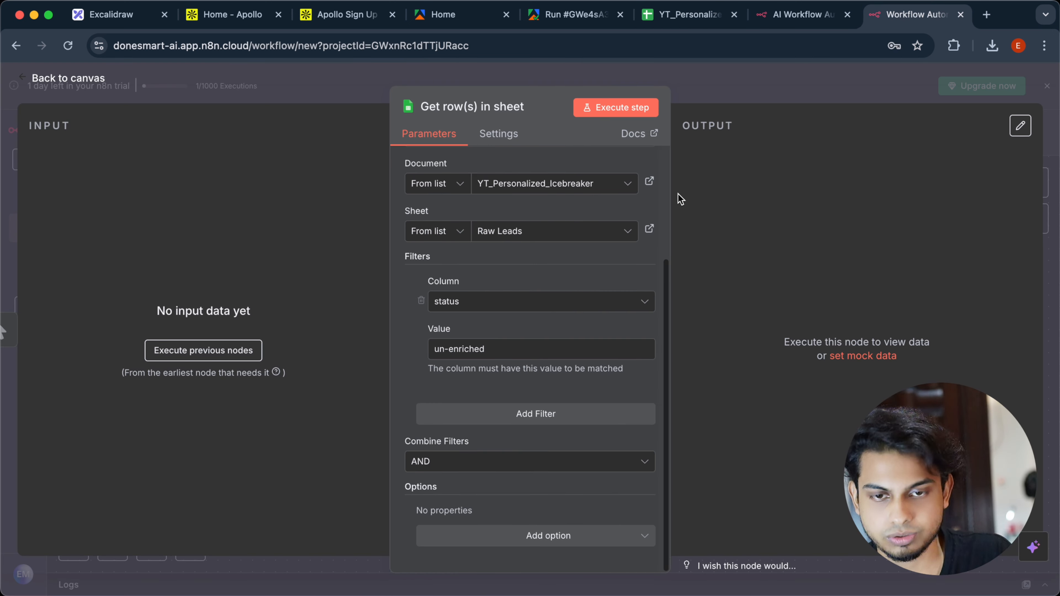
{"action": "left_click", "coordinate": [729, 80]}
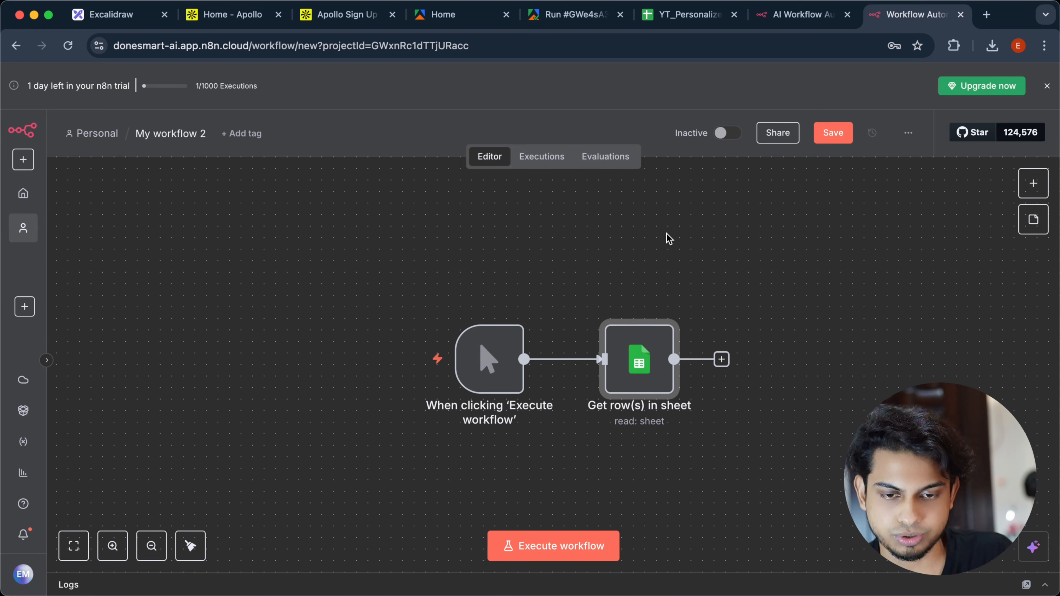
{"action": "scroll", "coordinate": [668, 239], "scroll_direction": "right", "scroll_amount": 5}
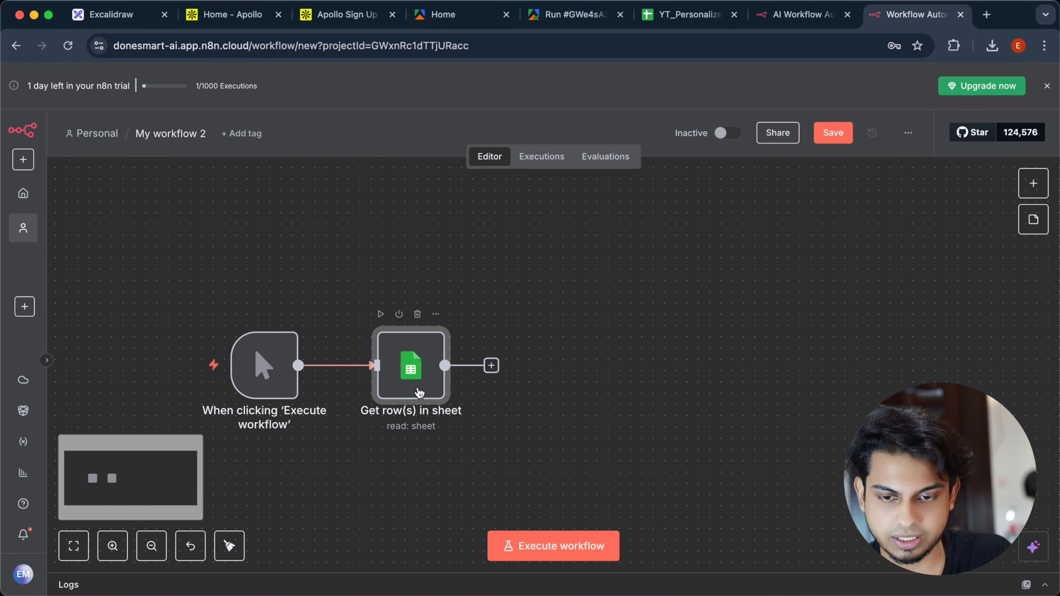
Step: Execute the Get row(s) in sheet node on its own and look through the returned lead columns
{"action": "double_click", "coordinate": [419, 393]}
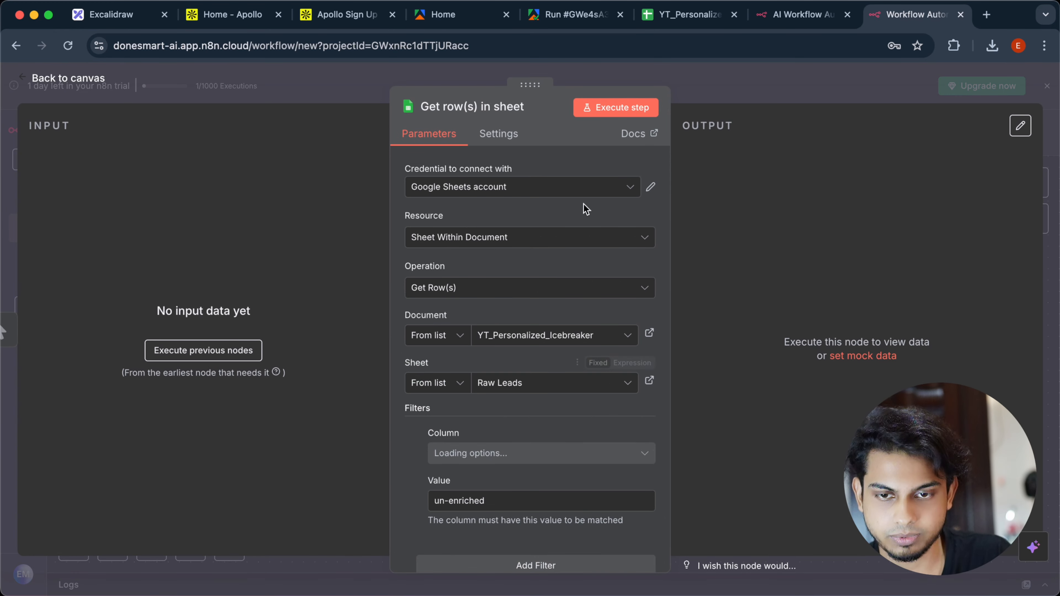
{"action": "left_click", "coordinate": [639, 108]}
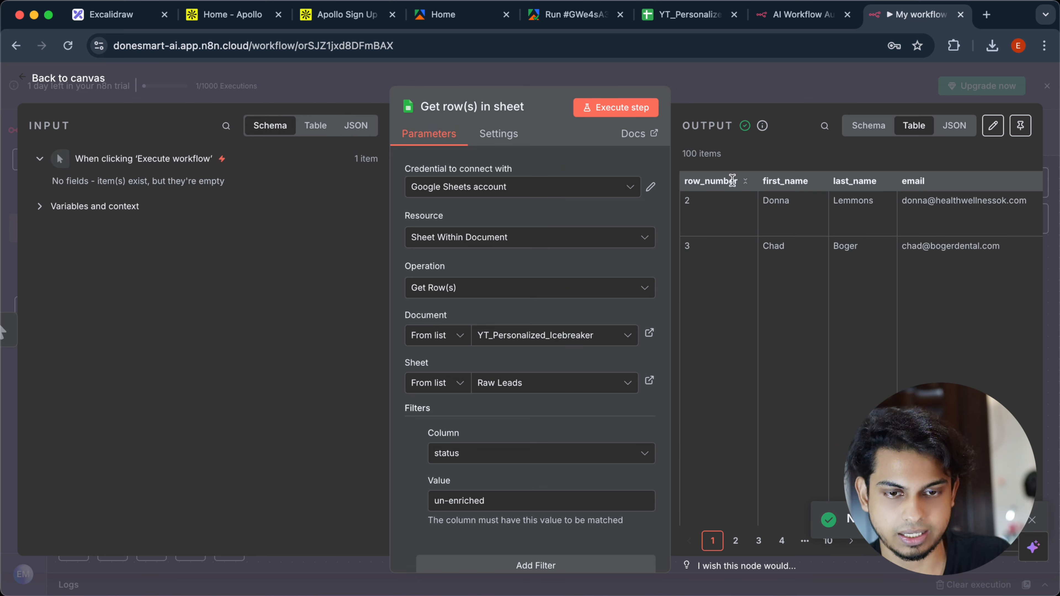
{"action": "scroll", "coordinate": [946, 297], "scroll_direction": "right", "scroll_amount": 3}
{"action": "scroll", "coordinate": [945, 298], "scroll_direction": "right", "scroll_amount": 5}
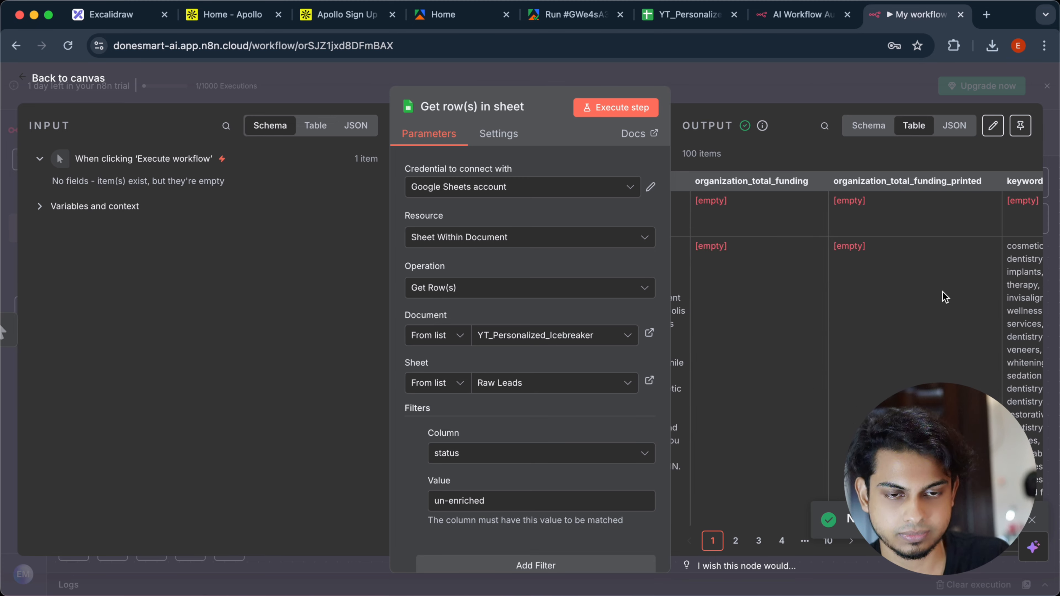
{"action": "left_click", "coordinate": [800, 88]}
Step: Add a Filter node after the Get row(s) in sheet node
{"action": "scroll", "coordinate": [571, 386], "scroll_direction": "right", "scroll_amount": 2}
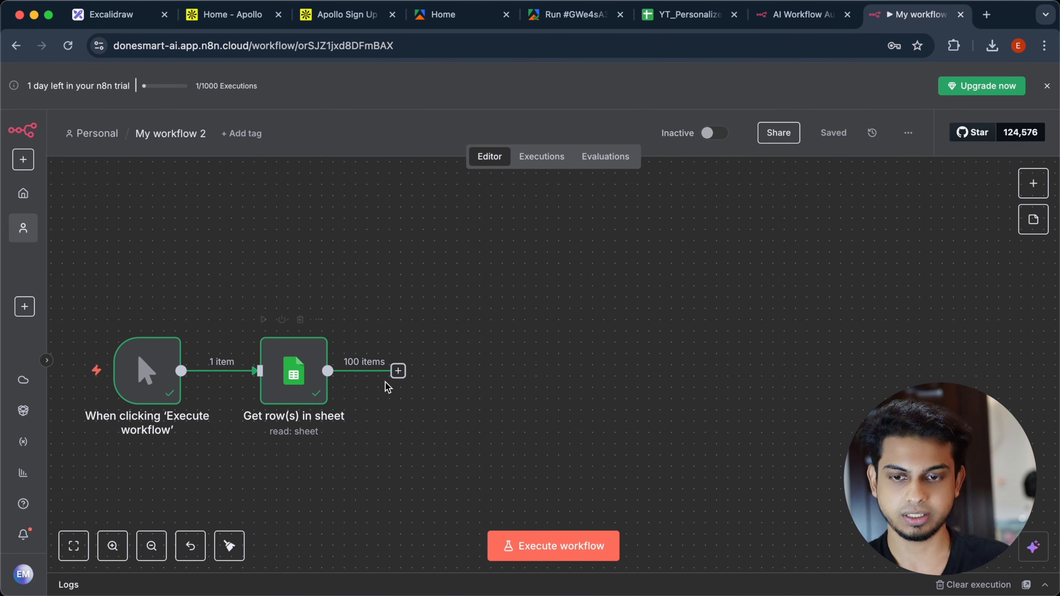
{"action": "left_click", "coordinate": [398, 371]}
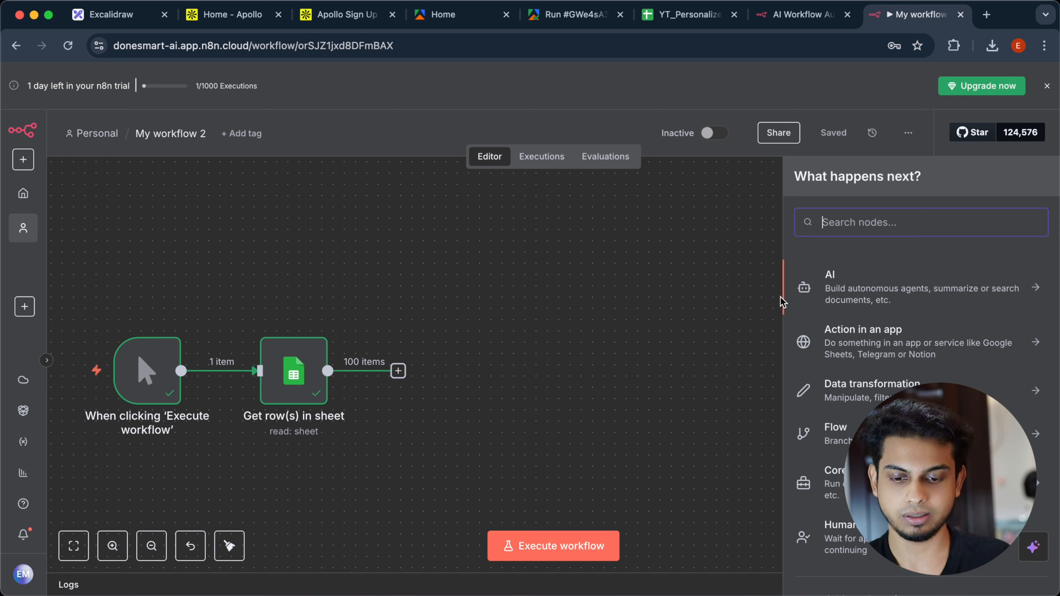
{"action": "type", "text": "fil"}
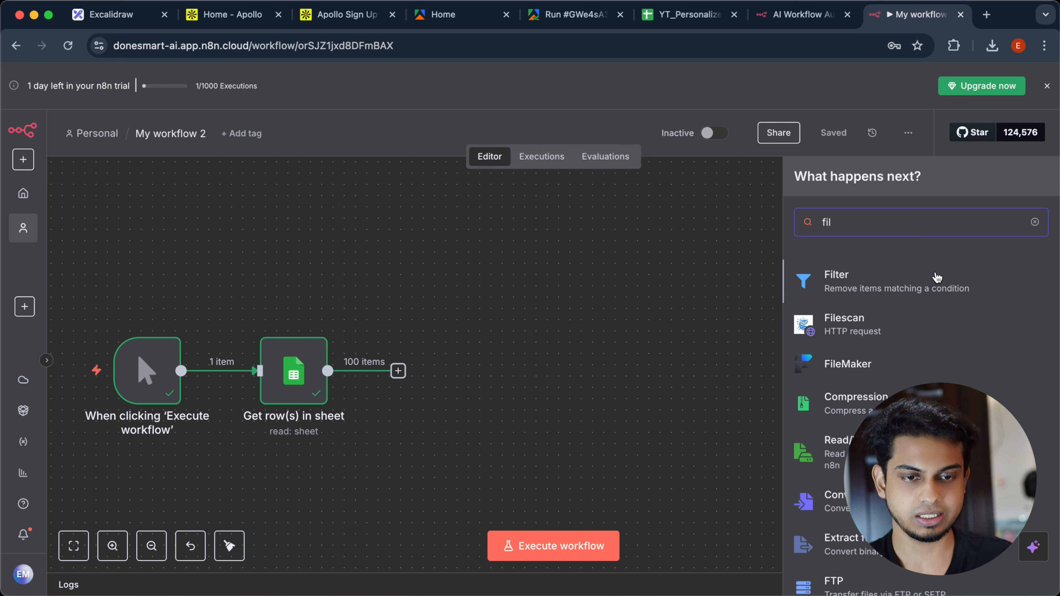
{"action": "left_click", "coordinate": [937, 277]}
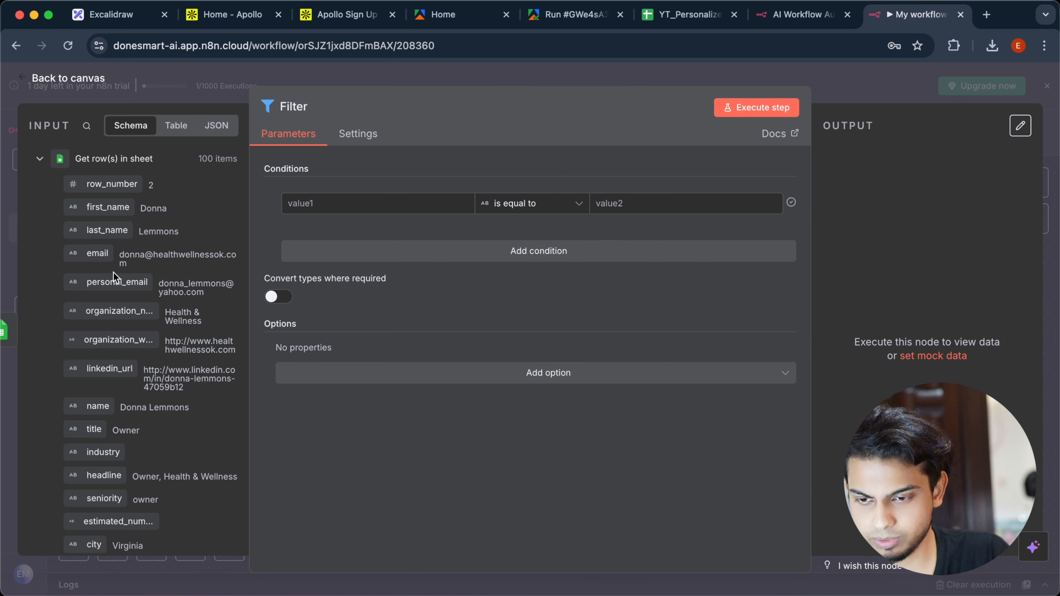
Step: Set the Filter condition so that the email field from the sheet rows exists, and return to the canvas
{"action": "left_click_drag", "start_coordinate": [93, 256], "coordinate": [362, 206]}
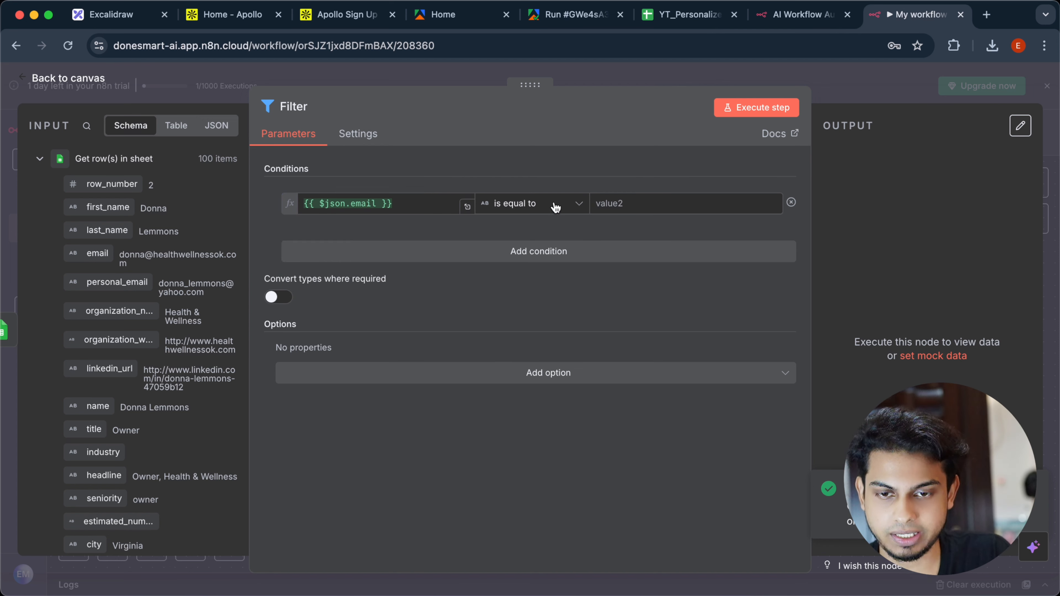
{"action": "left_click", "coordinate": [542, 204]}
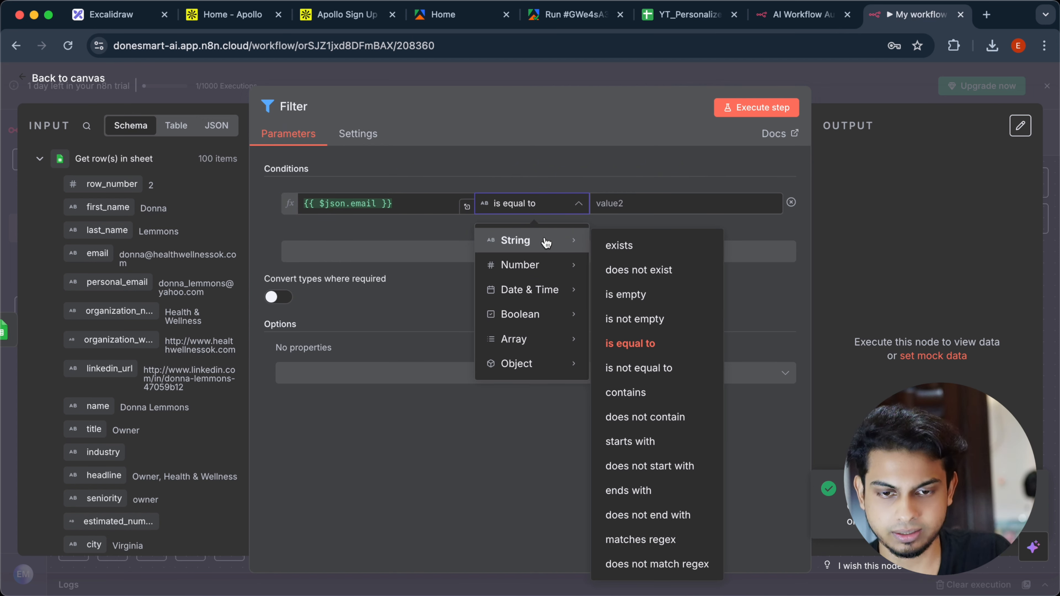
{"action": "left_click", "coordinate": [622, 256]}
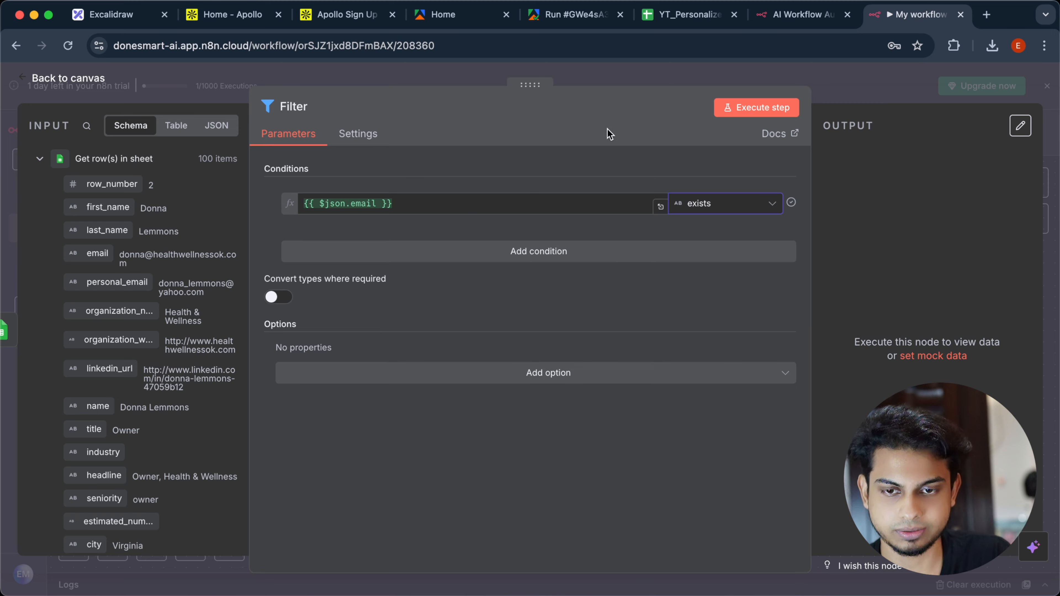
{"action": "left_click", "coordinate": [626, 76]}
{"action": "left_click", "coordinate": [279, 365]}
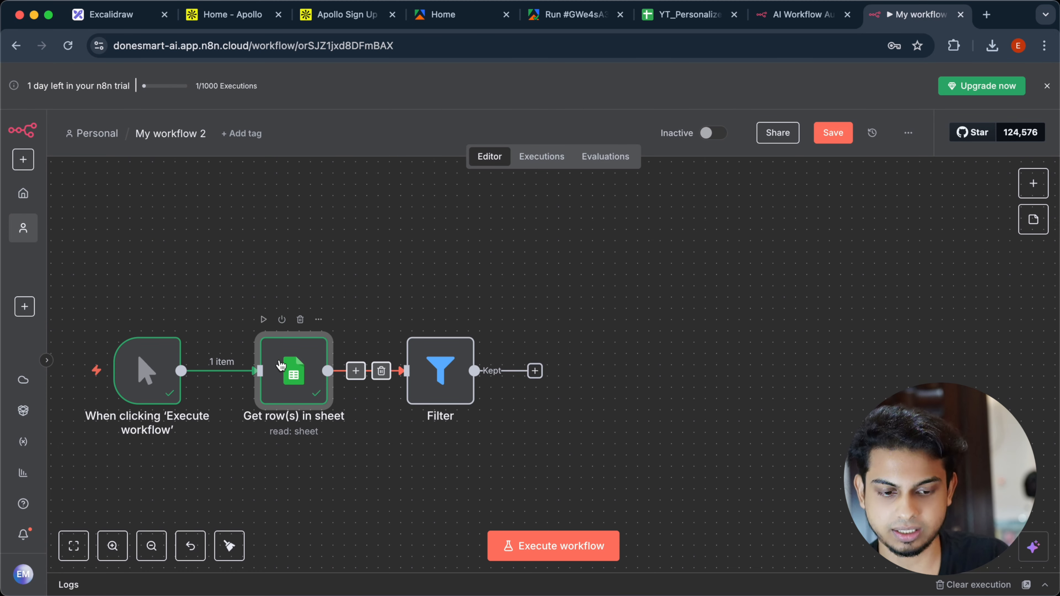
Step: Pin the Get row(s) in sheet output, execute the Filter node on its own, and open its results
{"action": "key", "text": "p"}
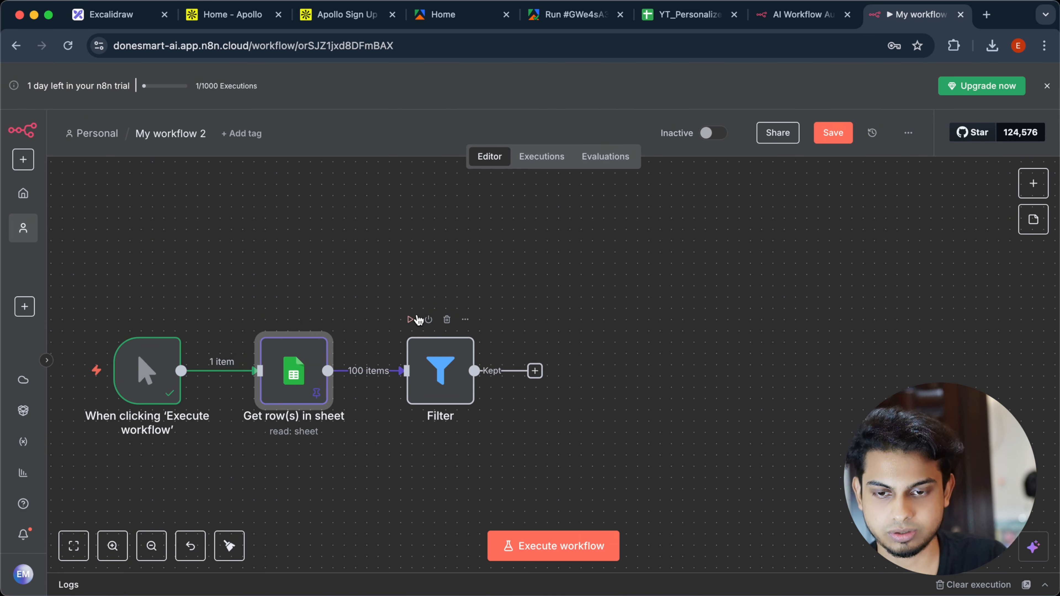
{"action": "left_click", "coordinate": [411, 320]}
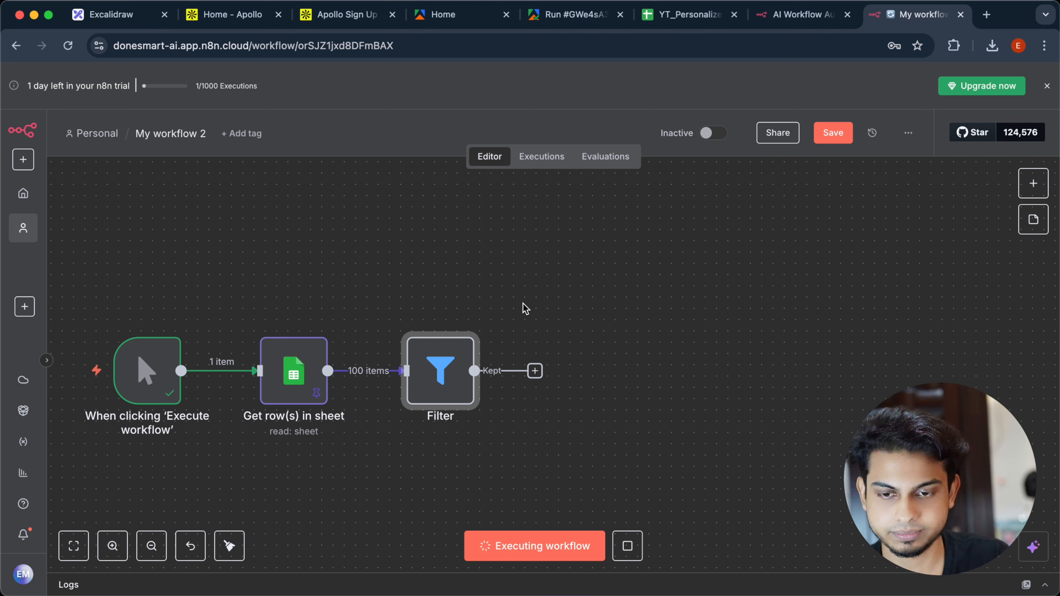
{"action": "double_click", "coordinate": [449, 380]}
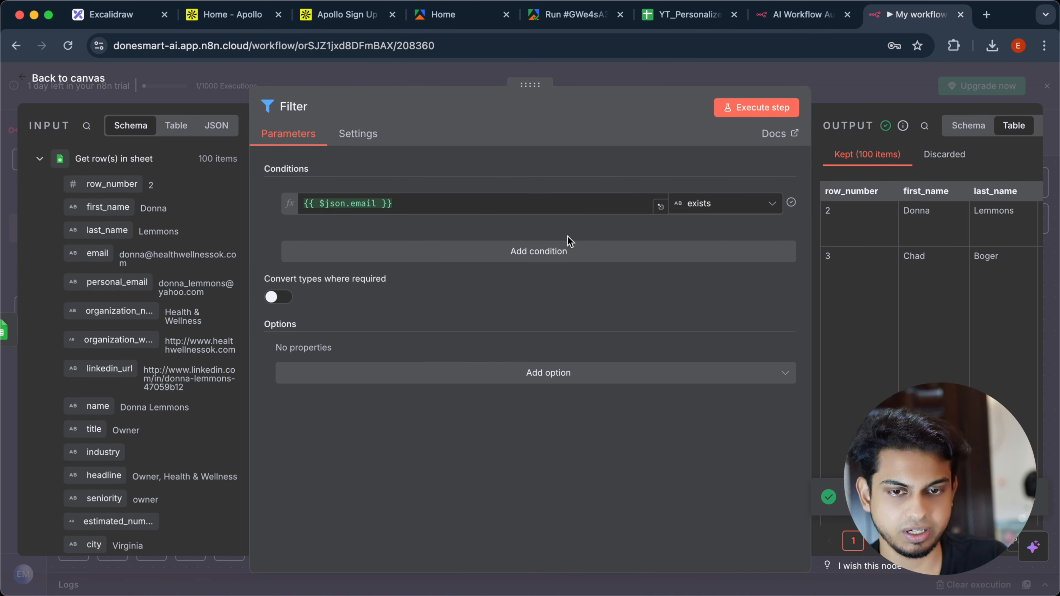
Step: Check the Raw Leads sheet's email column for blank cells, and return from the Filter node to the workflow canvas
{"action": "left_click", "coordinate": [691, 17]}
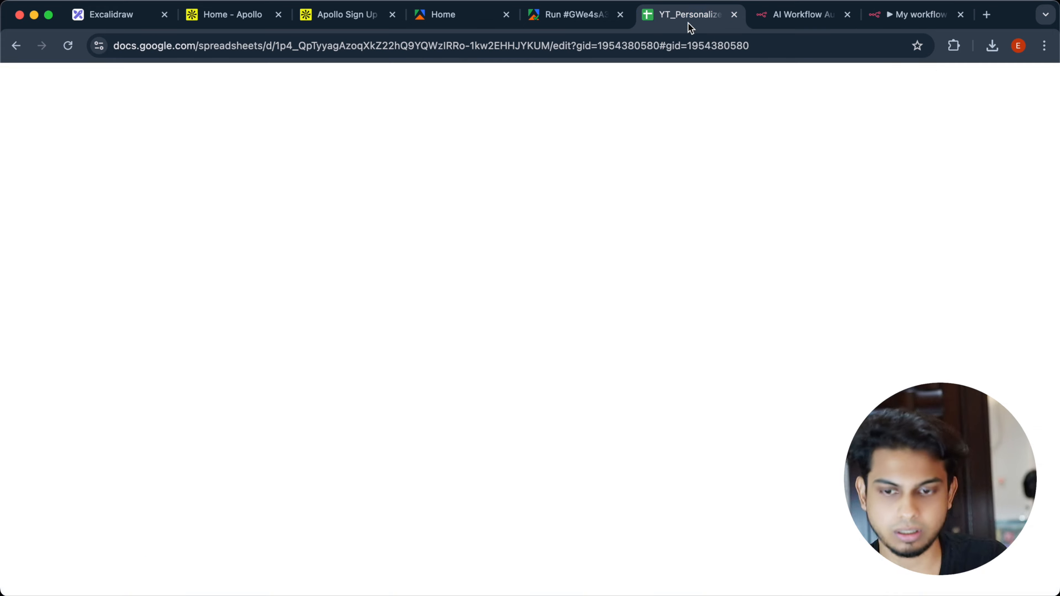
{"action": "scroll", "coordinate": [383, 334], "scroll_direction": "left", "scroll_amount": 10}
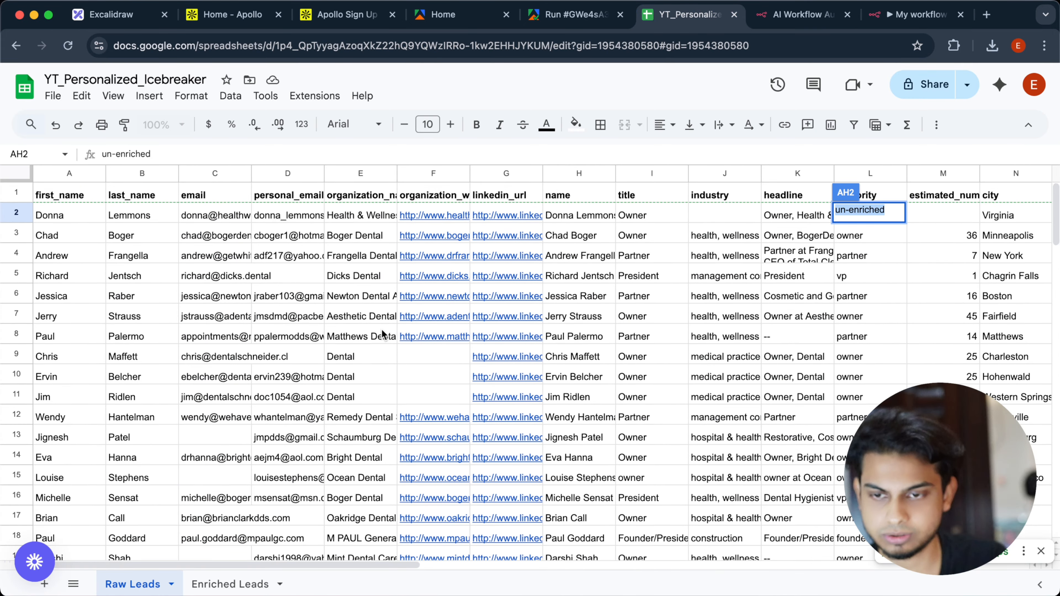
{"action": "left_click", "coordinate": [220, 430]}
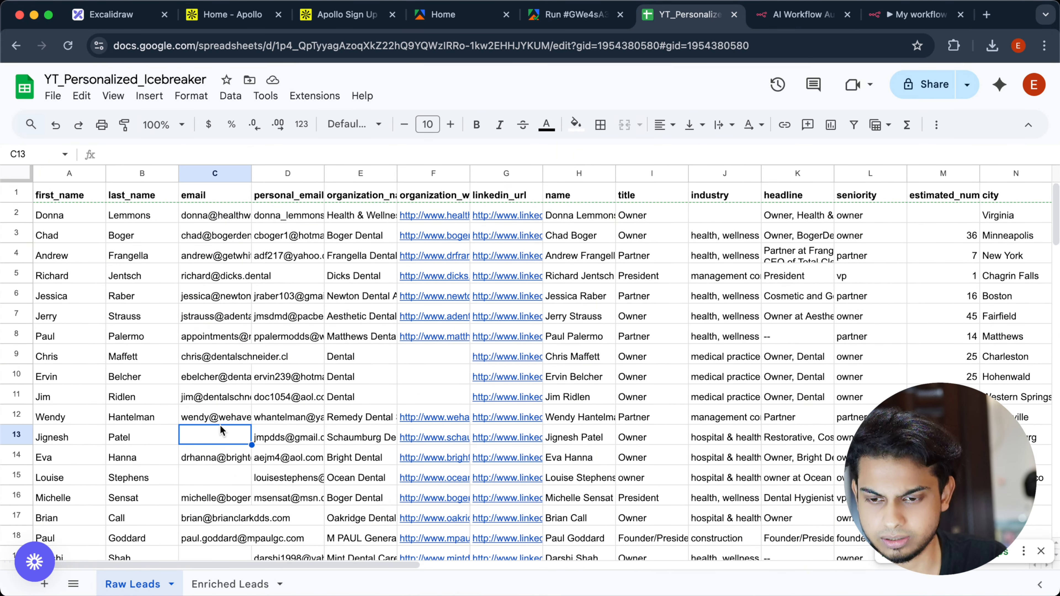
{"action": "left_click", "coordinate": [217, 471]}
{"action": "scroll", "coordinate": [217, 471], "scroll_direction": "down", "scroll_amount": 3}
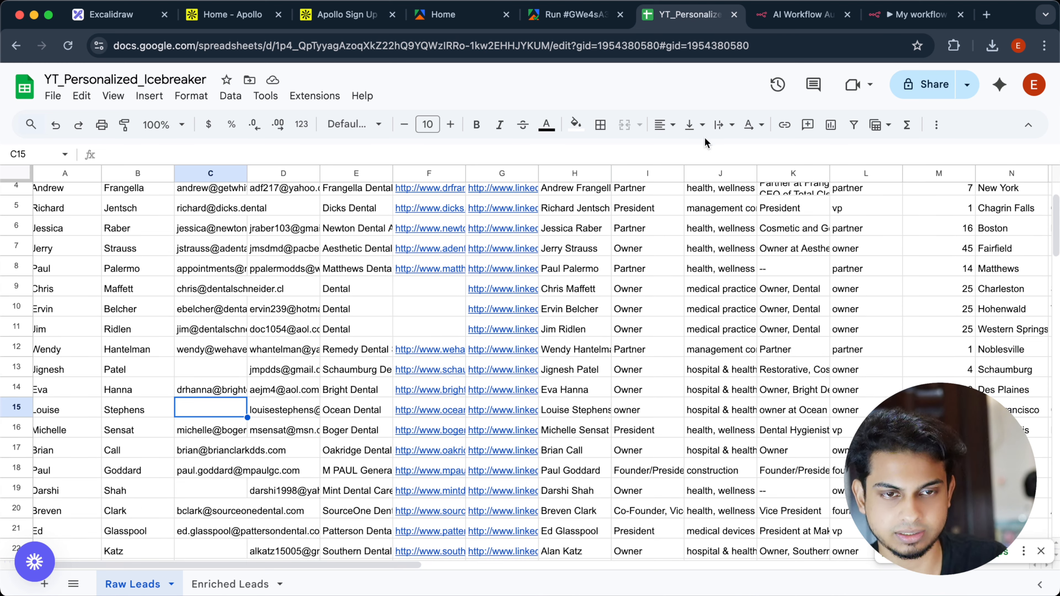
{"action": "left_click", "coordinate": [921, 14]}
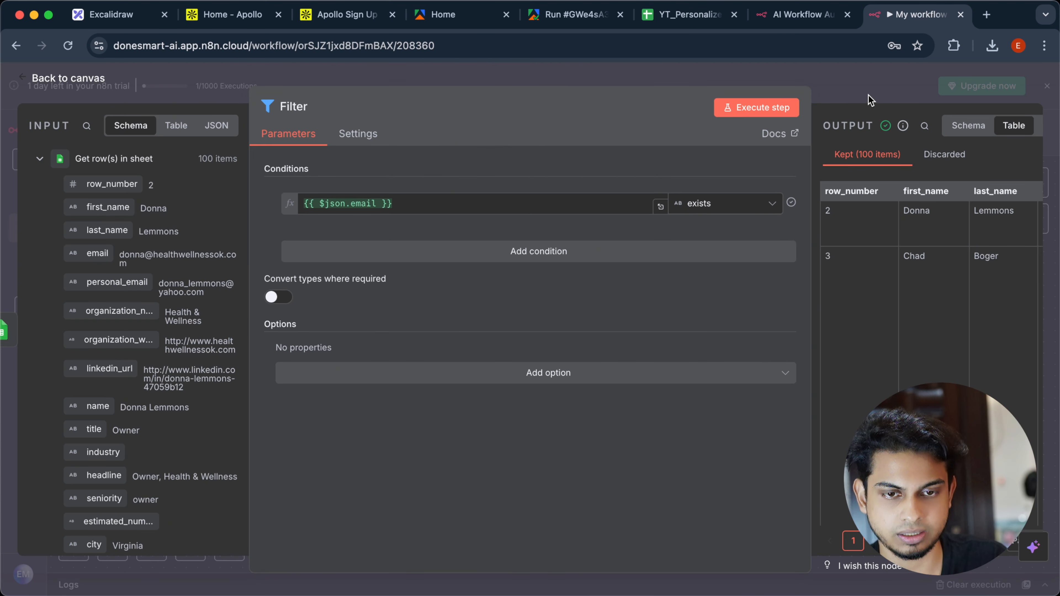
{"action": "left_click", "coordinate": [861, 108]}
Step: Try the Number "is not empty" operator on the Filter node's email condition and execute the node
{"action": "scroll", "coordinate": [689, 389], "scroll_direction": "left", "scroll_amount": 3}
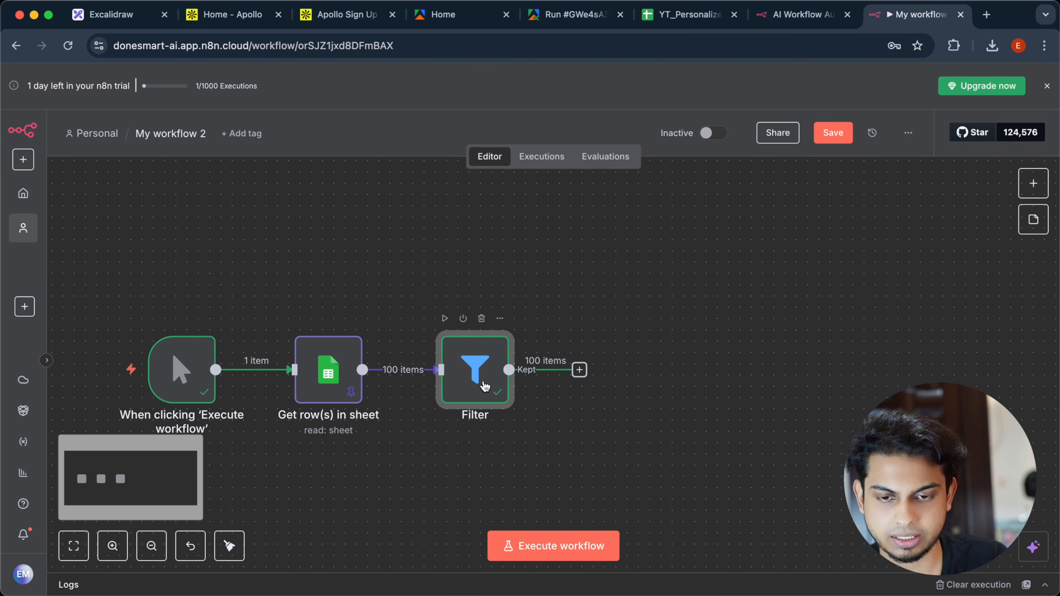
{"action": "left_click_drag", "start_coordinate": [480, 387], "coordinate": [542, 376]}
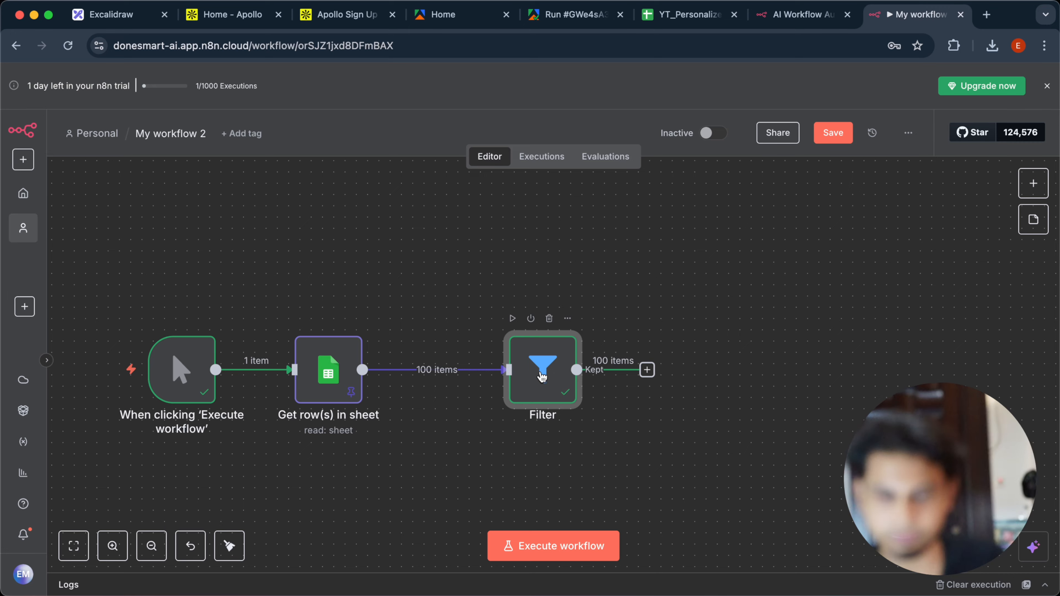
{"action": "double_click", "coordinate": [542, 375]}
{"action": "left_click", "coordinate": [710, 207]}
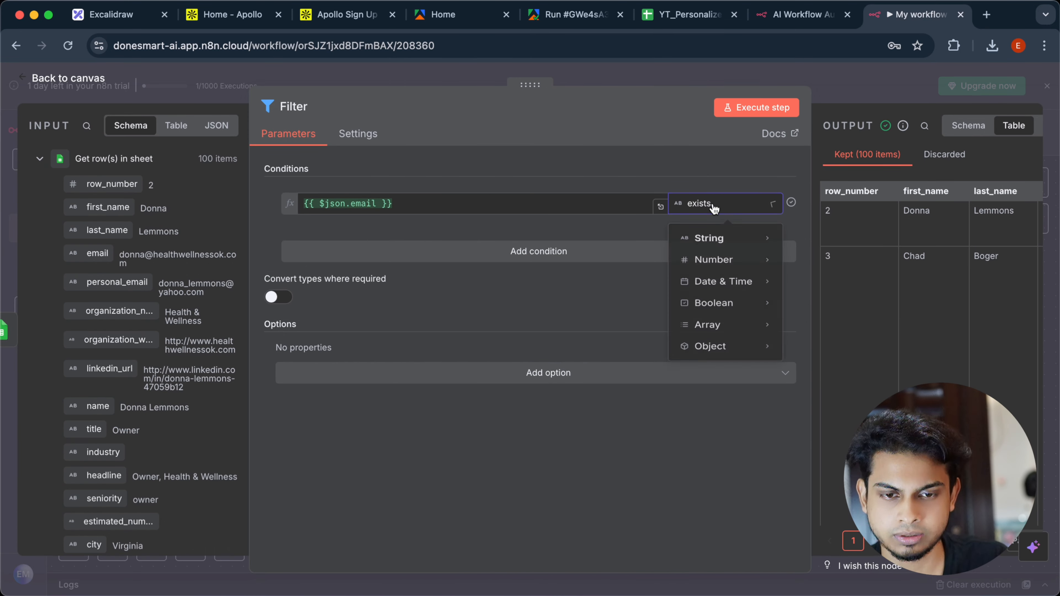
{"action": "mouse_move", "coordinate": [709, 241]}
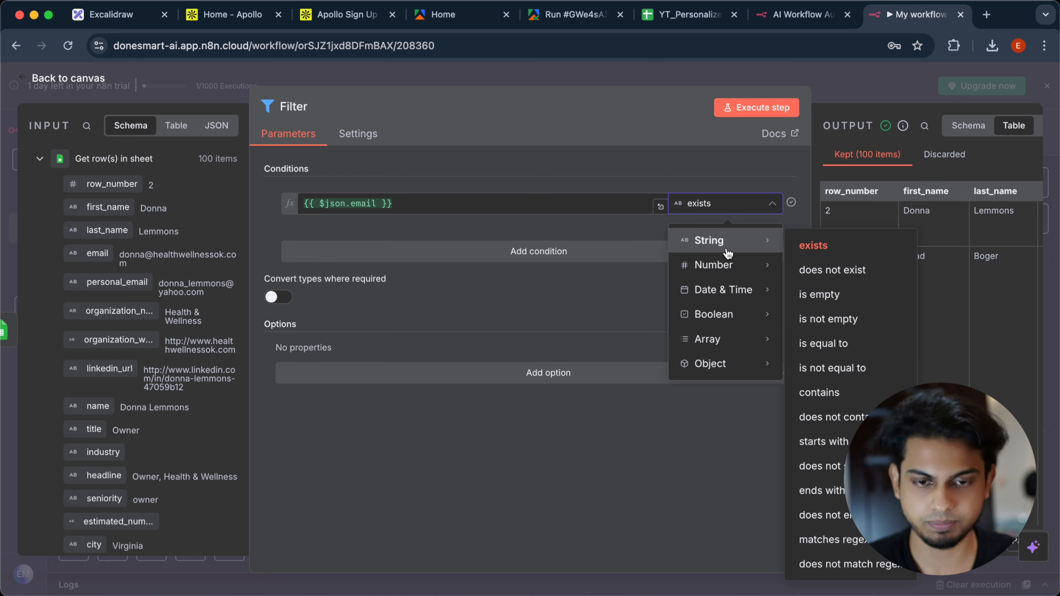
{"action": "mouse_move", "coordinate": [787, 267]}
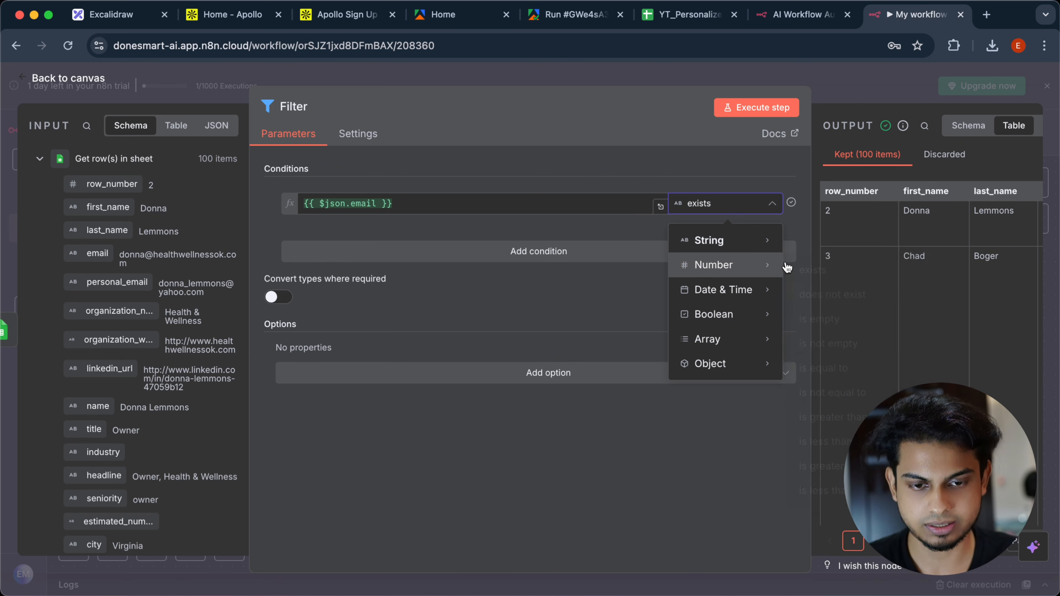
{"action": "left_click", "coordinate": [822, 344]}
{"action": "left_click", "coordinate": [761, 109]}
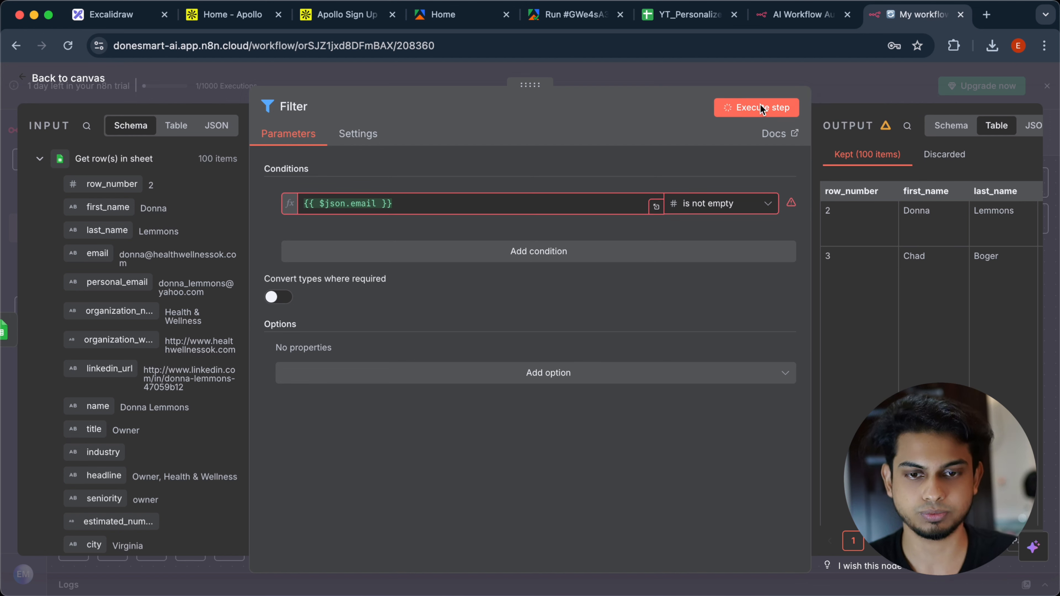
{"action": "left_click", "coordinate": [850, 84]}
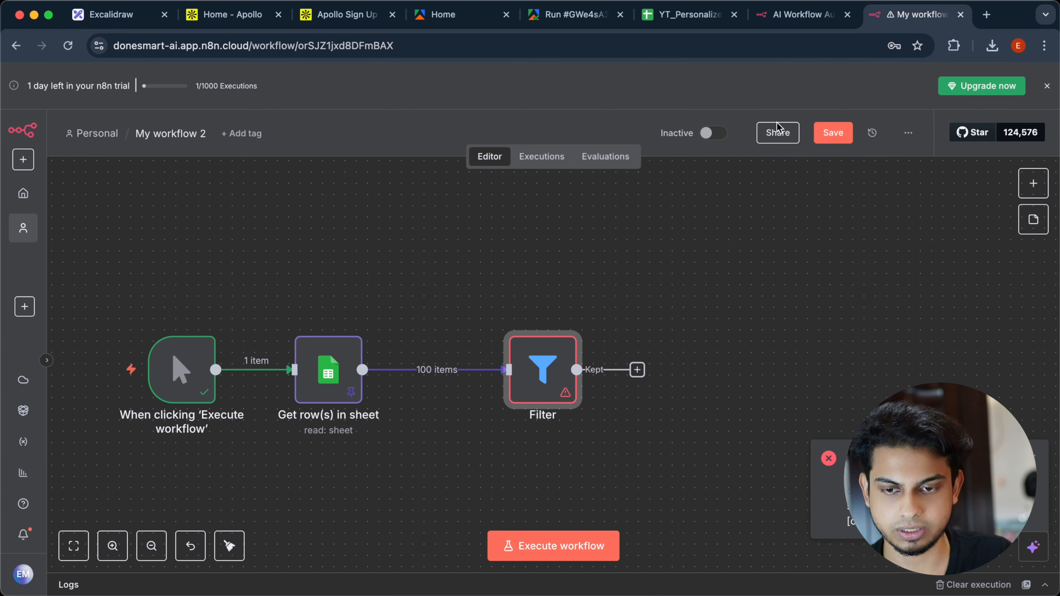
{"action": "double_click", "coordinate": [547, 383]}
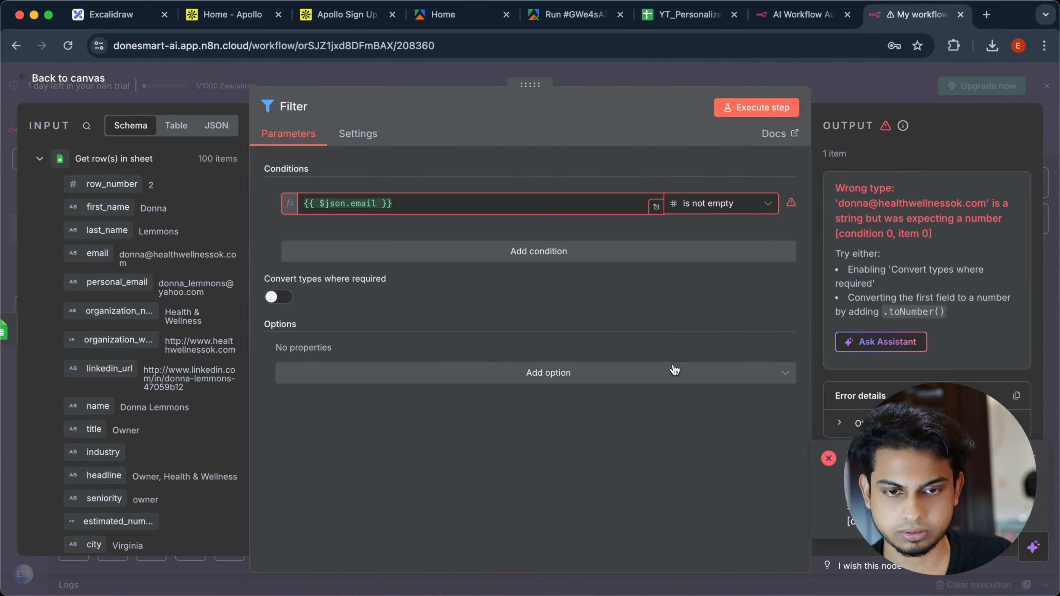
{"action": "left_click", "coordinate": [714, 208]}
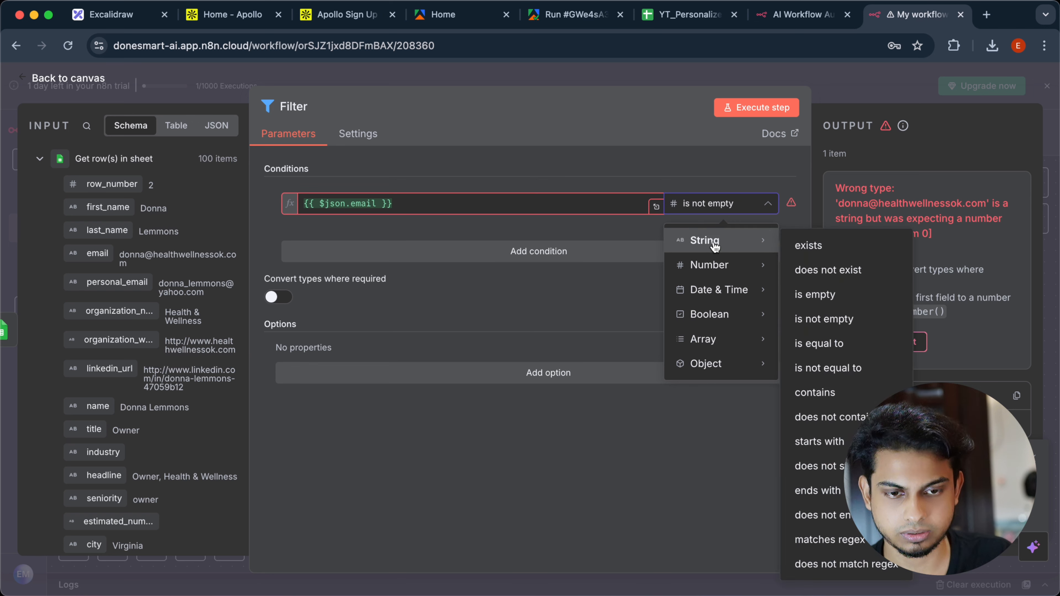
{"action": "mouse_move", "coordinate": [717, 242]}
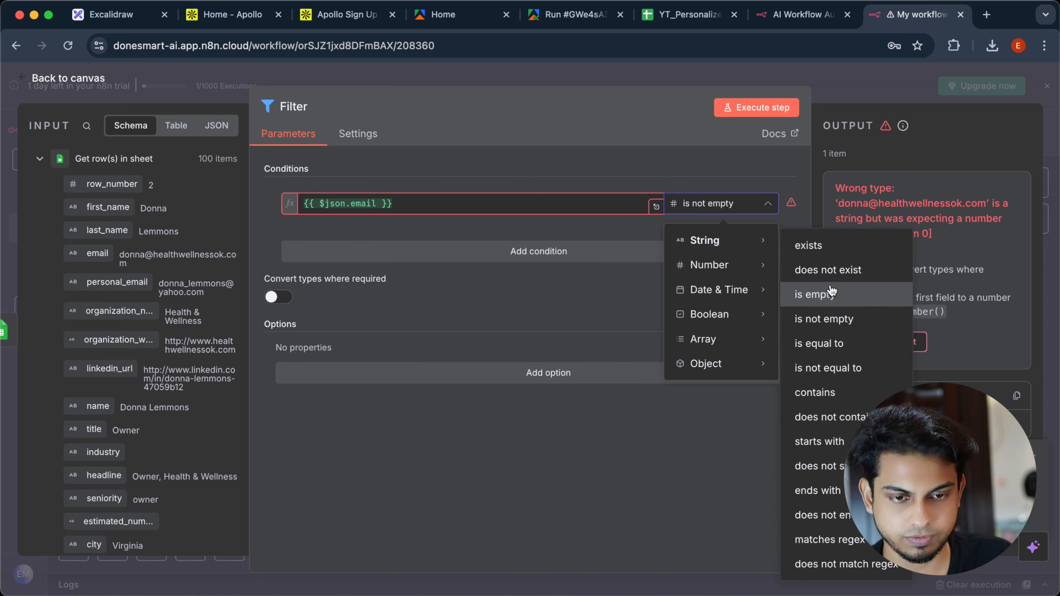
{"action": "left_click", "coordinate": [833, 319]}
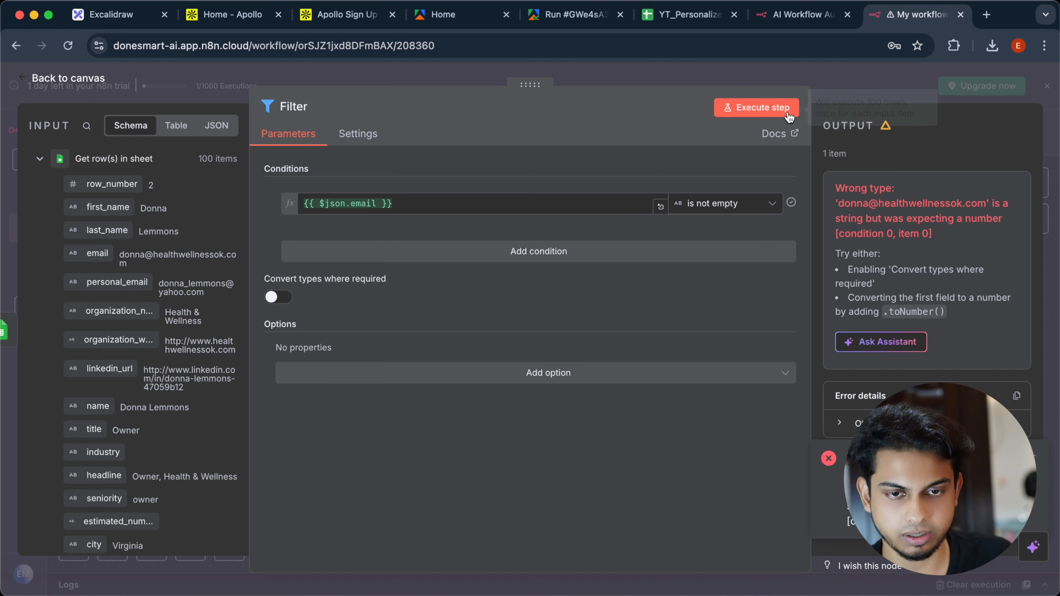
{"action": "left_click", "coordinate": [775, 108]}
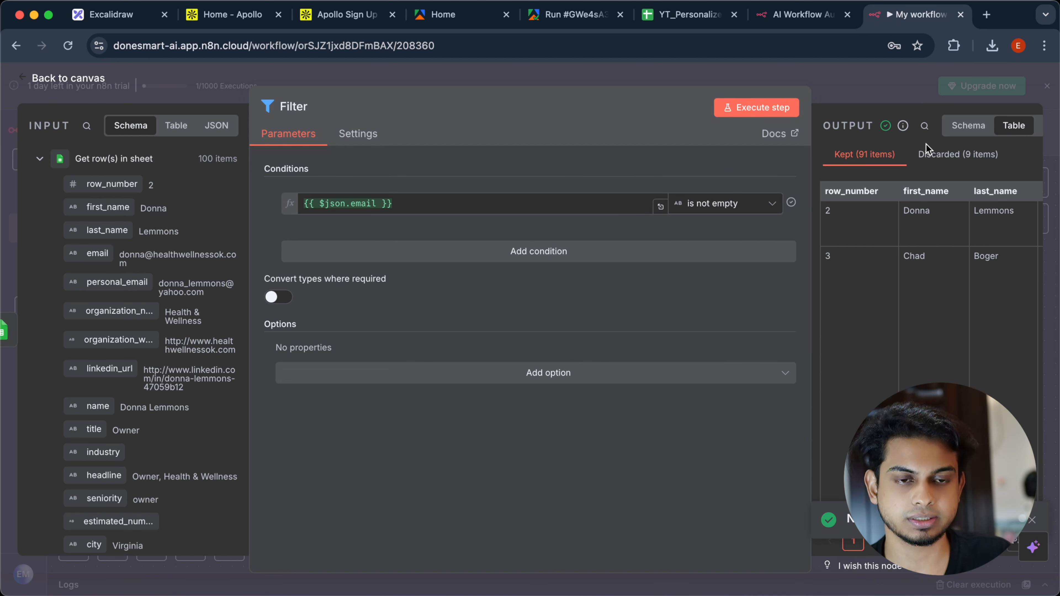
{"action": "left_click", "coordinate": [838, 86]}
{"action": "scroll", "coordinate": [634, 319], "scroll_direction": "right", "scroll_amount": 3}
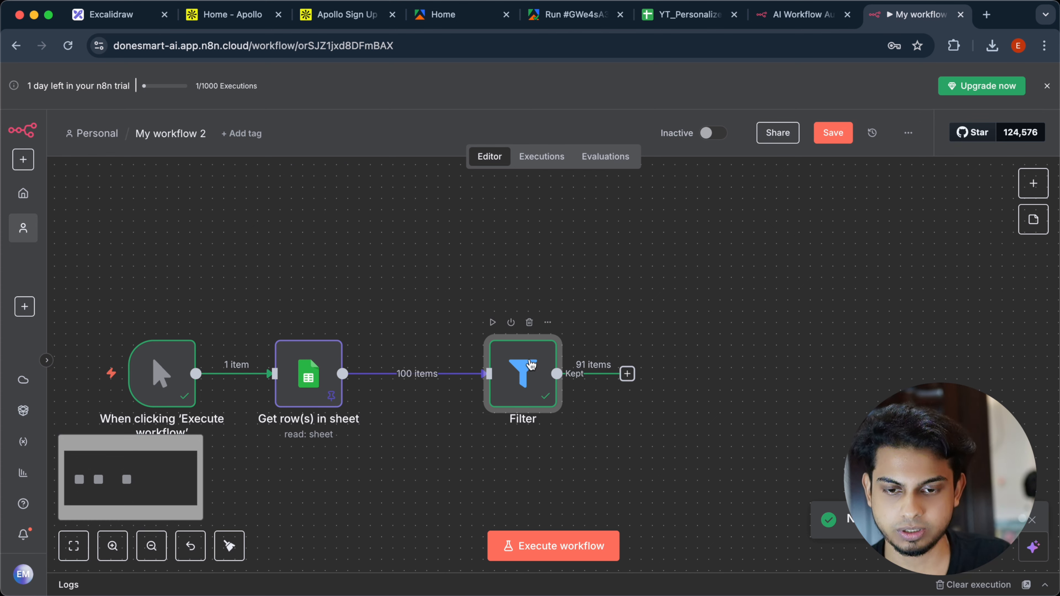
{"action": "scroll", "coordinate": [521, 245], "scroll_direction": "right", "scroll_amount": 1}
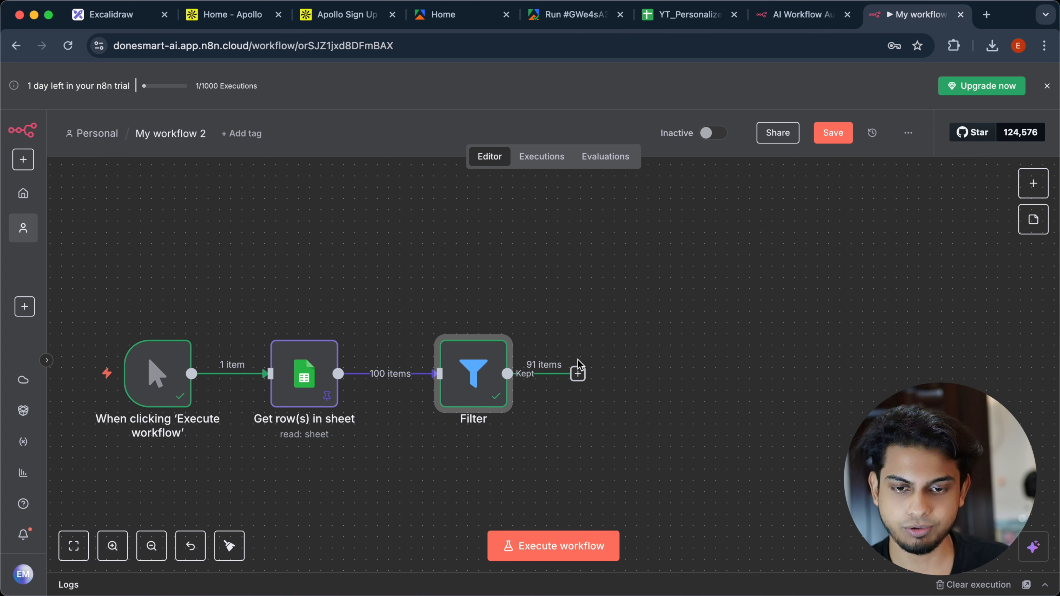
Step: Add a Loop Over Items (Split in Batches) node after the Filter node and return to the canvas
{"action": "left_click", "coordinate": [579, 374]}
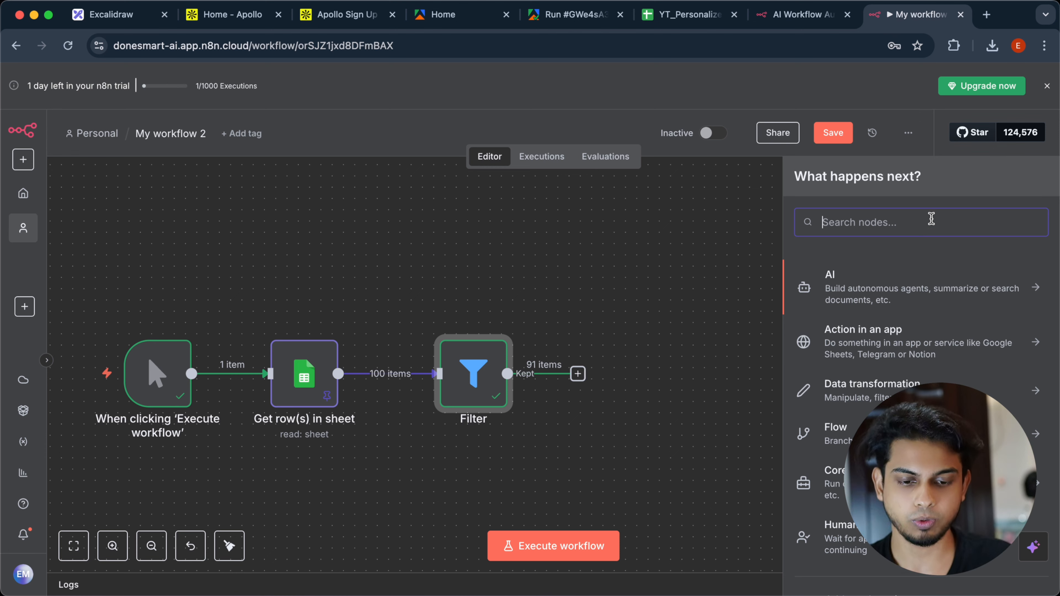
{"action": "type", "text": "lop"}
{"action": "key", "text": "BackSpace"}
{"action": "type", "text": "p"}
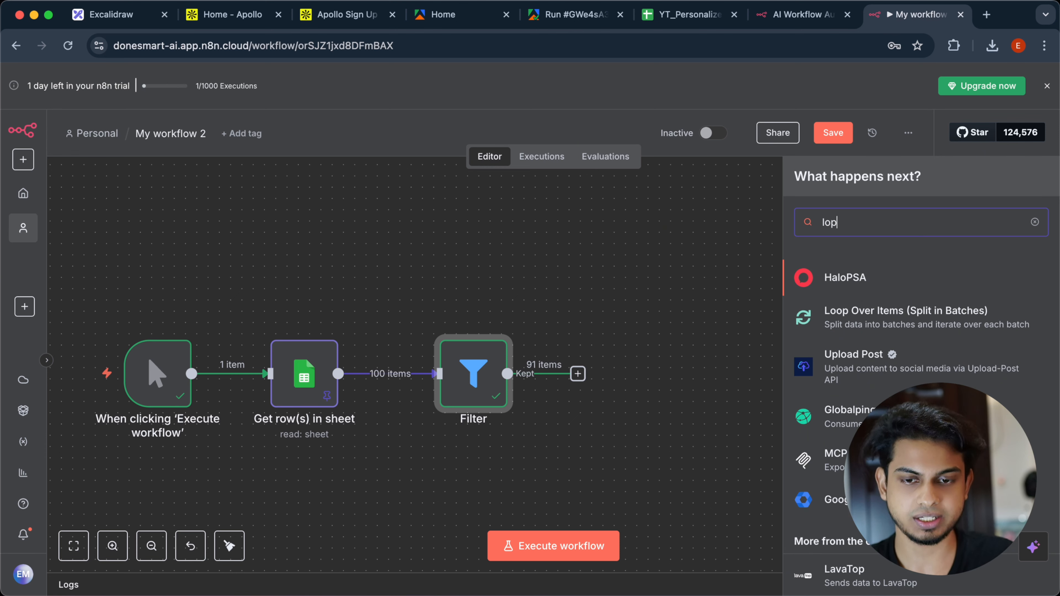
{"action": "type", "text": "p"}
{"action": "key", "text": "BackSpace"}
{"action": "key", "text": "BackSpace"}
{"action": "type", "text": "op"}
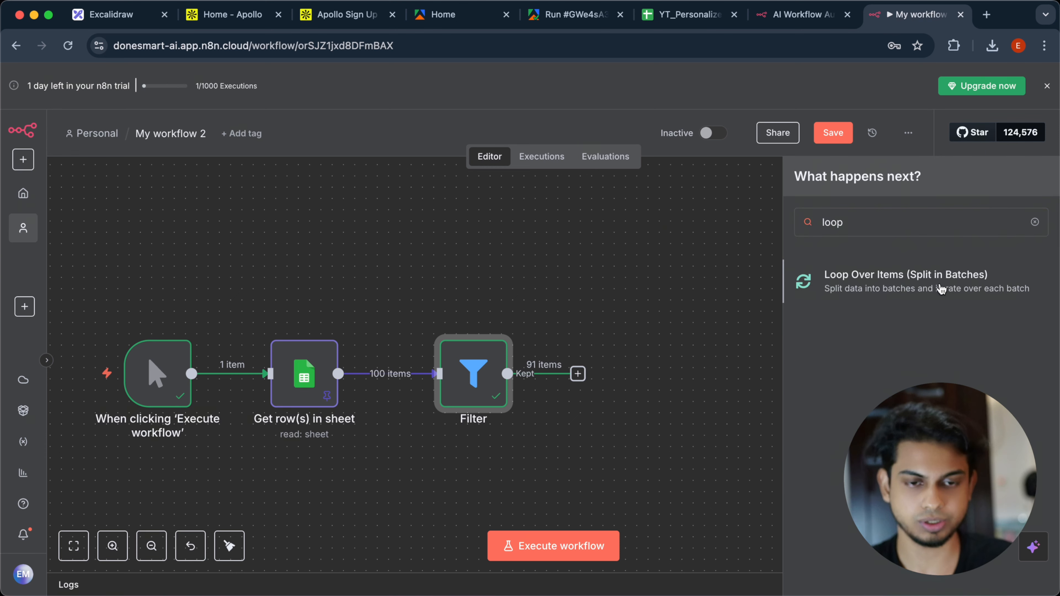
{"action": "key", "text": "Return"}
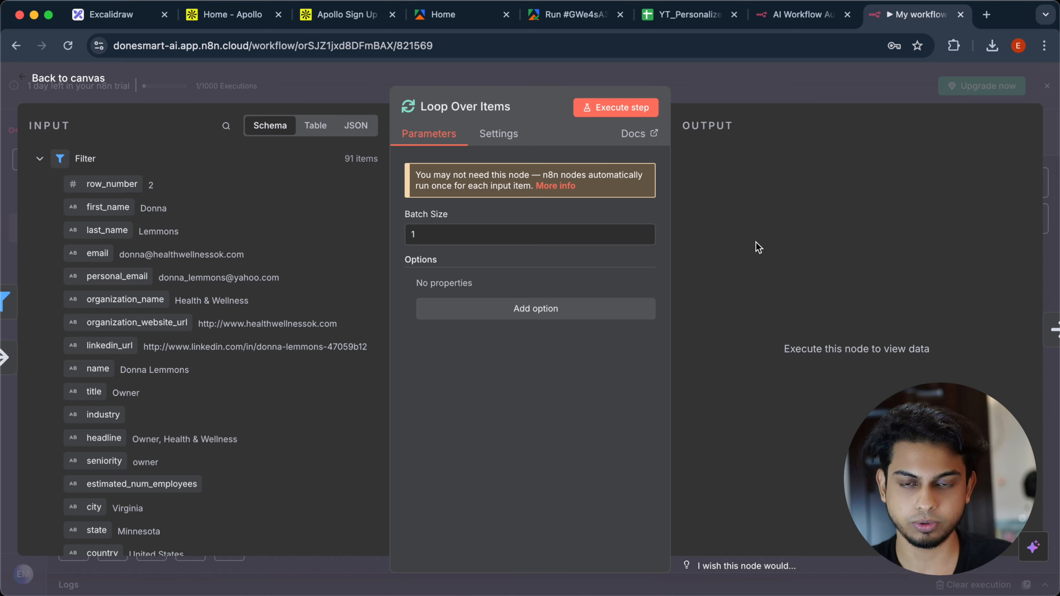
{"action": "left_click", "coordinate": [754, 99]}
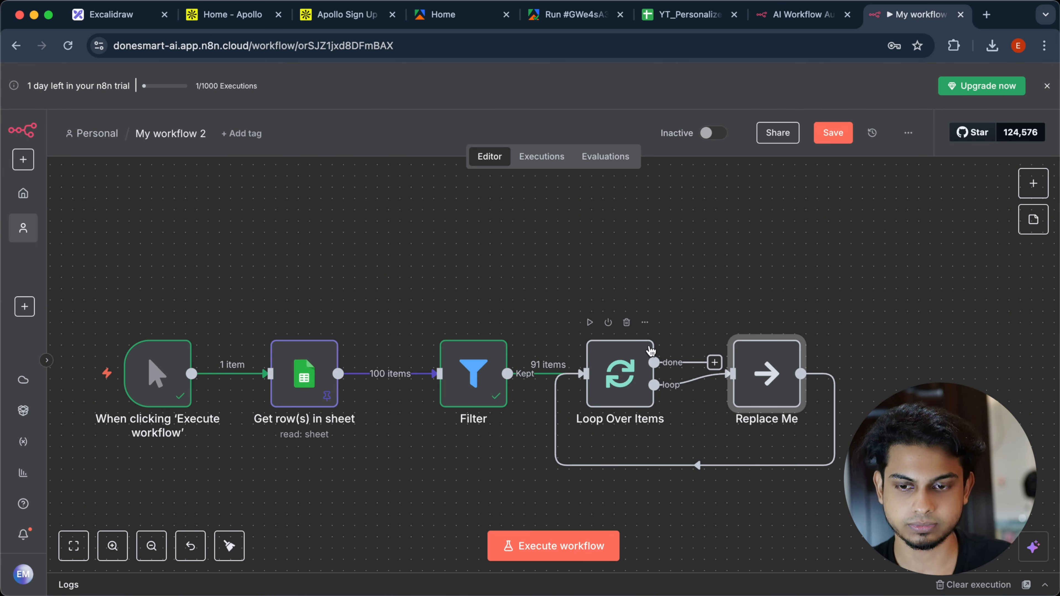
Step: Rename the Get row(s) in sheet node as "Get Raw Leads"
{"action": "left_click", "coordinate": [472, 376]}
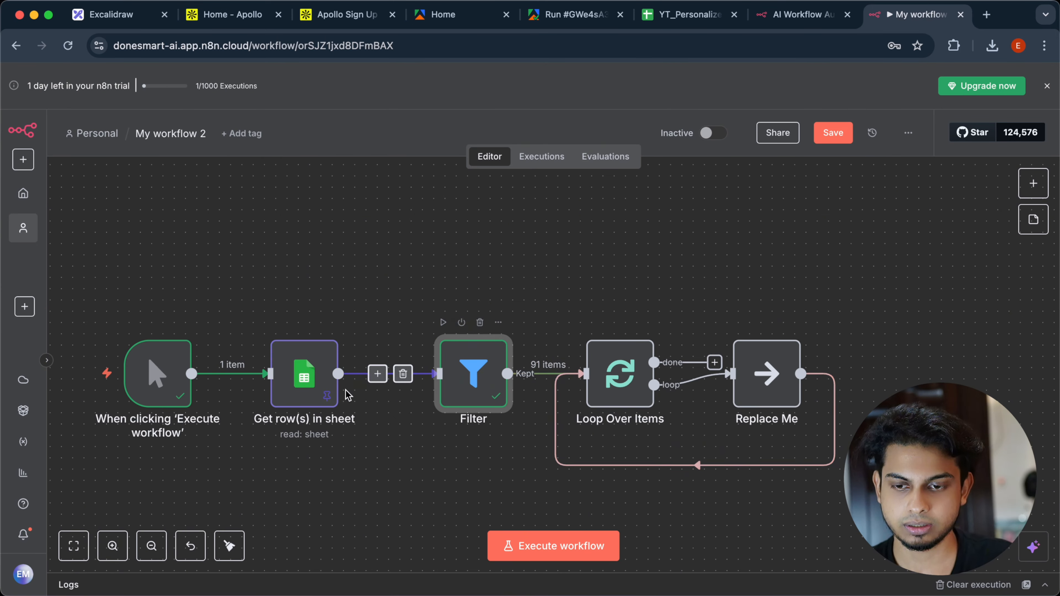
{"action": "double_click", "coordinate": [320, 384]}
{"action": "left_click", "coordinate": [465, 106]}
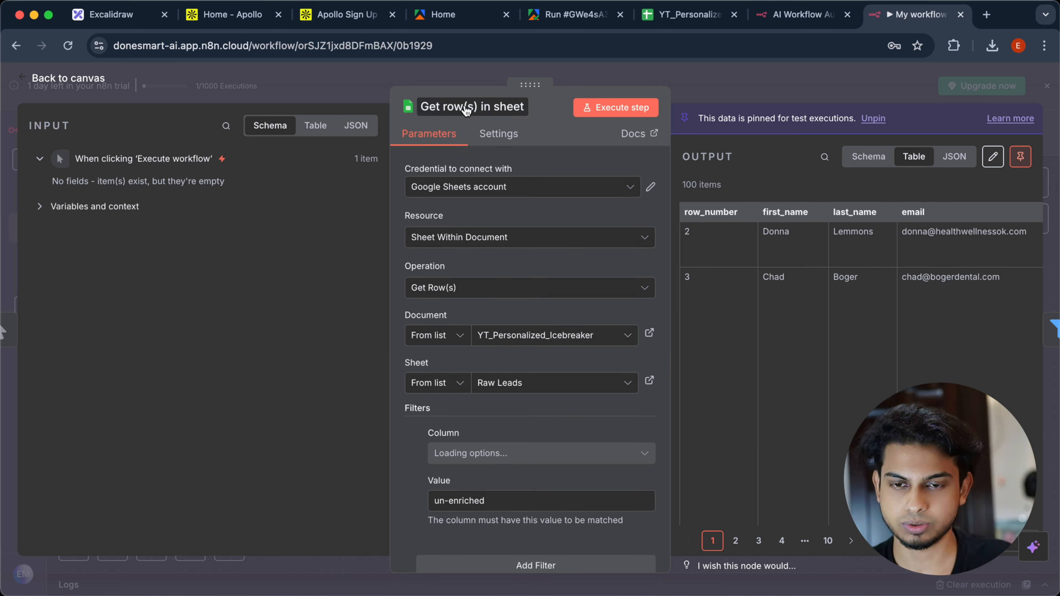
{"action": "type", "text": "Get R"}
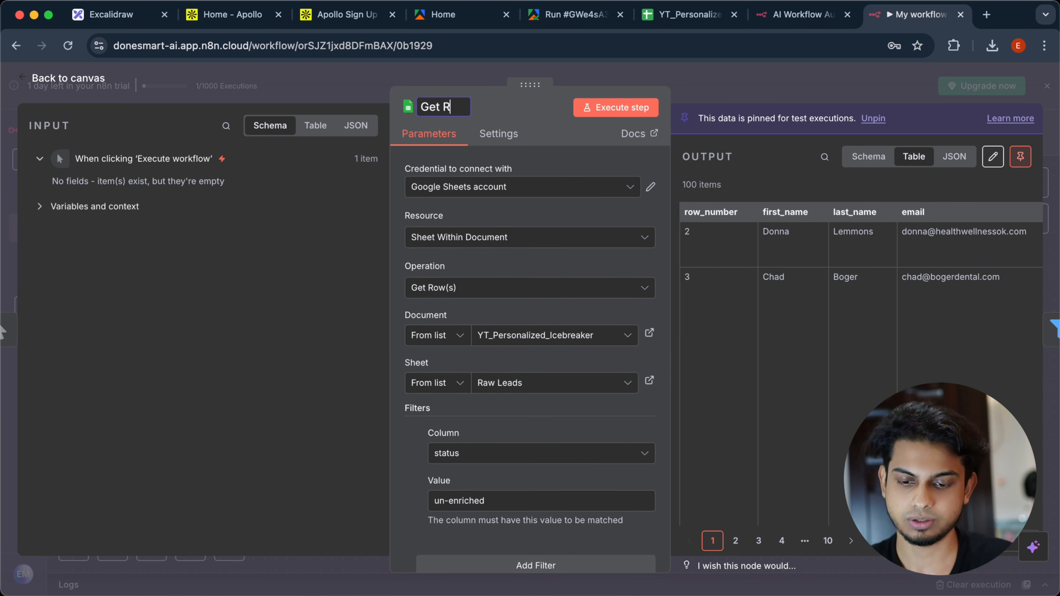
{"action": "type", "text": "aw Leads"}
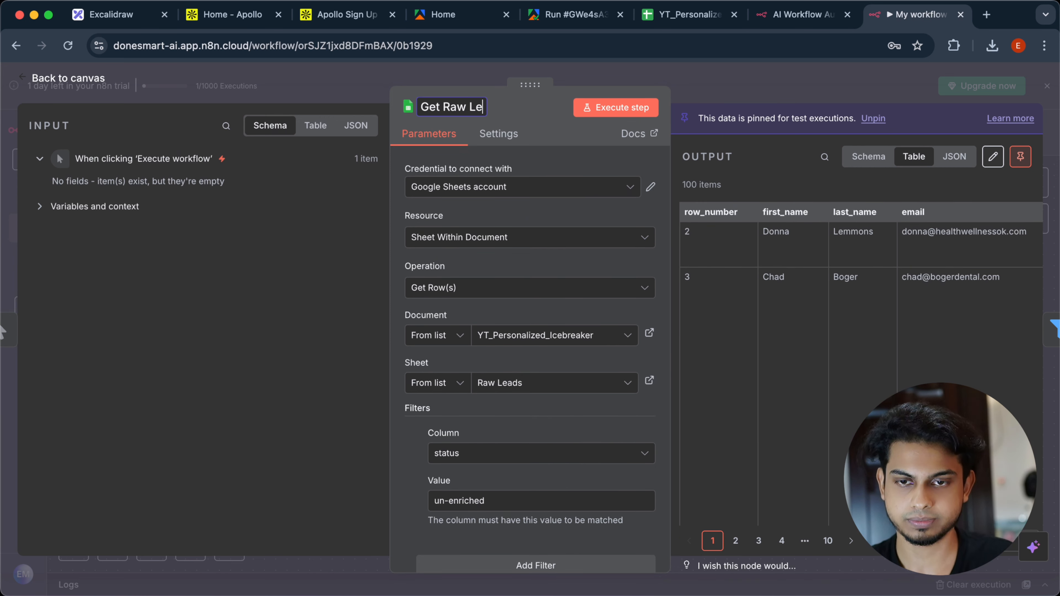
{"action": "left_click", "coordinate": [723, 78]}
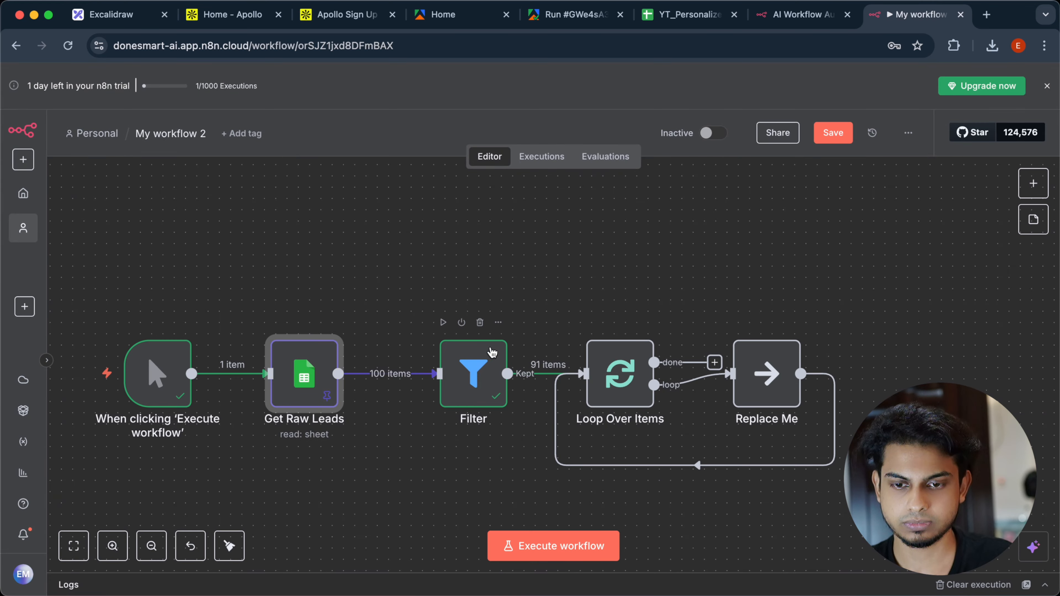
Step: Rename the Filter node as "hasEmail?" and return to the canvas
{"action": "double_click", "coordinate": [473, 373]}
{"action": "left_click", "coordinate": [294, 107]}
{"action": "type", "text": "ha"}
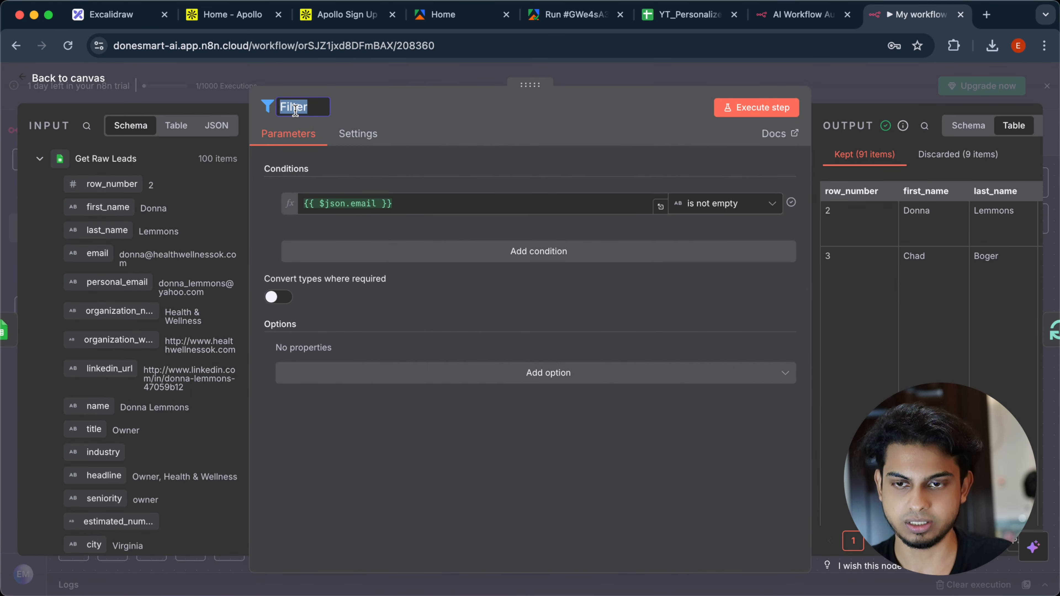
{"action": "type", "text": "sEmail?"}
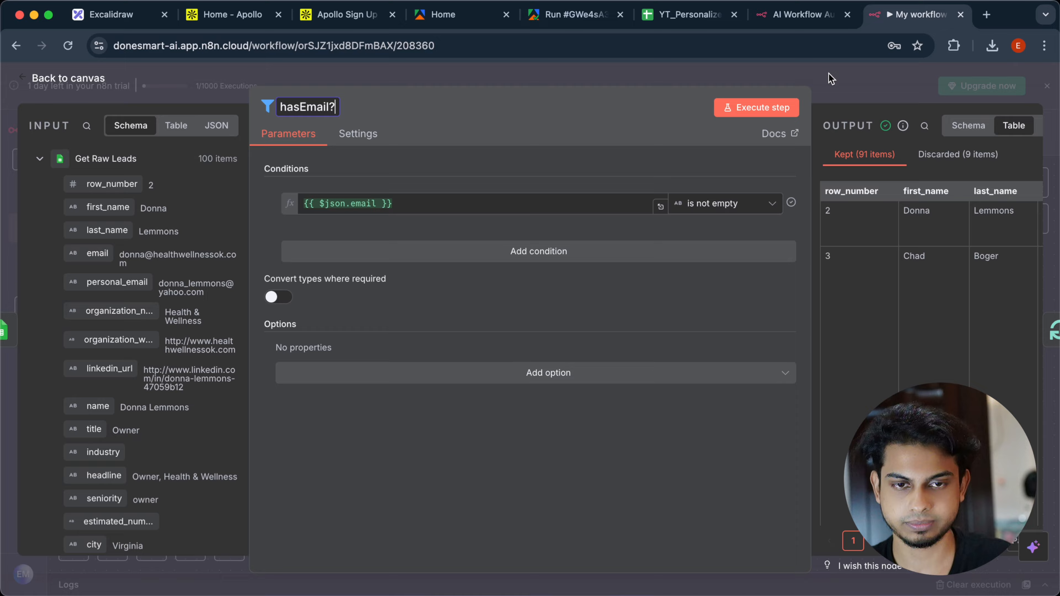
{"action": "left_click", "coordinate": [831, 78]}
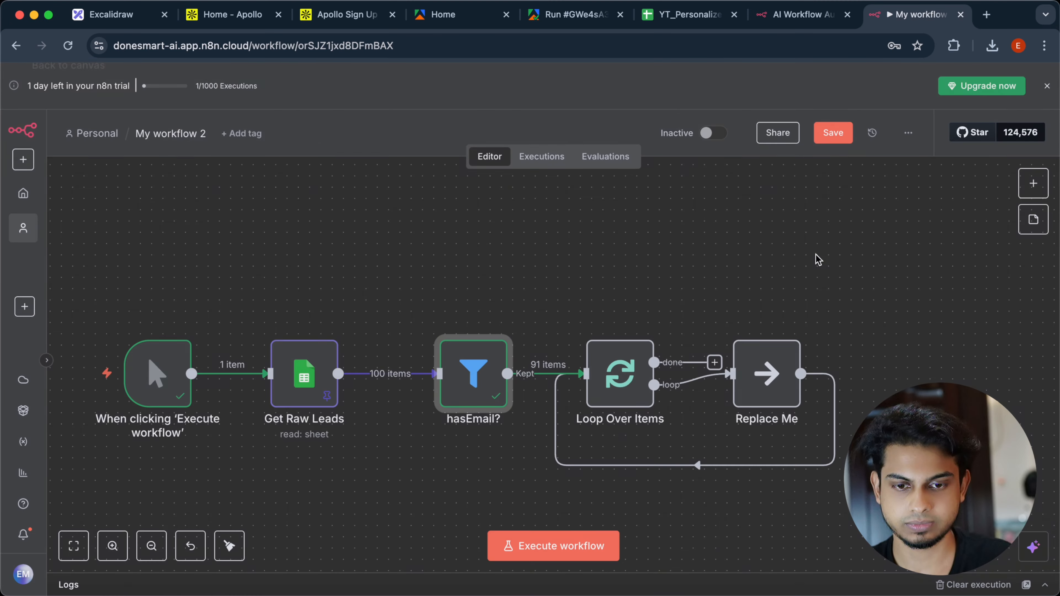
Step: Delete the Replace Me placeholder node from the loop branch
{"action": "left_click", "coordinate": [778, 376]}
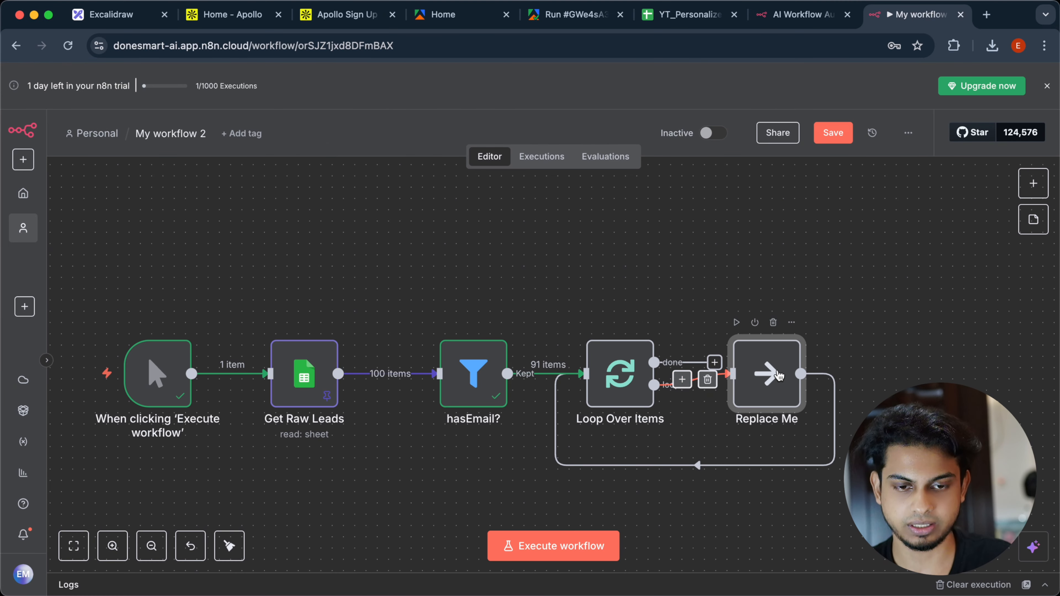
{"action": "left_click", "coordinate": [773, 322]}
{"action": "scroll", "coordinate": [688, 394], "scroll_direction": "right", "scroll_amount": 3}
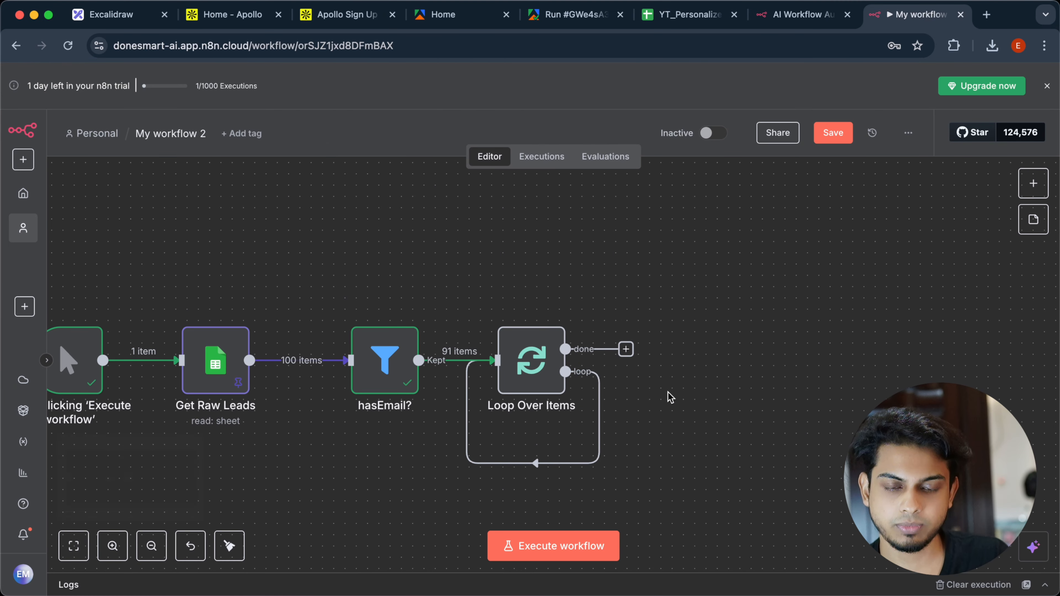
Step: Insert an Edit Fields (Set) node into the Loop Over Items loop, return to the canvas, and align the node with the loop output
{"action": "scroll", "coordinate": [668, 393], "scroll_direction": "right", "scroll_amount": 3}
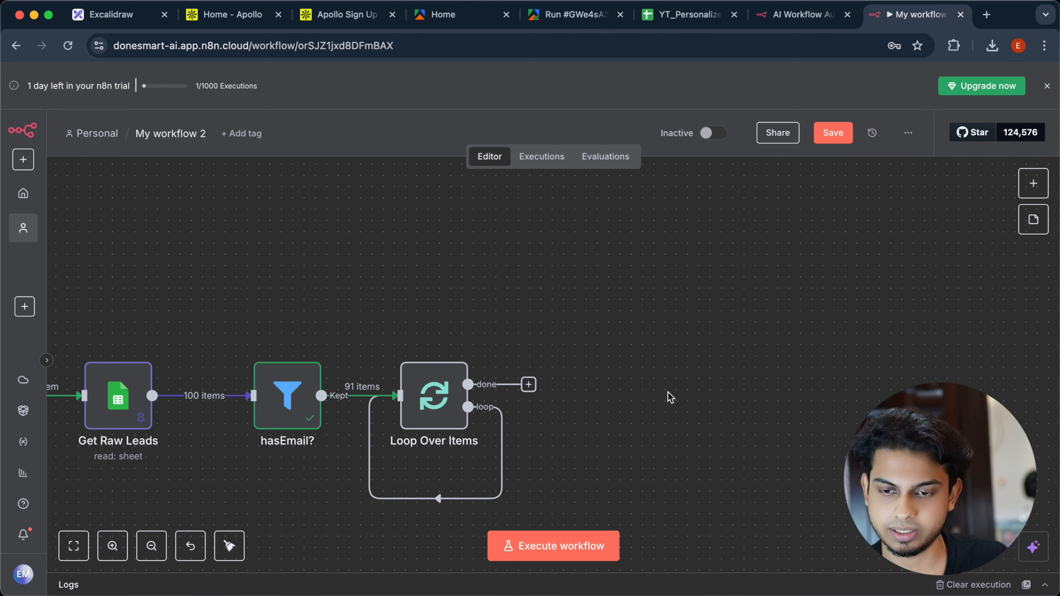
{"action": "scroll", "coordinate": [669, 393], "scroll_direction": "down", "scroll_amount": 2}
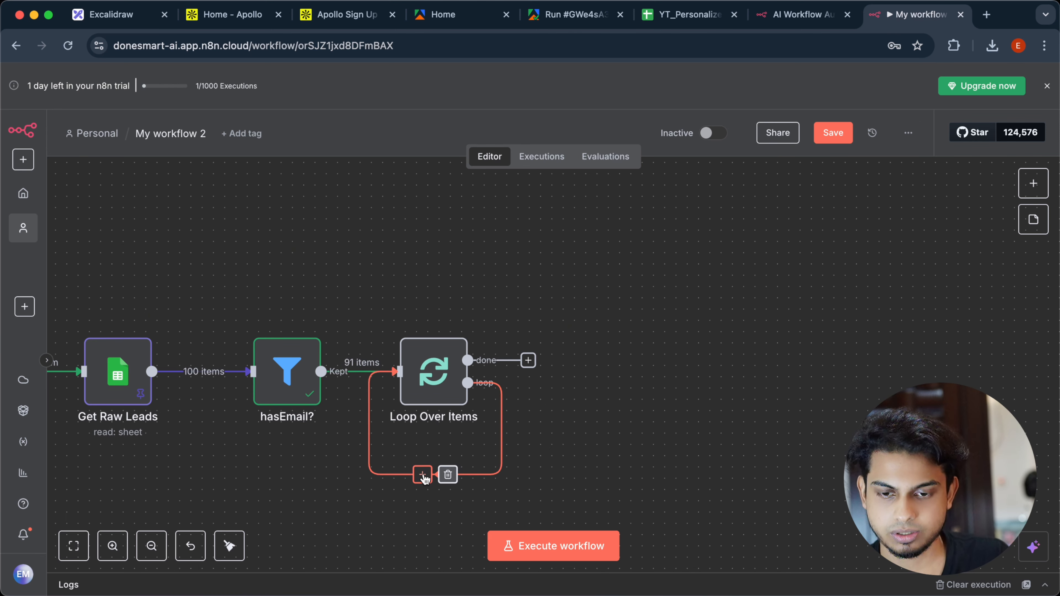
{"action": "left_click", "coordinate": [423, 474]}
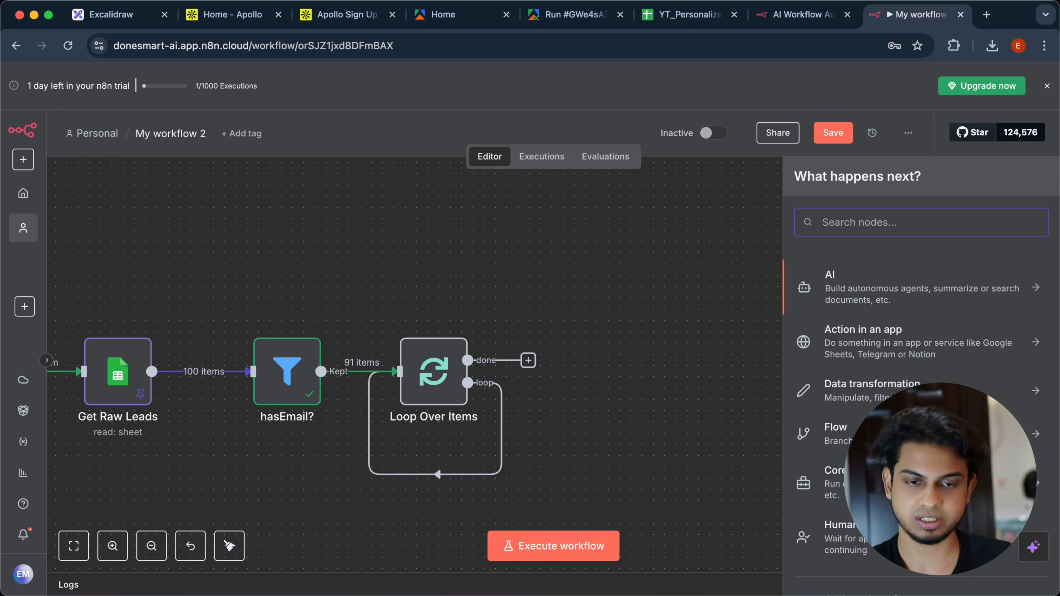
{"action": "type", "text": "set"}
{"action": "left_click", "coordinate": [874, 286]}
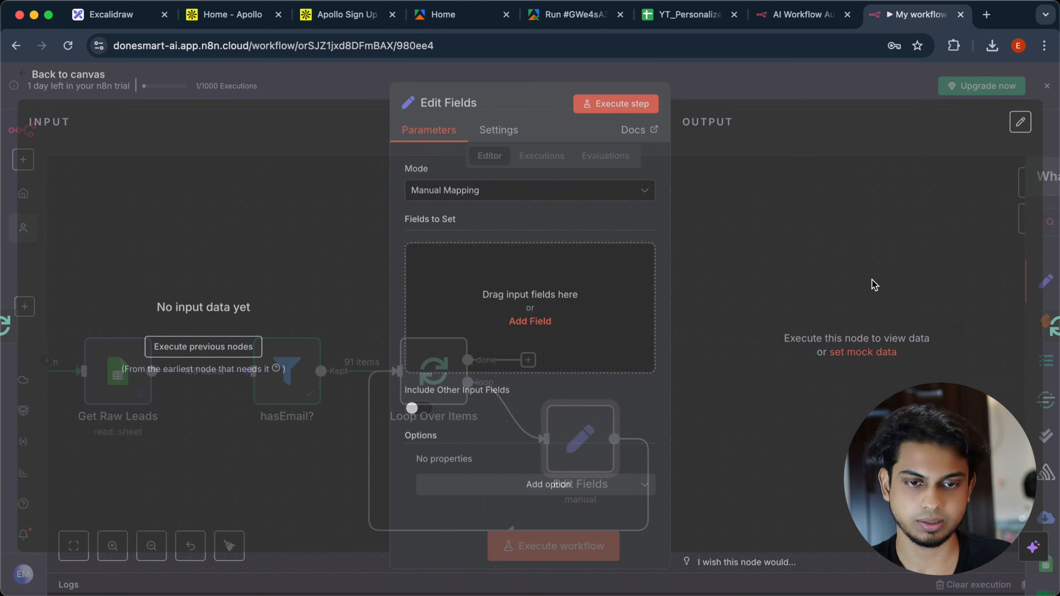
{"action": "left_click", "coordinate": [731, 99]}
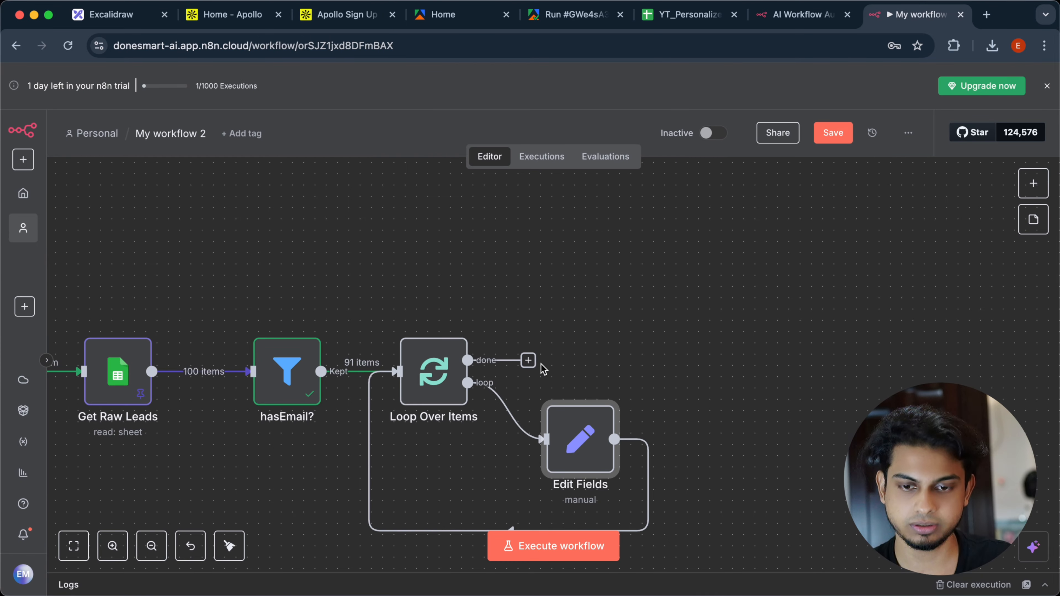
{"action": "left_click_drag", "start_coordinate": [561, 428], "coordinate": [640, 373]}
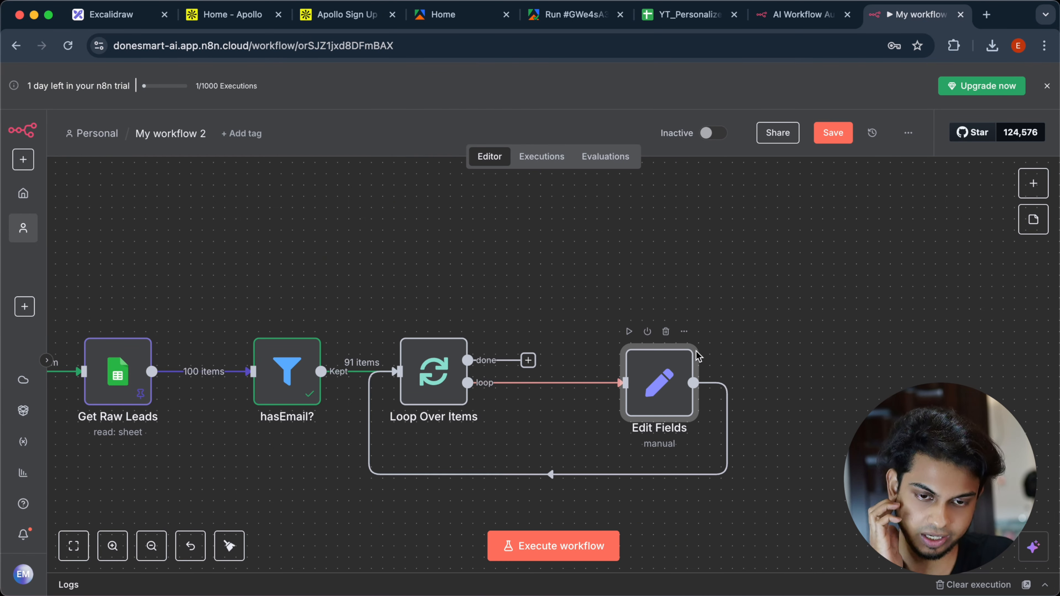
Step: Add an HTTP Request node on the connection from Edit Fields back to Loop Over Items
{"action": "left_click", "coordinate": [535, 474]}
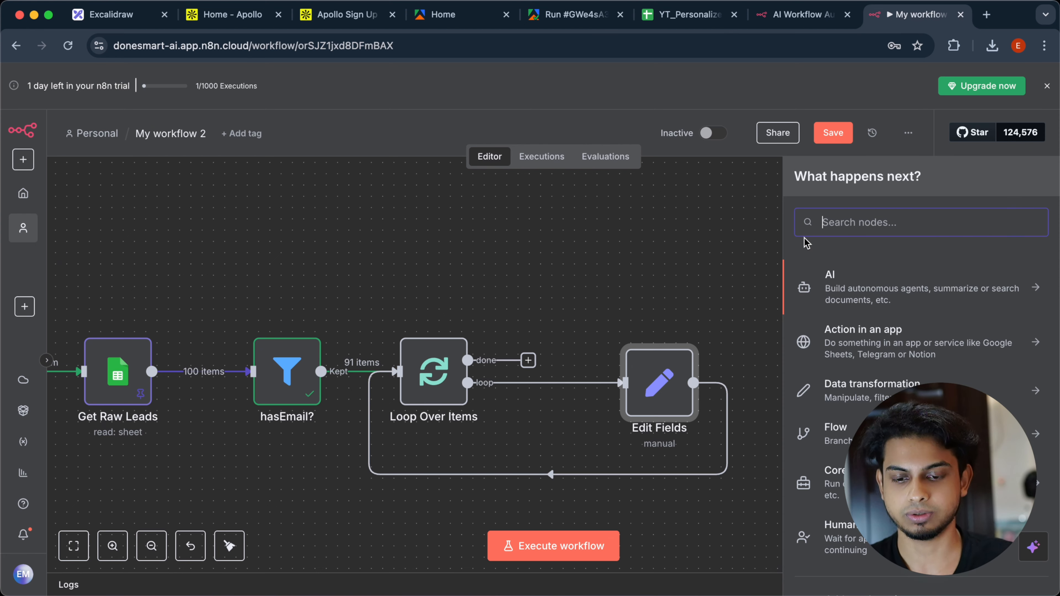
{"action": "type", "text": "htt"}
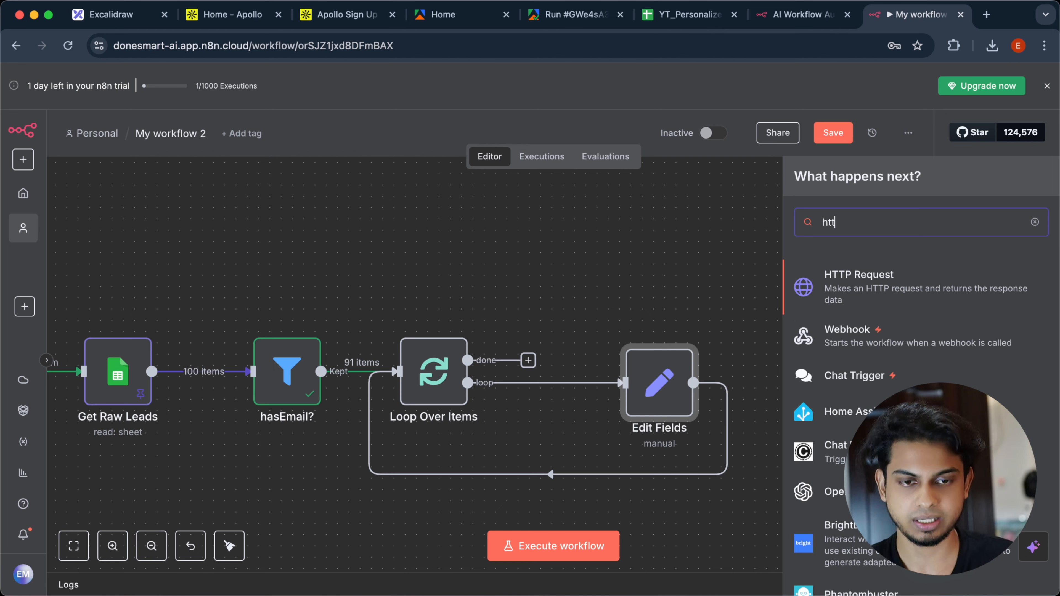
{"action": "left_click", "coordinate": [883, 284]}
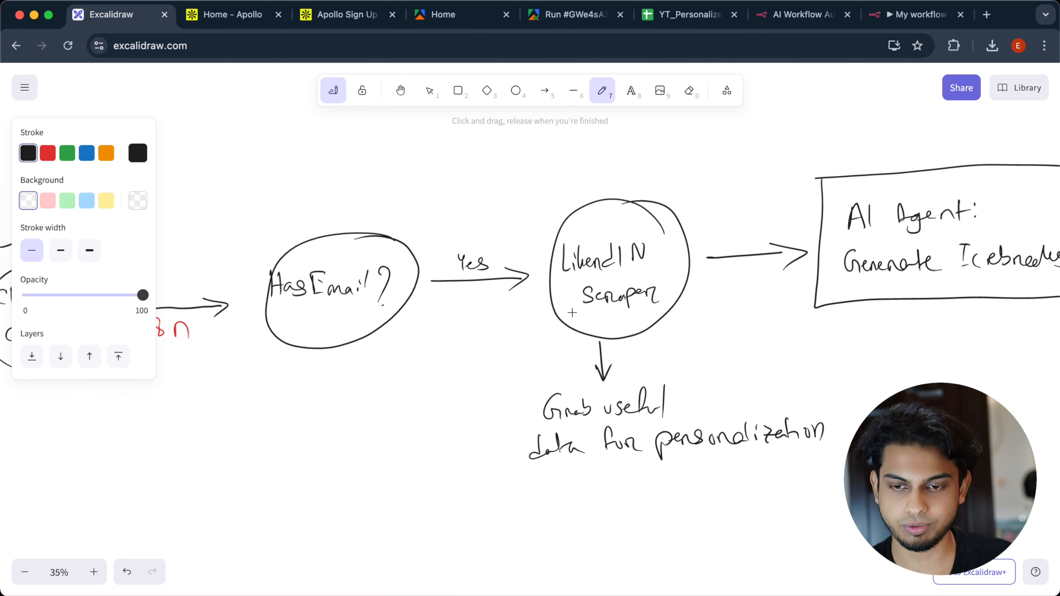
Step: Switch to Apify, search the Apify Store for "linkedin scraper", and open the Mass Linkedin Profile Scraper with Email (No Cookies) actor
{"action": "scroll", "coordinate": [572, 312], "scroll_direction": "down", "scroll_amount": 1}
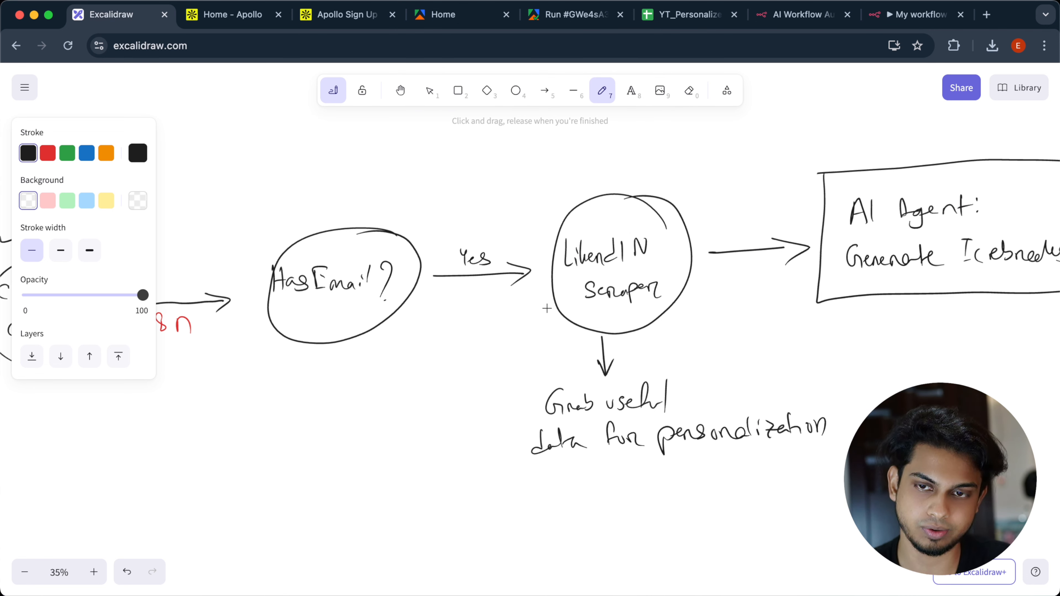
{"action": "left_click", "coordinate": [482, 19]}
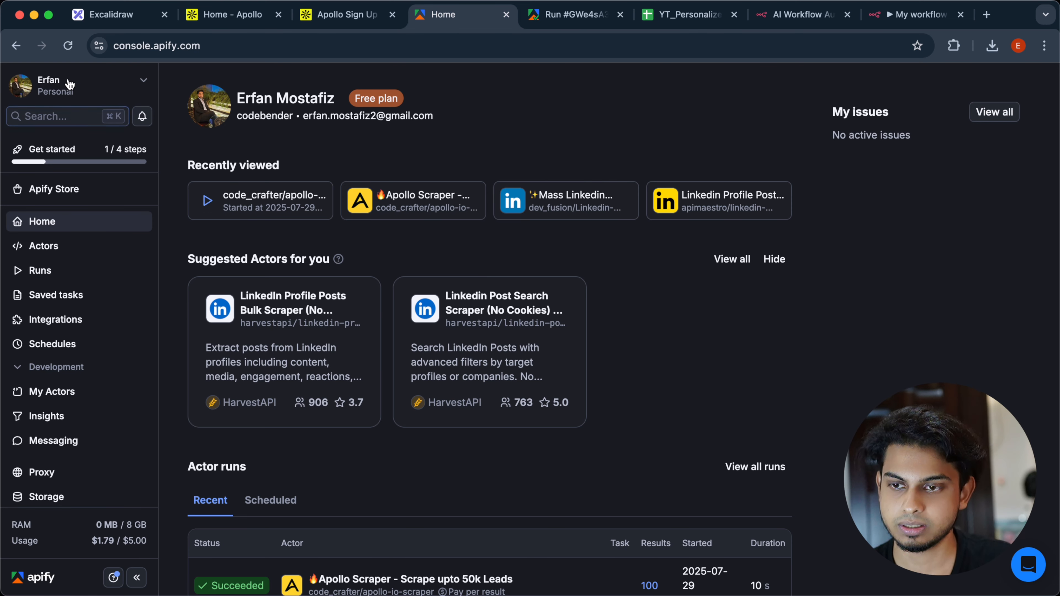
{"action": "left_click", "coordinate": [78, 194]}
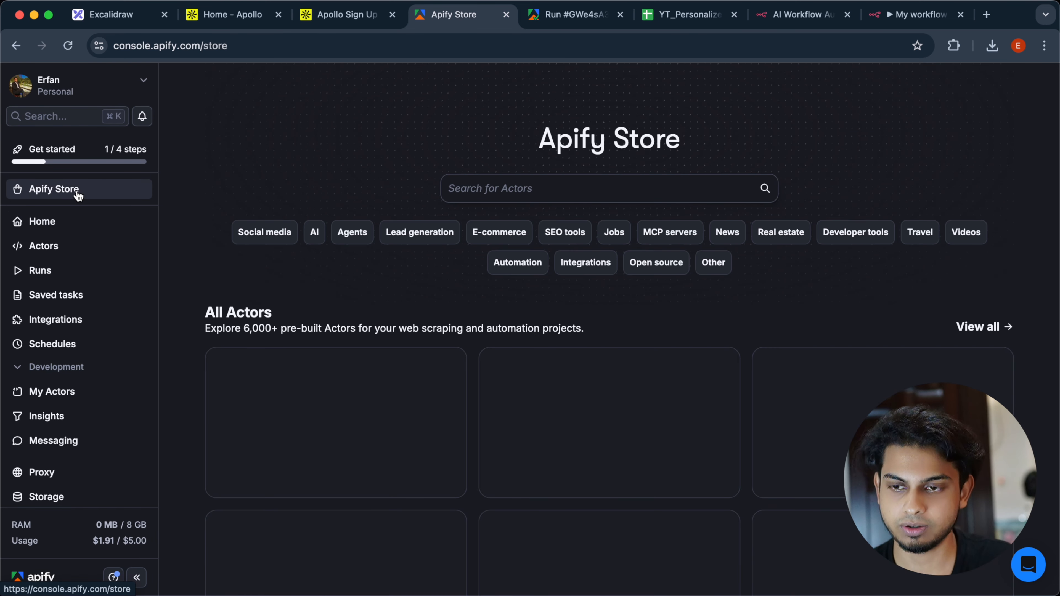
{"action": "left_click", "coordinate": [568, 179]}
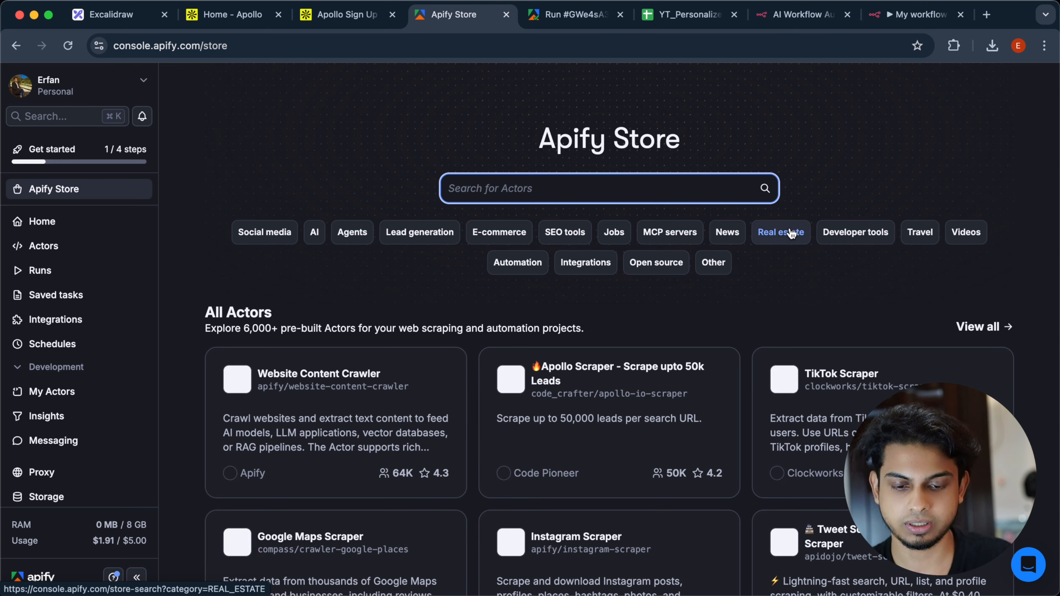
{"action": "type", "text": "linkedin scraper"}
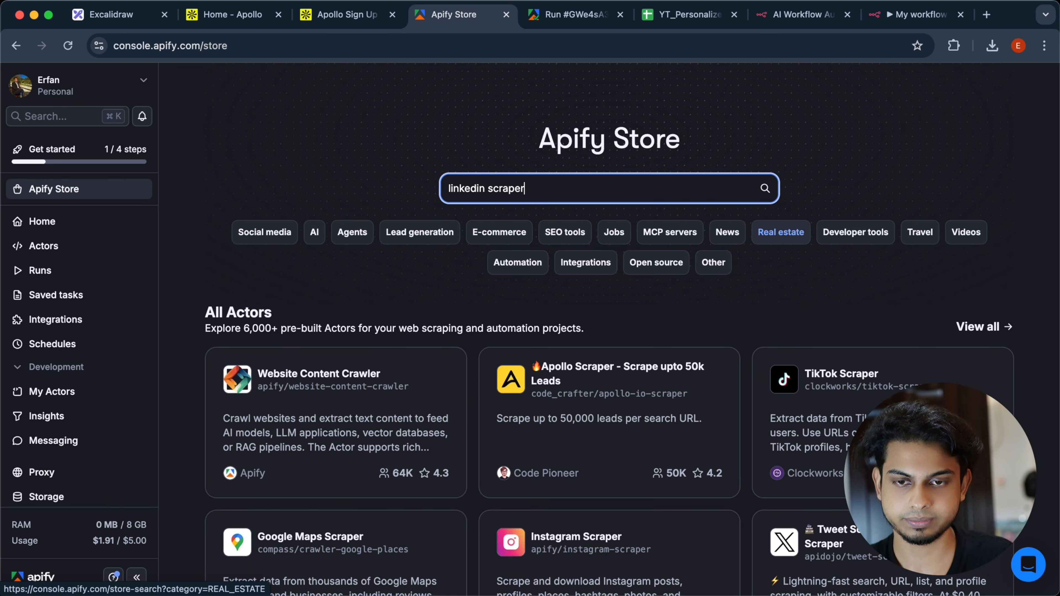
{"action": "key", "text": "Return"}
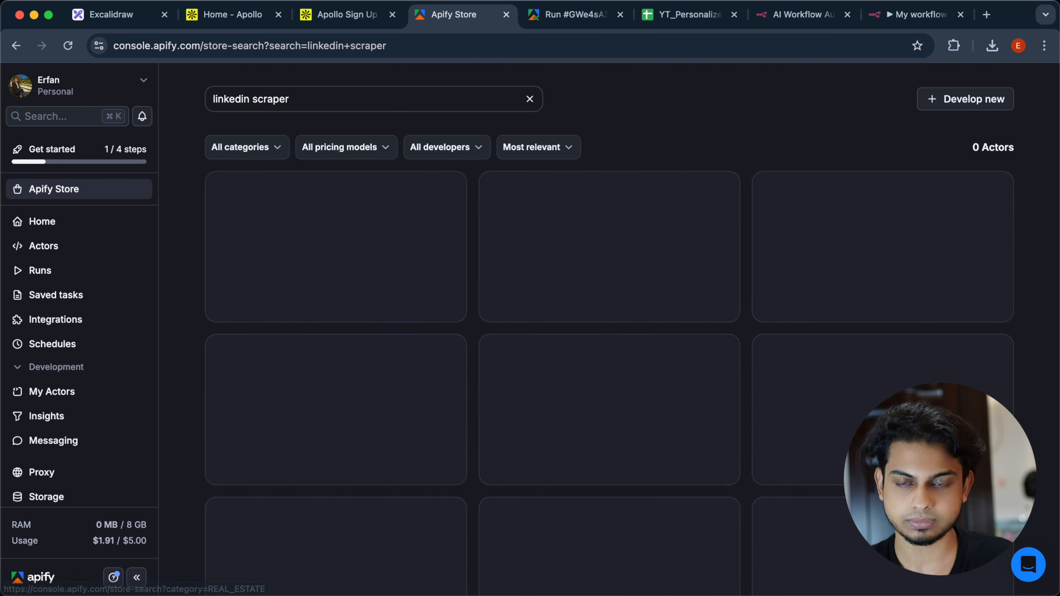
{"action": "scroll", "coordinate": [927, 121], "scroll_direction": "down", "scroll_amount": 2}
{"action": "scroll", "coordinate": [928, 121], "scroll_direction": "up", "scroll_amount": 2}
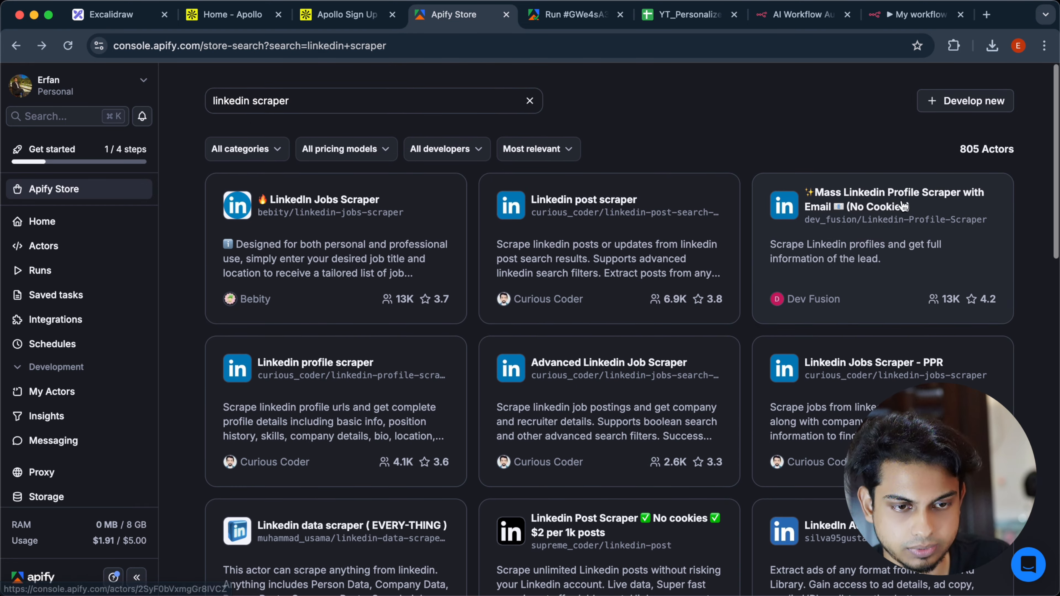
{"action": "left_click", "coordinate": [901, 180]}
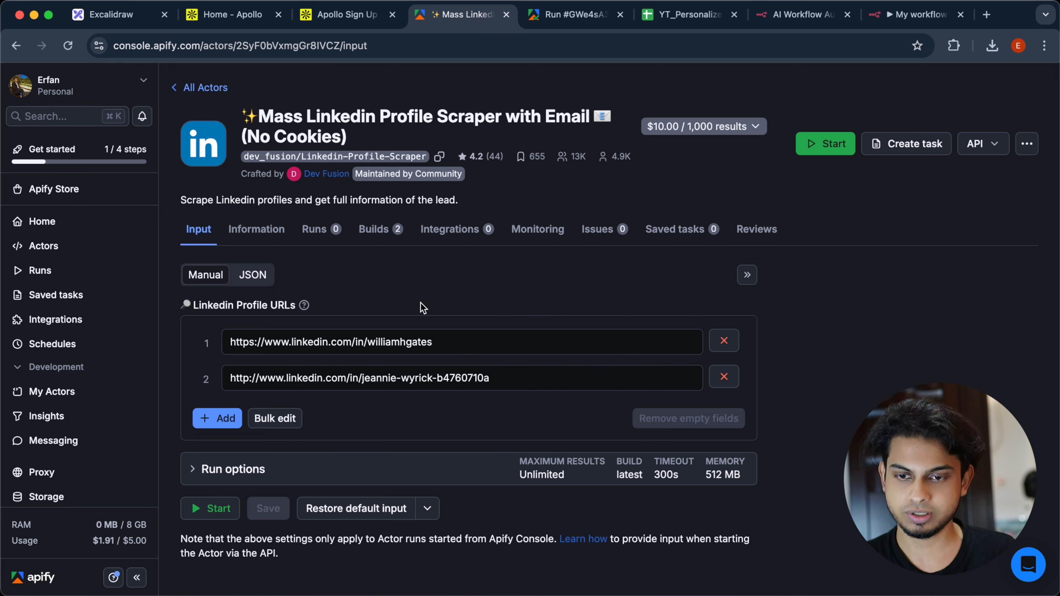
Step: Clear both default Linkedin Profile URLs in the actor input and remove the second entry
{"action": "left_click", "coordinate": [441, 330]}
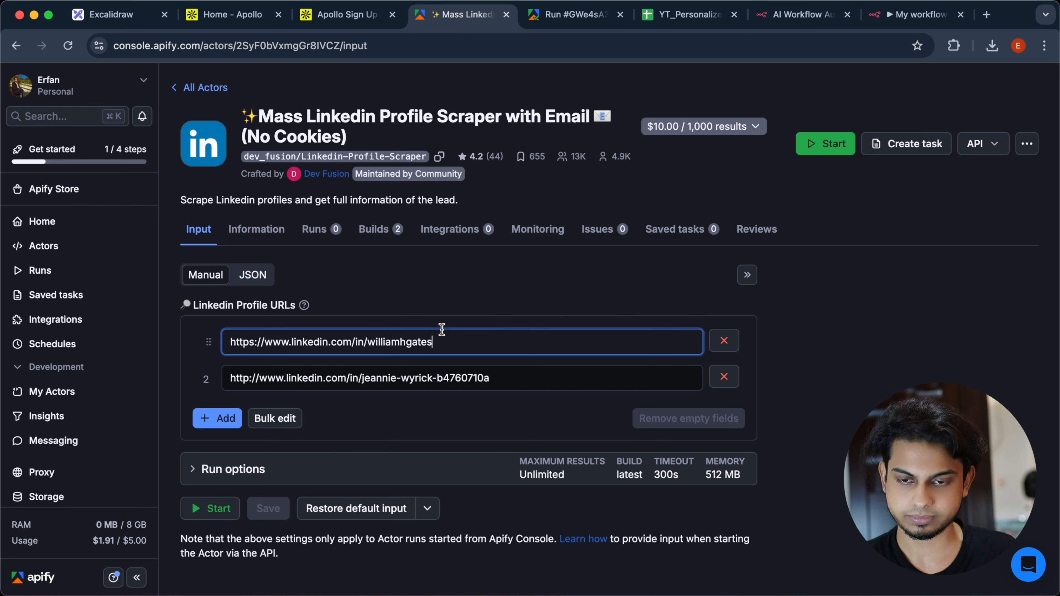
{"action": "key", "text": "super+a"}
{"action": "key", "text": "BackSpace"}
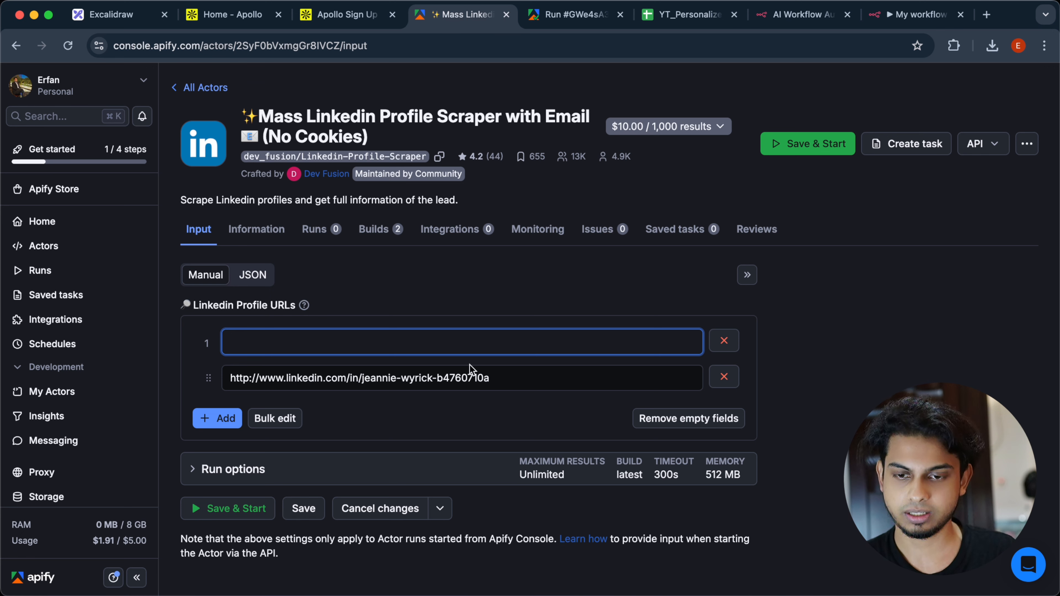
{"action": "left_click", "coordinate": [486, 387]}
{"action": "key", "text": "super+a"}
{"action": "key", "text": "BackSpace"}
{"action": "left_click", "coordinate": [440, 359]}
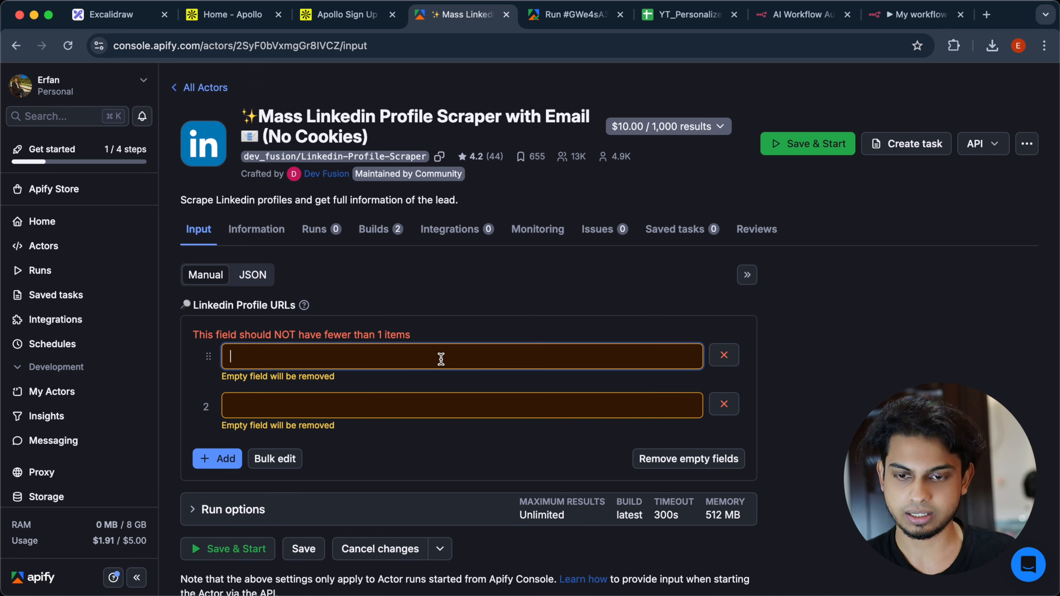
{"action": "left_click", "coordinate": [724, 404]}
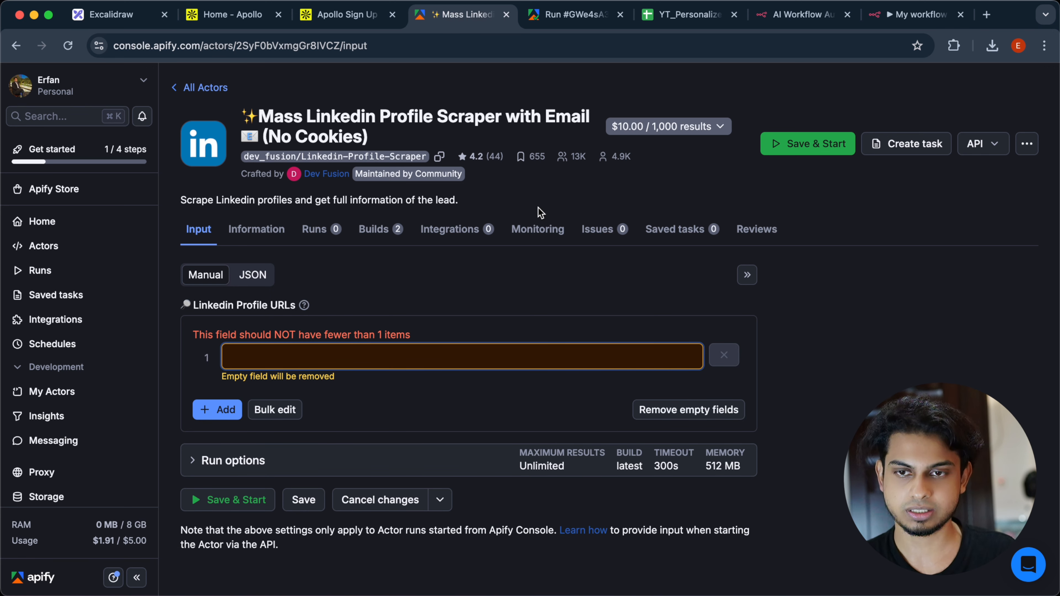
Step: Copy the first lead's linkedin_url from cell G2 of the Raw Leads sheet into the actor's Linkedin Profile URLs input
{"action": "left_click", "coordinate": [668, 8]}
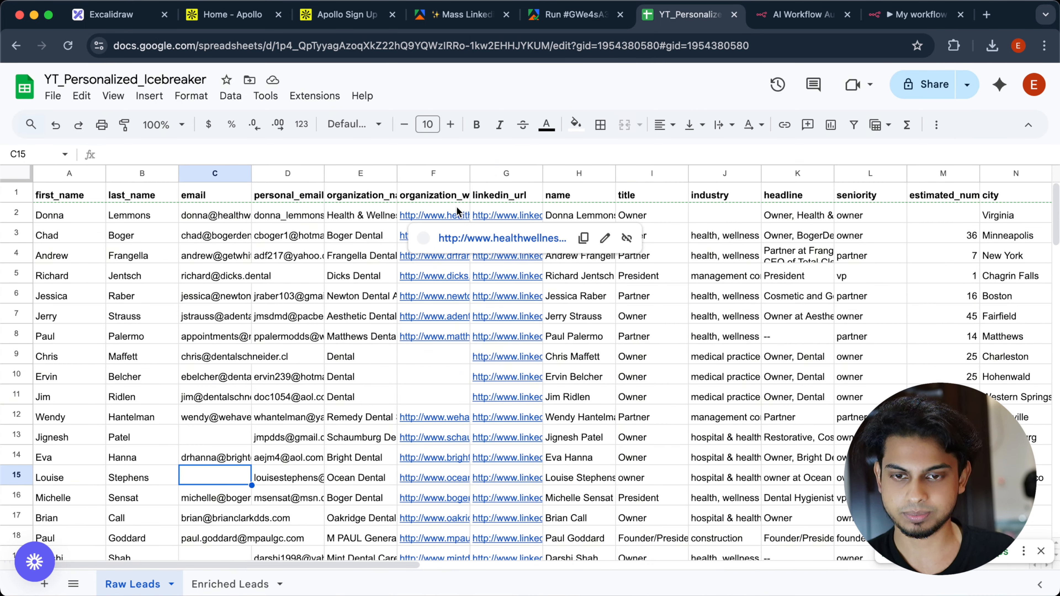
{"action": "left_click", "coordinate": [503, 217]}
{"action": "left_click", "coordinate": [381, 149]}
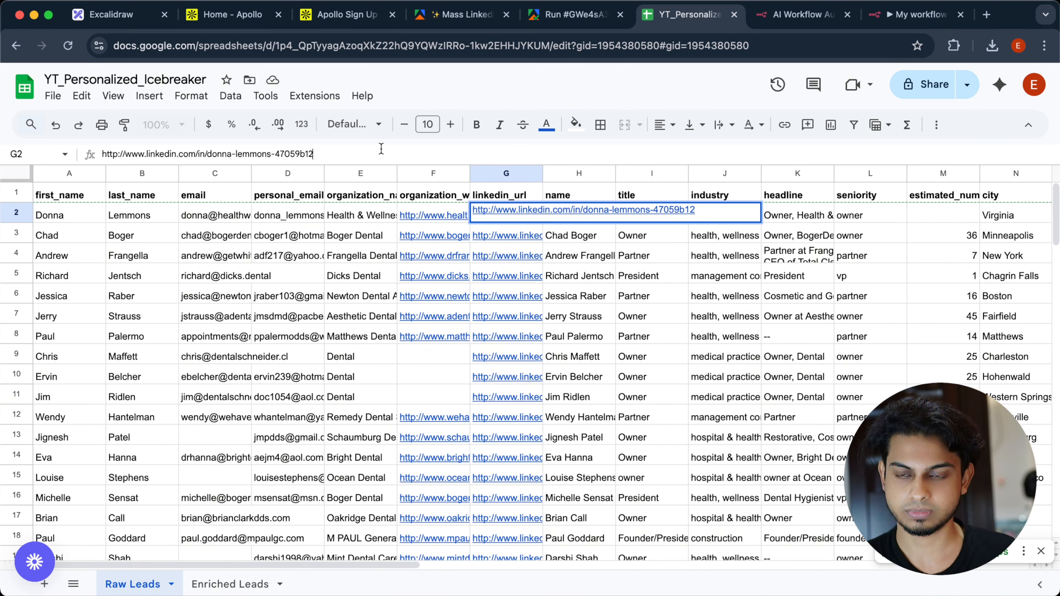
{"action": "key", "text": "ctrl+a"}
{"action": "key", "text": "cmd+c"}
{"action": "left_click", "coordinate": [585, 15]}
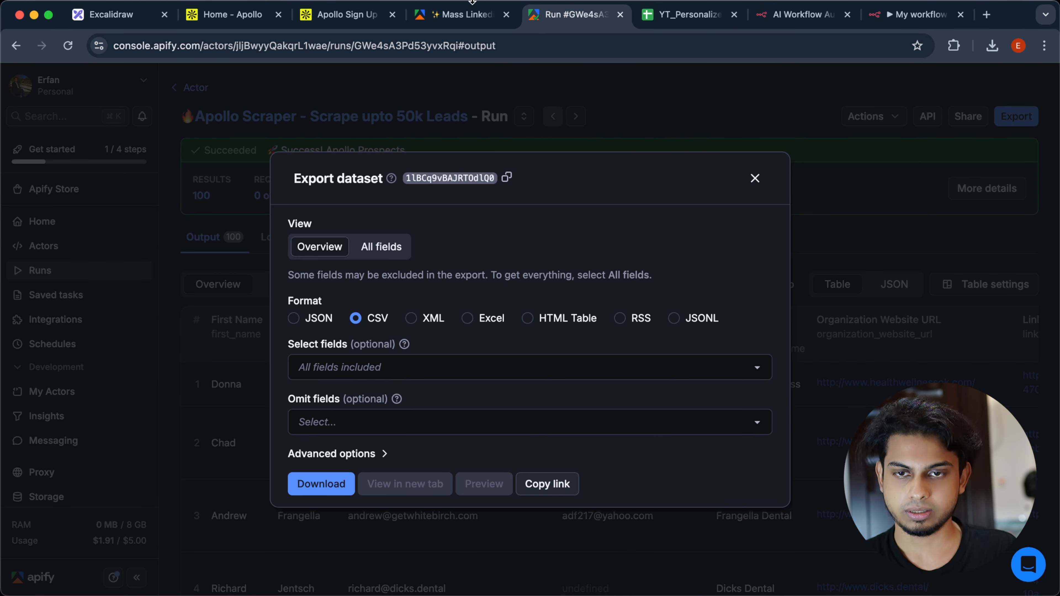
{"action": "left_click", "coordinate": [468, 14]}
{"action": "left_click", "coordinate": [354, 334]}
{"action": "key", "text": "cmd+v"}
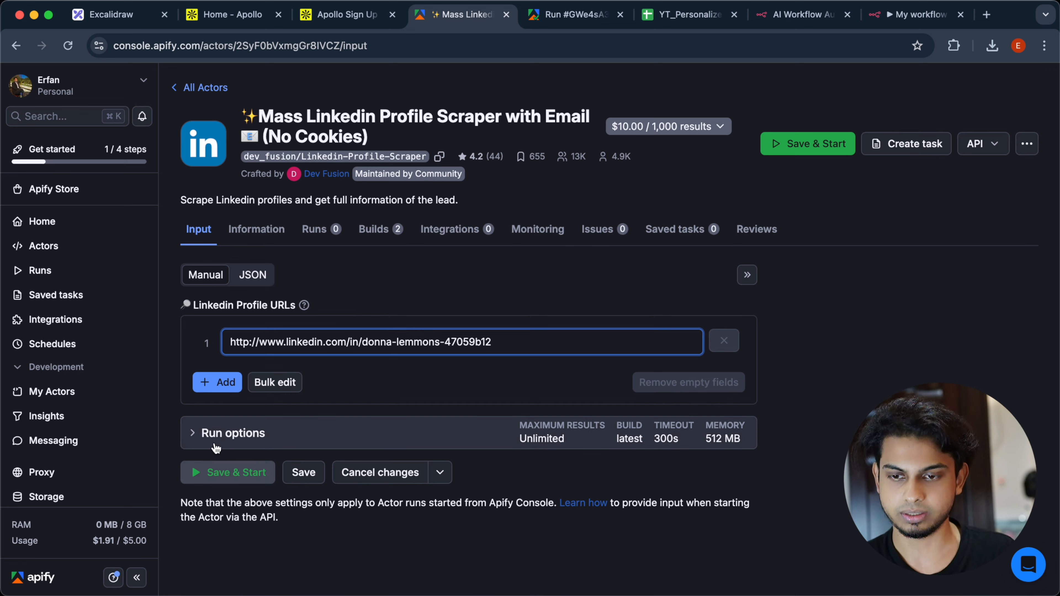
Step: Review the actor's run options for build, timeout, memory and maximum charged results, and collapse them again
{"action": "left_click", "coordinate": [219, 432]}
{"action": "scroll", "coordinate": [391, 402], "scroll_direction": "down", "scroll_amount": 8}
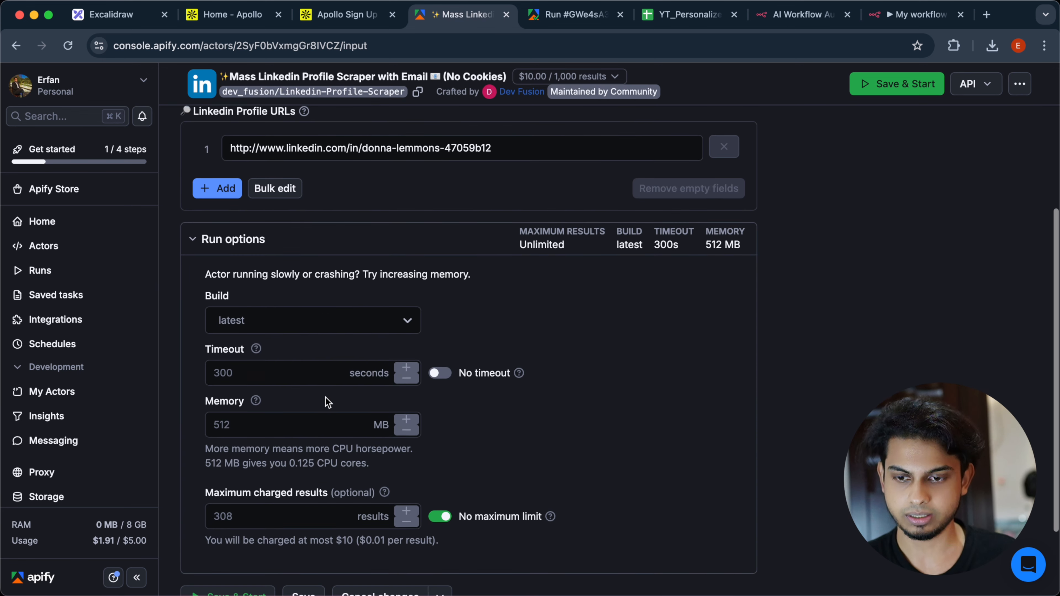
{"action": "scroll", "coordinate": [327, 402], "scroll_direction": "up", "scroll_amount": 8}
{"action": "scroll", "coordinate": [326, 401], "scroll_direction": "down", "scroll_amount": 2}
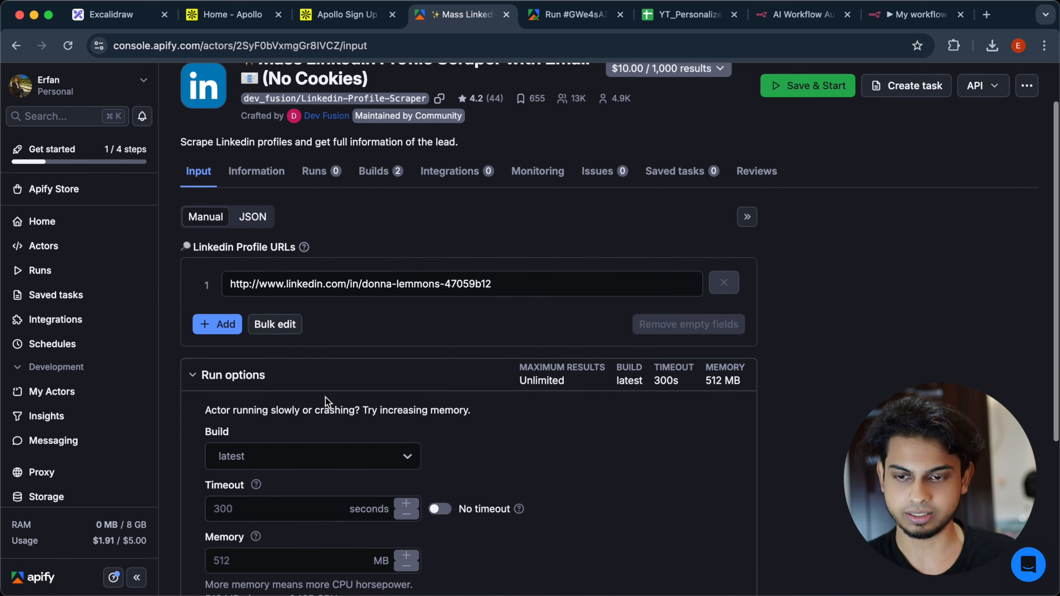
{"action": "left_click", "coordinate": [208, 374]}
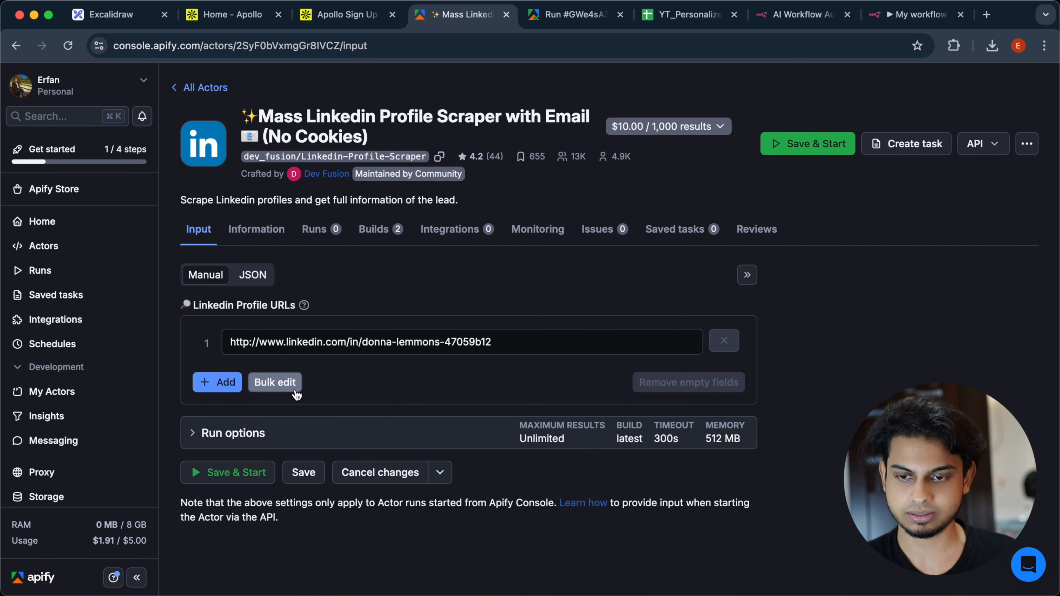
Step: Save the input, start the LinkedIn scraper run, and decline sharing runs with the developer
{"action": "left_click", "coordinate": [820, 144]}
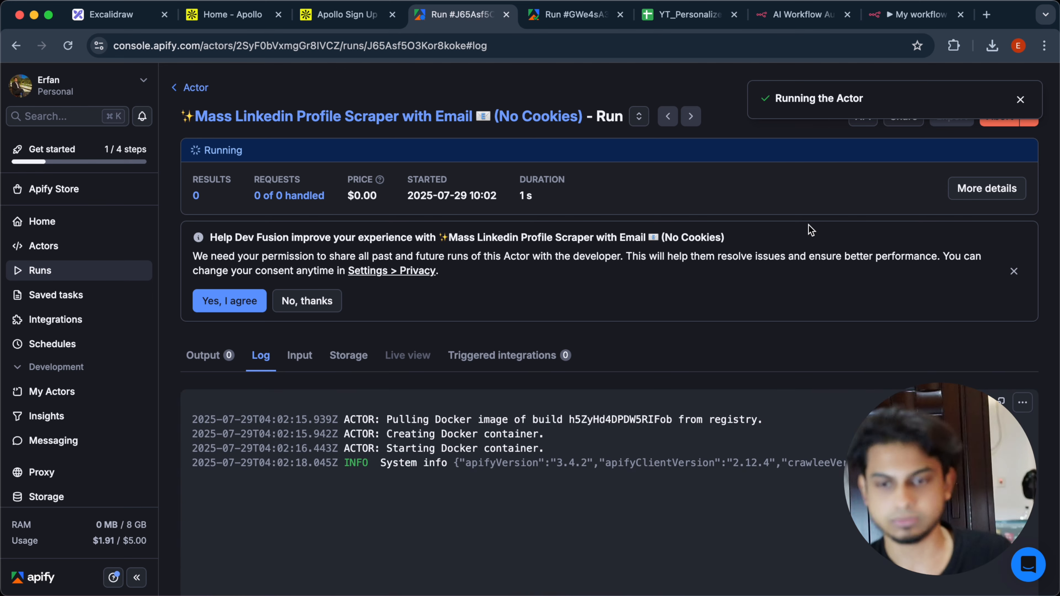
{"action": "scroll", "coordinate": [736, 334], "scroll_direction": "down", "scroll_amount": 3}
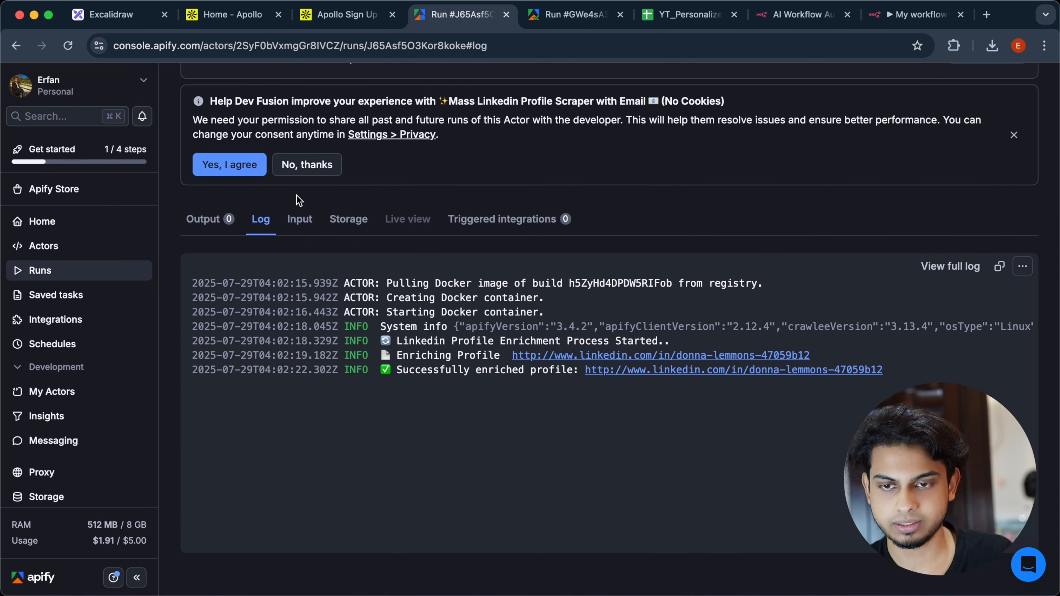
{"action": "left_click", "coordinate": [307, 164]}
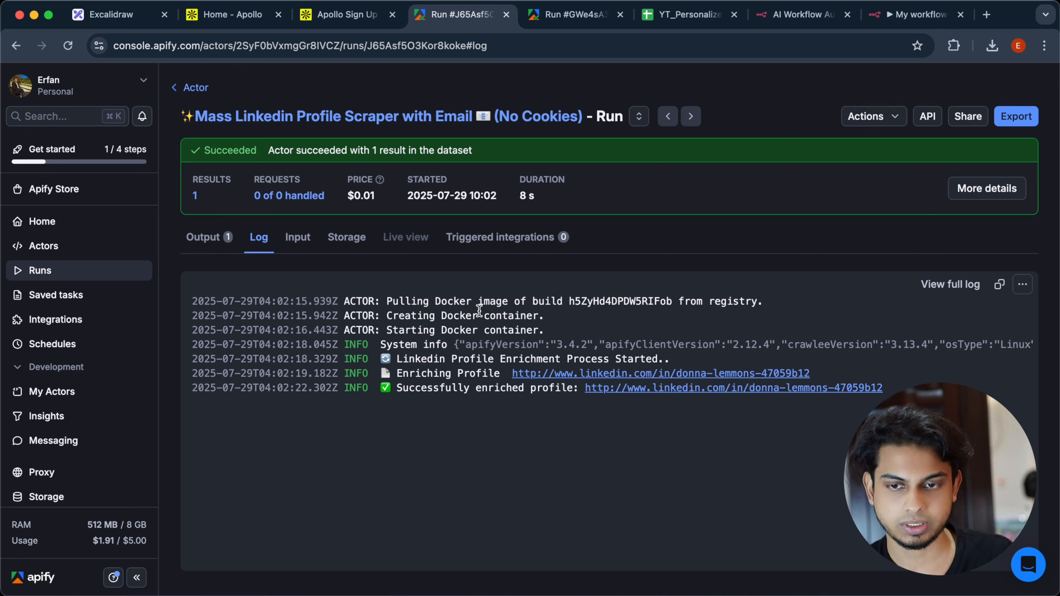
Step: Open the run's output and examine the scraped profile fields across the table
{"action": "left_click", "coordinate": [205, 238]}
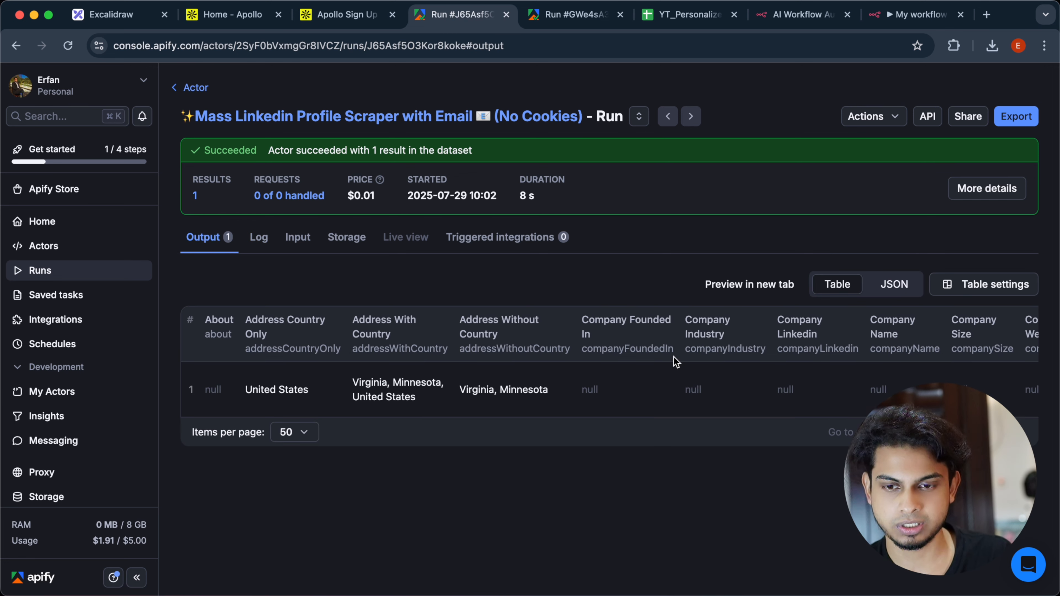
{"action": "scroll", "coordinate": [676, 362], "scroll_direction": "right", "scroll_amount": 15}
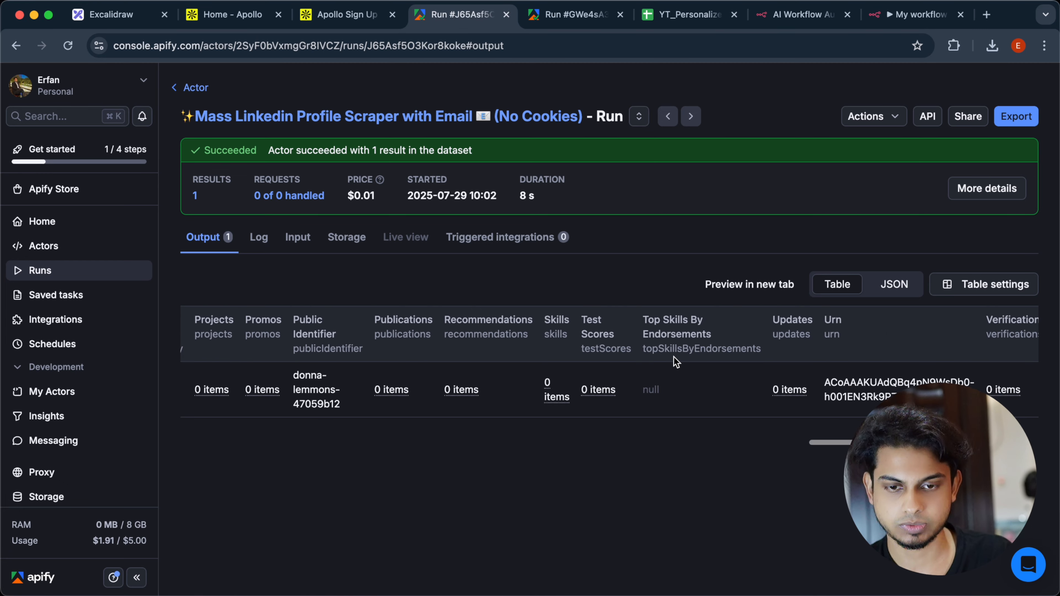
Step: Look back over the first columns of the run's output and return to the LinkedIn scraper actor's page
{"action": "scroll", "coordinate": [676, 362], "scroll_direction": "left", "scroll_amount": 15}
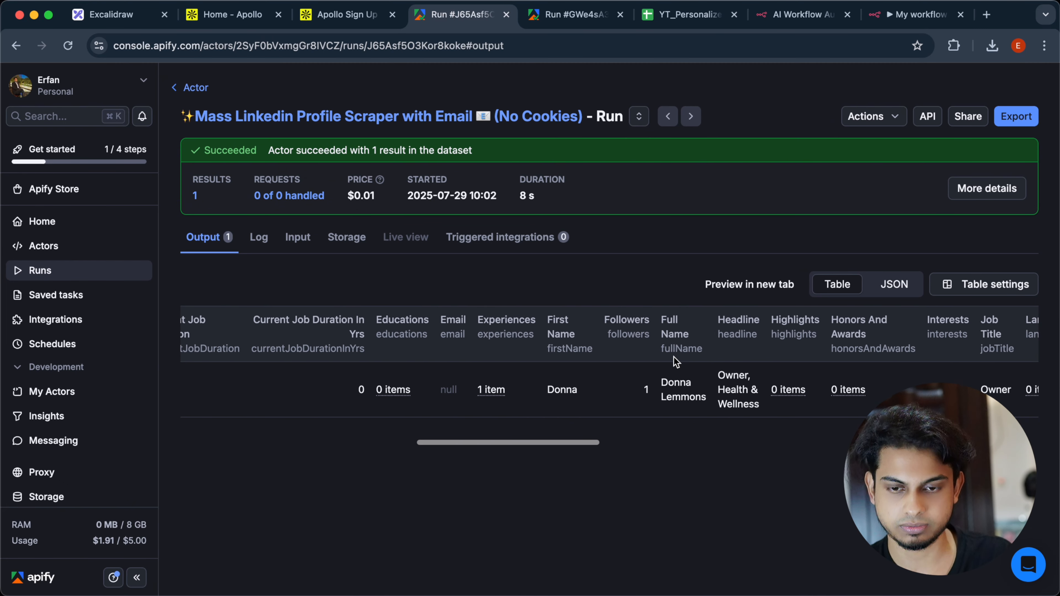
{"action": "scroll", "coordinate": [676, 361], "scroll_direction": "left", "scroll_amount": 10}
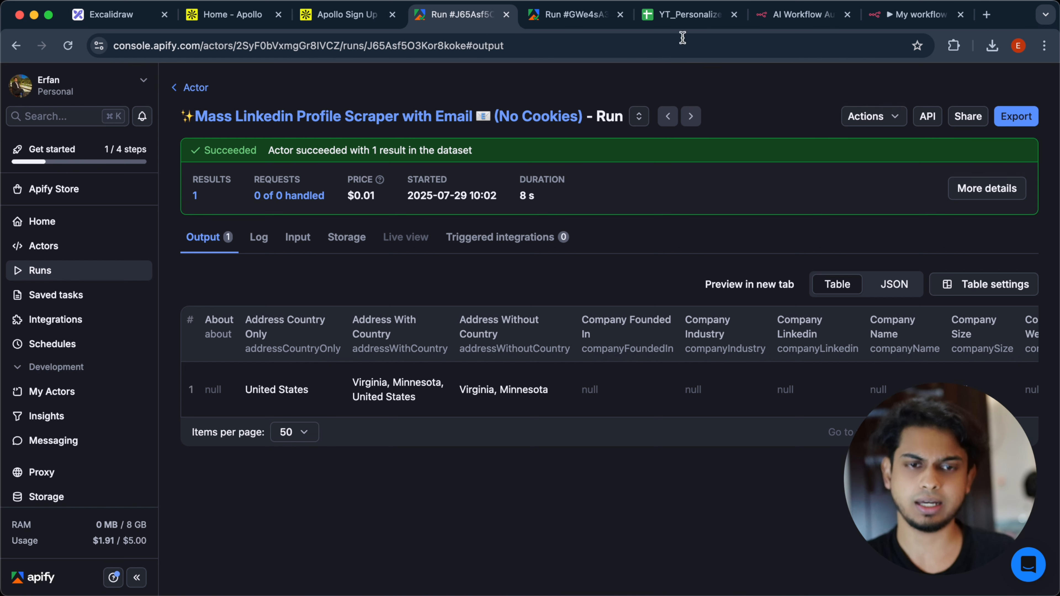
{"action": "left_click", "coordinate": [176, 90]}
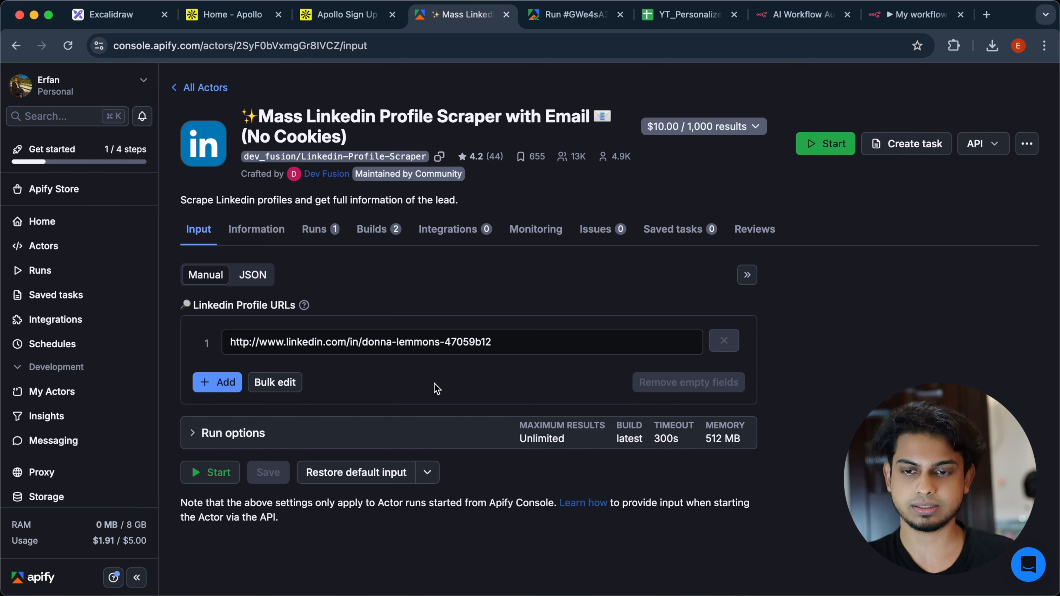
Step: Switch to the n8n workflow, close the HTTP Request settings, and move that node slightly farther from Edit Fields
{"action": "left_click", "coordinate": [918, 15]}
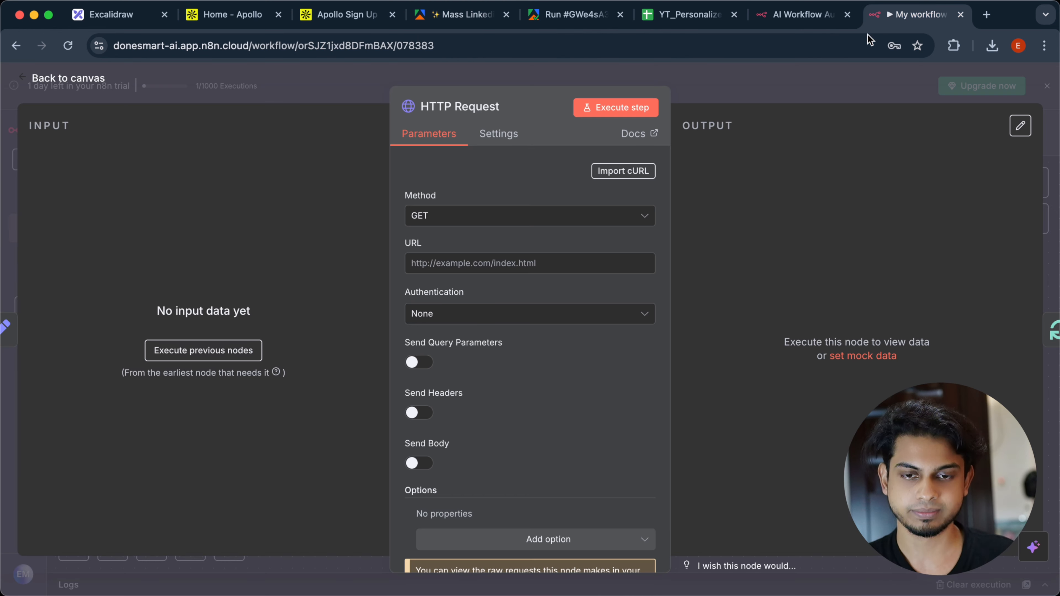
{"action": "left_click", "coordinate": [703, 99]}
{"action": "scroll", "coordinate": [693, 308], "scroll_direction": "right", "scroll_amount": 3}
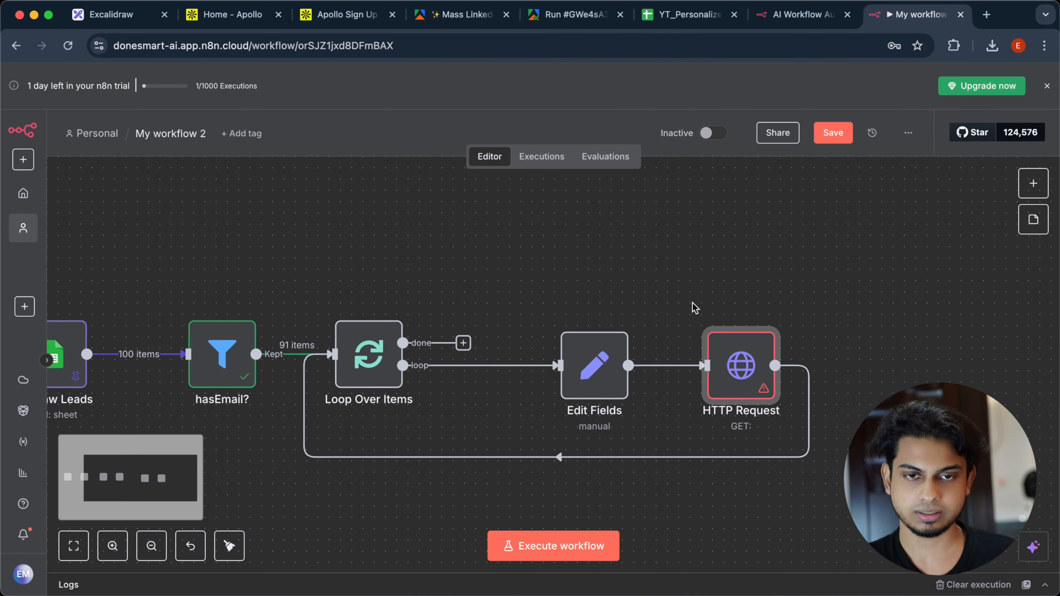
{"action": "scroll", "coordinate": [784, 302], "scroll_direction": "down", "scroll_amount": 1}
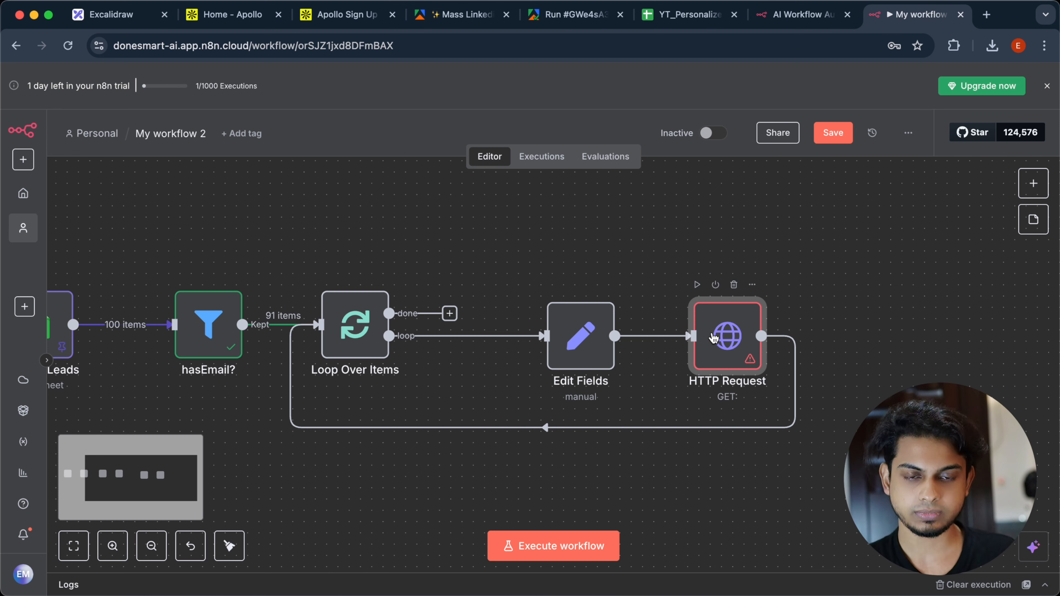
{"action": "left_click_drag", "start_coordinate": [712, 336], "coordinate": [724, 336]}
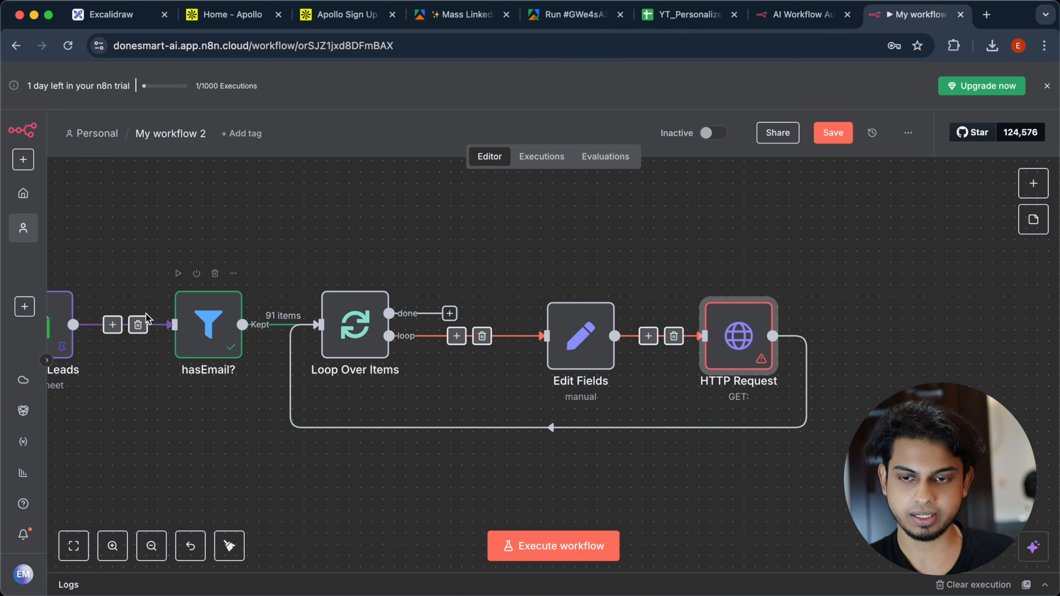
Step: Review the HTTP Request node's method and other parameters, and return to the canvas
{"action": "double_click", "coordinate": [726, 346]}
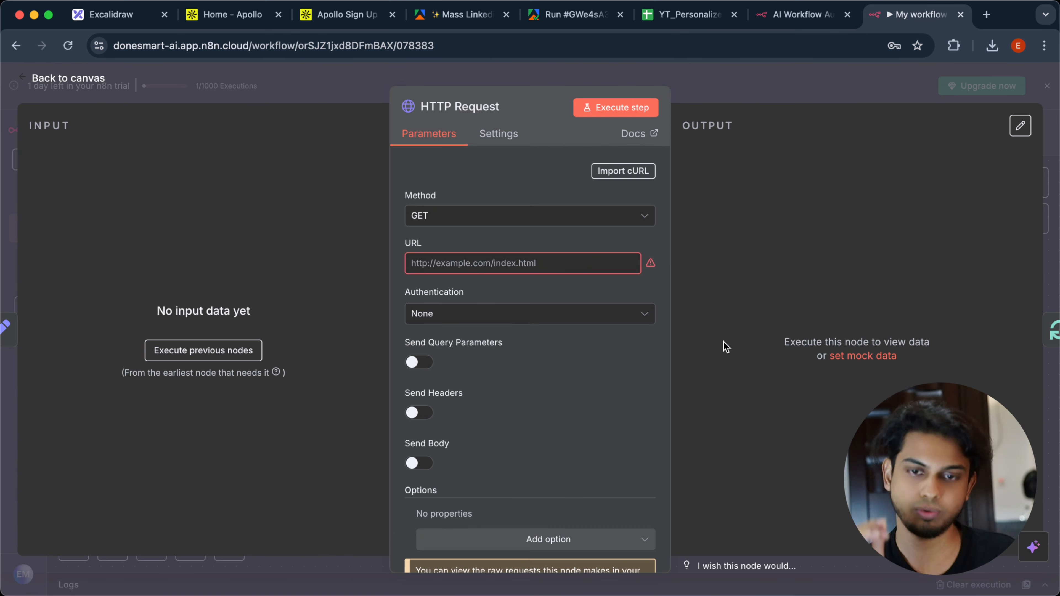
{"action": "left_click", "coordinate": [625, 223]}
{"action": "left_click", "coordinate": [755, 177]}
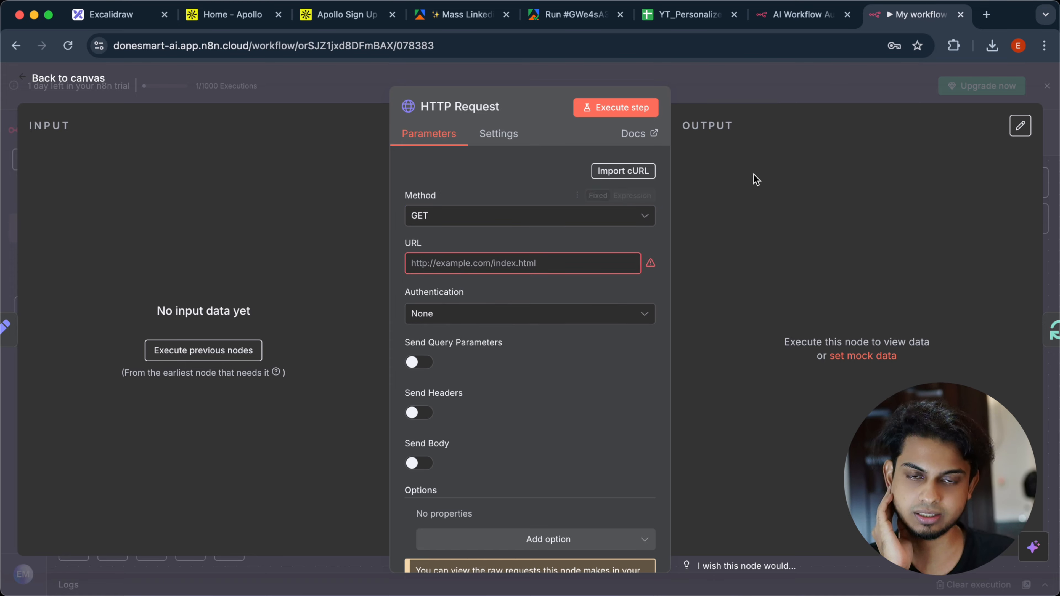
{"action": "left_click", "coordinate": [822, 82]}
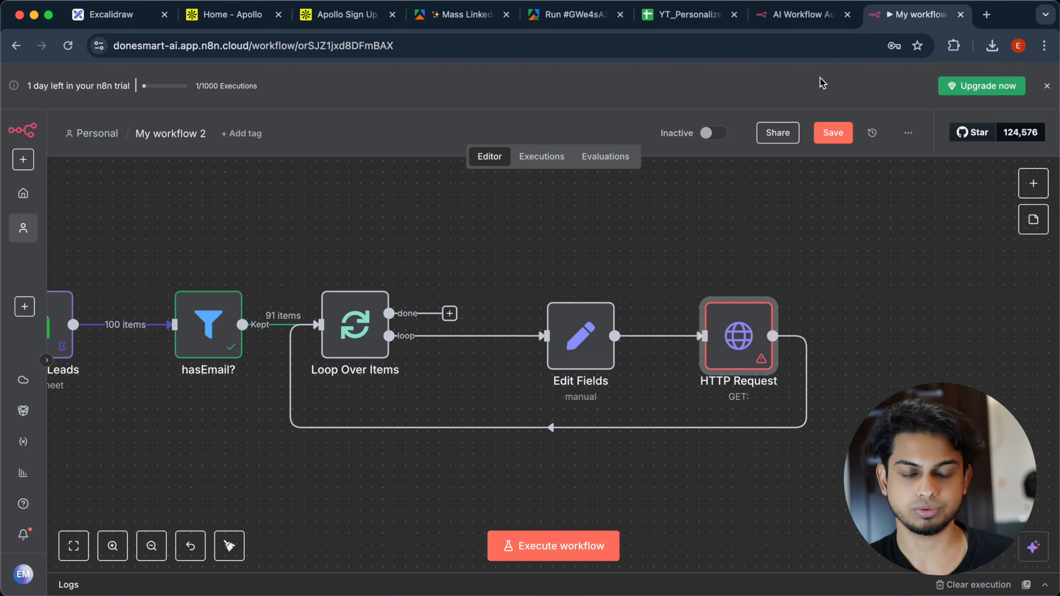
Step: Search the web for "apify api docs" in a new browser tab and open the Apify API reference
{"action": "left_click", "coordinate": [987, 14]}
{"action": "type", "text": "A"}
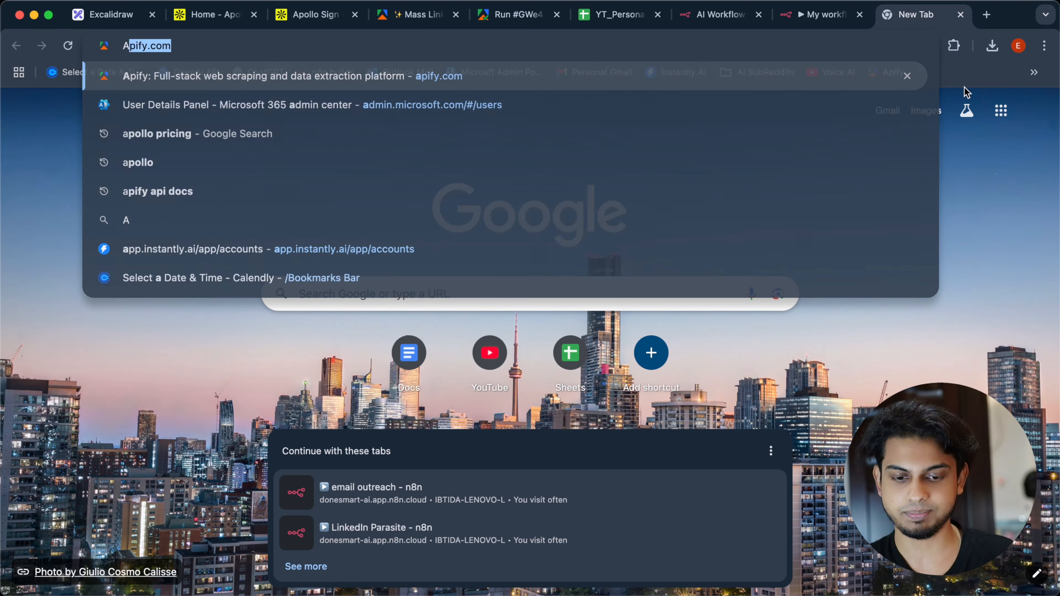
{"action": "type", "text": "pify"}
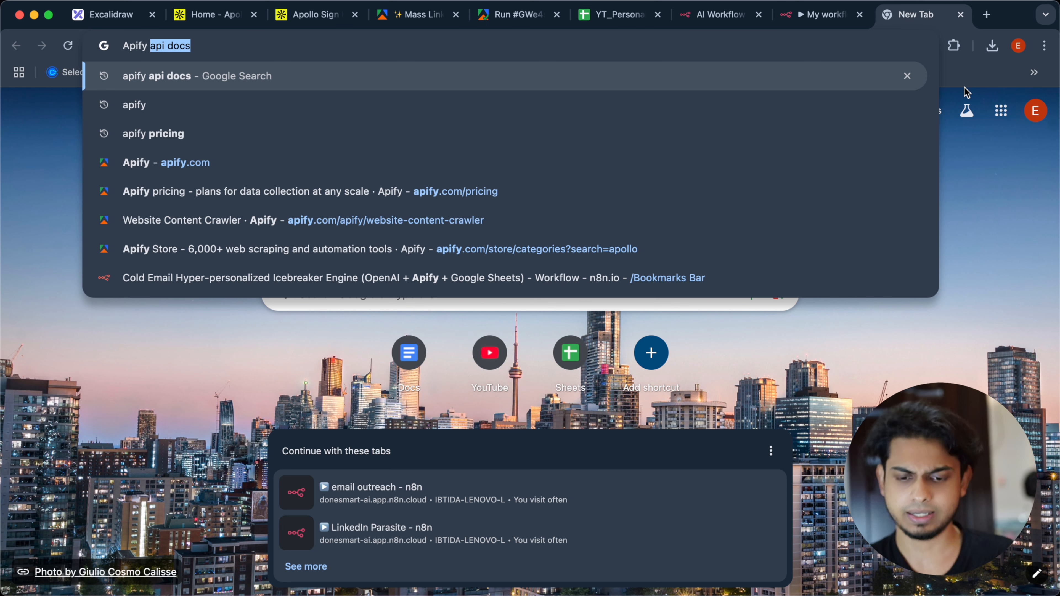
{"action": "type", "text": " API"}
{"action": "key", "text": "Return"}
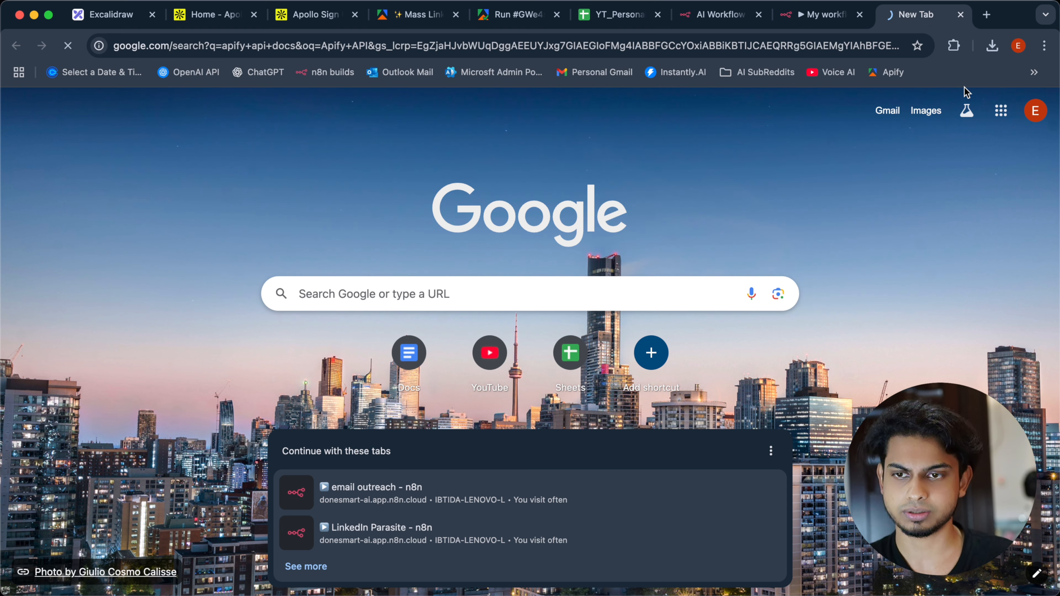
{"action": "left_click", "coordinate": [142, 235]}
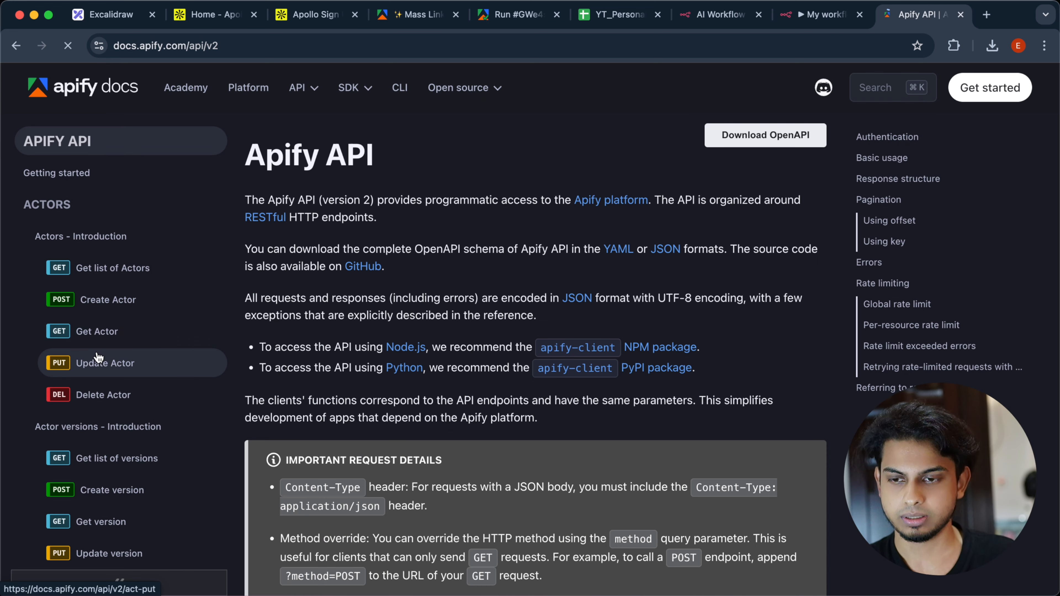
Step: Find "run" in the API reference and open the POST endpoint for running a task synchronously and getting its dataset items
{"action": "scroll", "coordinate": [101, 347], "scroll_direction": "down", "scroll_amount": 5}
{"action": "key", "text": "super+f"}
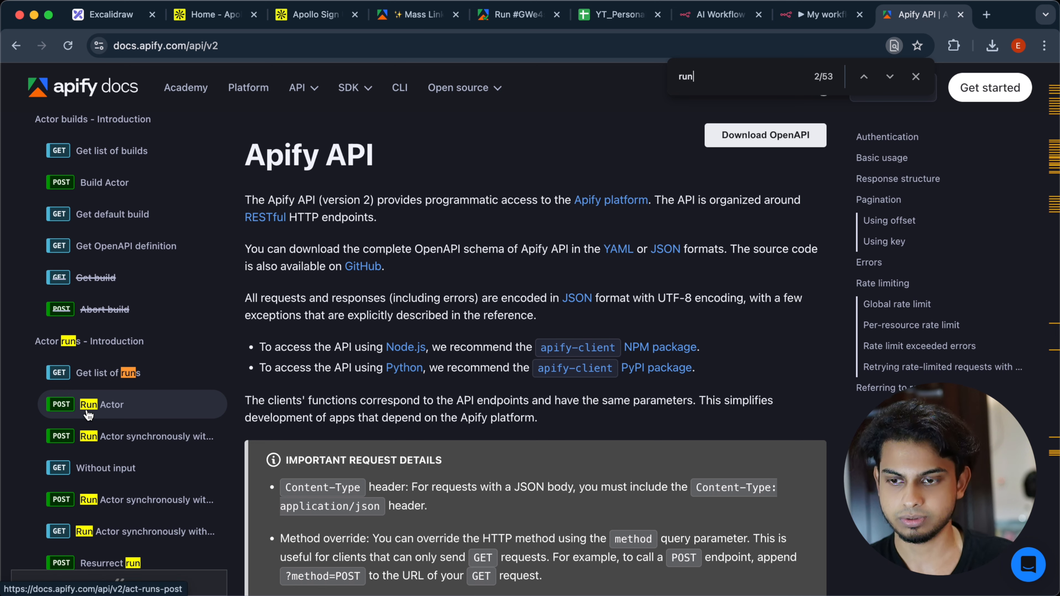
{"action": "key", "text": "Return"}
{"action": "scroll", "coordinate": [152, 381], "scroll_direction": "up", "scroll_amount": 10}
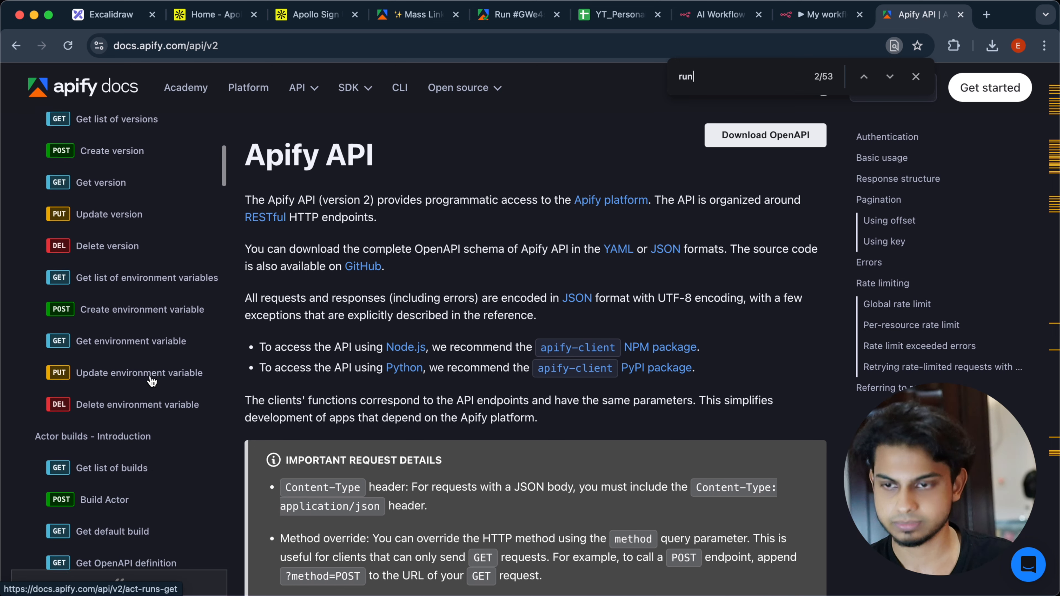
{"action": "scroll", "coordinate": [151, 381], "scroll_direction": "down", "scroll_amount": 15}
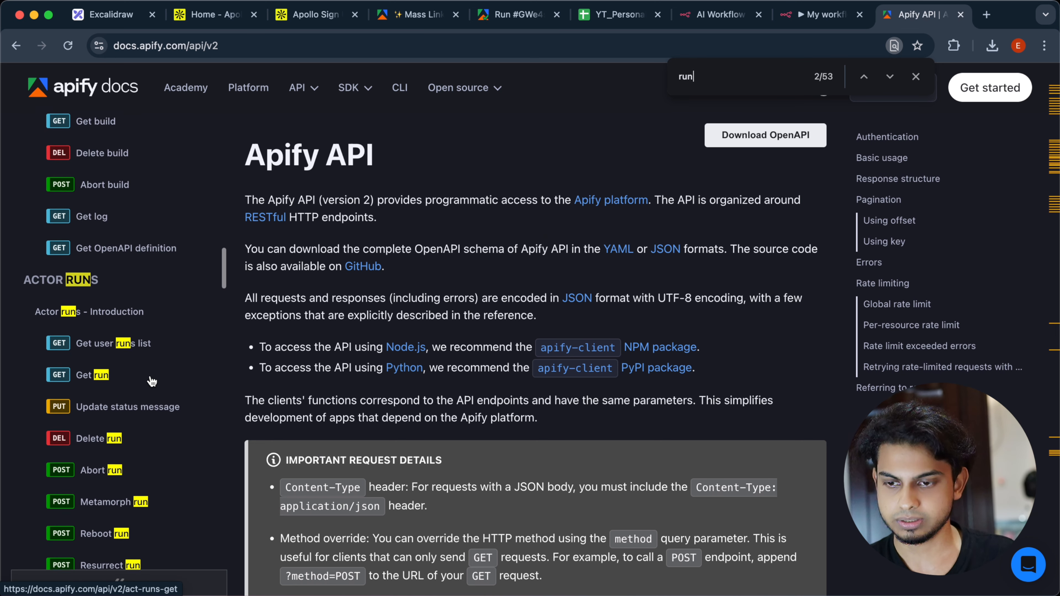
{"action": "scroll", "coordinate": [151, 382], "scroll_direction": "down", "scroll_amount": 13}
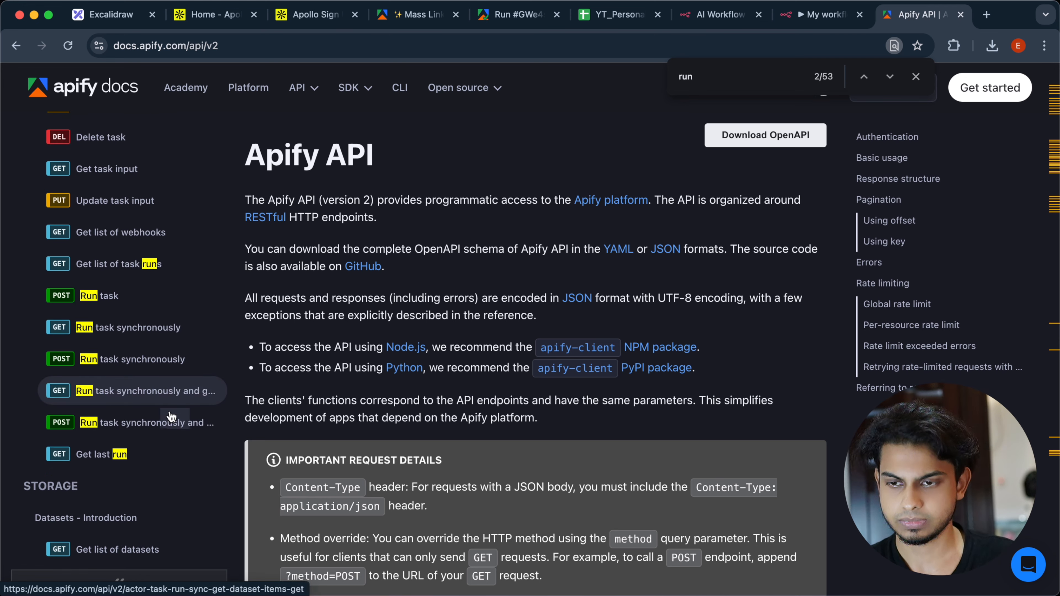
{"action": "scroll", "coordinate": [167, 418], "scroll_direction": "up", "scroll_amount": 7}
{"action": "scroll", "coordinate": [170, 421], "scroll_direction": "down", "scroll_amount": 18}
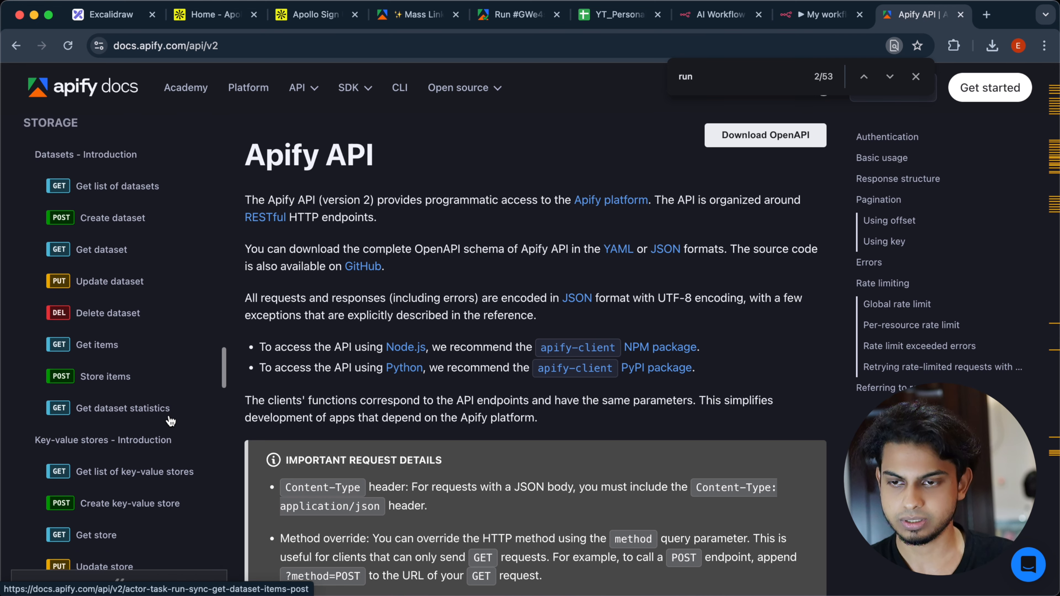
{"action": "scroll", "coordinate": [171, 421], "scroll_direction": "up", "scroll_amount": 5}
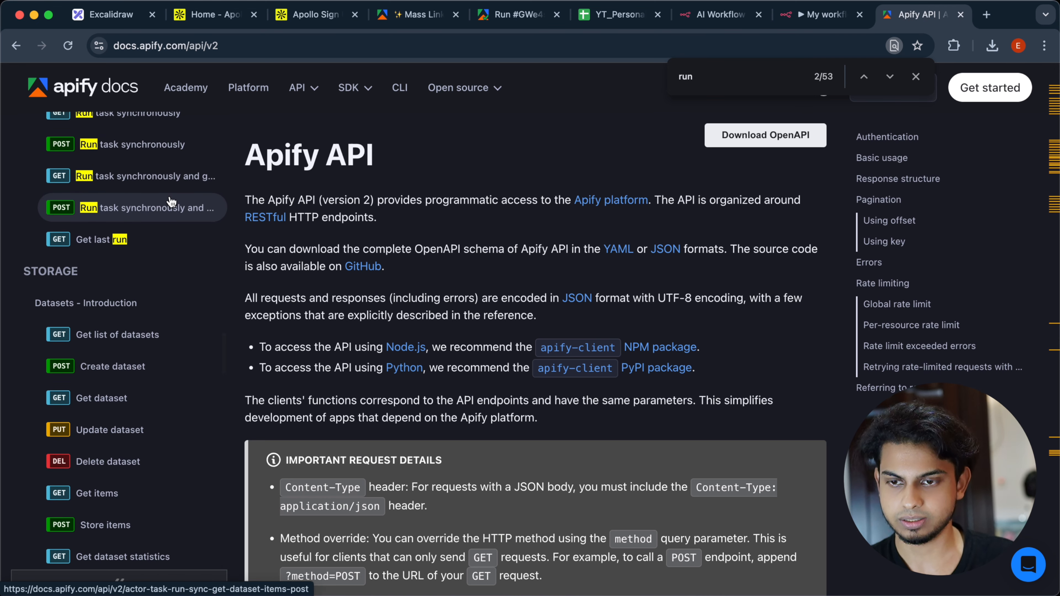
{"action": "left_click", "coordinate": [171, 203]}
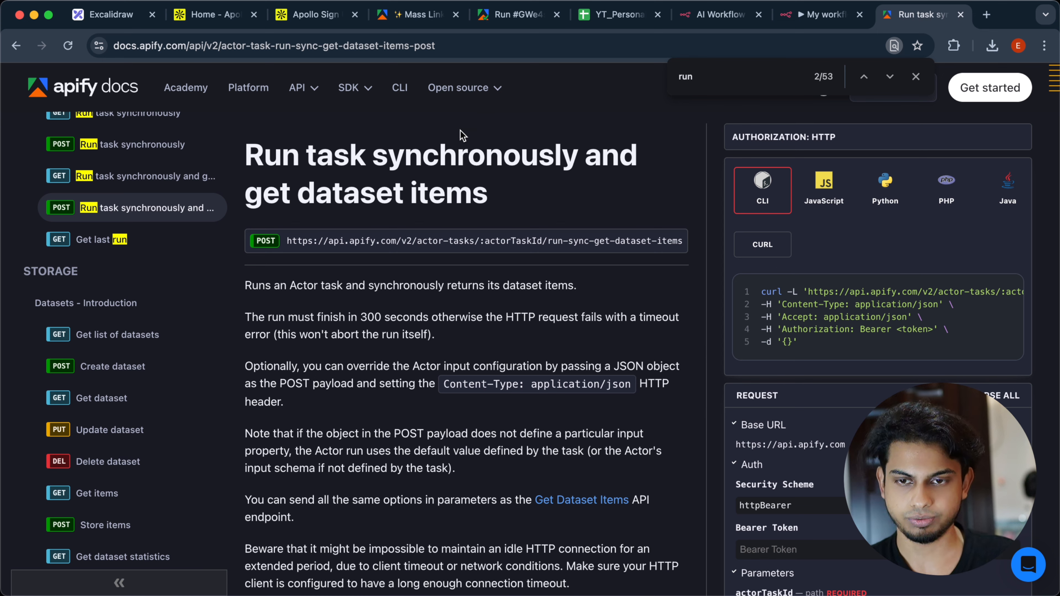
Step: Close the page search and examine the description of the Run task synchronously and get dataset items endpoint
{"action": "scroll", "coordinate": [167, 213], "scroll_direction": "up", "scroll_amount": 12}
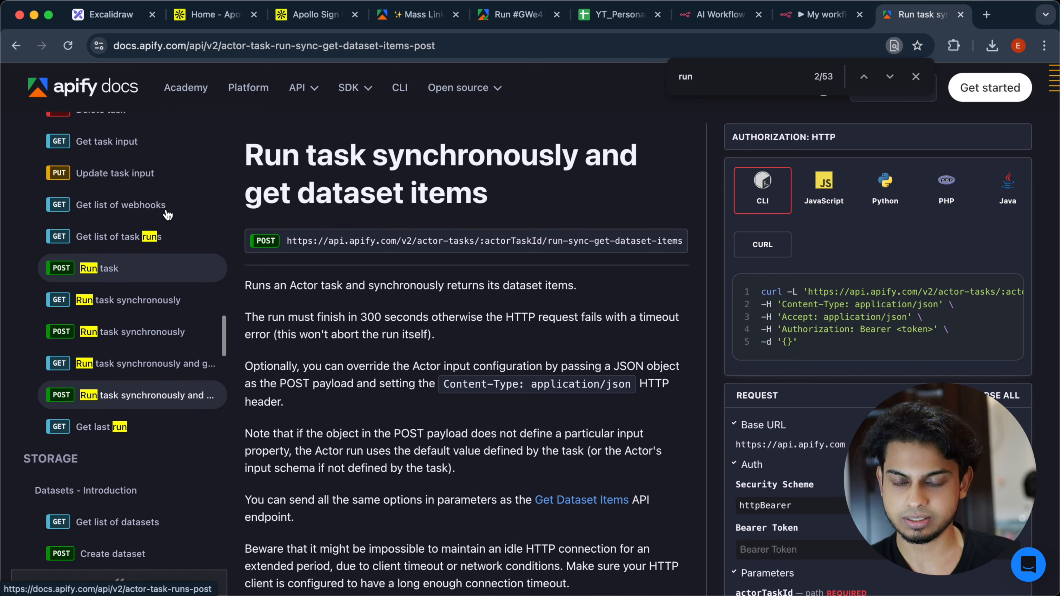
{"action": "scroll", "coordinate": [167, 213], "scroll_direction": "up", "scroll_amount": 5}
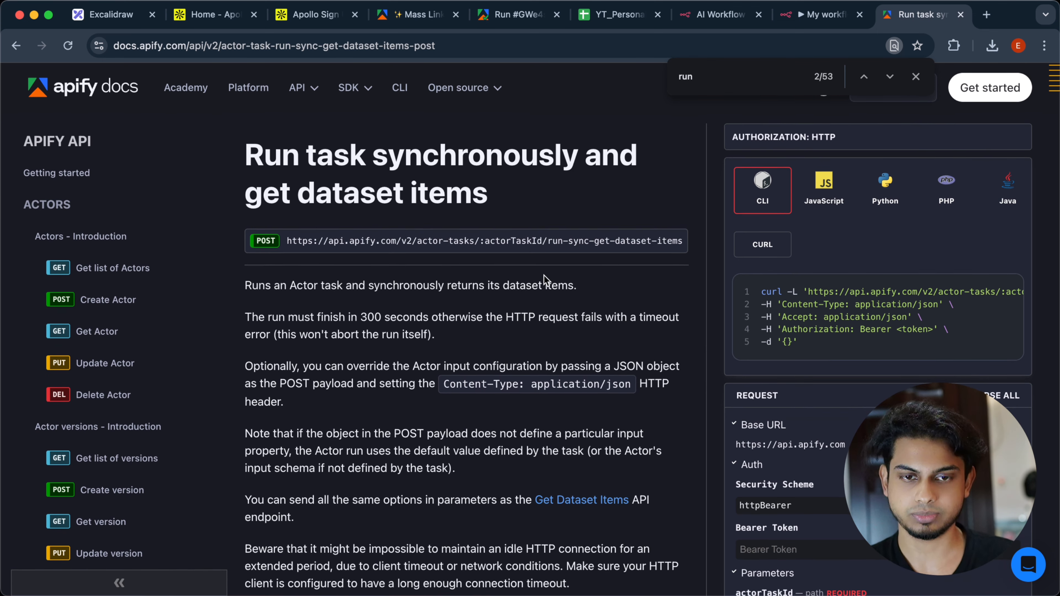
{"action": "scroll", "coordinate": [545, 275], "scroll_direction": "down", "scroll_amount": 4}
{"action": "scroll", "coordinate": [544, 276], "scroll_direction": "up", "scroll_amount": 4}
{"action": "scroll", "coordinate": [540, 271], "scroll_direction": "down", "scroll_amount": 3}
{"action": "scroll", "coordinate": [540, 271], "scroll_direction": "up", "scroll_amount": 3}
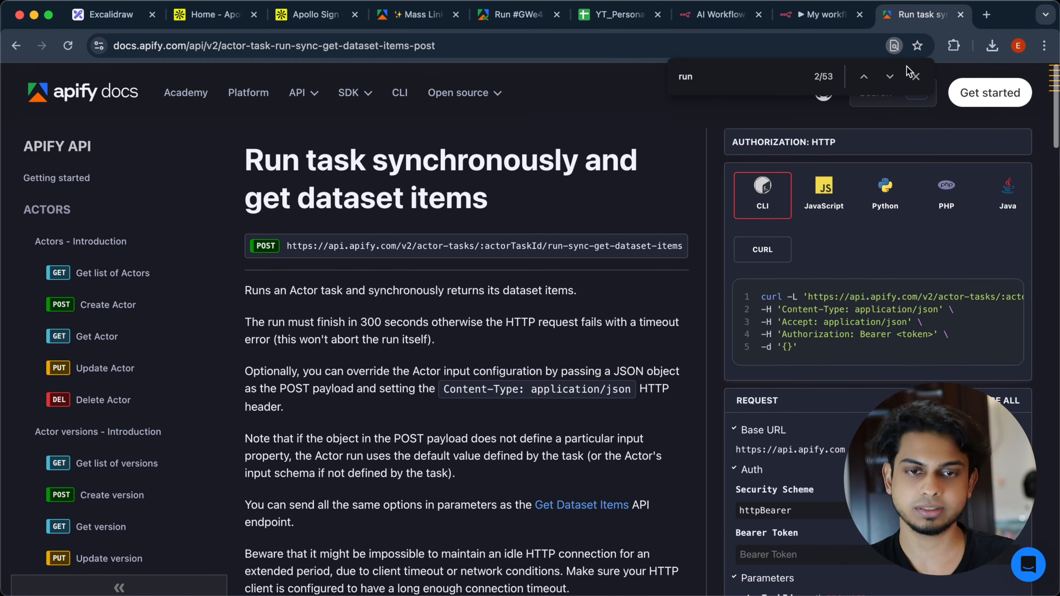
{"action": "left_click", "coordinate": [918, 85]}
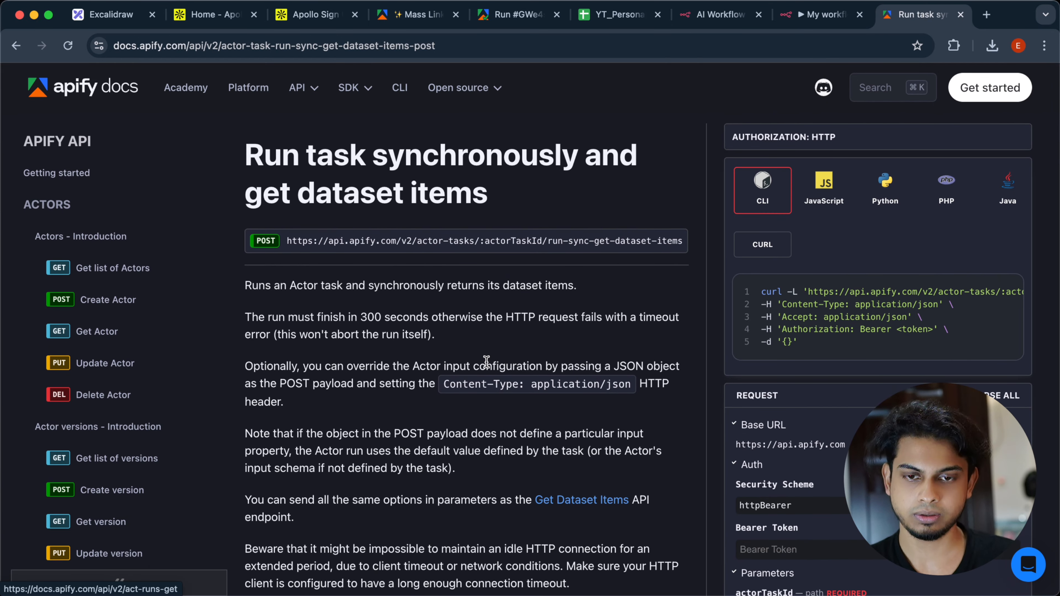
{"action": "scroll", "coordinate": [485, 161], "scroll_direction": "down", "scroll_amount": 10}
{"action": "scroll", "coordinate": [485, 162], "scroll_direction": "up", "scroll_amount": 10}
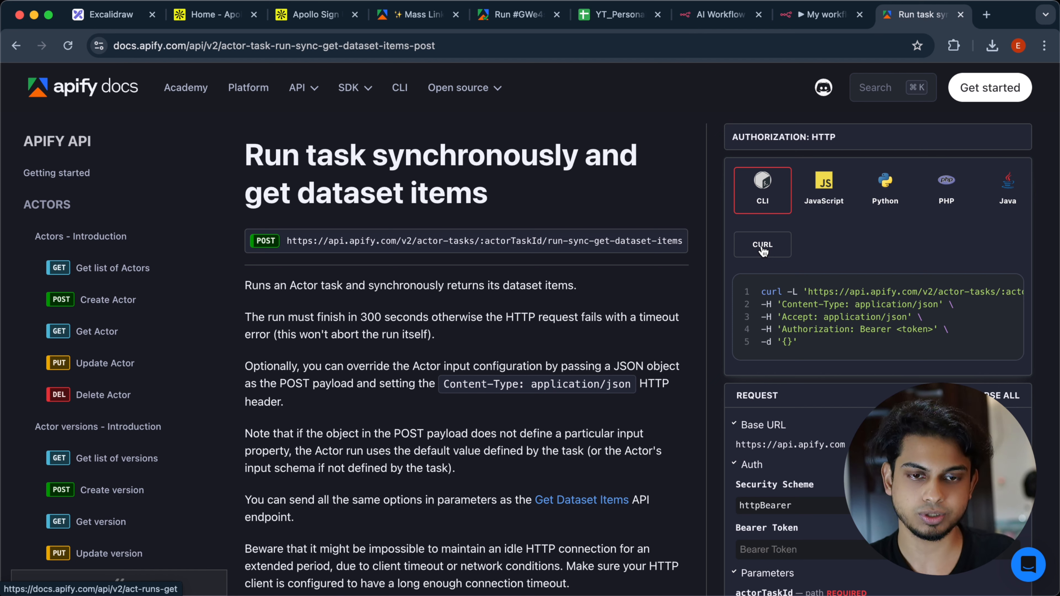
Step: Compare the endpoint's JavaScript and CLI request samples, and copy the CLI cURL code
{"action": "left_click", "coordinate": [845, 175]}
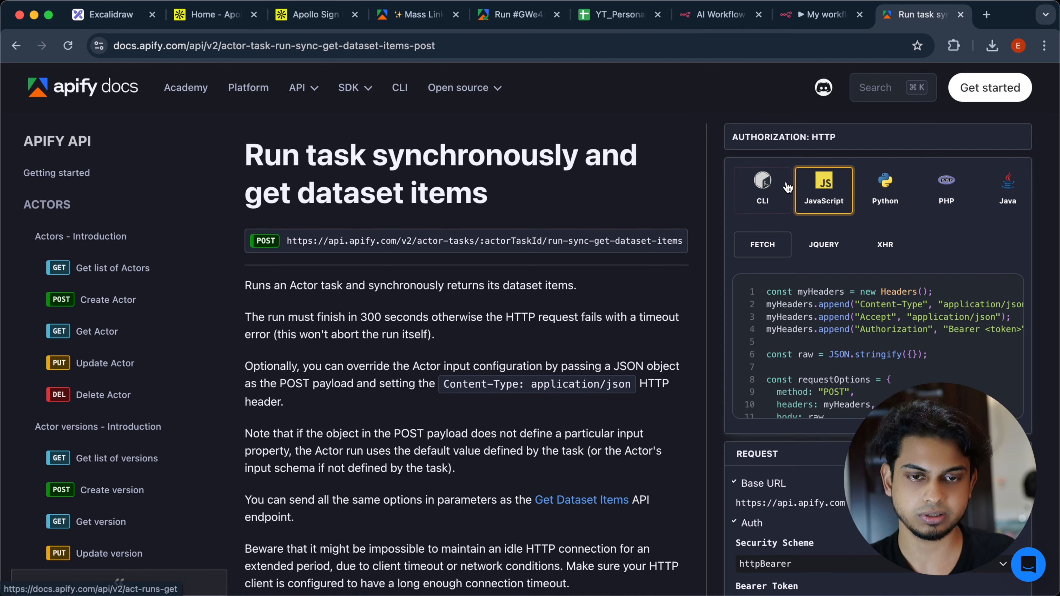
{"action": "left_click", "coordinate": [762, 184]}
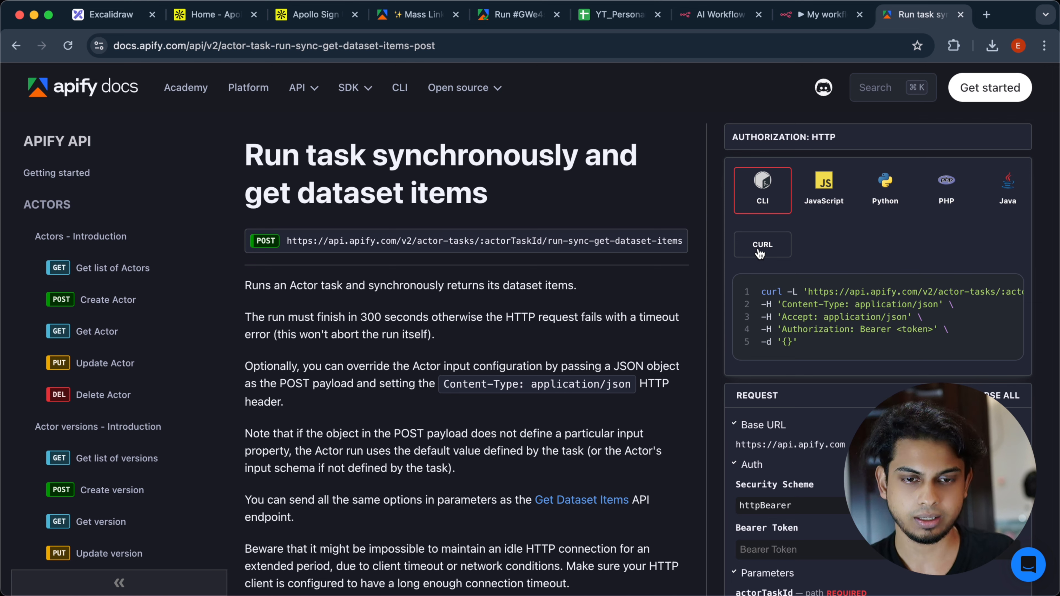
{"action": "mouse_move", "coordinate": [930, 309]}
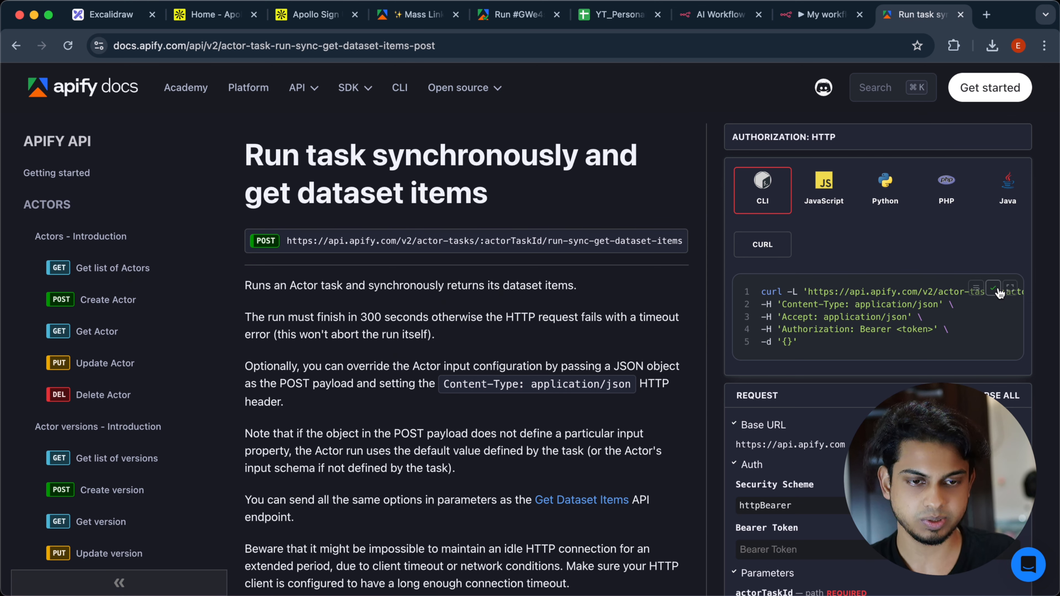
Step: Import the copied run-sync-get-dataset-items cURL command into the workflow's HTTP Request node and check the filled-in parameters
{"action": "left_click", "coordinate": [812, 22]}
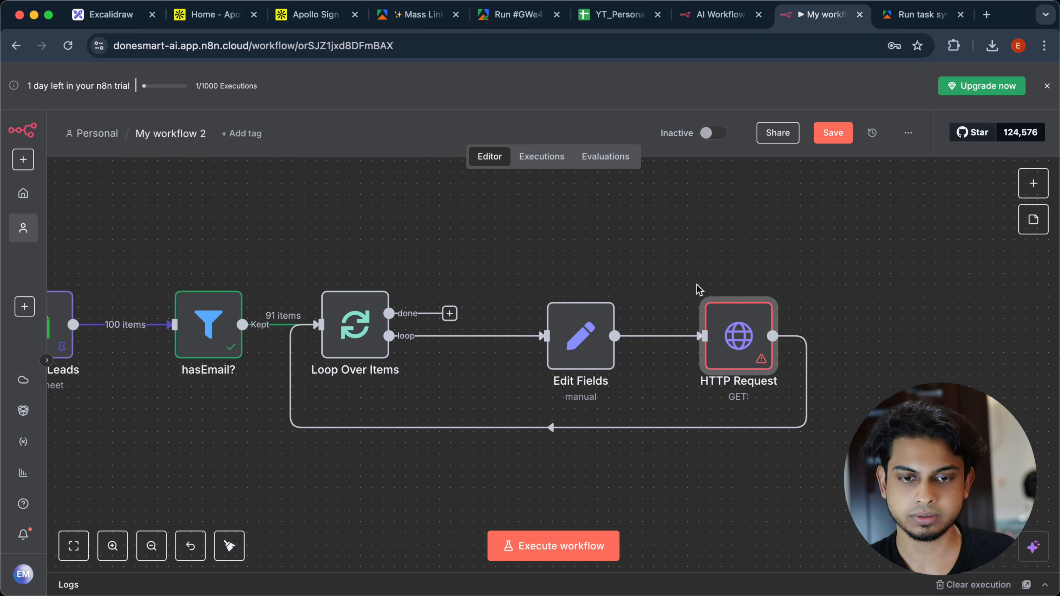
{"action": "double_click", "coordinate": [737, 341]}
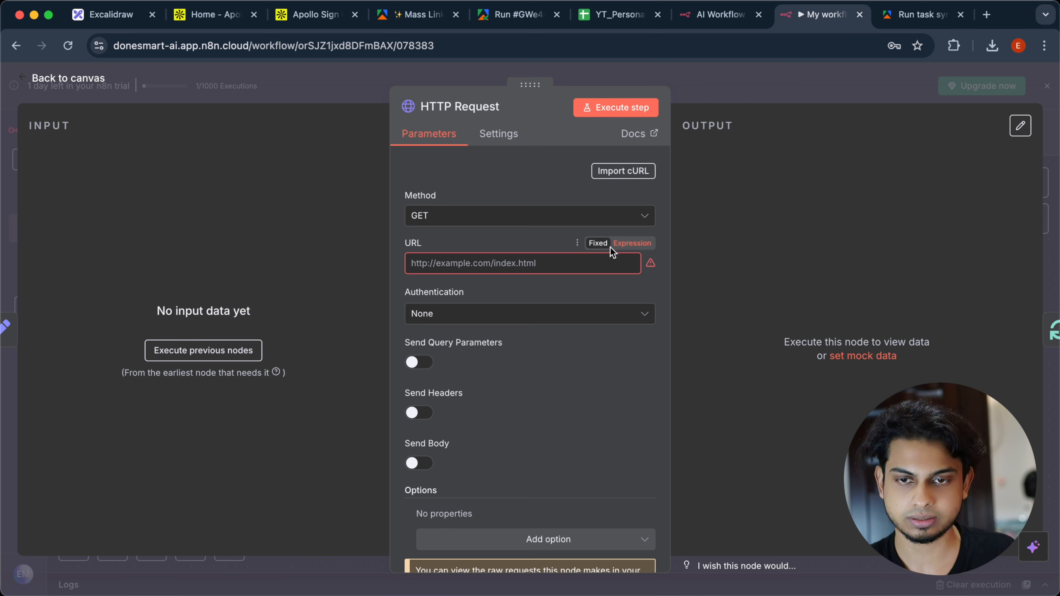
{"action": "left_click", "coordinate": [624, 169]}
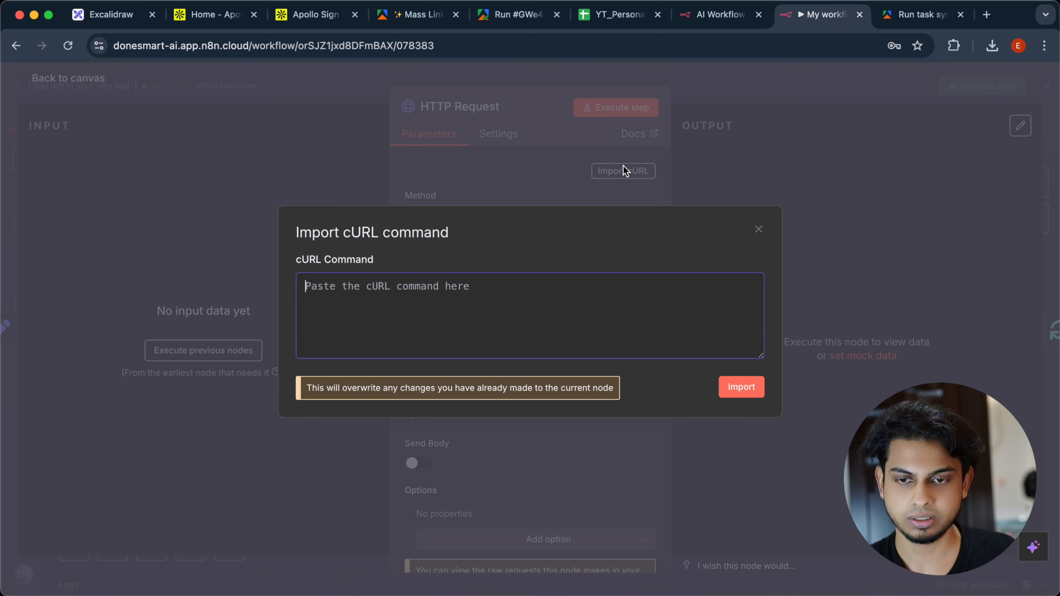
{"action": "type", "text": "curl -L 'https://api.apify.com/v2/actor-tasks/:actorTaskId/run-sync-get-dataset-items' \\ -H 'Content-Type: application/json' \\ -H 'Accept: application/json' \\ -H 'Authorization: Bearer <token>' \\ -d '{}'"}
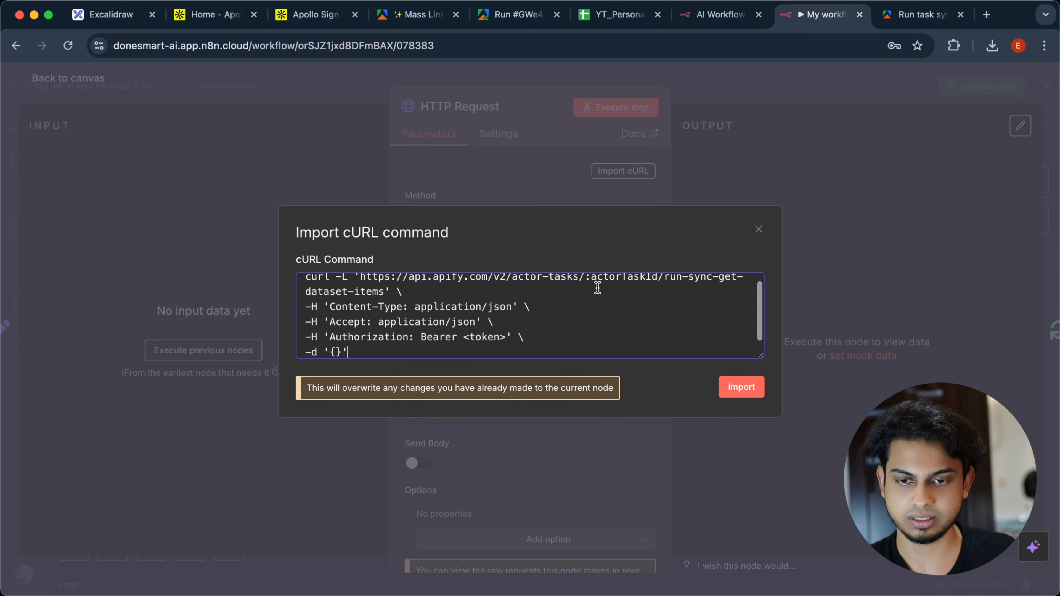
{"action": "left_click", "coordinate": [747, 390]}
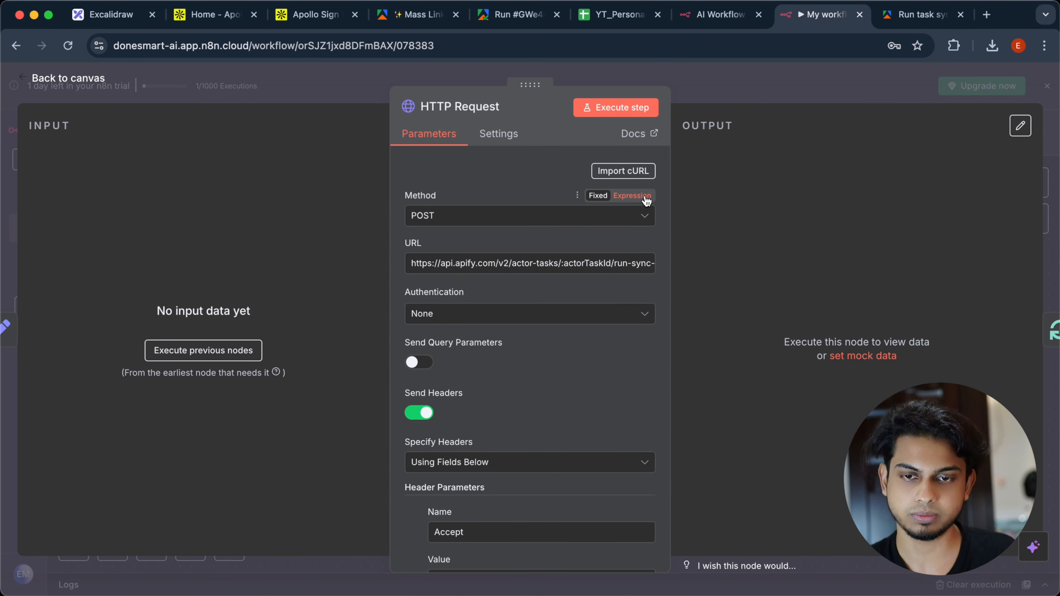
{"action": "scroll", "coordinate": [612, 315], "scroll_direction": "down", "scroll_amount": 10}
{"action": "scroll", "coordinate": [612, 316], "scroll_direction": "up", "scroll_amount": 10}
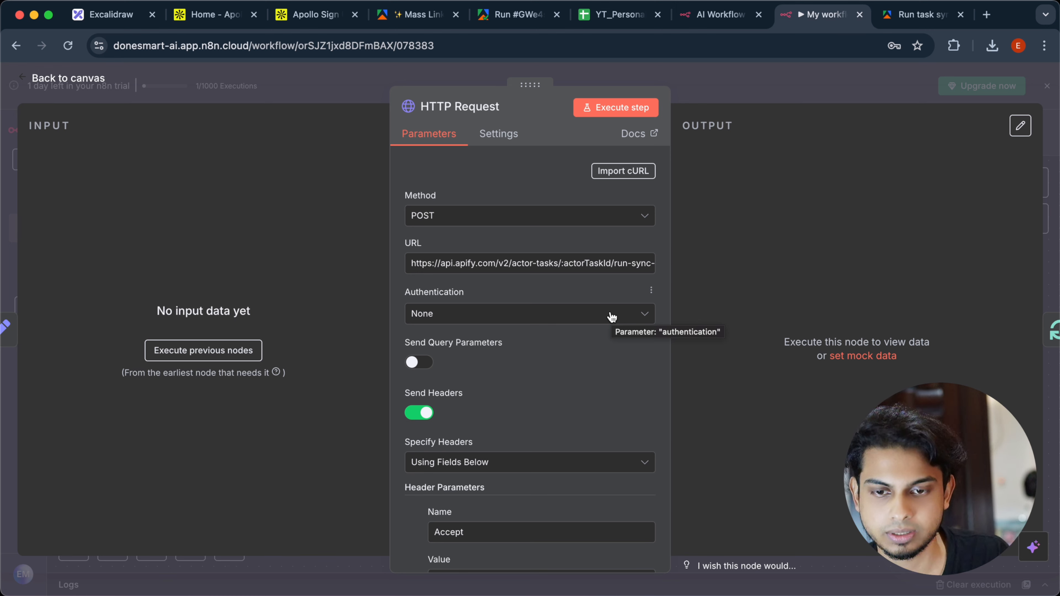
Step: Rename the HTTP Request node to "linkedIN Apify API" and return to the canvas
{"action": "left_click", "coordinate": [453, 106]}
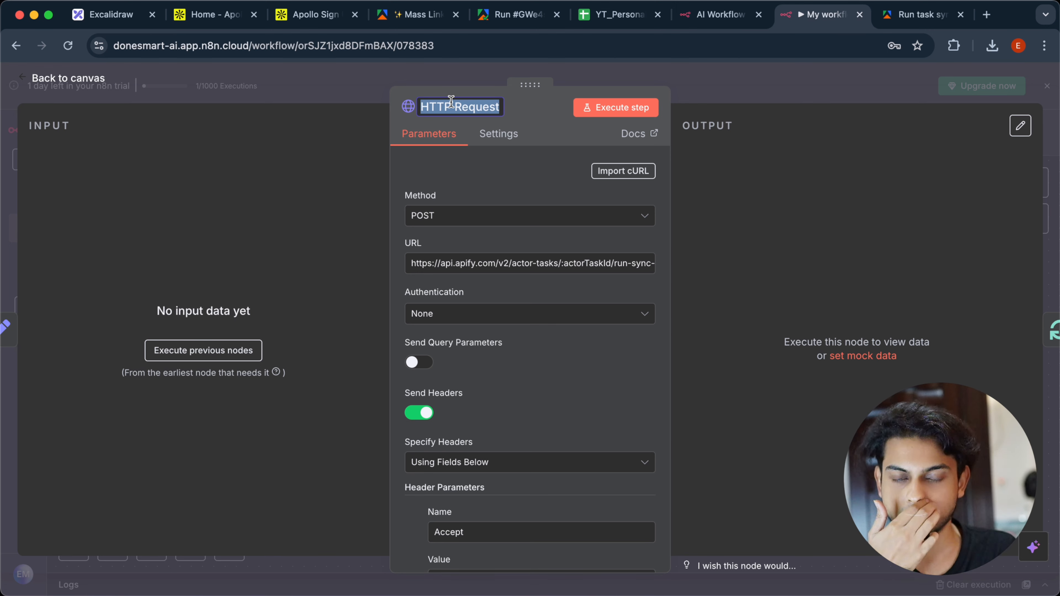
{"action": "key", "text": "BackSpace"}
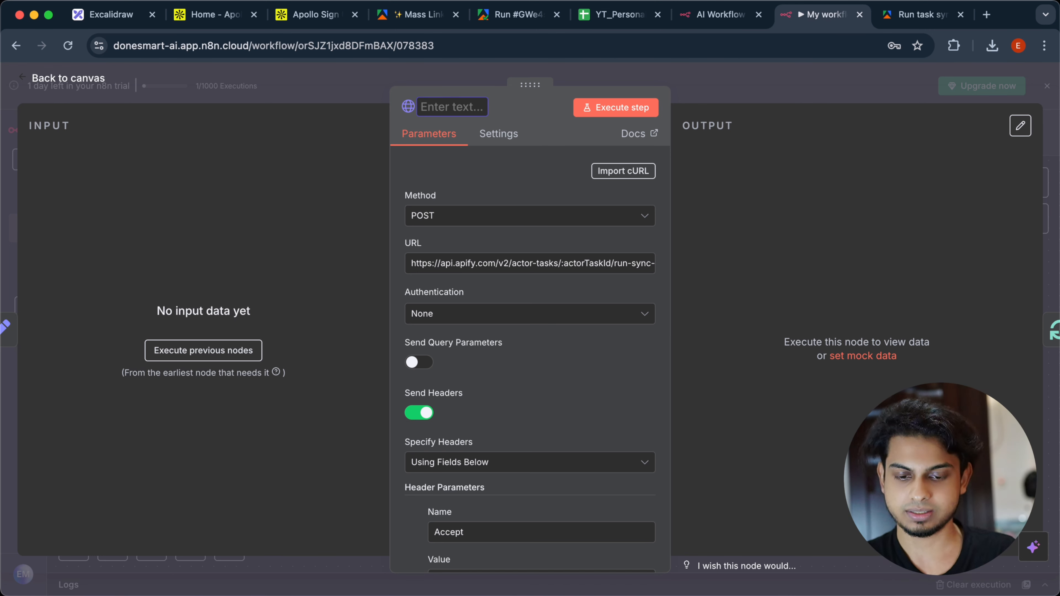
{"action": "type", "text": "Lin"}
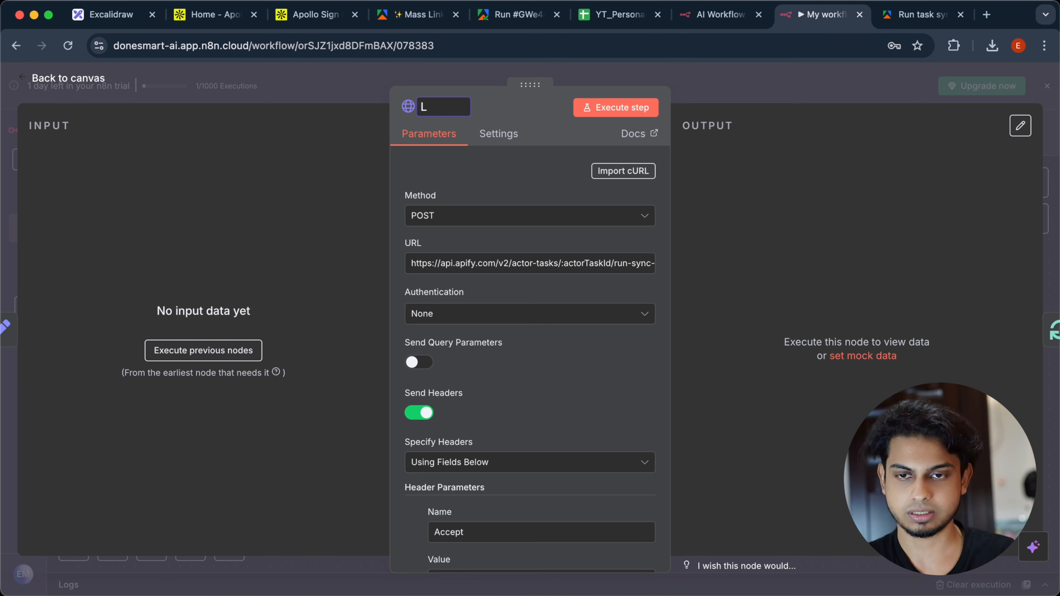
{"action": "key", "text": "BackSpace"}
{"action": "type", "text": "linkedIN"}
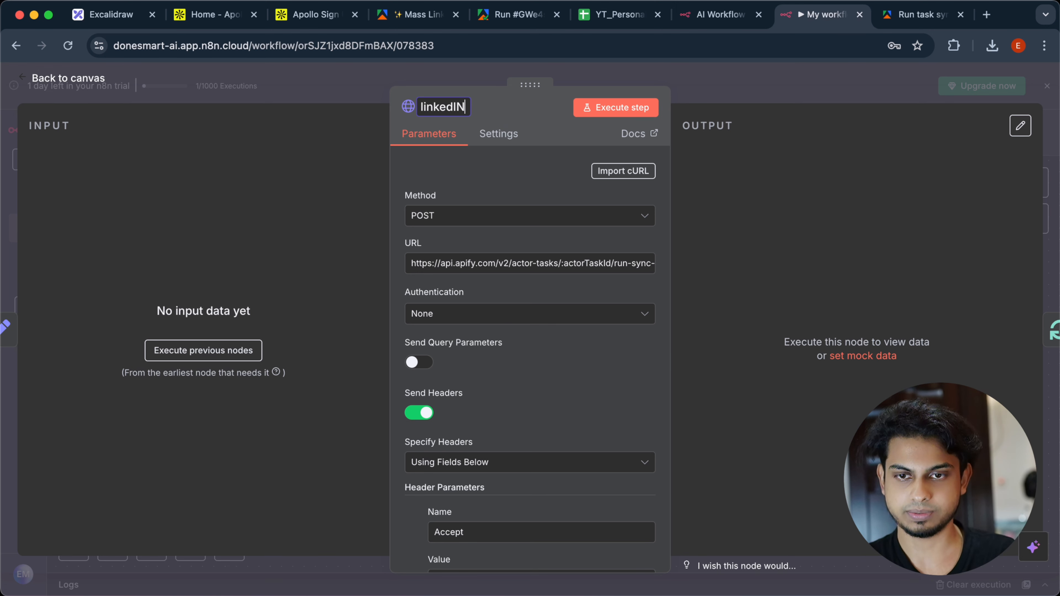
{"action": "type", "text": " Api"}
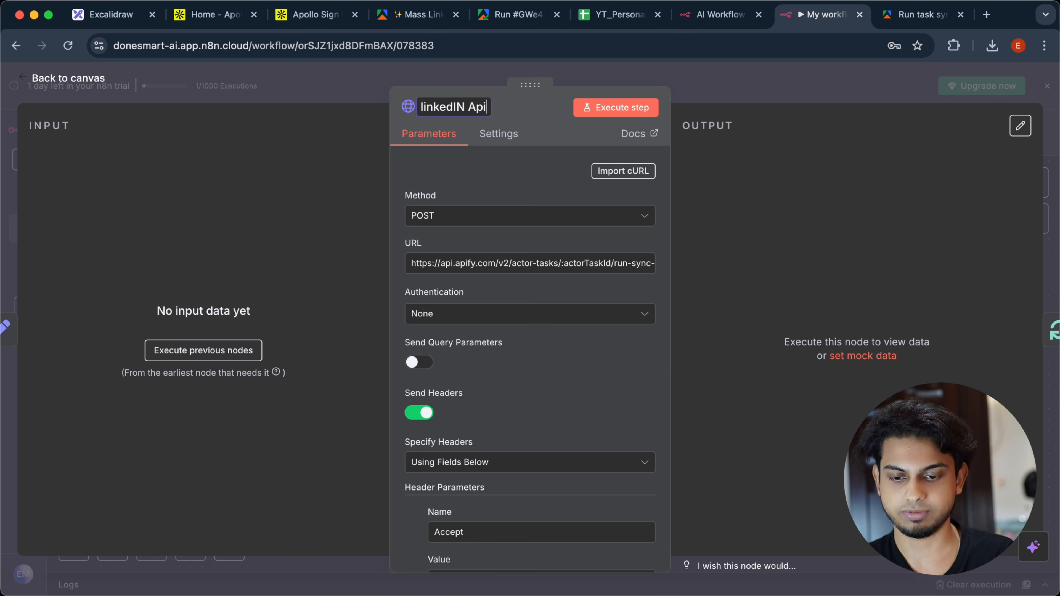
{"action": "type", "text": "fy API"}
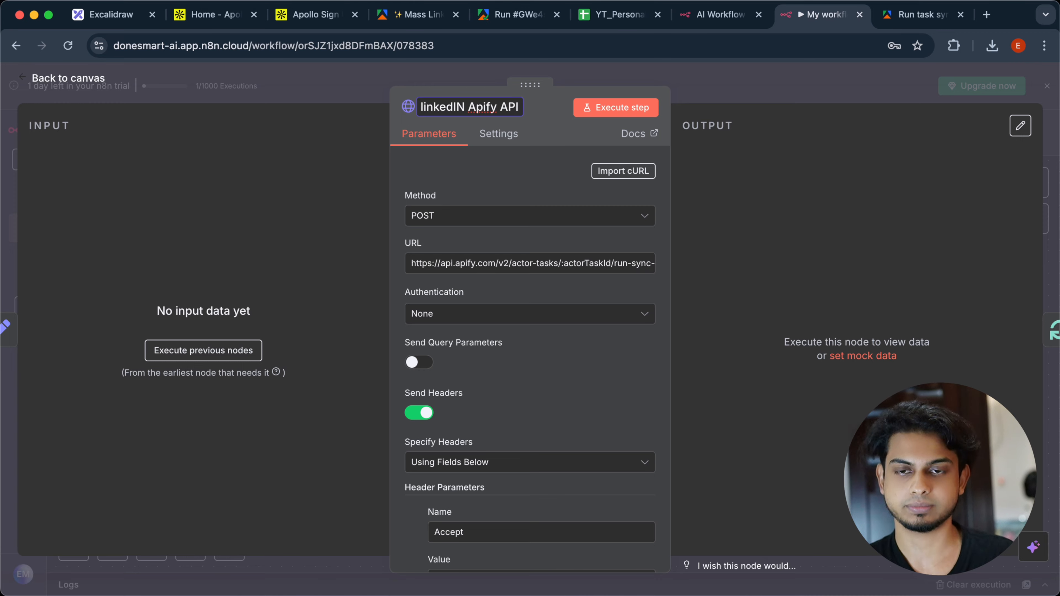
{"action": "left_click", "coordinate": [726, 88]}
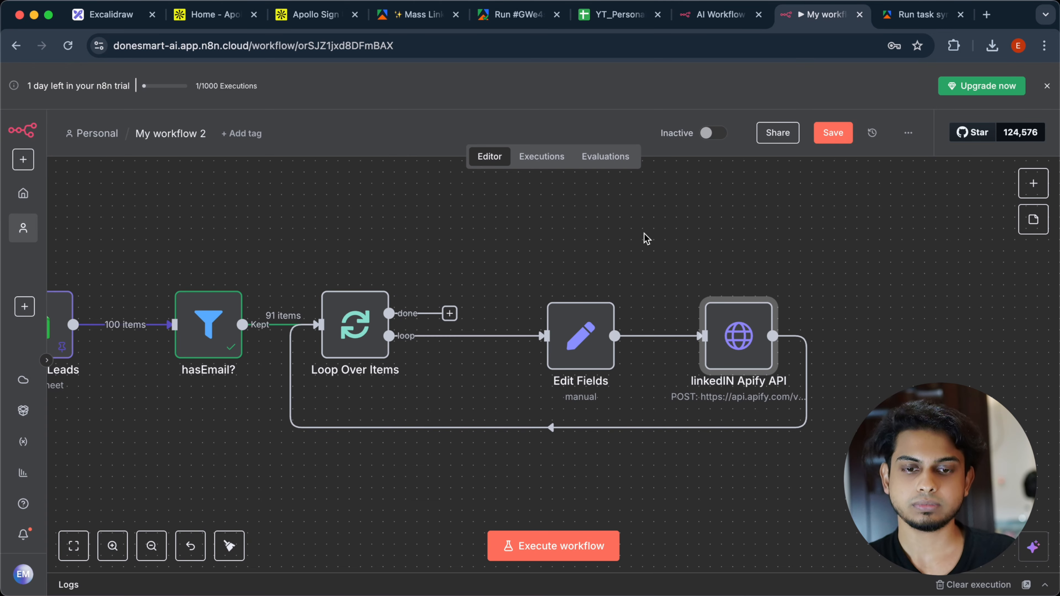
Step: Inspect the linkedIN Apify API node's URL and locate its actorTaskId placeholder
{"action": "double_click", "coordinate": [721, 340]}
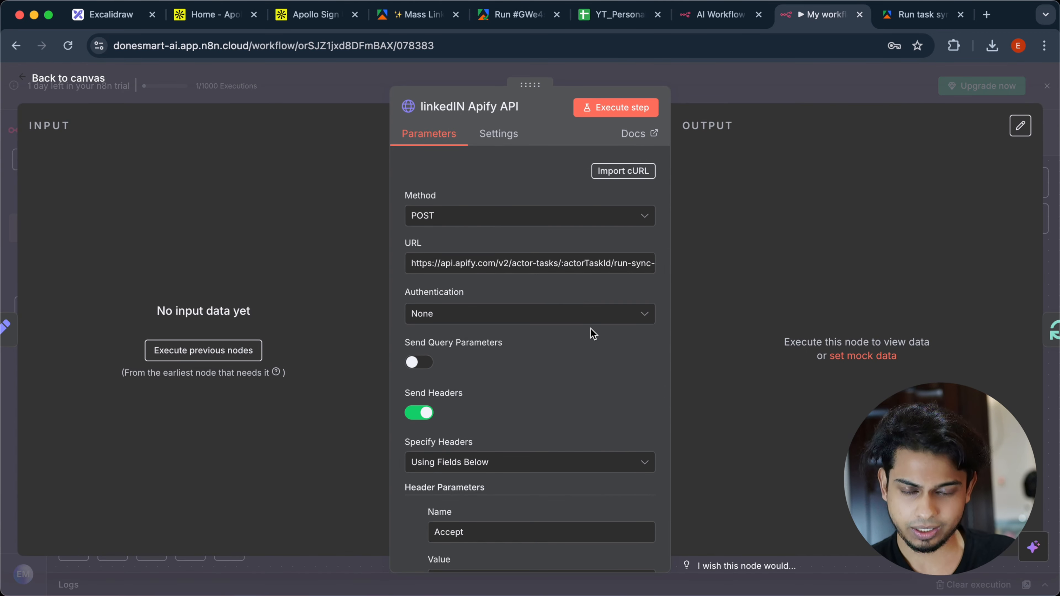
{"action": "double_click", "coordinate": [537, 263]}
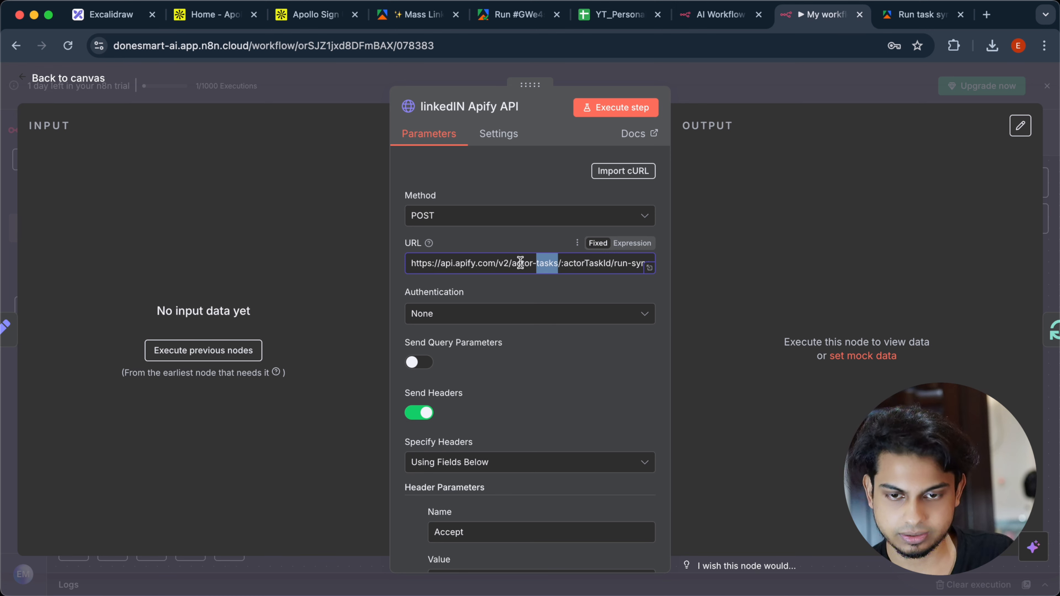
{"action": "left_click", "coordinate": [568, 267]}
{"action": "left_click_drag", "start_coordinate": [594, 263], "coordinate": [545, 263]}
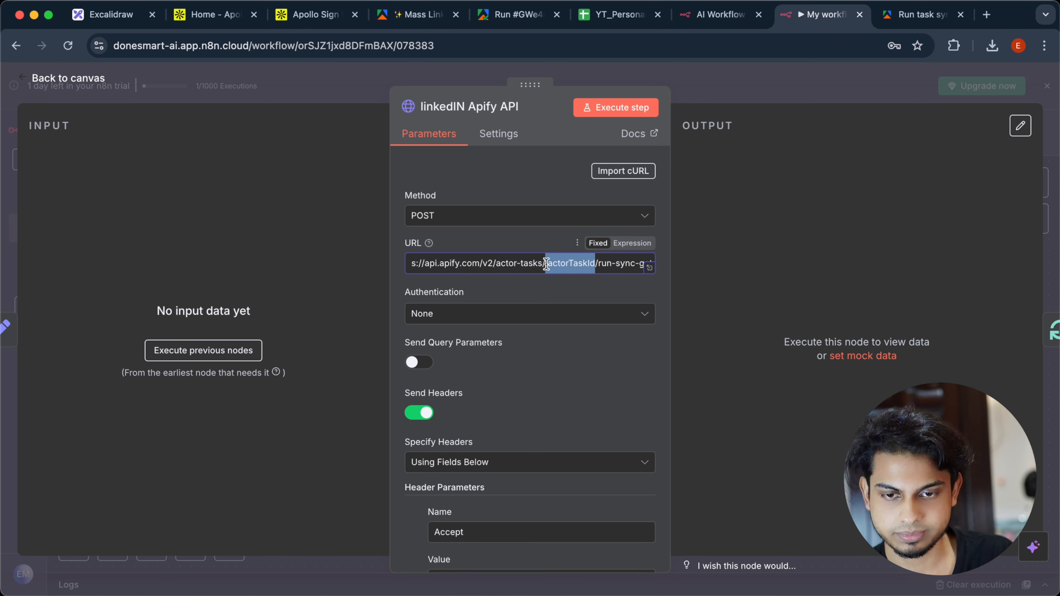
{"action": "left_click", "coordinate": [793, 80]}
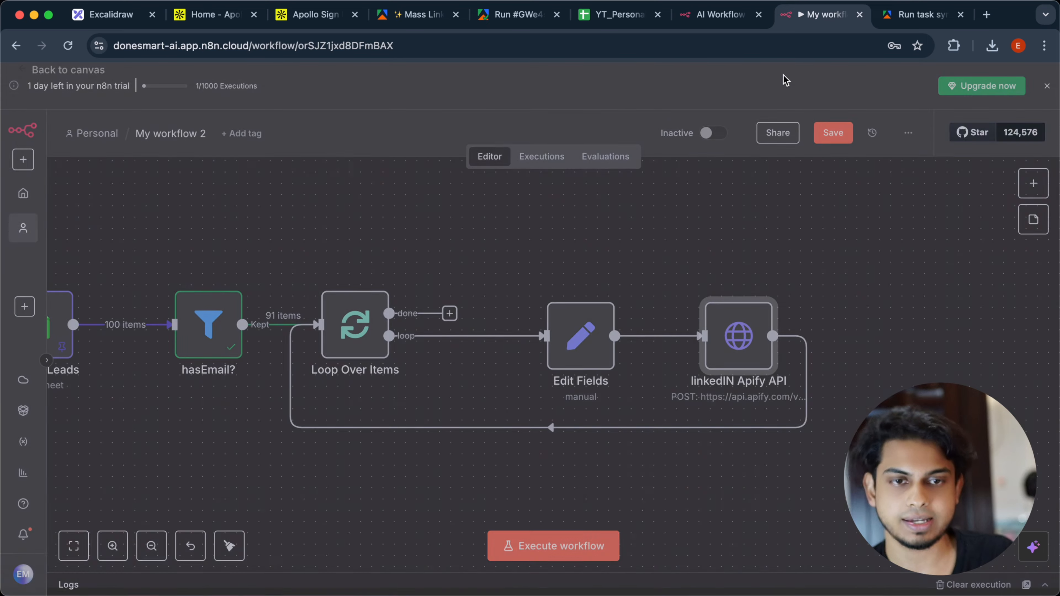
Step: Copy the Mass Linkedin Profile Scraper's actor ID from its Apify page address and search Google for it in a new tab
{"action": "left_click", "coordinate": [925, 16]}
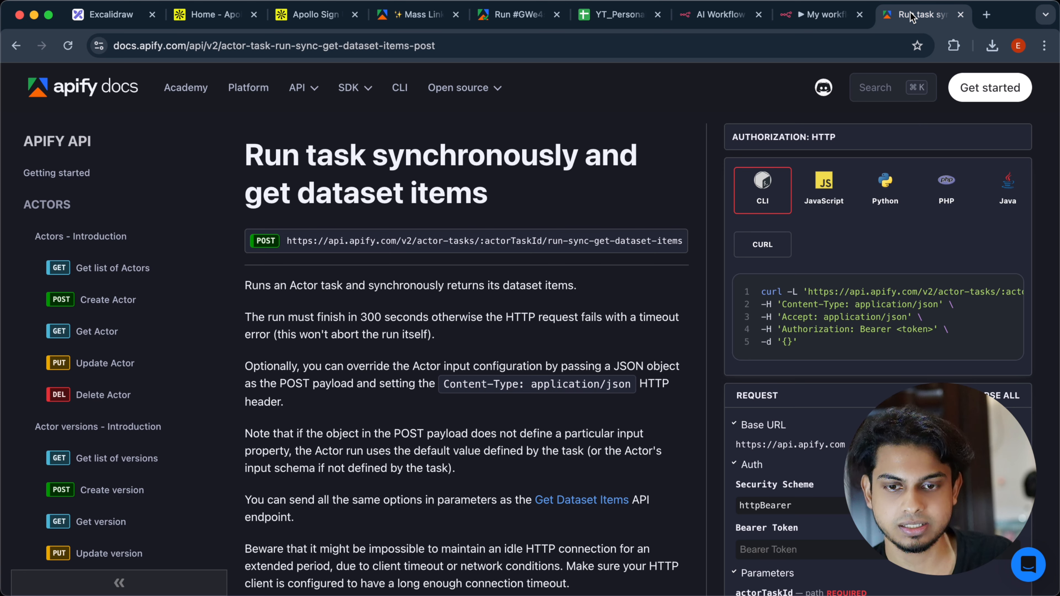
{"action": "left_click", "coordinate": [506, 24]}
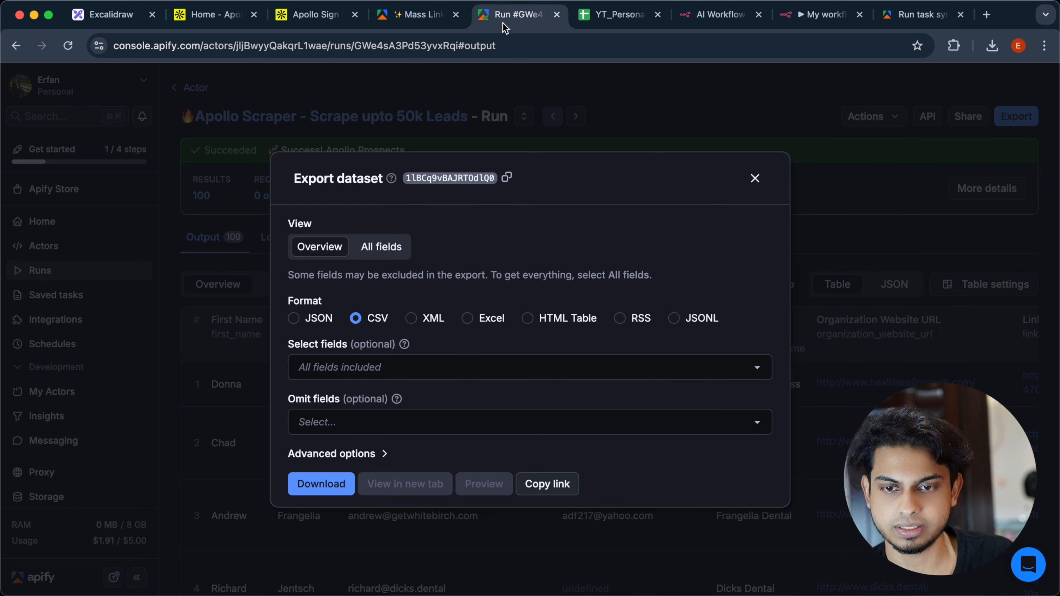
{"action": "left_click", "coordinate": [390, 18]}
{"action": "double_click", "coordinate": [309, 47]}
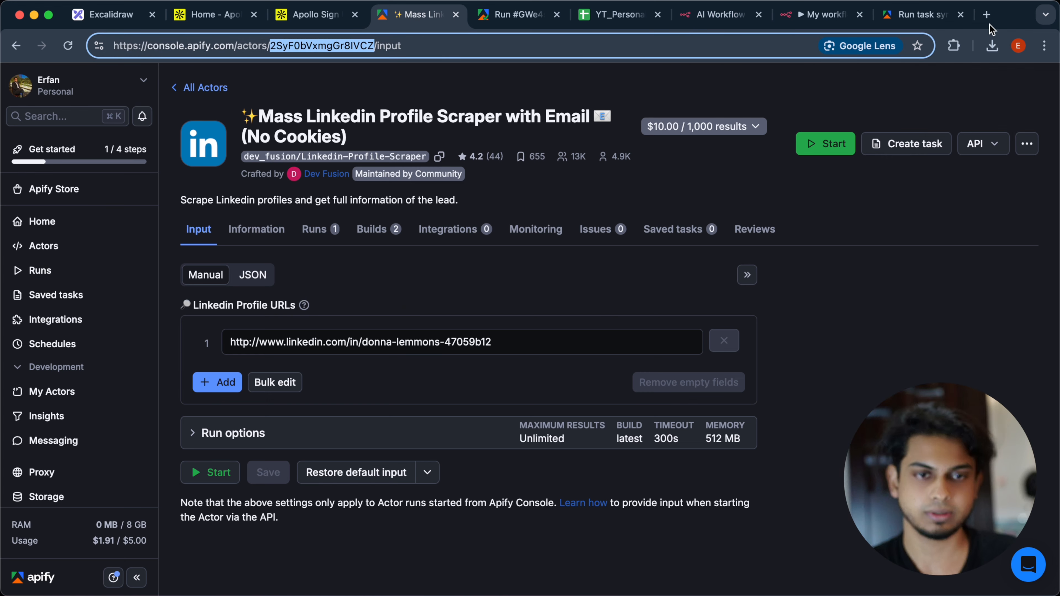
{"action": "left_click", "coordinate": [987, 16]}
{"action": "key", "text": "super+v"}
{"action": "key", "text": "Return"}
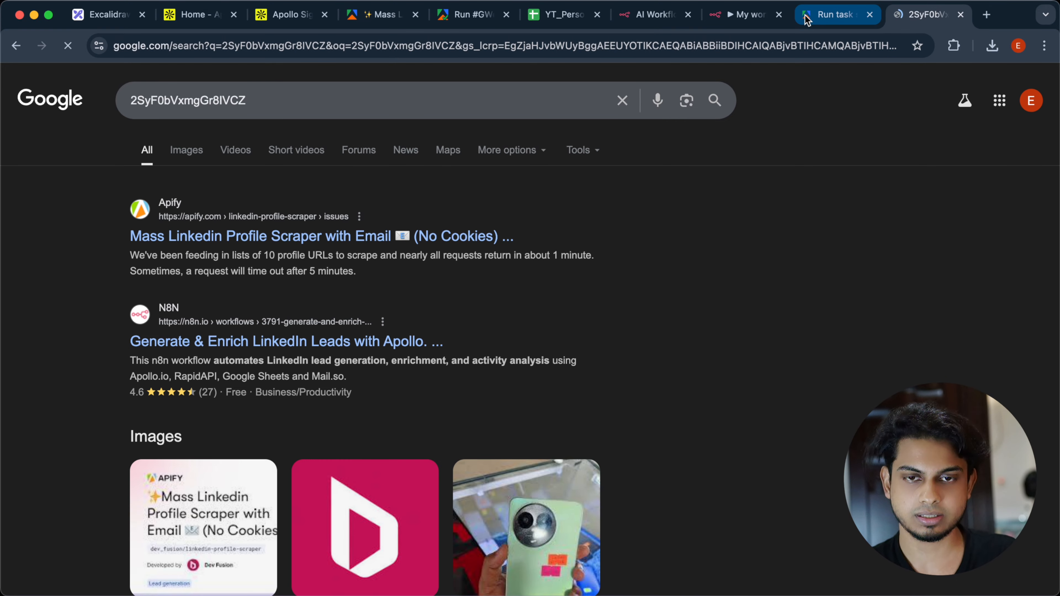
Step: In the workflow's Edit Fields node, add a string field named actorId with the copied actor ID 2SyF0bVxmgGr8IVCZ as its value
{"action": "left_click", "coordinate": [747, 14]}
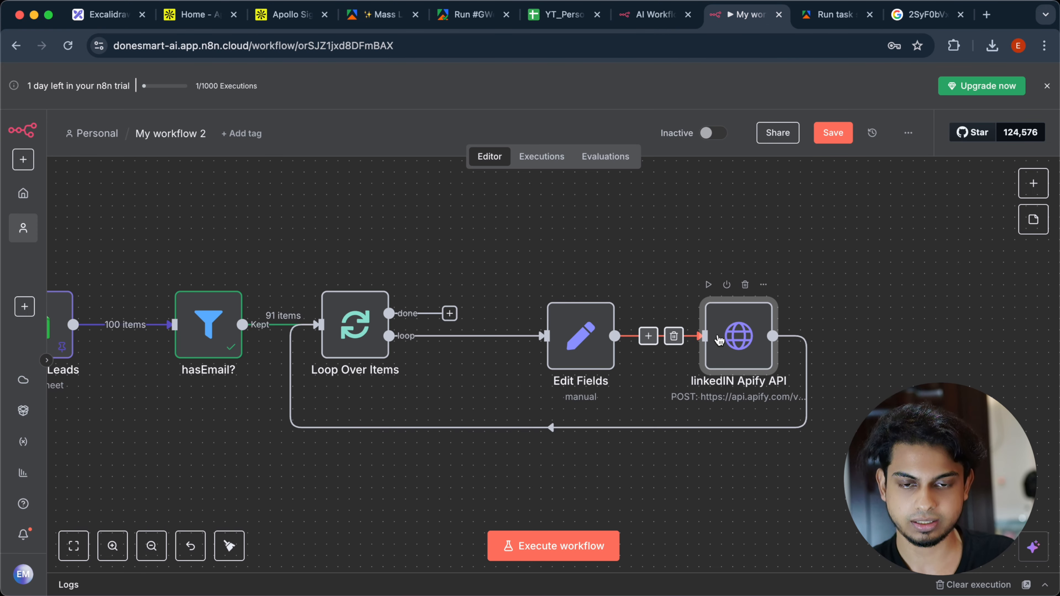
{"action": "double_click", "coordinate": [720, 335]}
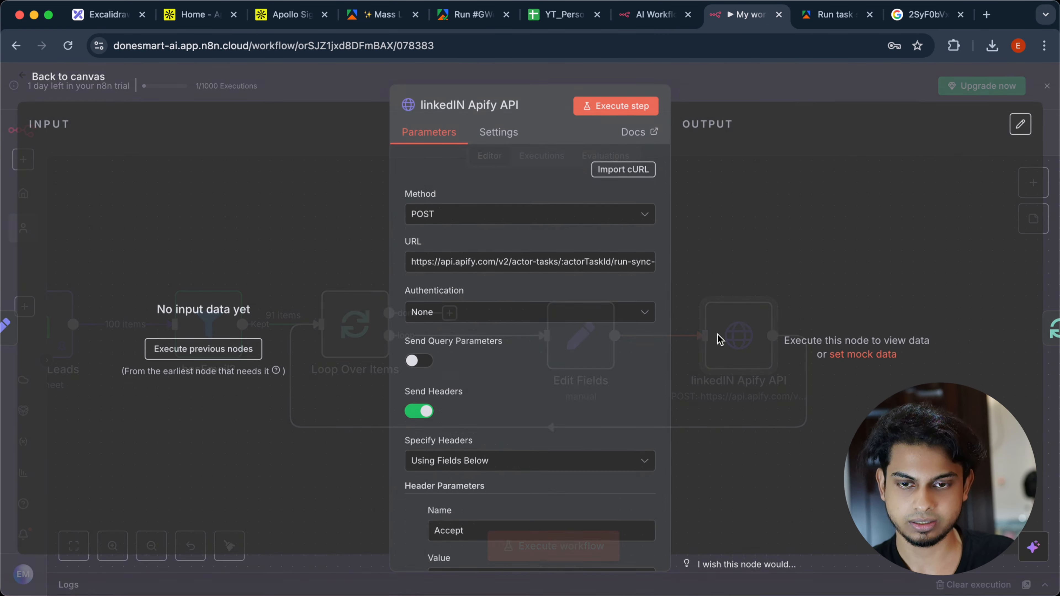
{"action": "left_click", "coordinate": [716, 100]}
{"action": "double_click", "coordinate": [566, 333]}
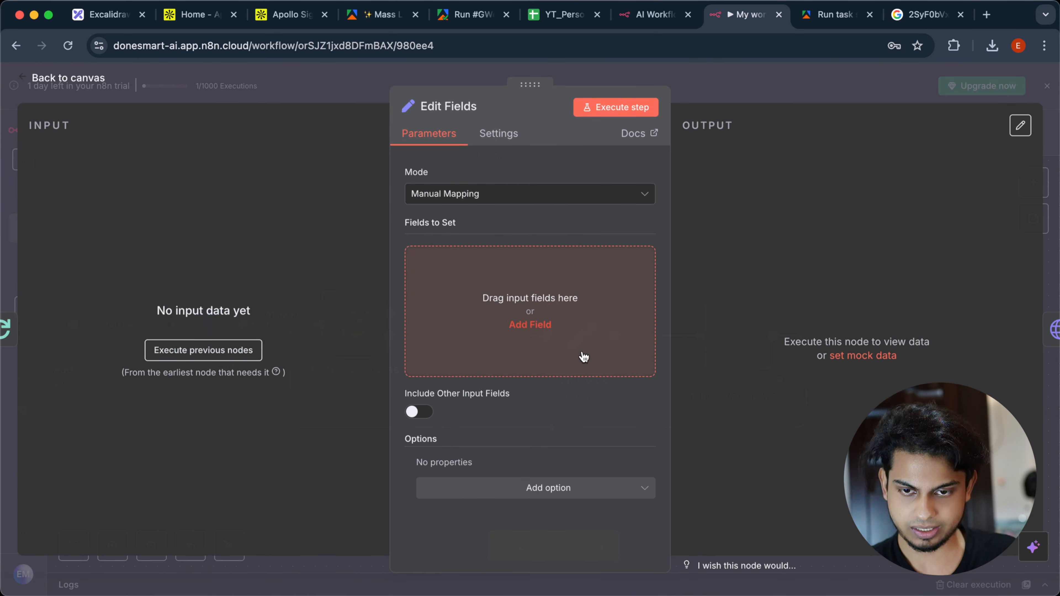
{"action": "left_click", "coordinate": [524, 326]}
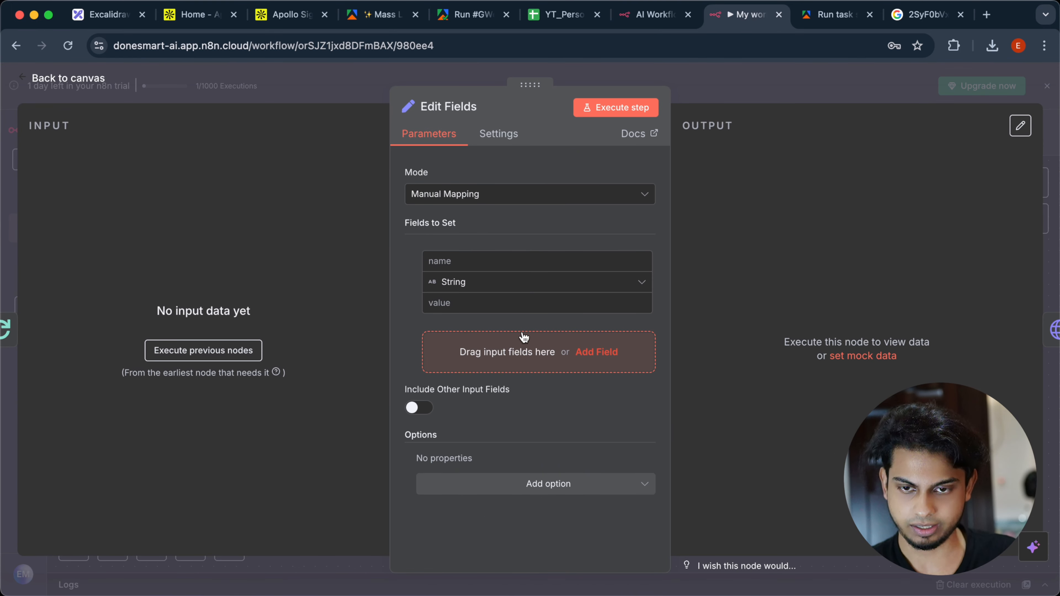
{"action": "left_click", "coordinate": [497, 262]}
{"action": "type", "text": "actorId"}
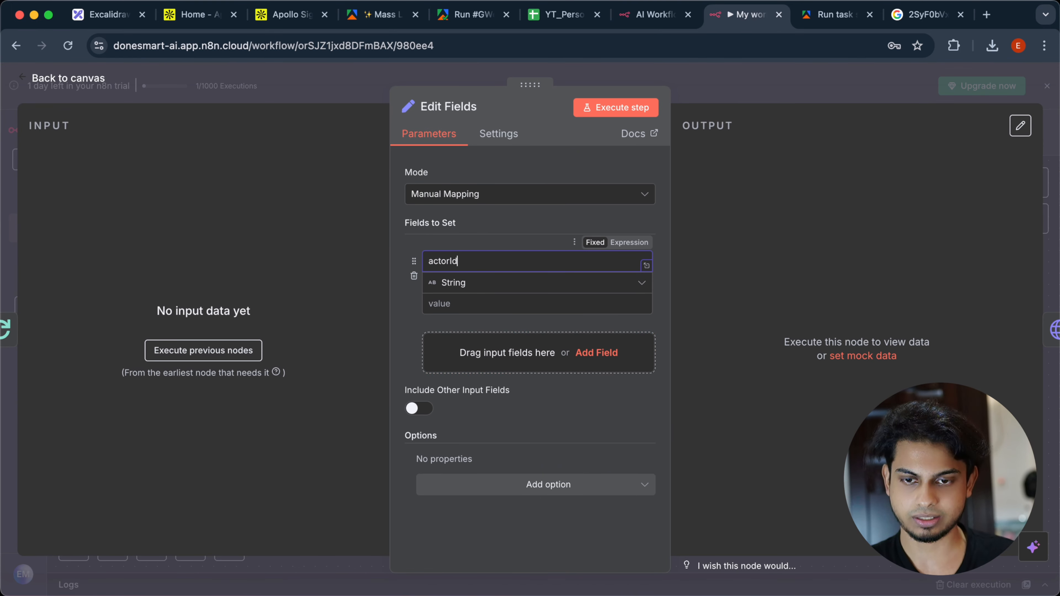
{"action": "left_click", "coordinate": [480, 307]}
{"action": "key", "text": "cmd+v"}
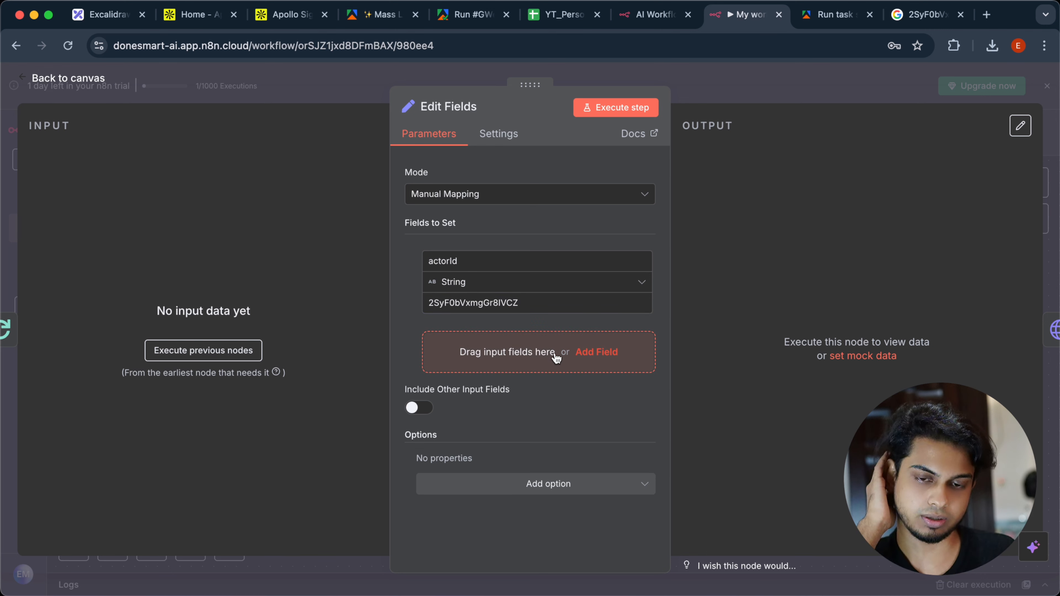
Step: Add a second string field named ApifyAPIToken to the Edit Fields node, leaving its value empty
{"action": "left_click", "coordinate": [544, 354]}
{"action": "left_click", "coordinate": [519, 344]}
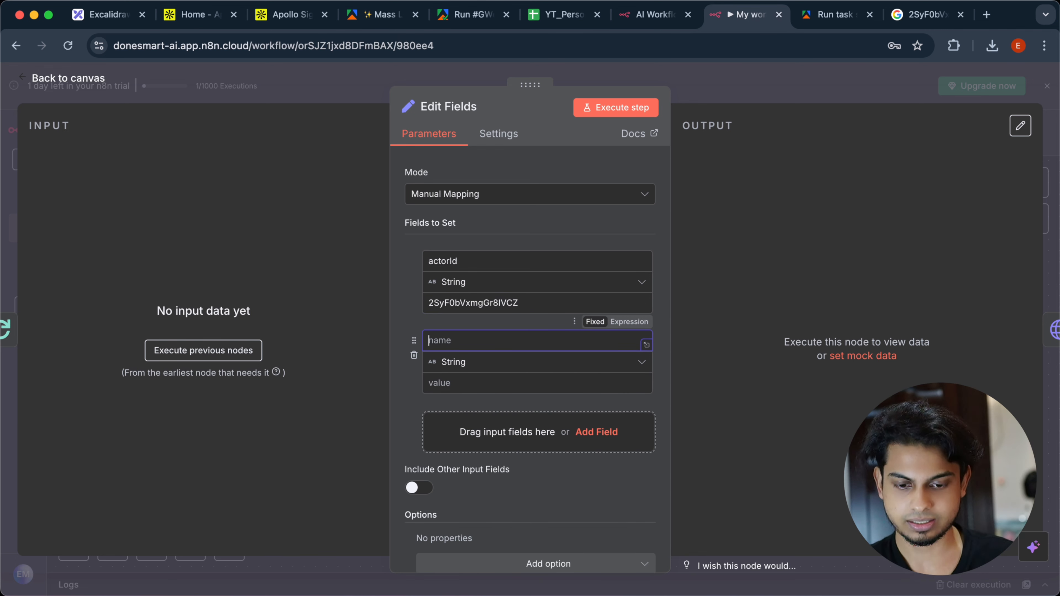
{"action": "type", "text": "ApifyAPIToken"}
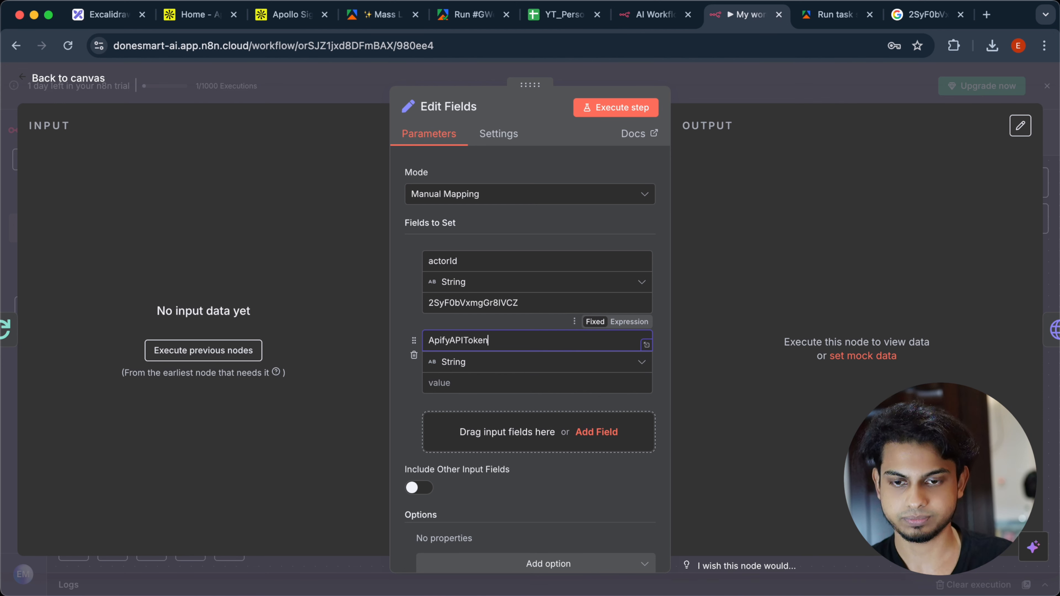
{"action": "left_click", "coordinate": [492, 378]}
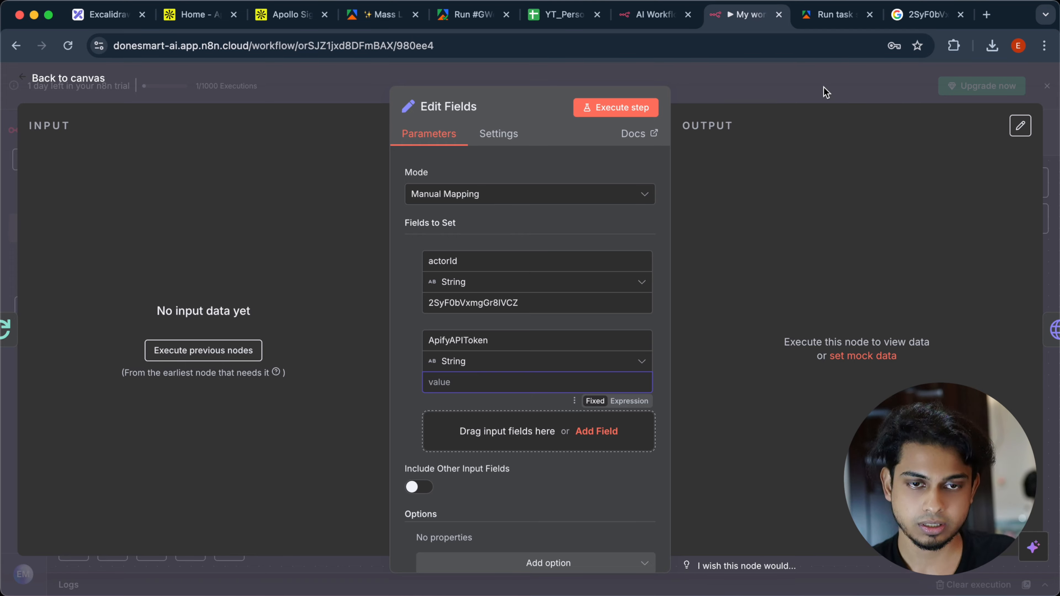
{"action": "left_click", "coordinate": [828, 96]}
Step: Search Google for "apify console" in a new tab and open the Apify Console
{"action": "left_click", "coordinate": [987, 15]}
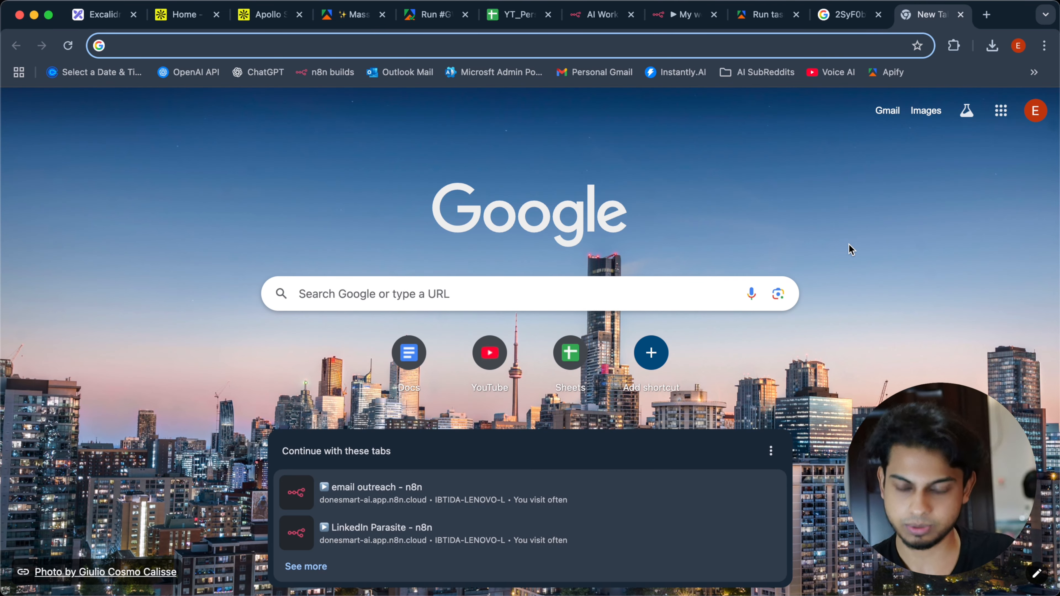
{"action": "type", "text": "Apify "}
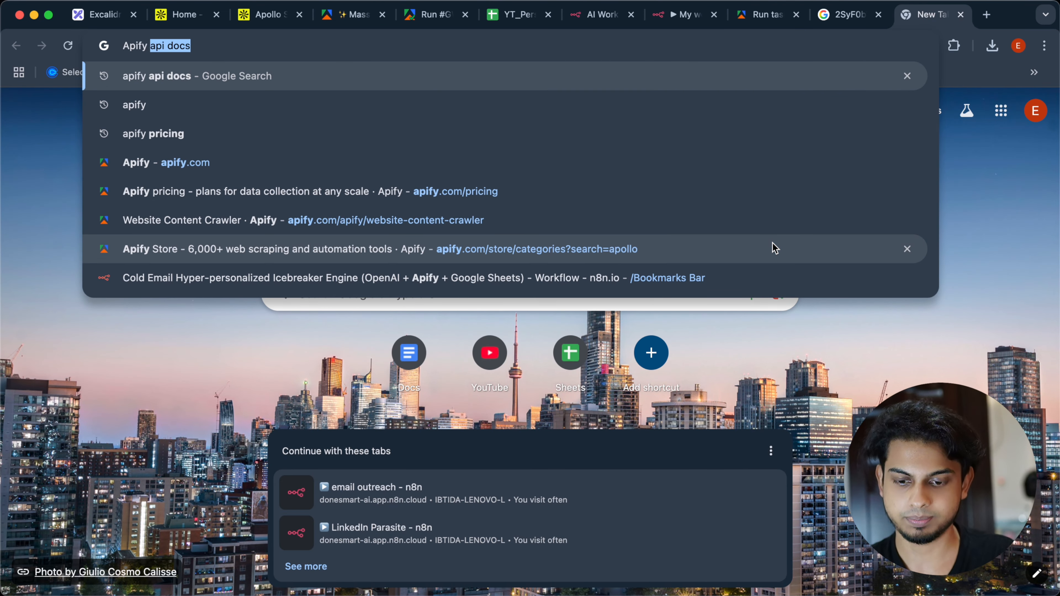
{"action": "type", "text": "Co"}
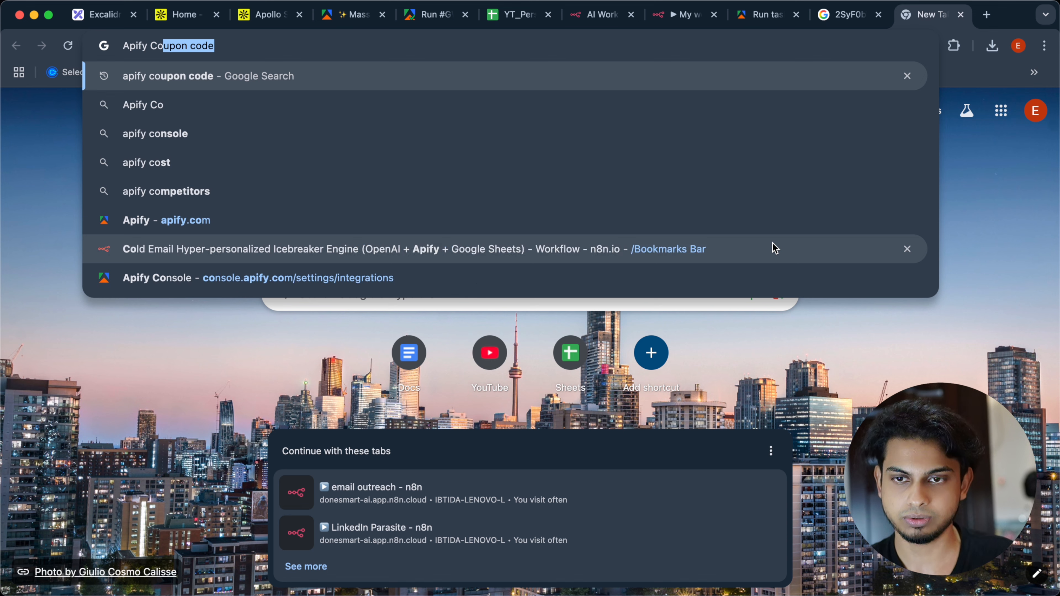
{"action": "key", "text": "BackSpace"}
{"action": "key", "text": "BackSpace"}
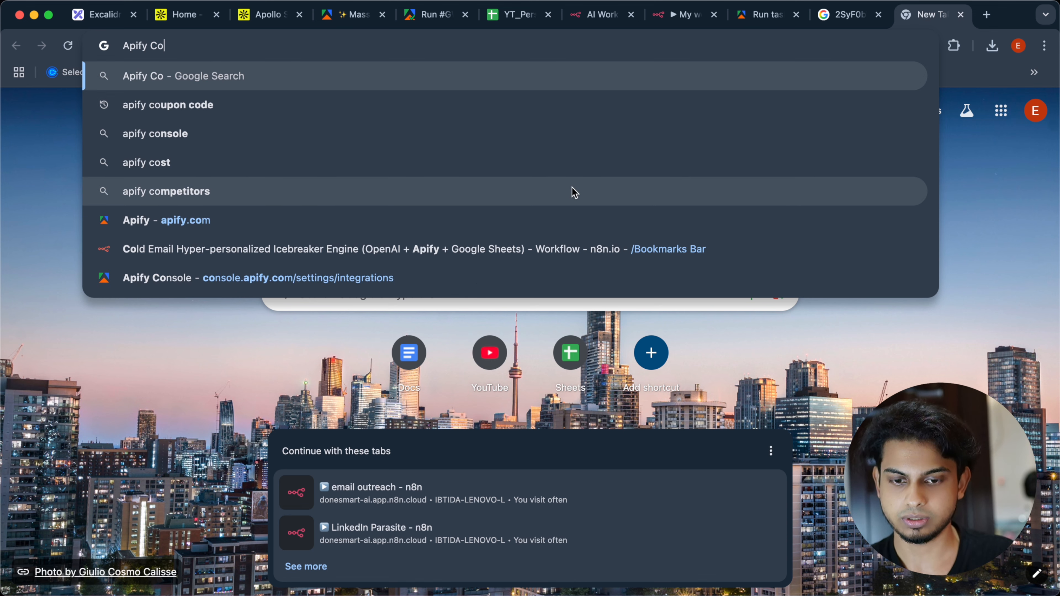
{"action": "type", "text": "onsol"}
{"action": "key", "text": "Return"}
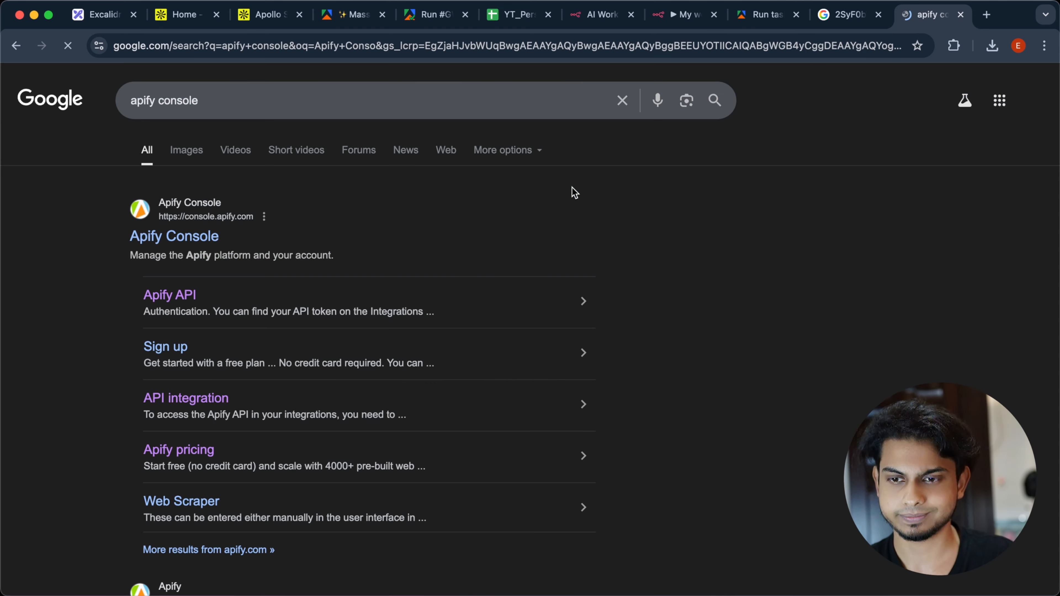
{"action": "left_click", "coordinate": [358, 252]}
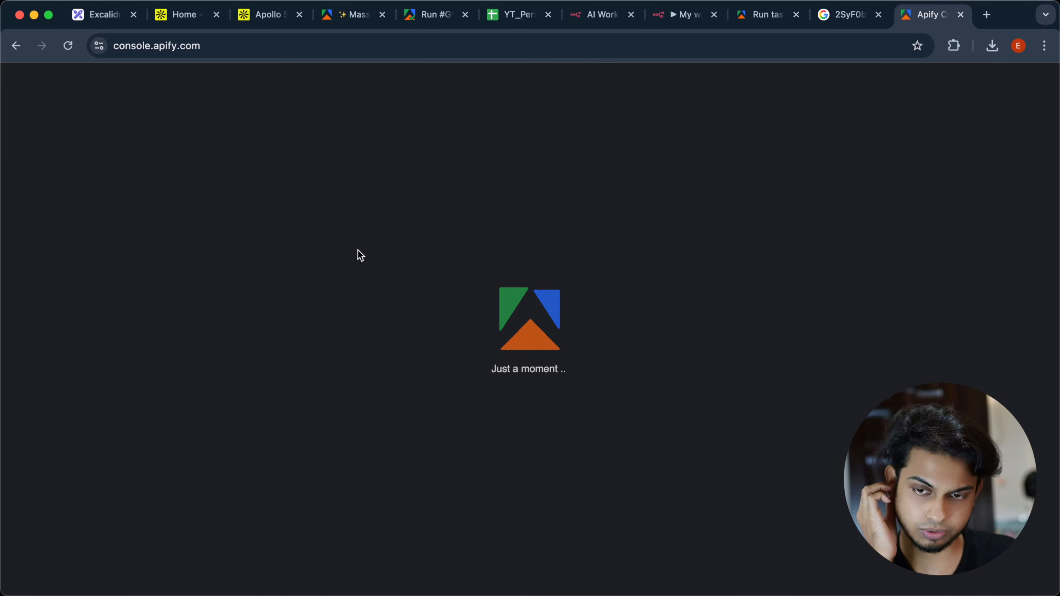
Step: Open the API & Integrations settings of the Apify account and review the personal API tokens section
{"action": "scroll", "coordinate": [83, 484], "scroll_direction": "down", "scroll_amount": 2}
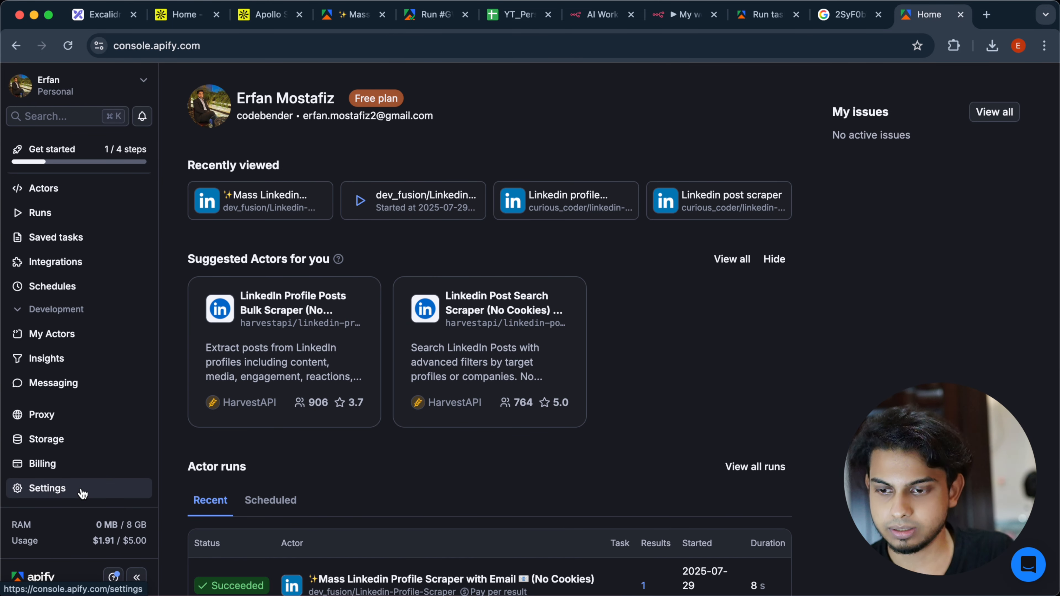
{"action": "left_click", "coordinate": [79, 489]}
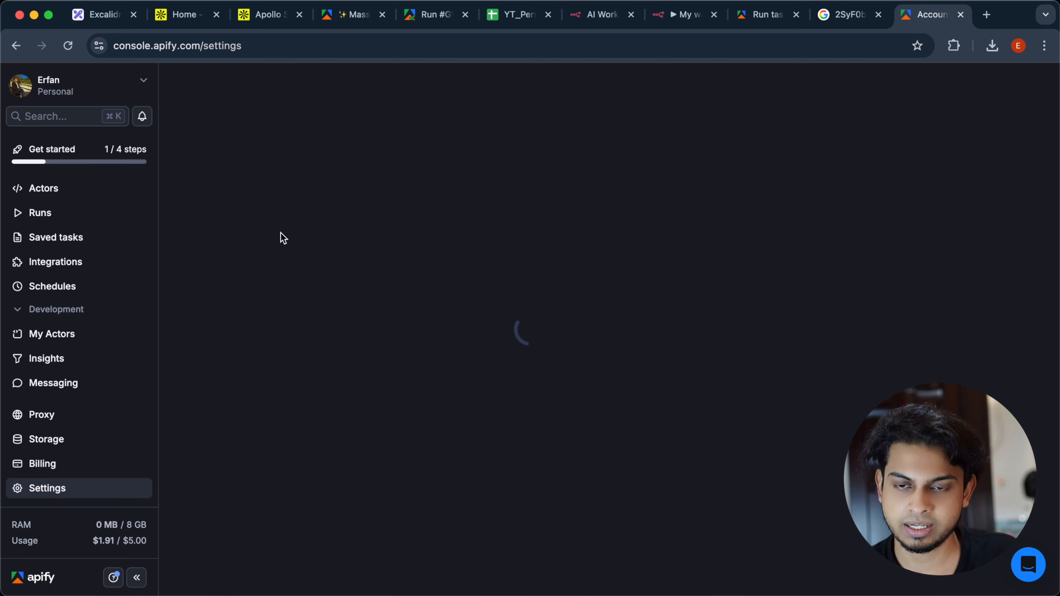
{"action": "left_click", "coordinate": [289, 125]}
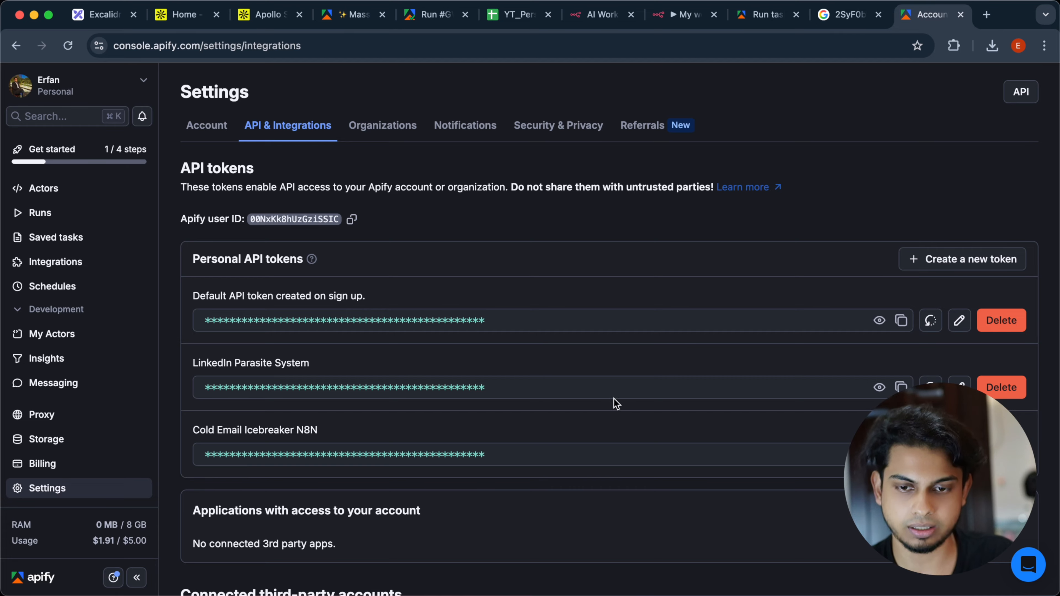
{"action": "scroll", "coordinate": [615, 403], "scroll_direction": "down", "scroll_amount": 3}
{"action": "scroll", "coordinate": [615, 402], "scroll_direction": "up", "scroll_amount": 3}
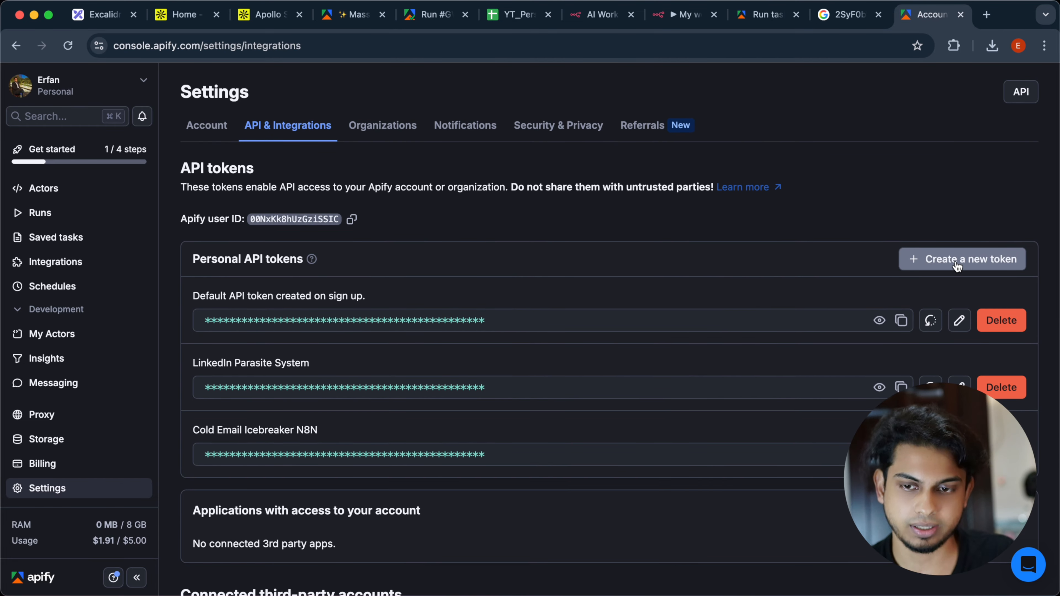
Step: Create a new personal API token with the description YT_Personalized_Icebreaker and copy the token
{"action": "left_click", "coordinate": [957, 261]}
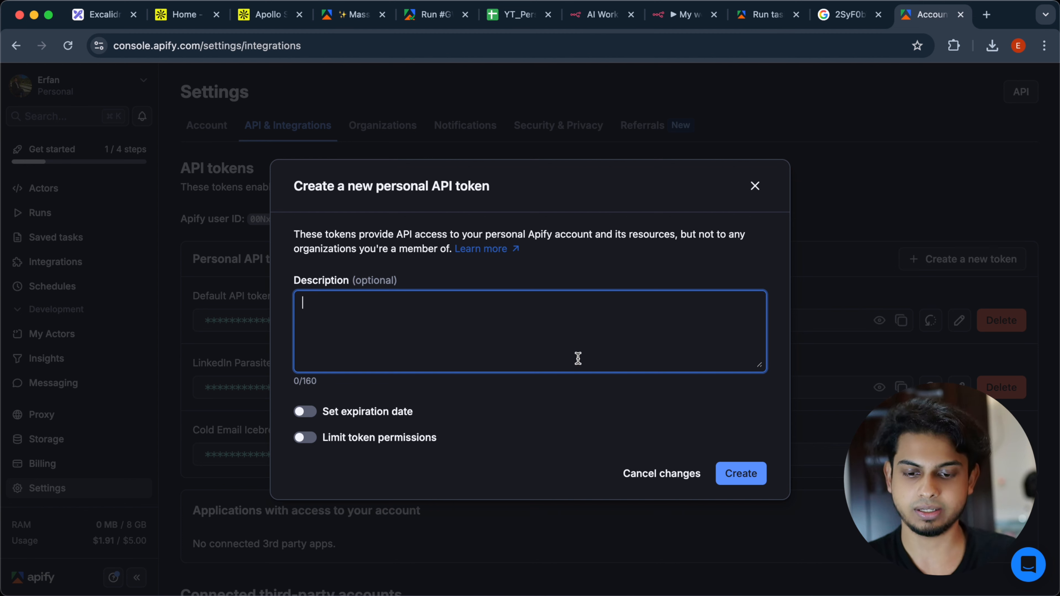
{"action": "type", "text": "YT"}
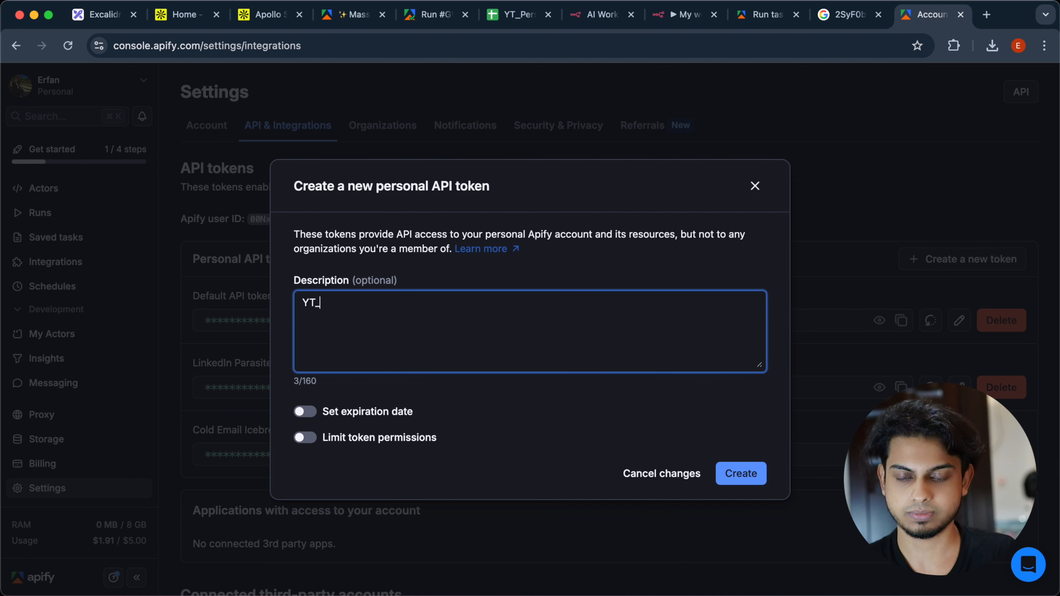
{"action": "type", "text": "_Pero"}
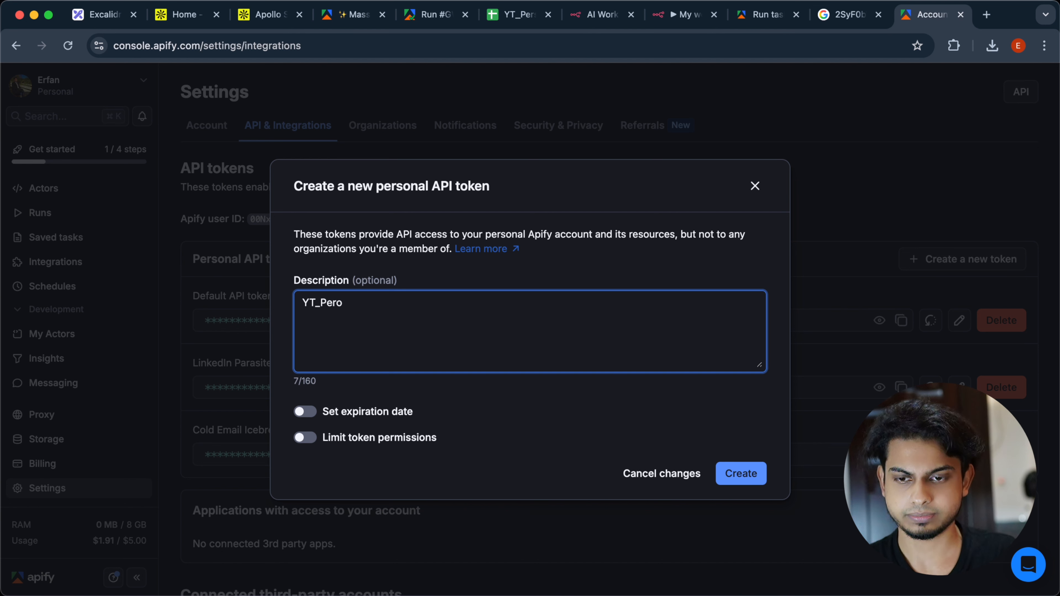
{"action": "type", "text": "onalized_Icebreaker"}
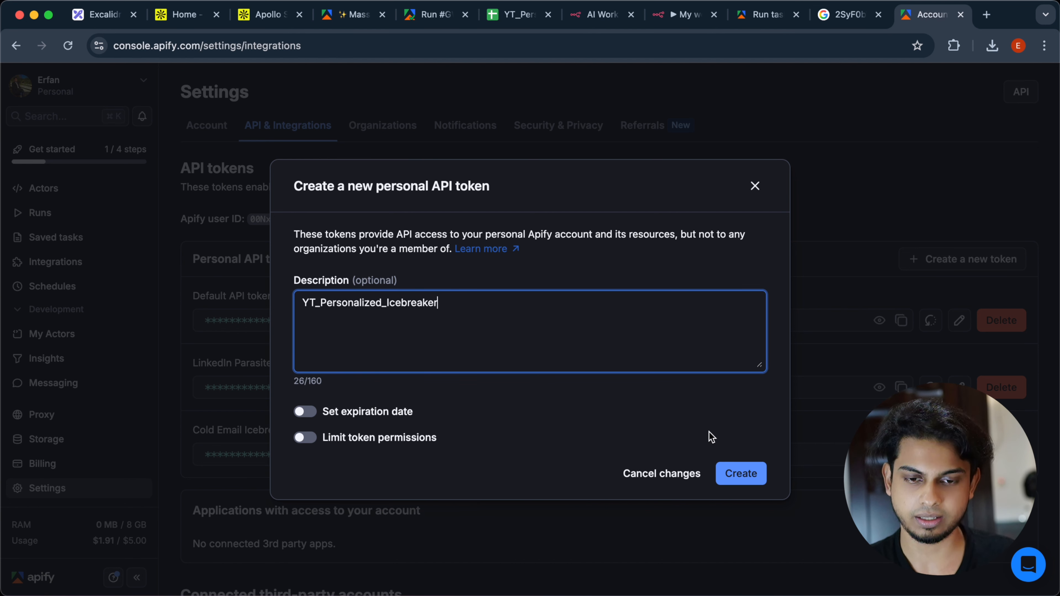
{"action": "left_click", "coordinate": [740, 473]}
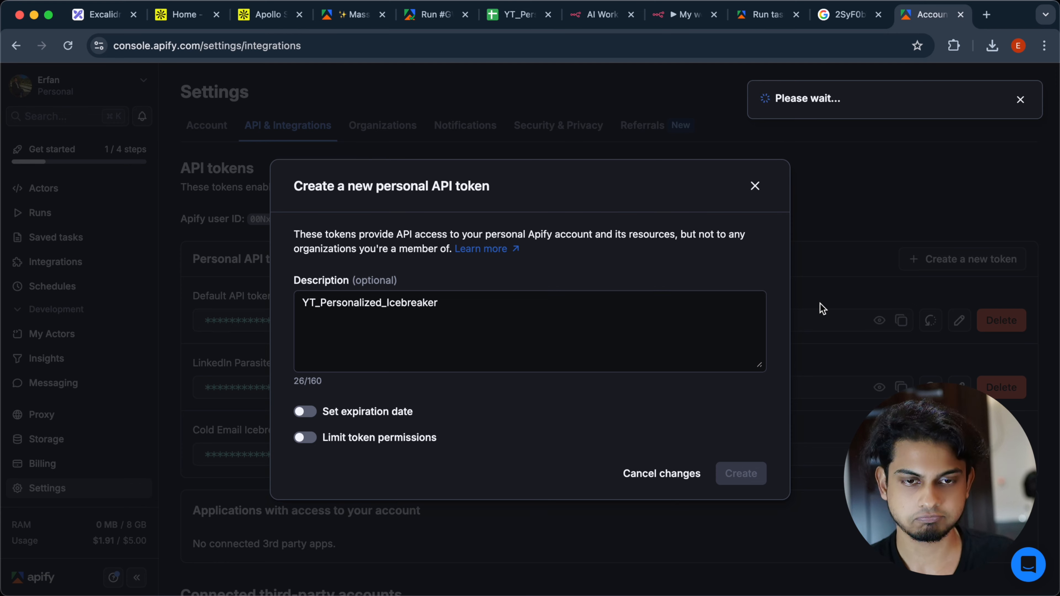
{"action": "scroll", "coordinate": [665, 460], "scroll_direction": "down", "scroll_amount": 2}
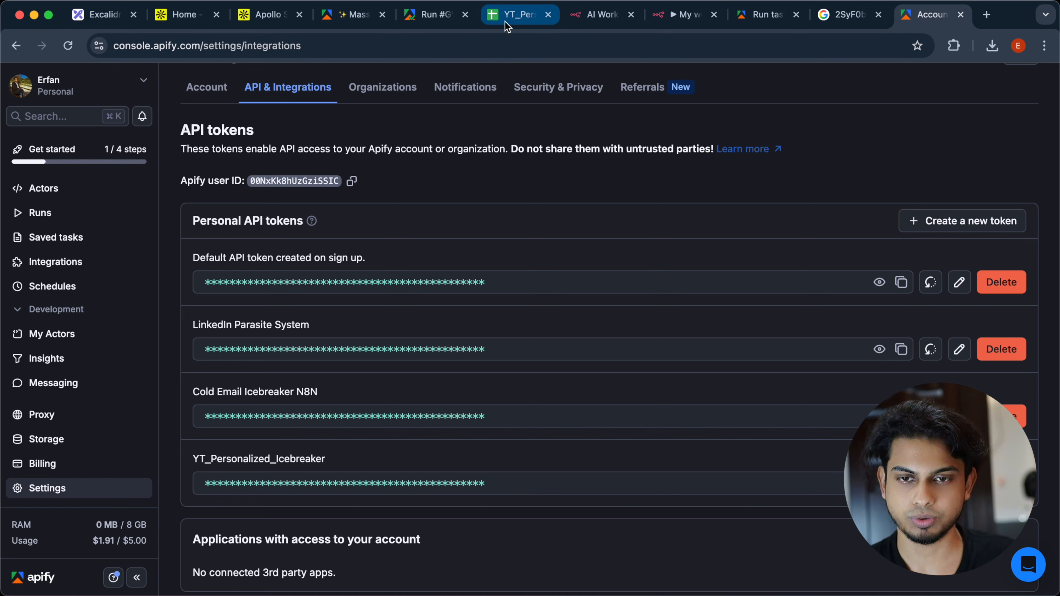
Step: Back in the n8n workflow, paste the copied Apify API token as the value of the ApifyAPIToken field in Edit Fields
{"action": "left_click", "coordinate": [685, 16]}
{"action": "scroll", "coordinate": [592, 311], "scroll_direction": "down", "scroll_amount": 2}
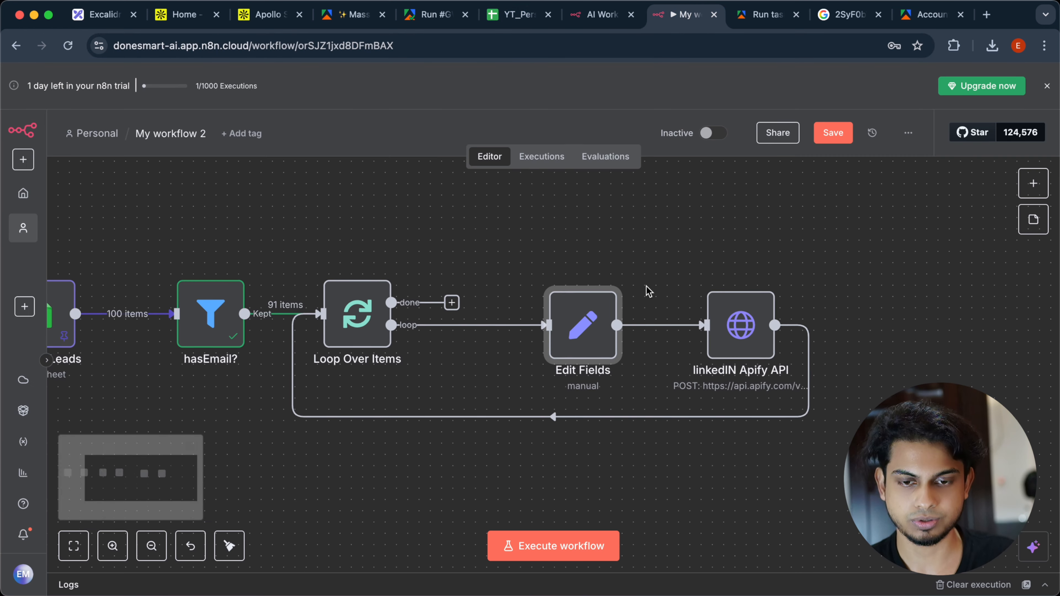
{"action": "double_click", "coordinate": [595, 316]}
{"action": "scroll", "coordinate": [591, 308], "scroll_direction": "down", "scroll_amount": 1}
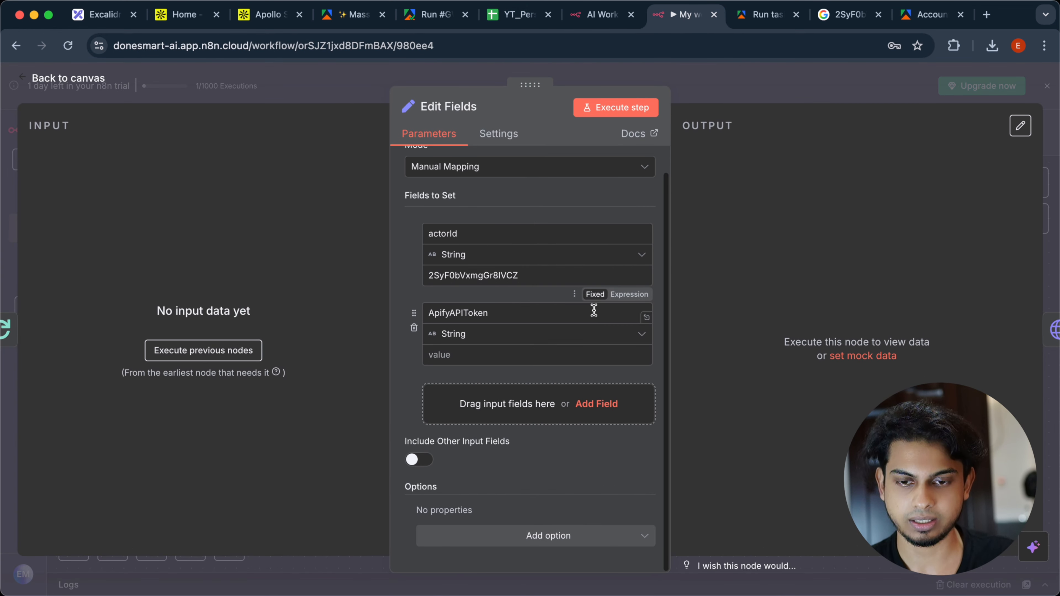
{"action": "key", "text": "super+v"}
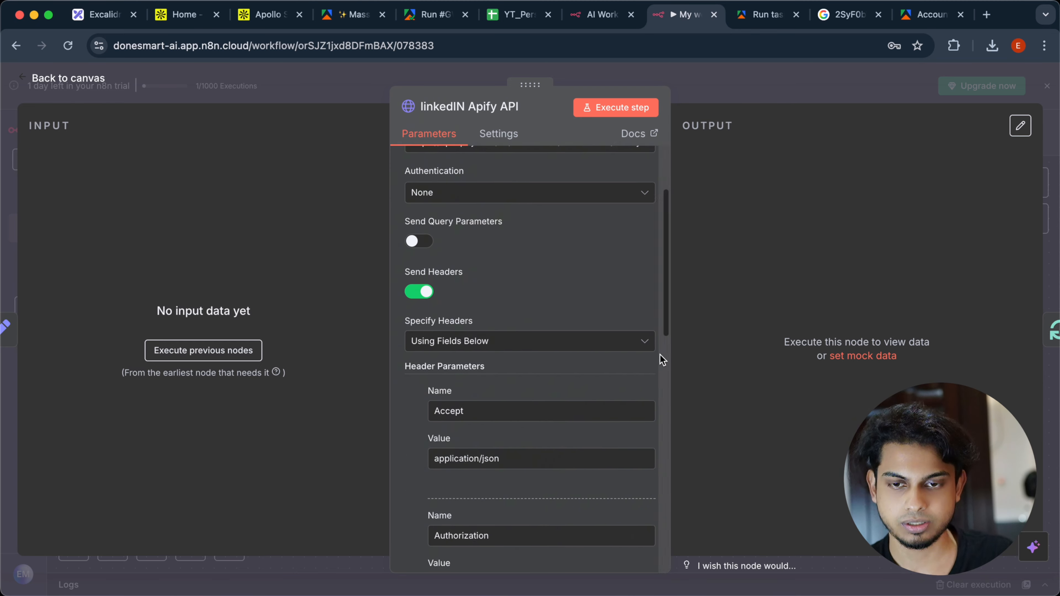
{"action": "scroll", "coordinate": [660, 359], "scroll_direction": "up", "scroll_amount": 3}
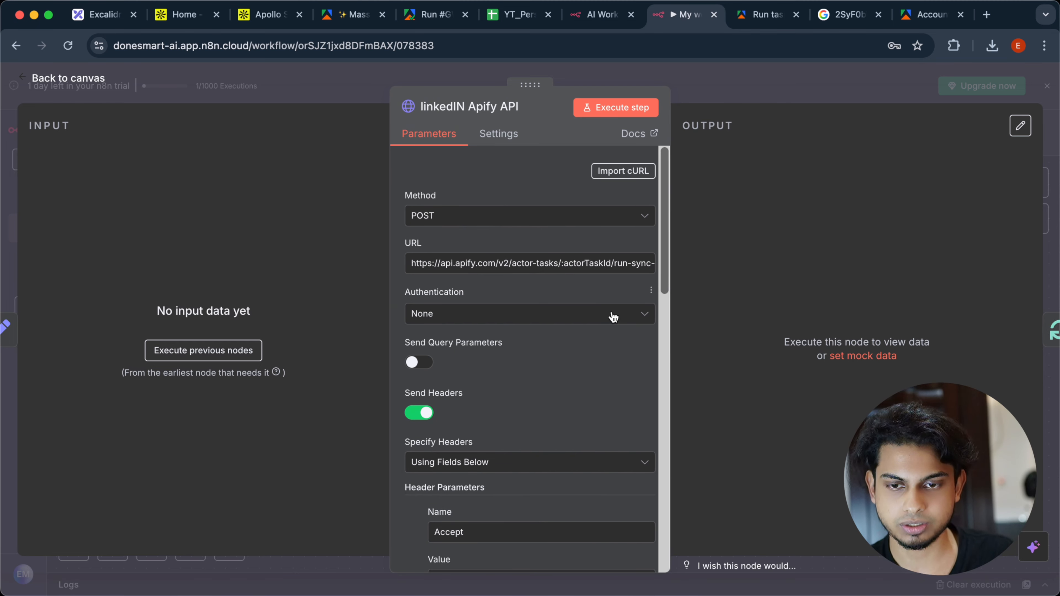
{"action": "scroll", "coordinate": [613, 318], "scroll_direction": "down", "scroll_amount": 5}
{"action": "left_click", "coordinate": [757, 88]}
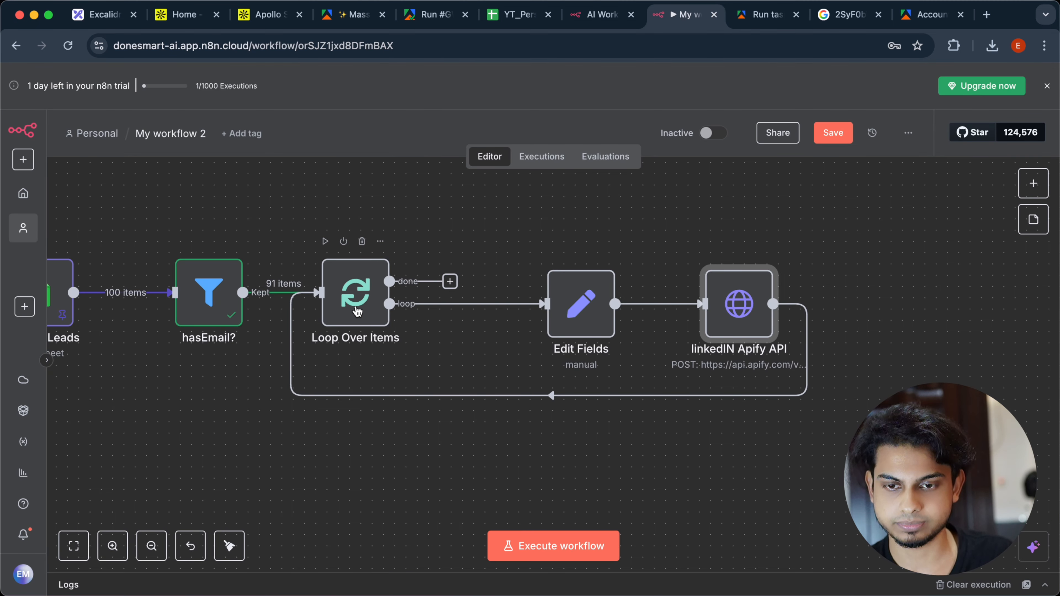
Step: Pin the output data of the hasEmail? node and execute the workflow up to the Loop Over Items node
{"action": "left_click", "coordinate": [357, 311]}
{"action": "left_click", "coordinate": [232, 308]}
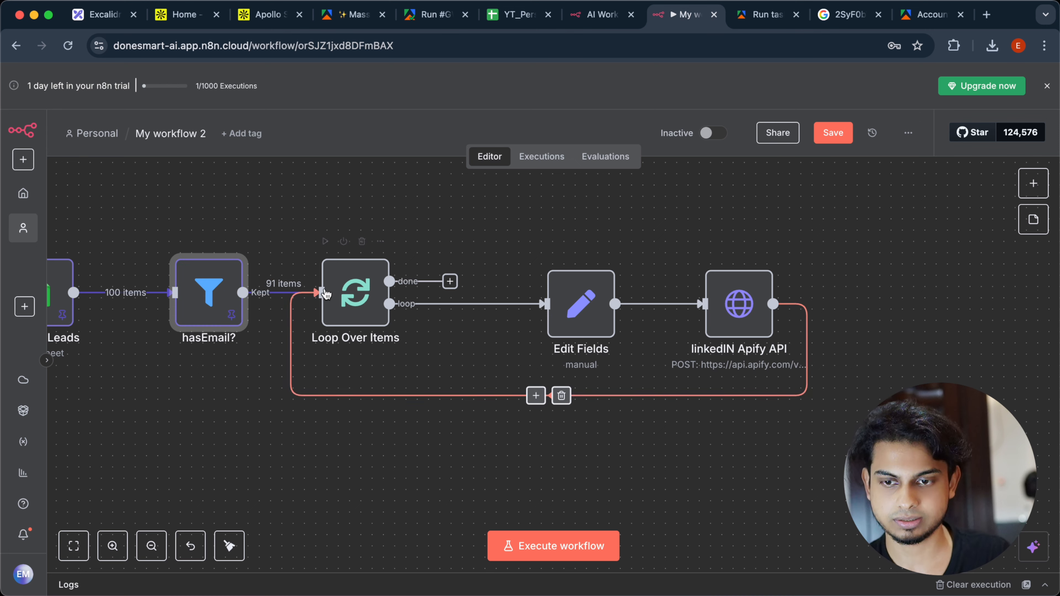
{"action": "left_click", "coordinate": [325, 242]}
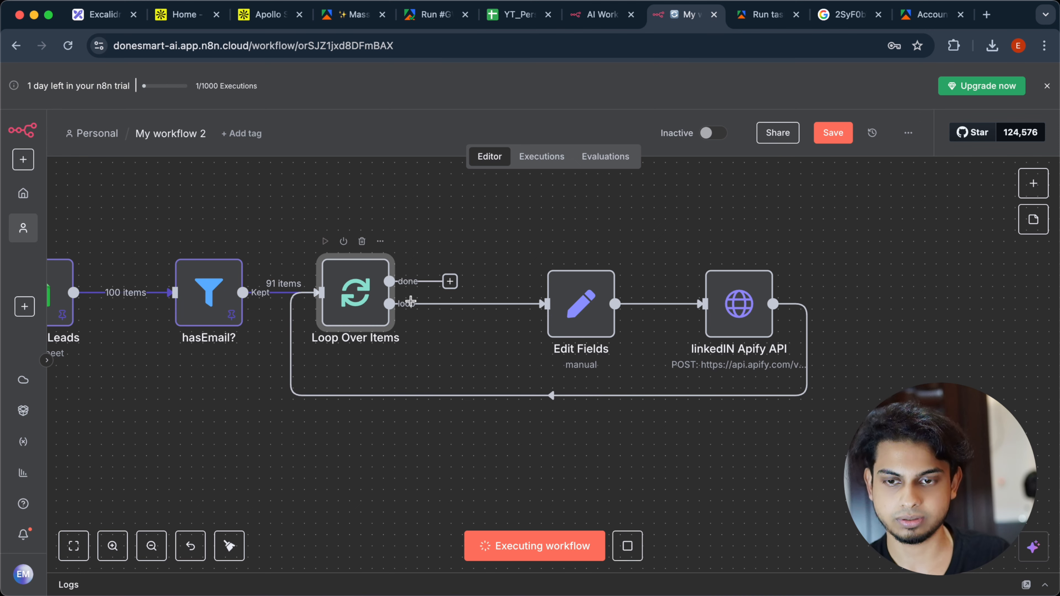
Step: Check the lead data reaching the Edit Fields node from the loop and execute that node
{"action": "scroll", "coordinate": [410, 300], "scroll_direction": "left", "scroll_amount": 2}
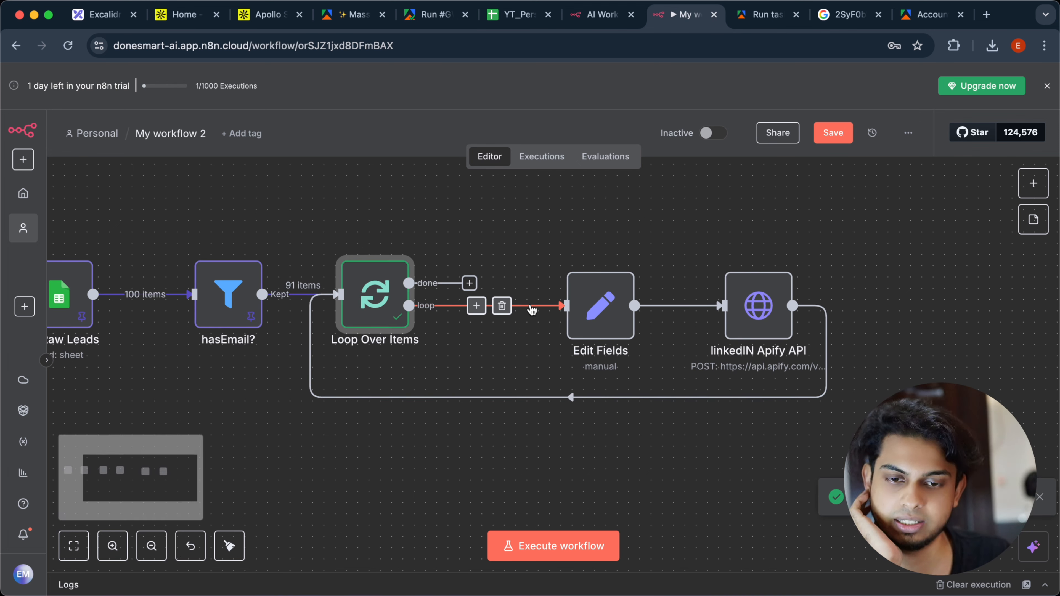
{"action": "double_click", "coordinate": [600, 306]}
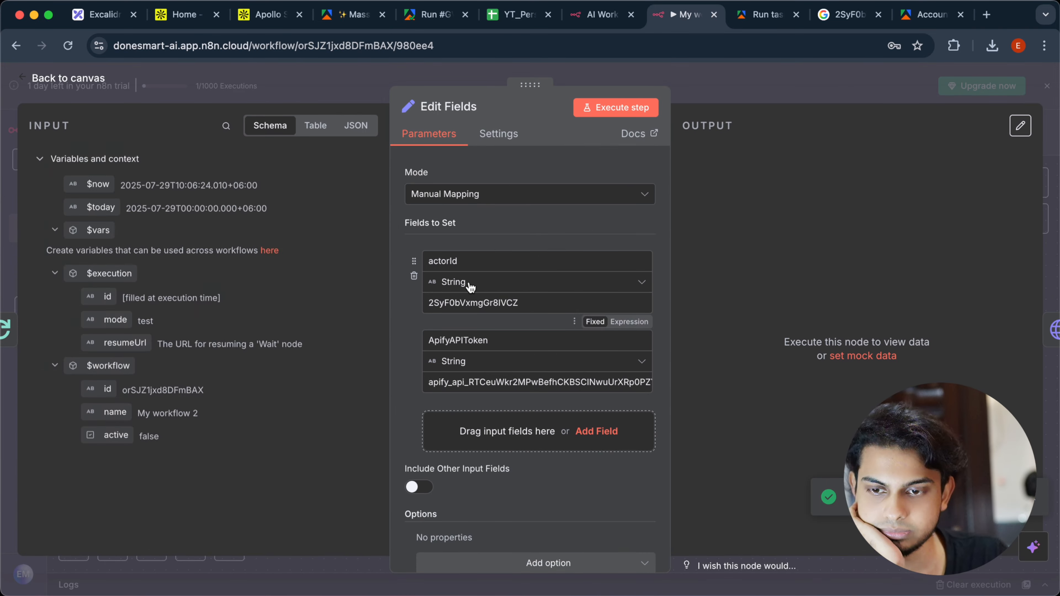
{"action": "scroll", "coordinate": [528, 208], "scroll_direction": "down", "scroll_amount": 1}
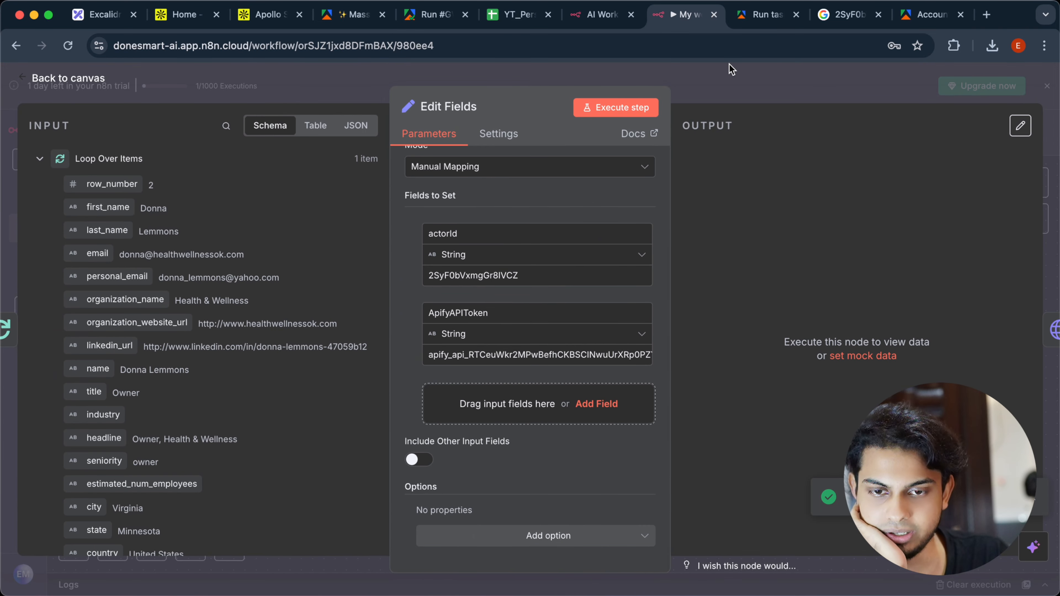
{"action": "key", "text": "Escape"}
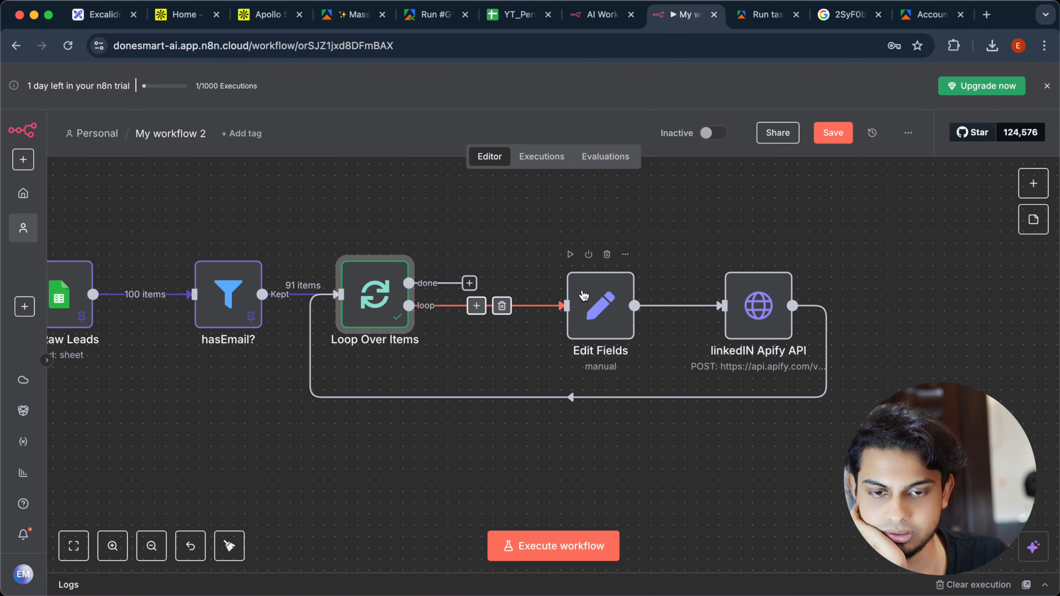
{"action": "left_click", "coordinate": [571, 255]}
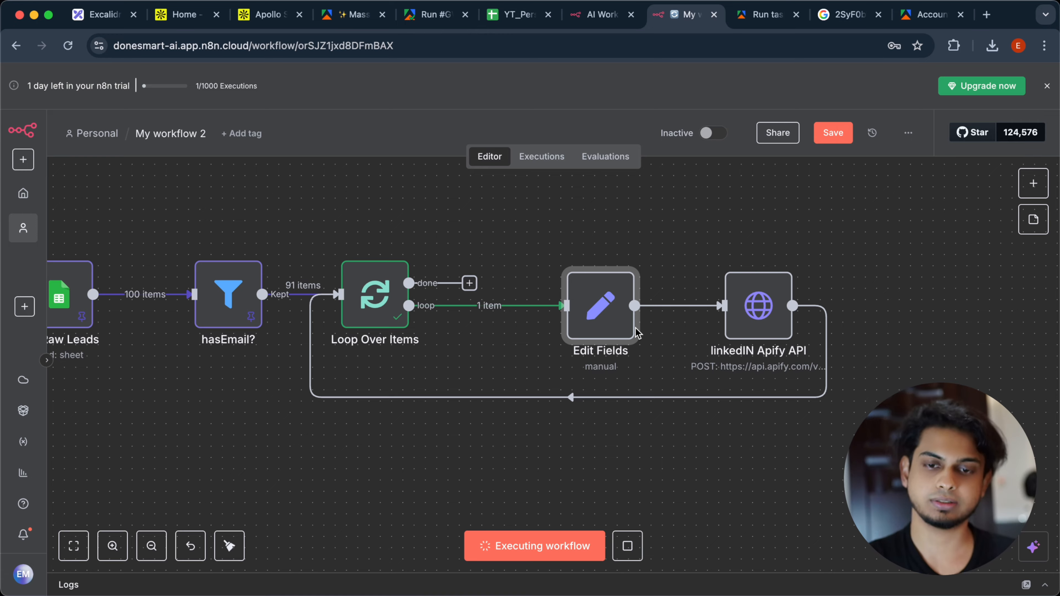
Step: In the linkedIN Apify API node, make the URL an expression and replace :actorTaskId with {{ $json.actorId }}
{"action": "scroll", "coordinate": [634, 332], "scroll_direction": "right", "scroll_amount": 2}
{"action": "double_click", "coordinate": [703, 303]}
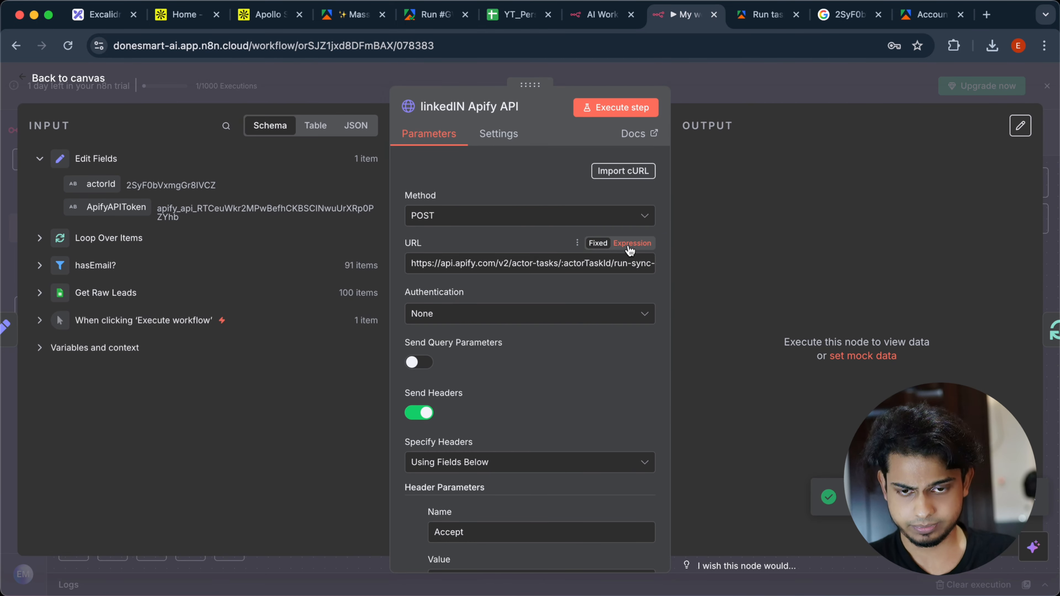
{"action": "left_click", "coordinate": [629, 246]}
{"action": "left_click", "coordinate": [647, 279]}
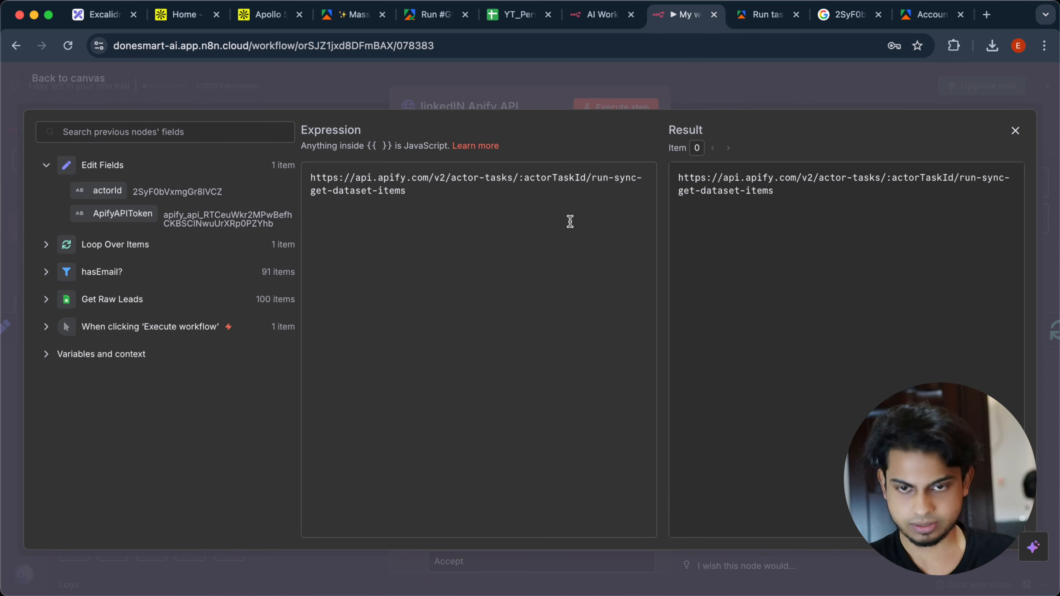
{"action": "double_click", "coordinate": [582, 177]}
{"action": "key", "text": "BackSpace"}
{"action": "key", "text": "BackSpace"}
{"action": "left_click_drag", "start_coordinate": [107, 190], "coordinate": [520, 181]}
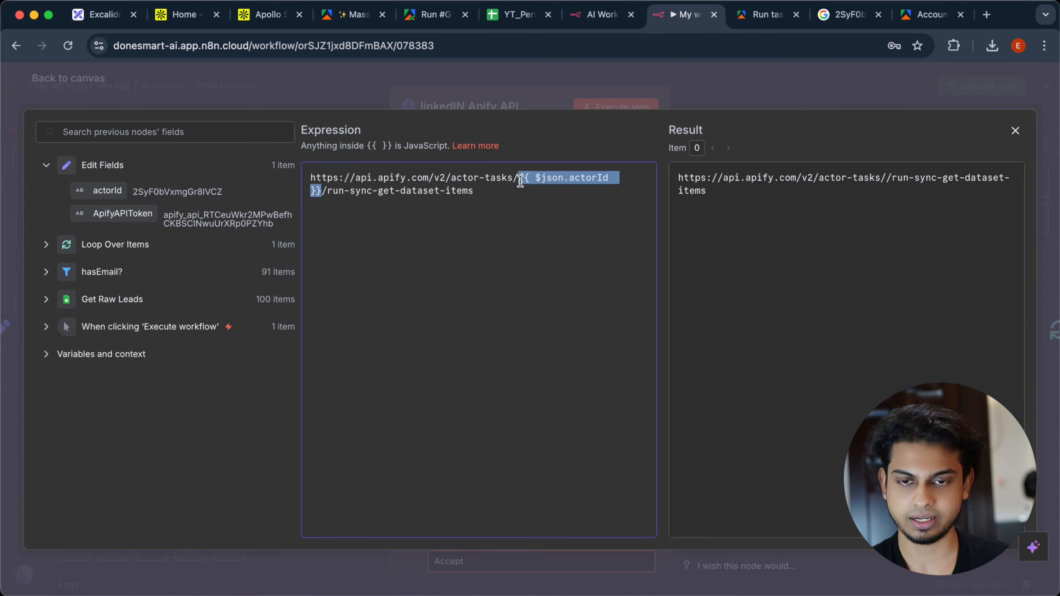
{"action": "left_click", "coordinate": [395, 206]}
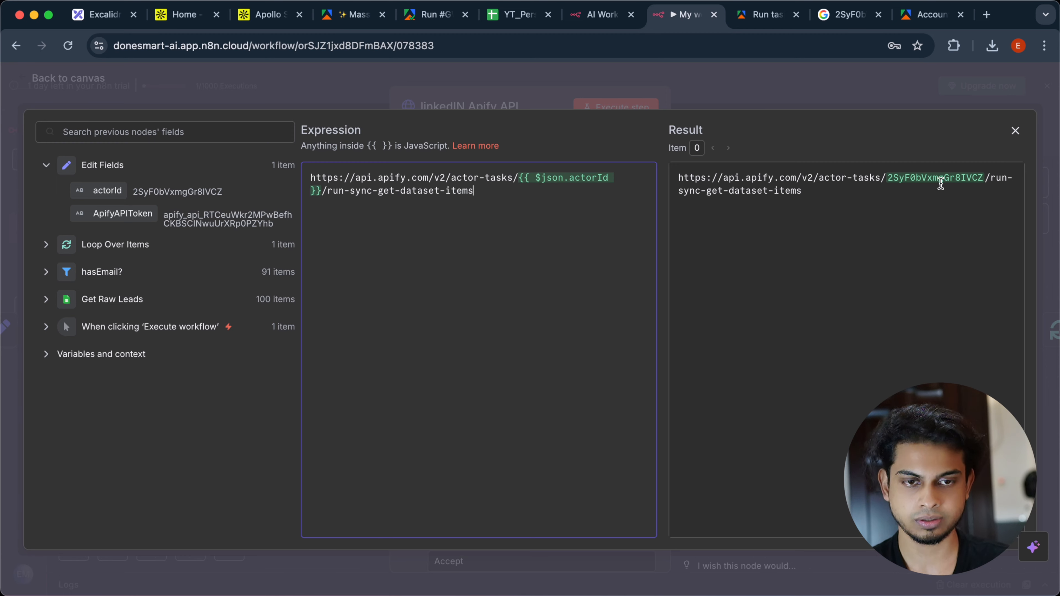
{"action": "left_click", "coordinate": [786, 89]}
Step: Set the Authorization header's value to the expression Bearer {{ $json.ApifyAPIToken }} in place of the <token> placeholder
{"action": "scroll", "coordinate": [589, 272], "scroll_direction": "down", "scroll_amount": 10}
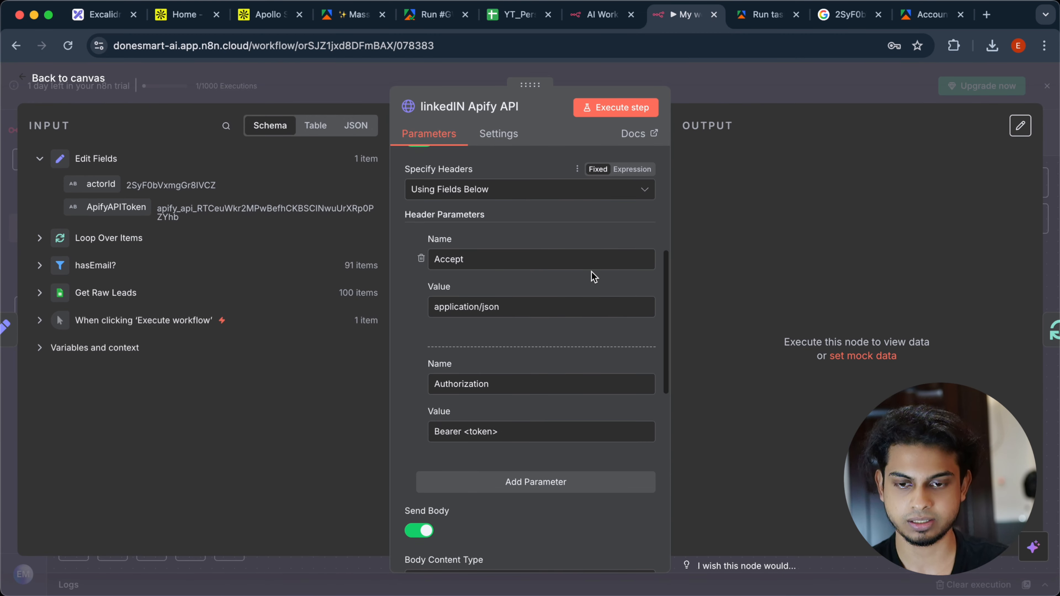
{"action": "left_click", "coordinate": [622, 415]}
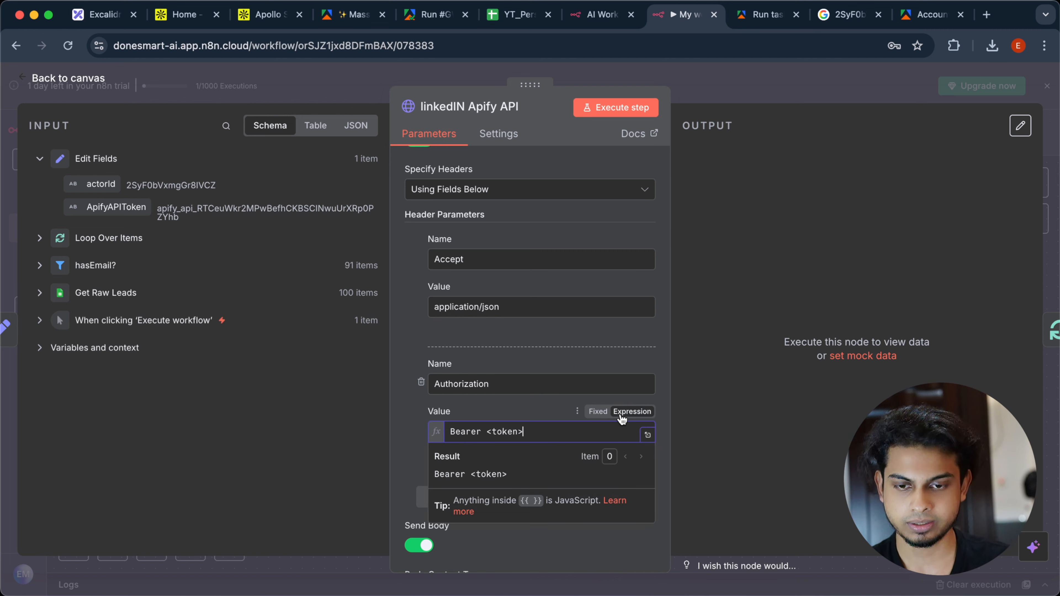
{"action": "left_click", "coordinate": [646, 435]}
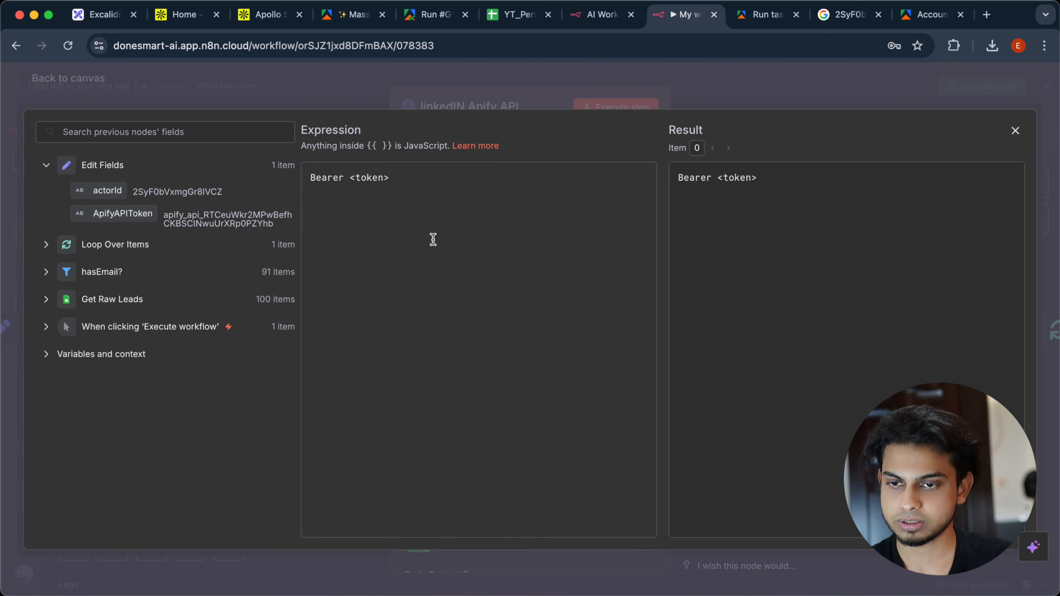
{"action": "left_click_drag", "start_coordinate": [392, 178], "coordinate": [354, 178]}
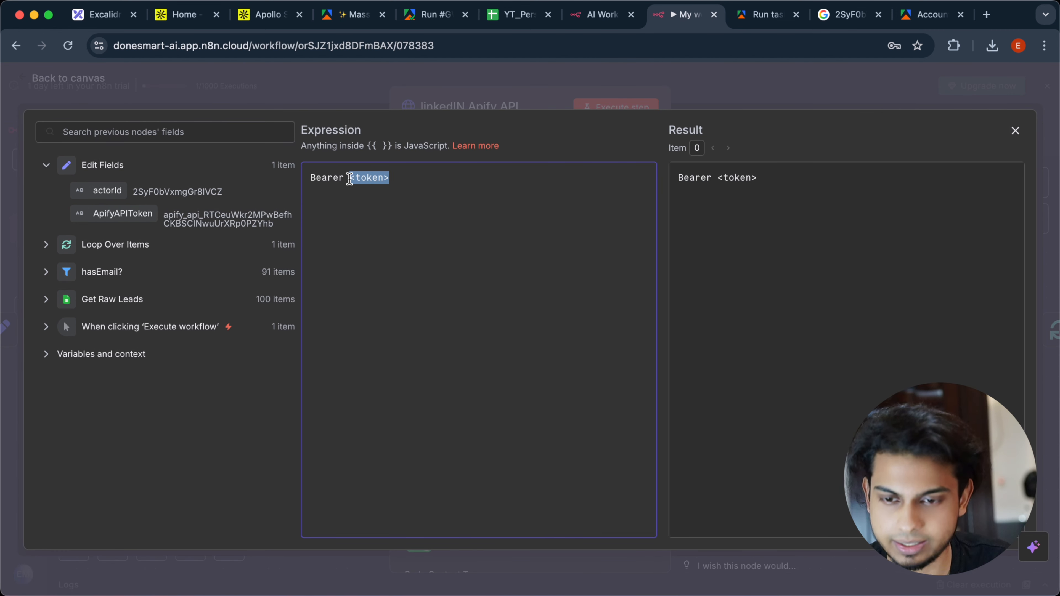
{"action": "key", "text": "BackSpace"}
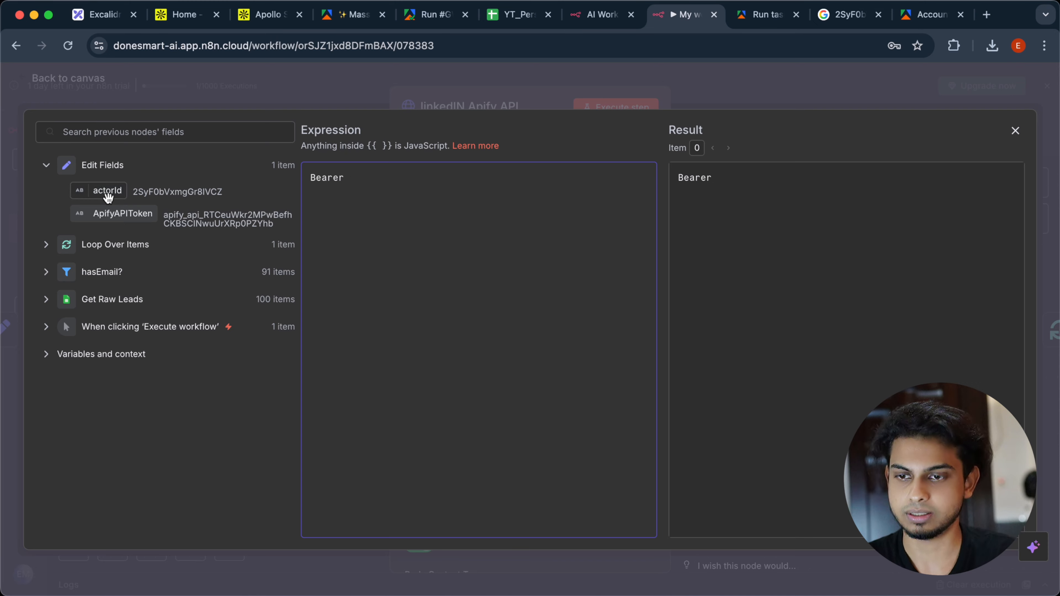
{"action": "left_click_drag", "start_coordinate": [121, 214], "coordinate": [398, 195]}
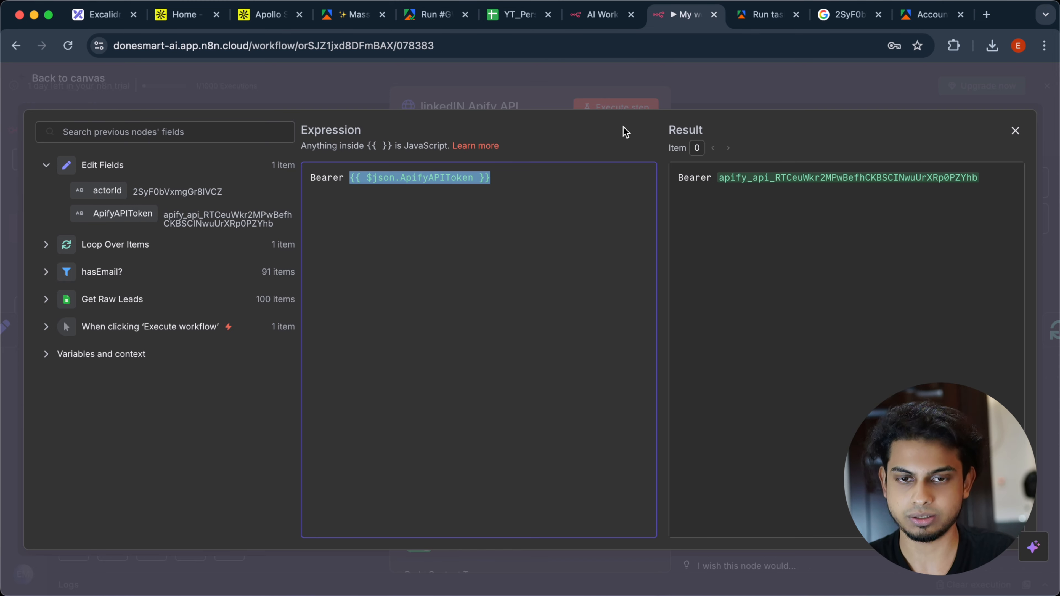
{"action": "left_click", "coordinate": [522, 98]}
Step: Change how the request body is specified in the linkedIN Apify API node to Using JSON
{"action": "scroll", "coordinate": [554, 311], "scroll_direction": "down", "scroll_amount": 10}
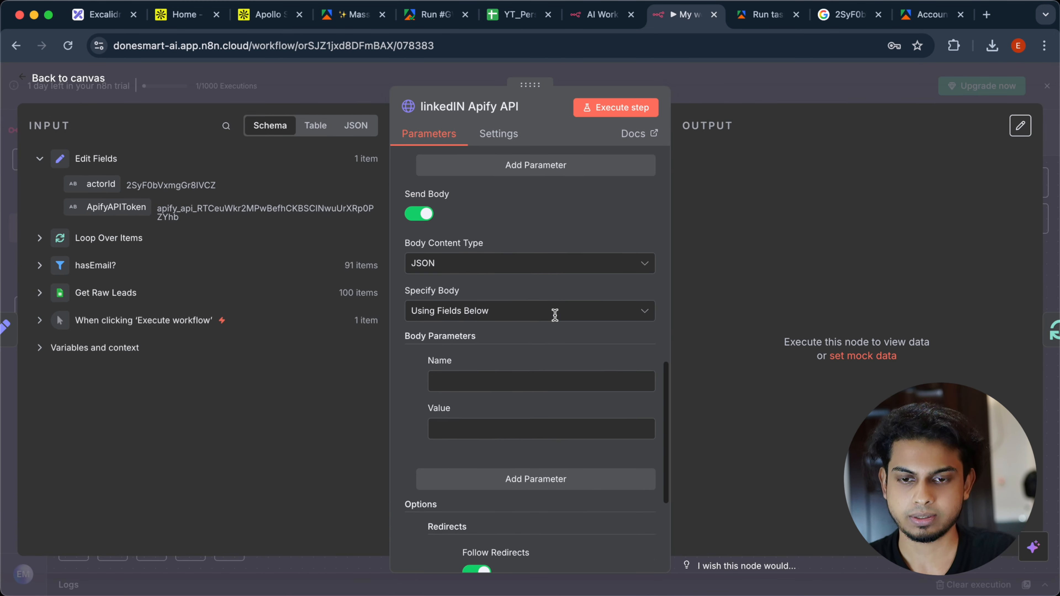
{"action": "scroll", "coordinate": [555, 318], "scroll_direction": "up", "scroll_amount": 6}
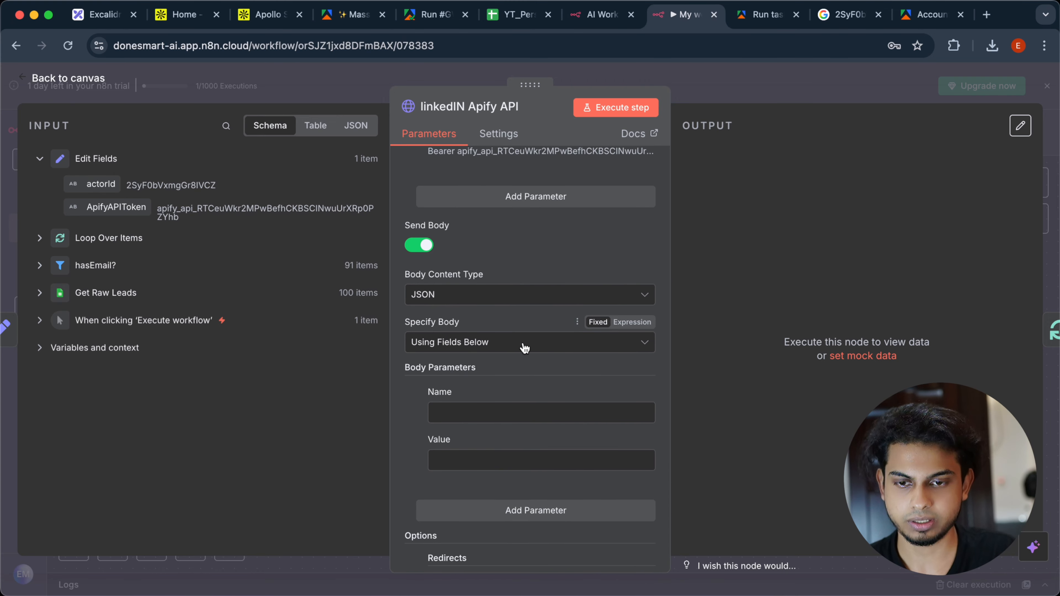
{"action": "left_click", "coordinate": [525, 348]}
{"action": "left_click", "coordinate": [512, 402]}
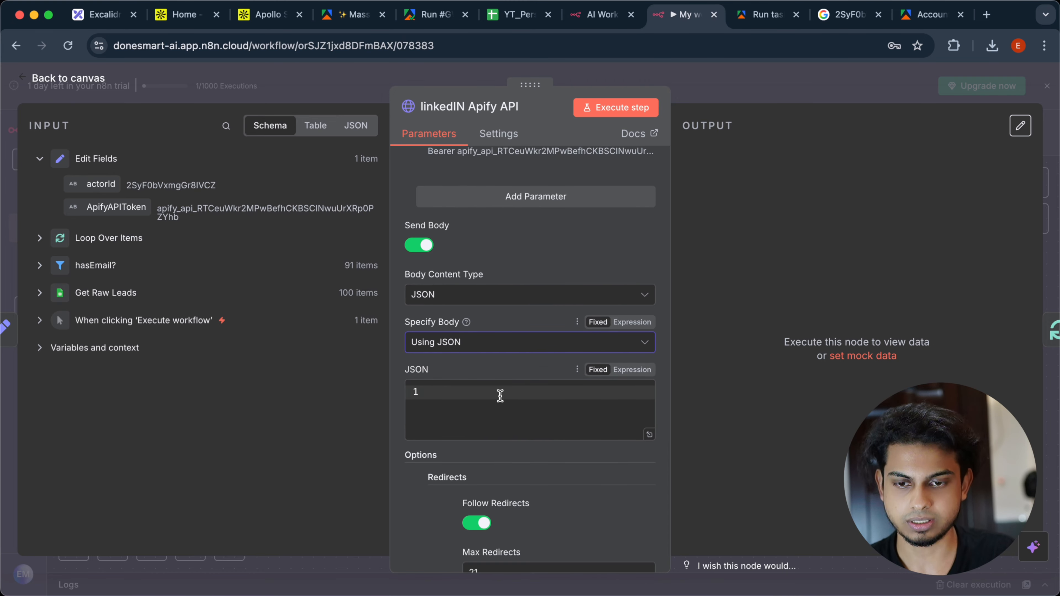
Step: Make the JSON request body an expression and open it in the full expression editor with the Loop Over Items fields expanded
{"action": "left_click", "coordinate": [633, 370]}
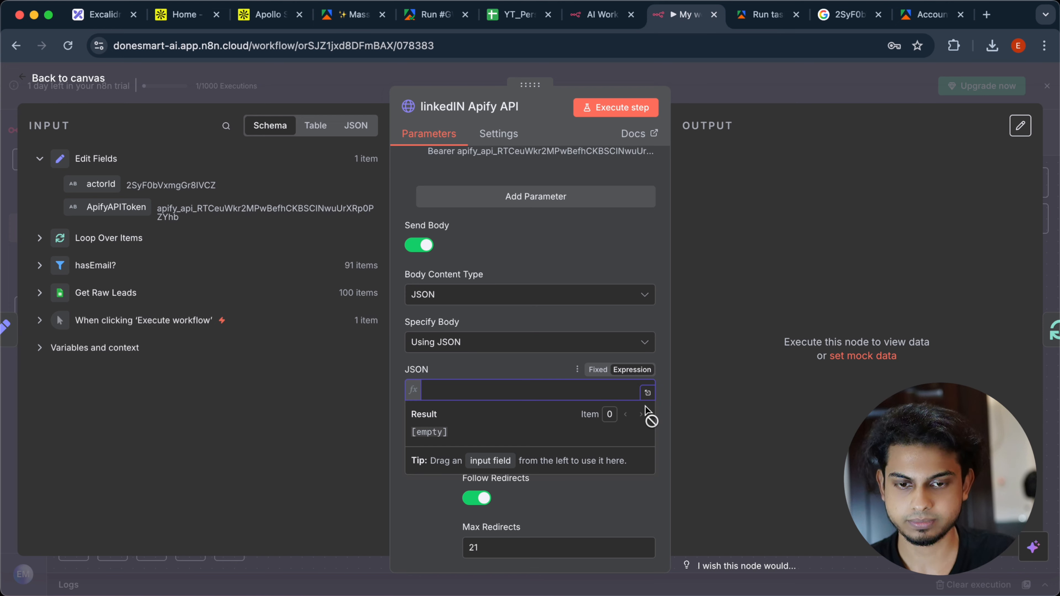
{"action": "left_click", "coordinate": [647, 393]}
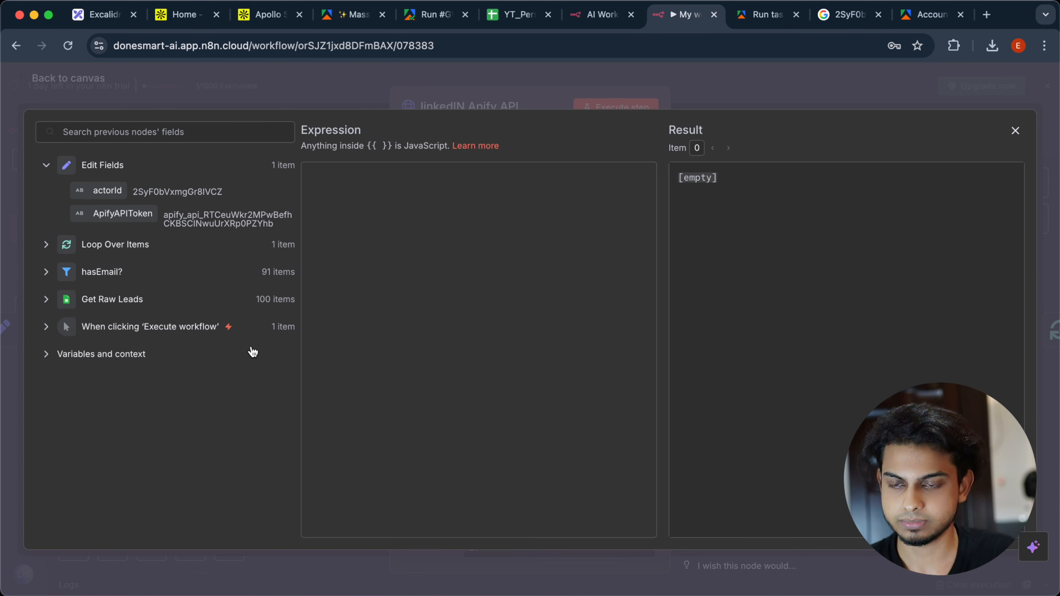
{"action": "left_click", "coordinate": [46, 245]}
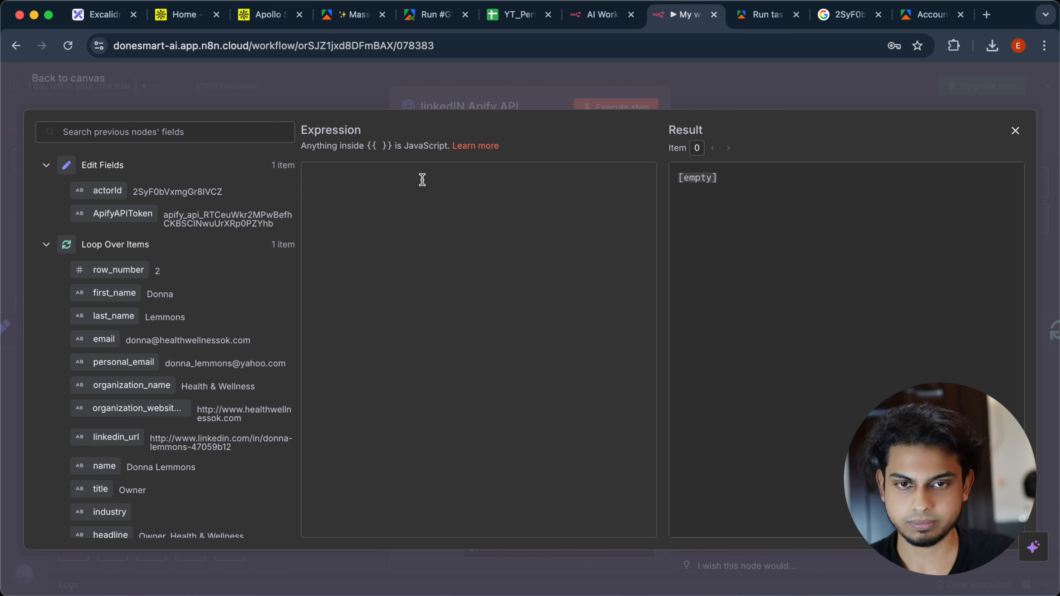
Step: Copy the LinkedIn profile scraper's JSON input with profileUrls from the Apify console and paste it into n8n's JSON body expression
{"action": "left_click", "coordinate": [353, 14]}
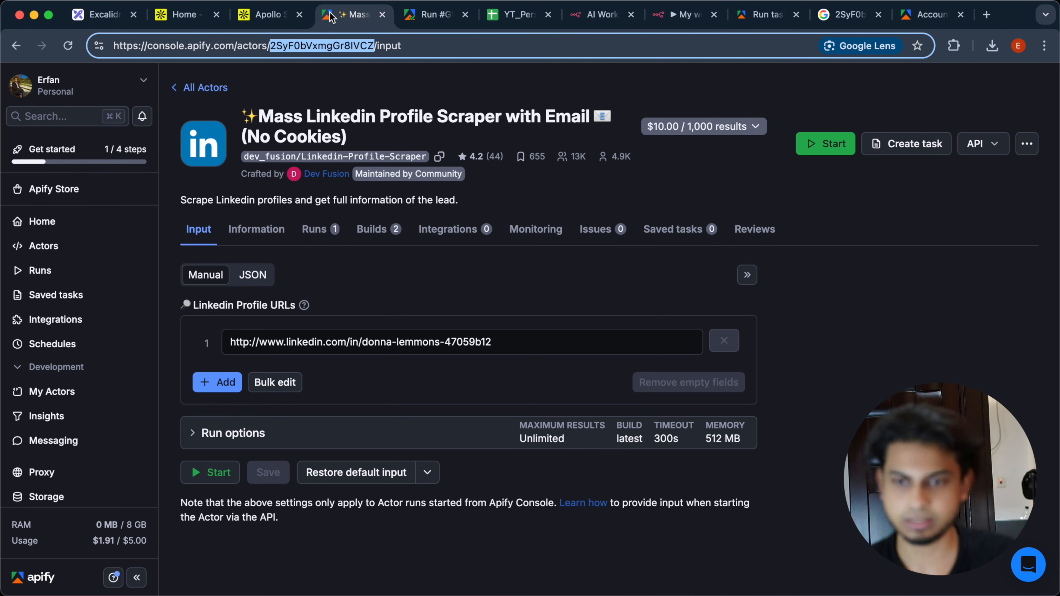
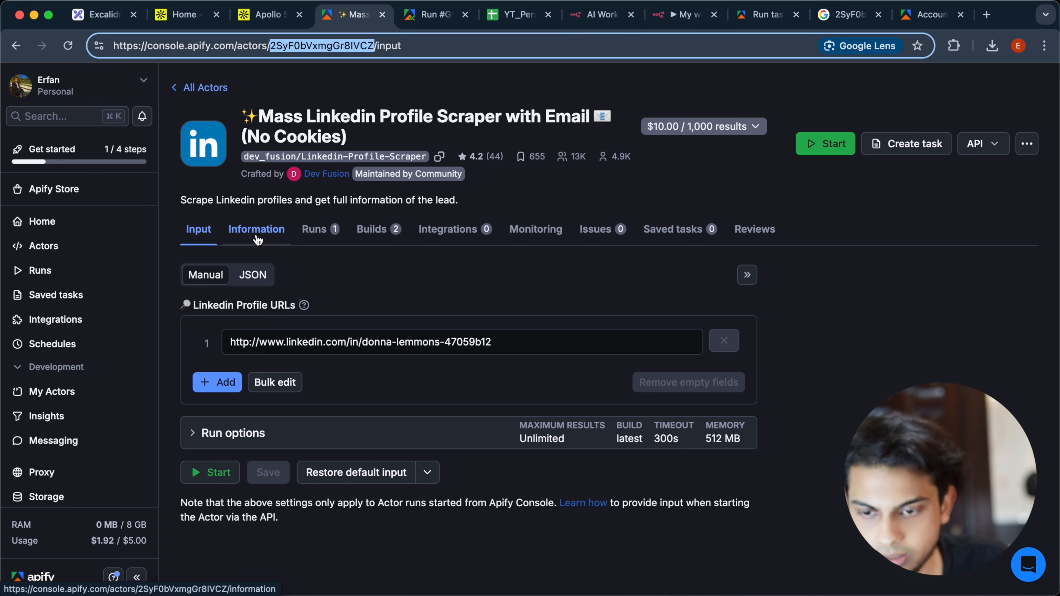
{"action": "left_click", "coordinate": [252, 274]}
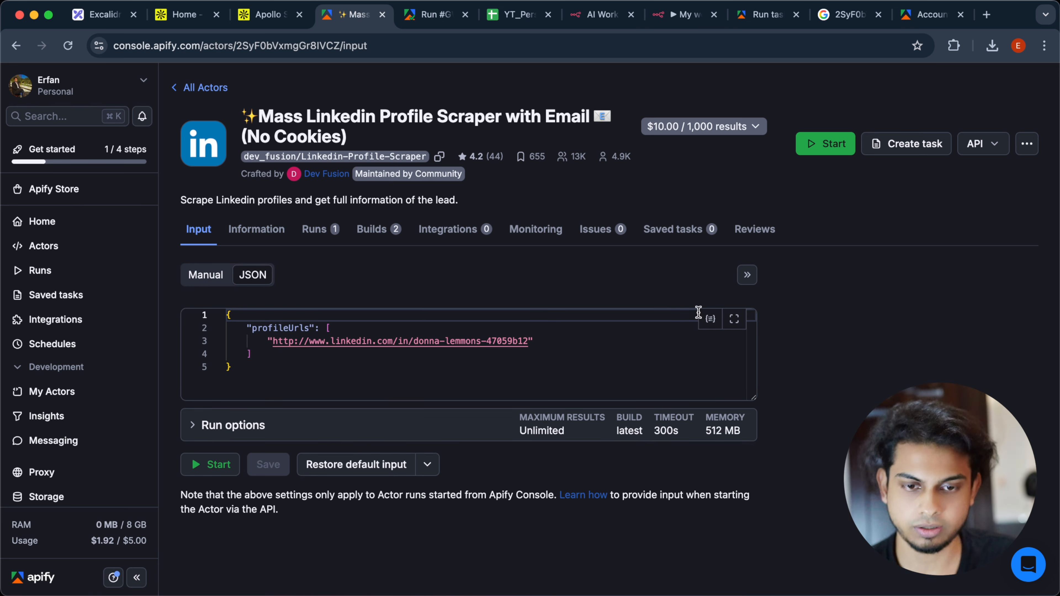
{"action": "key", "text": "super+a"}
{"action": "key", "text": "super+c"}
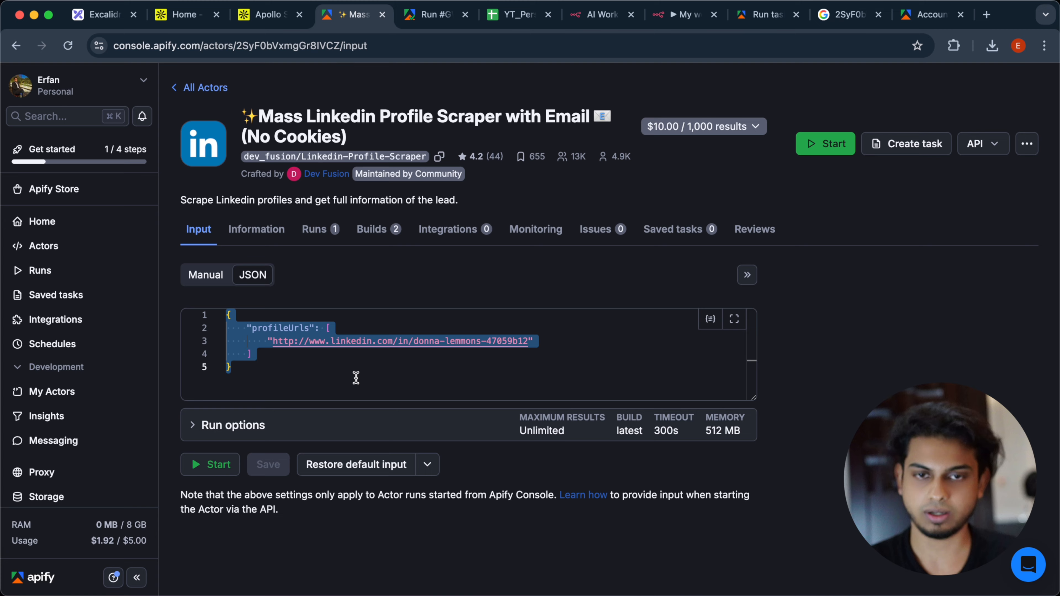
{"action": "left_click", "coordinate": [694, 19]}
{"action": "left_click", "coordinate": [475, 289]}
{"action": "key", "text": "super+v"}
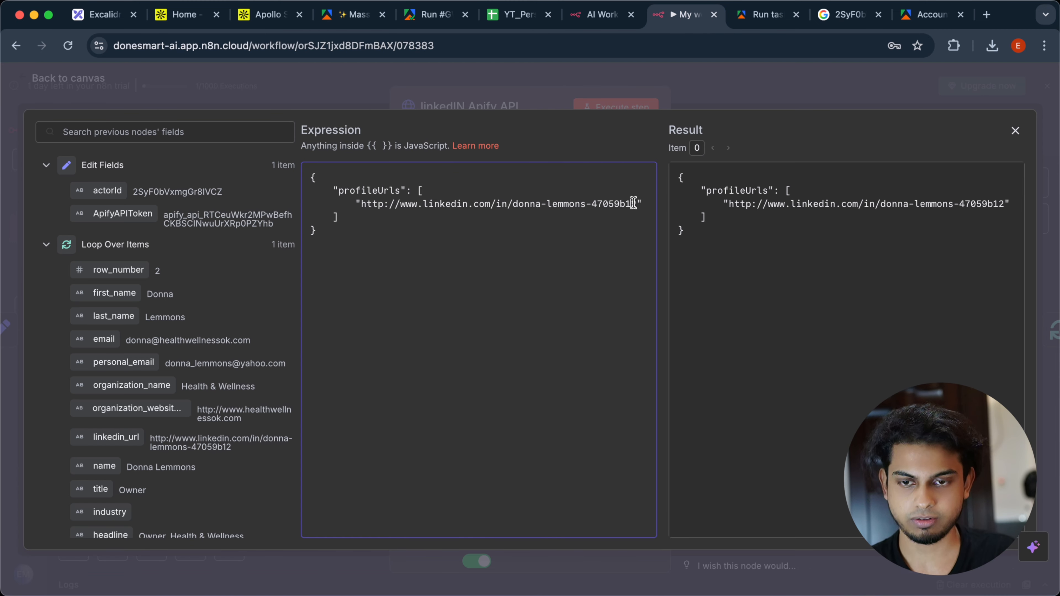
Step: Replace the sample profile URL inside profileUrls with {{ $('Loop Over Items').item.json.linkedin_url }} and close the expression editor
{"action": "left_click_drag", "start_coordinate": [633, 203], "coordinate": [372, 199]}
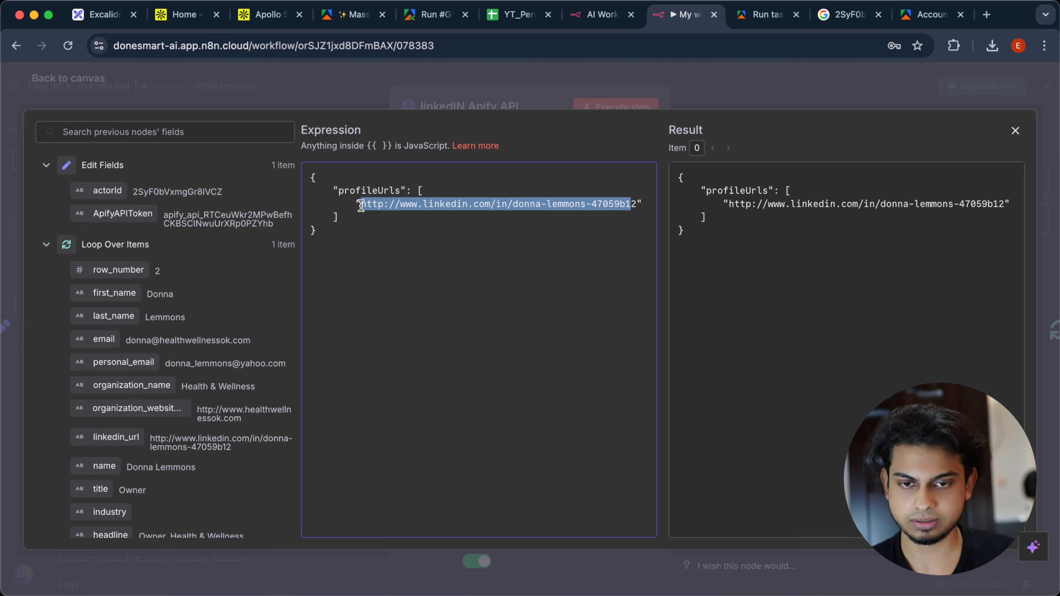
{"action": "key", "text": "BackSpace"}
{"action": "key", "text": "BackSpace"}
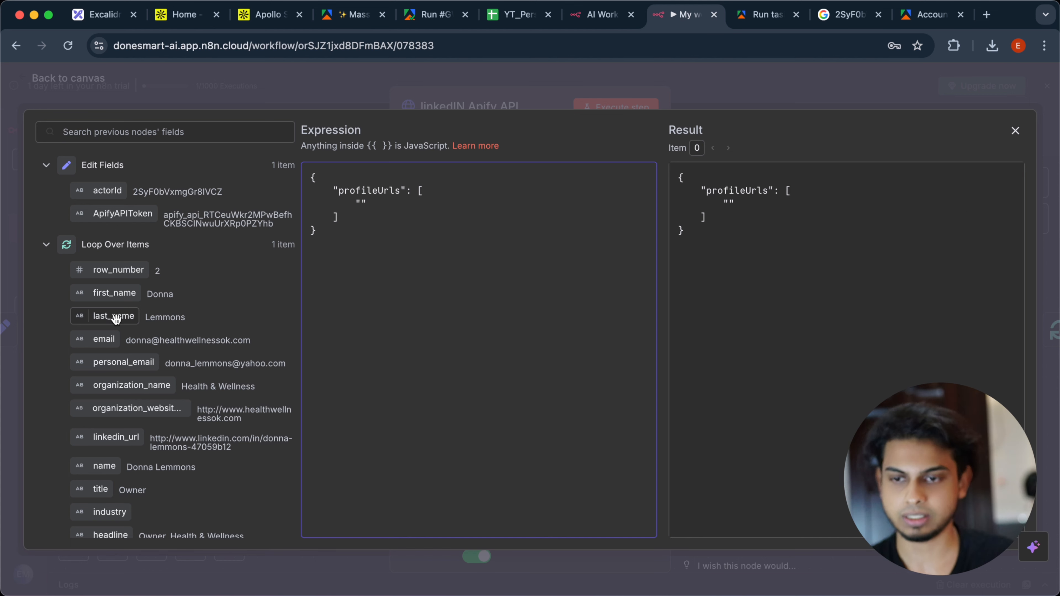
{"action": "scroll", "coordinate": [115, 312], "scroll_direction": "down", "scroll_amount": 1}
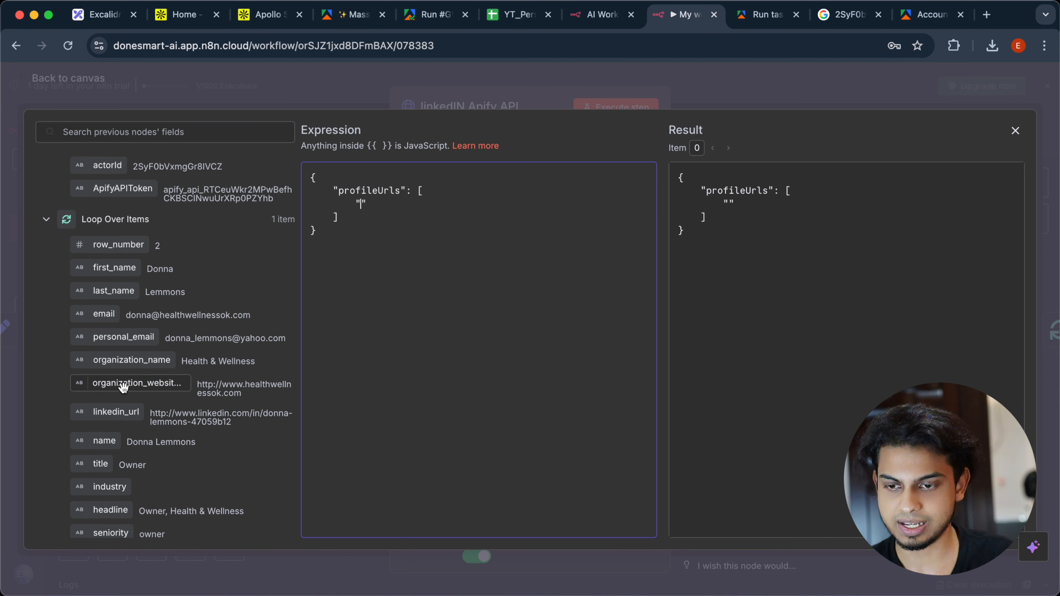
{"action": "scroll", "coordinate": [124, 387], "scroll_direction": "down", "scroll_amount": 1}
{"action": "left_click_drag", "start_coordinate": [119, 386], "coordinate": [361, 205]}
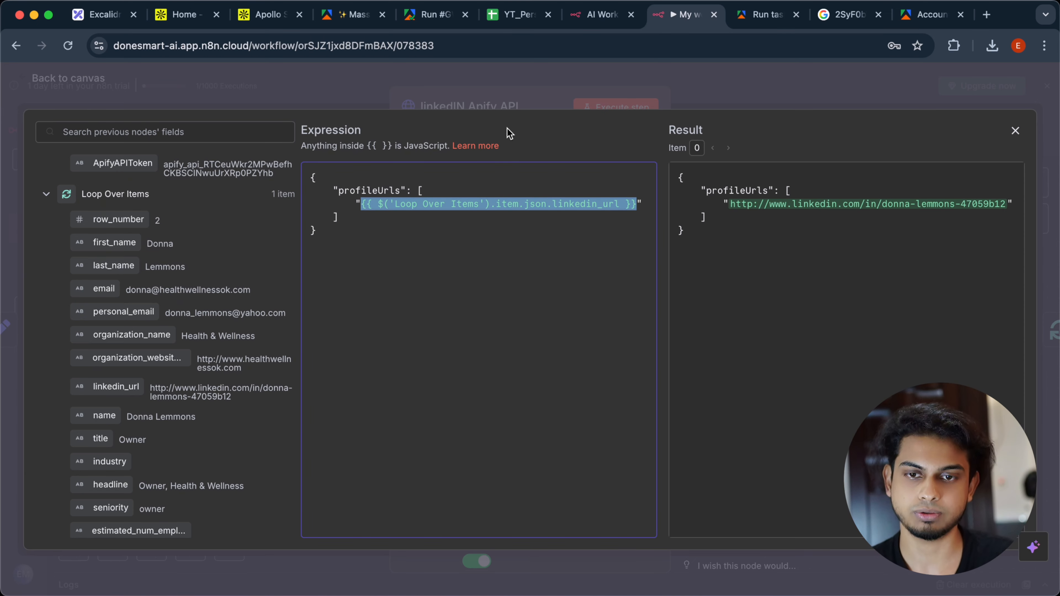
{"action": "left_click", "coordinate": [506, 103]}
Step: Look over the linkedIN Apify API node's parameters and execute the node
{"action": "scroll", "coordinate": [547, 235], "scroll_direction": "up", "scroll_amount": 10}
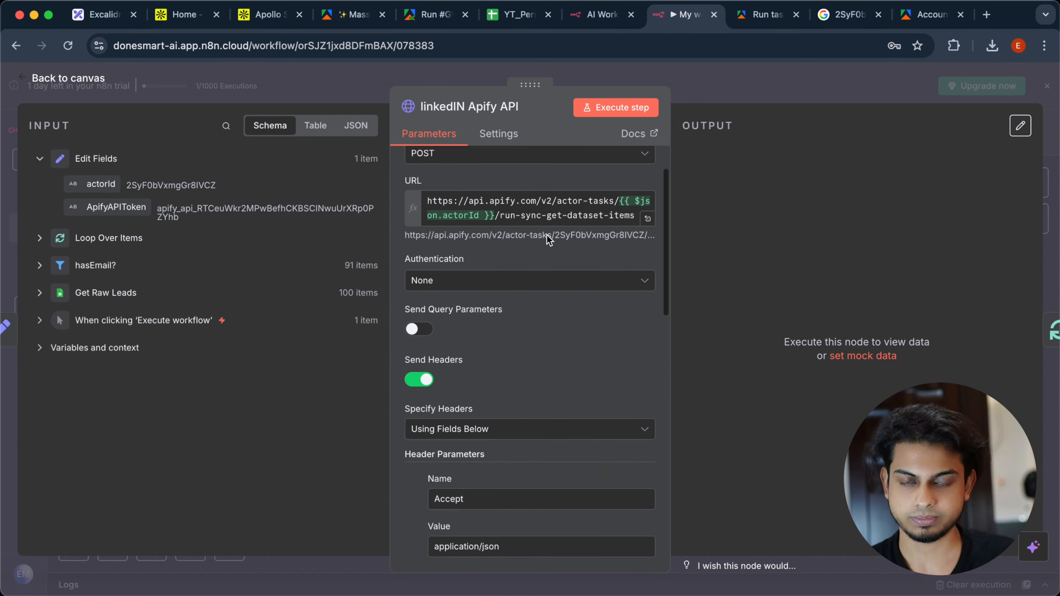
{"action": "scroll", "coordinate": [547, 235], "scroll_direction": "down", "scroll_amount": 3}
{"action": "scroll", "coordinate": [547, 235], "scroll_direction": "down", "scroll_amount": 10}
{"action": "scroll", "coordinate": [547, 235], "scroll_direction": "up", "scroll_amount": 15}
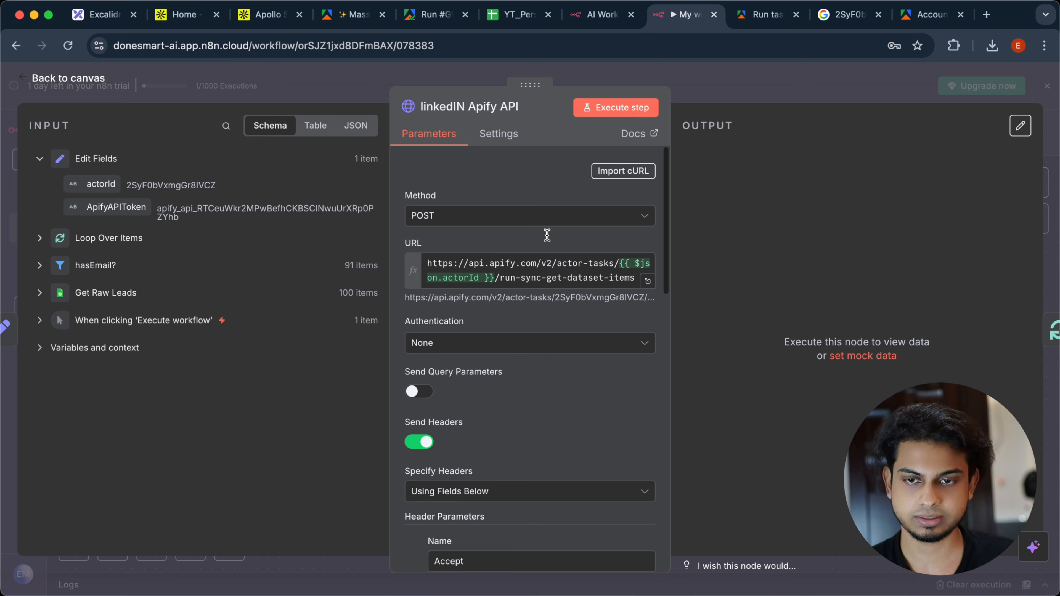
{"action": "left_click", "coordinate": [651, 77]}
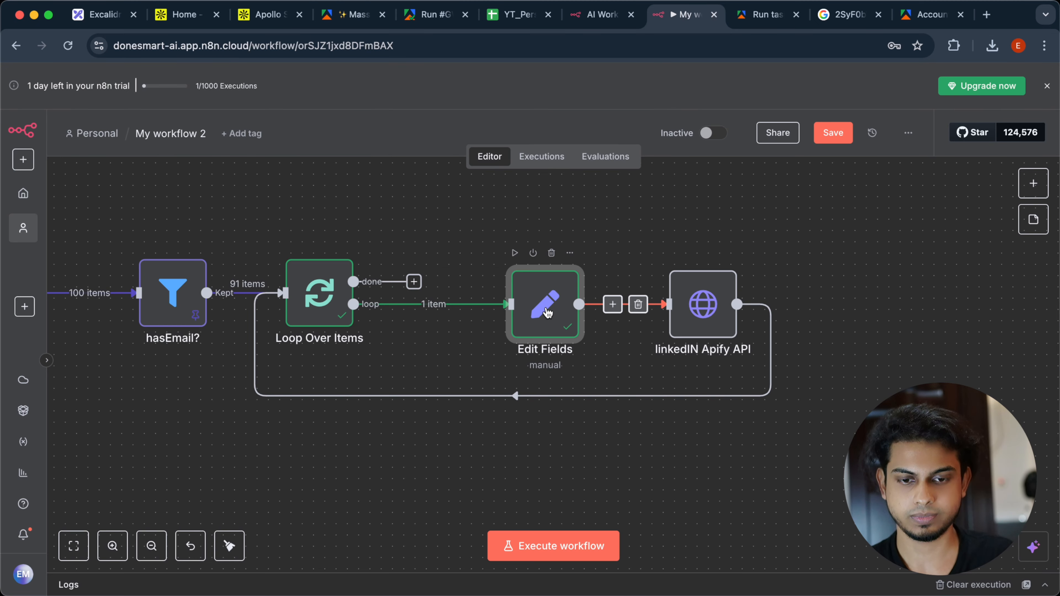
{"action": "key", "text": "p"}
{"action": "double_click", "coordinate": [683, 311]}
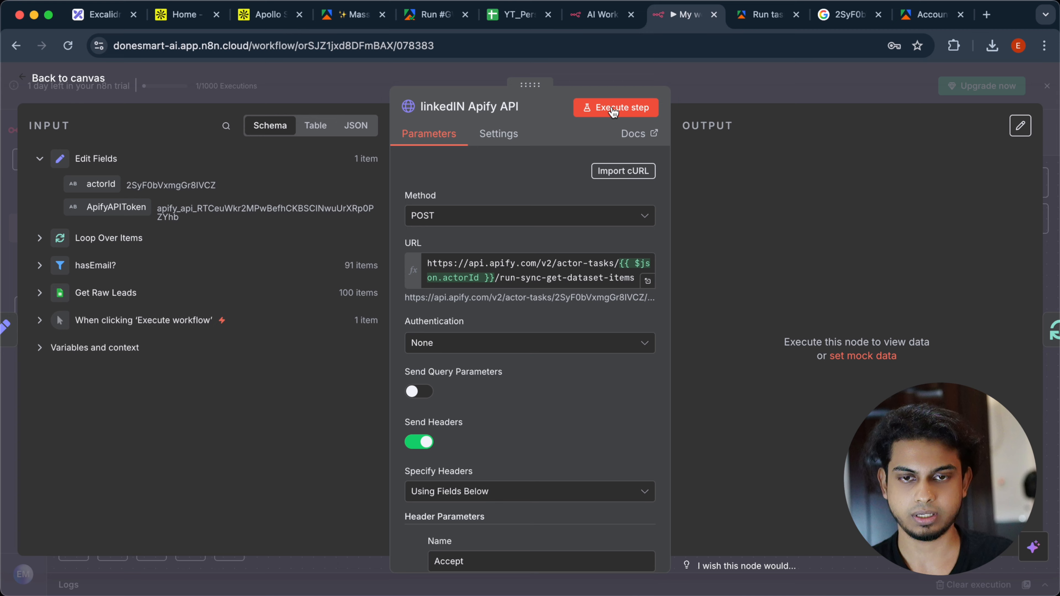
{"action": "left_click", "coordinate": [618, 107]}
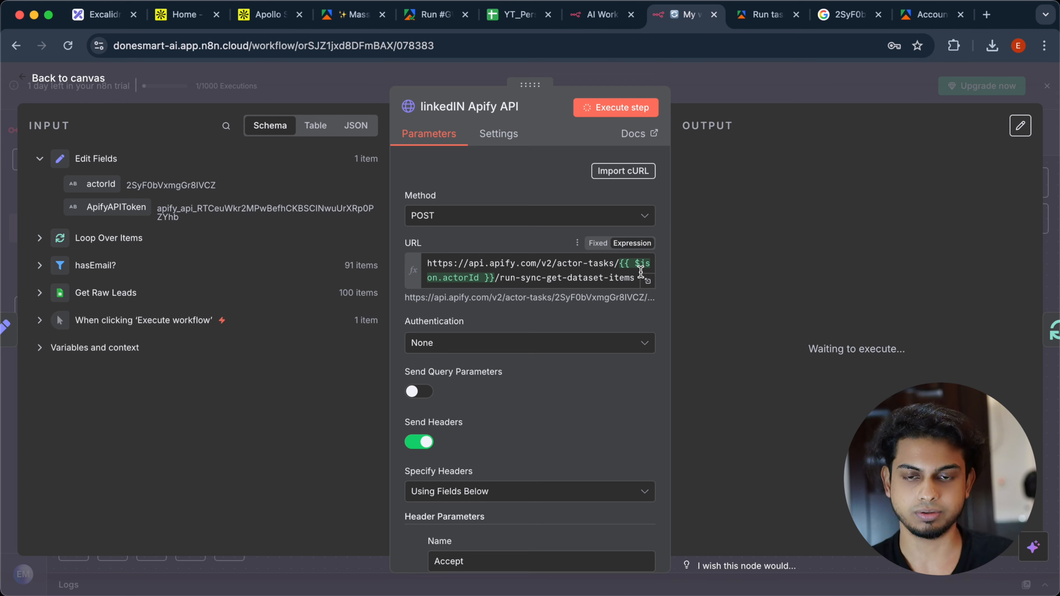
Step: Recheck the headers, JSON body and URL of the linkedIN Apify API node against its execution output
{"action": "scroll", "coordinate": [640, 272], "scroll_direction": "down", "scroll_amount": 10}
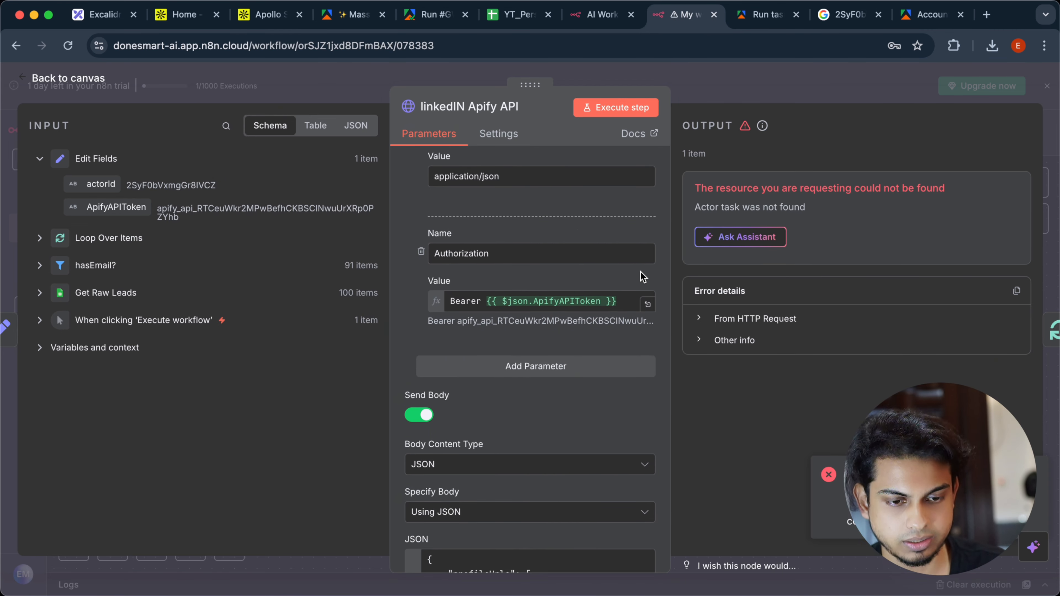
{"action": "scroll", "coordinate": [640, 272], "scroll_direction": "down", "scroll_amount": 10}
{"action": "scroll", "coordinate": [641, 272], "scroll_direction": "up", "scroll_amount": 5}
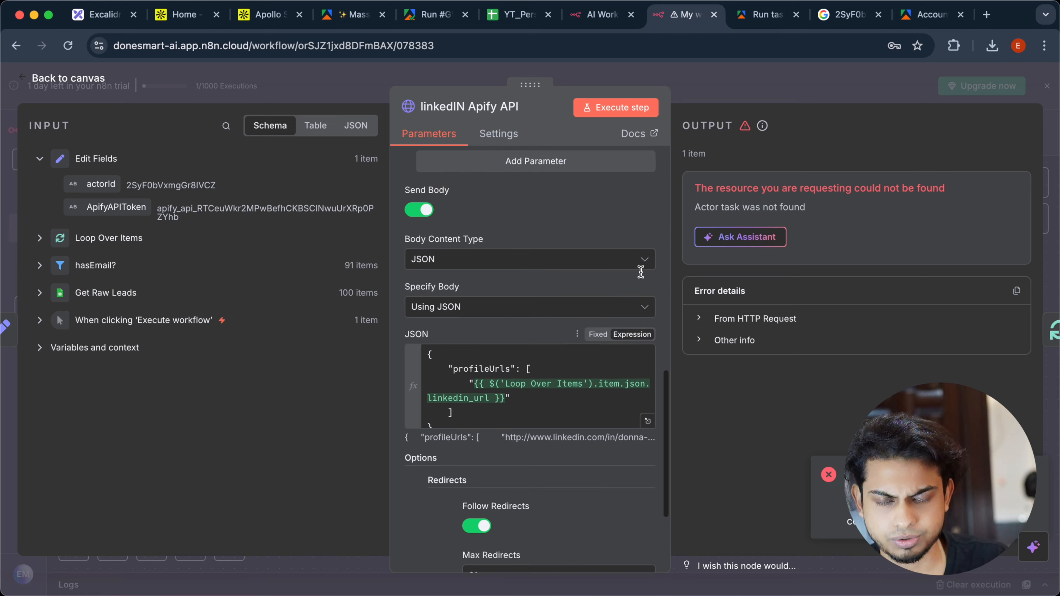
{"action": "scroll", "coordinate": [640, 271], "scroll_direction": "up", "scroll_amount": 10}
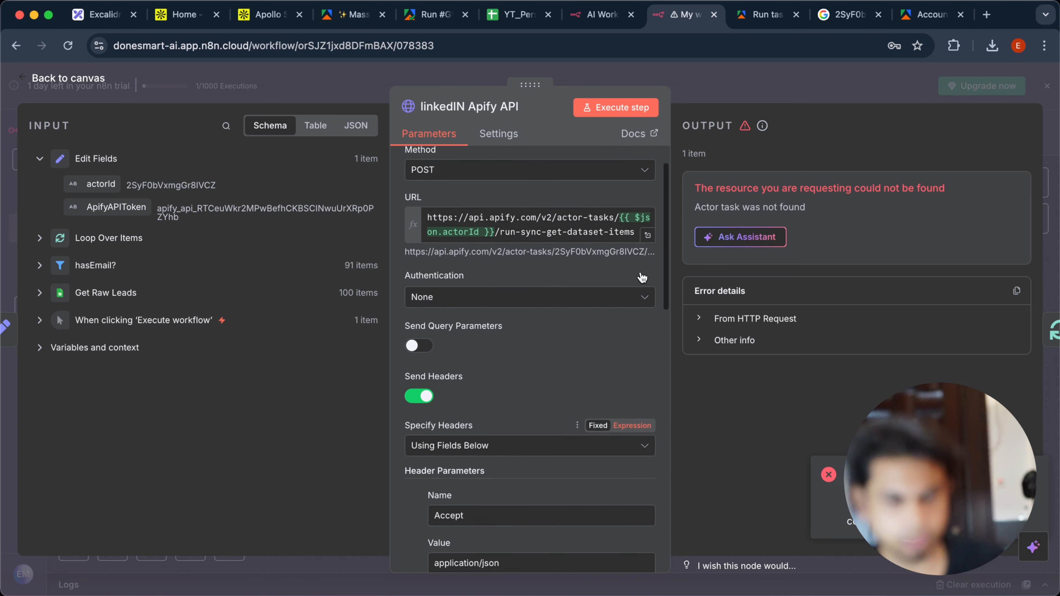
{"action": "scroll", "coordinate": [643, 276], "scroll_direction": "up", "scroll_amount": 3}
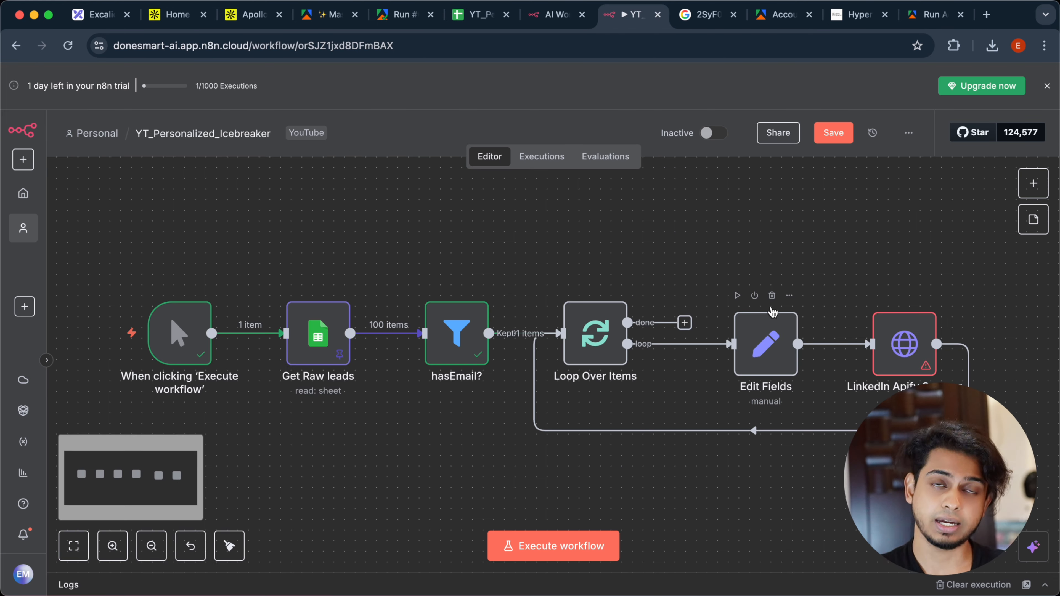
Step: Open the LinkedIn Apify Scraper node in the YT_Personalized_Icebreaker workflow
{"action": "scroll", "coordinate": [773, 312], "scroll_direction": "down", "scroll_amount": 3}
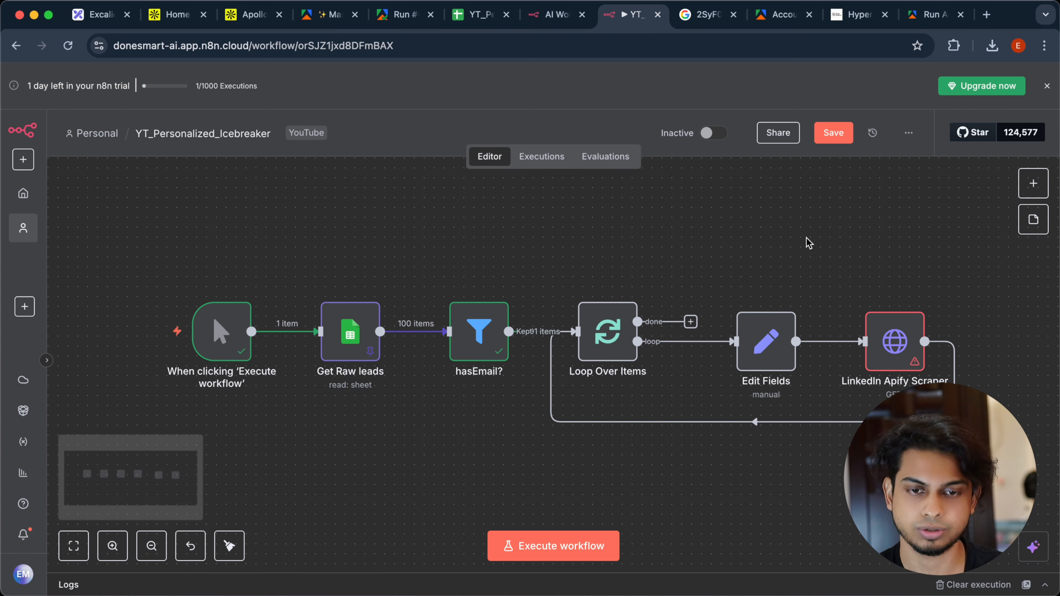
{"action": "scroll", "coordinate": [831, 265], "scroll_direction": "down", "scroll_amount": 1}
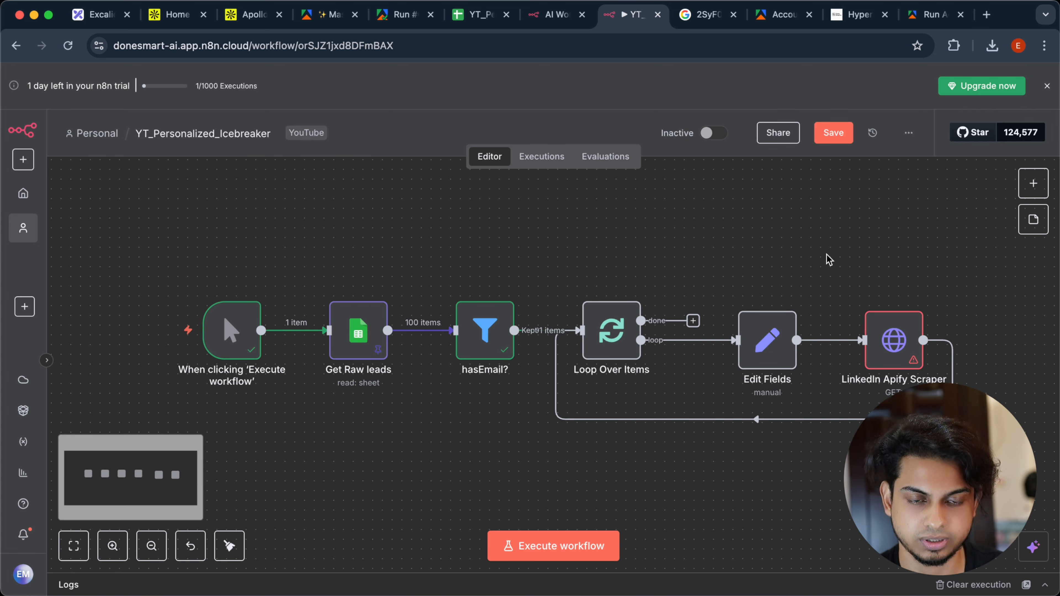
{"action": "scroll", "coordinate": [893, 346], "scroll_direction": "down", "scroll_amount": 1}
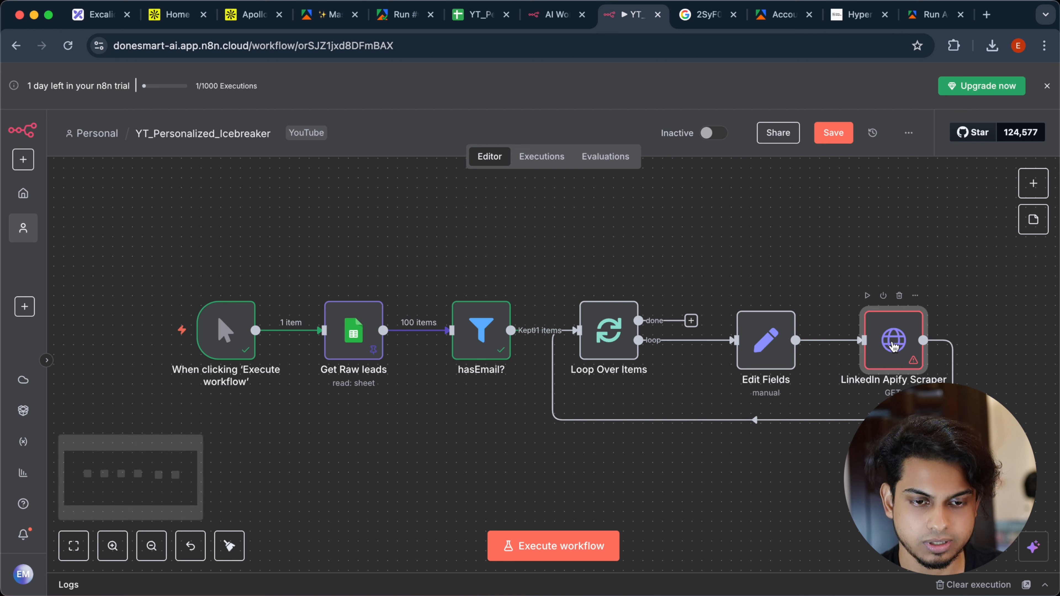
{"action": "double_click", "coordinate": [893, 346]}
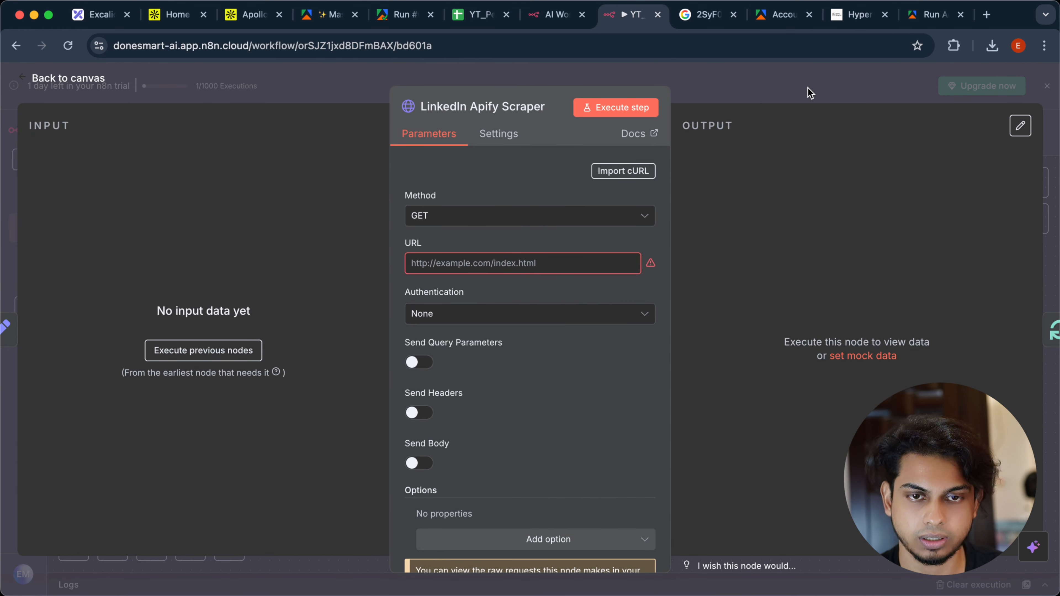
Step: Switch to the Apify API docs and examine the Actor runs endpoints, including Run Actor synchronously with input and return output
{"action": "left_click", "coordinate": [912, 26]}
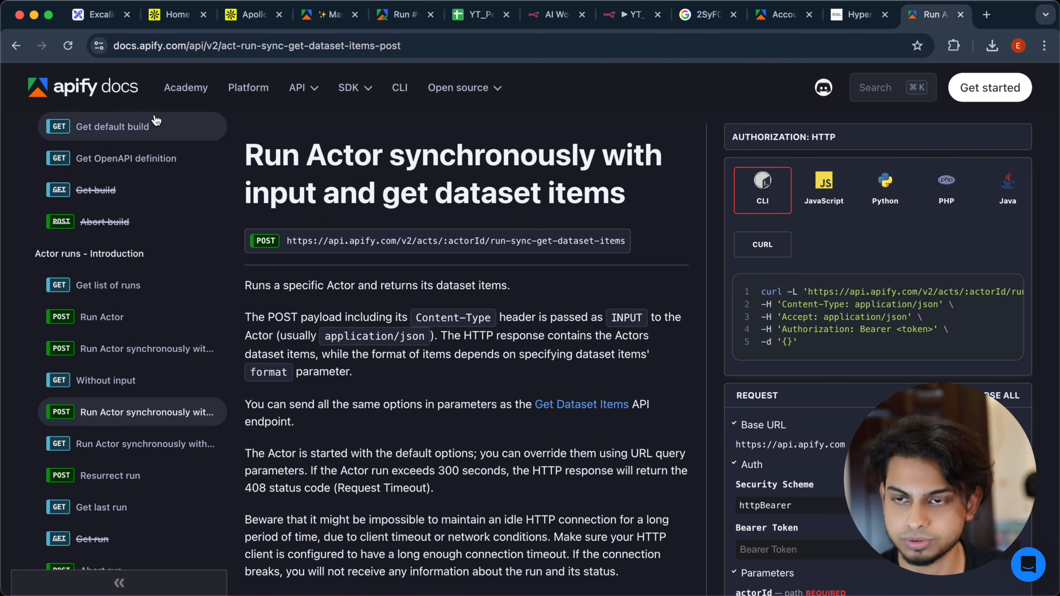
{"action": "scroll", "coordinate": [146, 264], "scroll_direction": "down", "scroll_amount": 4}
{"action": "scroll", "coordinate": [142, 250], "scroll_direction": "up", "scroll_amount": 13}
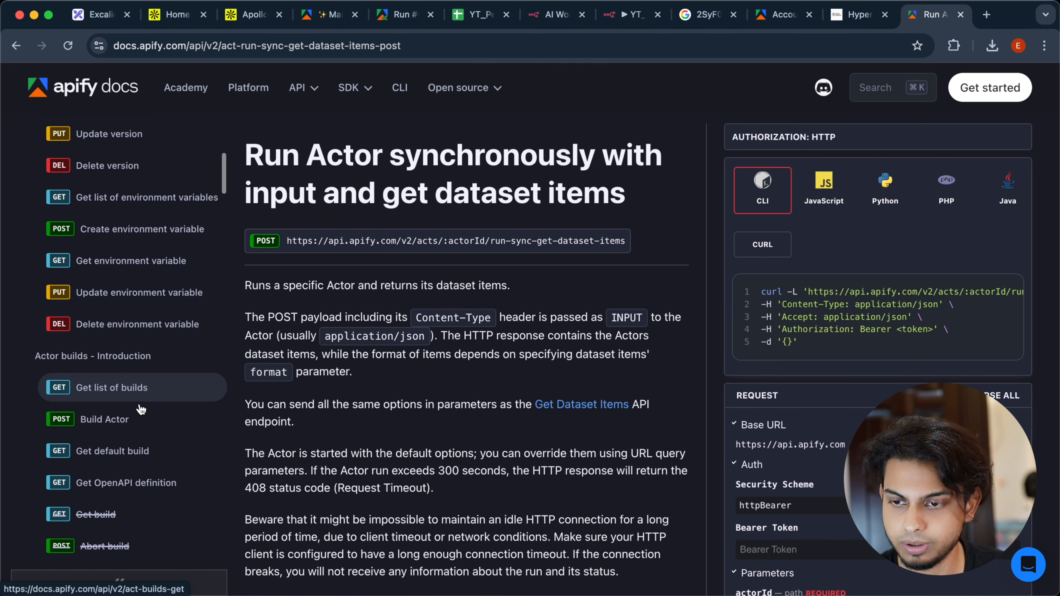
{"action": "scroll", "coordinate": [141, 402], "scroll_direction": "down", "scroll_amount": 13}
{"action": "scroll", "coordinate": [139, 409], "scroll_direction": "up", "scroll_amount": 3}
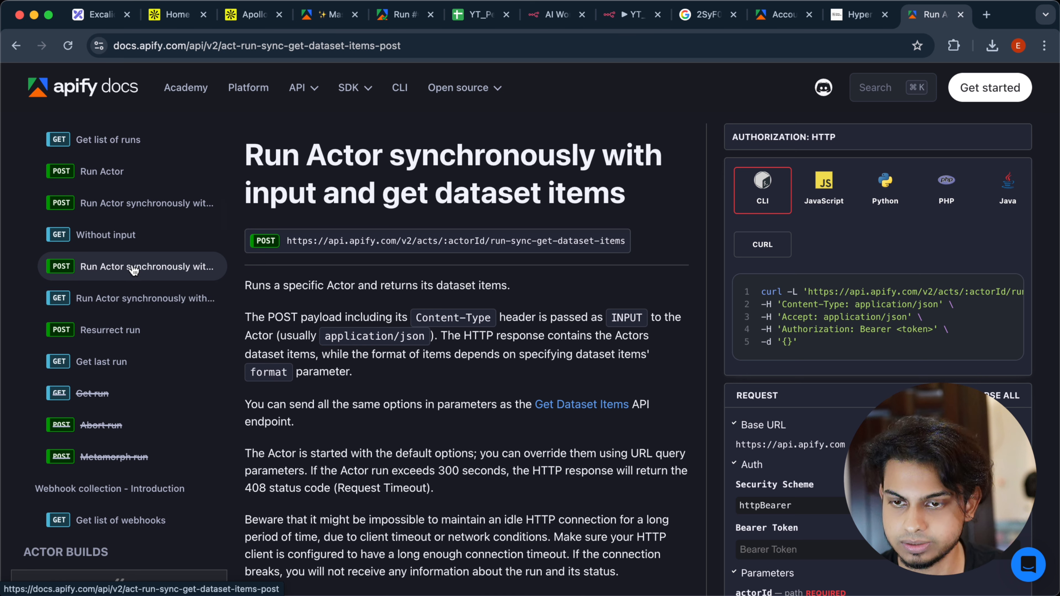
{"action": "scroll", "coordinate": [134, 230], "scroll_direction": "up", "scroll_amount": 3}
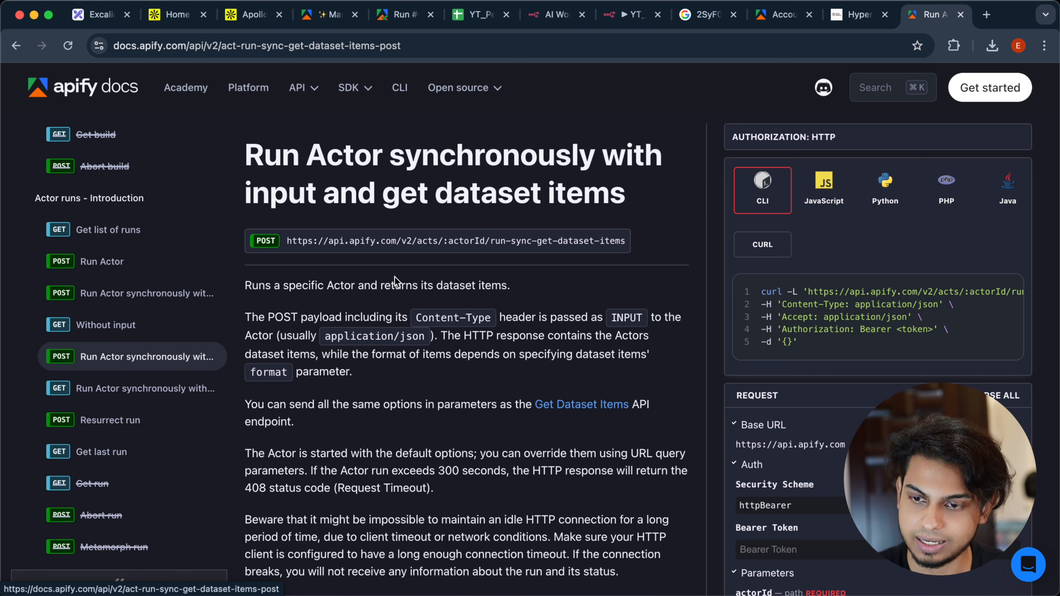
{"action": "left_click", "coordinate": [170, 303]}
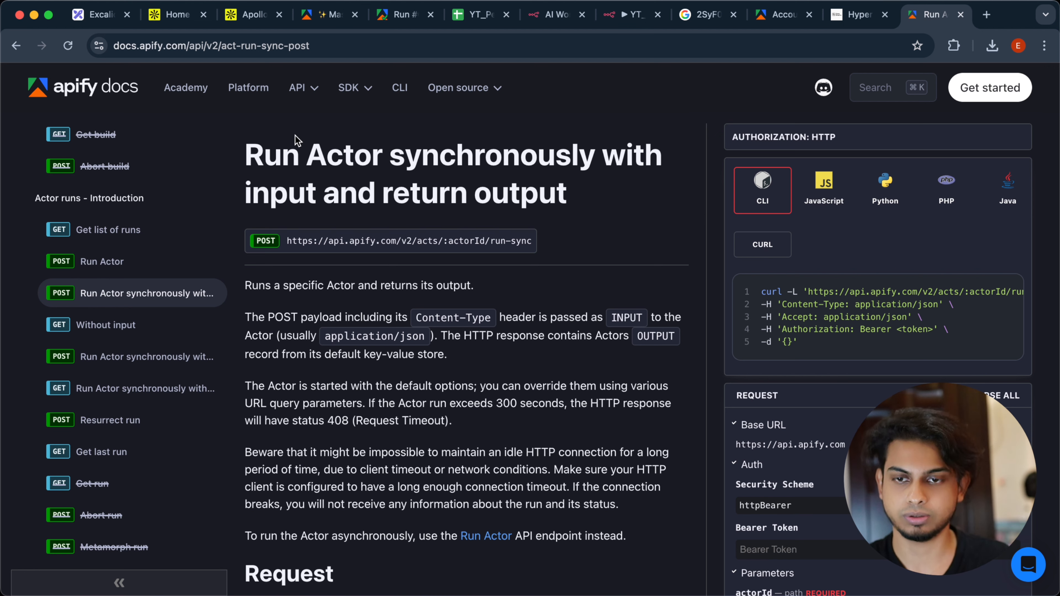
{"action": "left_click_drag", "start_coordinate": [247, 146], "coordinate": [483, 163]}
{"action": "left_click", "coordinate": [363, 157]}
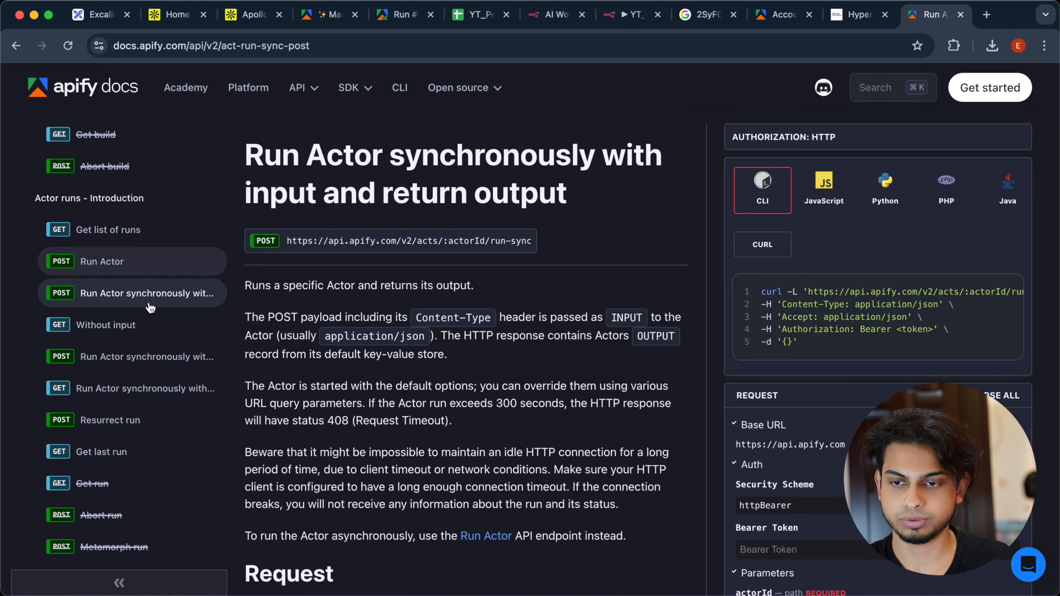
Step: Open the POST endpoint Run Actor synchronously with input and get dataset items and copy its cURL command
{"action": "left_click", "coordinate": [113, 360]}
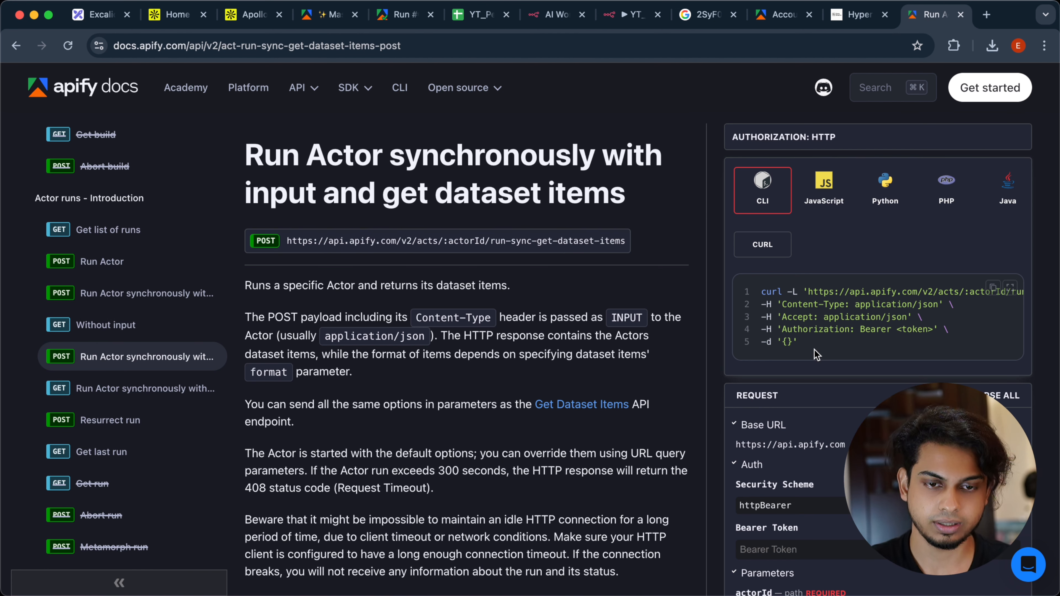
{"action": "left_click_drag", "start_coordinate": [758, 338], "coordinate": [731, 294]}
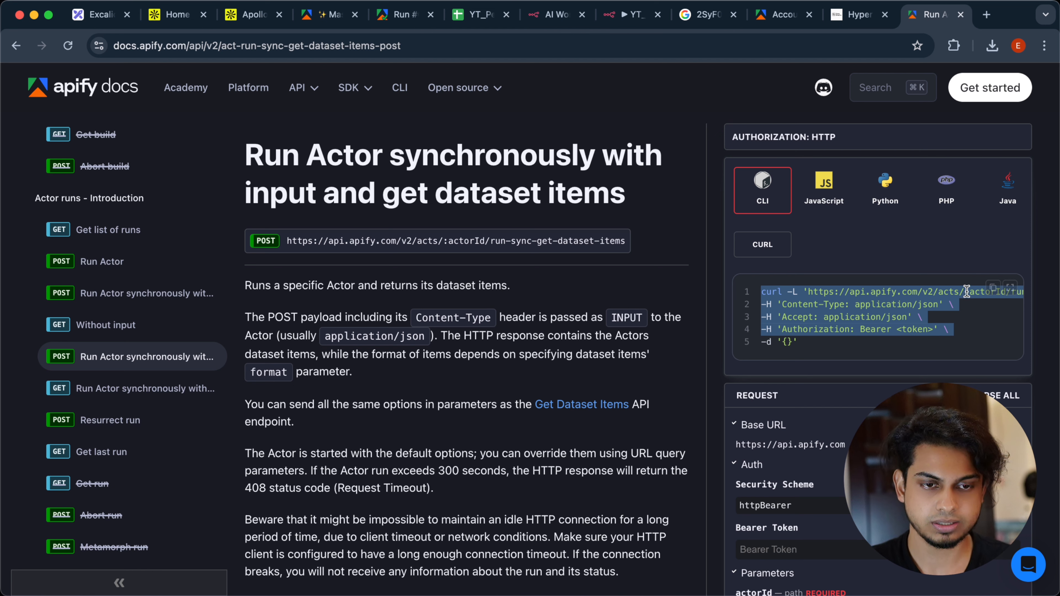
{"action": "key", "text": "super+a"}
{"action": "left_click", "coordinate": [890, 338]}
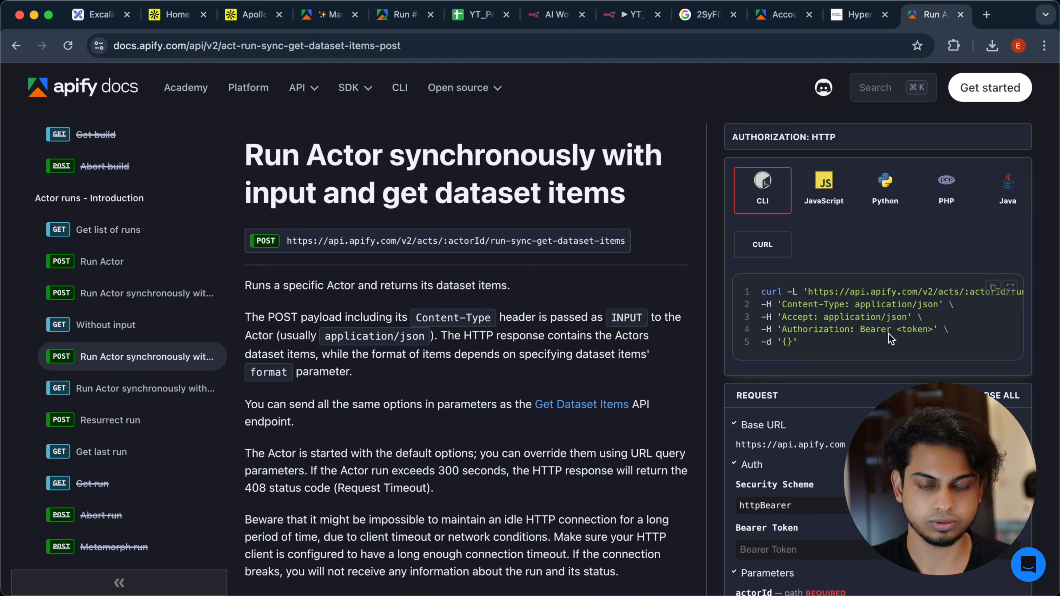
{"action": "left_click", "coordinate": [997, 286]}
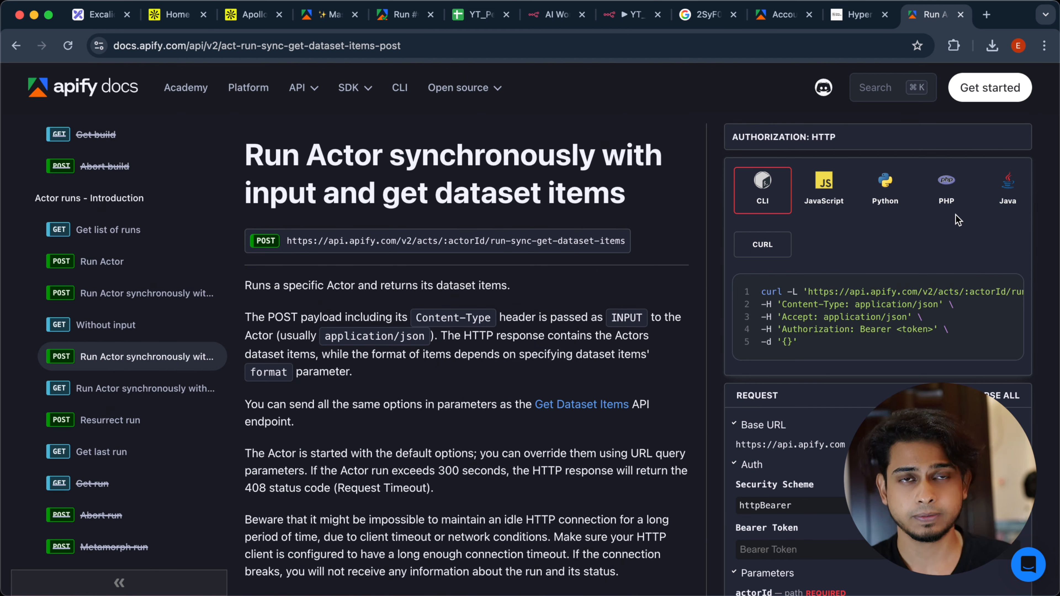
Step: Return to the n8n workflow and import the copied cURL command into the LinkedIn Apify Scraper node
{"action": "left_click", "coordinate": [624, 16]}
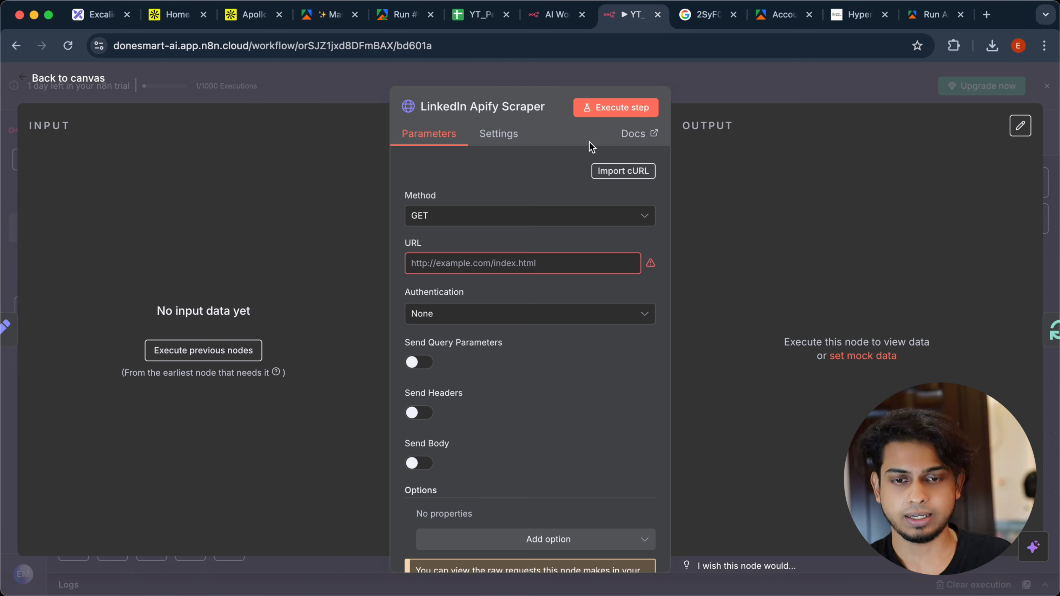
{"action": "left_click", "coordinate": [637, 176]}
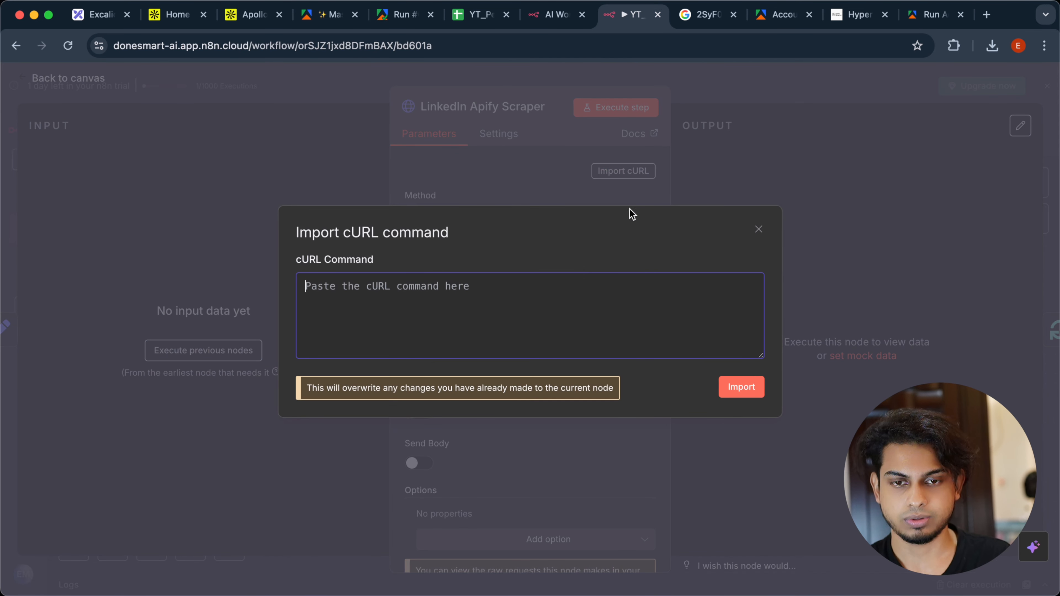
{"action": "key", "text": "super+v"}
{"action": "left_click", "coordinate": [753, 386]}
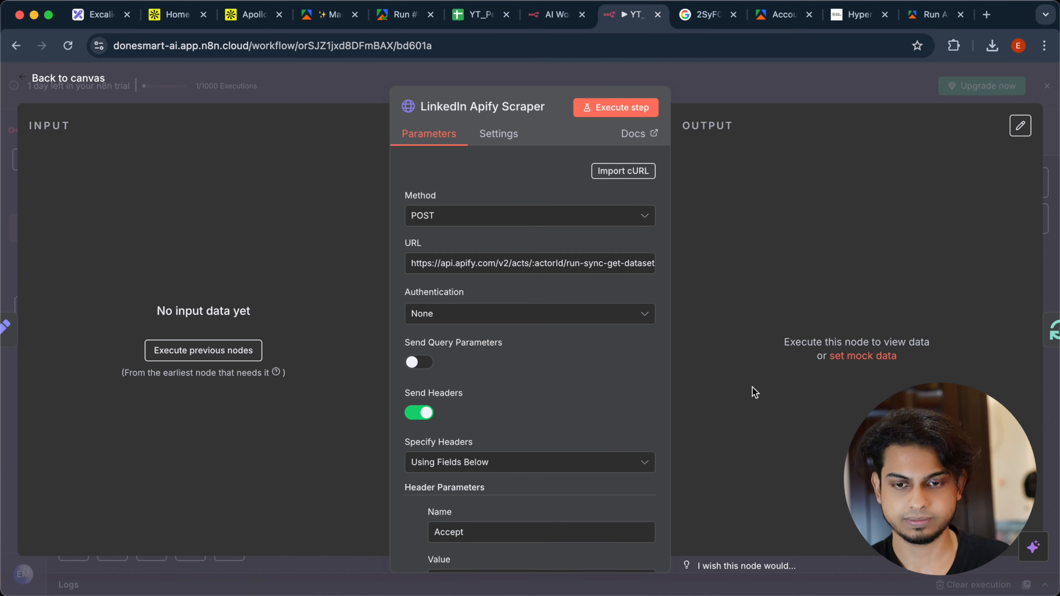
{"action": "key", "text": "Escape"}
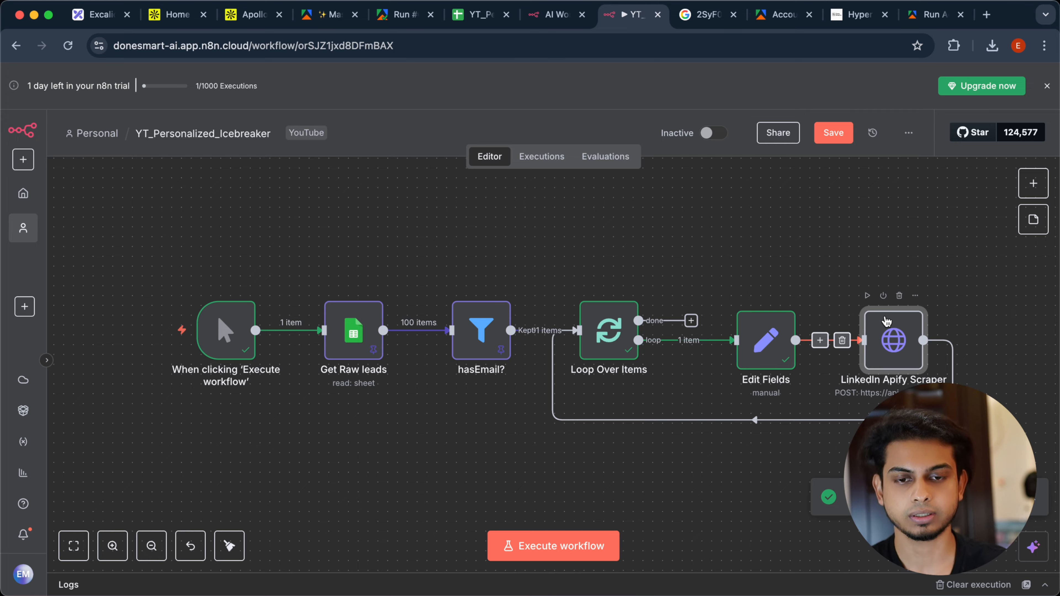
Step: Make the LinkedIn Apify Scraper node's URL an expression and replace :actorId with the Edit Fields value {{ $json.actorID }}
{"action": "double_click", "coordinate": [885, 330]}
{"action": "left_click", "coordinate": [649, 267]}
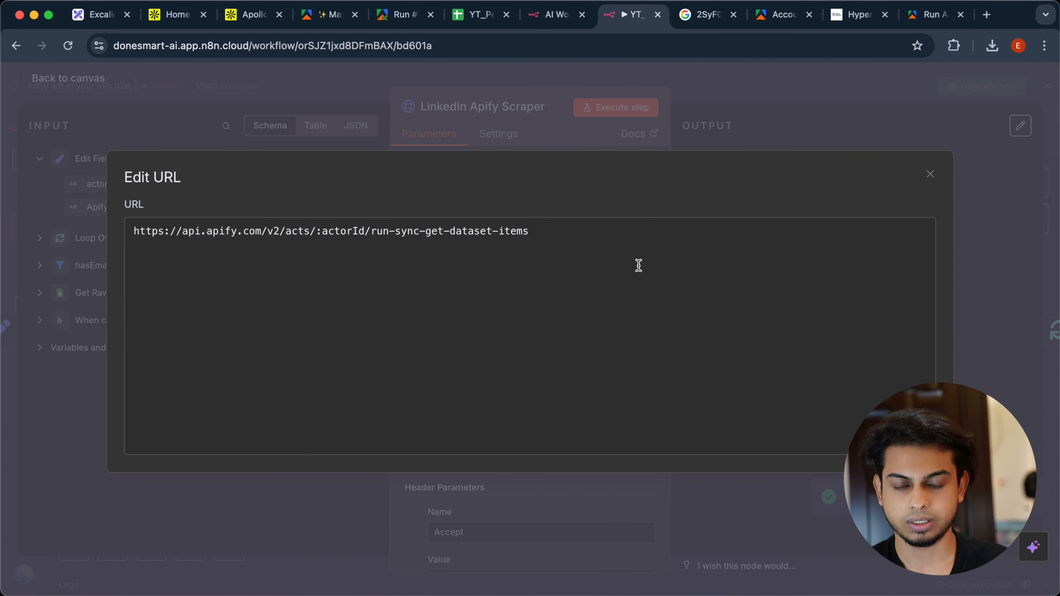
{"action": "left_click", "coordinate": [552, 139]}
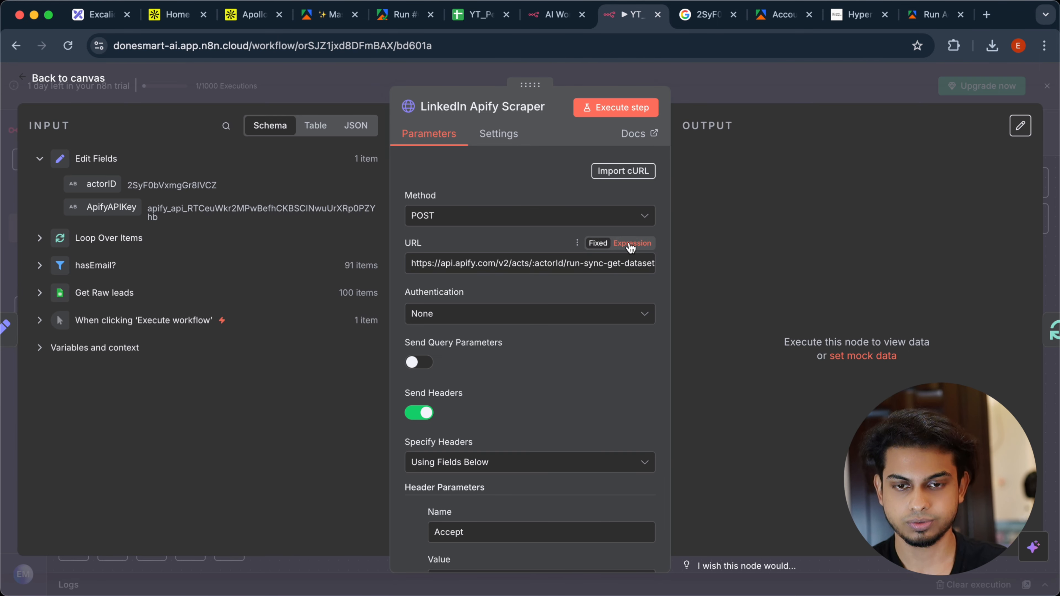
{"action": "left_click", "coordinate": [623, 274]}
{"action": "left_click", "coordinate": [648, 280]}
{"action": "left_click_drag", "start_coordinate": [524, 178], "coordinate": [485, 176]}
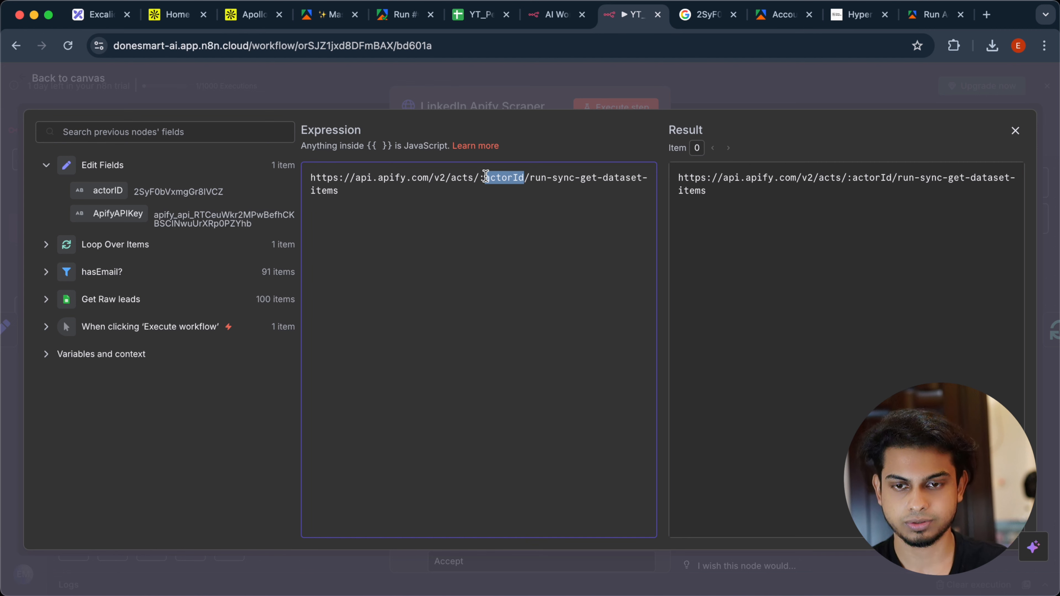
{"action": "key", "text": "BackSpace"}
{"action": "key", "text": "BackSpace"}
{"action": "left_click_drag", "start_coordinate": [171, 230], "coordinate": [479, 179]}
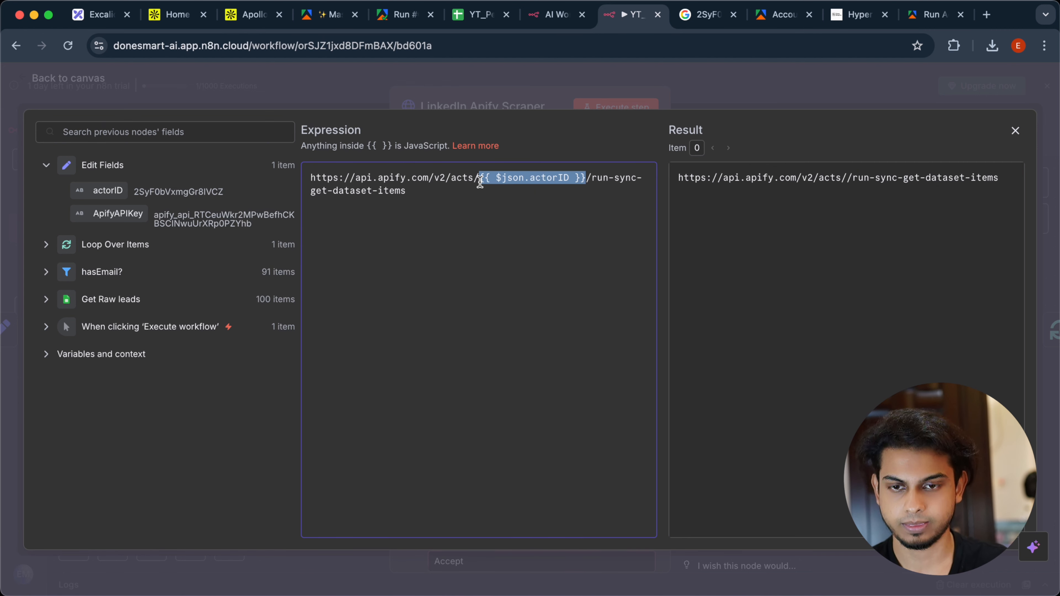
{"action": "left_click", "coordinate": [481, 99]}
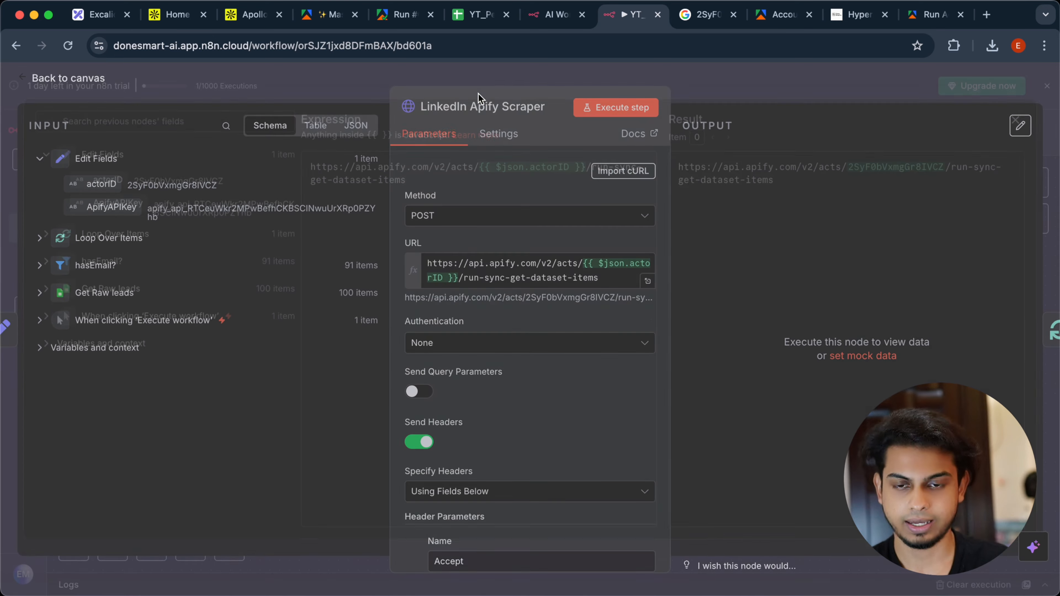
Step: Set the Authorization header value to the expression Bearer {{ $json.ApifyAPIKey }} using the Edit Fields data
{"action": "scroll", "coordinate": [504, 320], "scroll_direction": "down", "scroll_amount": 4}
{"action": "scroll", "coordinate": [501, 418], "scroll_direction": "down", "scroll_amount": 3}
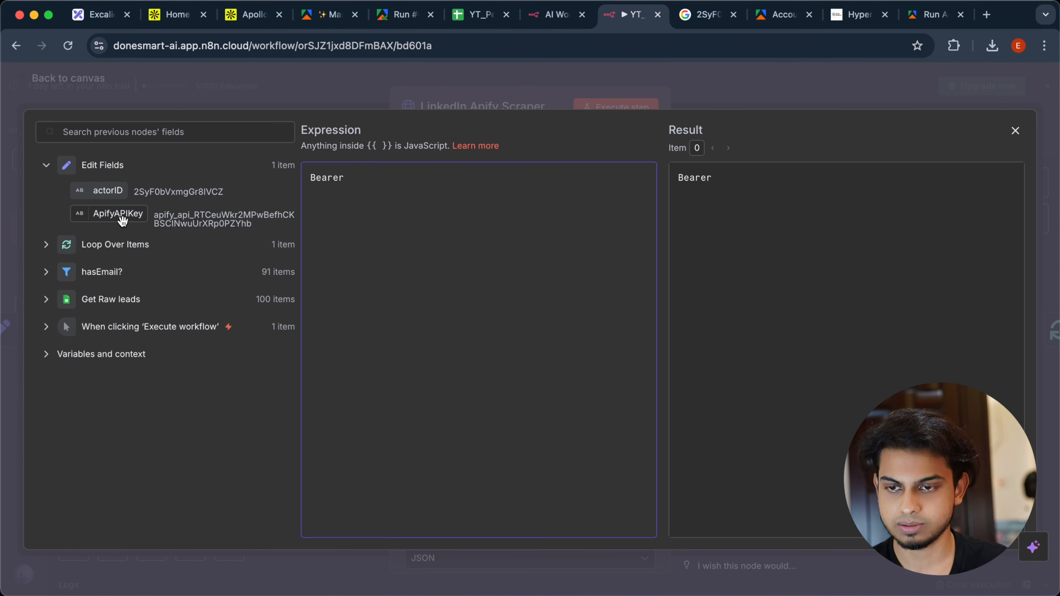
{"action": "left_click_drag", "start_coordinate": [121, 218], "coordinate": [395, 180]}
{"action": "left_click", "coordinate": [470, 103]}
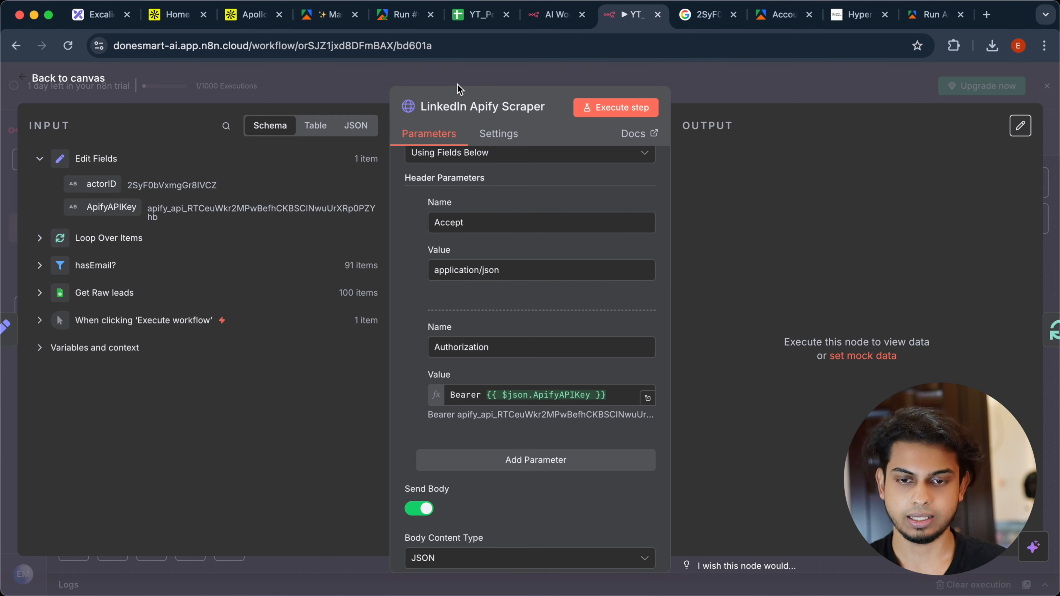
Step: Change how the request body is specified to Using JSON
{"action": "scroll", "coordinate": [504, 309], "scroll_direction": "down", "scroll_amount": 8}
{"action": "scroll", "coordinate": [507, 312], "scroll_direction": "up", "scroll_amount": 4}
{"action": "scroll", "coordinate": [507, 311], "scroll_direction": "up", "scroll_amount": 1}
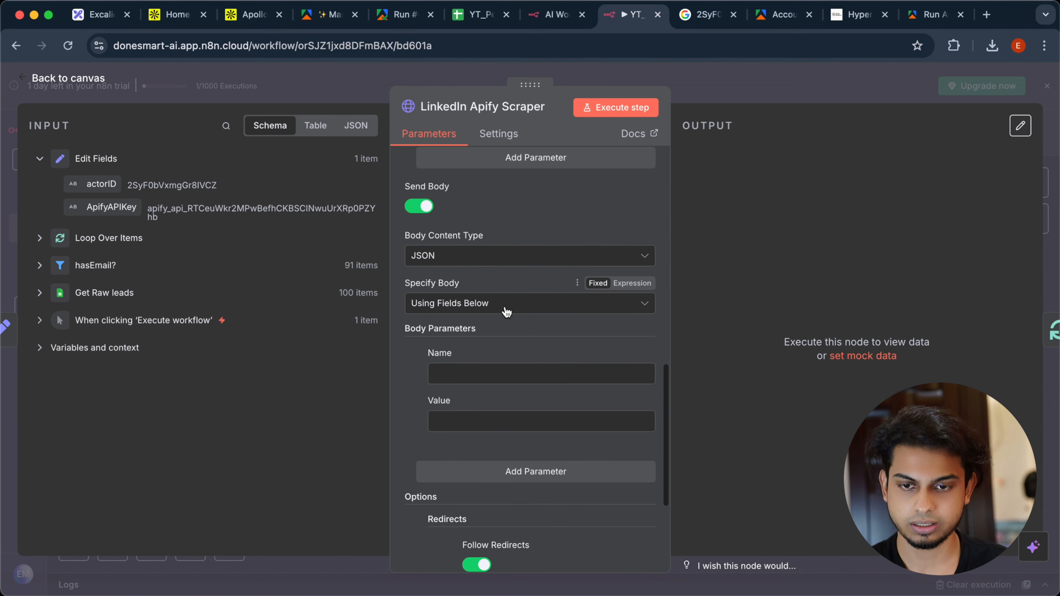
{"action": "left_click", "coordinate": [531, 304]}
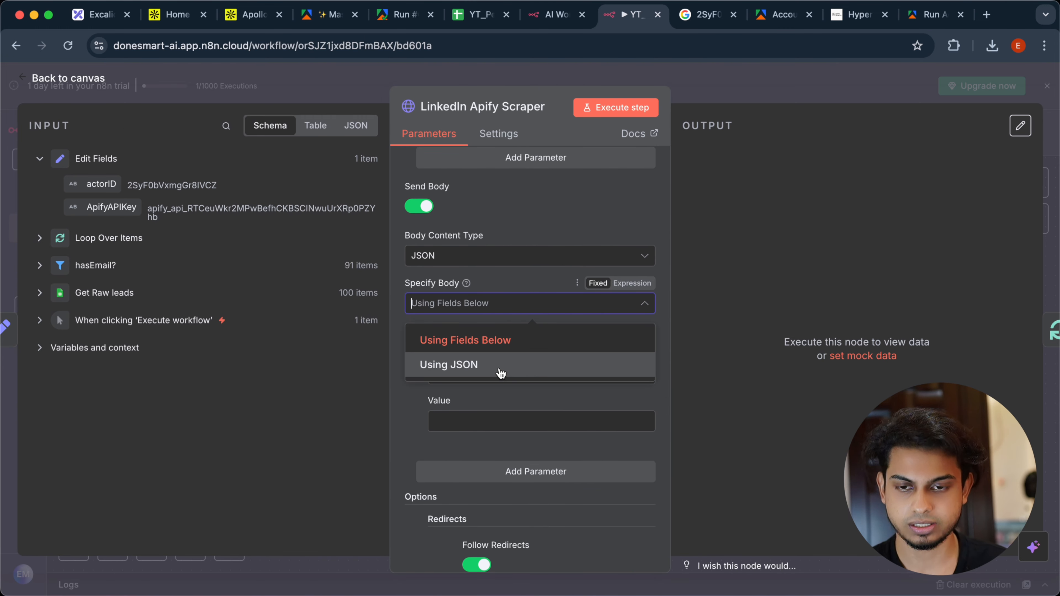
{"action": "left_click", "coordinate": [502, 366]}
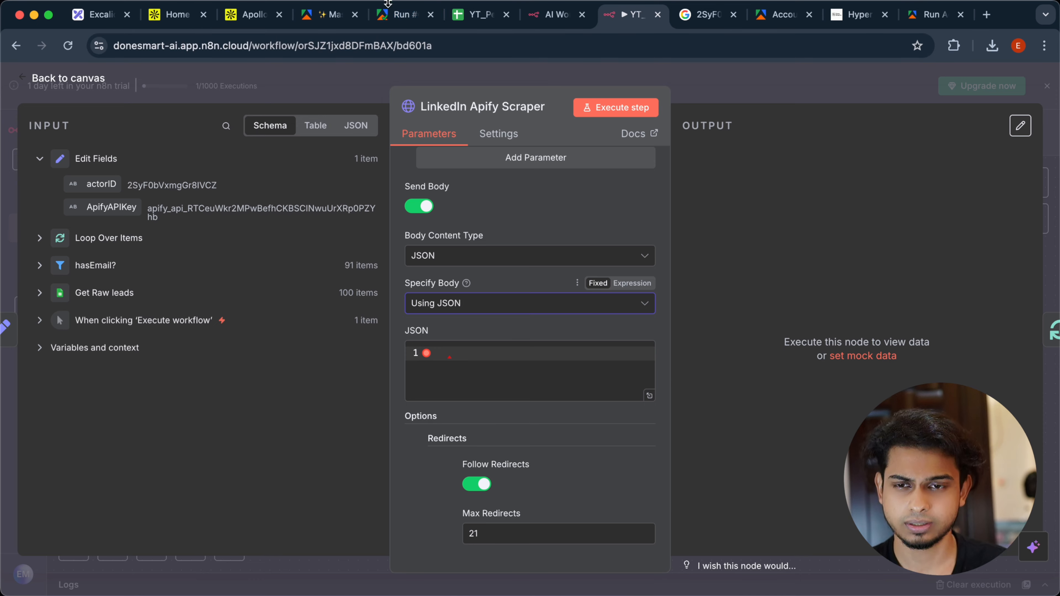
Step: Copy the profileUrls JSON input from the Mass Linkedin Profile Scraper Actor in Apify and paste it into the node's JSON body
{"action": "left_click", "coordinate": [401, 12]}
{"action": "left_click", "coordinate": [317, 16]}
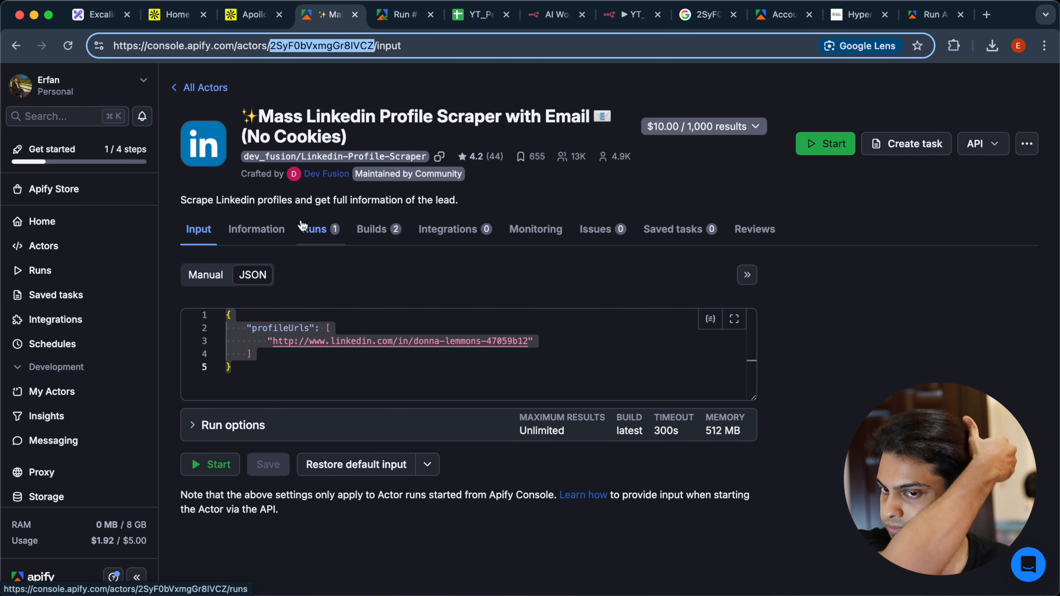
{"action": "key", "text": "super+l"}
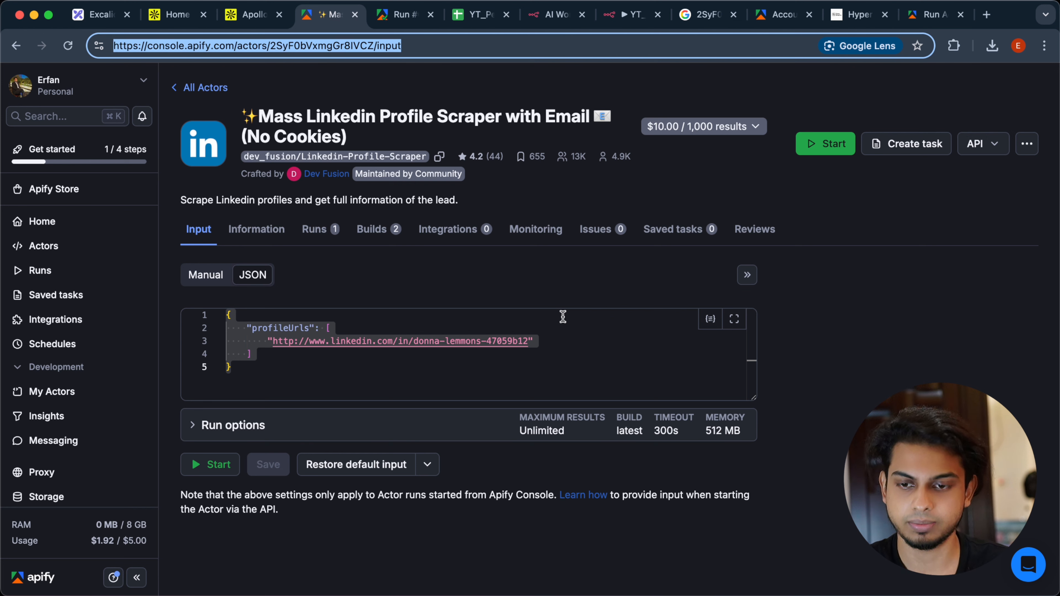
{"action": "left_click", "coordinate": [373, 379]}
{"action": "key", "text": "super+a"}
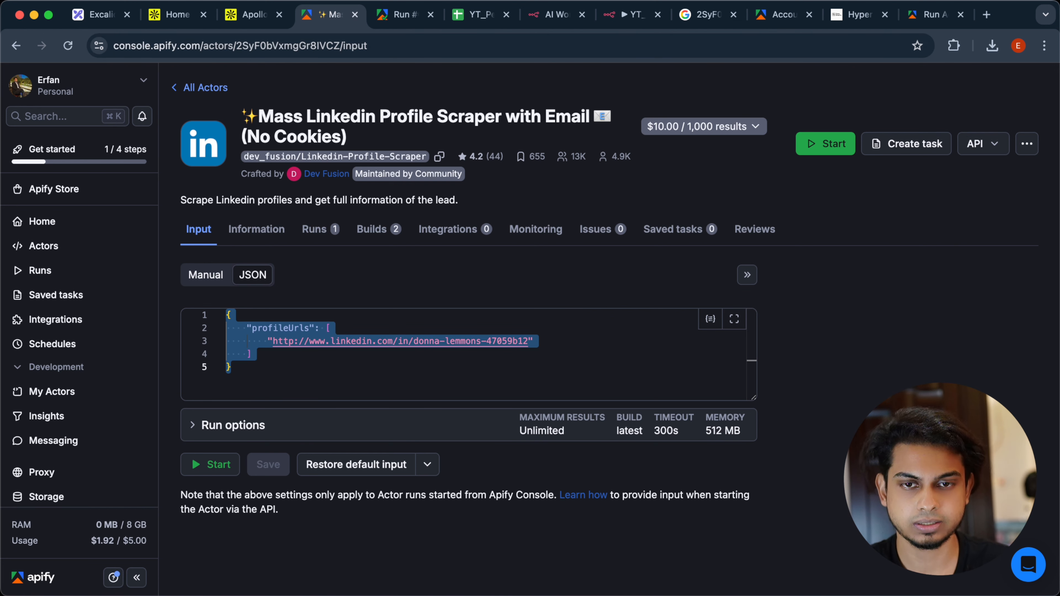
{"action": "left_click", "coordinate": [631, 15]}
{"action": "left_click", "coordinate": [477, 363]}
{"action": "key", "text": "super+v"}
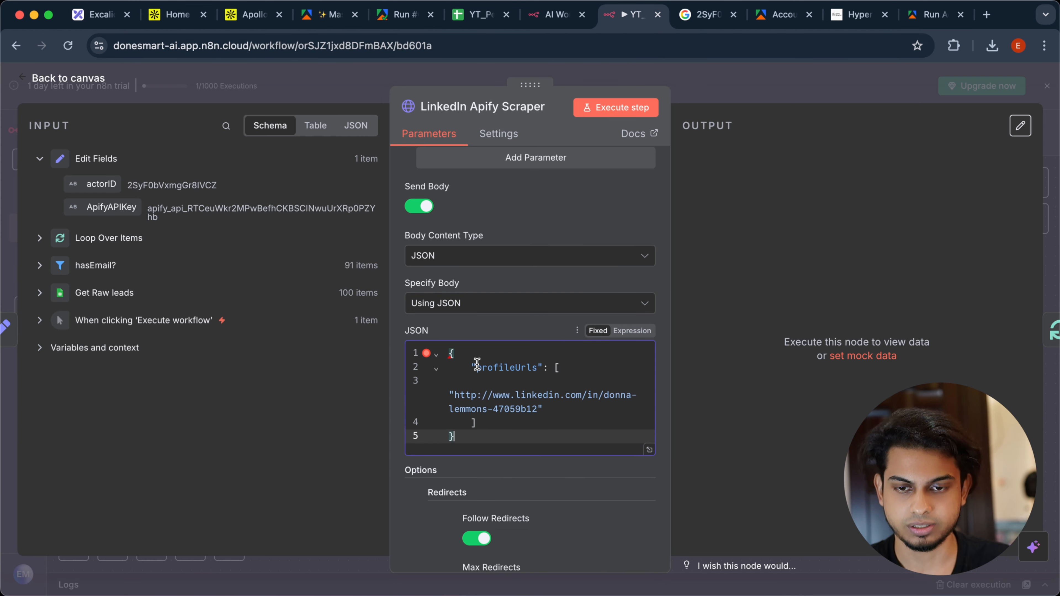
Step: Make the JSON body an expression and replace the fixed profile URL with linkedin_url from Loop Over Items
{"action": "left_click", "coordinate": [476, 398]}
{"action": "left_click_drag", "start_coordinate": [537, 410], "coordinate": [459, 392]}
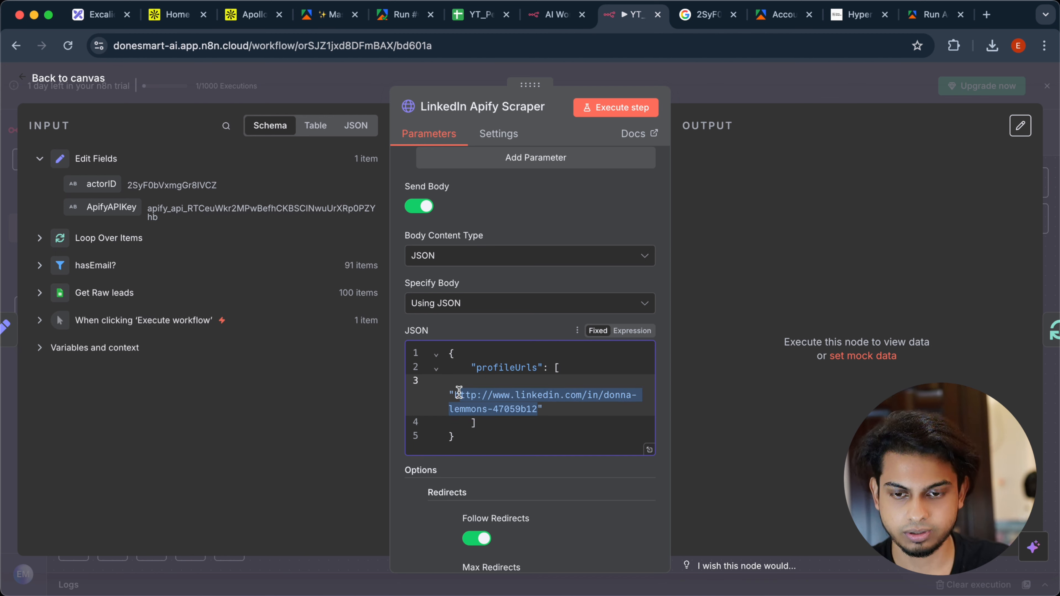
{"action": "left_click", "coordinate": [632, 330]}
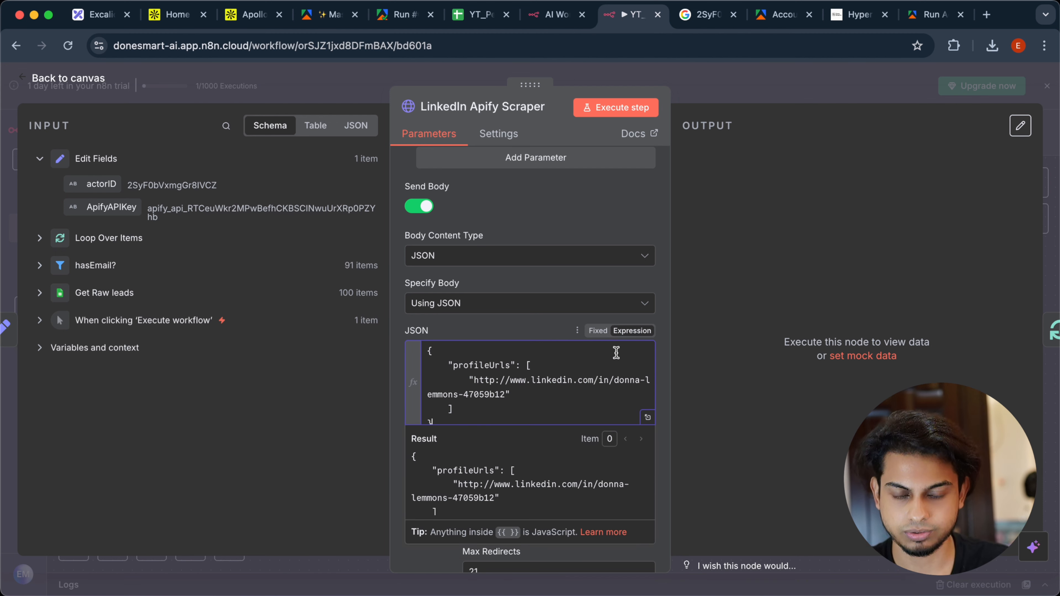
{"action": "left_click", "coordinate": [648, 417]}
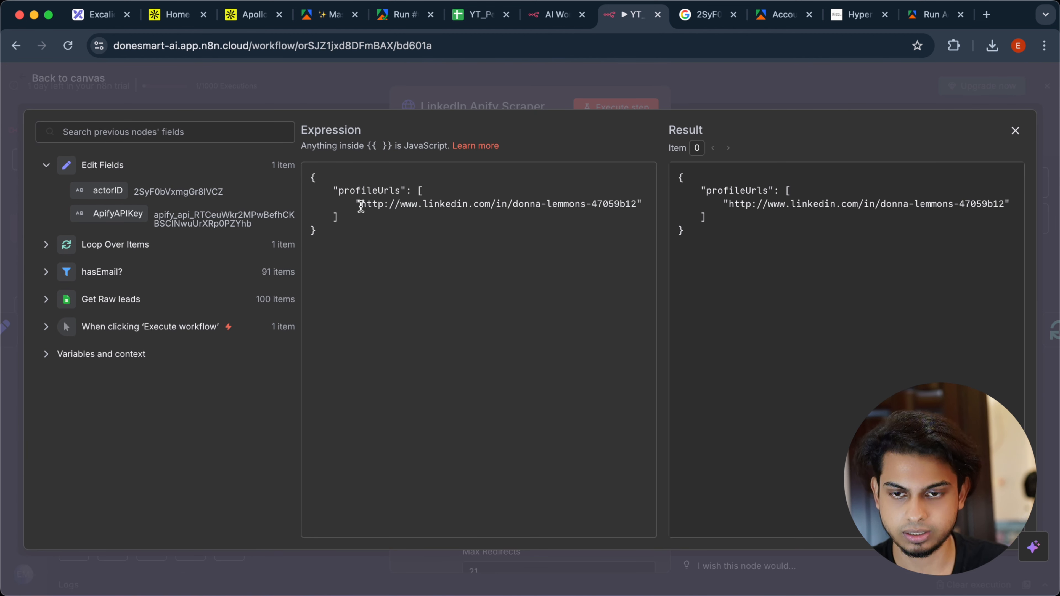
{"action": "left_click_drag", "start_coordinate": [361, 204], "coordinate": [633, 206]}
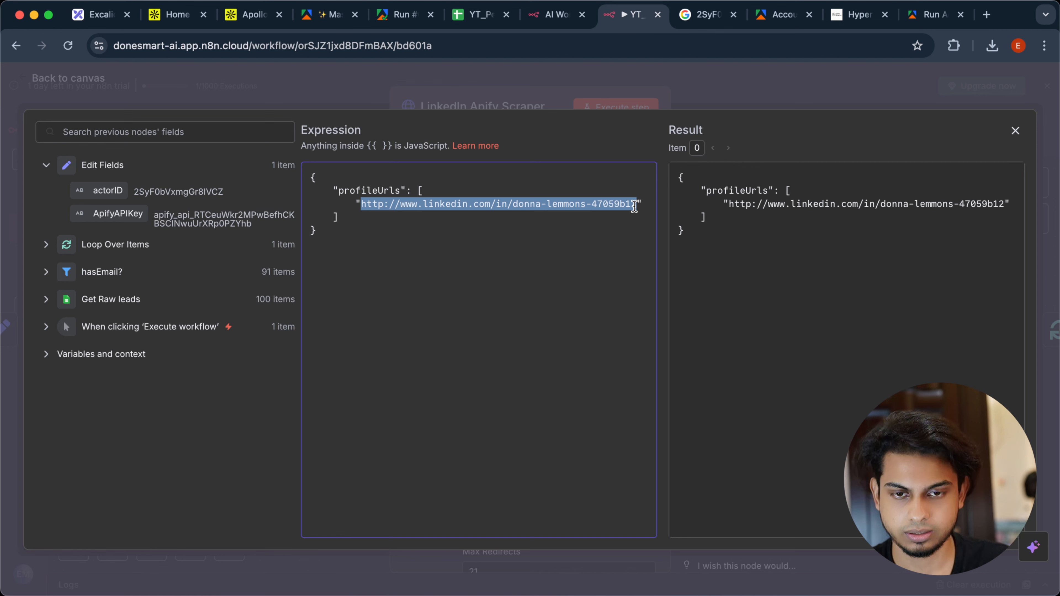
{"action": "key", "text": "BackSpace"}
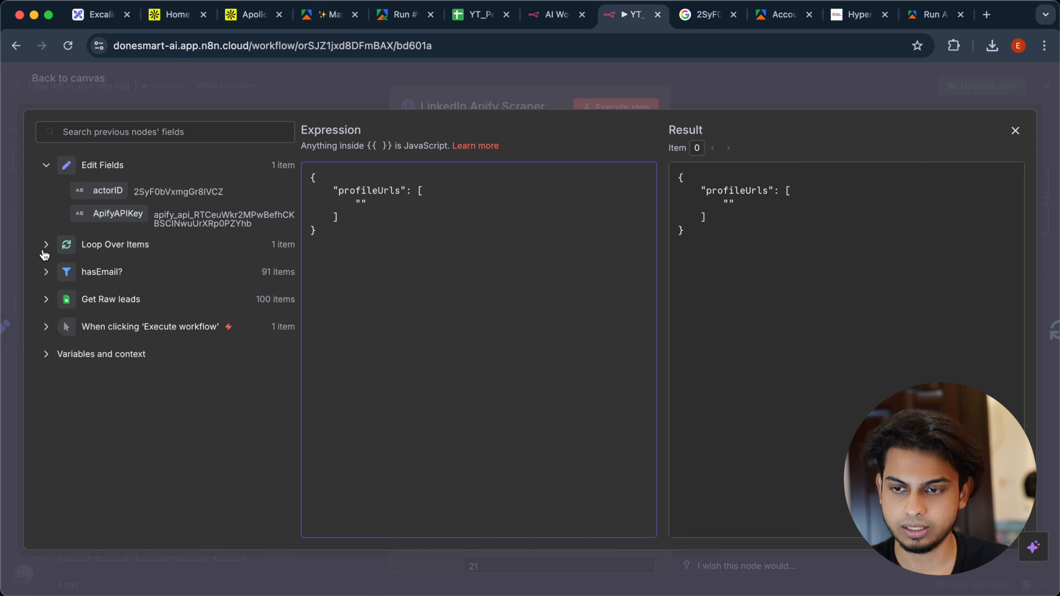
{"action": "left_click", "coordinate": [46, 245]}
{"action": "scroll", "coordinate": [52, 351], "scroll_direction": "down", "scroll_amount": 2}
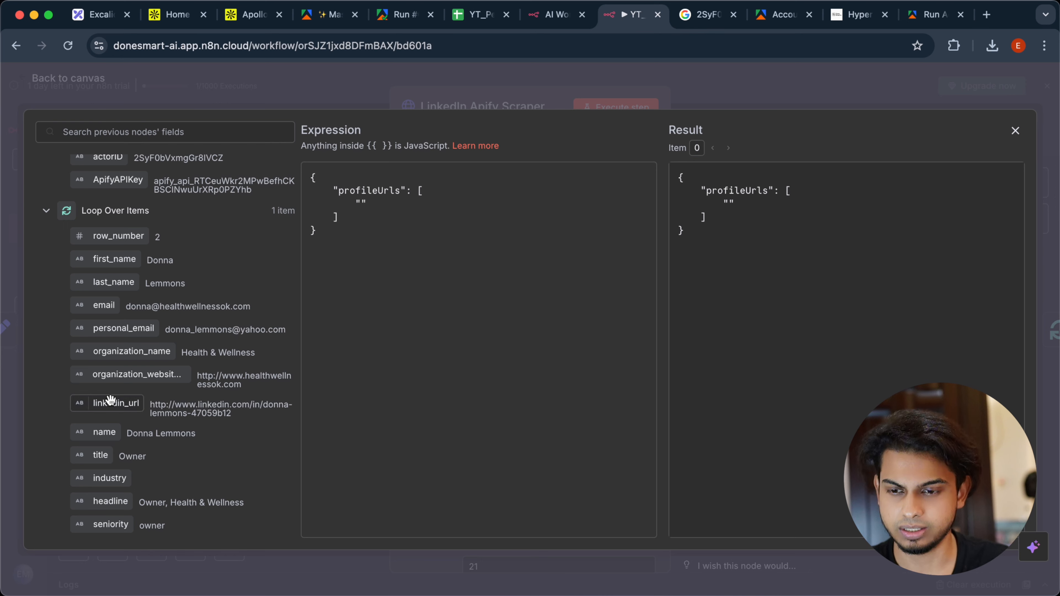
{"action": "left_click_drag", "start_coordinate": [110, 404], "coordinate": [362, 205]}
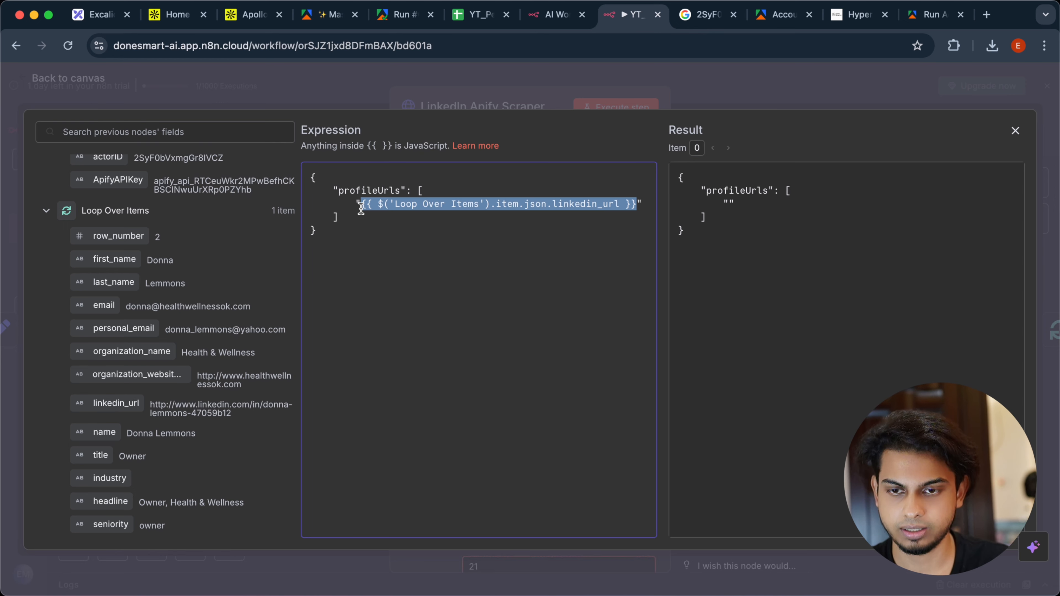
{"action": "left_click", "coordinate": [439, 103]}
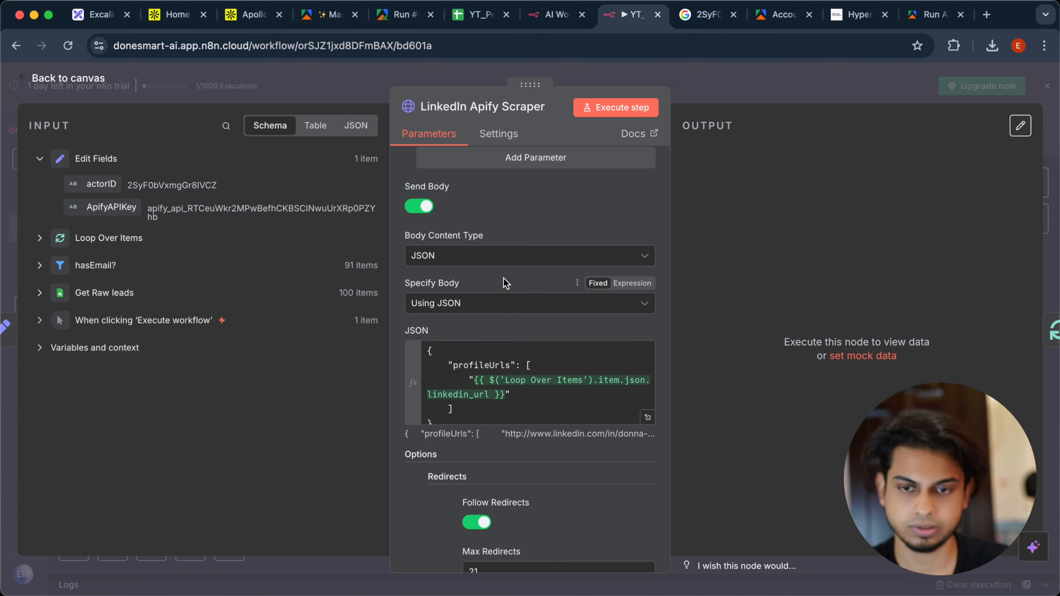
Step: Review the node's remaining options and execute the LinkedIn Apify Scraper step
{"action": "scroll", "coordinate": [510, 268], "scroll_direction": "down", "scroll_amount": 10}
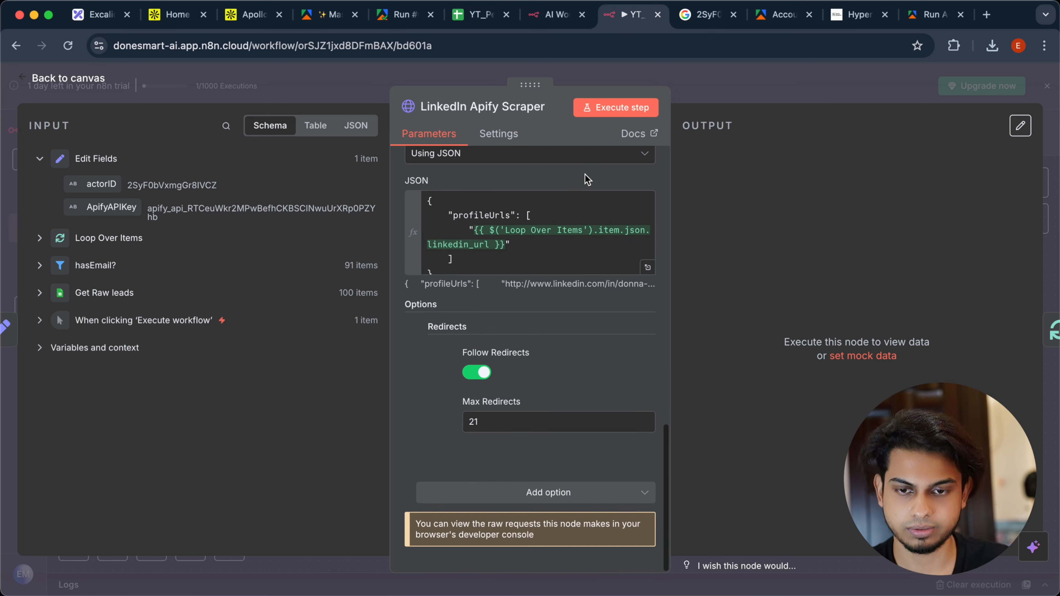
{"action": "scroll", "coordinate": [585, 179], "scroll_direction": "up", "scroll_amount": 10}
{"action": "left_click", "coordinate": [621, 105]}
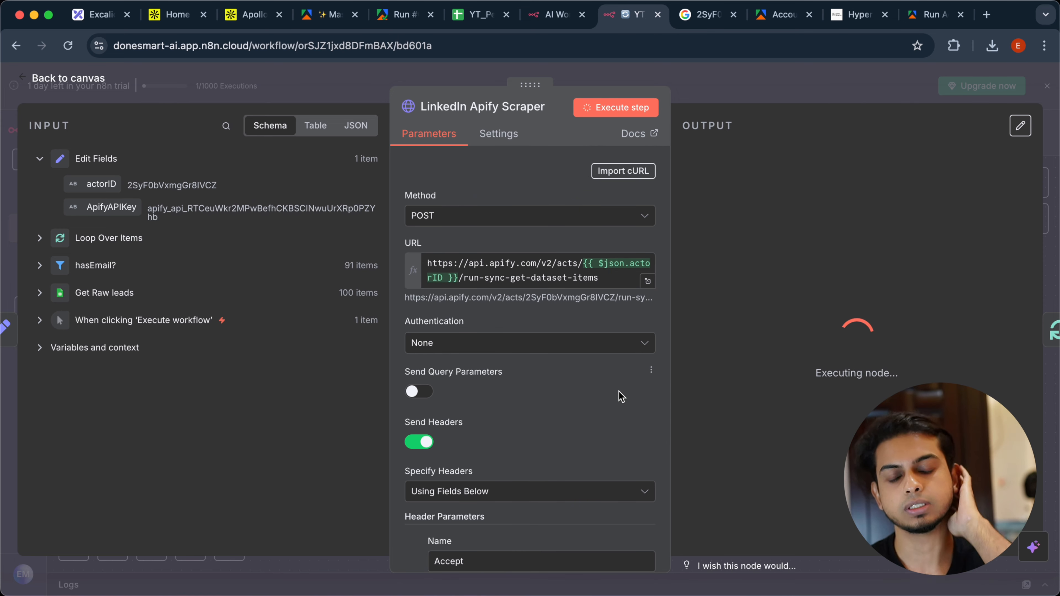
Step: Switch to the Mass Linkedin Profile Scraper Actor in Apify and check its recent runs and builds
{"action": "left_click", "coordinate": [760, 87]}
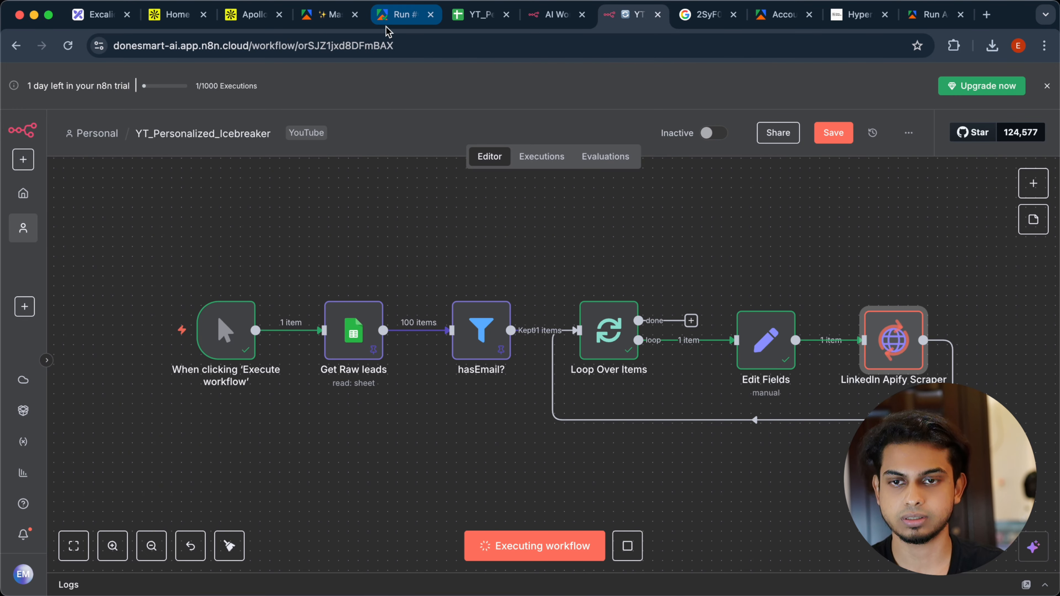
{"action": "left_click", "coordinate": [399, 15]}
{"action": "left_click", "coordinate": [330, 14]}
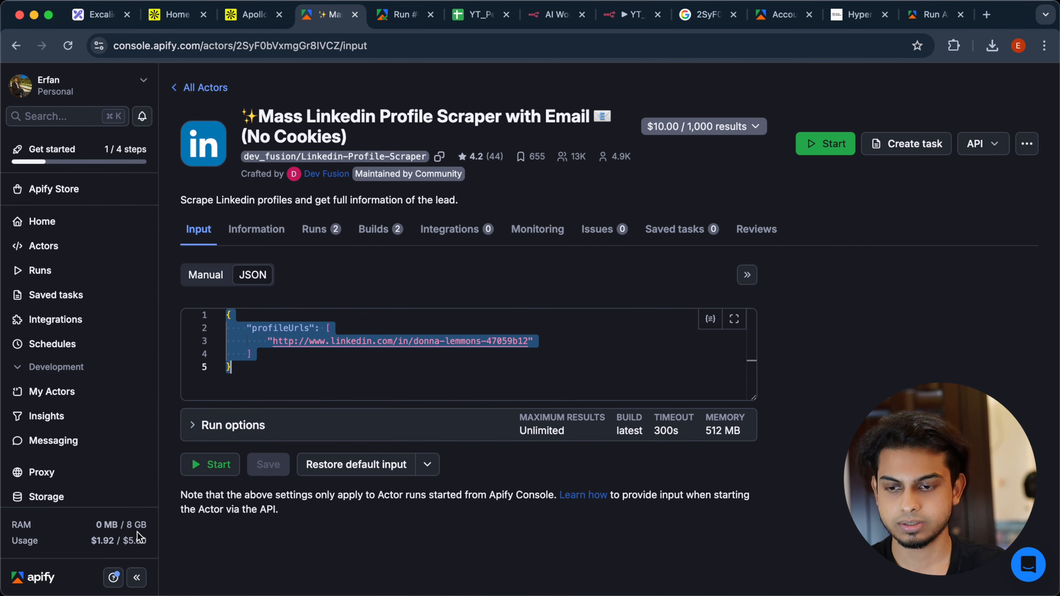
{"action": "left_click", "coordinate": [329, 236]}
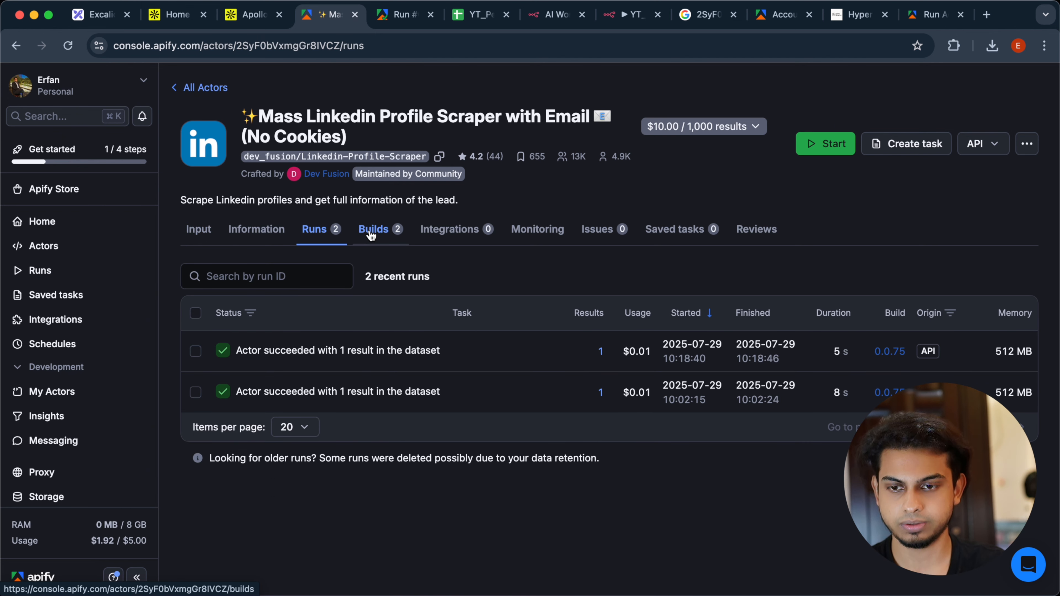
{"action": "left_click", "coordinate": [371, 235]}
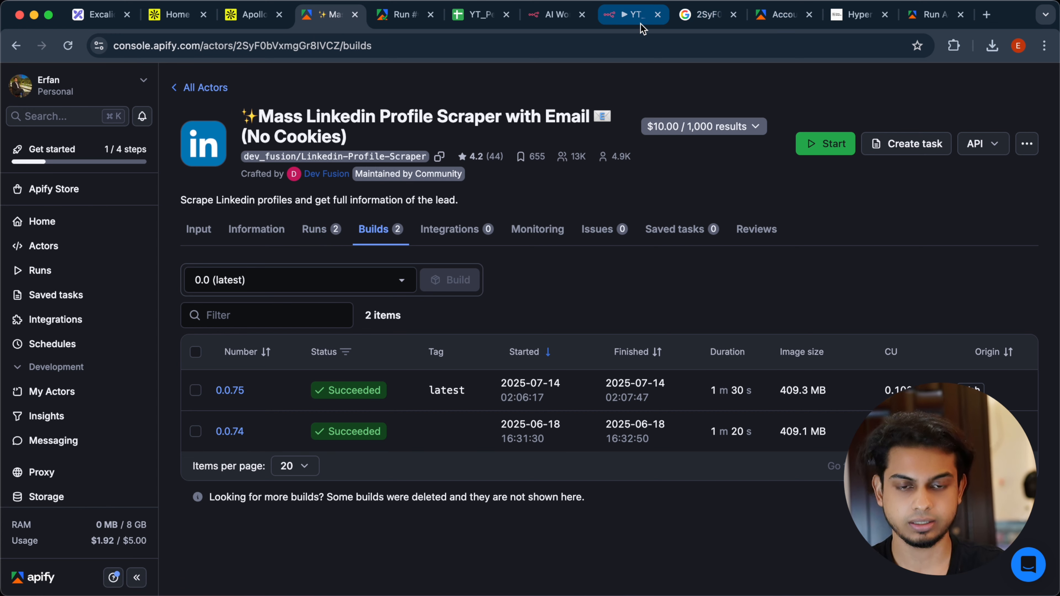
Step: Go back to the n8n workflow and examine the LinkedIn Apify Scraper node's output table across its columns
{"action": "left_click", "coordinate": [632, 15]}
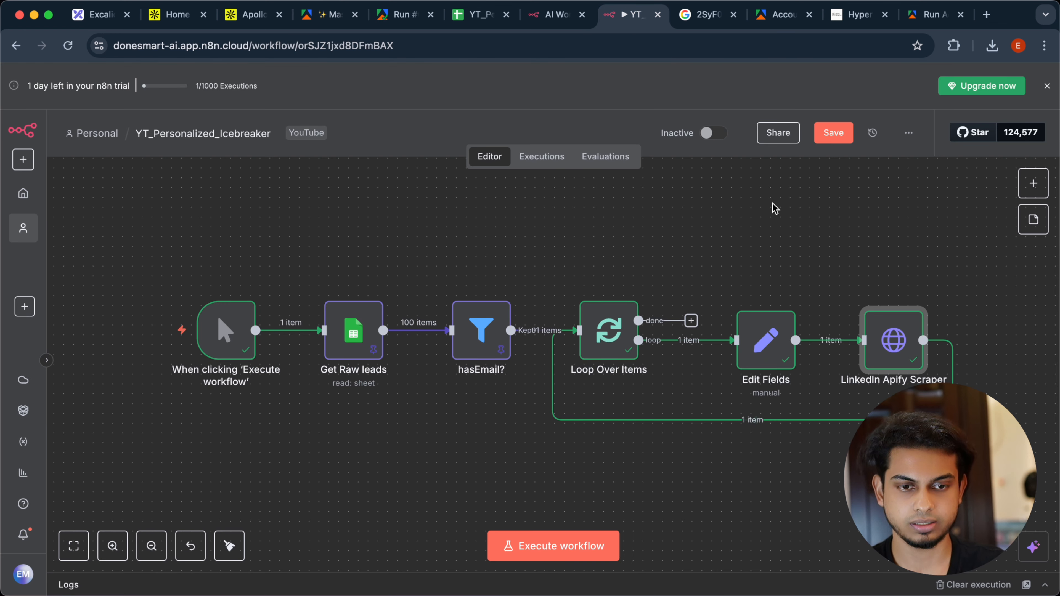
{"action": "double_click", "coordinate": [884, 352]}
{"action": "scroll", "coordinate": [823, 247], "scroll_direction": "right", "scroll_amount": 15}
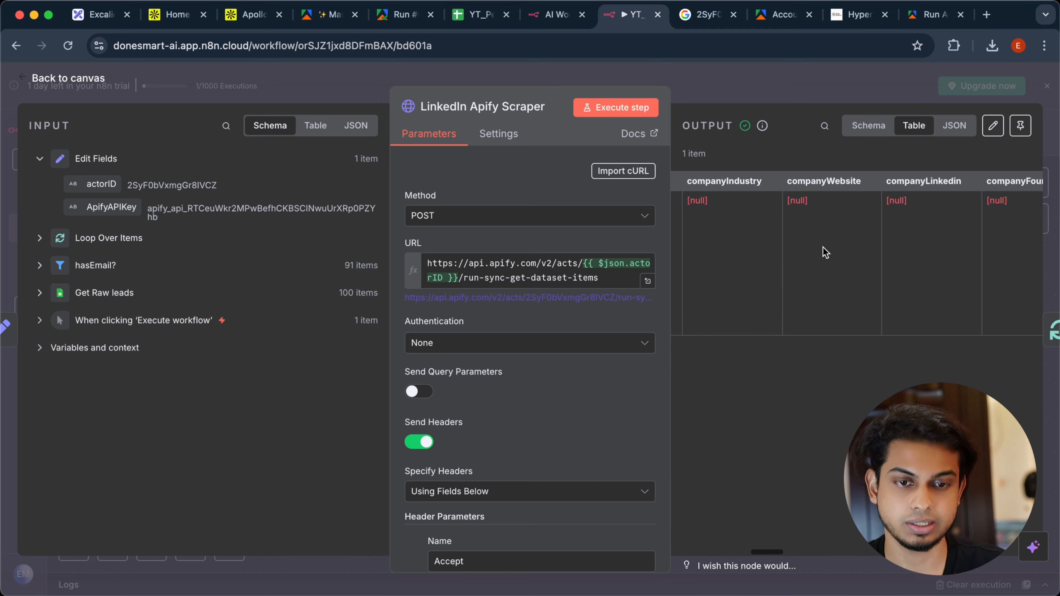
{"action": "scroll", "coordinate": [823, 248], "scroll_direction": "right", "scroll_amount": 15}
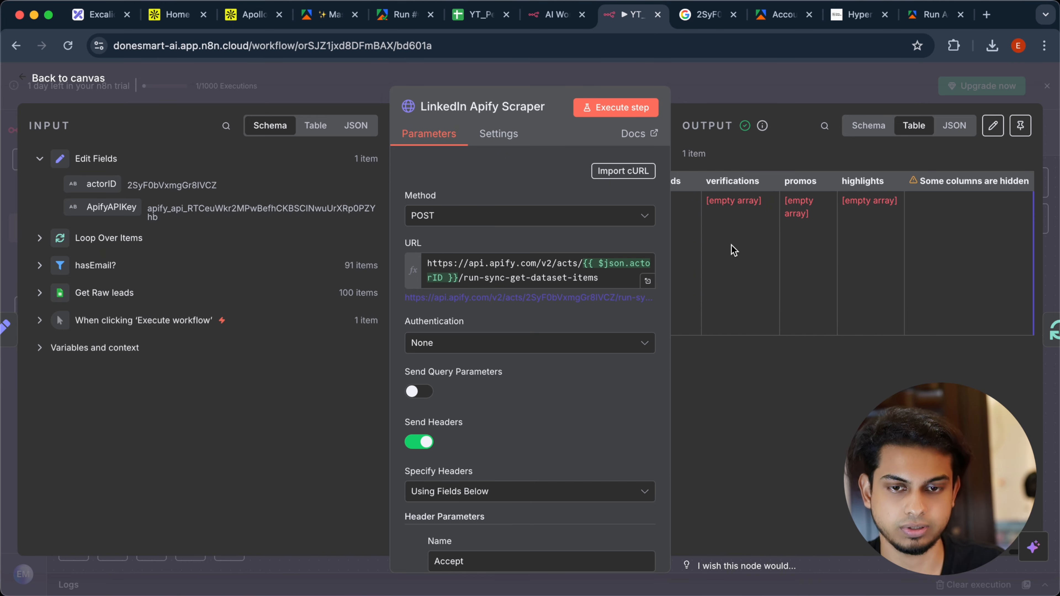
Step: Examine the LinkedIn Apify Scraper node's output in table and JSON form and return to the canvas
{"action": "scroll", "coordinate": [734, 250], "scroll_direction": "left", "scroll_amount": 20}
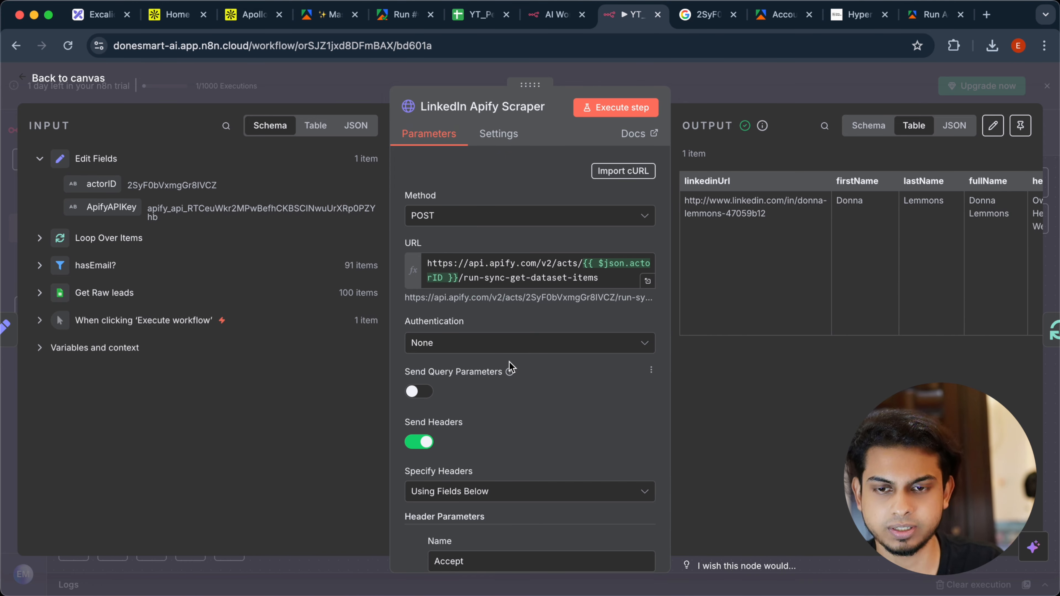
{"action": "left_click", "coordinate": [732, 69]}
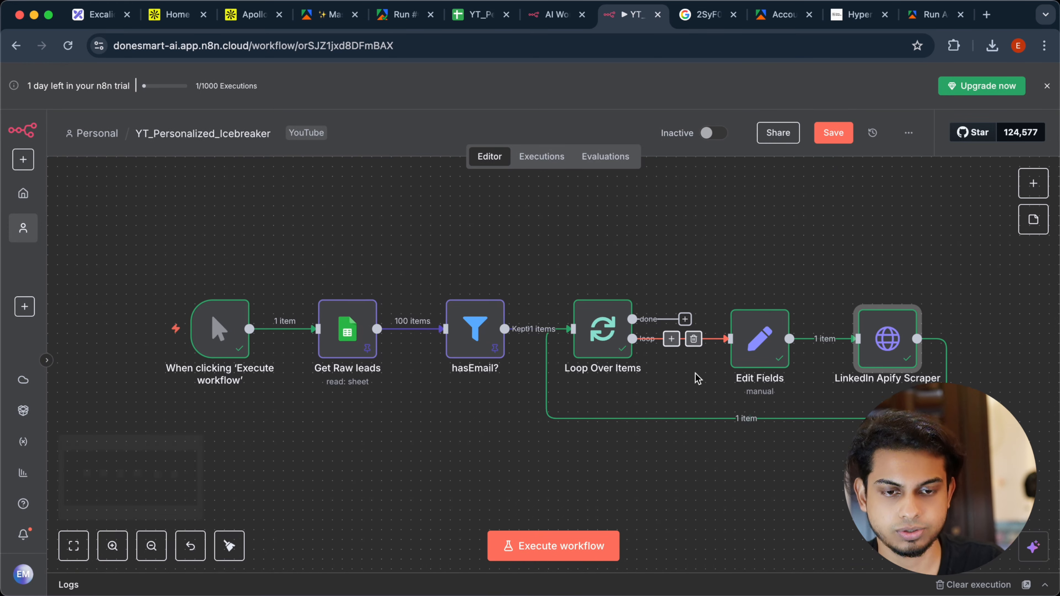
{"action": "scroll", "coordinate": [698, 378], "scroll_direction": "right", "scroll_amount": 5}
{"action": "scroll", "coordinate": [821, 343], "scroll_direction": "right", "scroll_amount": 5}
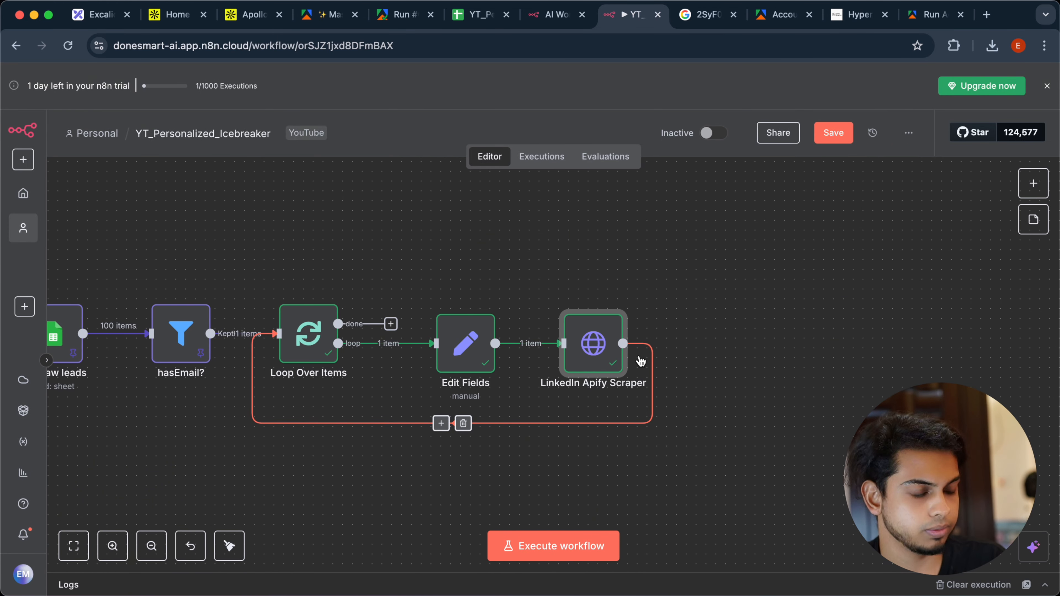
{"action": "double_click", "coordinate": [604, 361]}
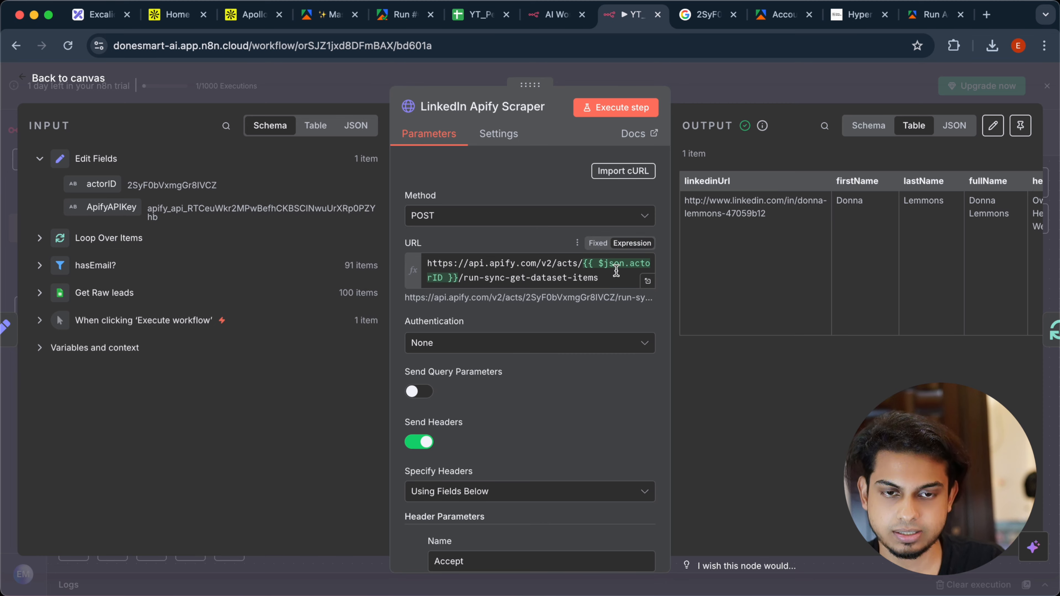
{"action": "left_click", "coordinate": [705, 83]}
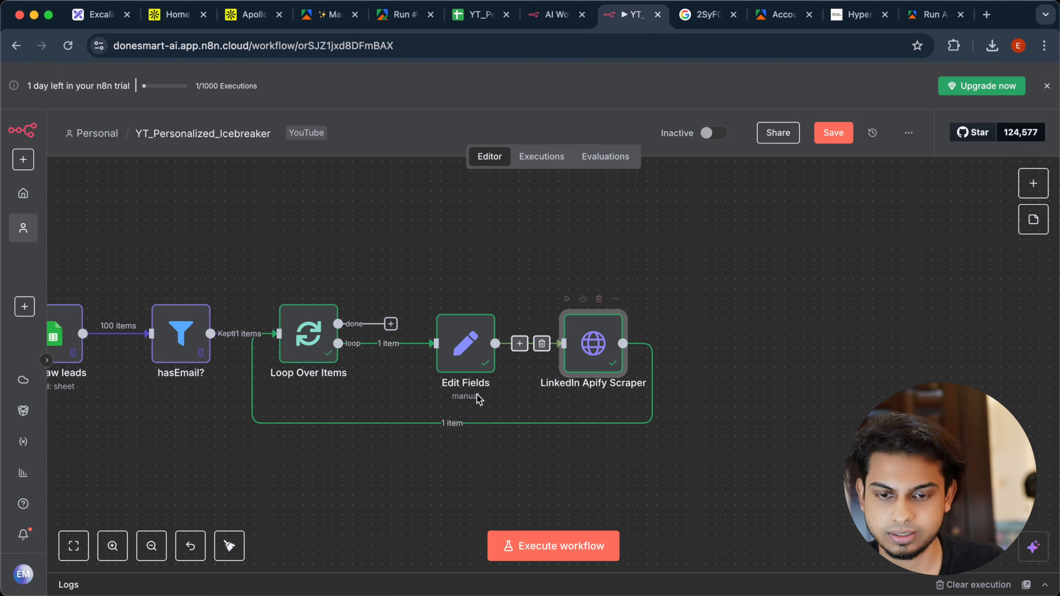
{"action": "left_click", "coordinate": [440, 424]}
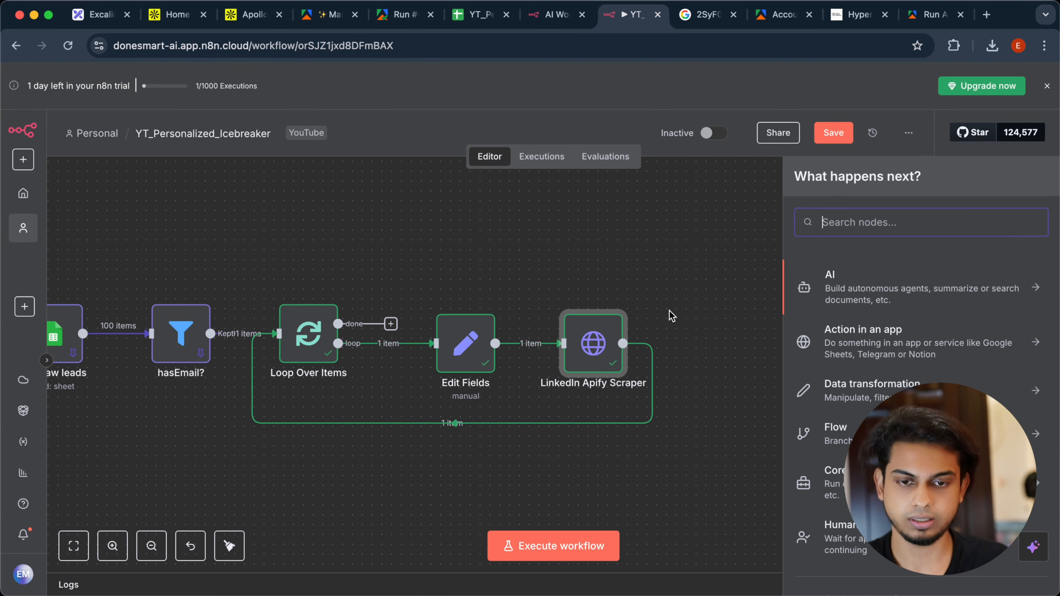
{"action": "left_click", "coordinate": [594, 343]}
{"action": "double_click", "coordinate": [594, 343]}
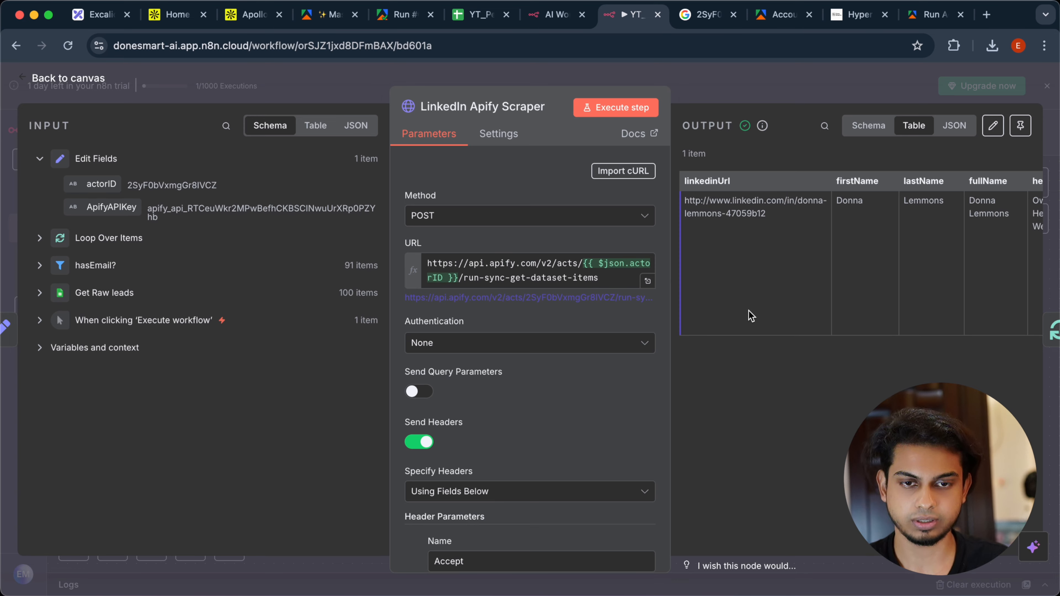
{"action": "left_click", "coordinate": [954, 125]}
{"action": "scroll", "coordinate": [854, 307], "scroll_direction": "down", "scroll_amount": 15}
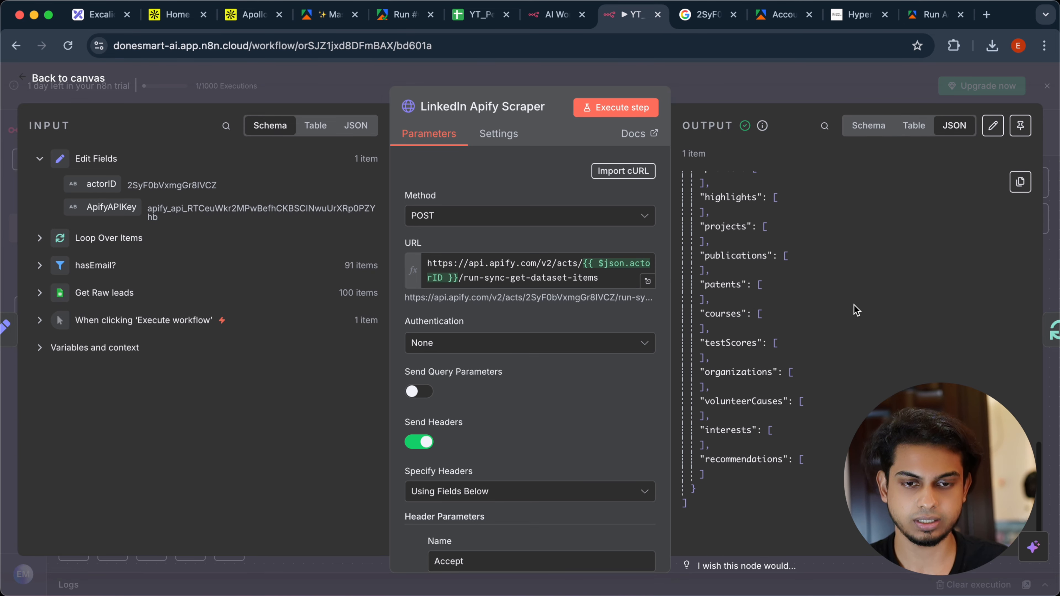
{"action": "scroll", "coordinate": [855, 310], "scroll_direction": "up", "scroll_amount": 15}
{"action": "left_click", "coordinate": [782, 99]}
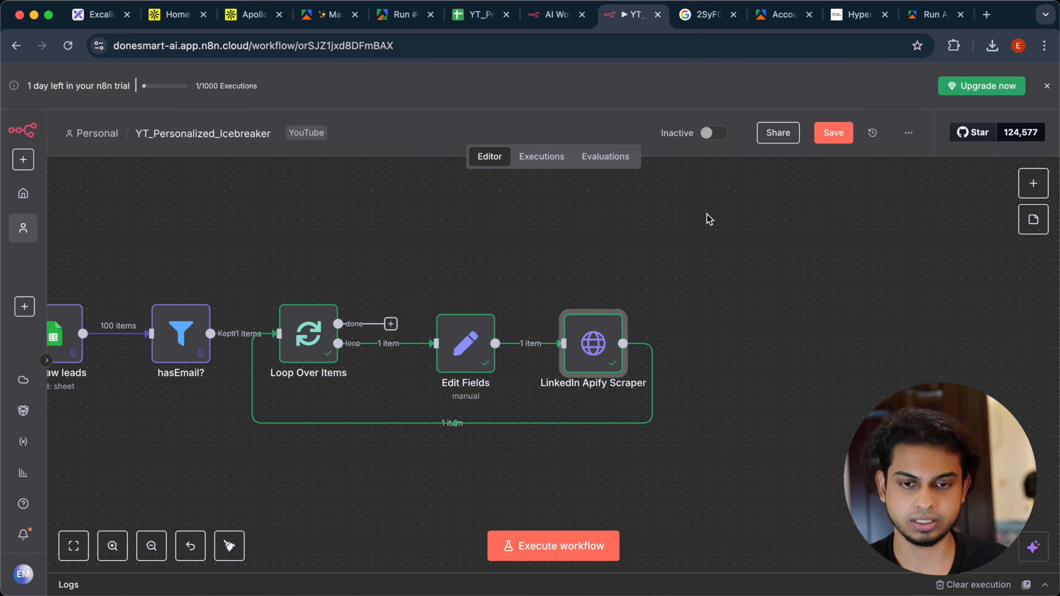
Step: Insert an Aggregate node between LinkedIn Apify Scraper and Loop Over Items, set to All Item Data (Into a Single List) with all fields
{"action": "left_click", "coordinate": [440, 423]}
{"action": "type", "text": "a"}
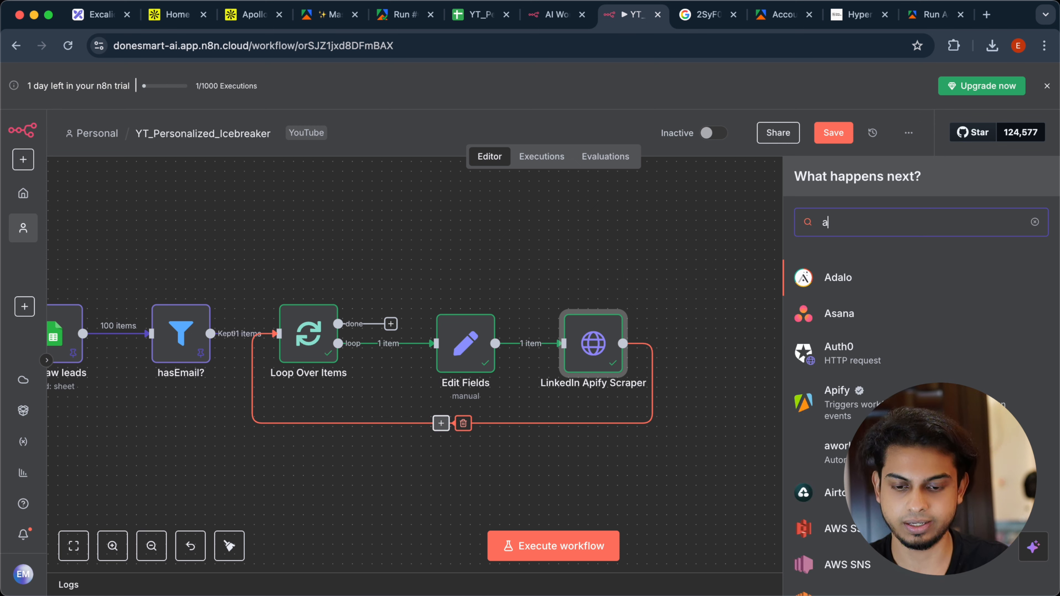
{"action": "type", "text": "ggre"}
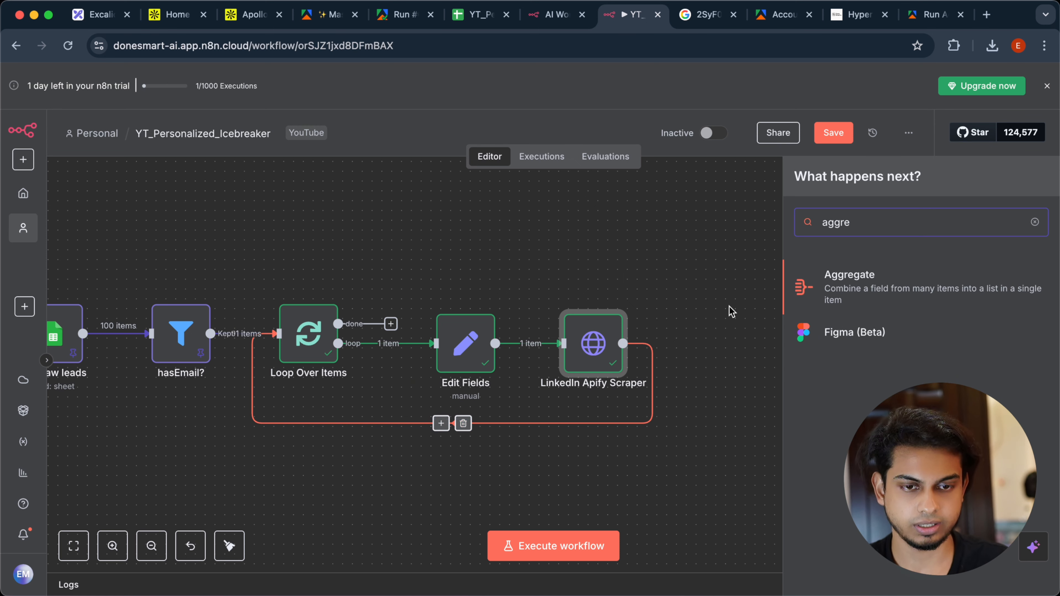
{"action": "left_click", "coordinate": [887, 297]}
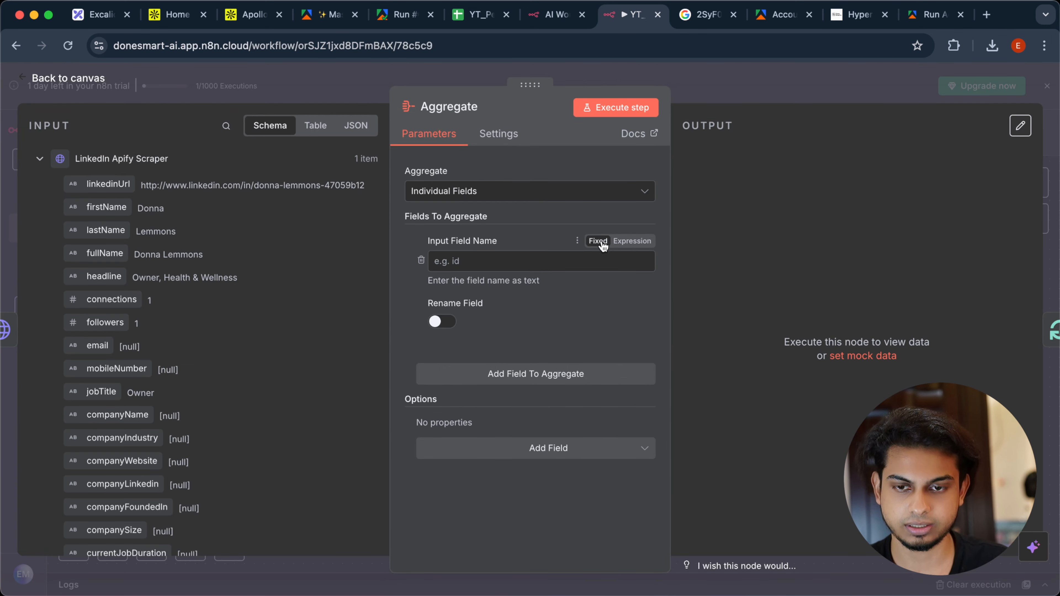
{"action": "left_click", "coordinate": [522, 191]}
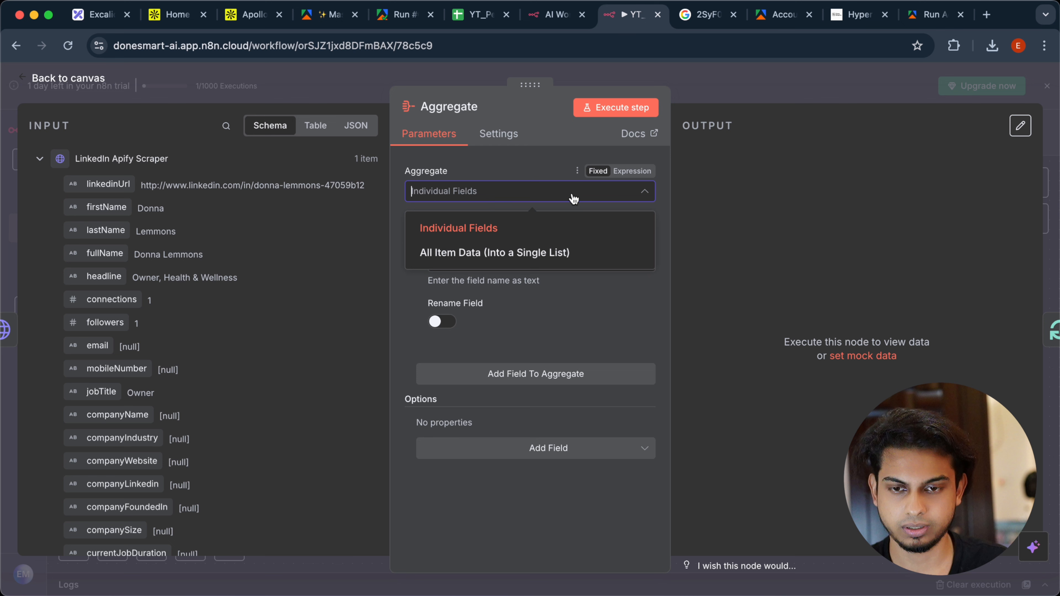
{"action": "left_click", "coordinate": [554, 253]}
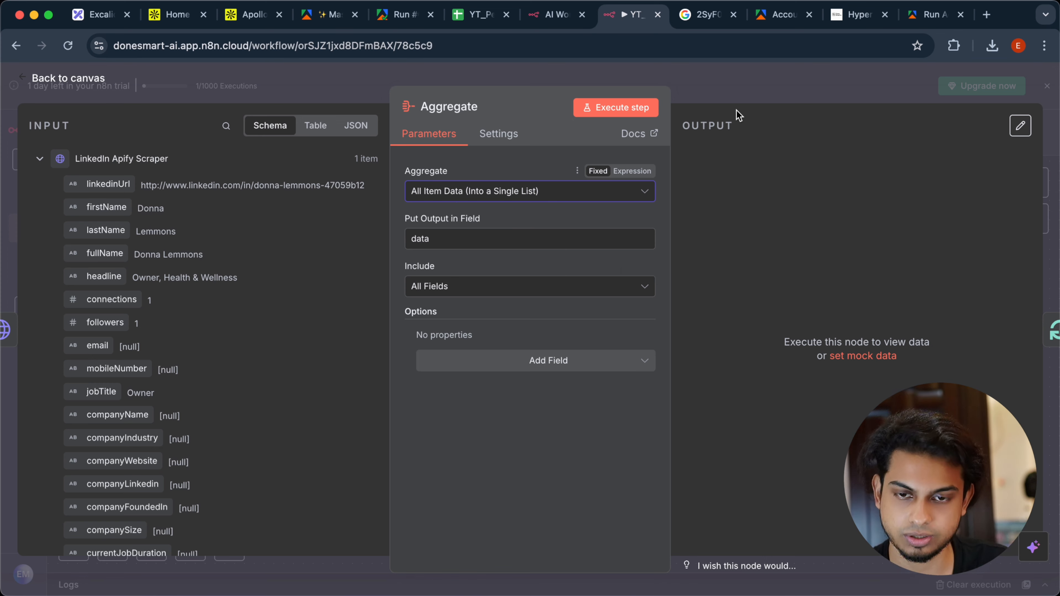
{"action": "left_click", "coordinate": [551, 287]}
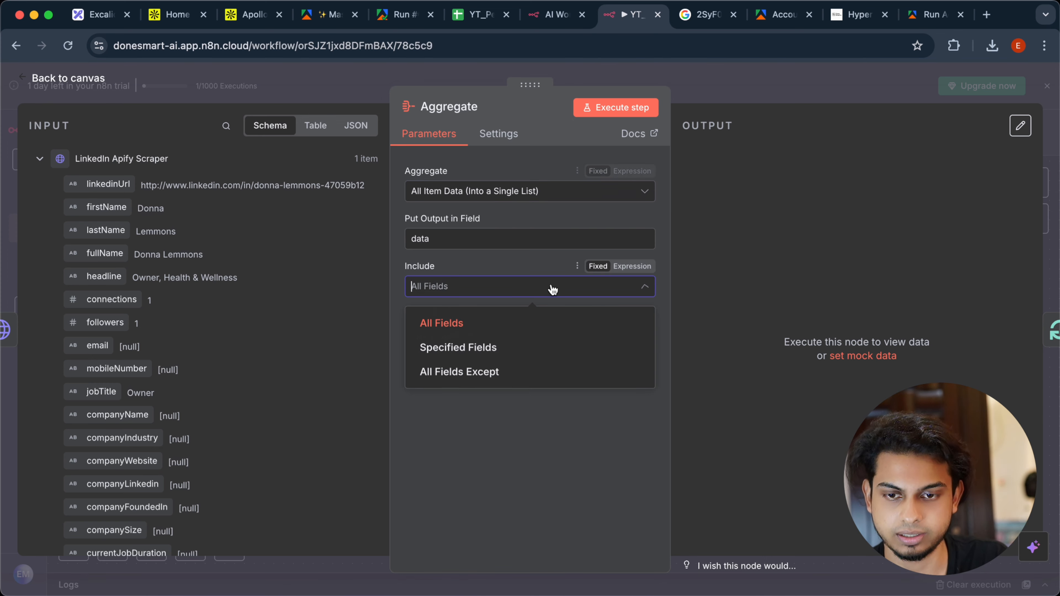
{"action": "left_click", "coordinate": [709, 221]}
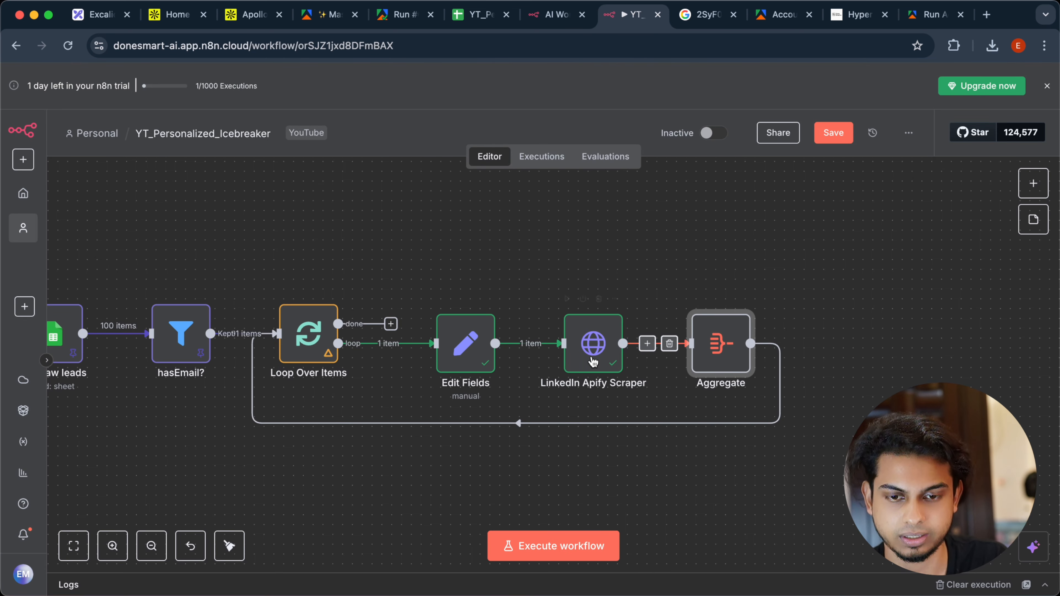
Step: Pin the output data of the LinkedIn Apify Scraper and Edit Fields nodes and execute the workflow
{"action": "left_click", "coordinate": [590, 360]}
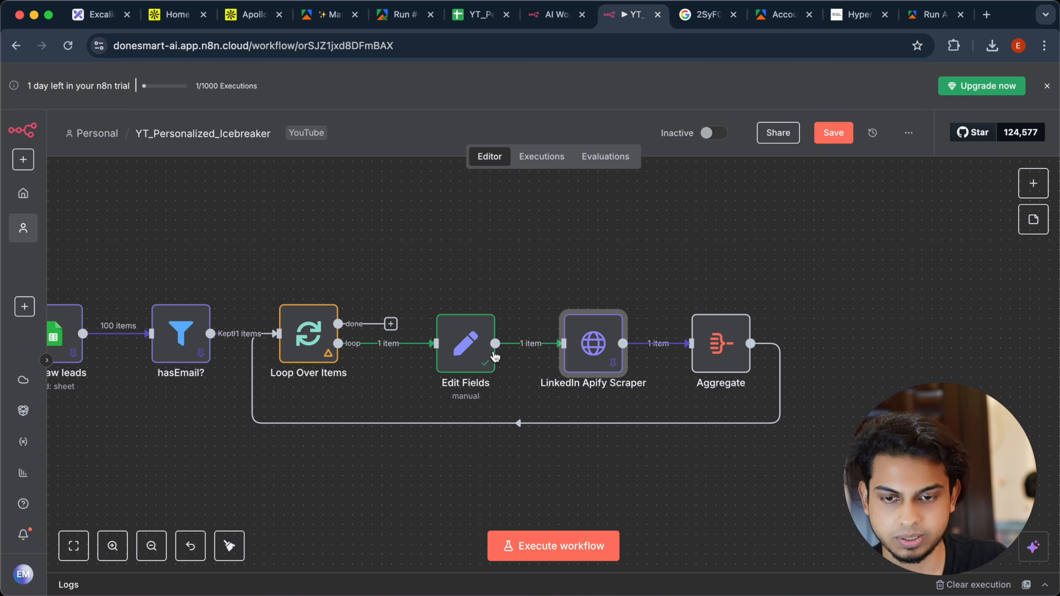
{"action": "left_click", "coordinate": [474, 354]}
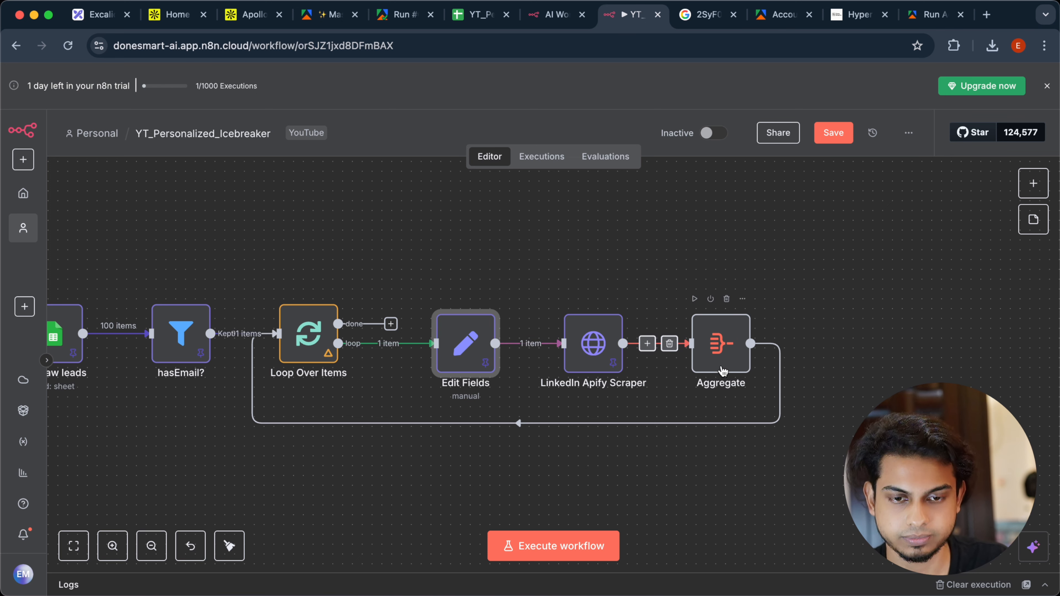
{"action": "left_click", "coordinate": [729, 353]}
{"action": "left_click", "coordinate": [553, 546]}
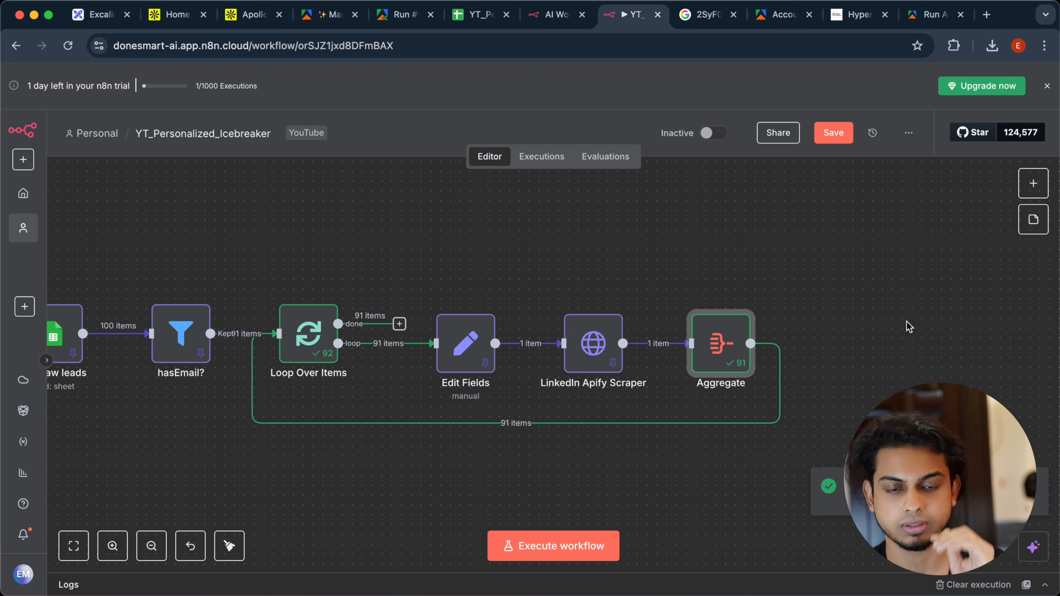
Step: Review the Aggregate node's output data in its table, schema and JSON views
{"action": "scroll", "coordinate": [705, 318], "scroll_direction": "up", "scroll_amount": 3}
{"action": "double_click", "coordinate": [717, 350]}
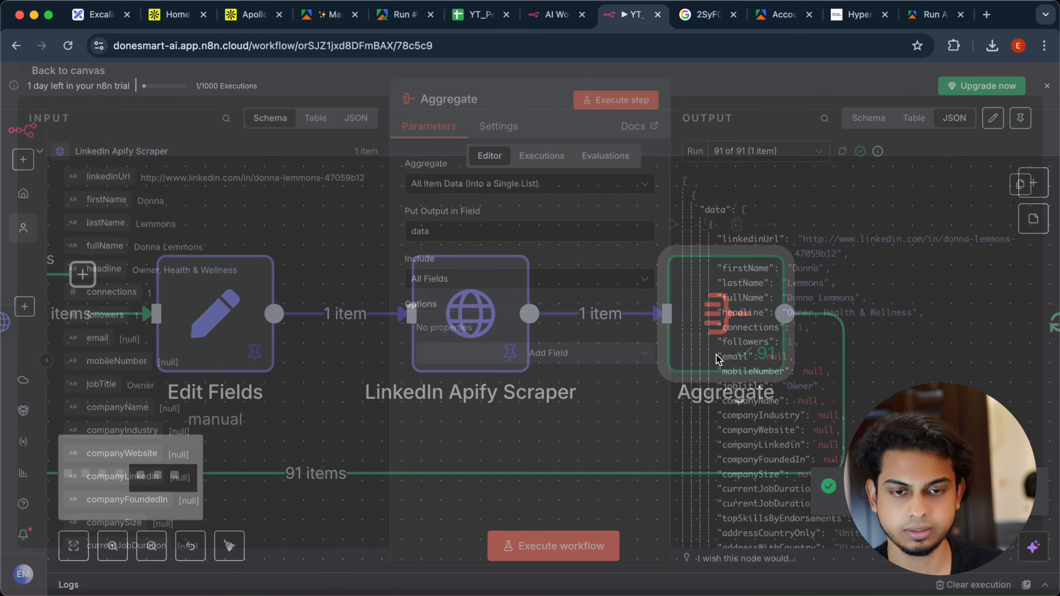
{"action": "scroll", "coordinate": [829, 294], "scroll_direction": "down", "scroll_amount": 5}
{"action": "scroll", "coordinate": [831, 288], "scroll_direction": "up", "scroll_amount": 5}
{"action": "left_click", "coordinate": [907, 126]}
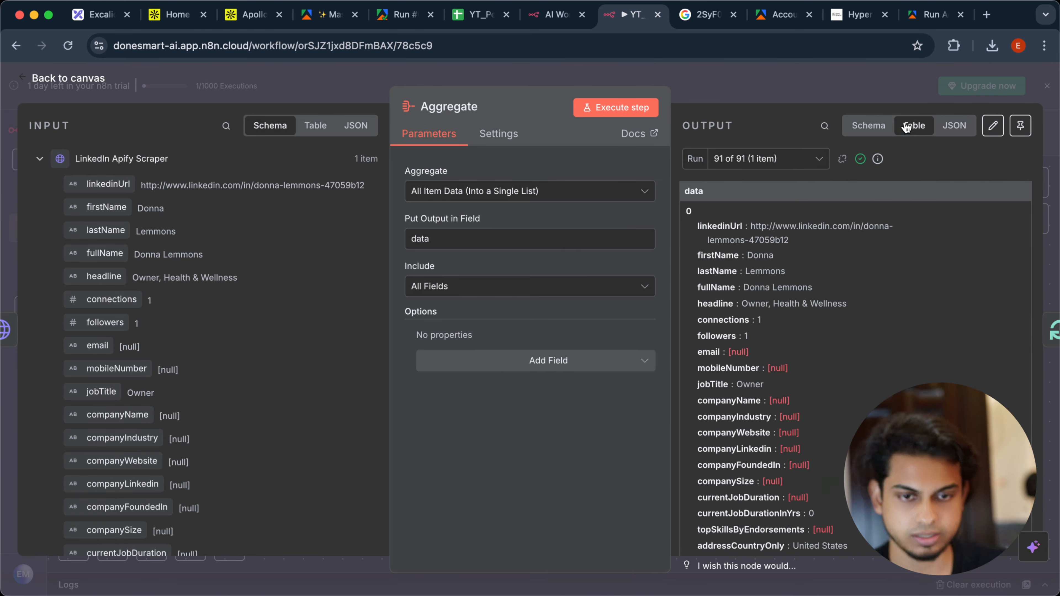
{"action": "left_click", "coordinate": [874, 127]}
{"action": "left_click", "coordinate": [941, 130]}
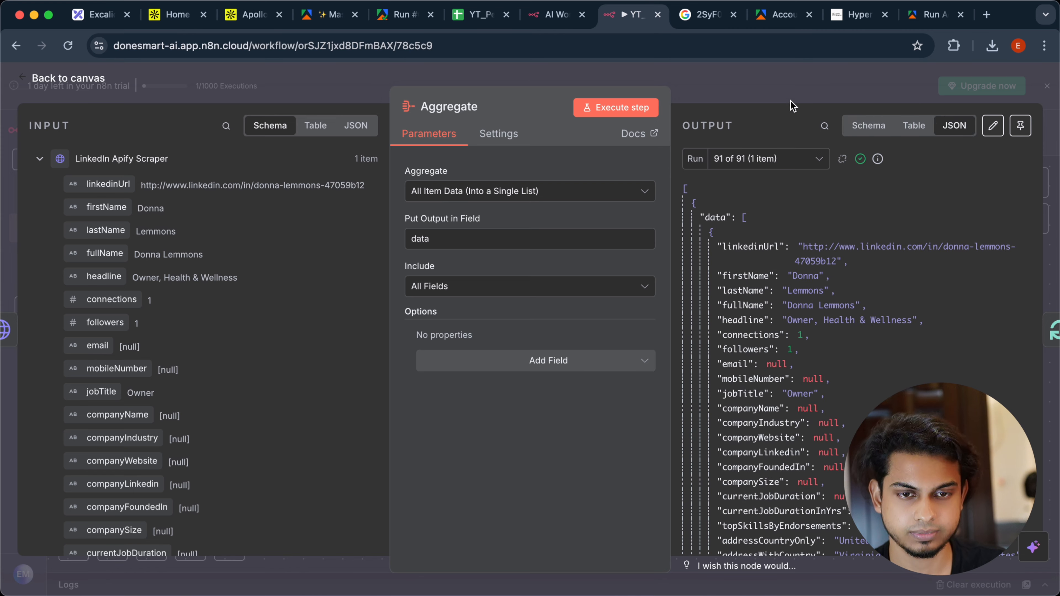
{"action": "left_click", "coordinate": [788, 89]}
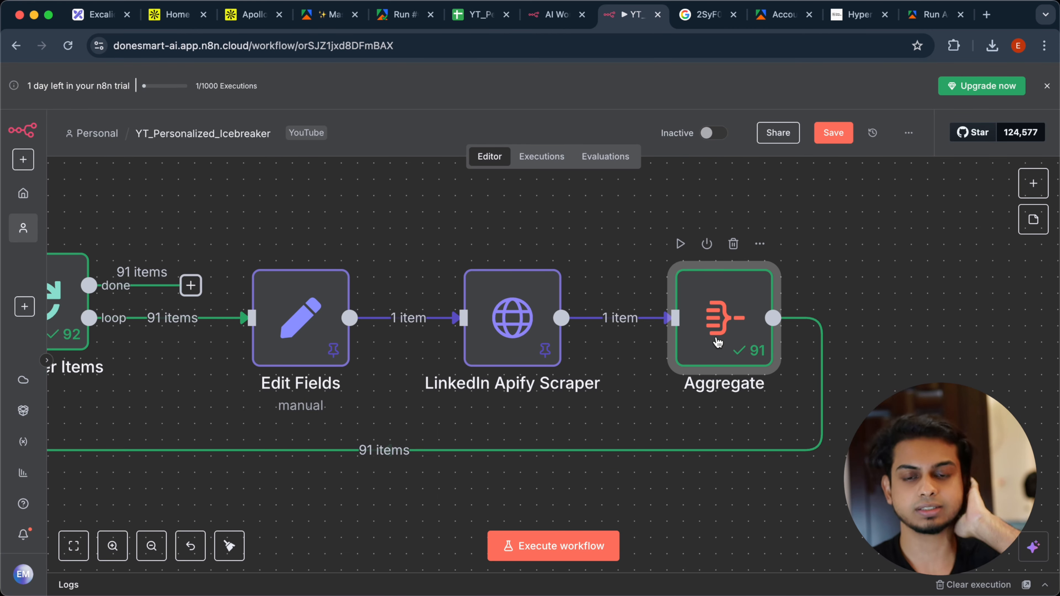
Step: Add an OpenAI Message a model node after Aggregate on the loop-back connection and move it farther away to leave a gap
{"action": "scroll", "coordinate": [718, 338], "scroll_direction": "down", "scroll_amount": 3}
{"action": "scroll", "coordinate": [716, 337], "scroll_direction": "right", "scroll_amount": 5}
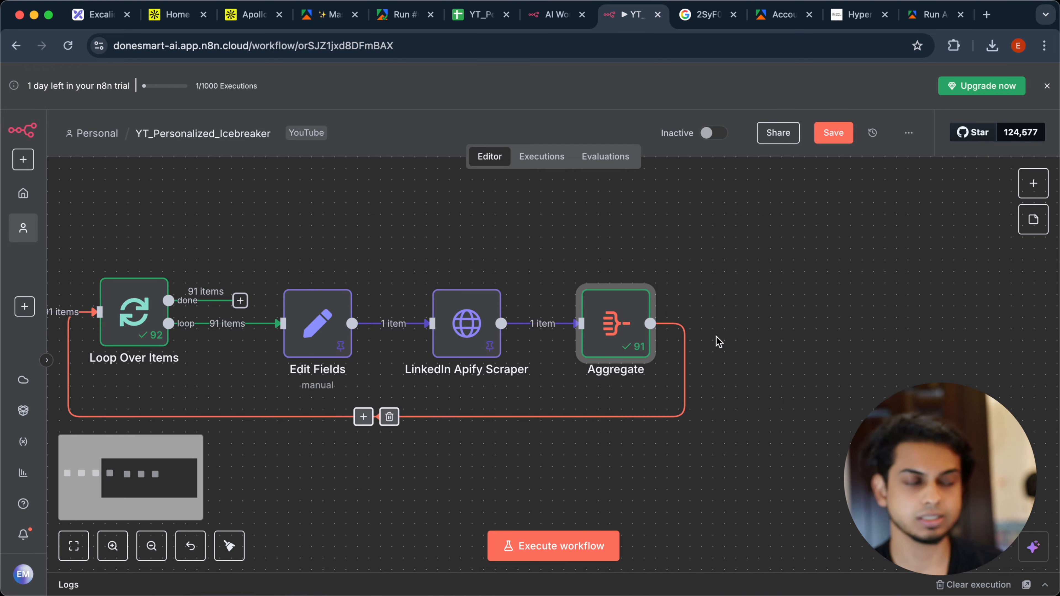
{"action": "scroll", "coordinate": [850, 304], "scroll_direction": "right", "scroll_amount": 5}
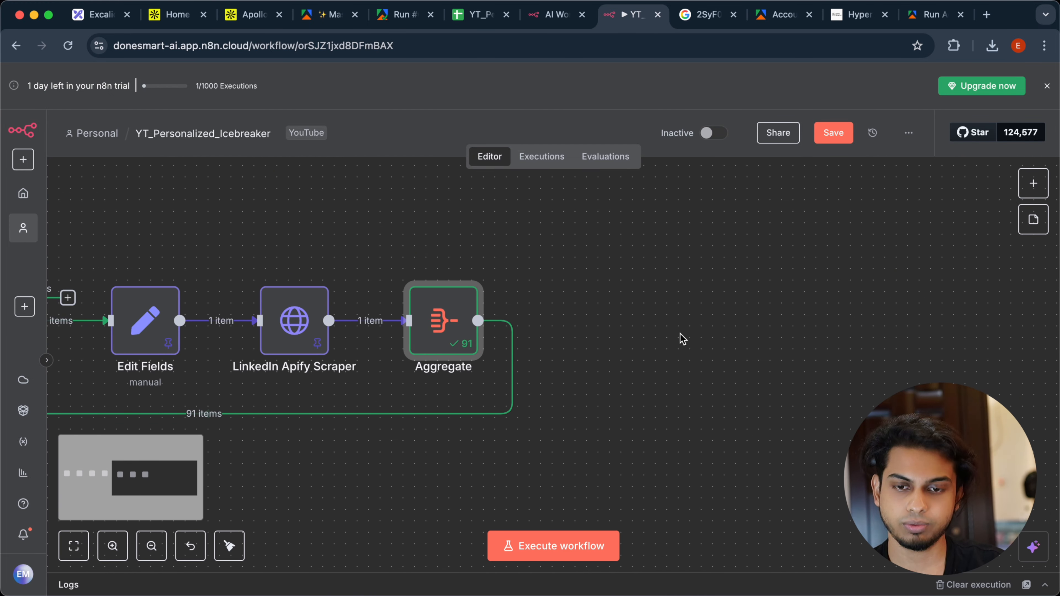
{"action": "scroll", "coordinate": [417, 367], "scroll_direction": "left", "scroll_amount": 5}
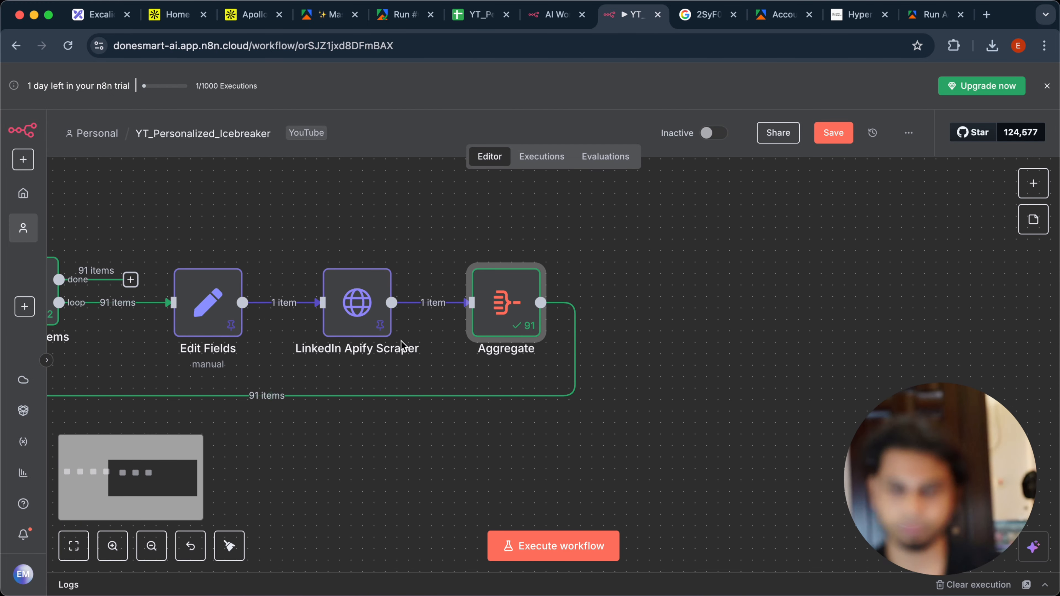
{"action": "left_click", "coordinate": [253, 396]}
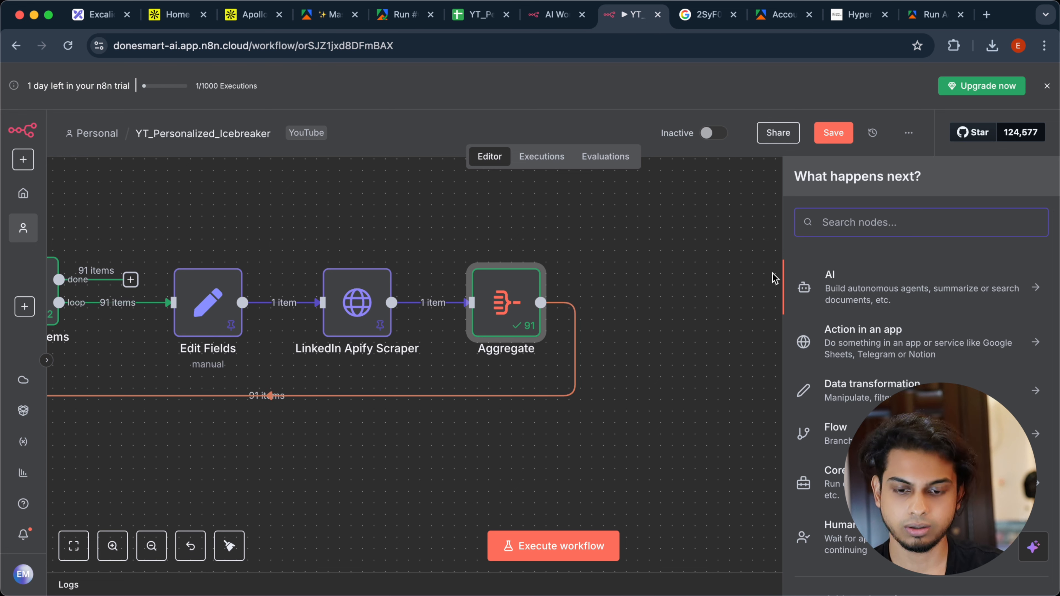
{"action": "type", "text": "open"}
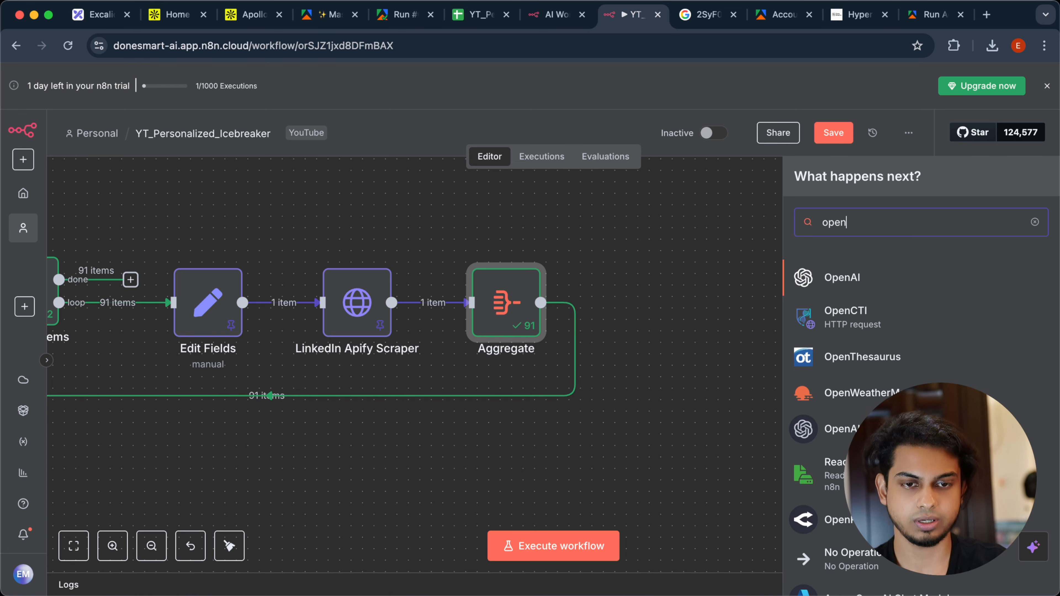
{"action": "left_click", "coordinate": [926, 274]}
{"action": "scroll", "coordinate": [926, 292], "scroll_direction": "down", "scroll_amount": 3}
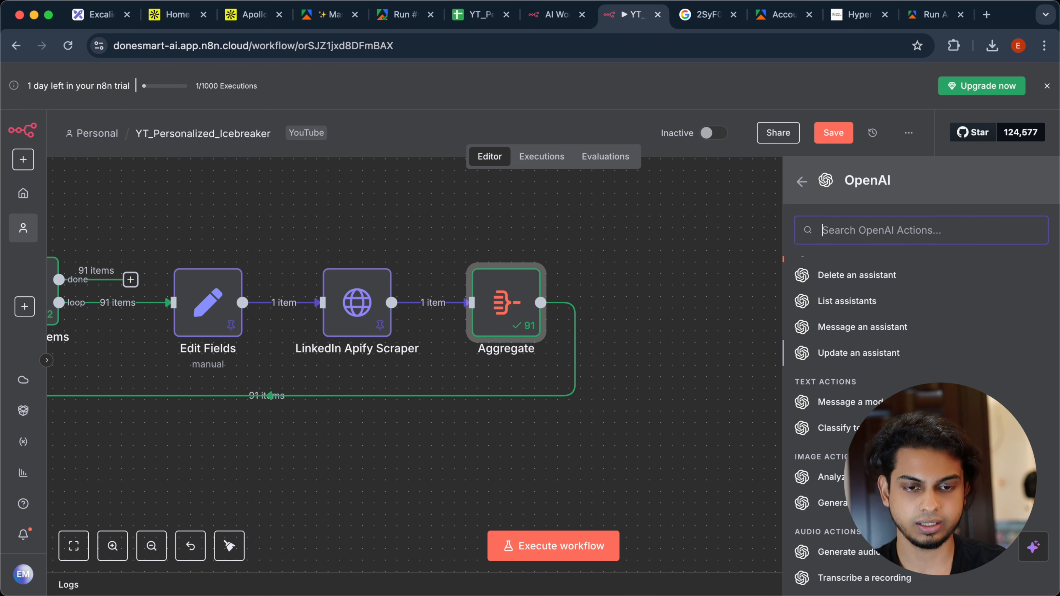
{"action": "scroll", "coordinate": [922, 418], "scroll_direction": "down", "scroll_amount": 1}
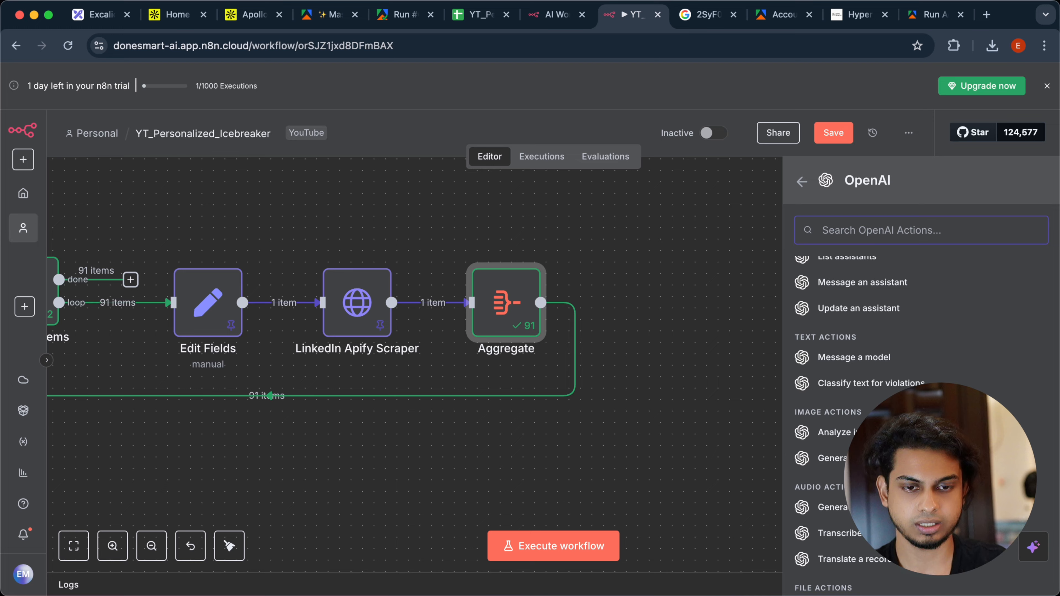
{"action": "left_click", "coordinate": [875, 360]}
{"action": "left_click", "coordinate": [750, 73]}
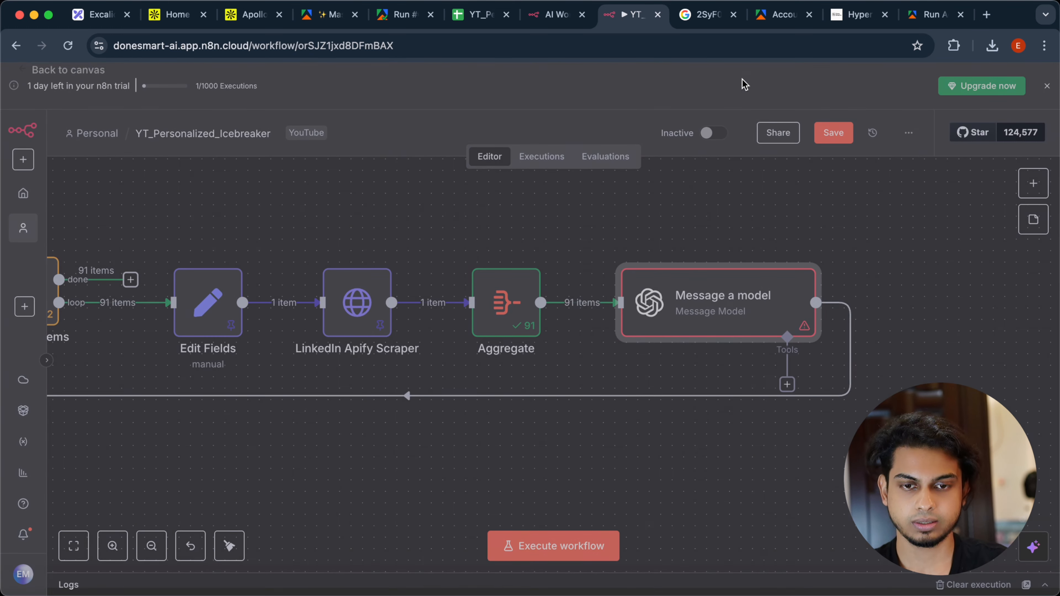
{"action": "left_click_drag", "start_coordinate": [680, 304], "coordinate": [818, 304]}
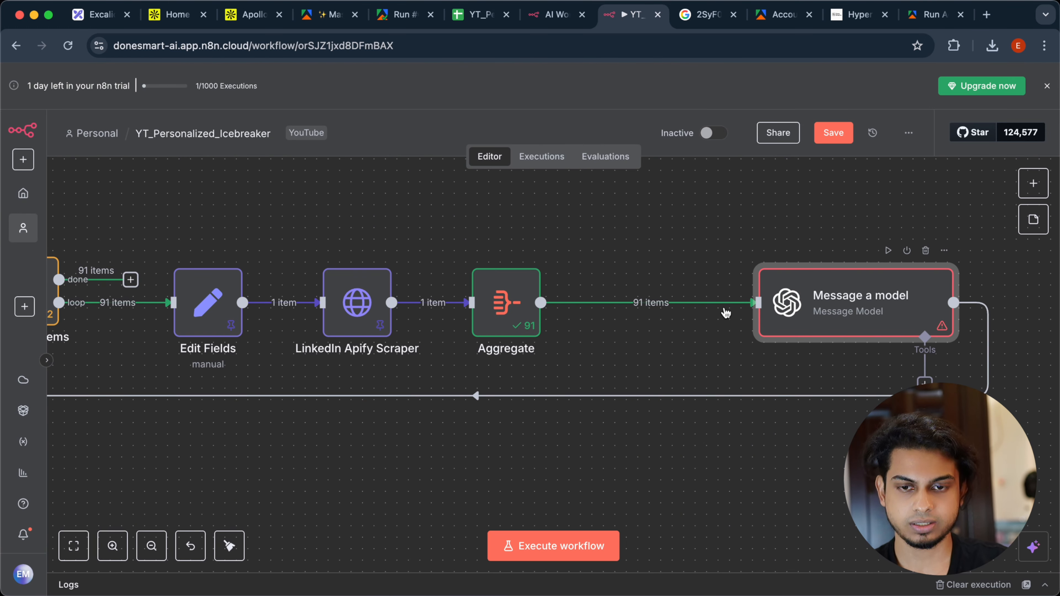
Step: Pin the Aggregate node's output and insert an Edit Fields (Set) node in Manual Mapping mode between Aggregate and Message a model
{"action": "left_click", "coordinate": [510, 321]}
{"action": "key", "text": "p"}
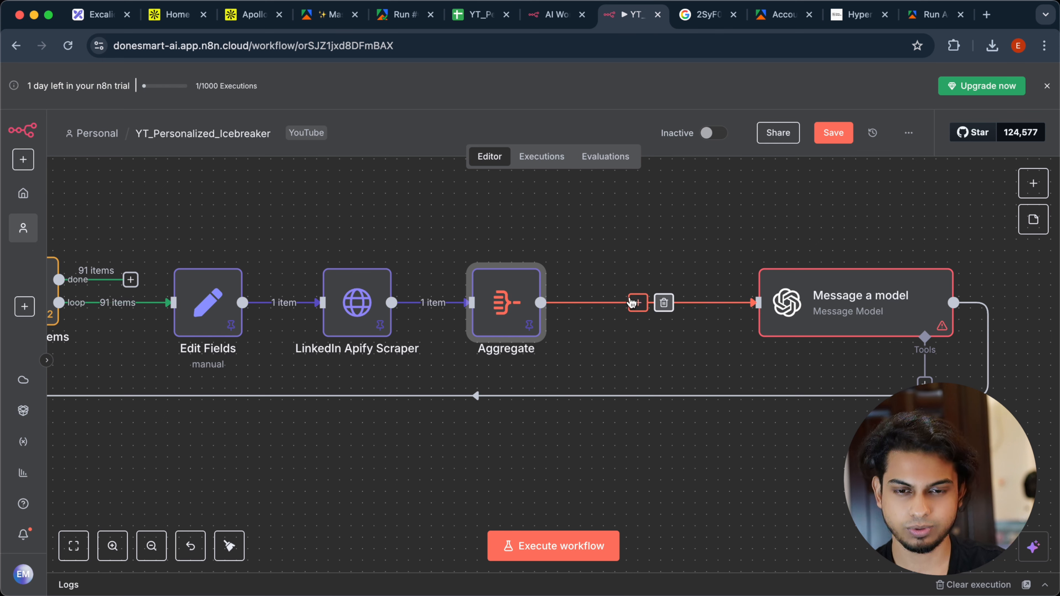
{"action": "left_click", "coordinate": [637, 302]}
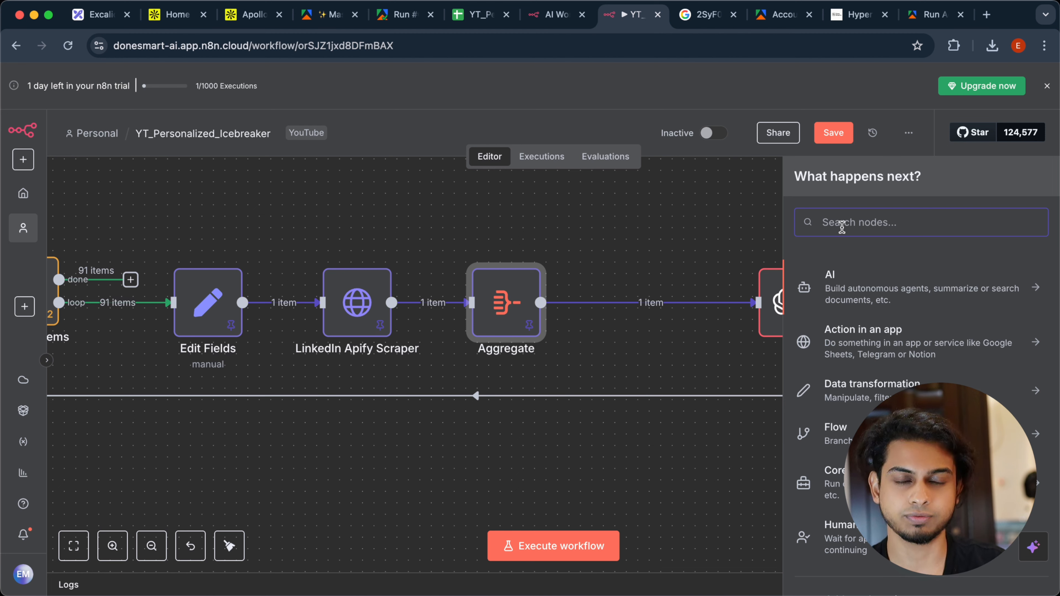
{"action": "type", "text": "set"}
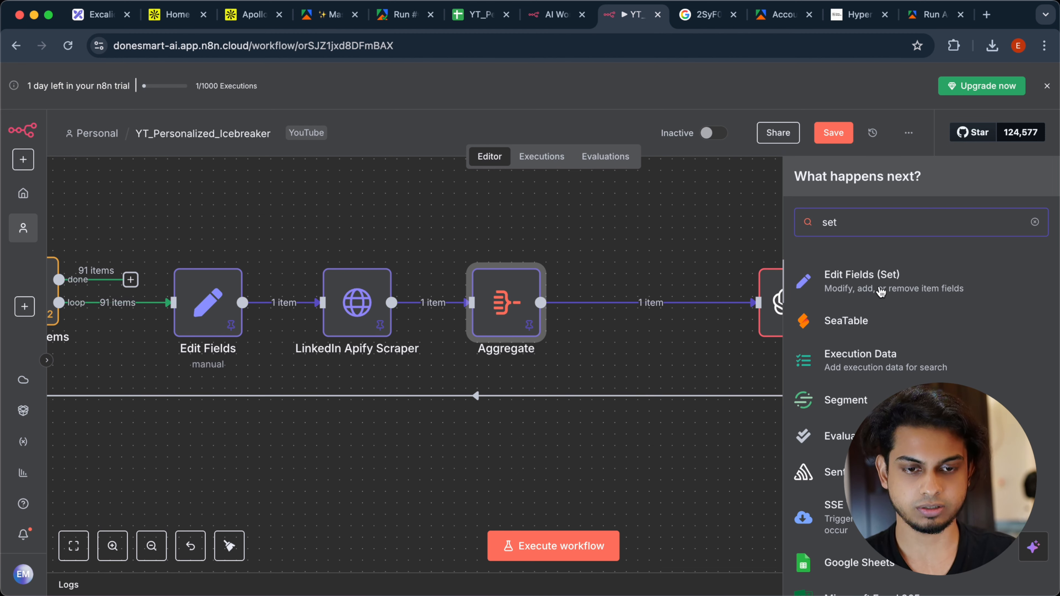
{"action": "left_click", "coordinate": [881, 291]}
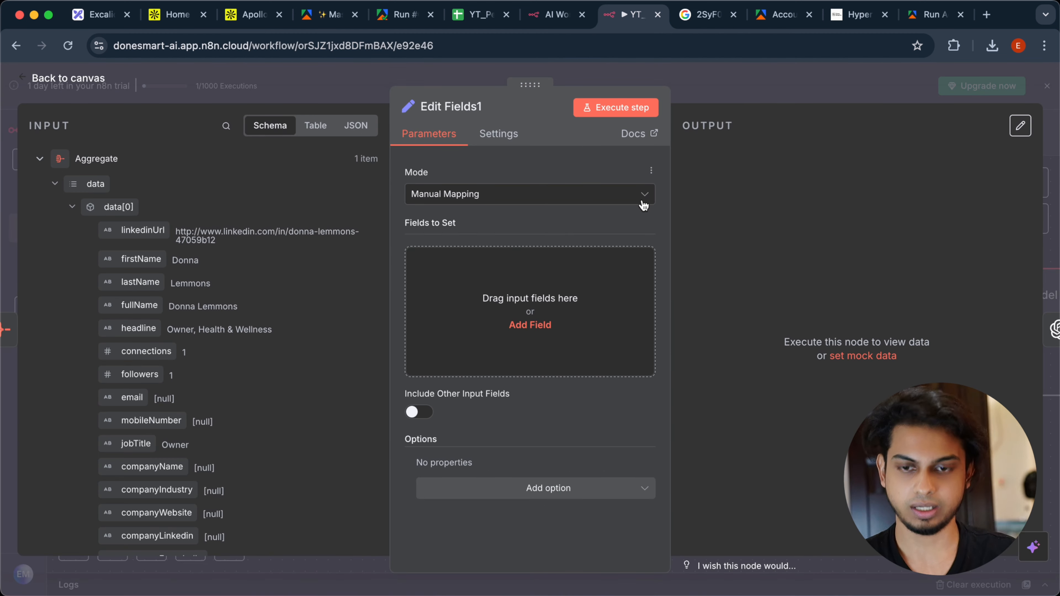
{"action": "left_click", "coordinate": [582, 209]}
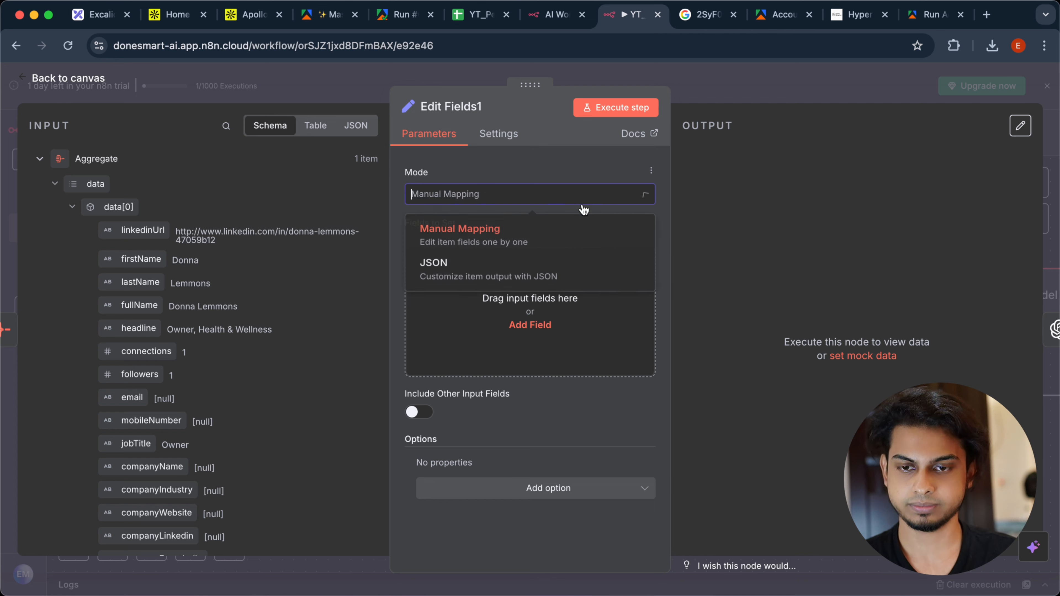
Step: Map first_name, last_name and email from the hasEmail? input data as fields to set in Edit Fields1
{"action": "scroll", "coordinate": [256, 300], "scroll_direction": "down", "scroll_amount": 20}
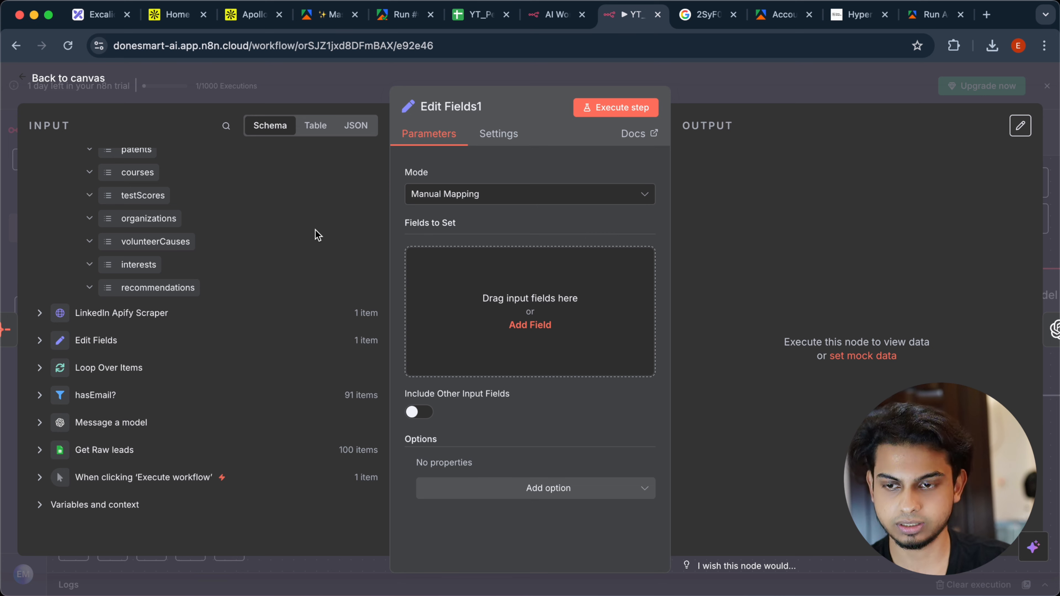
{"action": "left_click", "coordinate": [40, 340]}
{"action": "left_click", "coordinate": [41, 346]}
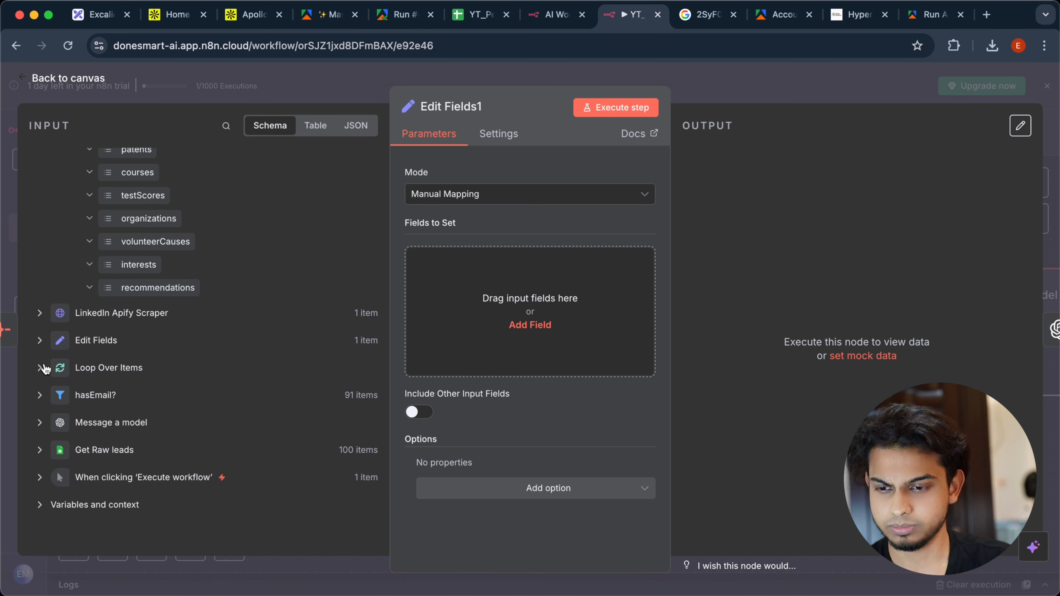
{"action": "left_click", "coordinate": [42, 346]}
{"action": "scroll", "coordinate": [47, 414], "scroll_direction": "down", "scroll_amount": 1}
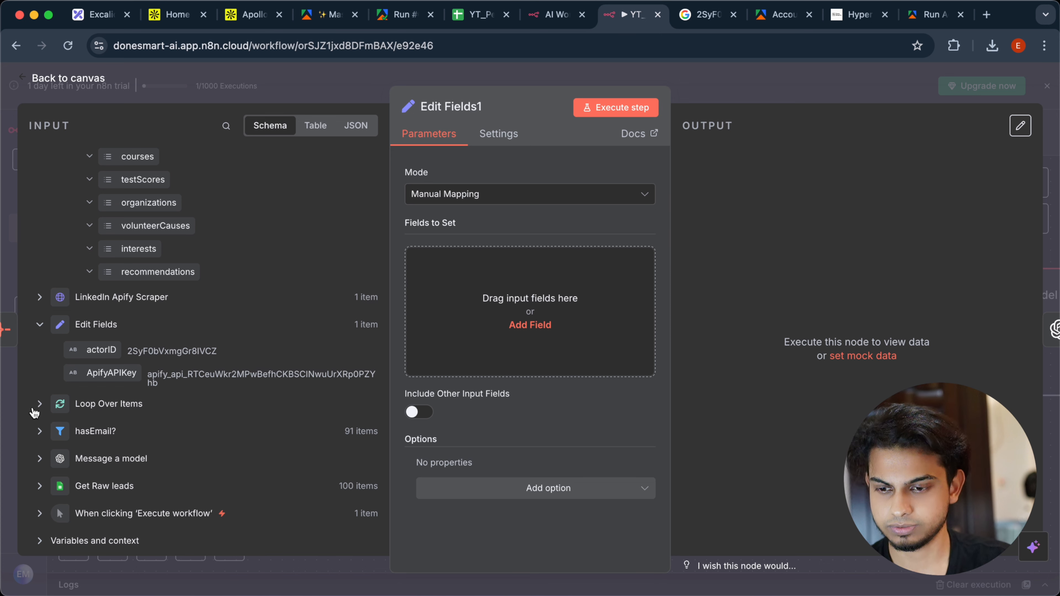
{"action": "left_click", "coordinate": [36, 412]}
{"action": "scroll", "coordinate": [50, 410], "scroll_direction": "down", "scroll_amount": 3}
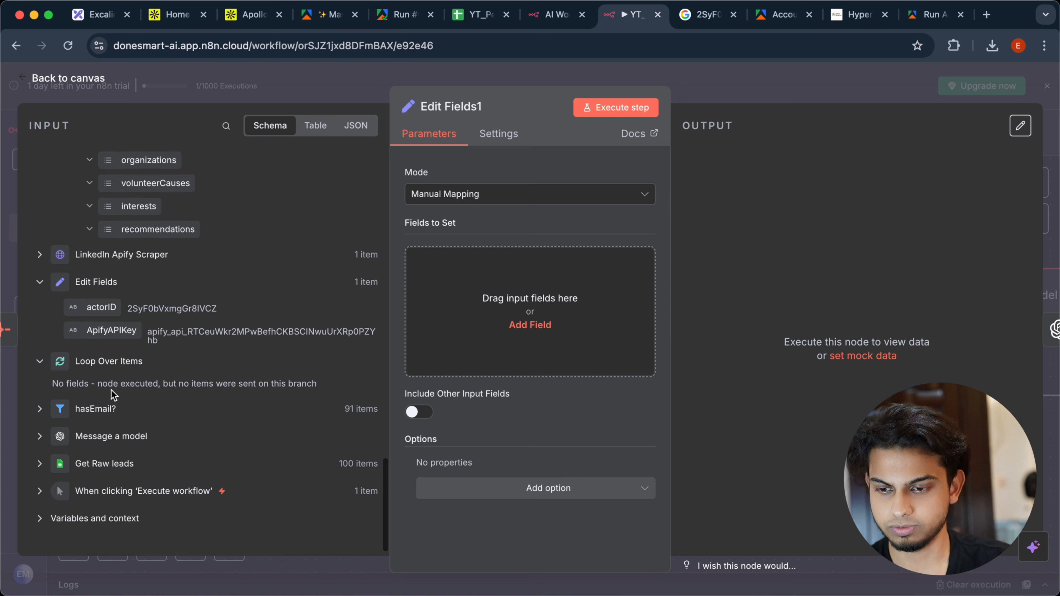
{"action": "left_click", "coordinate": [40, 408]}
{"action": "scroll", "coordinate": [94, 415], "scroll_direction": "down", "scroll_amount": 3}
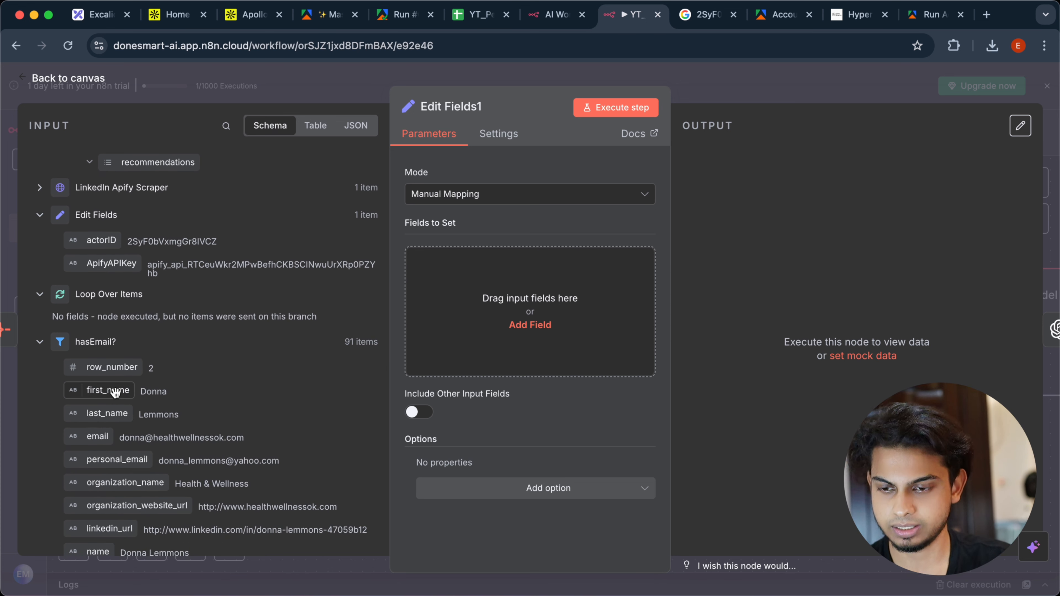
{"action": "left_click_drag", "start_coordinate": [116, 393], "coordinate": [518, 329]}
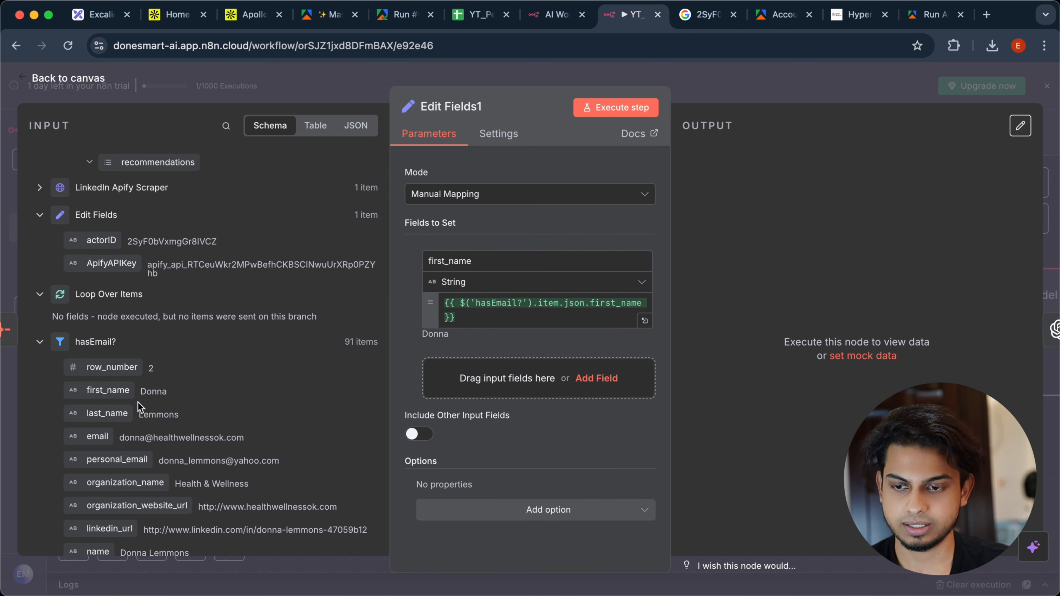
{"action": "left_click_drag", "start_coordinate": [109, 415], "coordinate": [542, 376]}
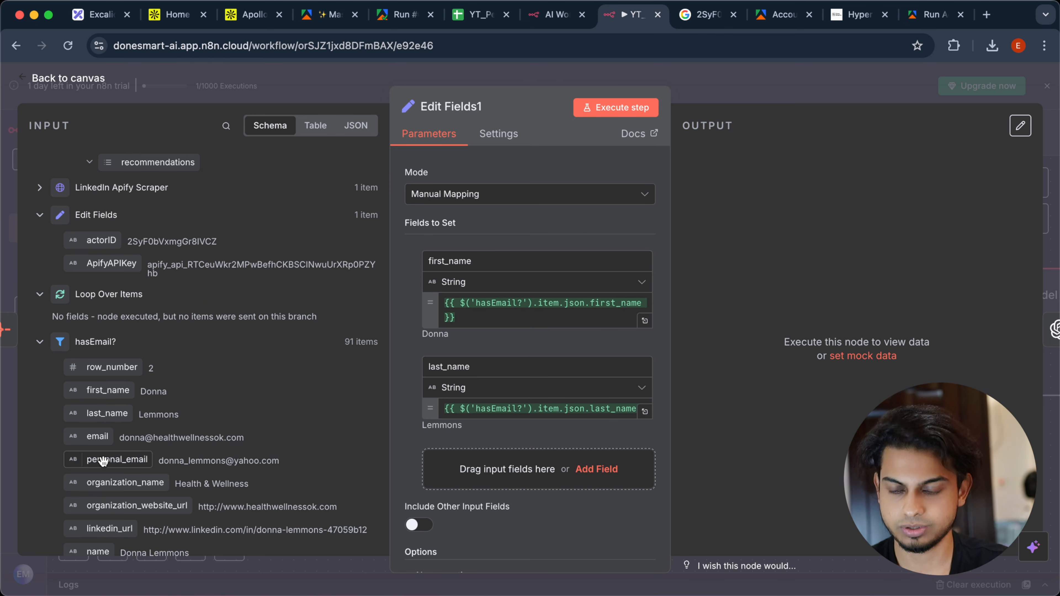
{"action": "scroll", "coordinate": [103, 461], "scroll_direction": "down", "scroll_amount": 2}
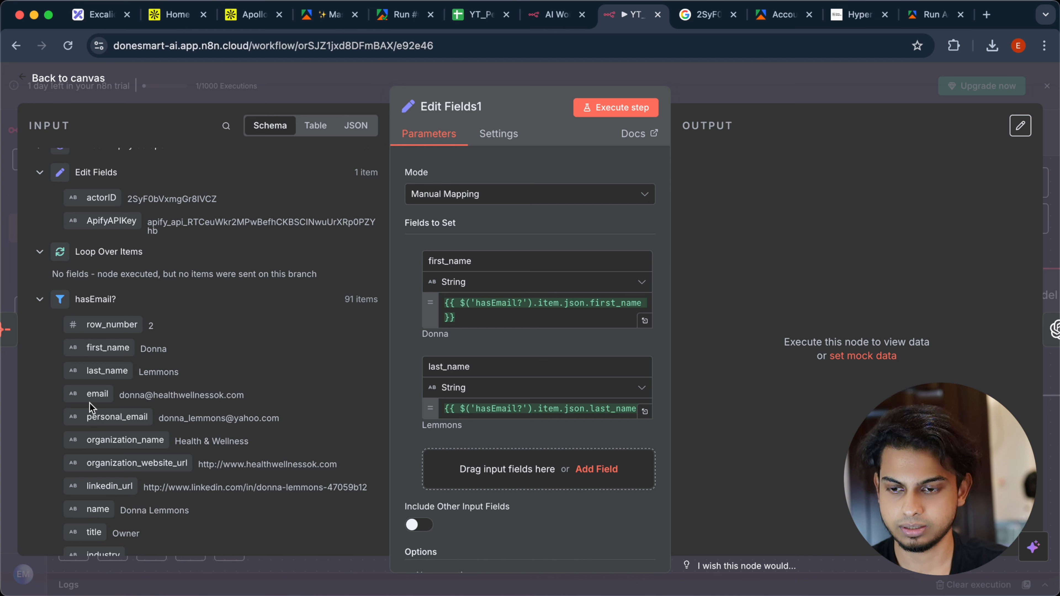
{"action": "left_click_drag", "start_coordinate": [89, 398], "coordinate": [463, 493]}
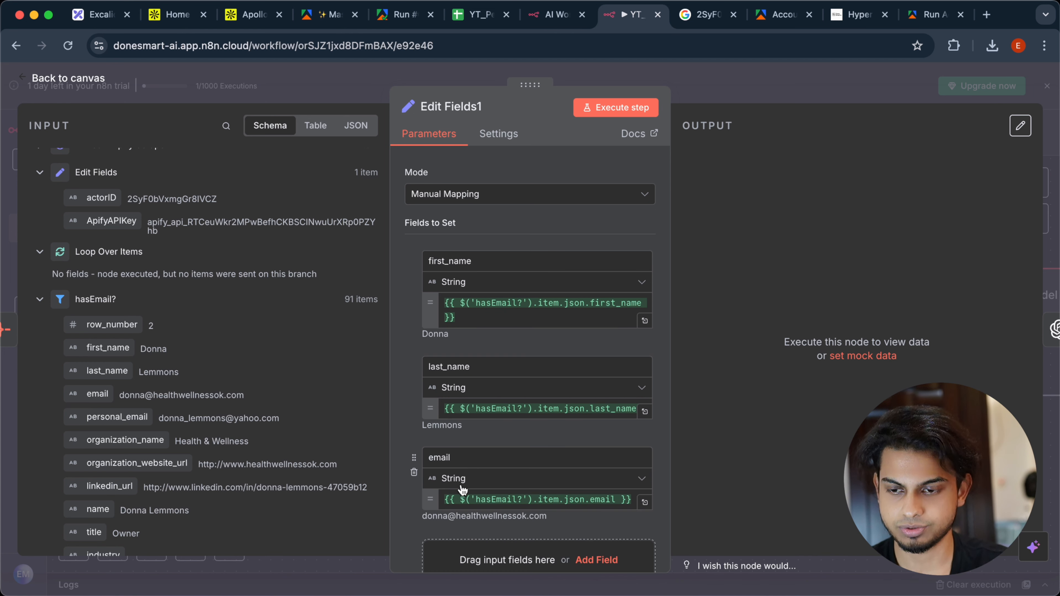
Step: Look through the remaining hasEmail? fields and add organization_name to the fields to set
{"action": "scroll", "coordinate": [288, 413], "scroll_direction": "down", "scroll_amount": 3}
{"action": "left_click_drag", "start_coordinate": [144, 382], "coordinate": [217, 389]}
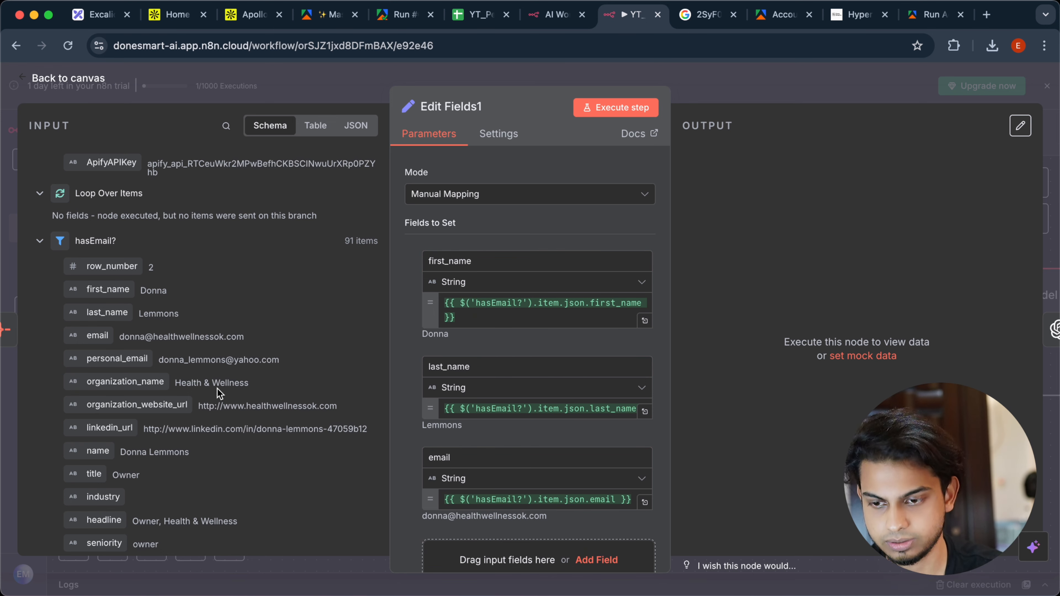
{"action": "scroll", "coordinate": [217, 389], "scroll_direction": "down", "scroll_amount": 3}
{"action": "scroll", "coordinate": [480, 442], "scroll_direction": "down", "scroll_amount": 2}
{"action": "scroll", "coordinate": [211, 443], "scroll_direction": "down", "scroll_amount": 3}
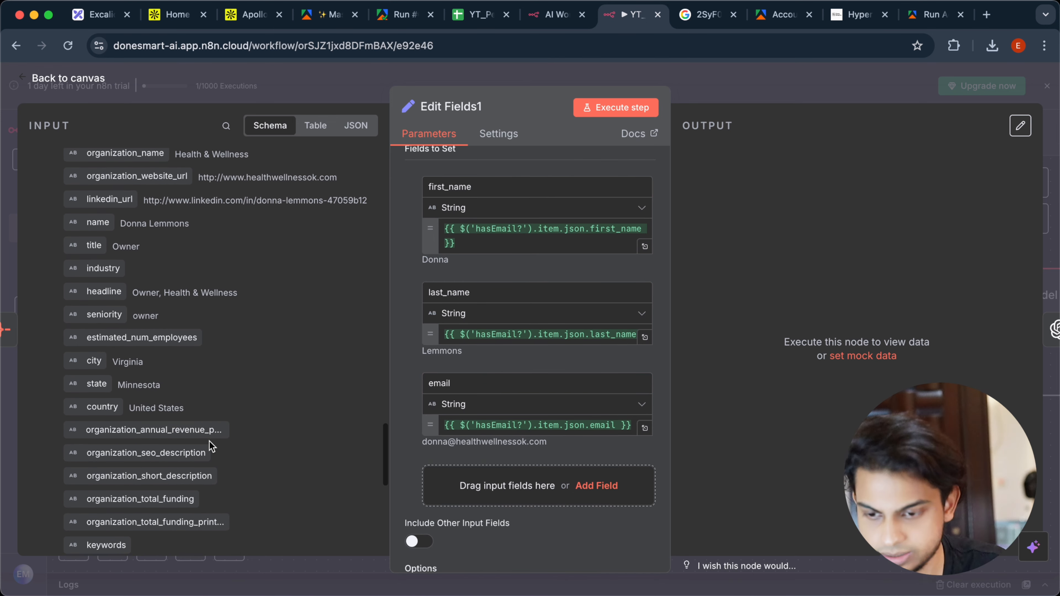
{"action": "scroll", "coordinate": [210, 441], "scroll_direction": "down", "scroll_amount": 6}
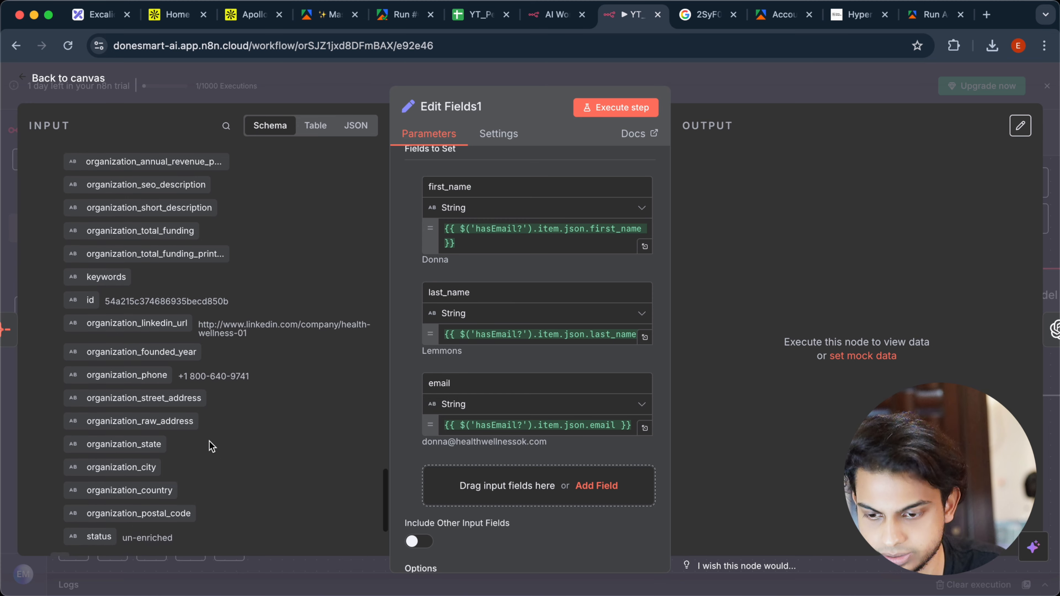
{"action": "scroll", "coordinate": [212, 444], "scroll_direction": "up", "scroll_amount": 10}
{"action": "scroll", "coordinate": [208, 440], "scroll_direction": "down", "scroll_amount": 3}
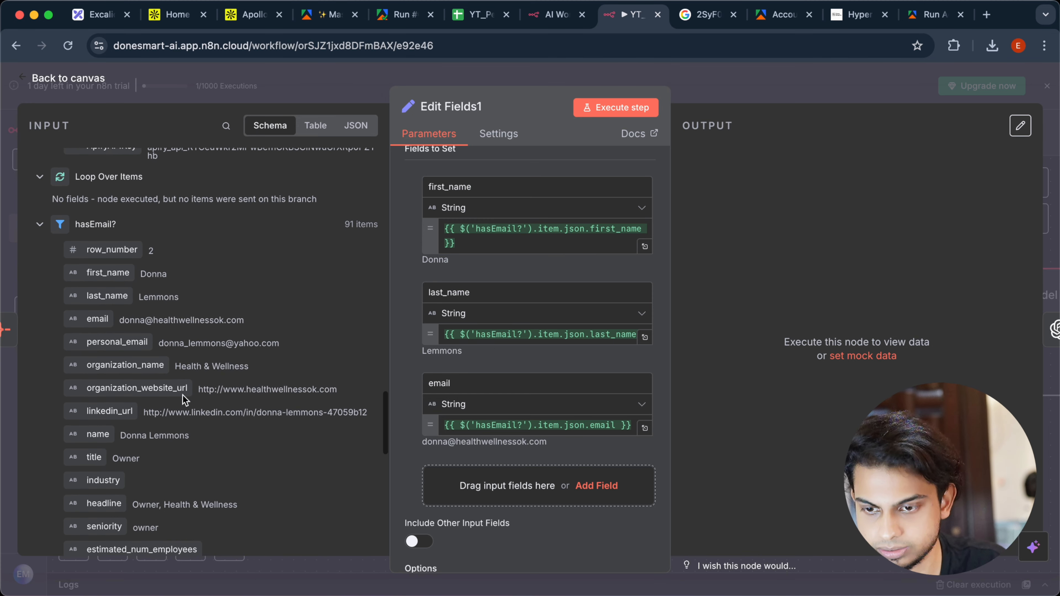
{"action": "left_click_drag", "start_coordinate": [143, 367], "coordinate": [480, 501]}
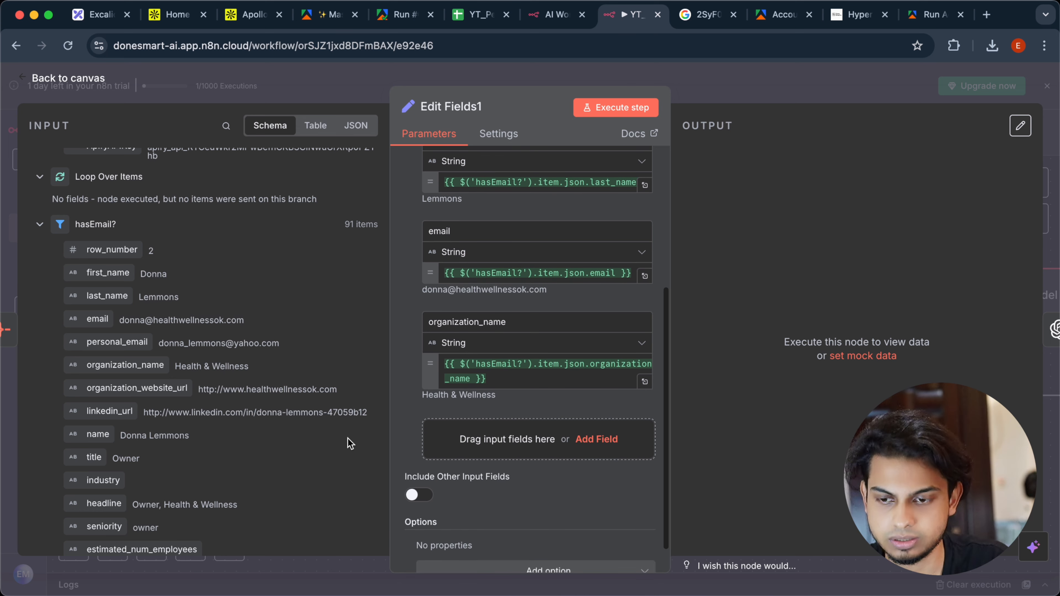
Step: Add headline and currentJobDurationInYrs from the Aggregate node's data[0] to the fields to set
{"action": "scroll", "coordinate": [350, 443], "scroll_direction": "down", "scroll_amount": 3}
{"action": "scroll", "coordinate": [350, 443], "scroll_direction": "down", "scroll_amount": 1}
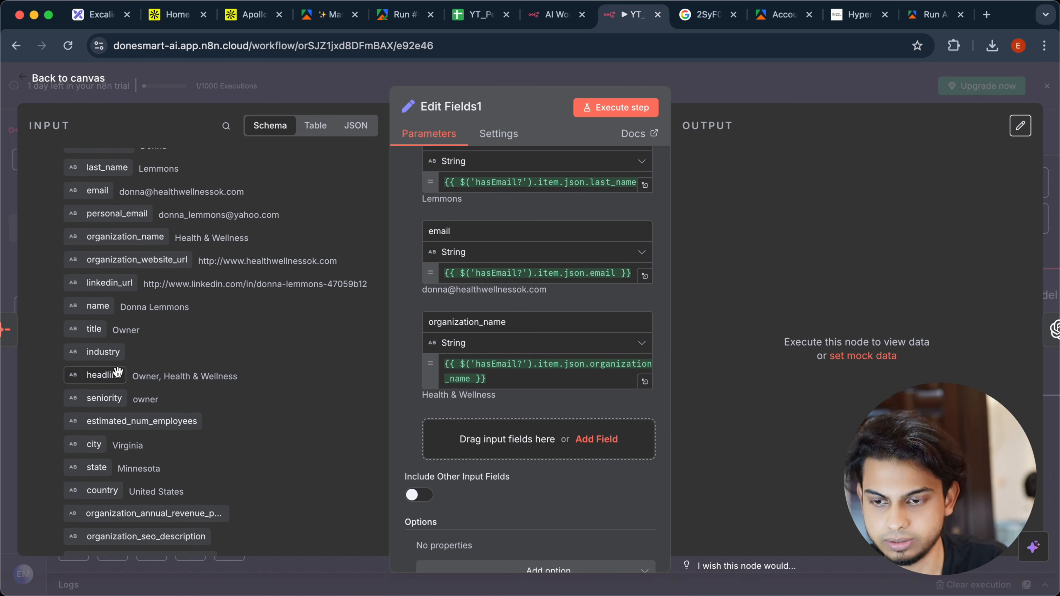
{"action": "scroll", "coordinate": [233, 289], "scroll_direction": "up", "scroll_amount": 10}
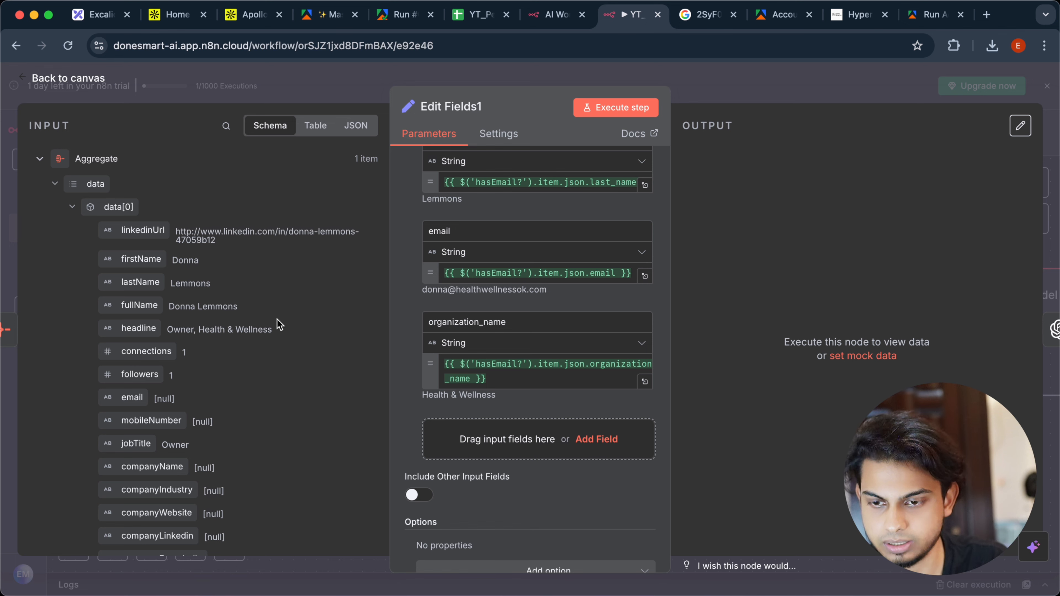
{"action": "scroll", "coordinate": [618, 376], "scroll_direction": "down", "scroll_amount": 1}
{"action": "left_click_drag", "start_coordinate": [138, 328], "coordinate": [522, 435]}
{"action": "scroll", "coordinate": [320, 390], "scroll_direction": "down", "scroll_amount": 8}
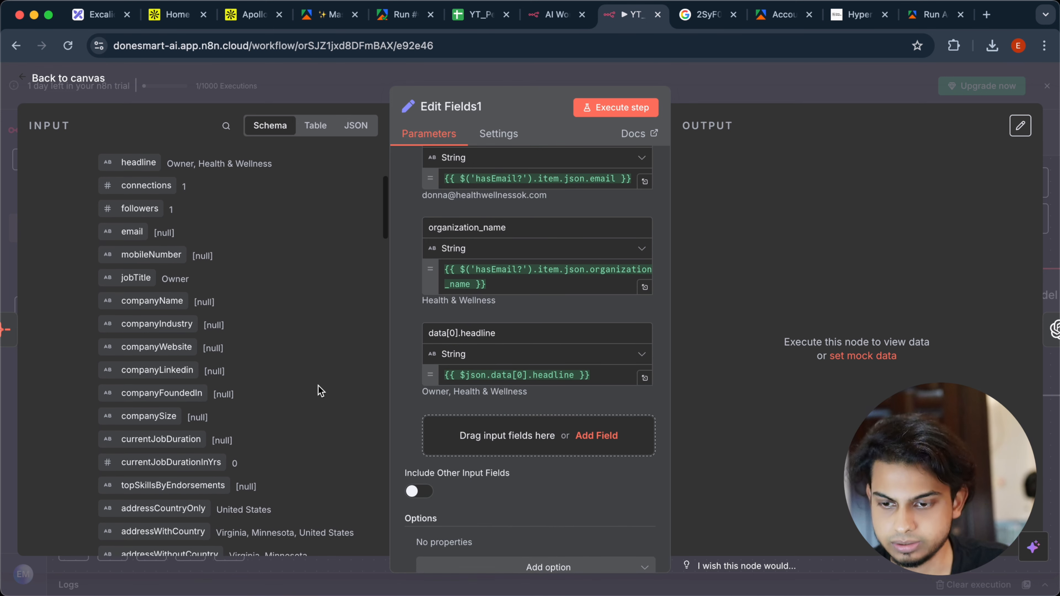
{"action": "scroll", "coordinate": [320, 391], "scroll_direction": "down", "scroll_amount": 3}
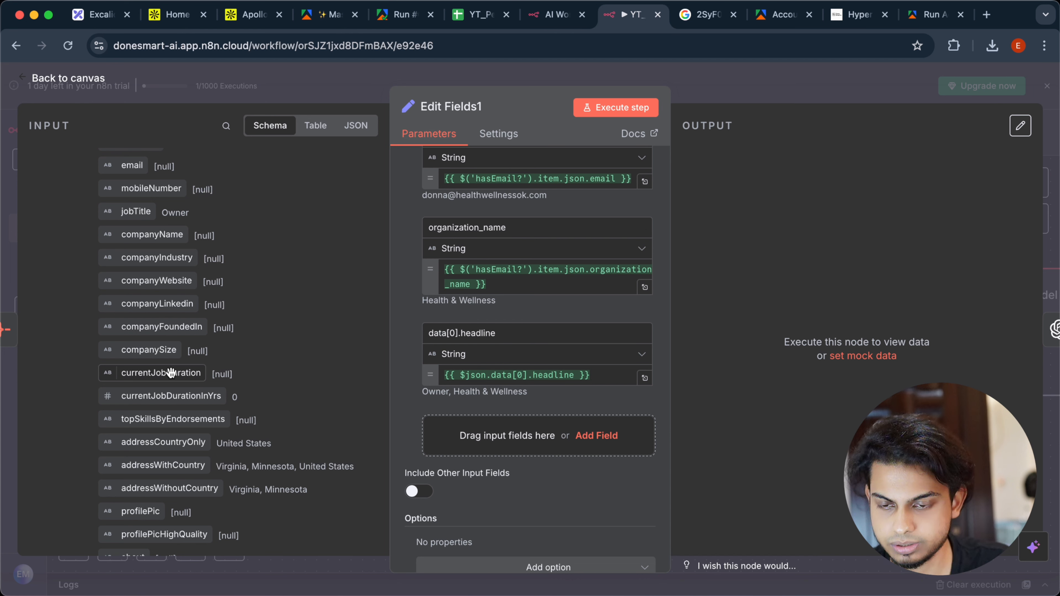
{"action": "left_click_drag", "start_coordinate": [171, 395], "coordinate": [504, 434]}
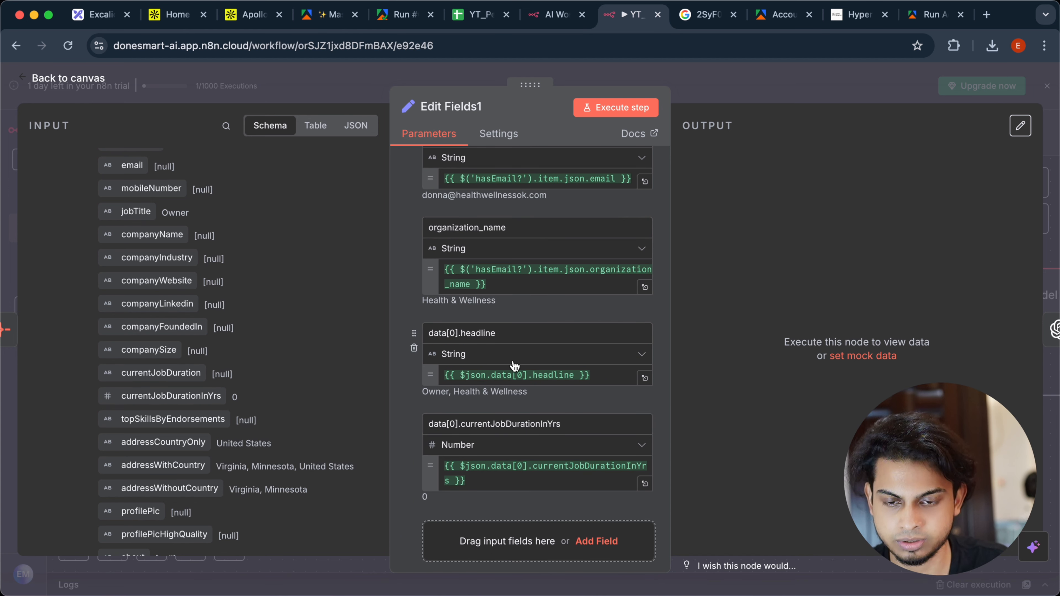
Step: Add organization_short_description and organization location fields, including organization_city, from hasEmail? to the fields to set, and return to the canvas
{"action": "scroll", "coordinate": [515, 366], "scroll_direction": "down", "scroll_amount": 5}
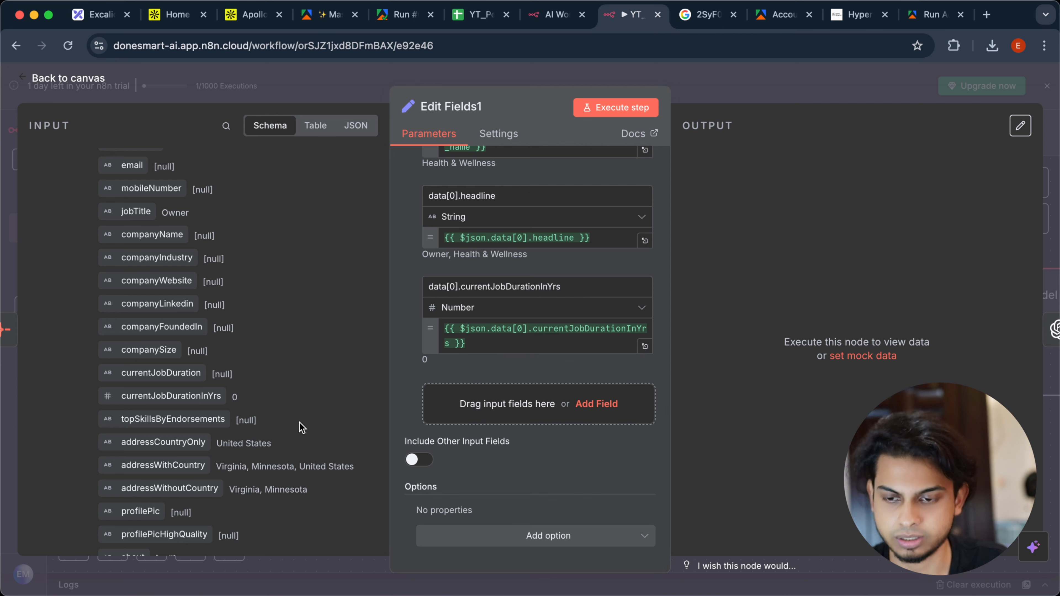
{"action": "scroll", "coordinate": [302, 427], "scroll_direction": "down", "scroll_amount": 15}
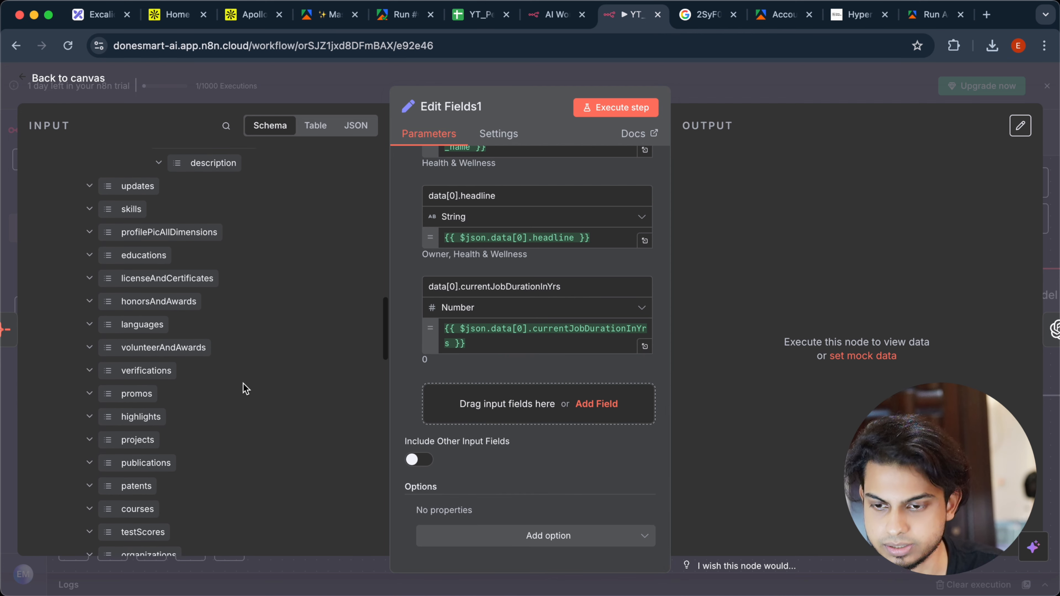
{"action": "scroll", "coordinate": [245, 389], "scroll_direction": "down", "scroll_amount": 8}
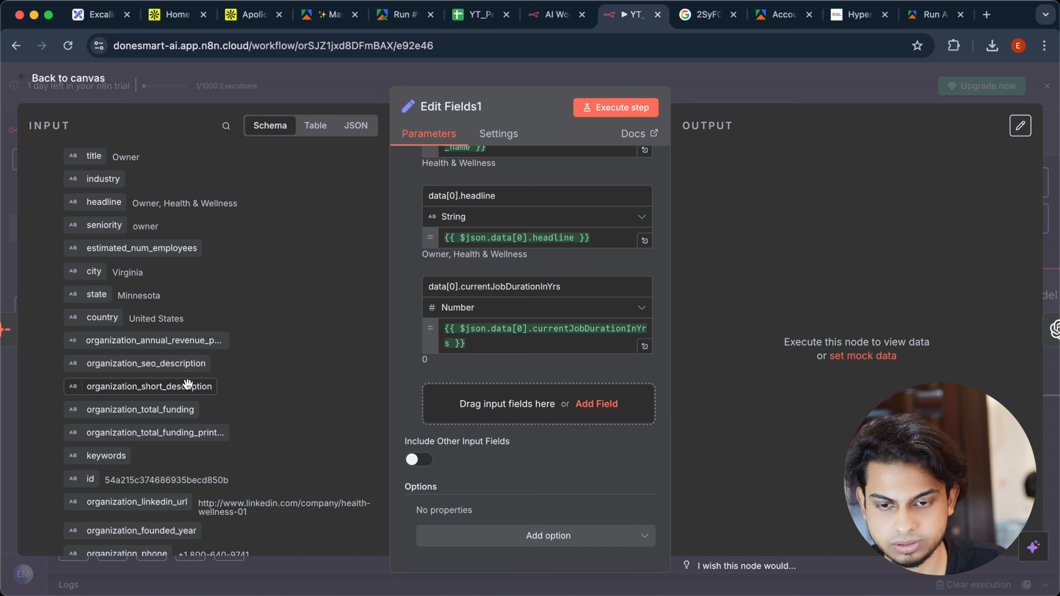
{"action": "left_click_drag", "start_coordinate": [188, 385], "coordinate": [504, 402]}
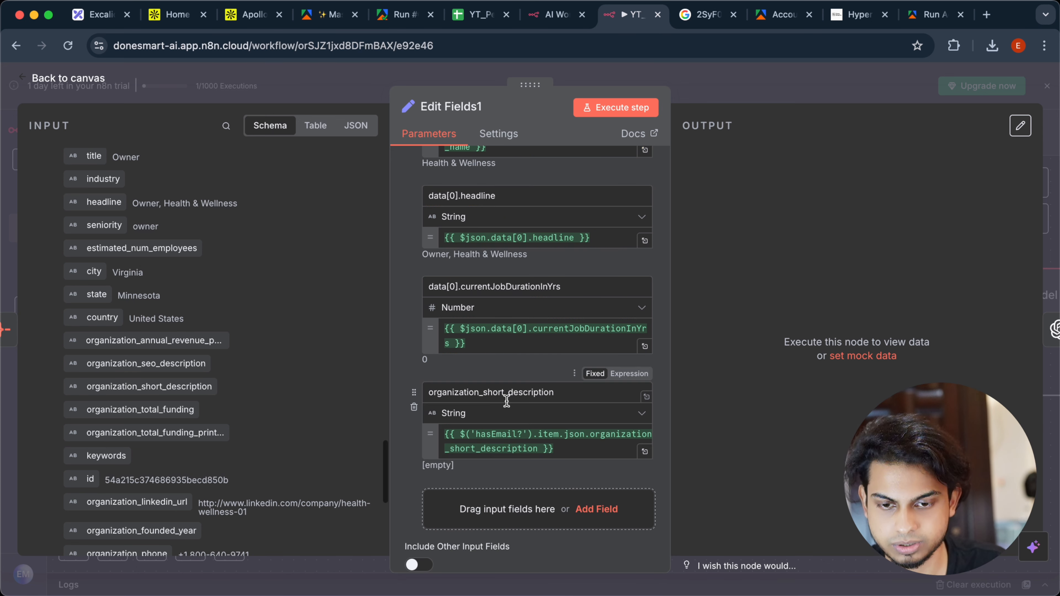
{"action": "scroll", "coordinate": [188, 334], "scroll_direction": "down", "scroll_amount": 5}
{"action": "left_click_drag", "start_coordinate": [121, 431], "coordinate": [469, 480]}
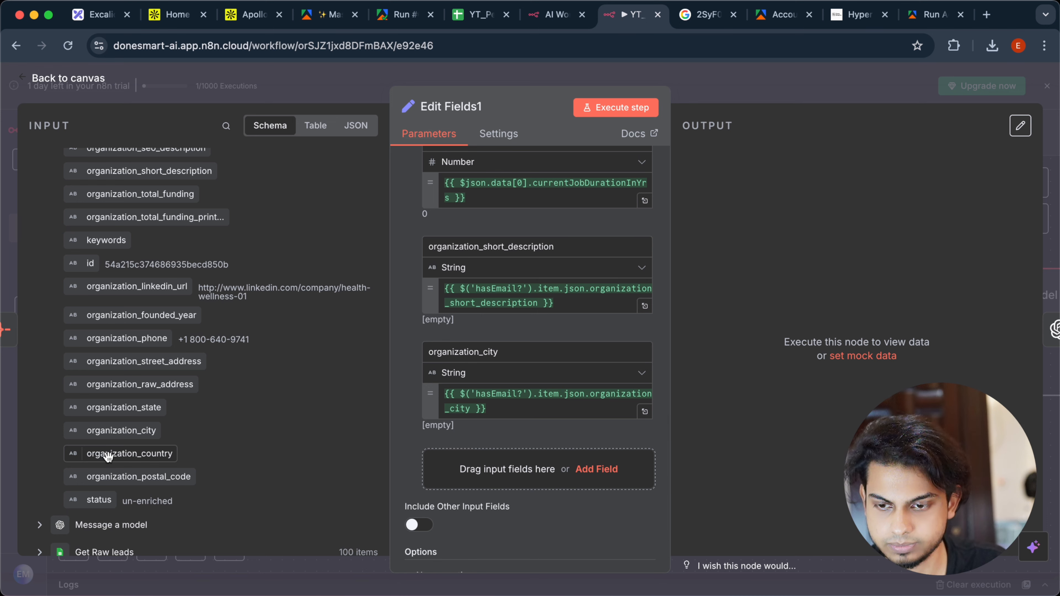
{"action": "left_click_drag", "start_coordinate": [115, 417], "coordinate": [509, 469]}
{"action": "left_click", "coordinate": [710, 101]}
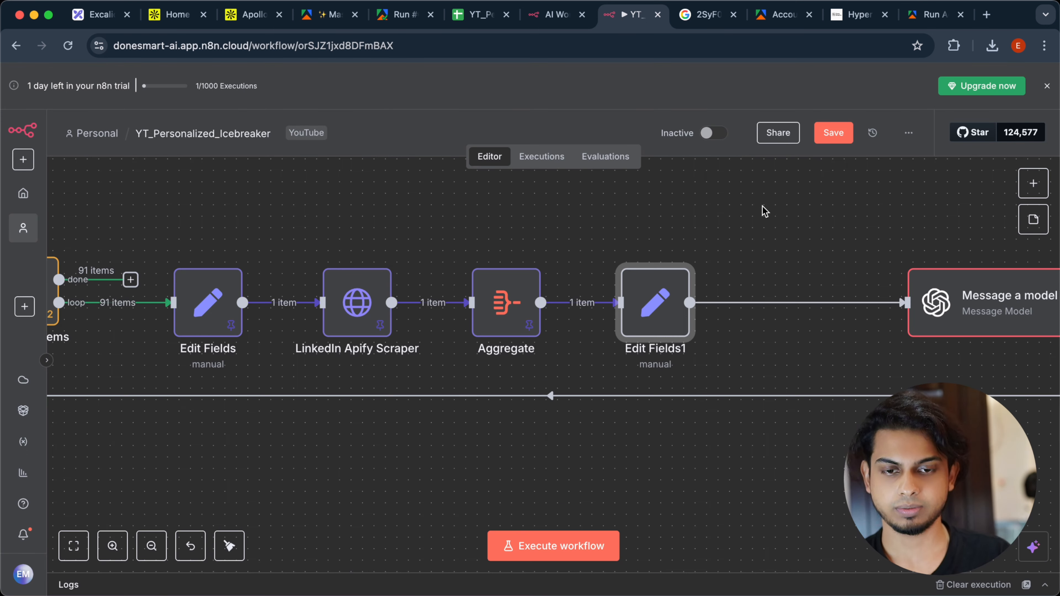
Step: Move Edit Fields1 closer to the Message a model node and check that OpenAI node's parameters
{"action": "scroll", "coordinate": [762, 209], "scroll_direction": "right", "scroll_amount": 5}
{"action": "left_click_drag", "start_coordinate": [760, 287], "coordinate": [750, 287]}
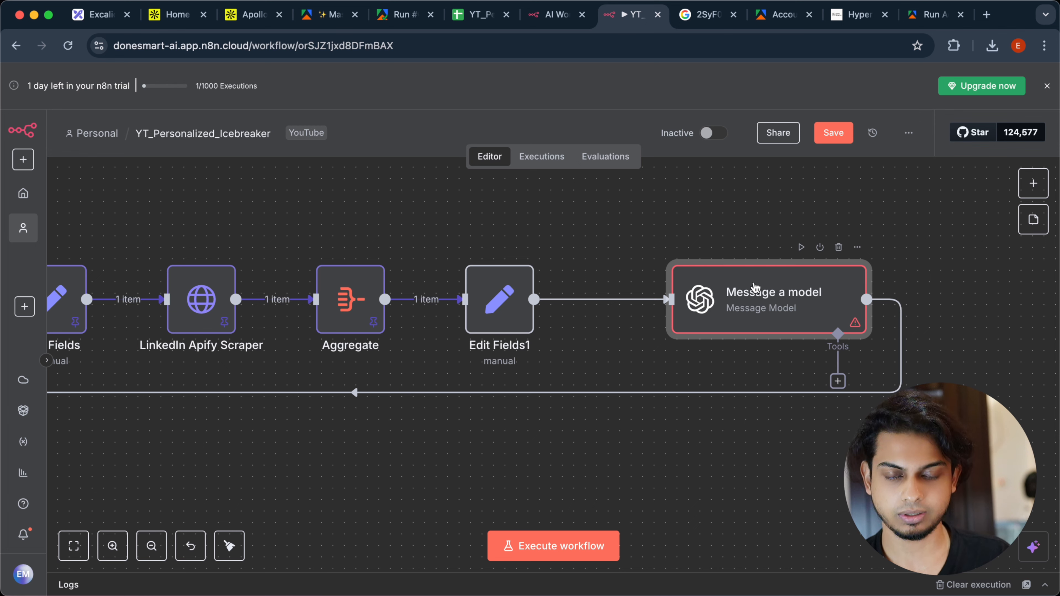
{"action": "left_click_drag", "start_coordinate": [504, 312], "coordinate": [537, 312]}
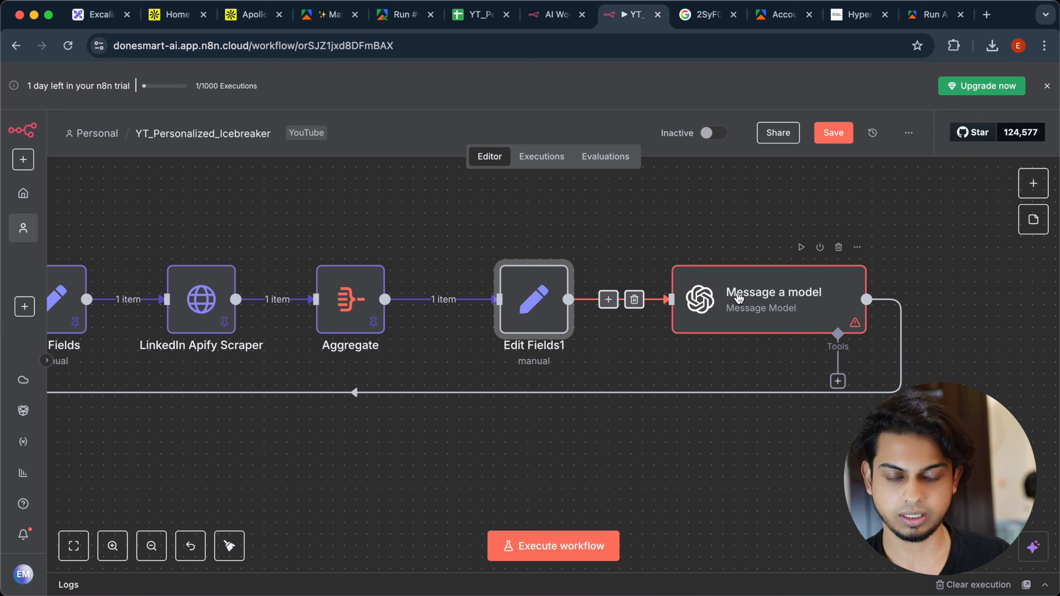
{"action": "double_click", "coordinate": [718, 303]}
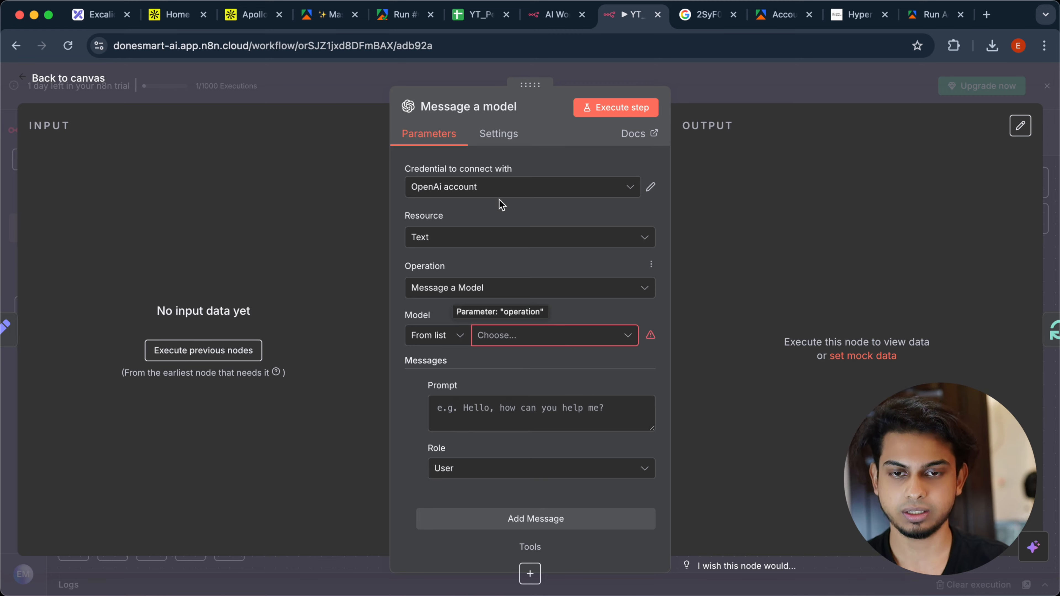
{"action": "left_click", "coordinate": [714, 85]}
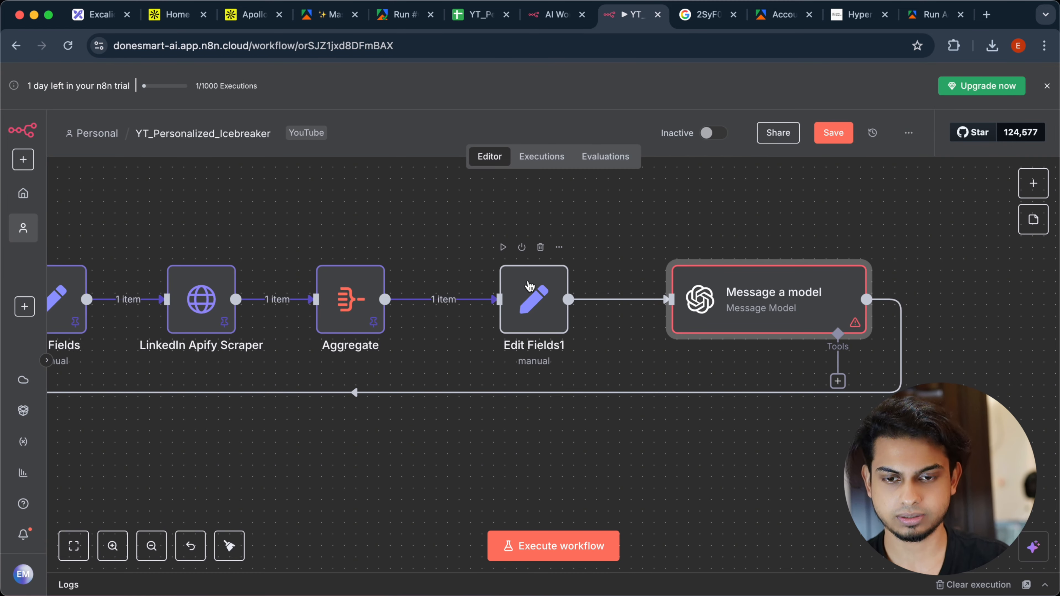
Step: Try running the Edit Fields1 node, and change its first_name expression to reference the 'Loop Over Items' node
{"action": "left_click", "coordinate": [503, 248]}
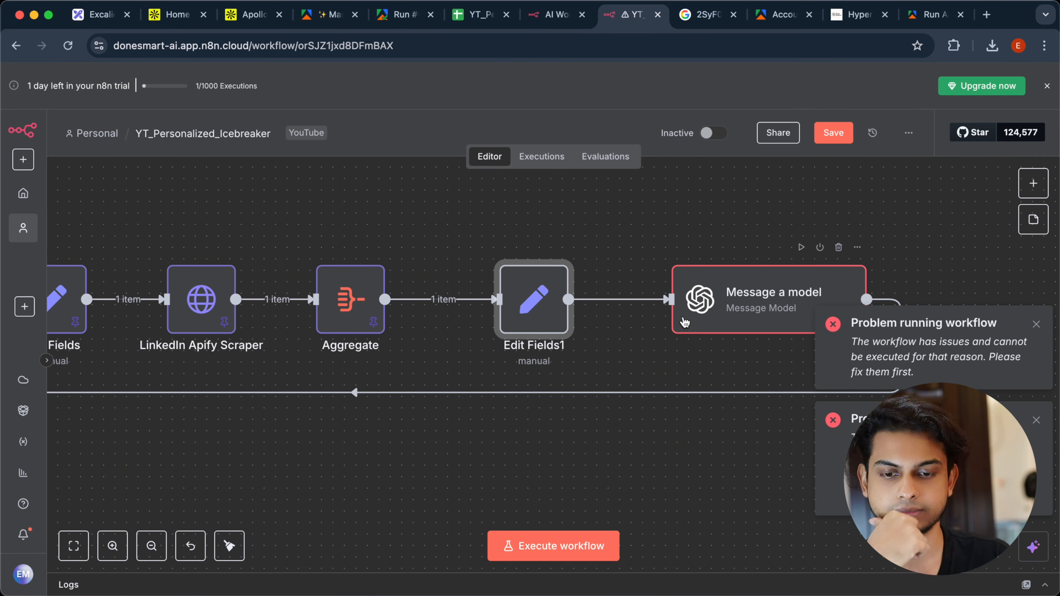
{"action": "double_click", "coordinate": [528, 316]}
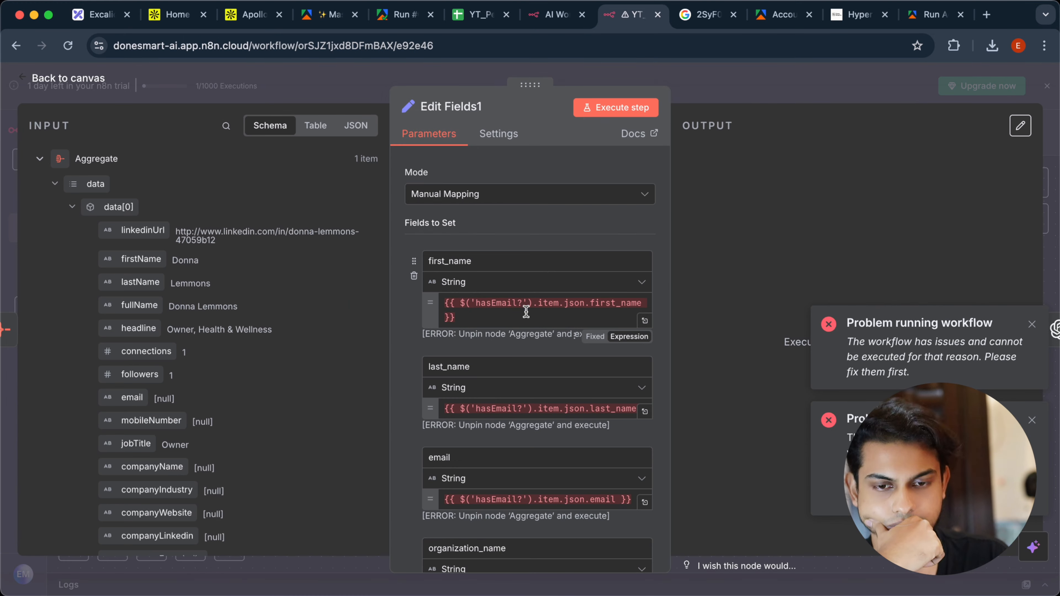
{"action": "scroll", "coordinate": [526, 312], "scroll_direction": "down", "scroll_amount": 1}
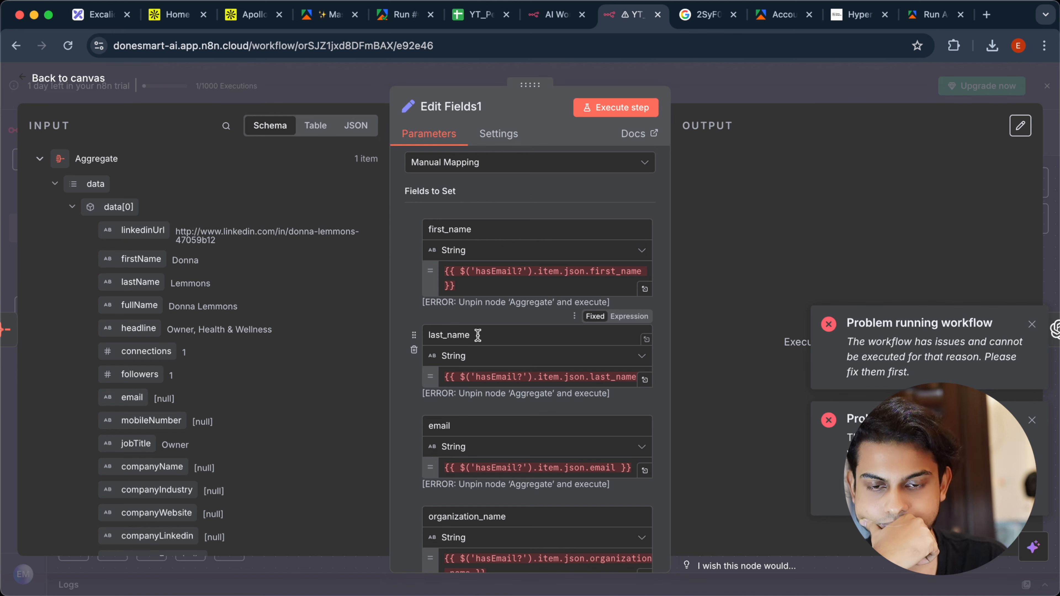
{"action": "scroll", "coordinate": [310, 308], "scroll_direction": "down", "scroll_amount": 15}
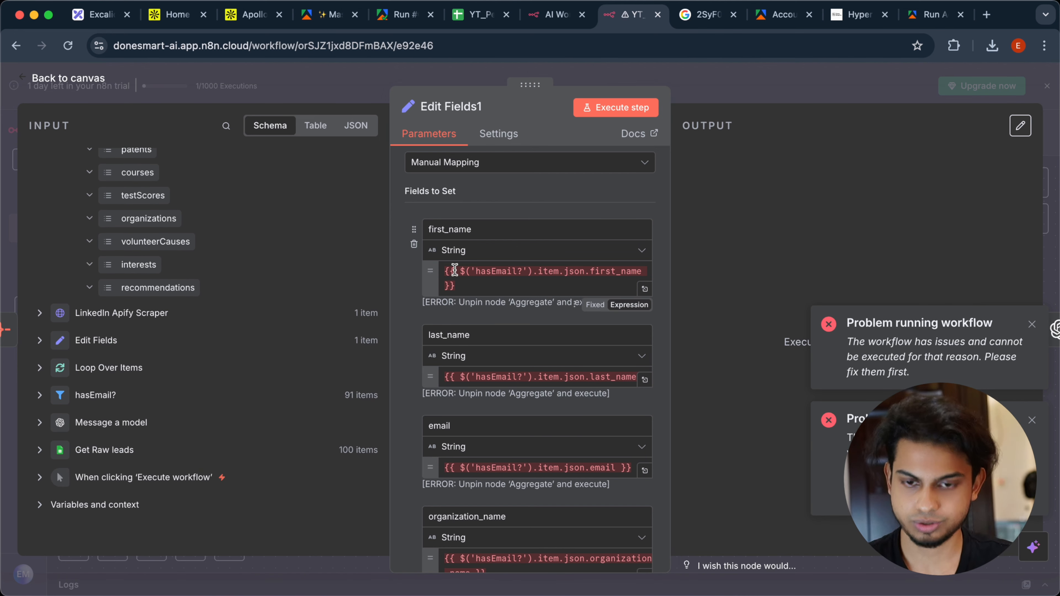
{"action": "left_click", "coordinate": [521, 272]}
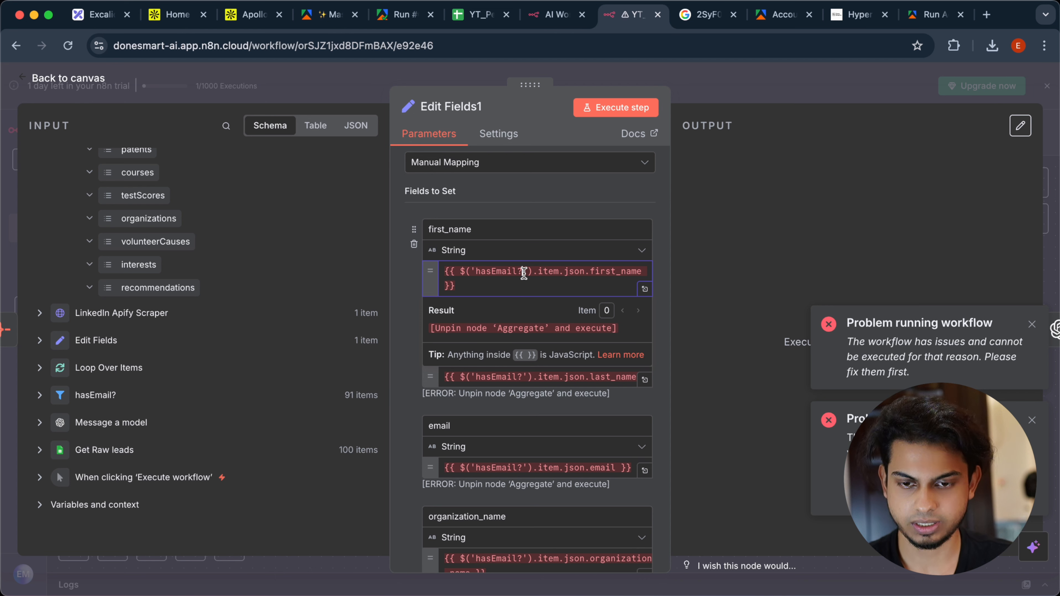
{"action": "left_click_drag", "start_coordinate": [523, 272], "coordinate": [480, 271]}
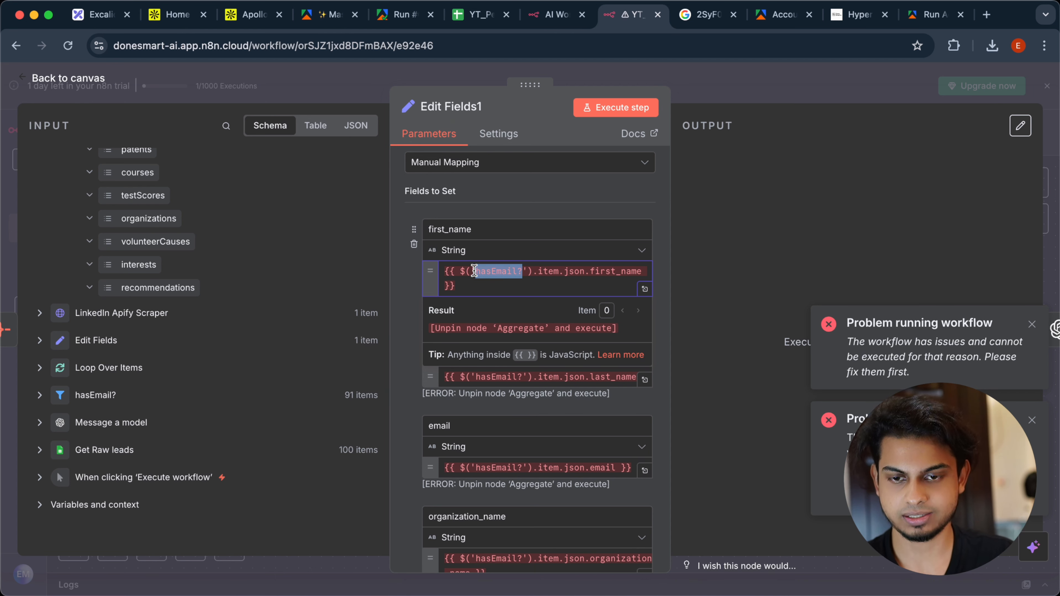
{"action": "type", "text": "Loop Over Items"}
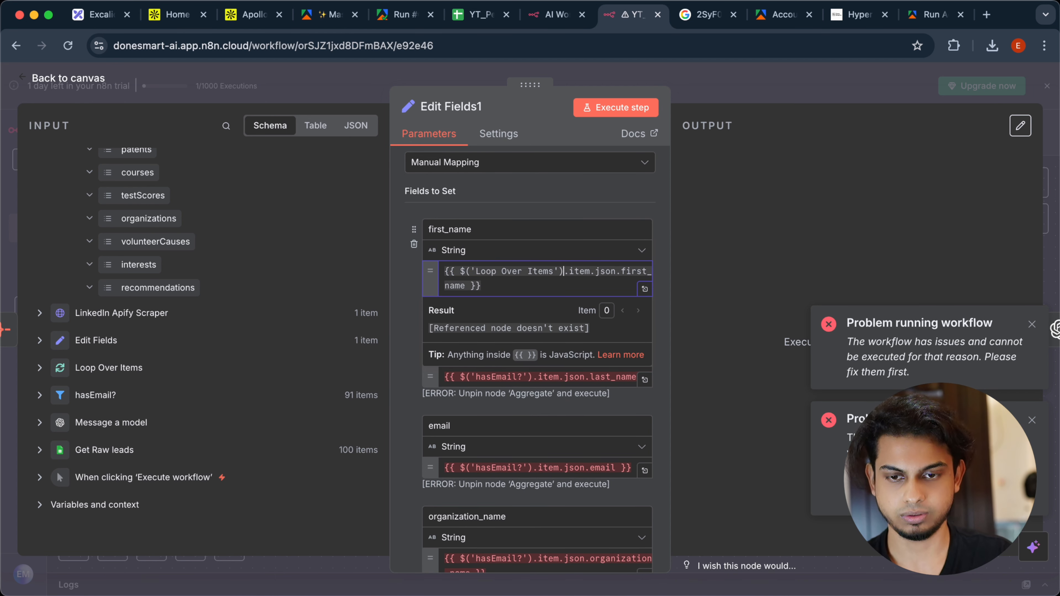
{"action": "left_click", "coordinate": [608, 259]}
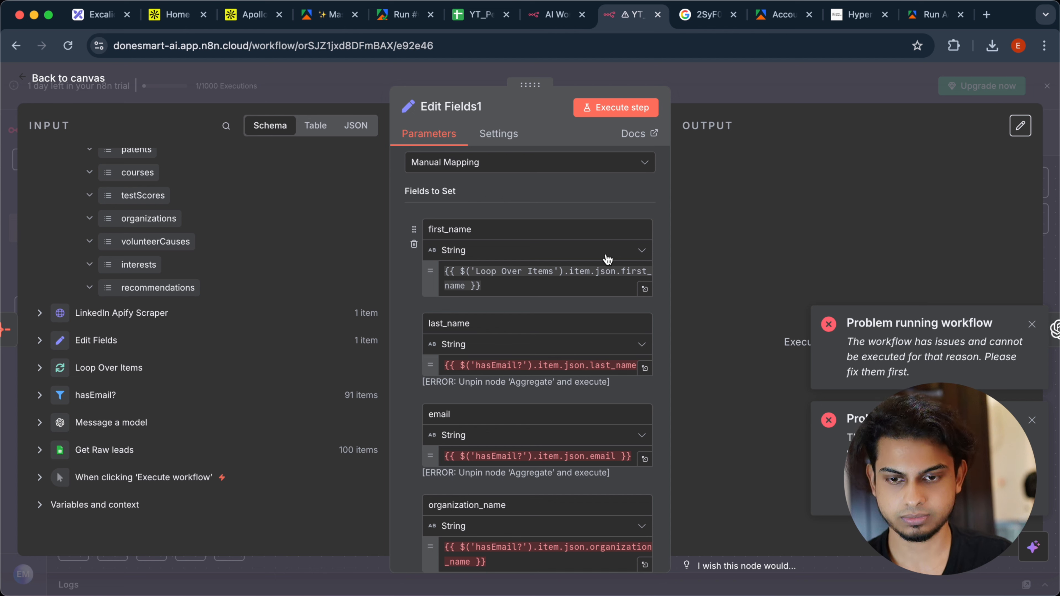
Step: Copy the 'Loop Over Items' node name from the first_name expression and use it as the node reference in the last_name expression
{"action": "left_click", "coordinate": [511, 275]}
{"action": "left_click_drag", "start_coordinate": [549, 273], "coordinate": [496, 276]}
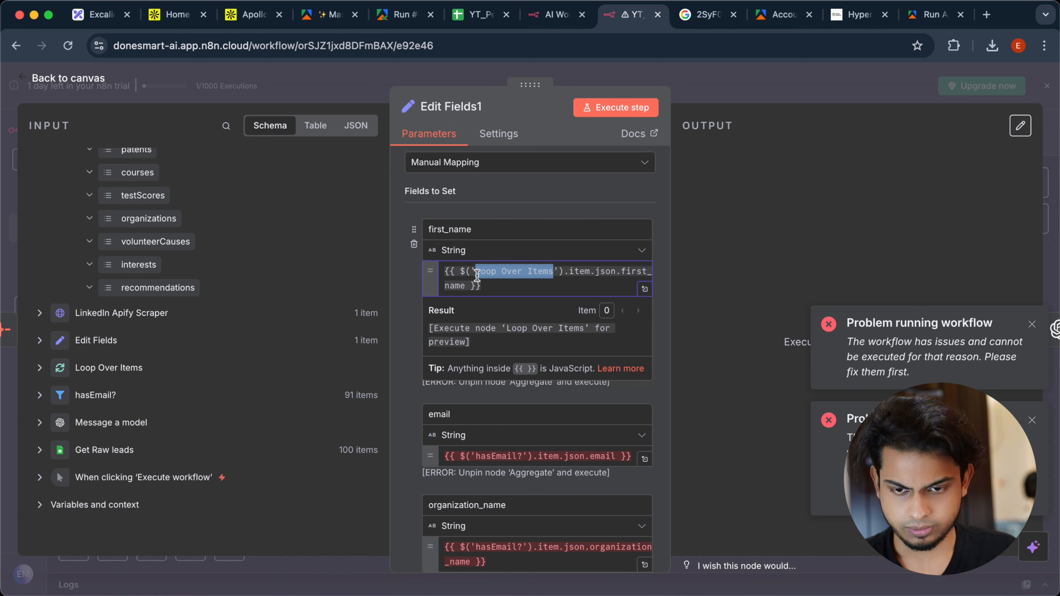
{"action": "left_click", "coordinate": [513, 413]}
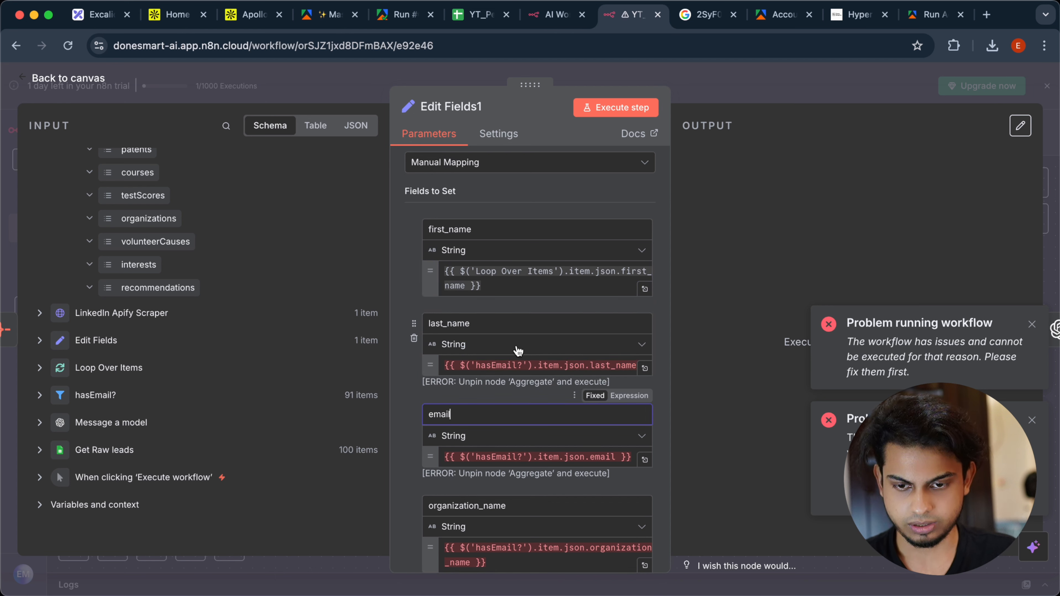
{"action": "left_click_drag", "start_coordinate": [522, 364], "coordinate": [499, 360]}
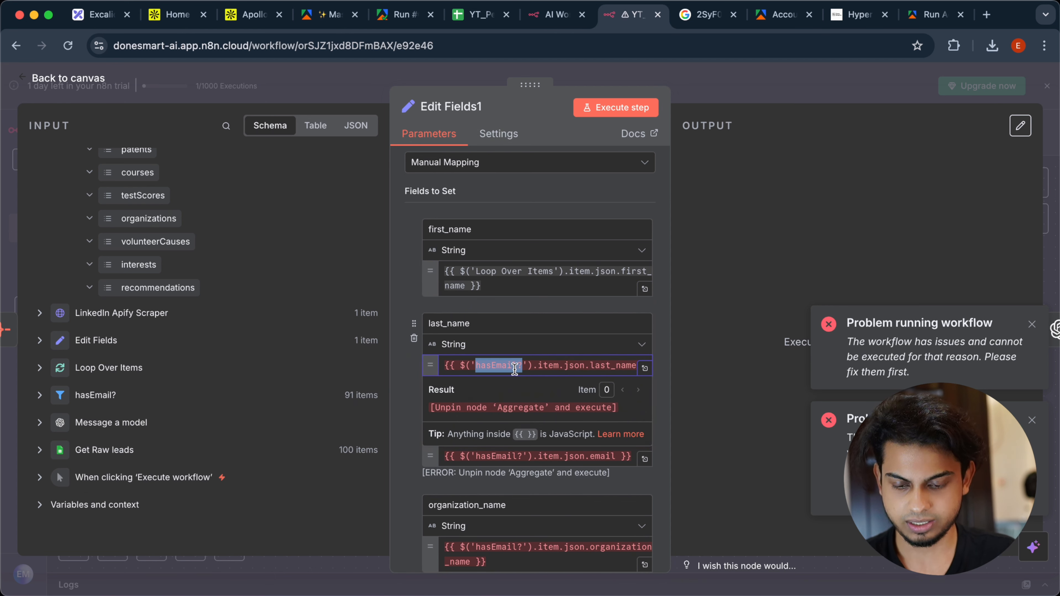
{"action": "type", "text": "Loop Over Items"}
{"action": "scroll", "coordinate": [531, 359], "scroll_direction": "down", "scroll_amount": 3}
{"action": "left_click", "coordinate": [702, 243]}
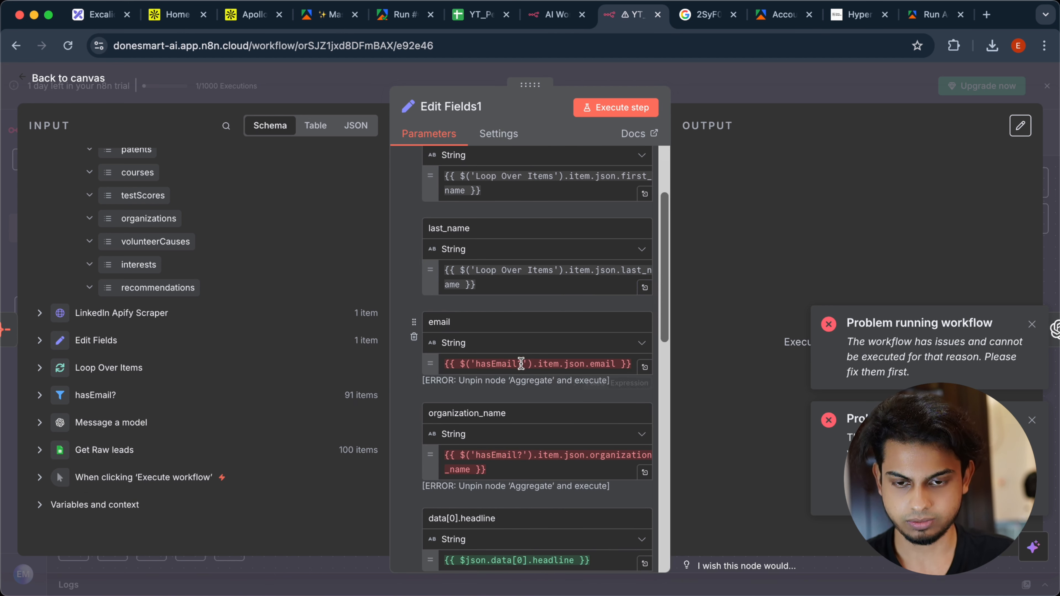
Step: Replace the node reference in the email and organization_name expressions with 'Loop Over Items'
{"action": "left_click_drag", "start_coordinate": [521, 364], "coordinate": [481, 364]}
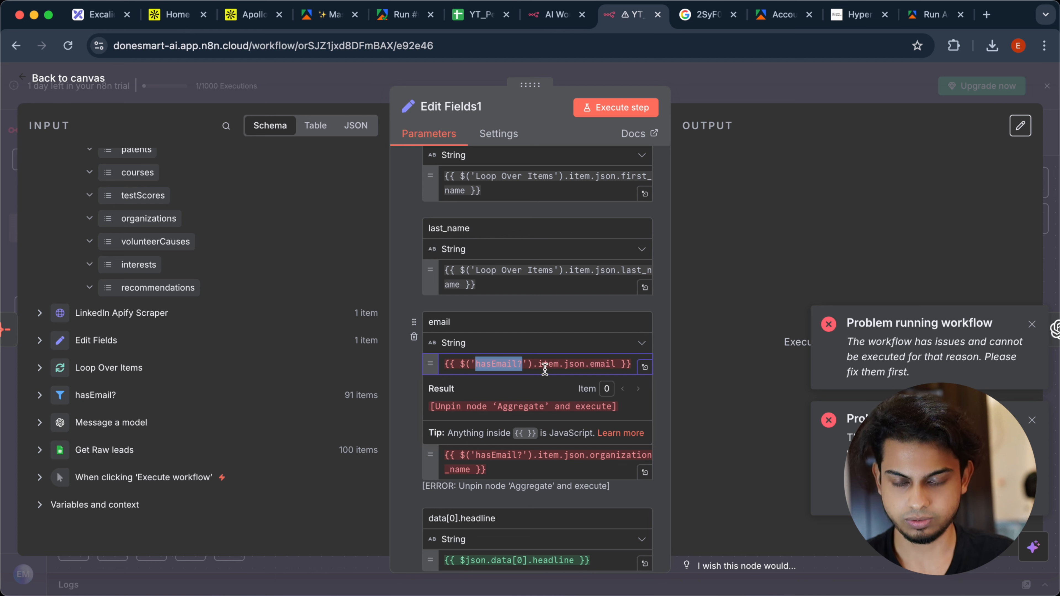
{"action": "type", "text": "Loop Over Items"}
{"action": "scroll", "coordinate": [601, 268], "scroll_direction": "down", "scroll_amount": 3}
{"action": "left_click", "coordinate": [784, 260]}
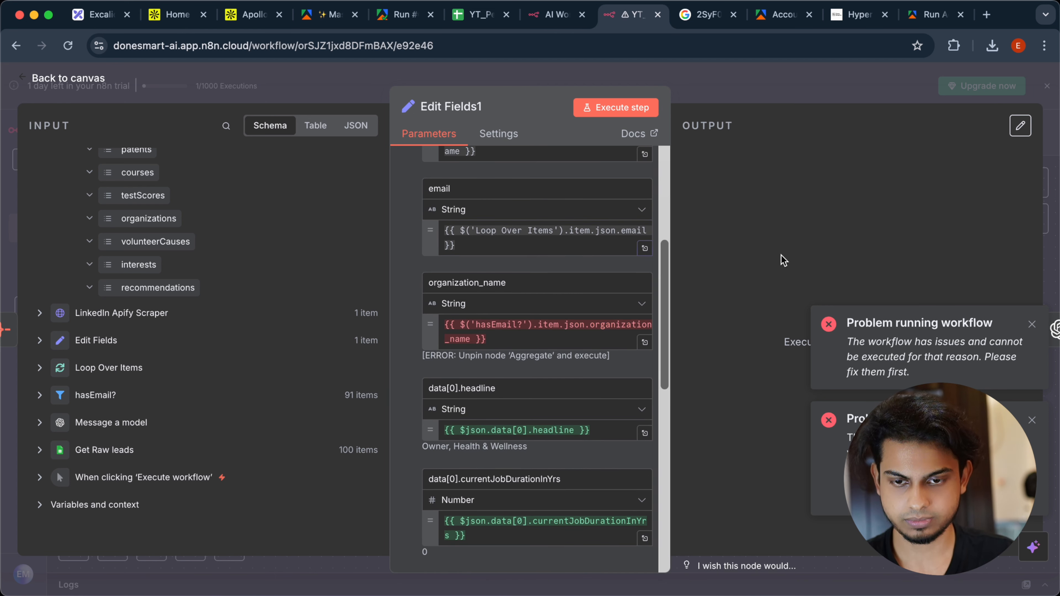
{"action": "left_click_drag", "start_coordinate": [523, 325], "coordinate": [497, 326]}
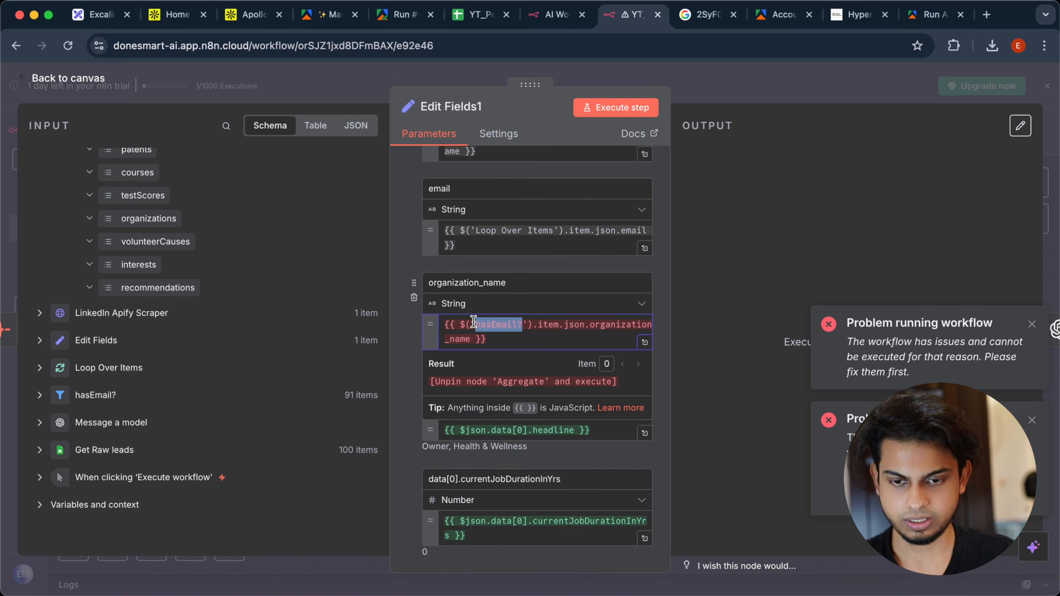
{"action": "type", "text": "Loop Over Items"}
{"action": "scroll", "coordinate": [596, 312], "scroll_direction": "down", "scroll_amount": 9}
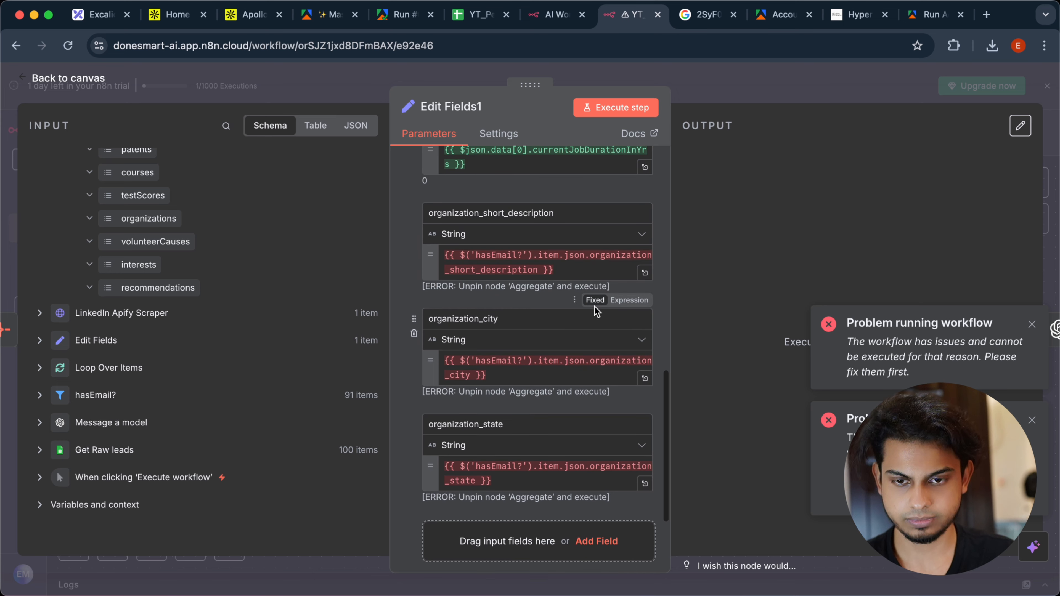
Step: Make the organization_short_description and organization_city expressions read from the 'Loop Over Items' node
{"action": "left_click", "coordinate": [523, 255]}
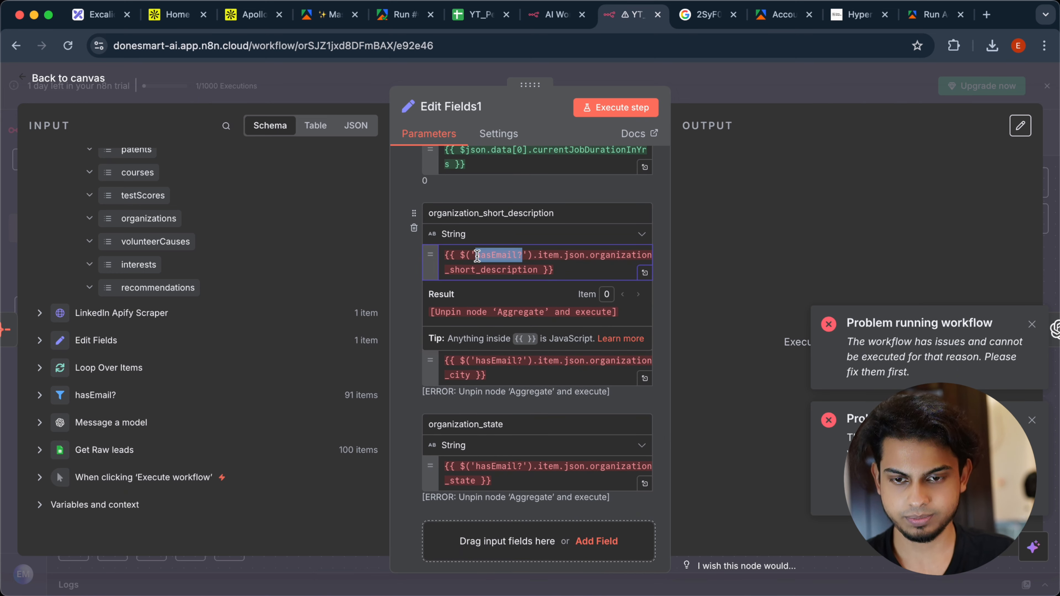
{"action": "type", "text": "Loop Over Items"}
{"action": "left_click", "coordinate": [718, 242]}
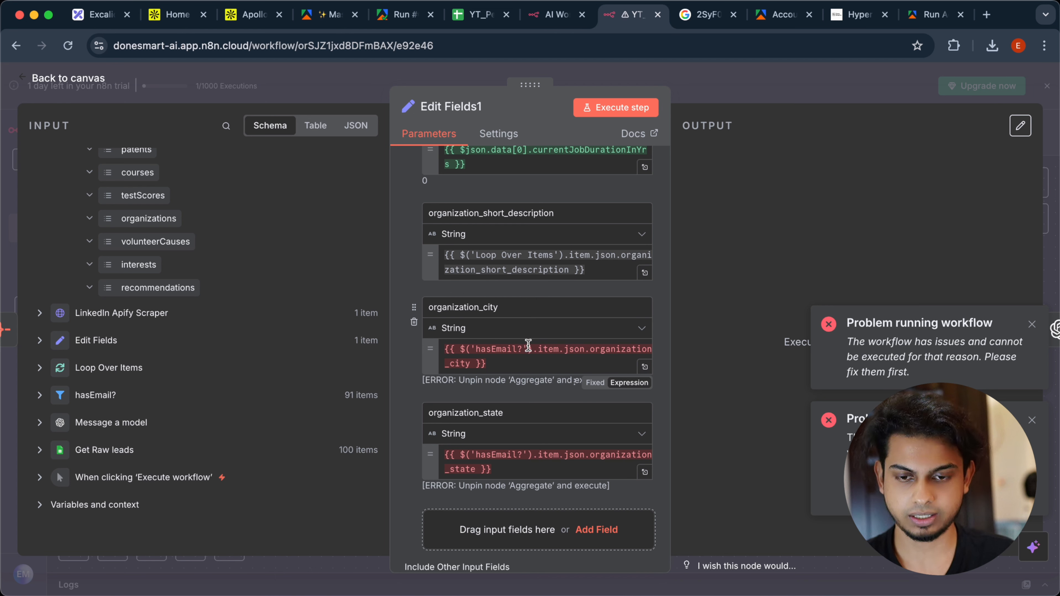
{"action": "left_click_drag", "start_coordinate": [522, 349], "coordinate": [497, 348]}
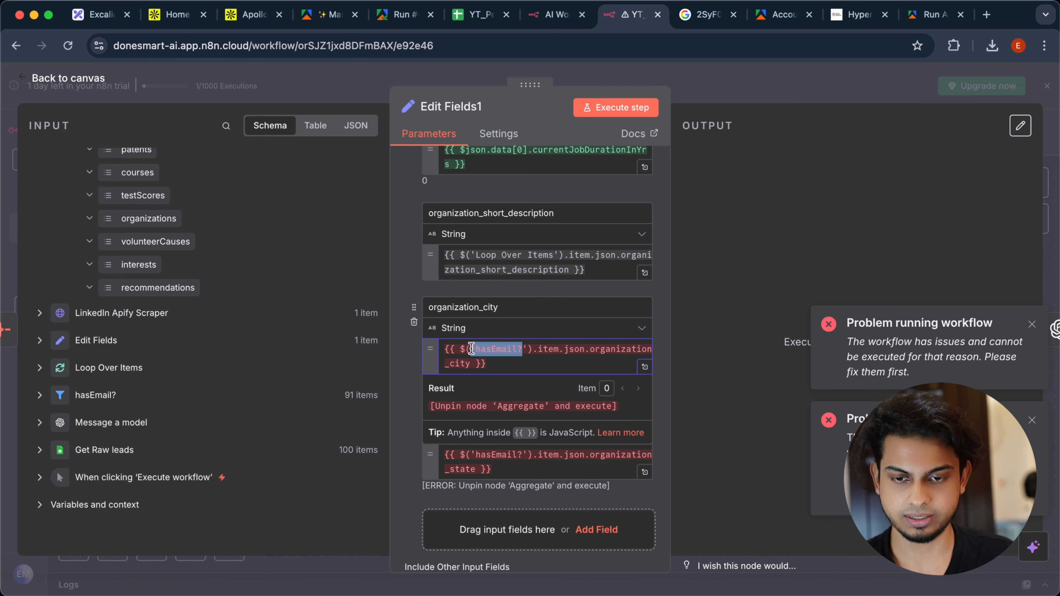
{"action": "type", "text": "Loop Over Items"}
{"action": "scroll", "coordinate": [605, 317], "scroll_direction": "down", "scroll_amount": 2}
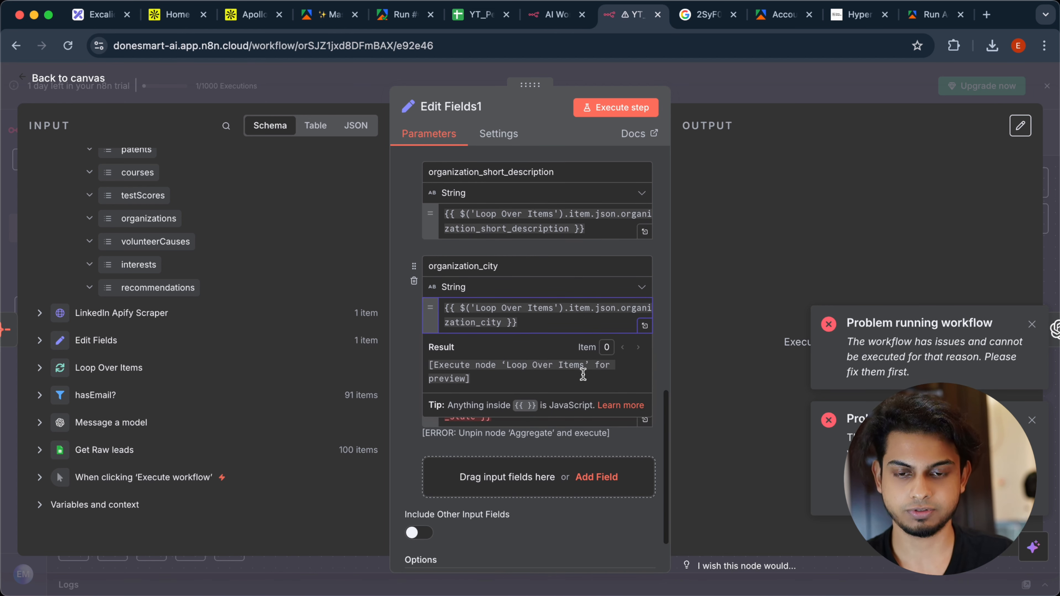
{"action": "left_click", "coordinate": [721, 248]}
{"action": "scroll", "coordinate": [585, 355], "scroll_direction": "down", "scroll_amount": 1}
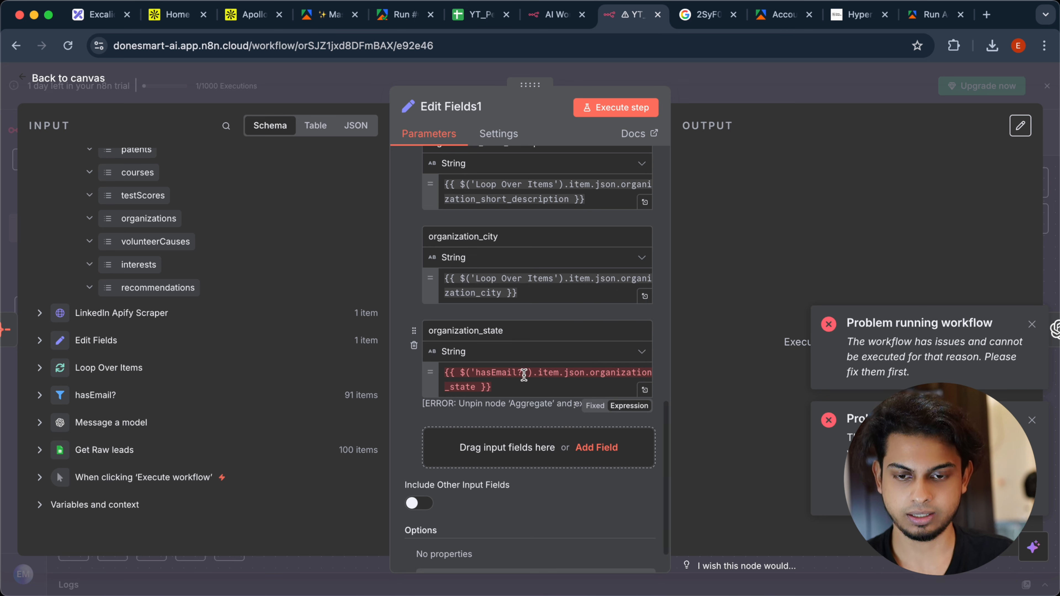
Step: Set the organization_state expression to reference 'Loop Over Items', and return to the workflow canvas
{"action": "left_click_drag", "start_coordinate": [522, 371], "coordinate": [509, 372]}
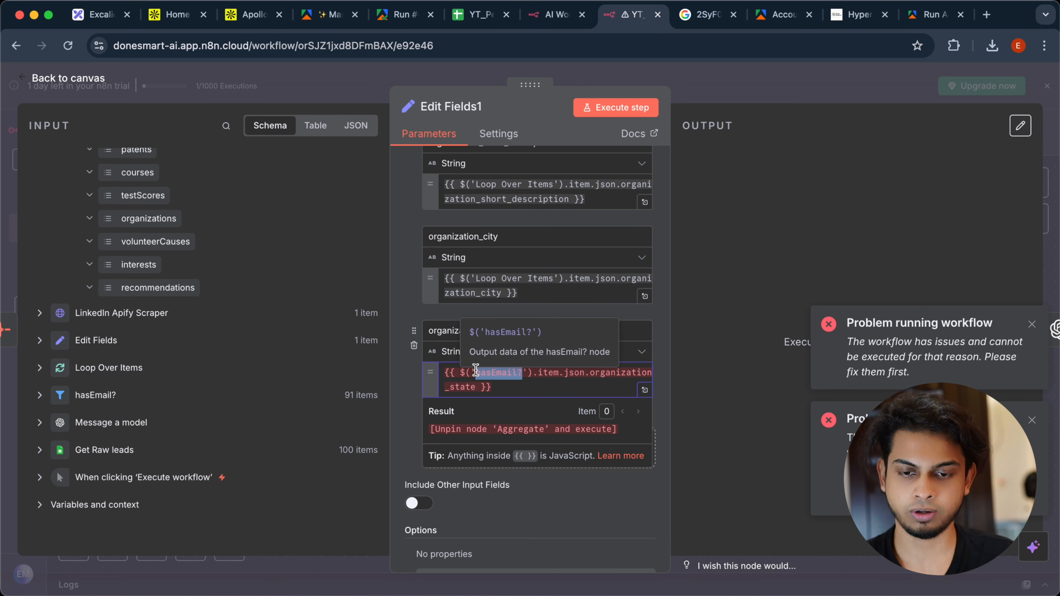
{"action": "type", "text": "Loop Over Items"}
{"action": "scroll", "coordinate": [585, 325], "scroll_direction": "down", "scroll_amount": 1}
{"action": "left_click", "coordinate": [787, 277]}
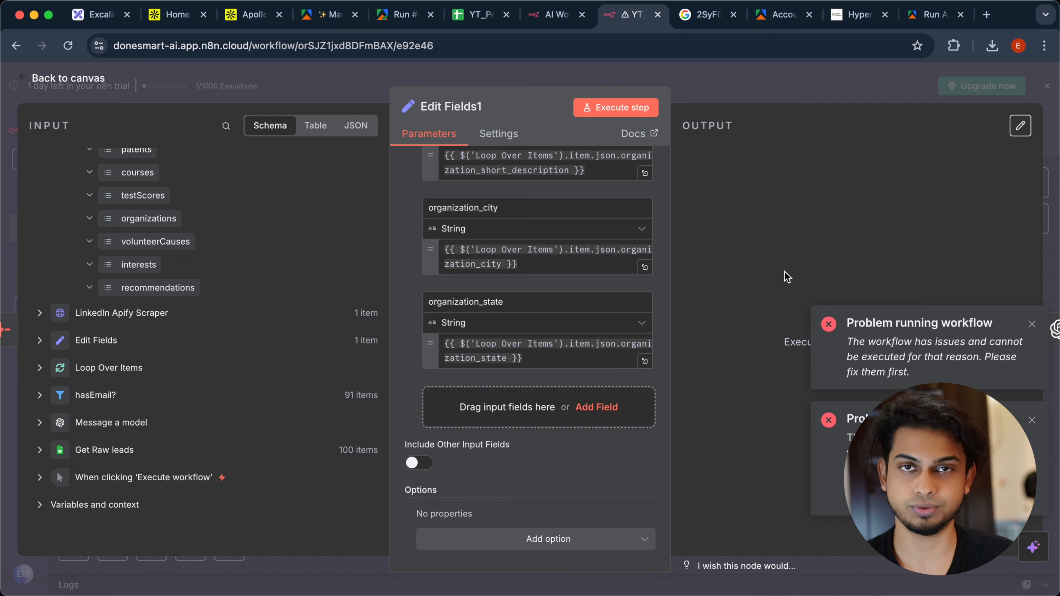
{"action": "scroll", "coordinate": [660, 273], "scroll_direction": "up", "scroll_amount": 15}
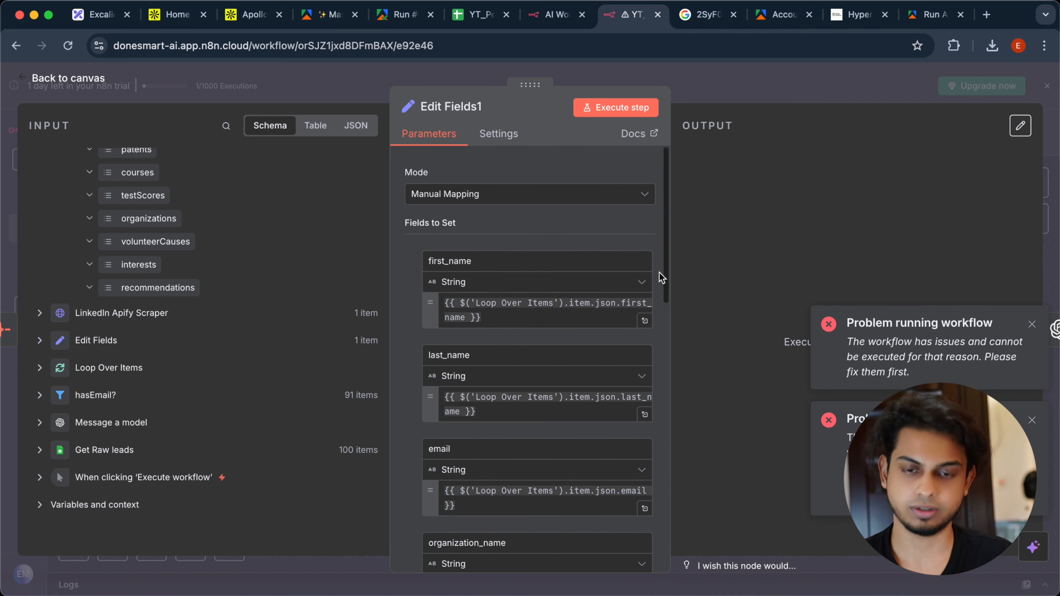
{"action": "left_click", "coordinate": [747, 72]}
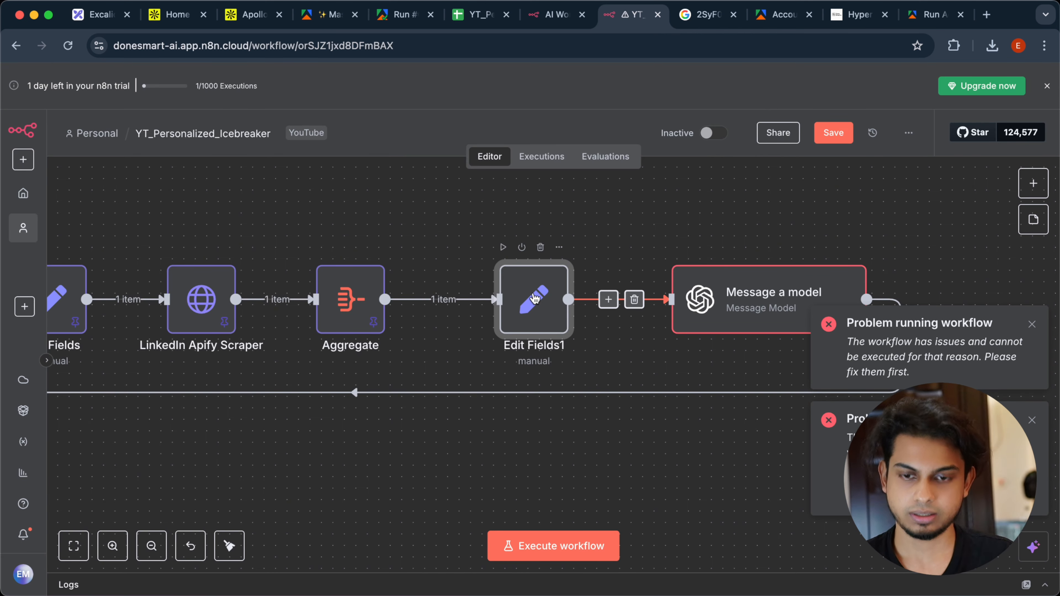
Step: Try running the Edit Fields1 node again and inspect the Aggregate node's pinned output
{"action": "left_click", "coordinate": [503, 248]}
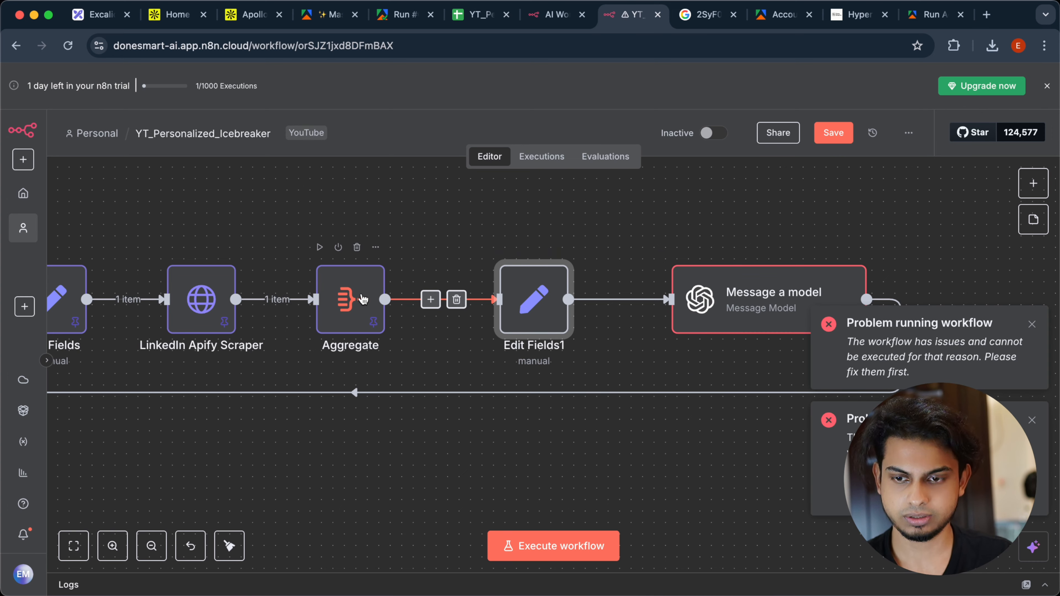
{"action": "double_click", "coordinate": [363, 299]}
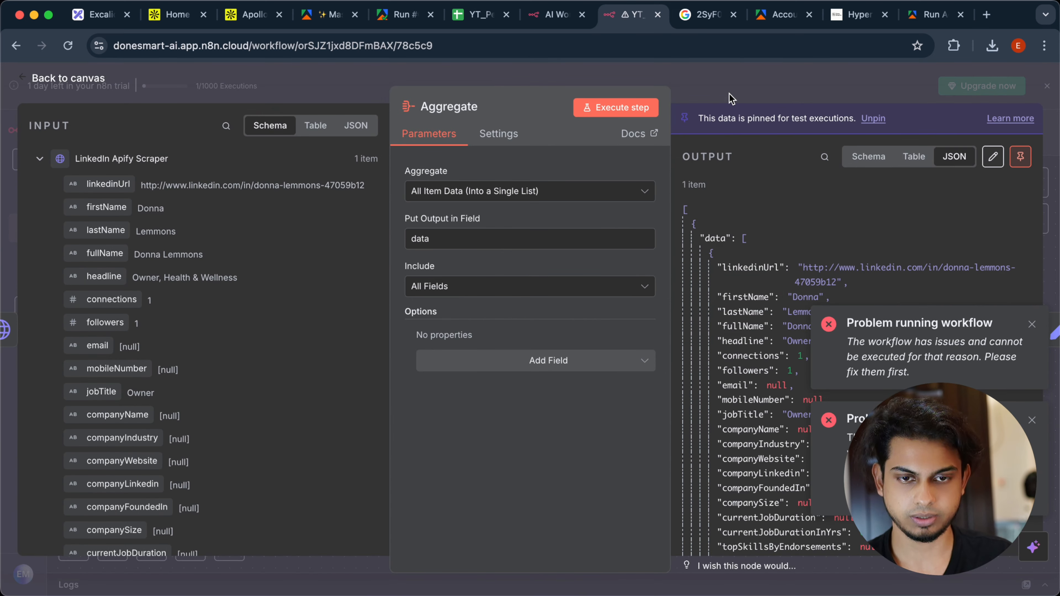
{"action": "left_click", "coordinate": [732, 99]}
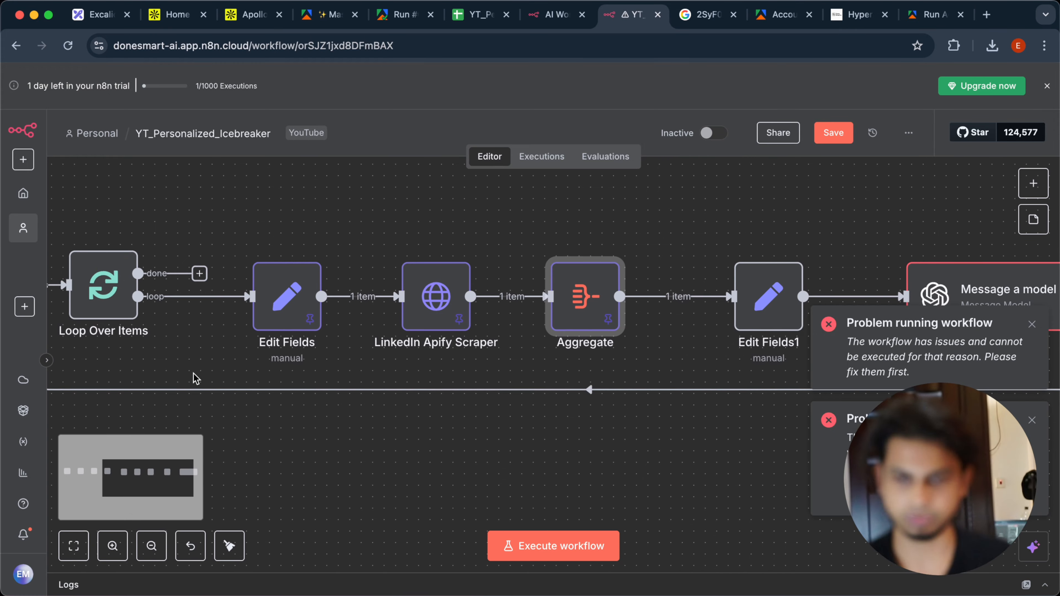
Step: Unpin the test data from the Edit Fields, LinkedIn Apify Scraper and Aggregate nodes
{"action": "scroll", "coordinate": [194, 378], "scroll_direction": "left", "scroll_amount": 3}
{"action": "scroll", "coordinate": [443, 296], "scroll_direction": "left", "scroll_amount": 5}
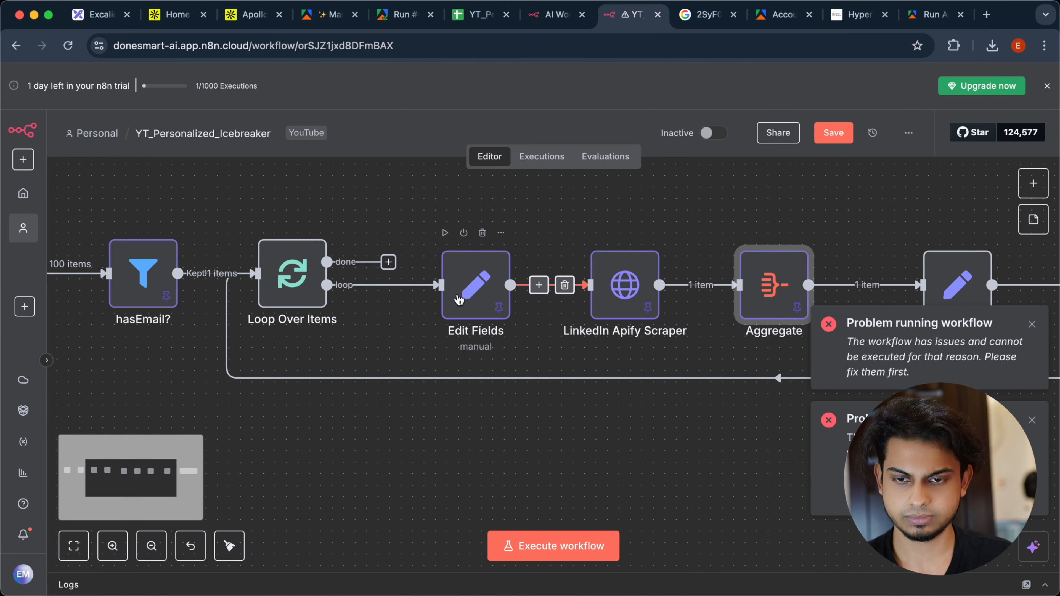
{"action": "scroll", "coordinate": [459, 299], "scroll_direction": "left", "scroll_amount": 3}
{"action": "left_click", "coordinate": [525, 277]}
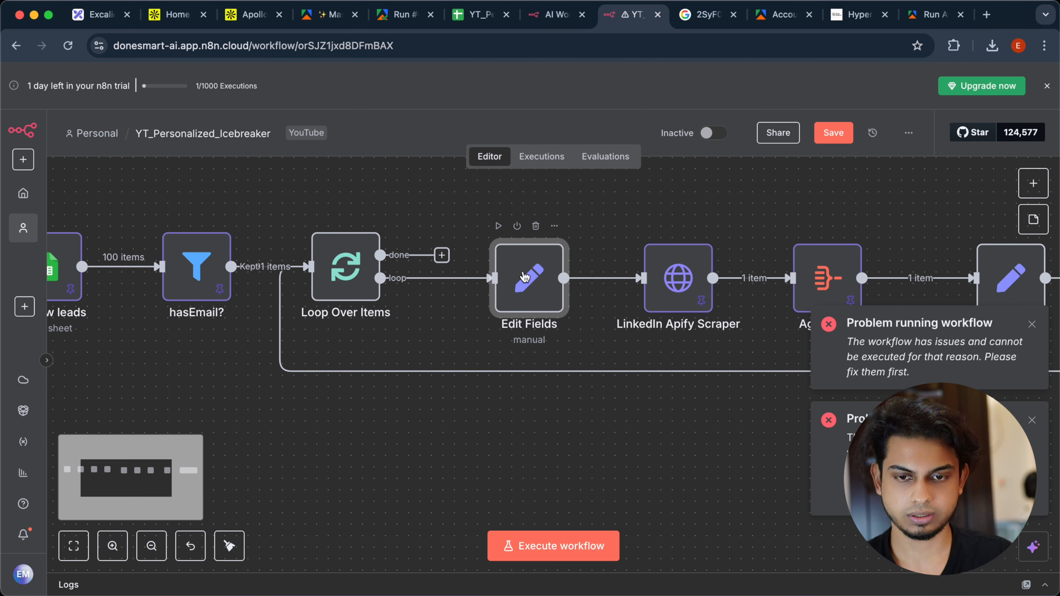
{"action": "left_click", "coordinate": [664, 287]}
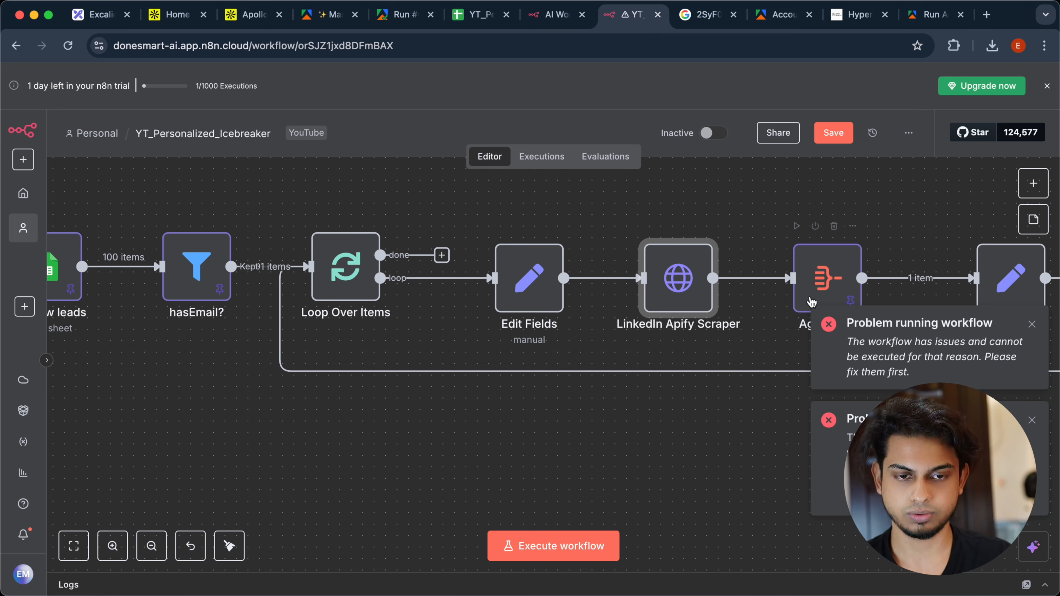
{"action": "double_click", "coordinate": [812, 301]}
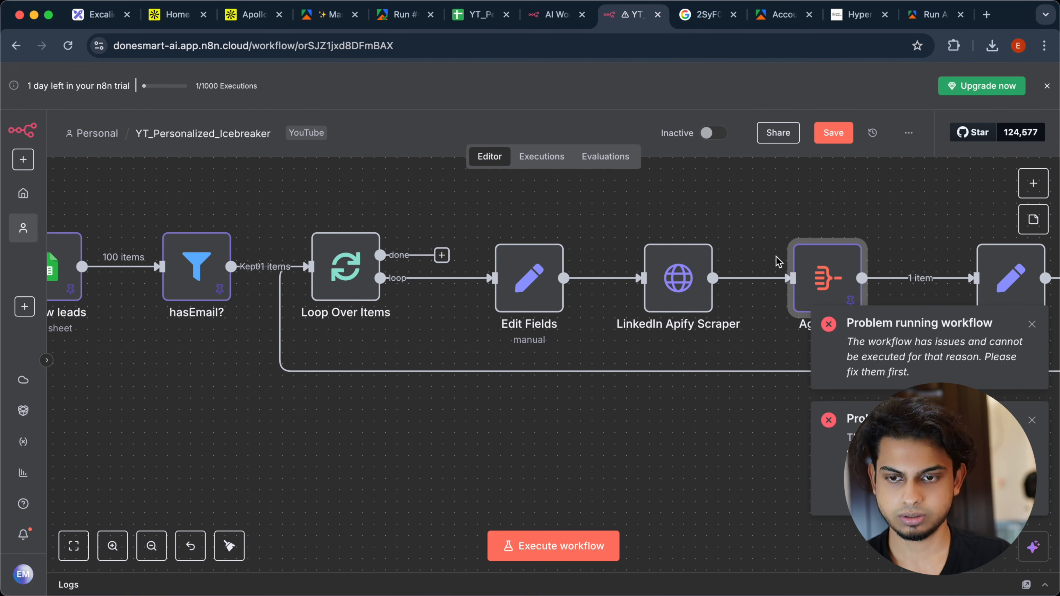
{"action": "mouse_move", "coordinate": [779, 270]}
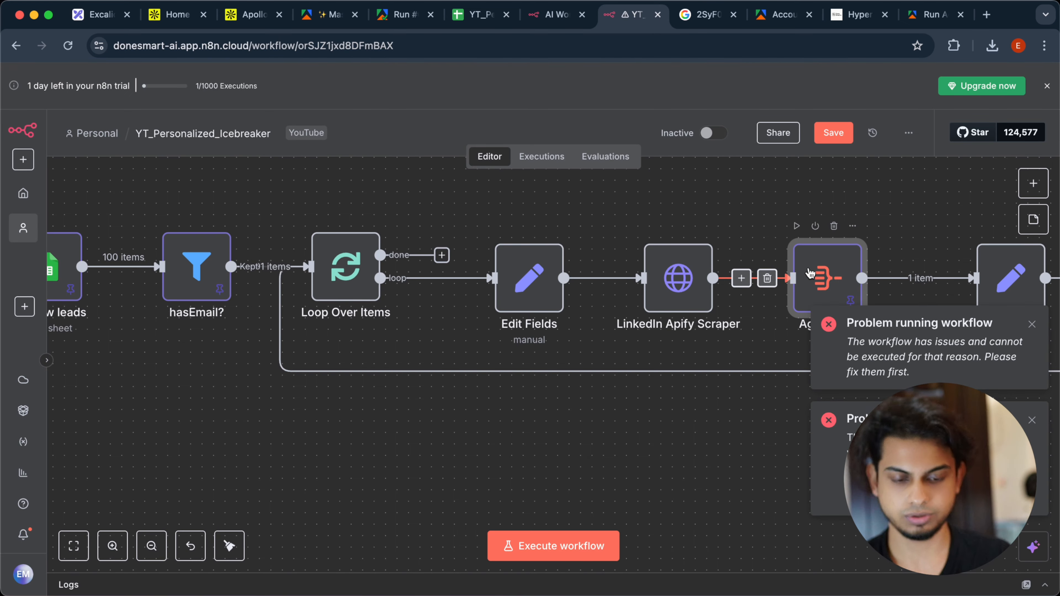
Step: Move the hasEmail? node slightly closer to the Get Raw leads node
{"action": "scroll", "coordinate": [585, 275], "scroll_direction": "left", "scroll_amount": 5}
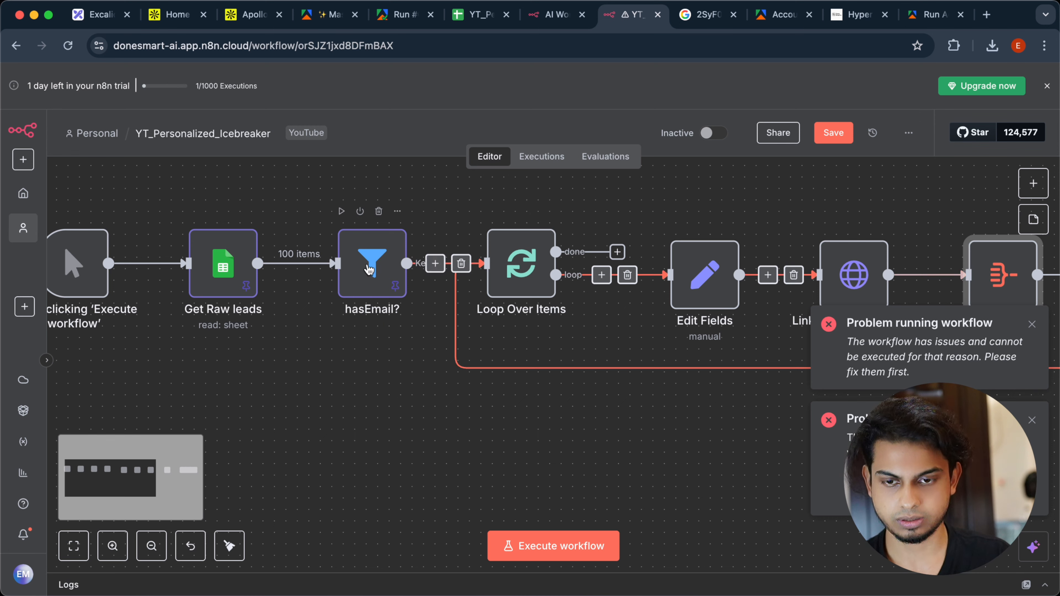
{"action": "left_click_drag", "start_coordinate": [369, 270], "coordinate": [337, 270]}
{"action": "scroll", "coordinate": [513, 346], "scroll_direction": "down", "scroll_amount": 2}
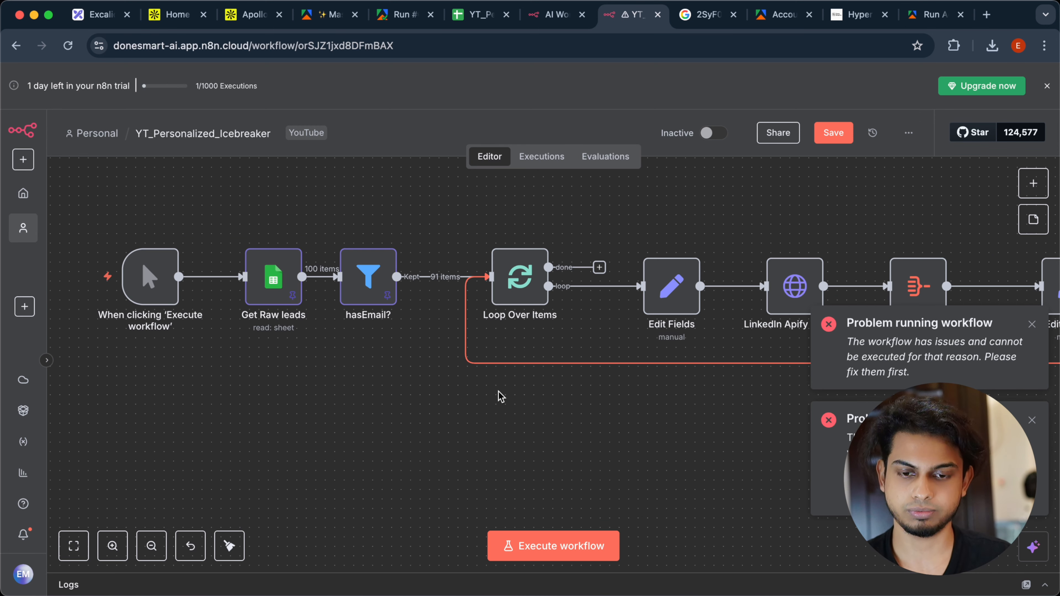
Step: Try executing the workflow, and inspect the settings of the Message a model and Aggregate nodes
{"action": "left_click", "coordinate": [543, 560]}
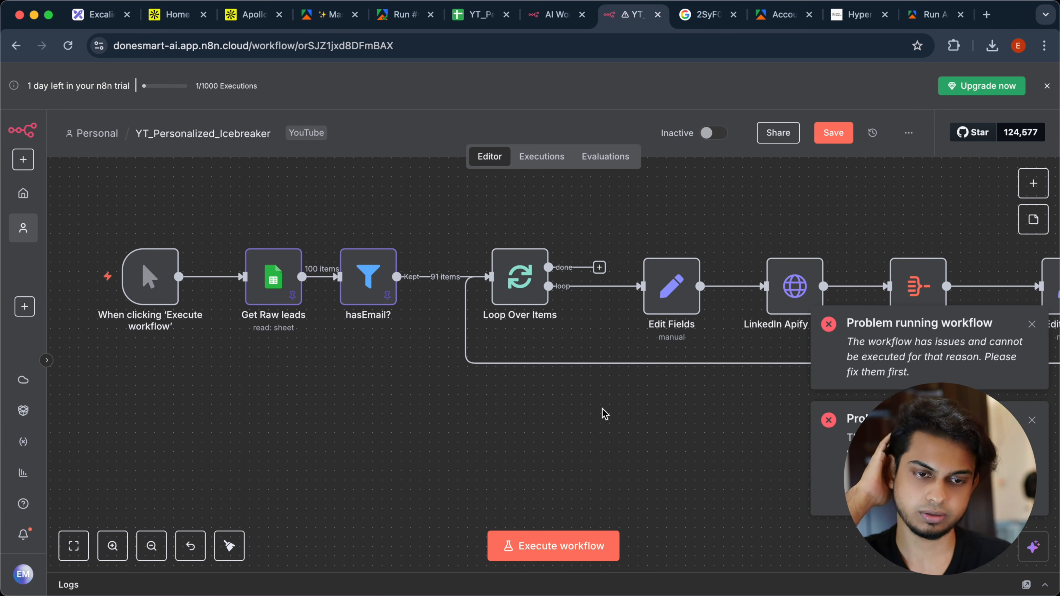
{"action": "scroll", "coordinate": [613, 409], "scroll_direction": "right", "scroll_amount": 10}
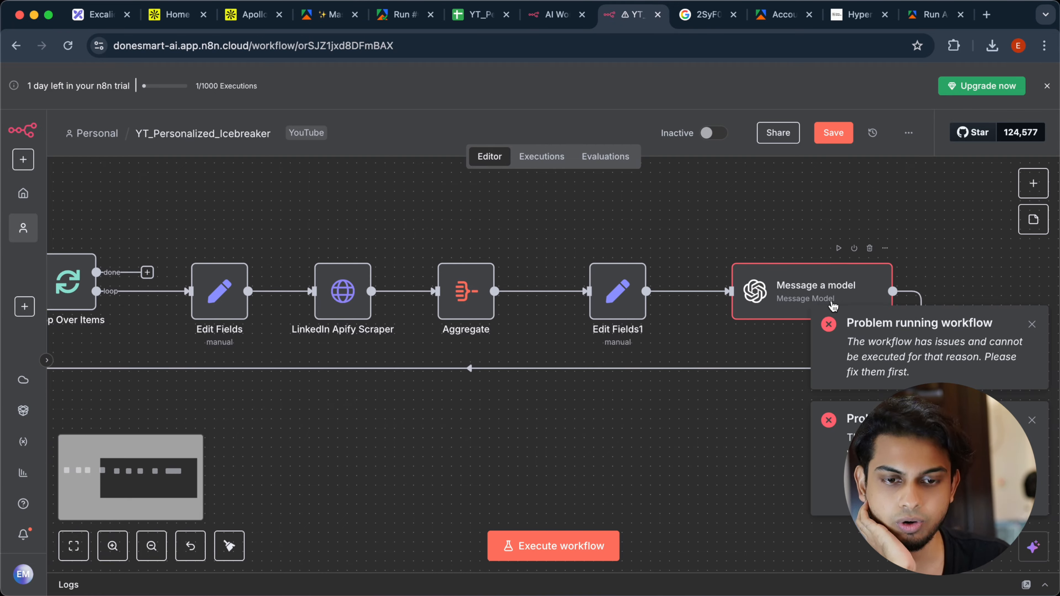
{"action": "double_click", "coordinate": [769, 293]}
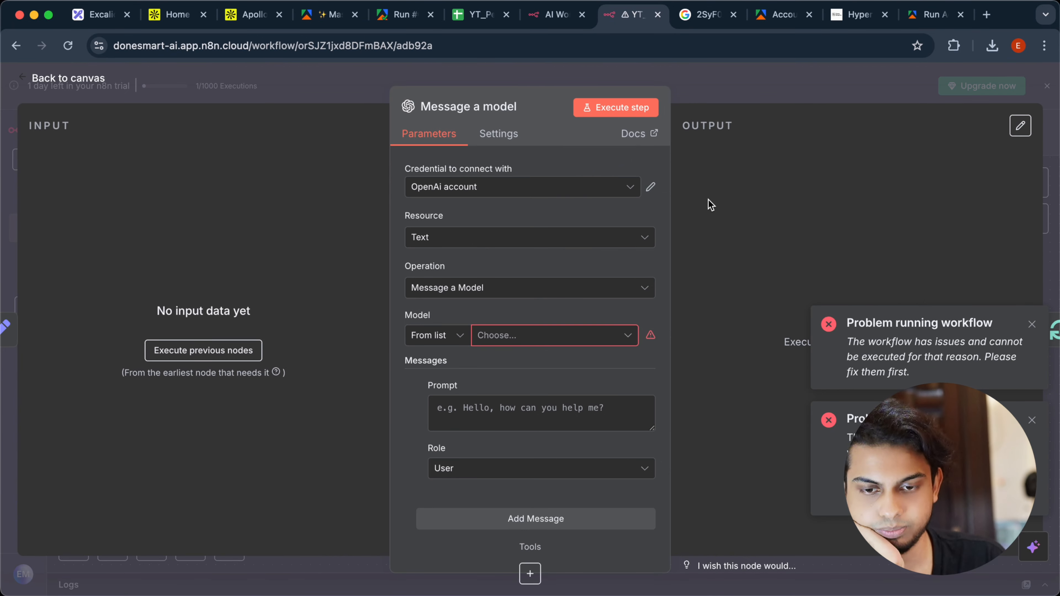
{"action": "left_click", "coordinate": [706, 96]}
{"action": "double_click", "coordinate": [448, 305]}
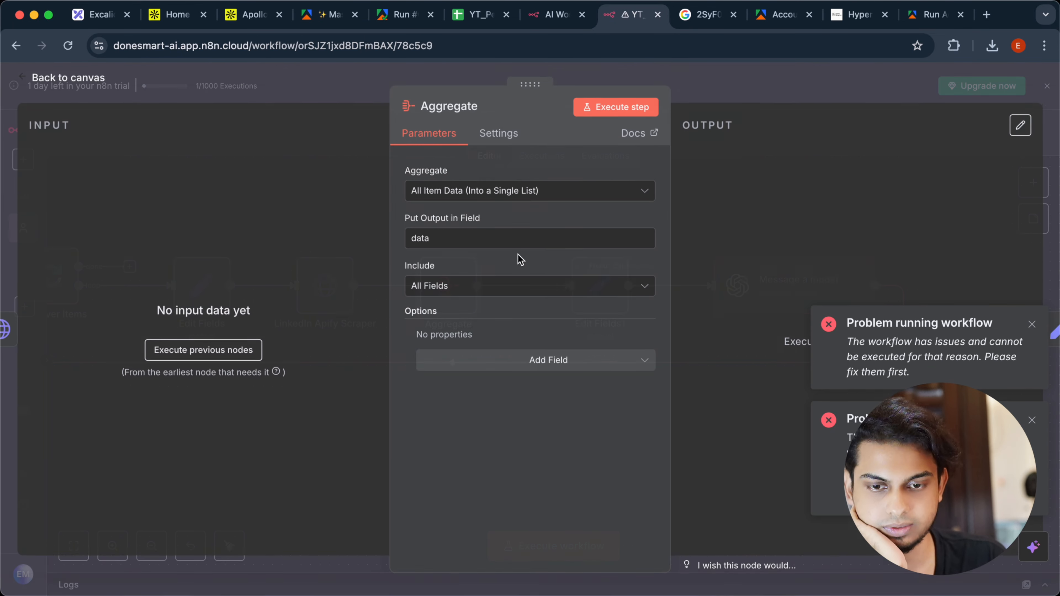
{"action": "left_click", "coordinate": [747, 65]}
Step: Check the model setting of the Message a model node, and delete that node from the workflow
{"action": "double_click", "coordinate": [744, 267]}
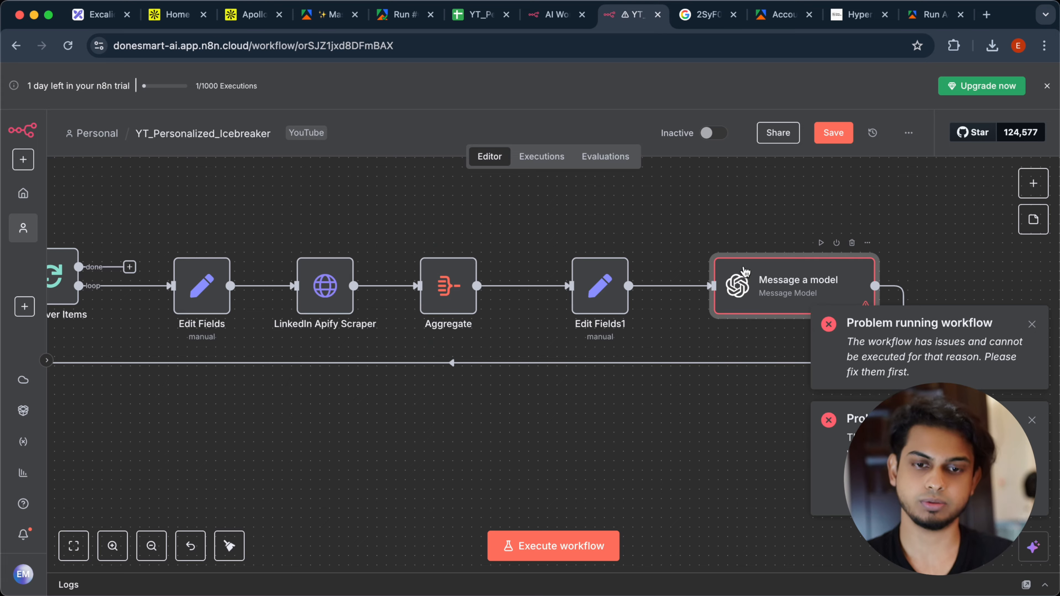
{"action": "left_click", "coordinate": [561, 333]}
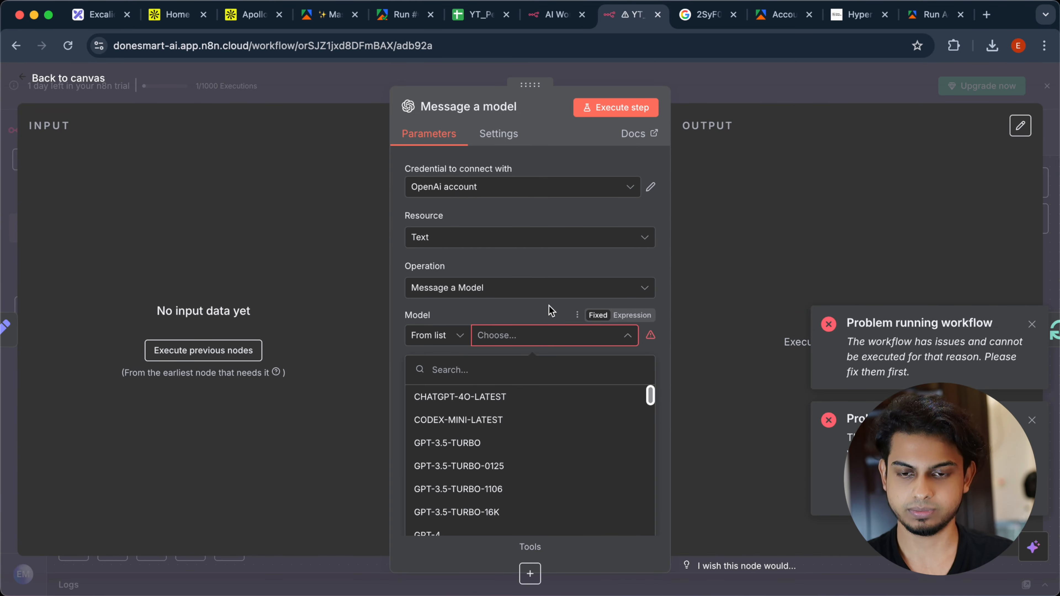
{"action": "left_click", "coordinate": [735, 75]}
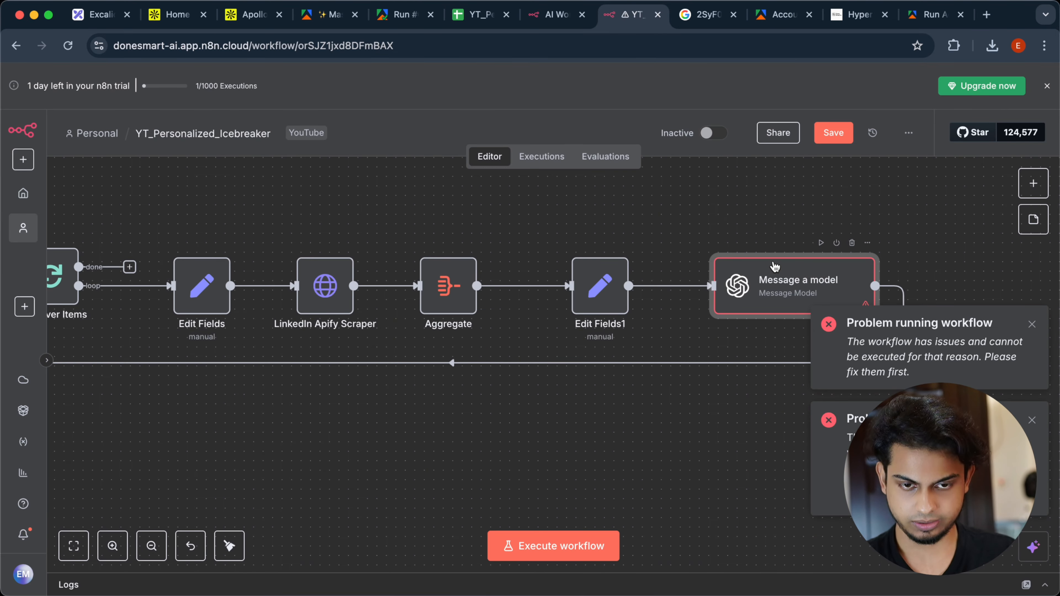
{"action": "key", "text": "Delete"}
{"action": "scroll", "coordinate": [523, 337], "scroll_direction": "left", "scroll_amount": 5}
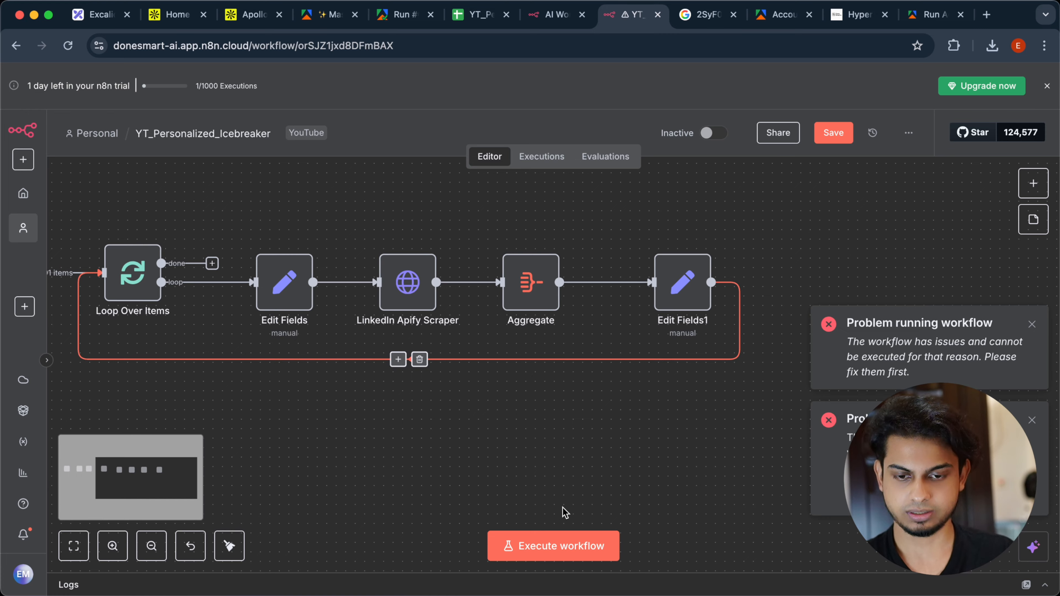
Step: Execute the whole workflow and follow the run through the loop nodes
{"action": "left_click", "coordinate": [555, 537]}
{"action": "scroll", "coordinate": [561, 420], "scroll_direction": "left", "scroll_amount": 10}
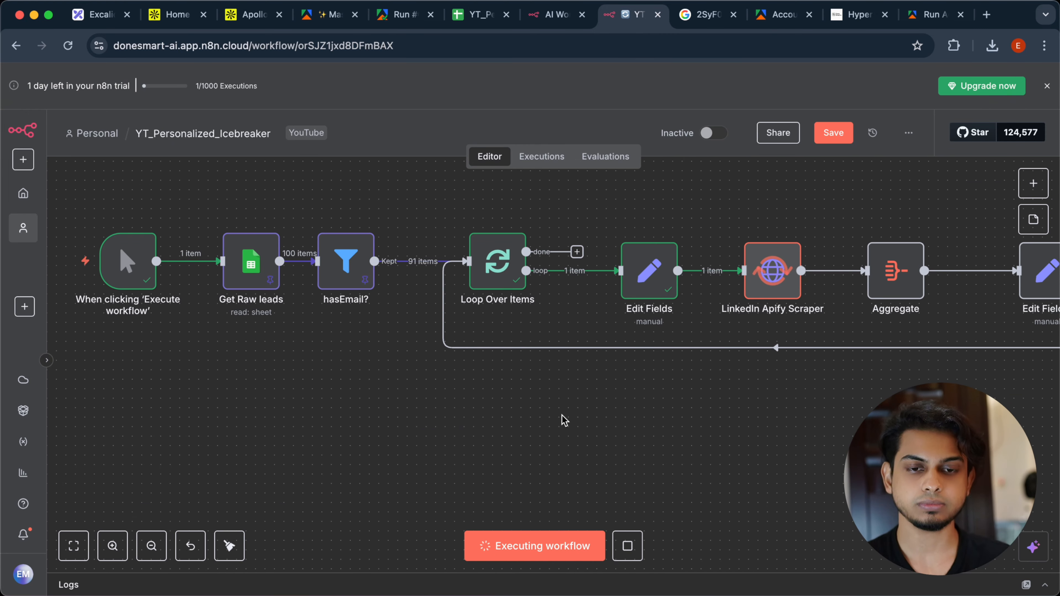
{"action": "scroll", "coordinate": [565, 419], "scroll_direction": "right", "scroll_amount": 5}
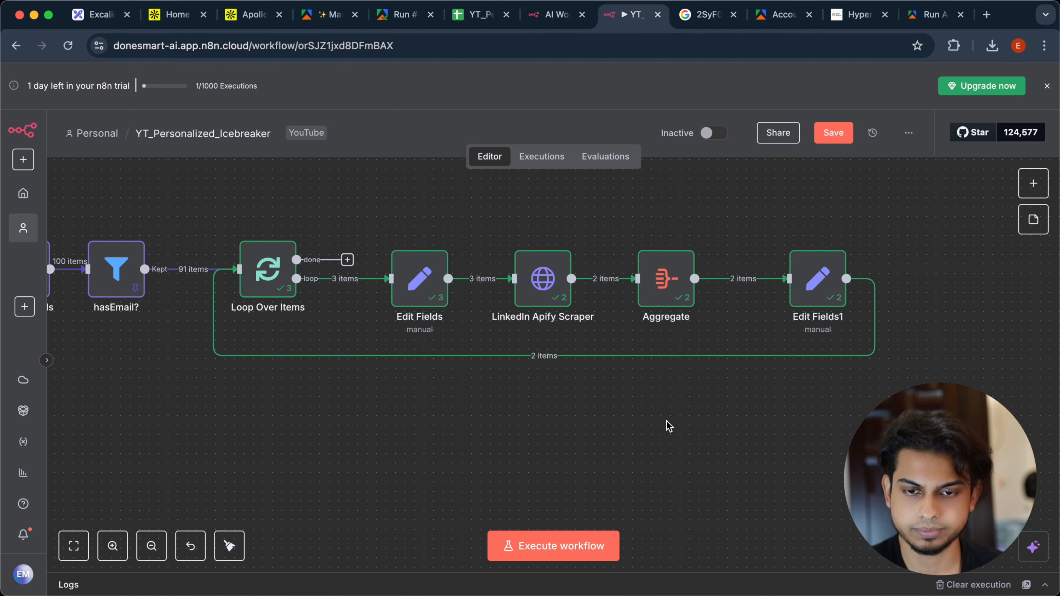
Step: Examine the Aggregate node's input and output data from the workflow run
{"action": "scroll", "coordinate": [667, 421], "scroll_direction": "up", "scroll_amount": 1}
{"action": "double_click", "coordinate": [658, 294]}
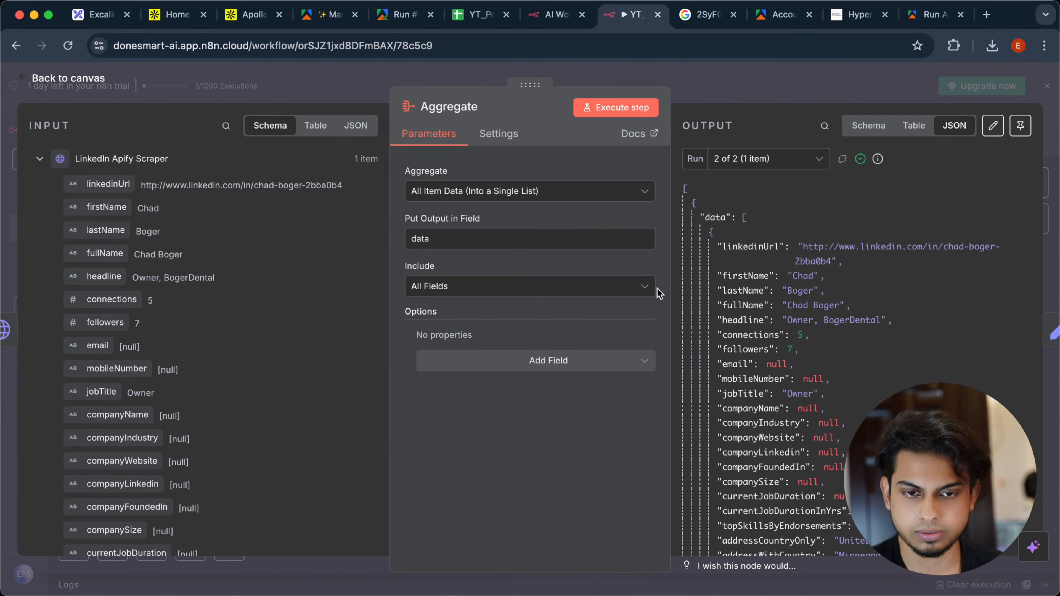
{"action": "scroll", "coordinate": [805, 252], "scroll_direction": "down", "scroll_amount": 10}
{"action": "left_click", "coordinate": [762, 78]}
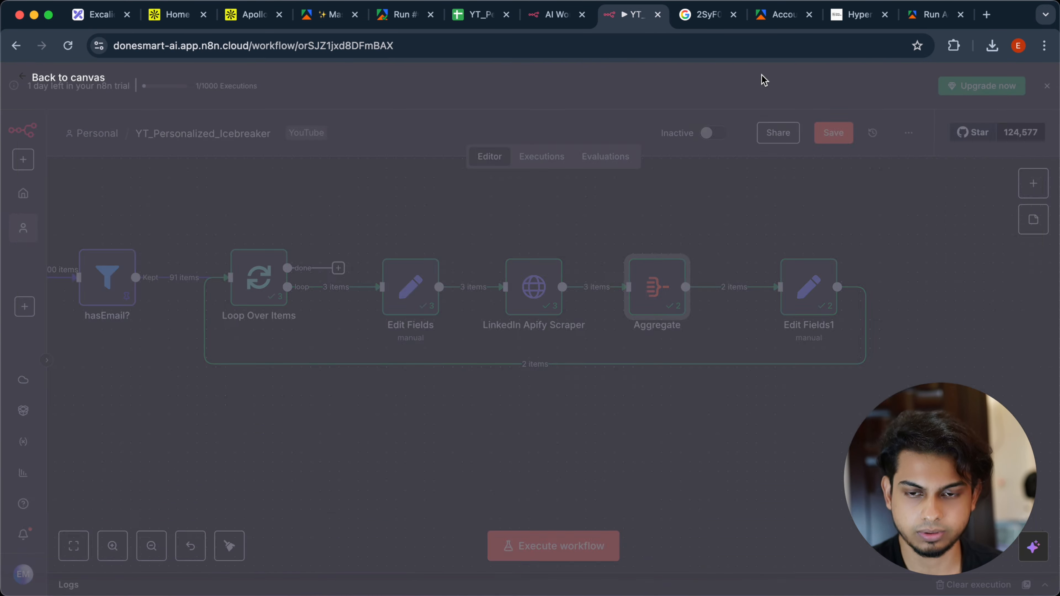
Step: Examine the Edit Fields1 node's field mappings against its Aggregate input and output data
{"action": "double_click", "coordinate": [801, 293]}
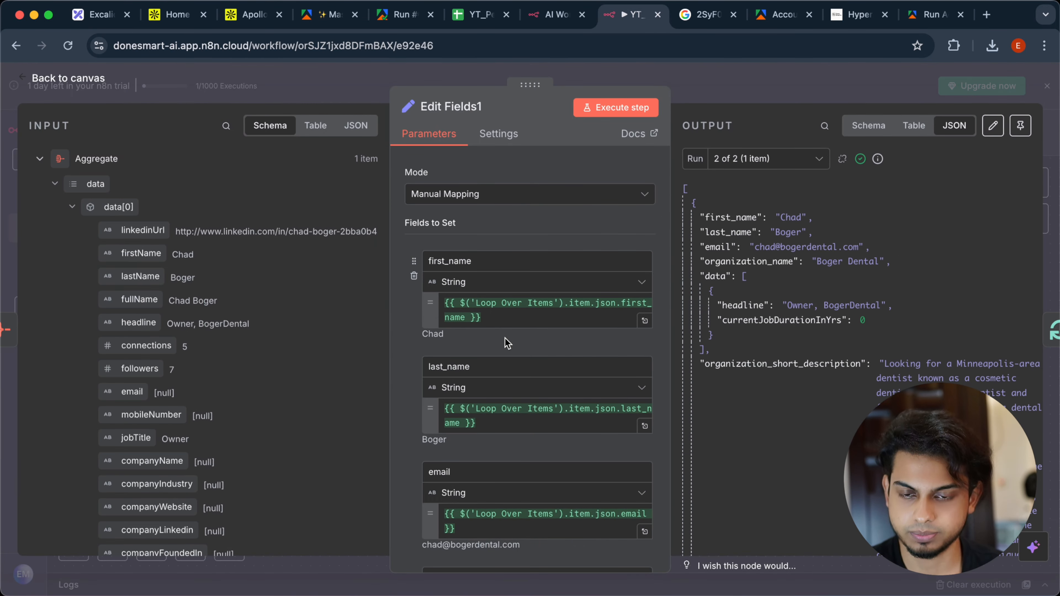
{"action": "scroll", "coordinate": [509, 343], "scroll_direction": "down", "scroll_amount": 10}
{"action": "scroll", "coordinate": [810, 325], "scroll_direction": "down", "scroll_amount": 5}
{"action": "scroll", "coordinate": [517, 324], "scroll_direction": "down", "scroll_amount": 5}
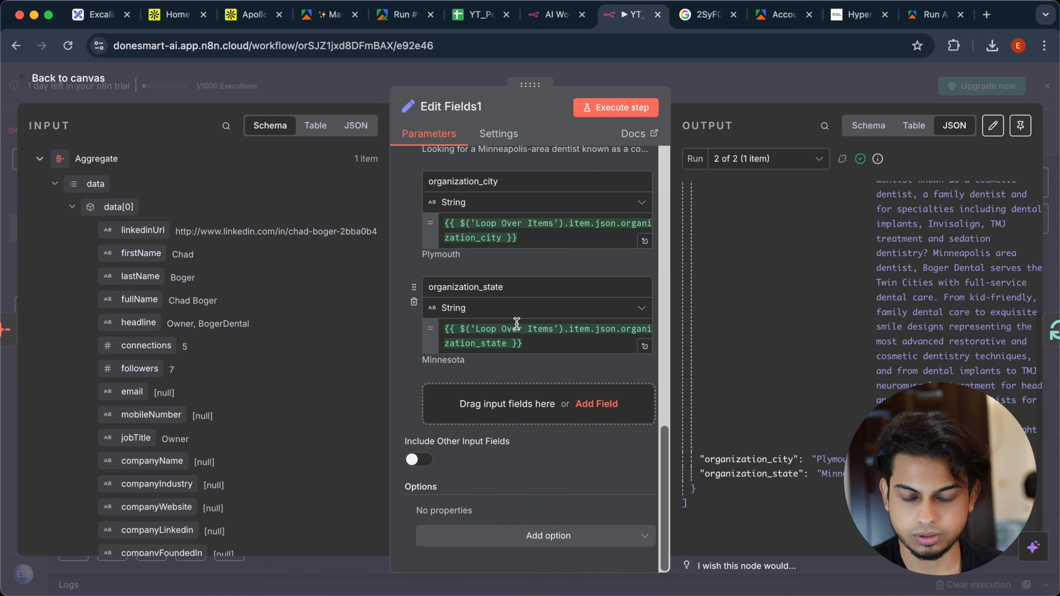
{"action": "scroll", "coordinate": [516, 324], "scroll_direction": "up", "scroll_amount": 15}
{"action": "scroll", "coordinate": [247, 348], "scroll_direction": "down", "scroll_amount": 15}
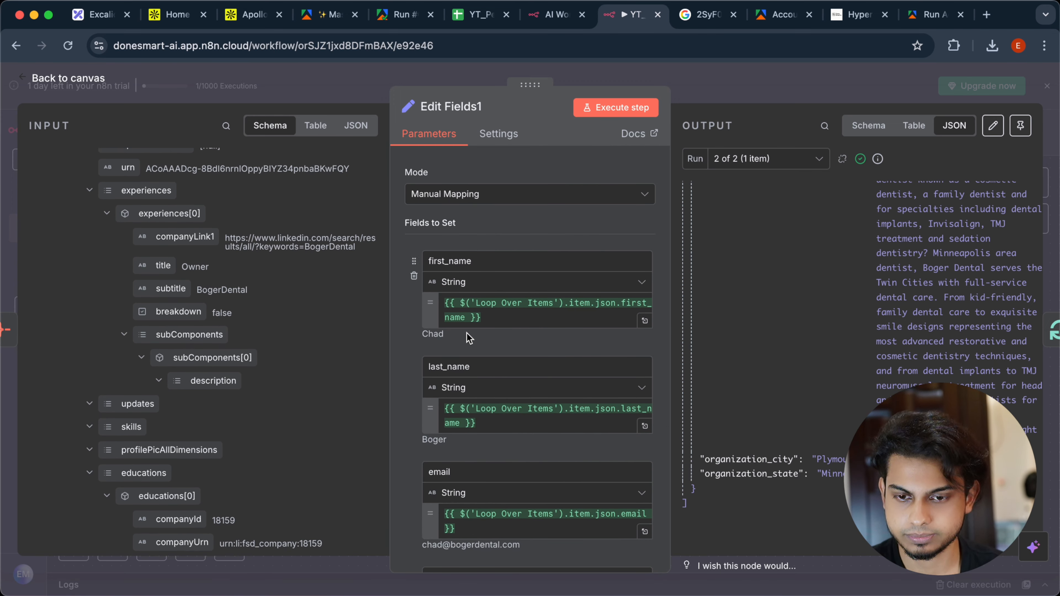
{"action": "scroll", "coordinate": [467, 333], "scroll_direction": "down", "scroll_amount": 5}
{"action": "scroll", "coordinate": [467, 333], "scroll_direction": "down", "scroll_amount": 3}
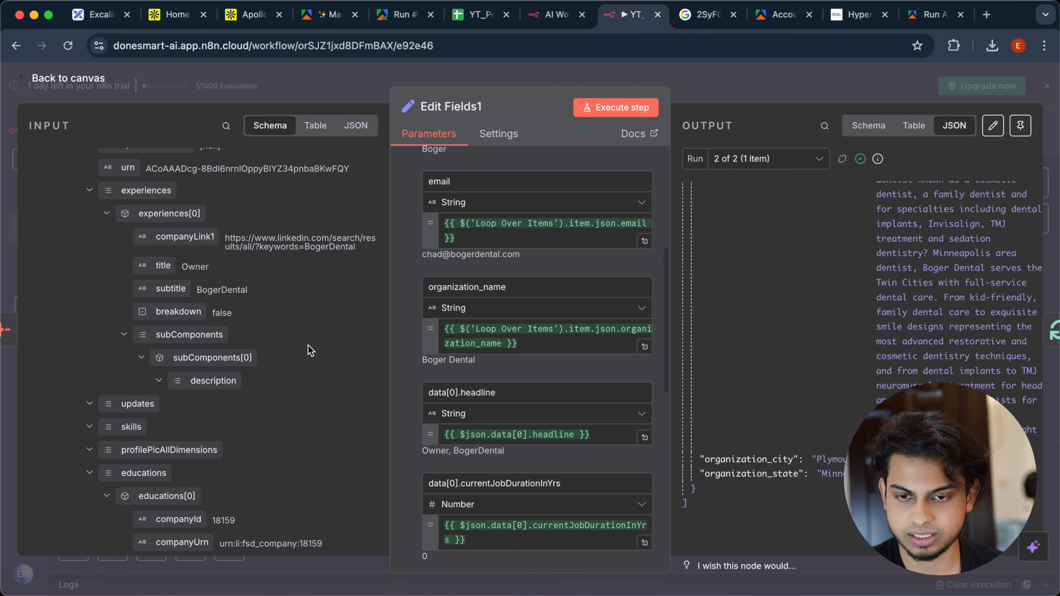
{"action": "scroll", "coordinate": [495, 345], "scroll_direction": "down", "scroll_amount": 4}
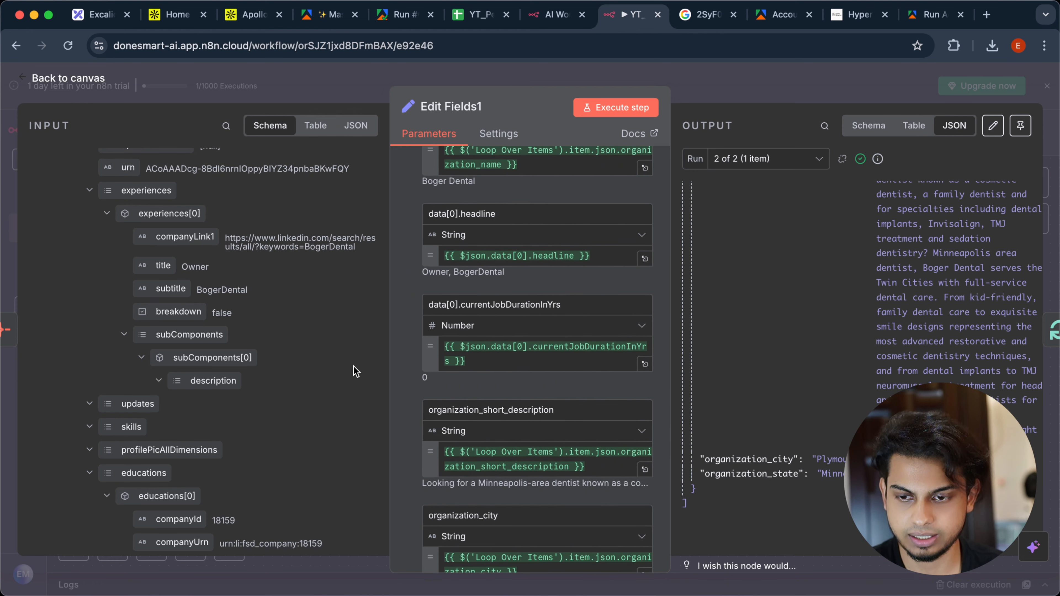
{"action": "scroll", "coordinate": [353, 363], "scroll_direction": "down", "scroll_amount": 3}
{"action": "scroll", "coordinate": [397, 378], "scroll_direction": "down", "scroll_amount": 4}
{"action": "scroll", "coordinate": [268, 326], "scroll_direction": "down", "scroll_amount": 10}
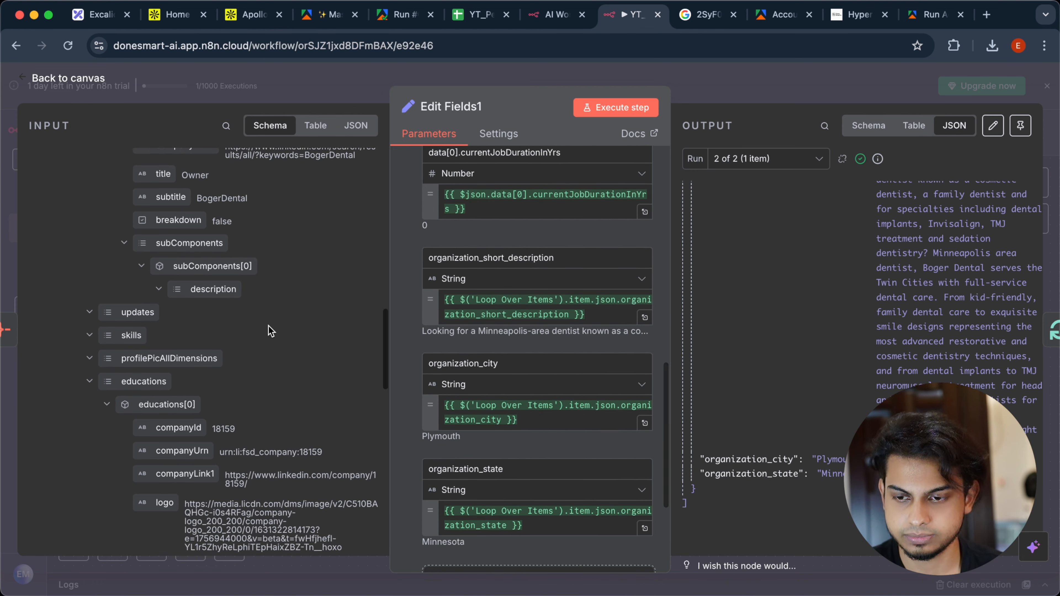
{"action": "scroll", "coordinate": [269, 326], "scroll_direction": "down", "scroll_amount": 10}
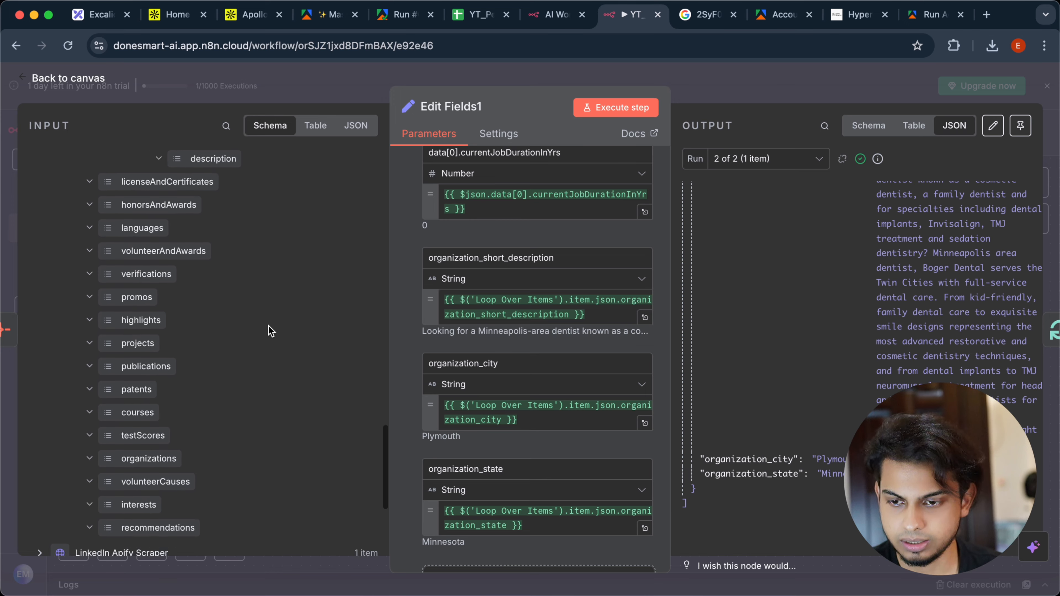
{"action": "scroll", "coordinate": [269, 327], "scroll_direction": "up", "scroll_amount": 15}
{"action": "scroll", "coordinate": [272, 331], "scroll_direction": "up", "scroll_amount": 10}
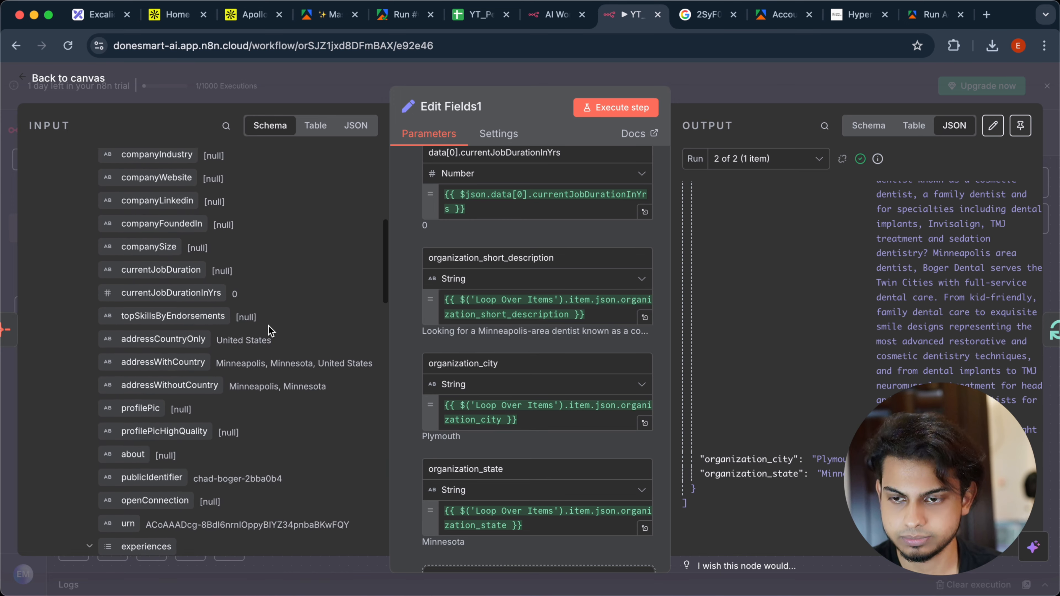
{"action": "left_click", "coordinate": [836, 88]}
Step: Pin the output data of the Edit Fields, LinkedIn Apify Scraper, Aggregate and Edit Fields1 nodes together
{"action": "scroll", "coordinate": [828, 206], "scroll_direction": "right", "scroll_amount": 5}
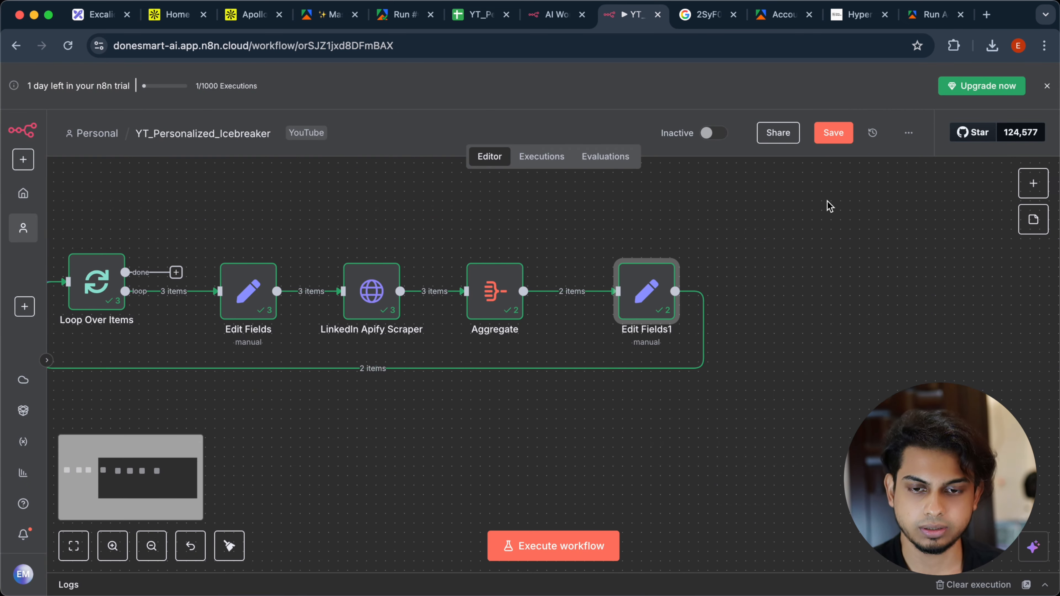
{"action": "scroll", "coordinate": [570, 293], "scroll_direction": "left", "scroll_amount": 2}
{"action": "scroll", "coordinate": [568, 293], "scroll_direction": "left", "scroll_amount": 5}
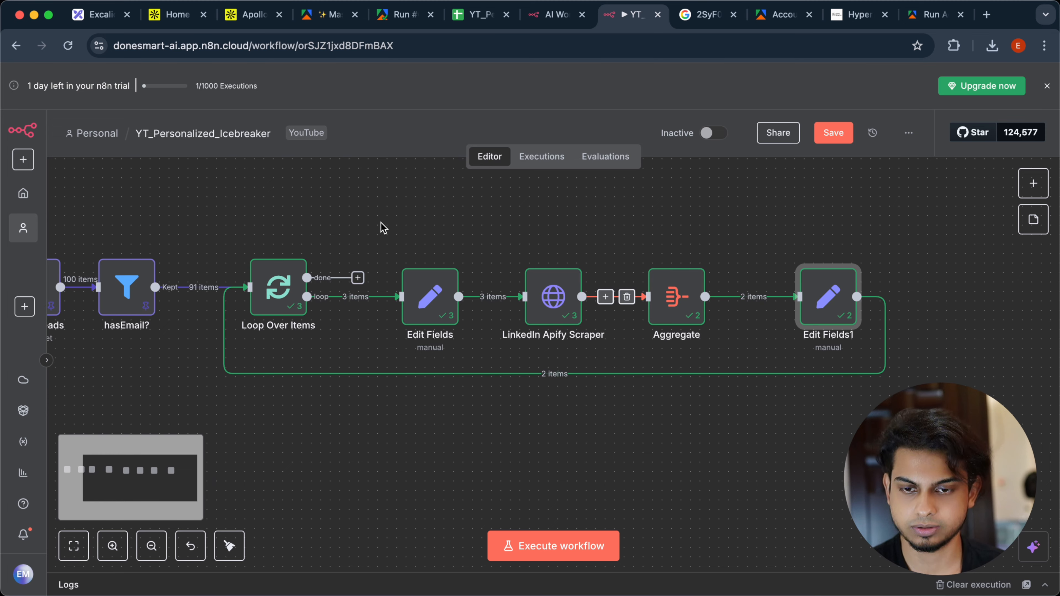
{"action": "left_click_drag", "start_coordinate": [378, 223], "coordinate": [941, 373]}
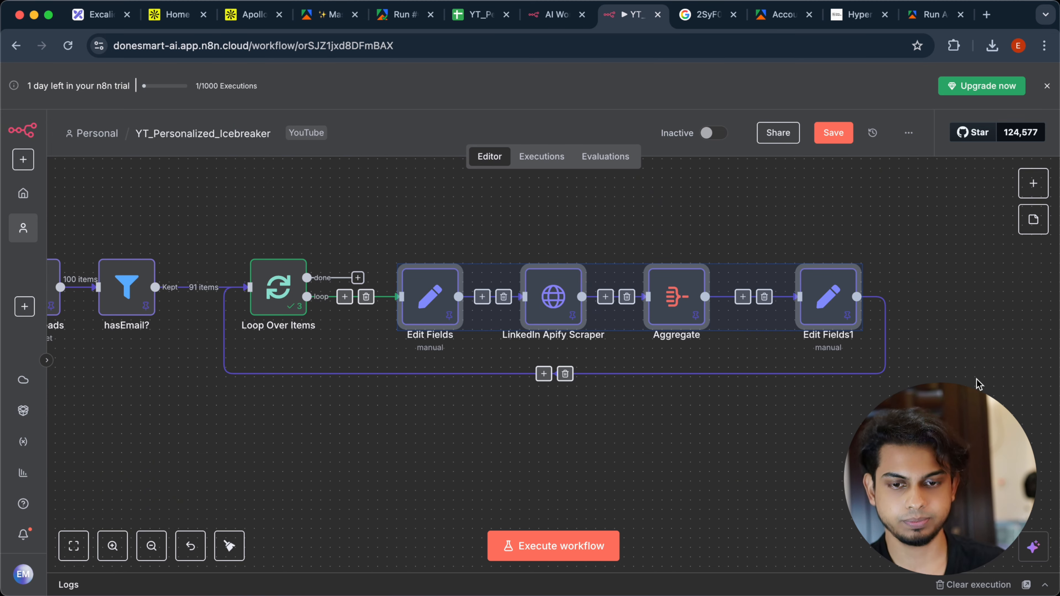
Step: Insert an OpenAI Message a model node between Edit Fields1 and the return to Loop Over Items
{"action": "left_click", "coordinate": [543, 374]}
{"action": "type", "text": "open"}
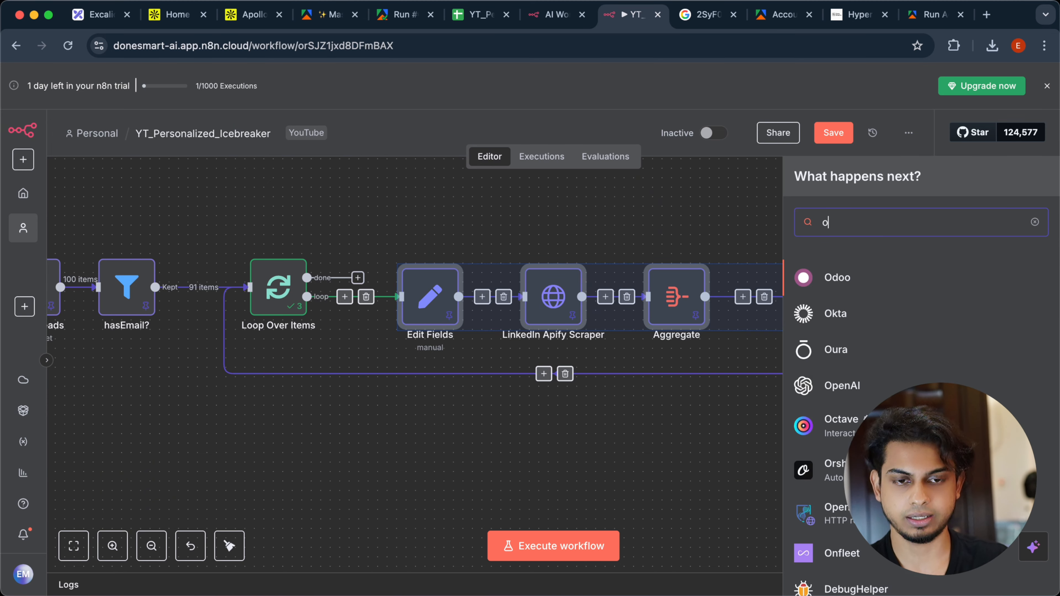
{"action": "left_click", "coordinate": [905, 278]}
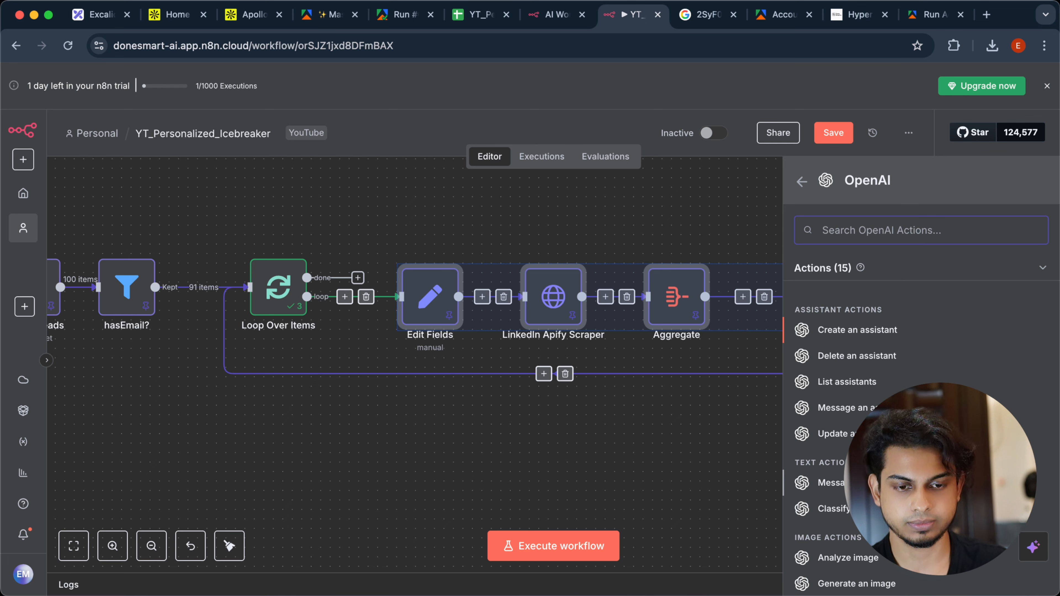
{"action": "left_click", "coordinate": [828, 483]}
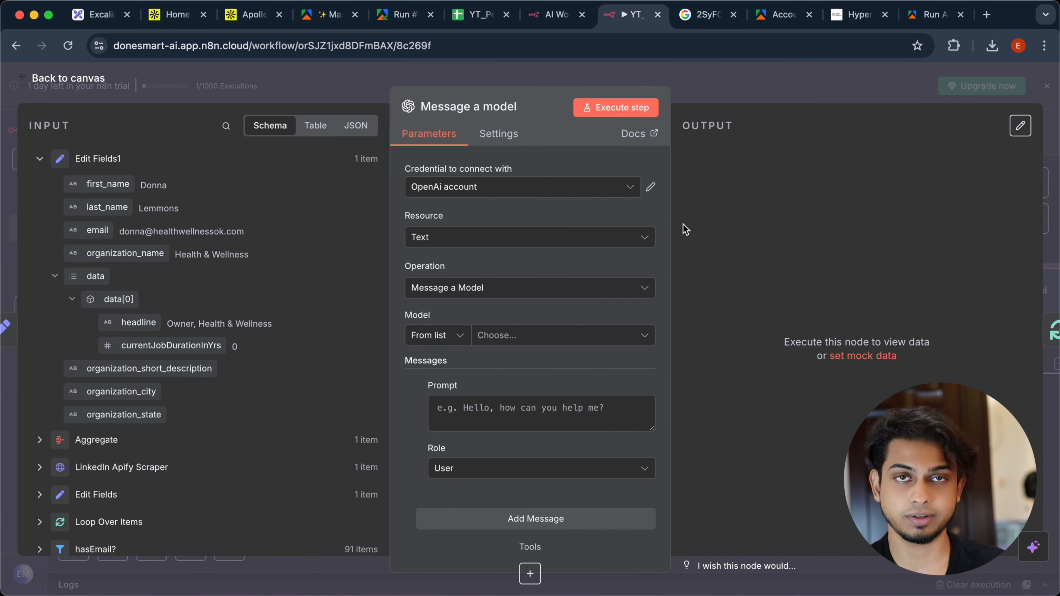
Step: Open the form for creating a new OpenAI credential for the Message a model node
{"action": "left_click", "coordinate": [599, 194]}
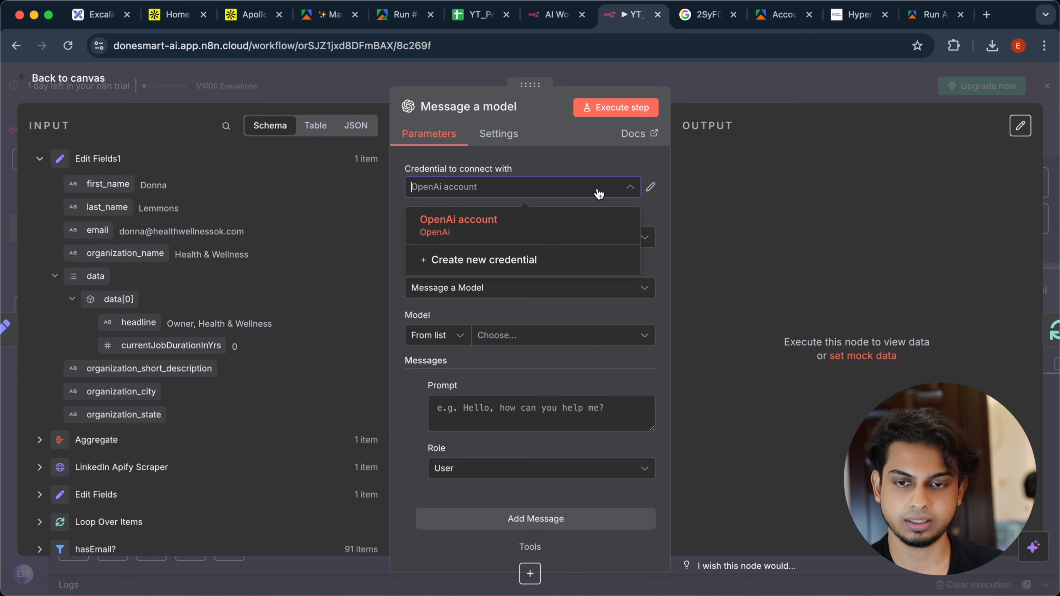
{"action": "left_click", "coordinate": [547, 259]}
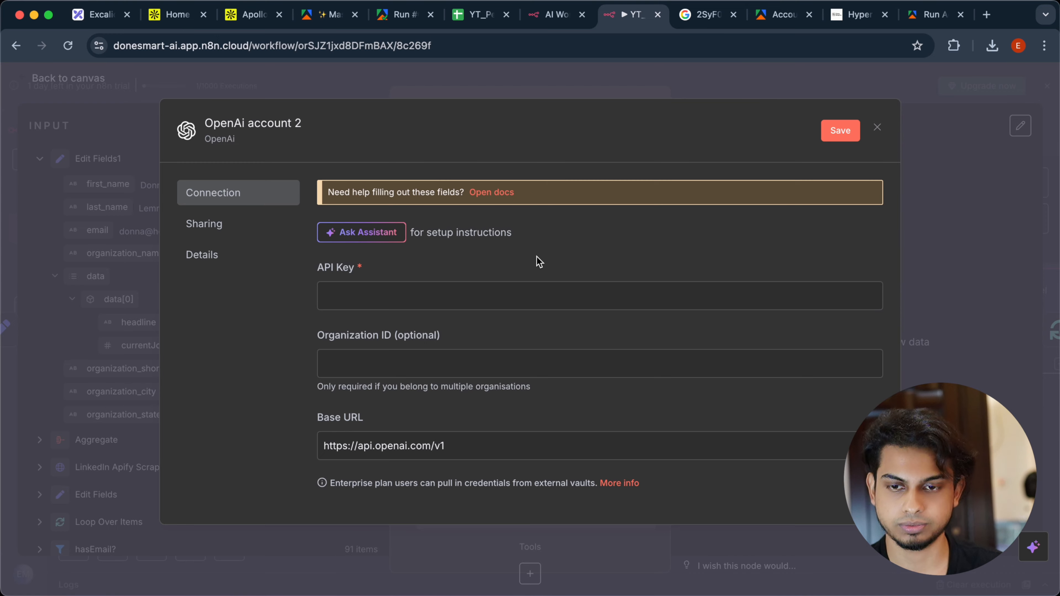
{"action": "scroll", "coordinate": [513, 271], "scroll_direction": "down", "scroll_amount": 1}
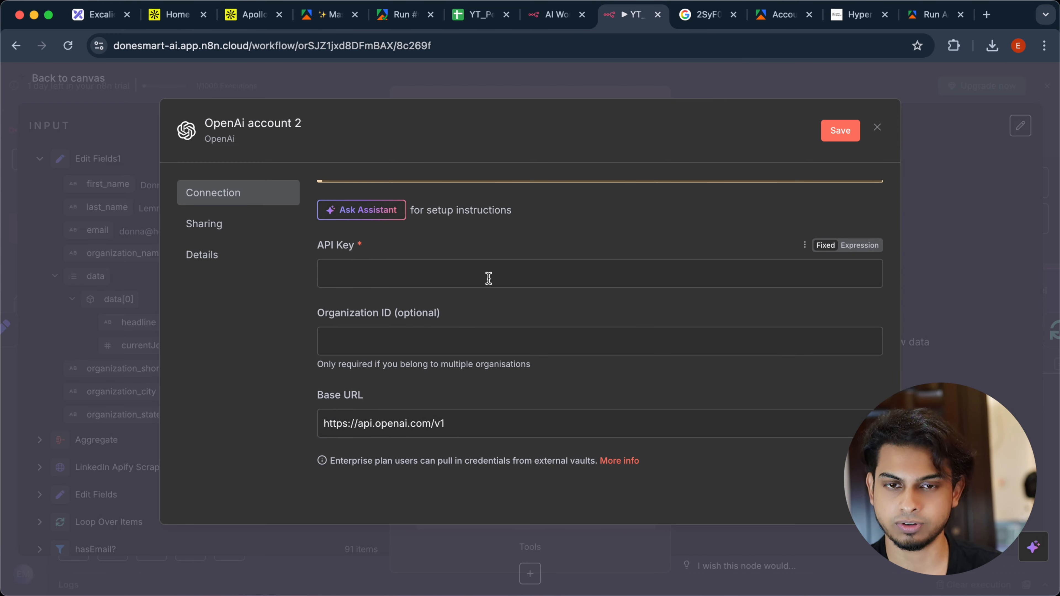
Step: Open the OpenAI Platform organization settings in a new browser tab and view the API keys page
{"action": "left_click", "coordinate": [985, 15]}
{"action": "type", "text": "p"}
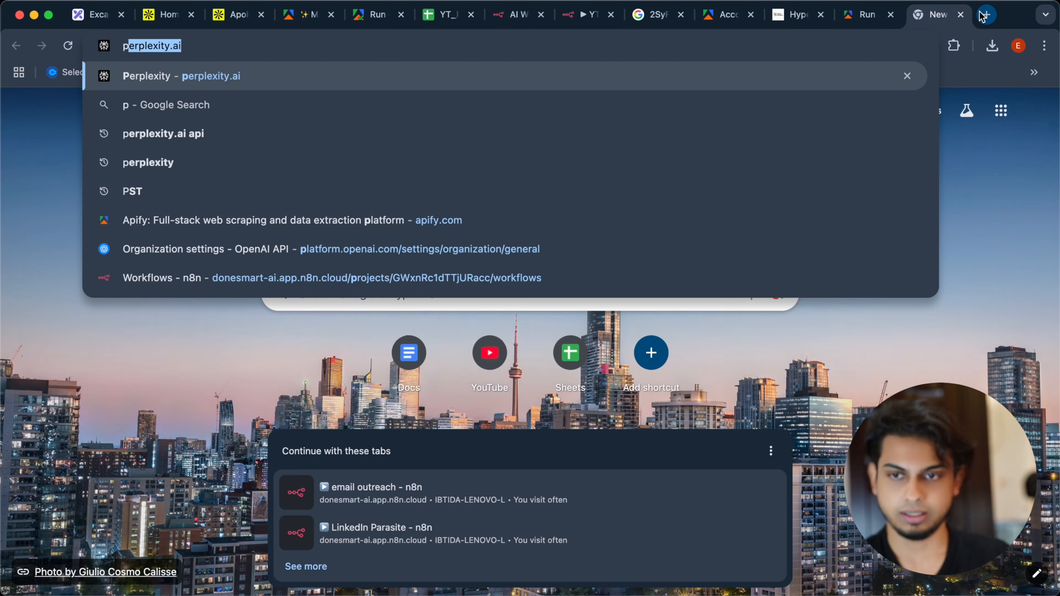
{"action": "type", "text": "l"}
{"action": "key", "text": "BackSpace"}
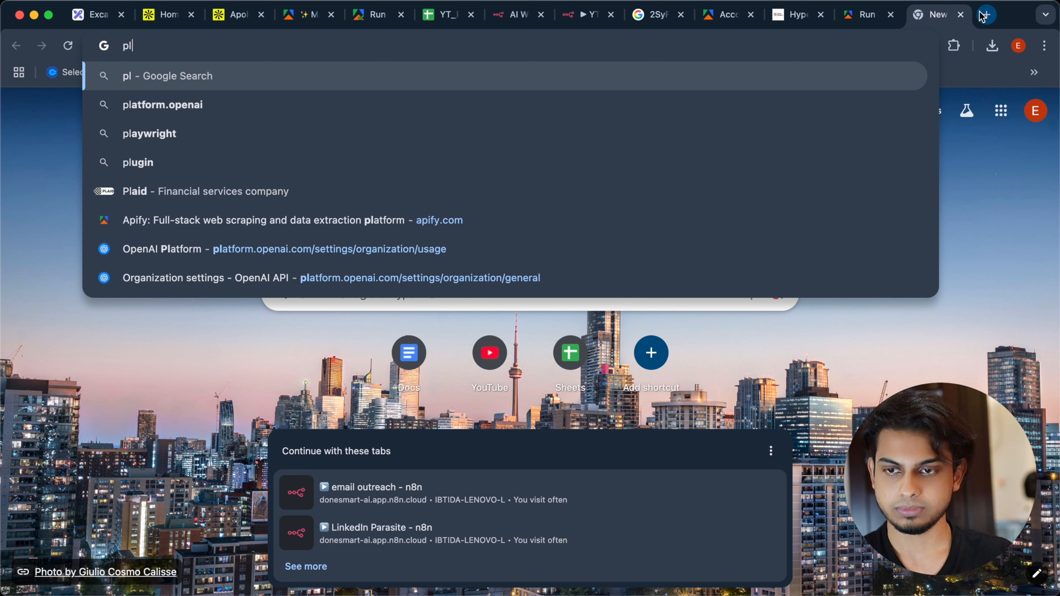
{"action": "left_click", "coordinate": [13, 309]}
{"action": "left_click", "coordinate": [190, 72]}
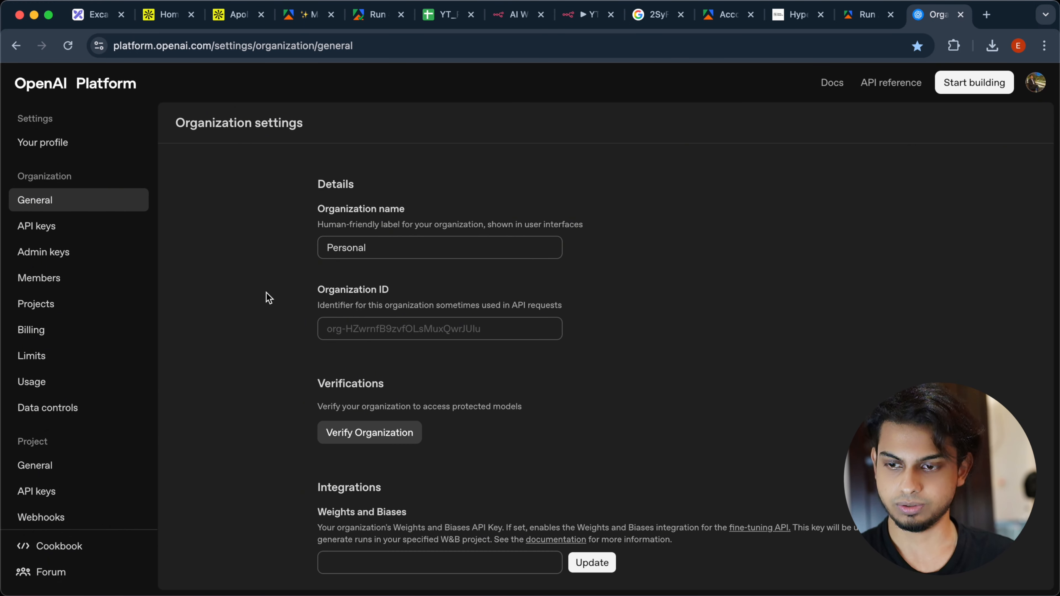
{"action": "left_click", "coordinate": [106, 227]}
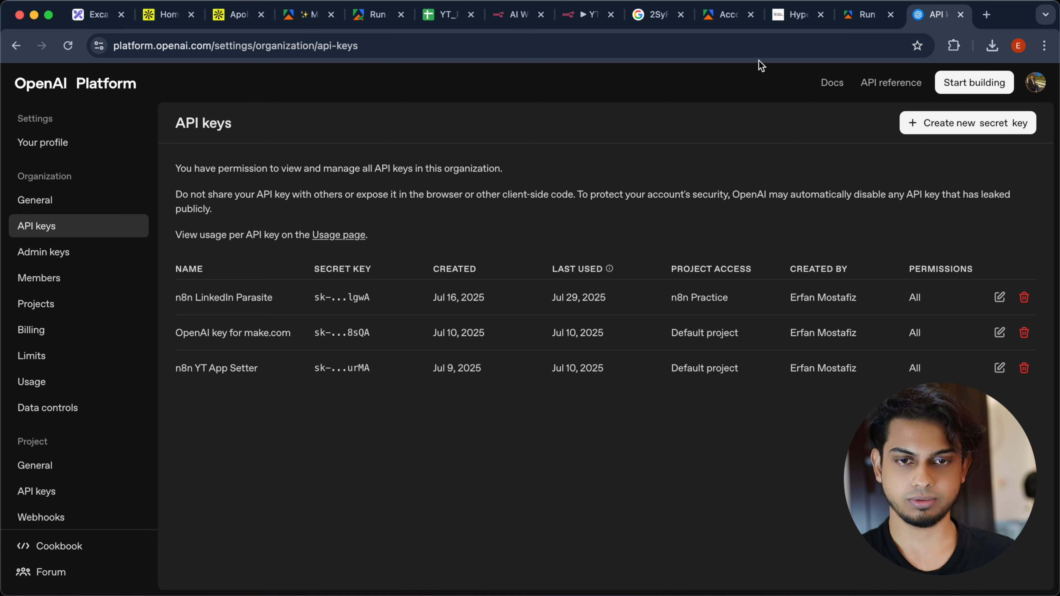
Step: Switch back to n8n and dismiss the new OpenAI credential form without entering an API key
{"action": "left_click", "coordinate": [575, 21]}
{"action": "left_click", "coordinate": [450, 265]}
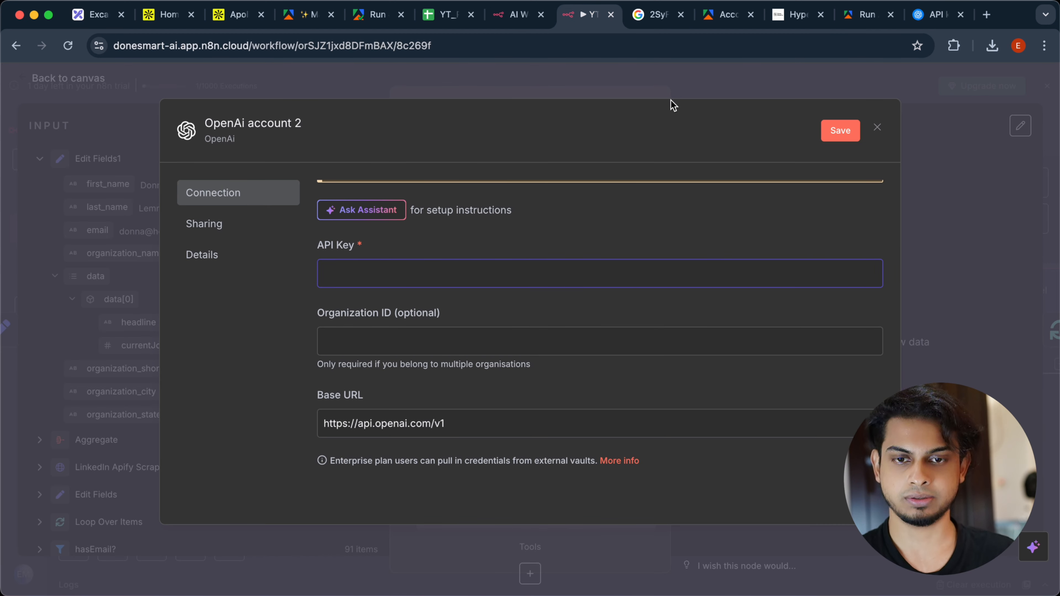
{"action": "left_click", "coordinate": [662, 87]}
{"action": "scroll", "coordinate": [571, 247], "scroll_direction": "down", "scroll_amount": 1}
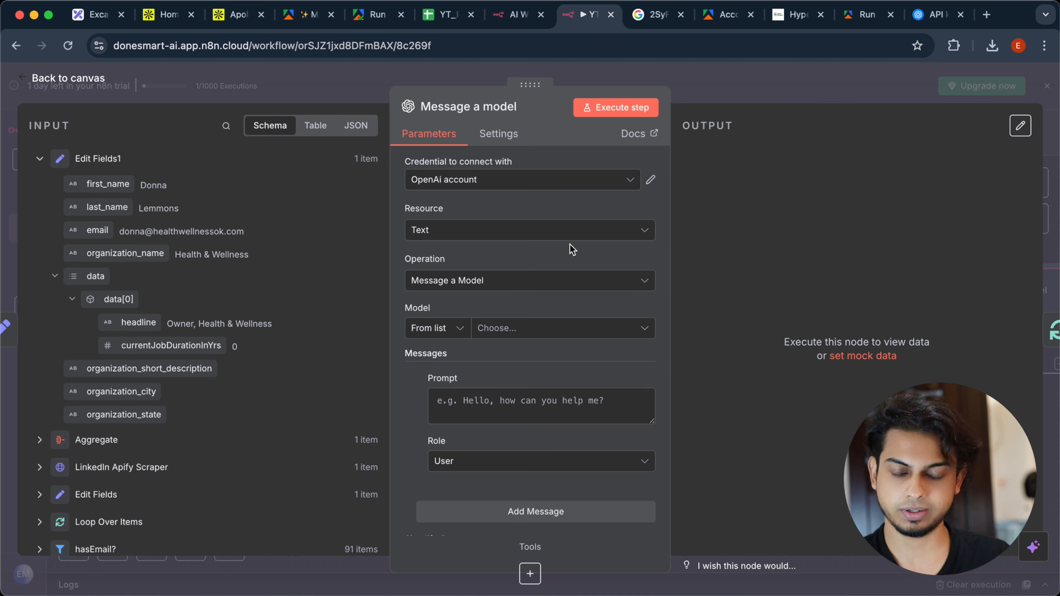
Step: Select GPT-4.1-MINI as the model for the Message a model node
{"action": "scroll", "coordinate": [571, 250], "scroll_direction": "up", "scroll_amount": 1}
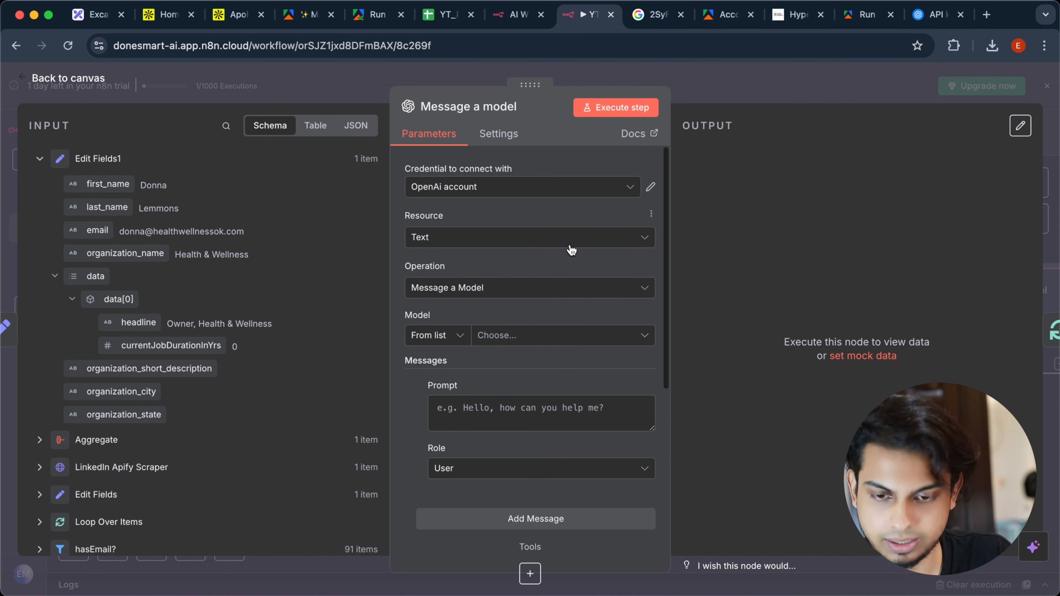
{"action": "left_click", "coordinate": [563, 347]}
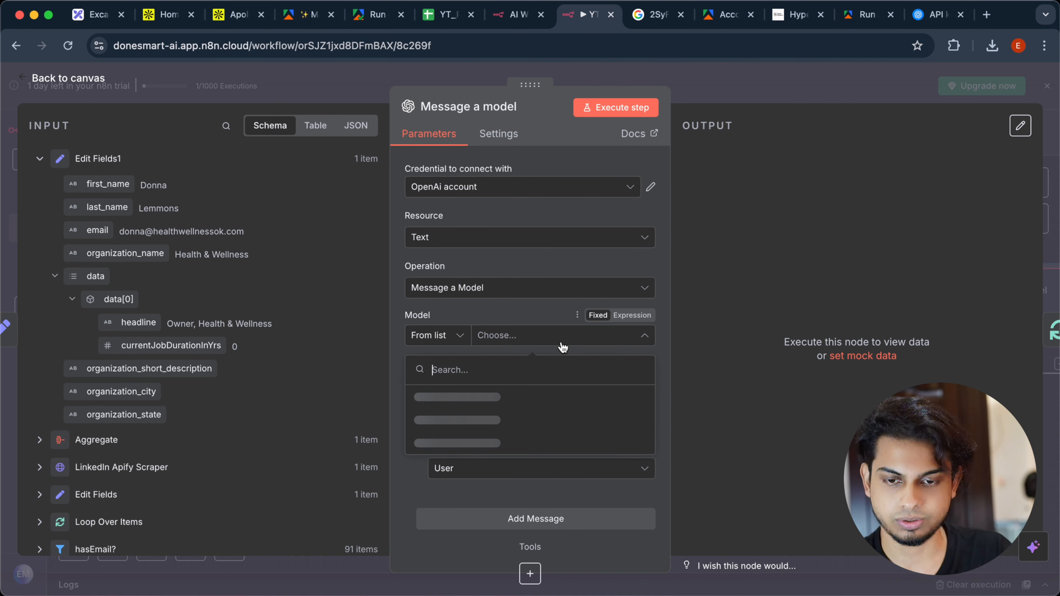
{"action": "scroll", "coordinate": [533, 425], "scroll_direction": "down", "scroll_amount": 5}
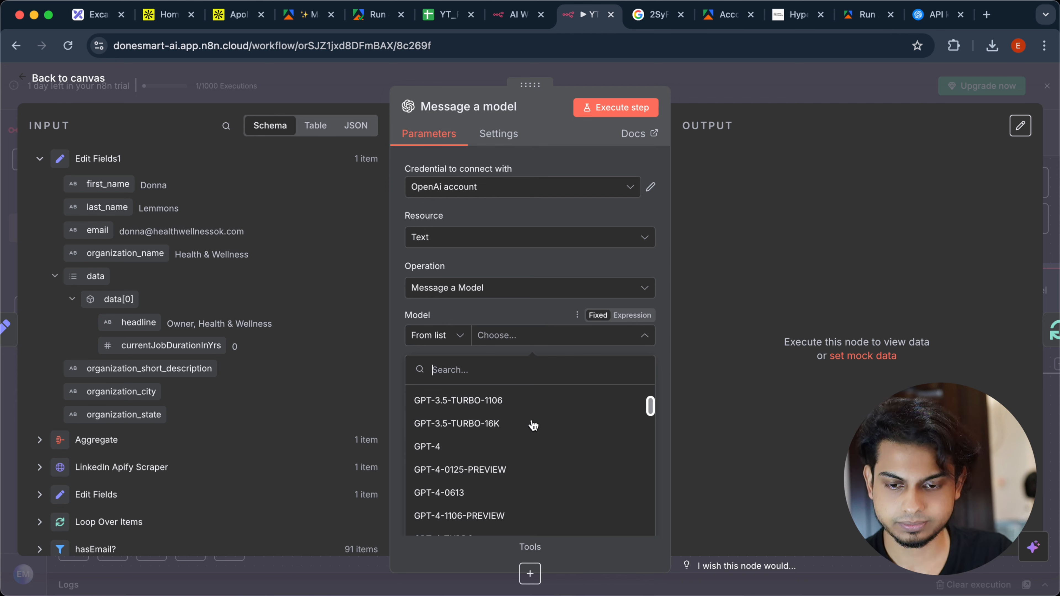
{"action": "scroll", "coordinate": [534, 425], "scroll_direction": "down", "scroll_amount": 4}
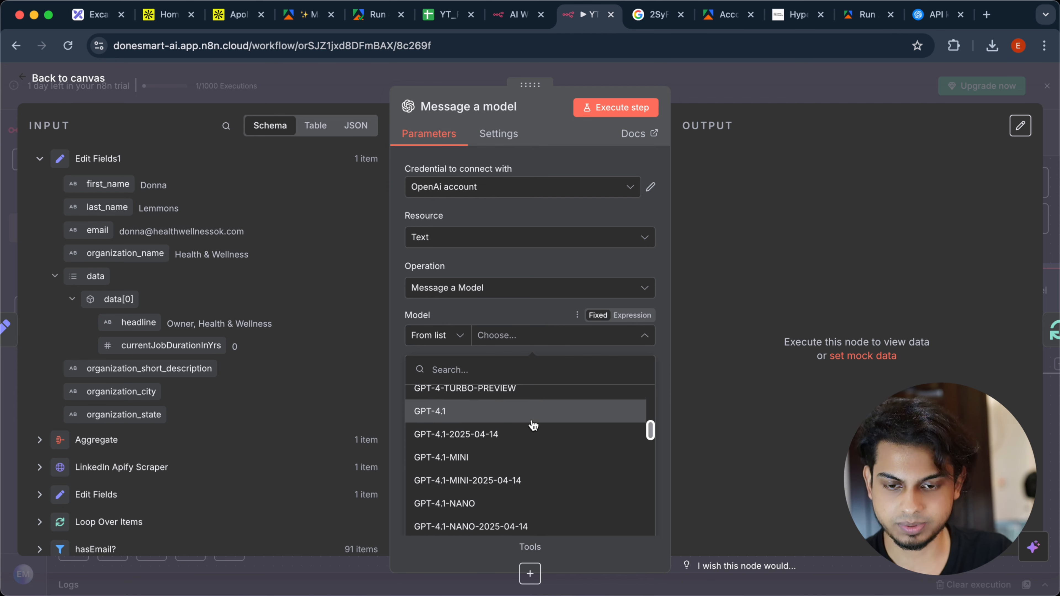
{"action": "left_click", "coordinate": [517, 439]}
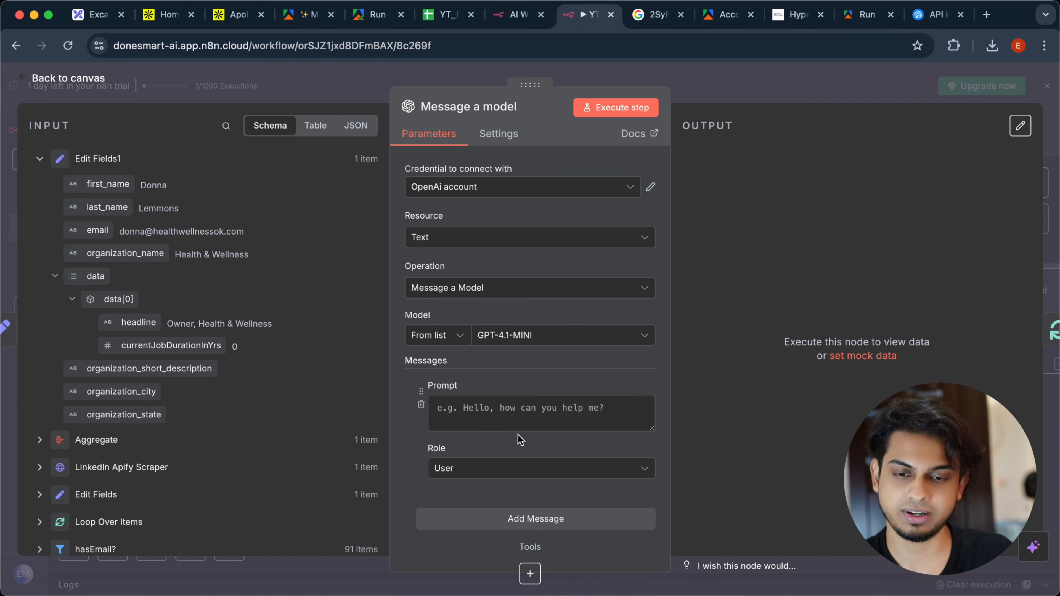
{"action": "scroll", "coordinate": [519, 439], "scroll_direction": "down", "scroll_amount": 1}
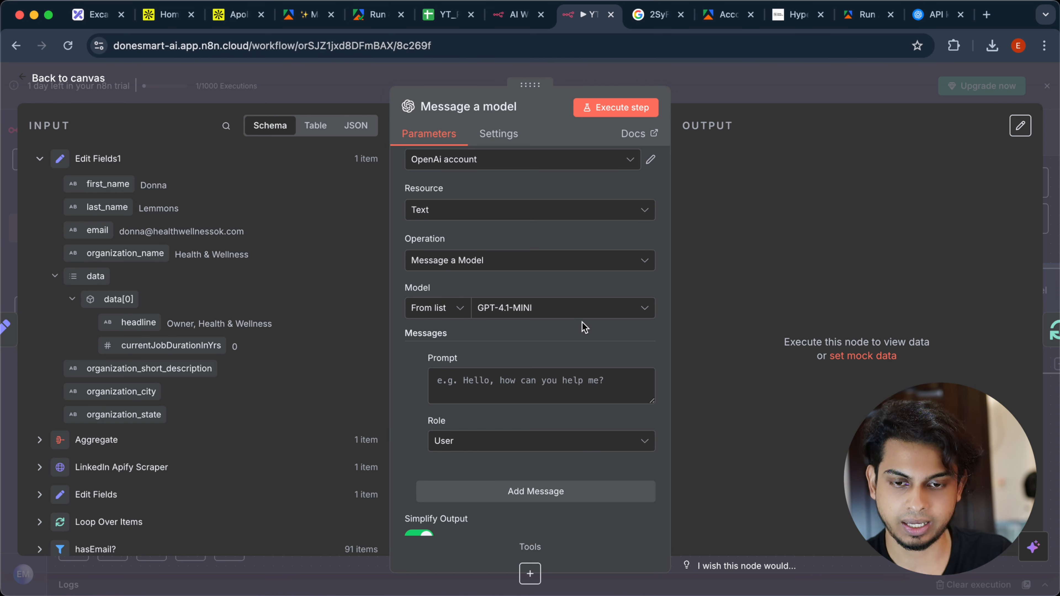
{"action": "left_click", "coordinate": [580, 309]}
{"action": "left_click", "coordinate": [727, 299]}
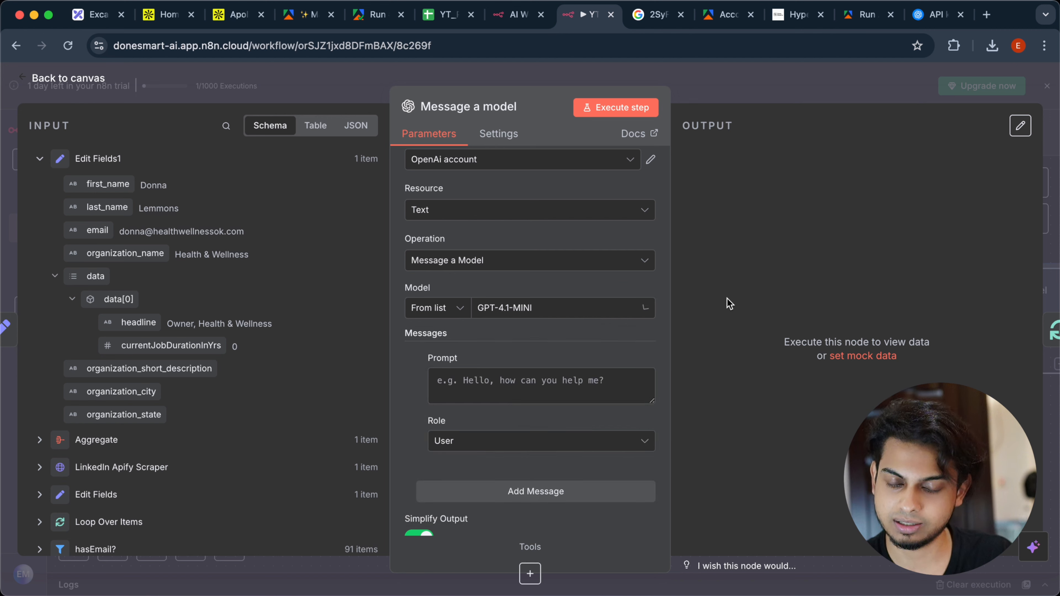
Step: Give the node a System message containing the sales-assistant icebreaker prompt and a User message containing the lead-data expression
{"action": "scroll", "coordinate": [605, 378], "scroll_direction": "down", "scroll_amount": 1}
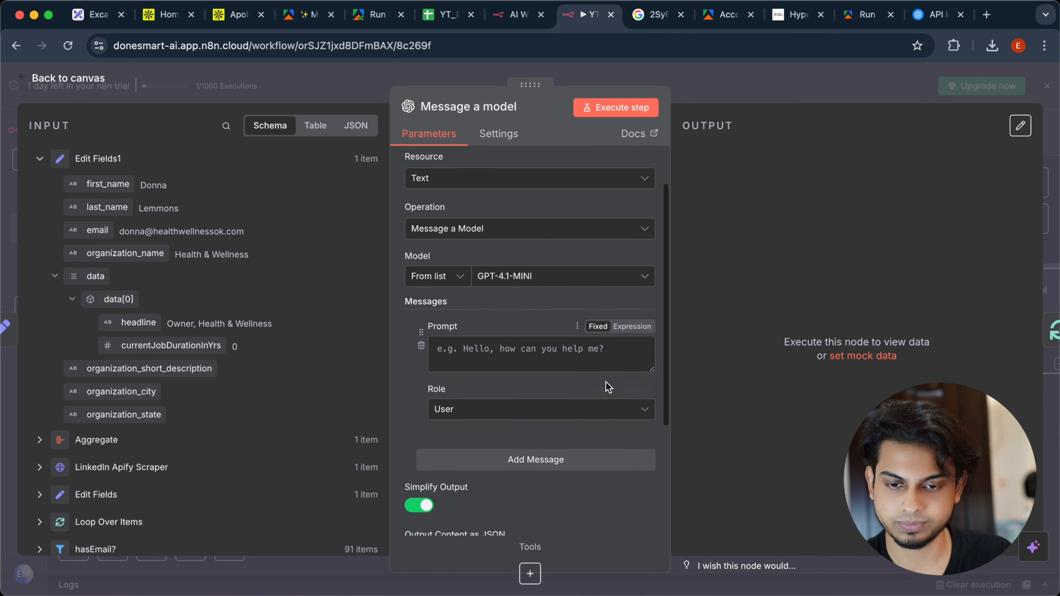
{"action": "left_click", "coordinate": [560, 409]}
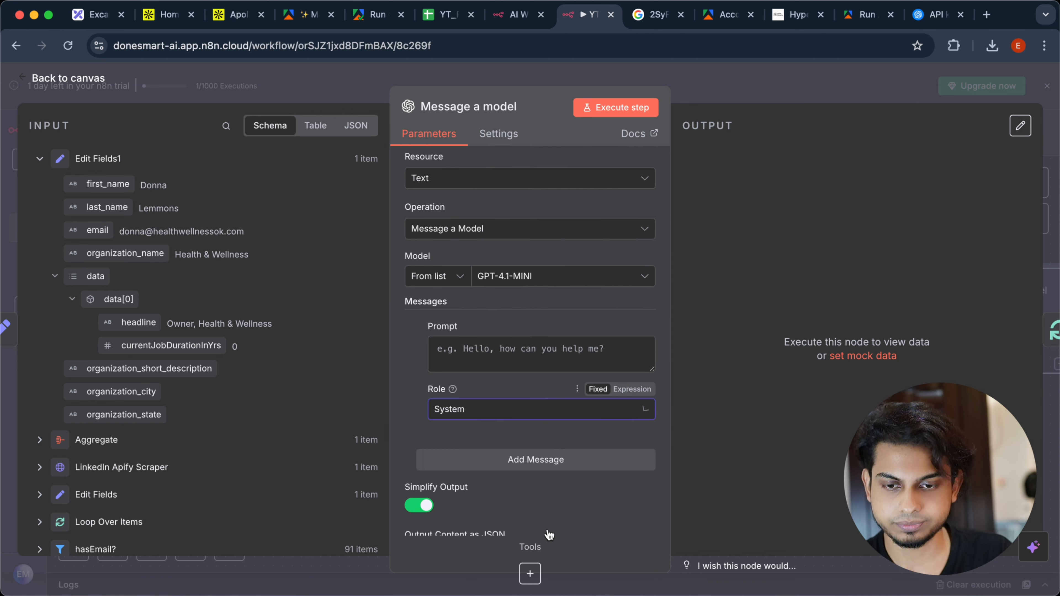
{"action": "left_click", "coordinate": [549, 535]}
{"action": "left_click", "coordinate": [620, 351]}
{"action": "key", "text": "ctrl+v"}
{"action": "scroll", "coordinate": [578, 272], "scroll_direction": "up", "scroll_amount": 2}
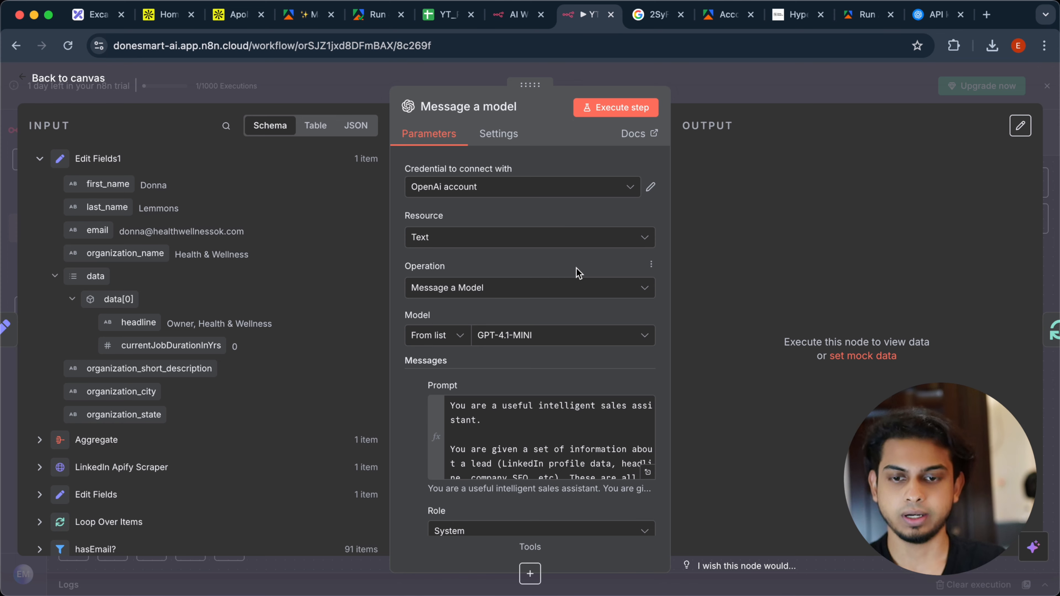
Step: Review the node's System and User messages, and open the System prompt in the expanded expression editor to read it through
{"action": "scroll", "coordinate": [578, 330], "scroll_direction": "down", "scroll_amount": 4}
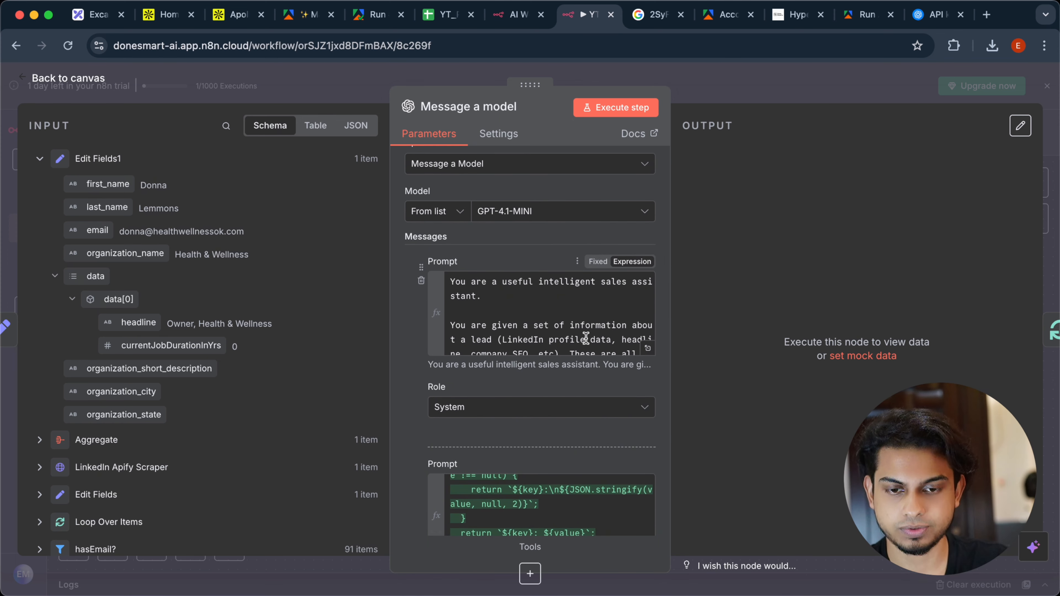
{"action": "scroll", "coordinate": [586, 338], "scroll_direction": "down", "scroll_amount": 10}
{"action": "scroll", "coordinate": [571, 307], "scroll_direction": "up", "scroll_amount": 3}
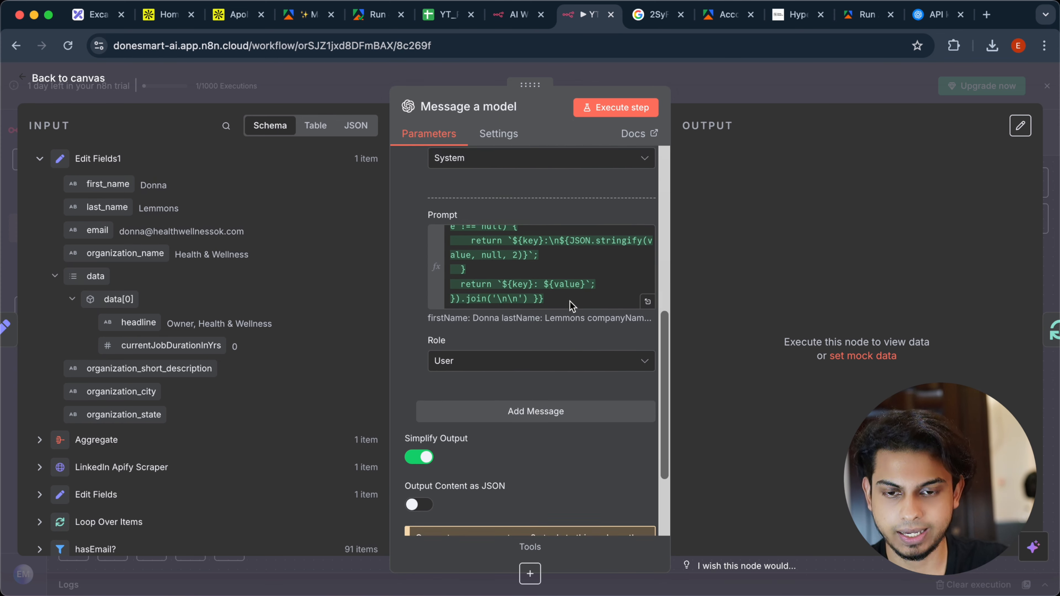
{"action": "scroll", "coordinate": [572, 307], "scroll_direction": "up", "scroll_amount": 2}
{"action": "scroll", "coordinate": [608, 253], "scroll_direction": "up", "scroll_amount": 6}
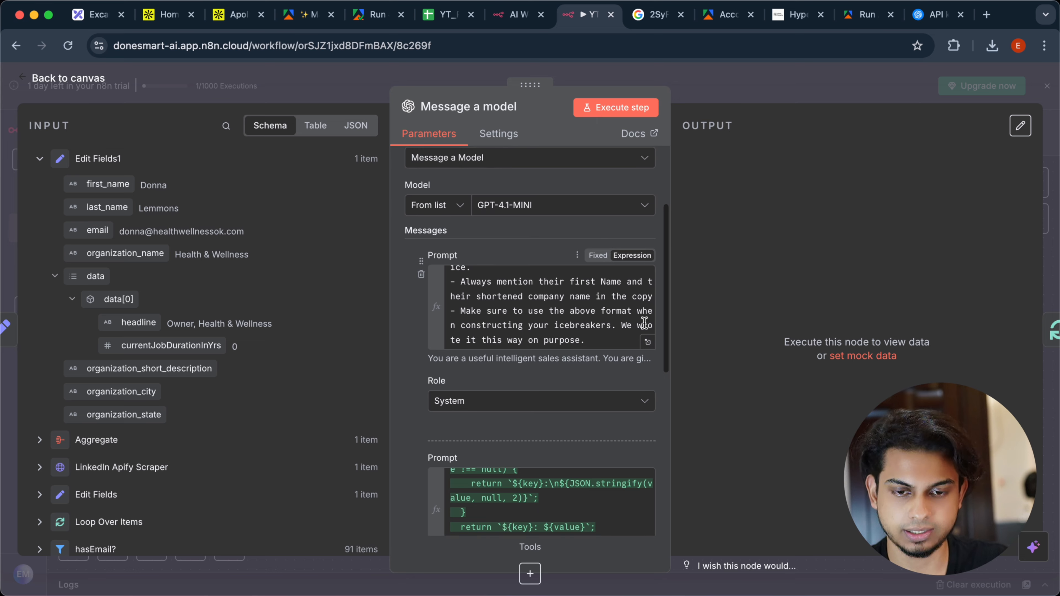
{"action": "scroll", "coordinate": [644, 323], "scroll_direction": "down", "scroll_amount": 2}
{"action": "left_click", "coordinate": [647, 343]}
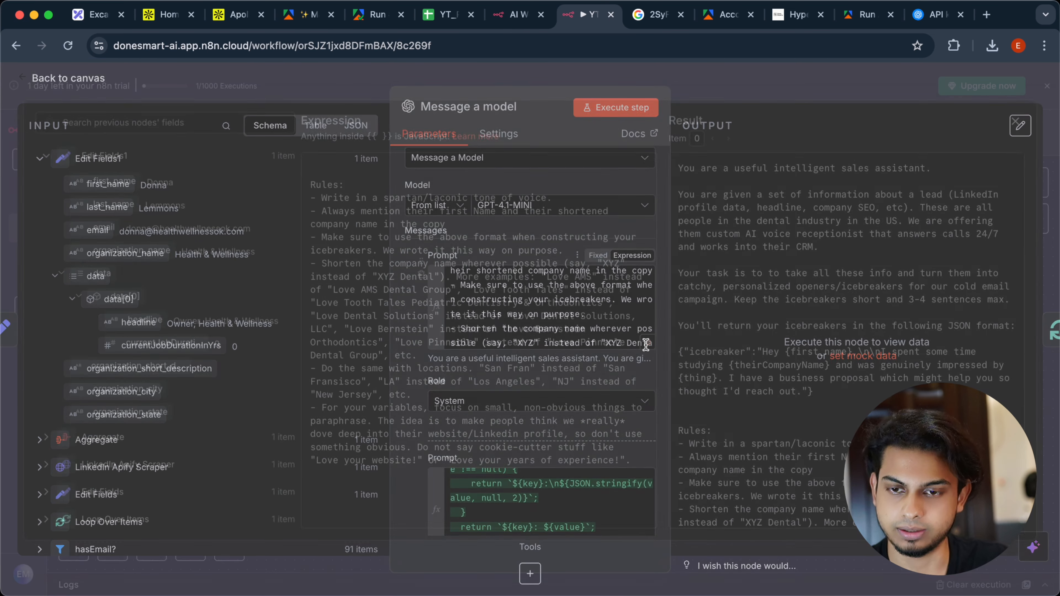
{"action": "scroll", "coordinate": [538, 275], "scroll_direction": "up", "scroll_amount": 10}
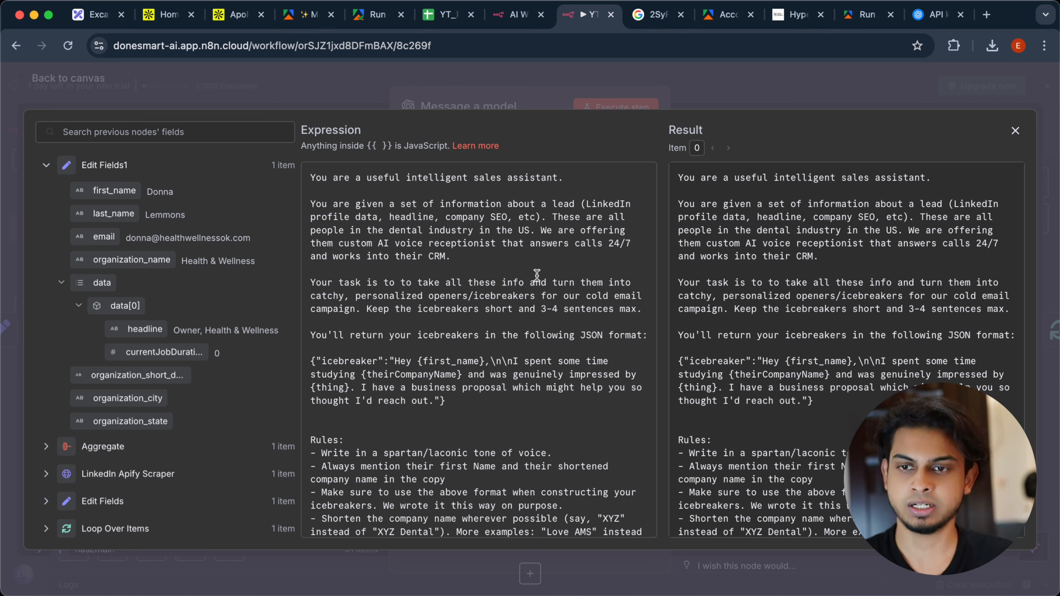
{"action": "scroll", "coordinate": [538, 276], "scroll_direction": "down", "scroll_amount": 4}
{"action": "scroll", "coordinate": [536, 268], "scroll_direction": "up", "scroll_amount": 4}
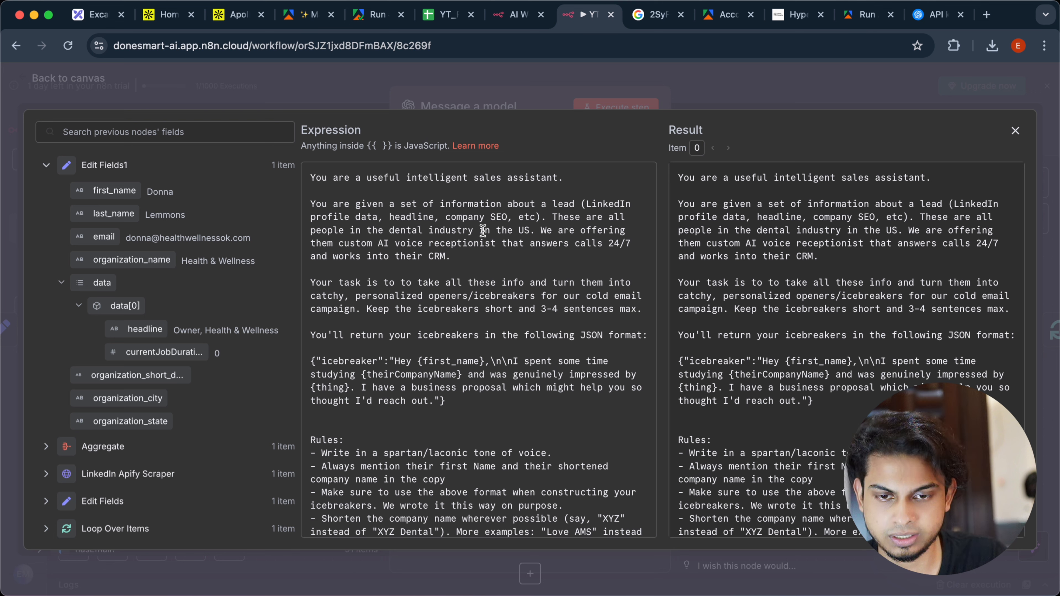
Step: Examine the System prompt's lead context, highlighting the target industry and the description of the AI voice receptionist offer
{"action": "left_click_drag", "start_coordinate": [389, 231], "coordinate": [478, 231]}
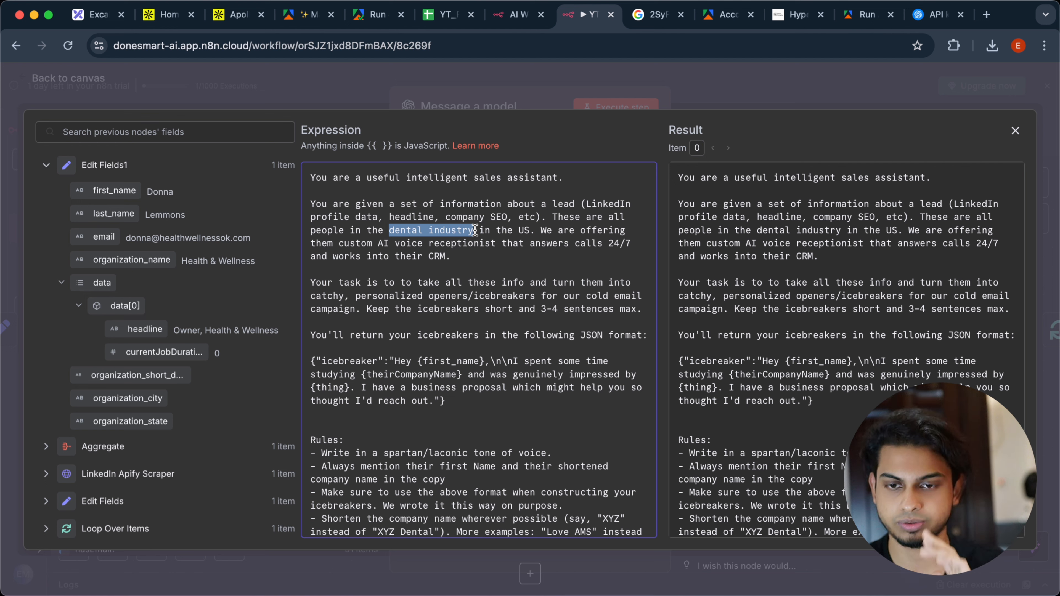
{"action": "left_click", "coordinate": [552, 239]}
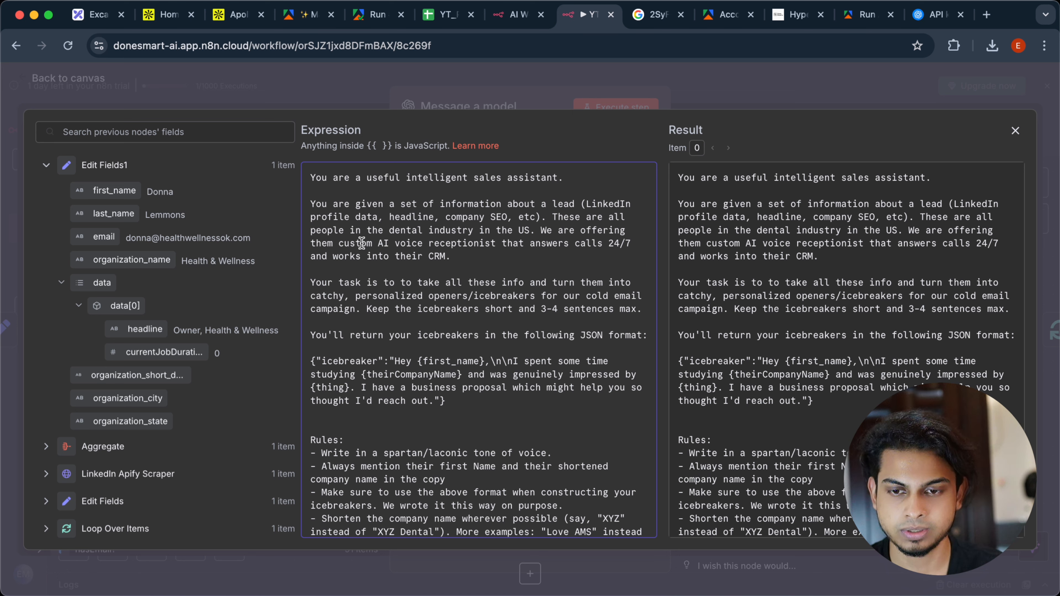
{"action": "left_click_drag", "start_coordinate": [340, 243], "coordinate": [453, 257]}
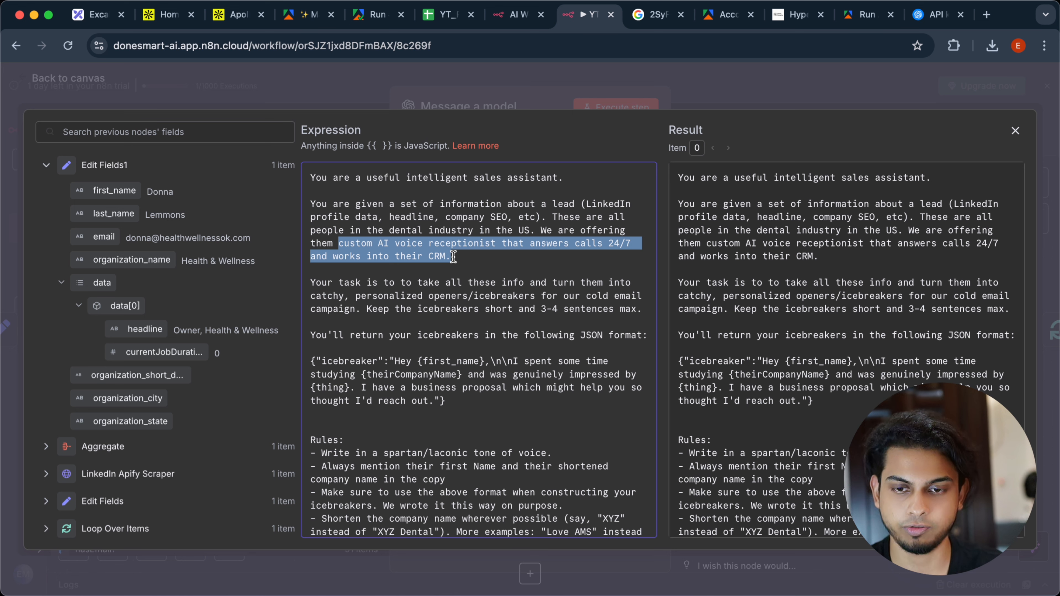
{"action": "left_click", "coordinate": [445, 296]}
{"action": "scroll", "coordinate": [446, 291], "scroll_direction": "down", "scroll_amount": 1}
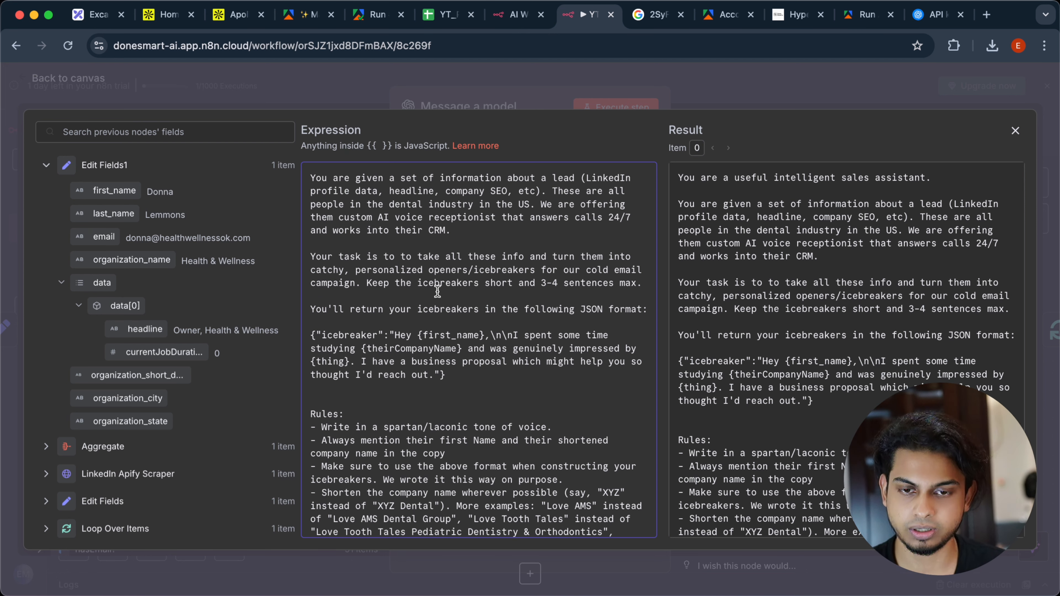
Step: Examine the System prompt's output instructions, highlighting the JSON icebreaker template with its first name, company and thing placeholders
{"action": "scroll", "coordinate": [437, 291], "scroll_direction": "down", "scroll_amount": 3}
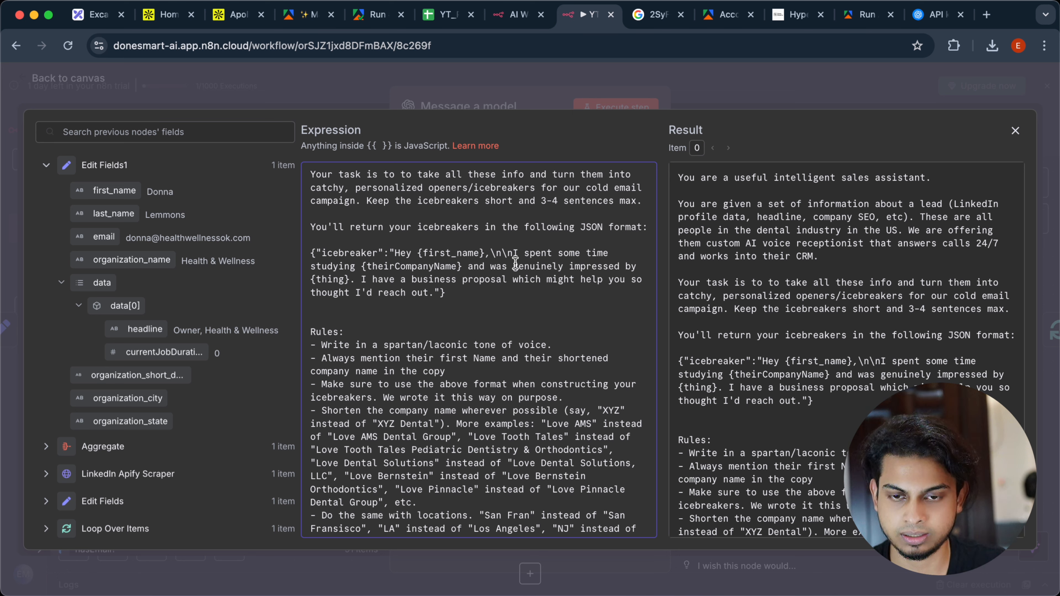
{"action": "scroll", "coordinate": [515, 263], "scroll_direction": "down", "scroll_amount": 1}
{"action": "scroll", "coordinate": [411, 241], "scroll_direction": "down", "scroll_amount": 2}
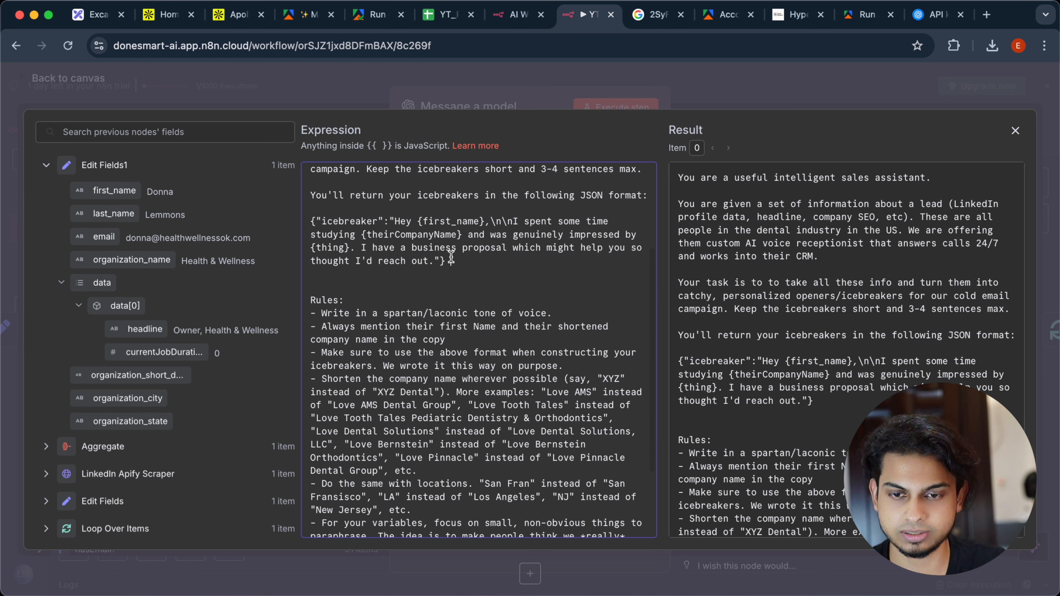
{"action": "left_click_drag", "start_coordinate": [451, 259], "coordinate": [310, 223]}
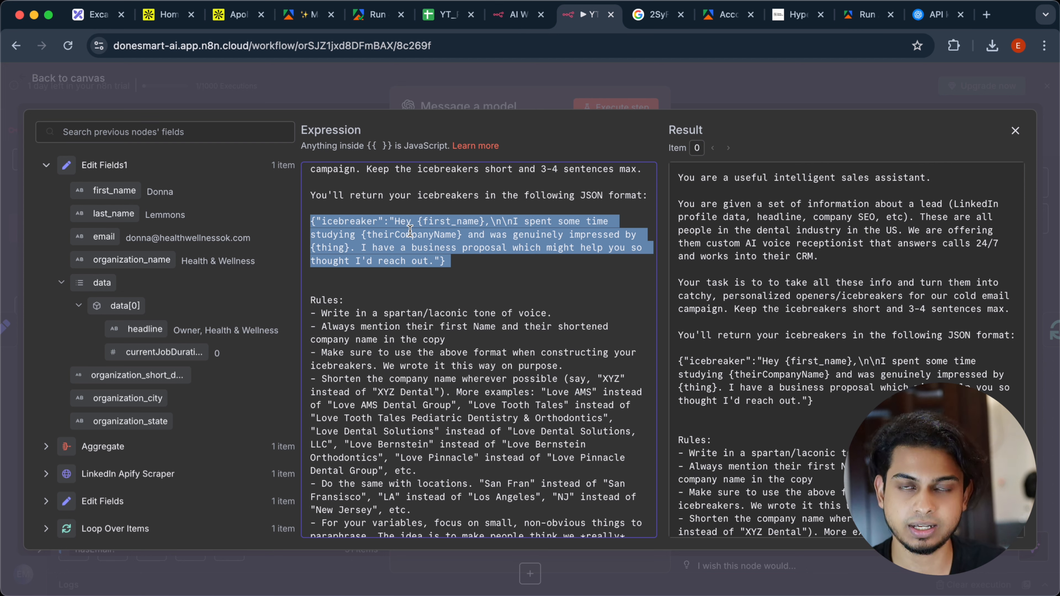
{"action": "scroll", "coordinate": [462, 268], "scroll_direction": "down", "scroll_amount": 1}
{"action": "left_click", "coordinate": [462, 269]}
{"action": "scroll", "coordinate": [462, 269], "scroll_direction": "down", "scroll_amount": 1}
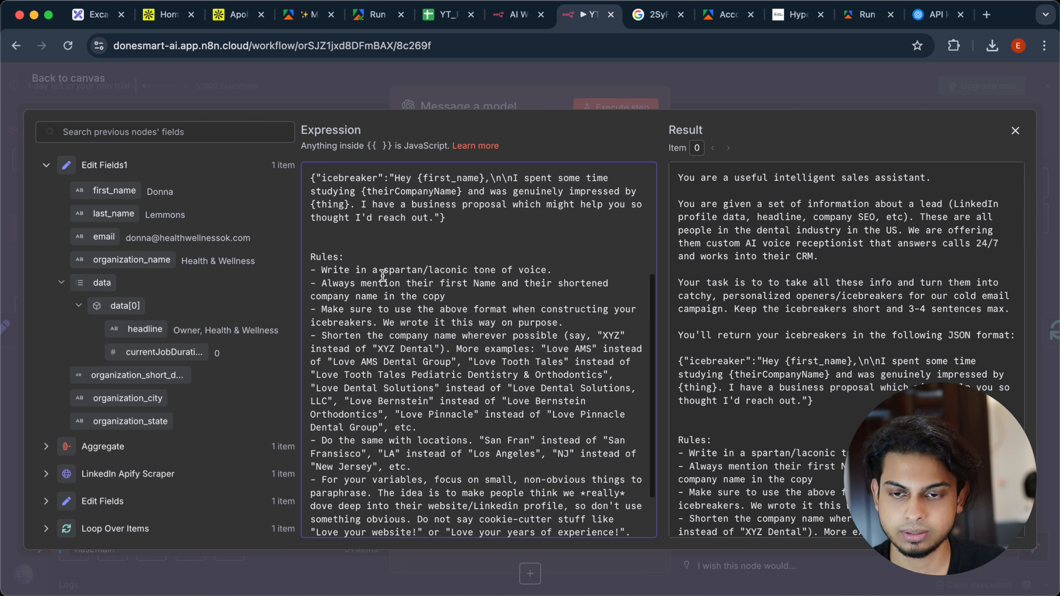
Step: Examine the System prompt's Rules section on tone, format, shortened names and locations, and non-obvious personalization, highlighting all the rules
{"action": "scroll", "coordinate": [320, 286], "scroll_direction": "down", "scroll_amount": 1}
{"action": "scroll", "coordinate": [319, 286], "scroll_direction": "down", "scroll_amount": 2}
{"action": "scroll", "coordinate": [367, 270], "scroll_direction": "up", "scroll_amount": 3}
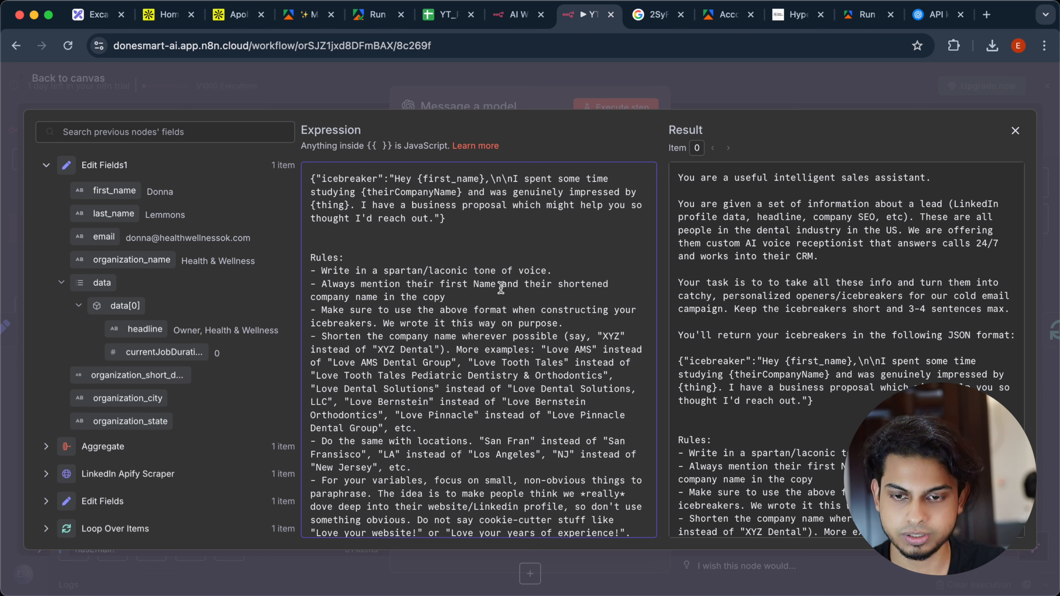
{"action": "scroll", "coordinate": [501, 288], "scroll_direction": "up", "scroll_amount": 5}
{"action": "scroll", "coordinate": [497, 284], "scroll_direction": "down", "scroll_amount": 6}
{"action": "scroll", "coordinate": [364, 328], "scroll_direction": "up", "scroll_amount": 2}
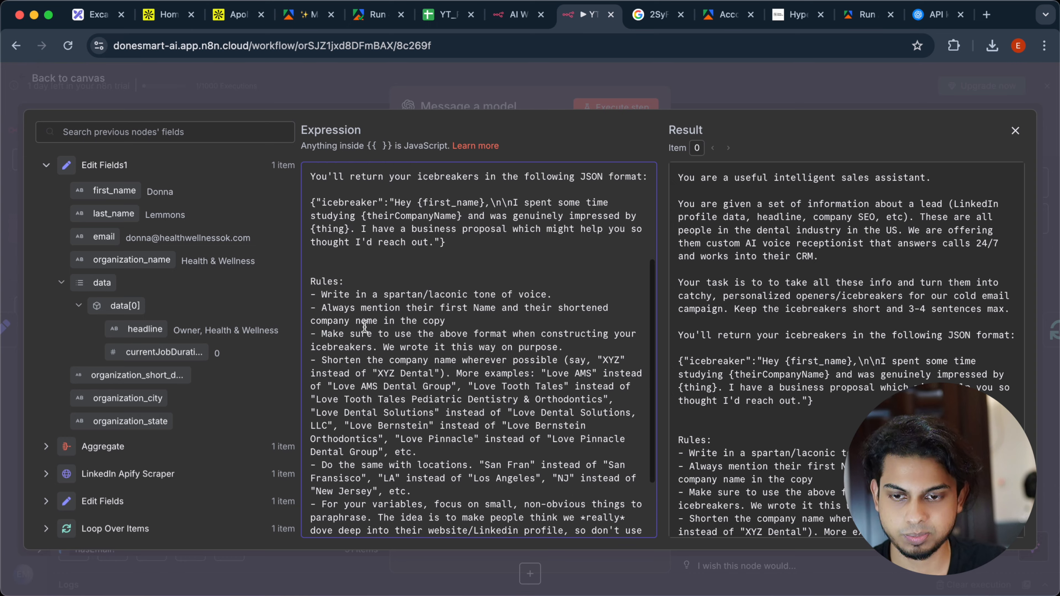
{"action": "left_click_drag", "start_coordinate": [305, 269], "coordinate": [359, 383]}
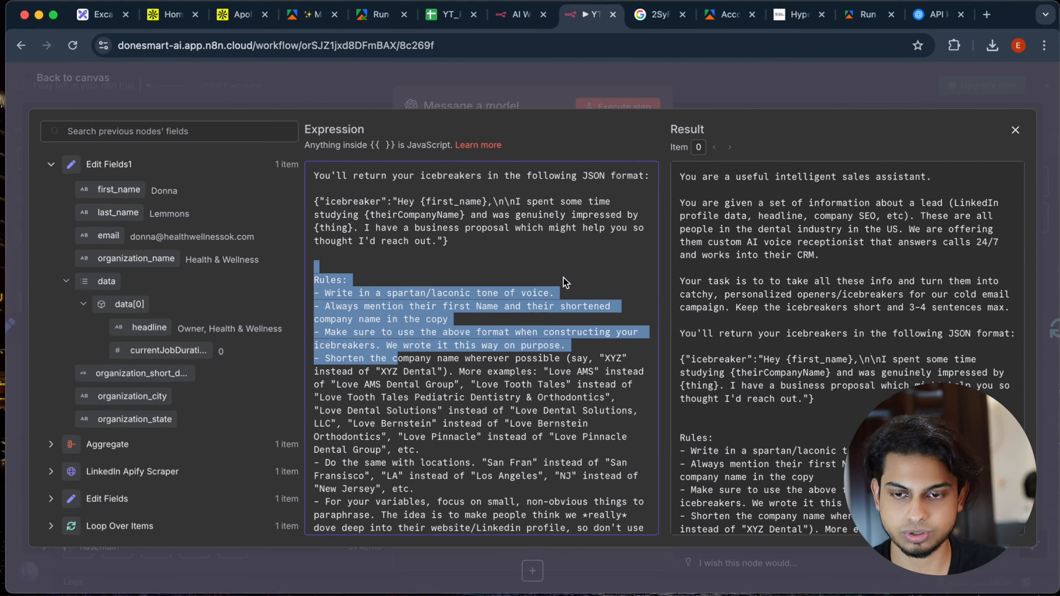
{"action": "scroll", "coordinate": [584, 376], "scroll_direction": "down", "scroll_amount": 3}
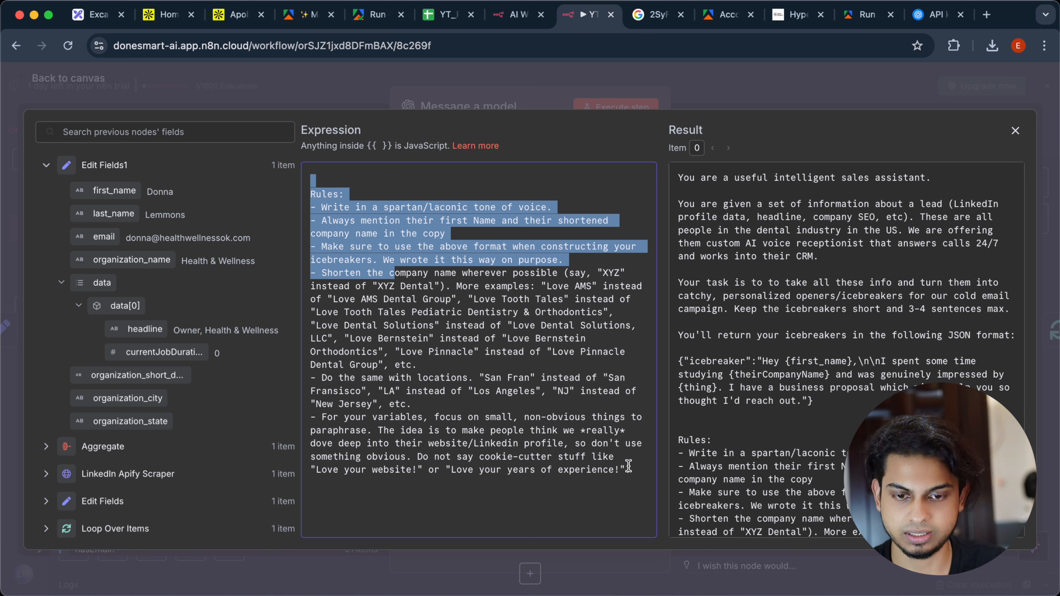
{"action": "left_click_drag", "start_coordinate": [628, 465], "coordinate": [304, 197]}
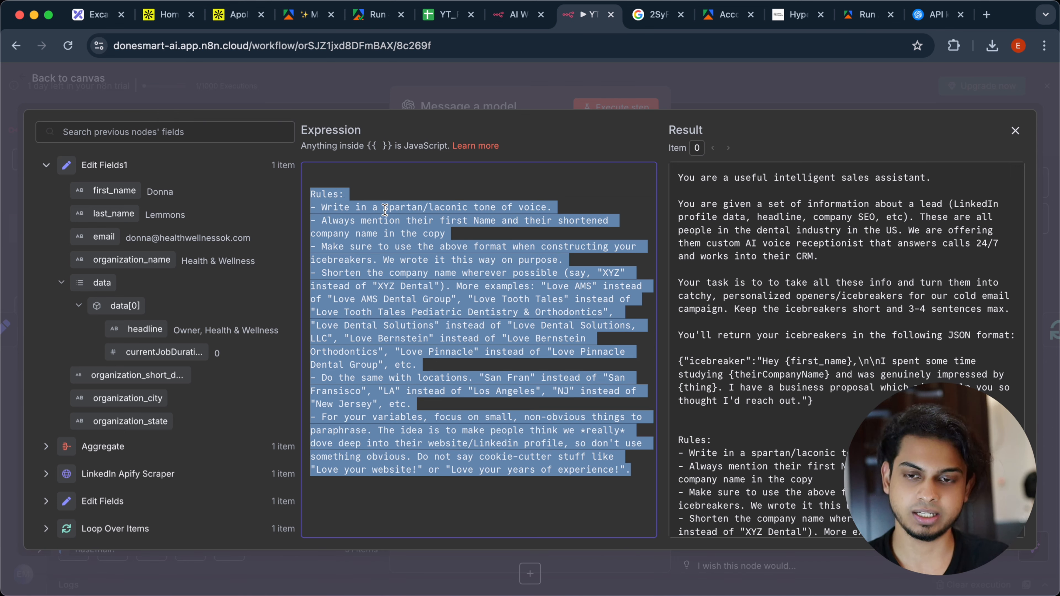
{"action": "scroll", "coordinate": [384, 209], "scroll_direction": "up", "scroll_amount": 5}
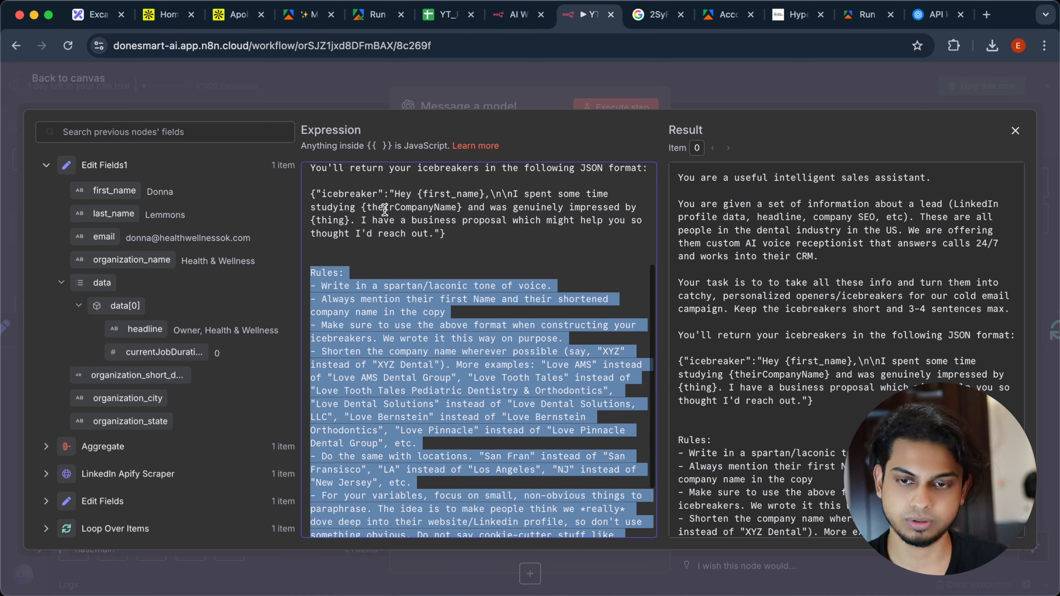
{"action": "scroll", "coordinate": [384, 209], "scroll_direction": "down", "scroll_amount": 3}
{"action": "scroll", "coordinate": [385, 208], "scroll_direction": "down", "scroll_amount": 2}
{"action": "scroll", "coordinate": [384, 209], "scroll_direction": "up", "scroll_amount": 5}
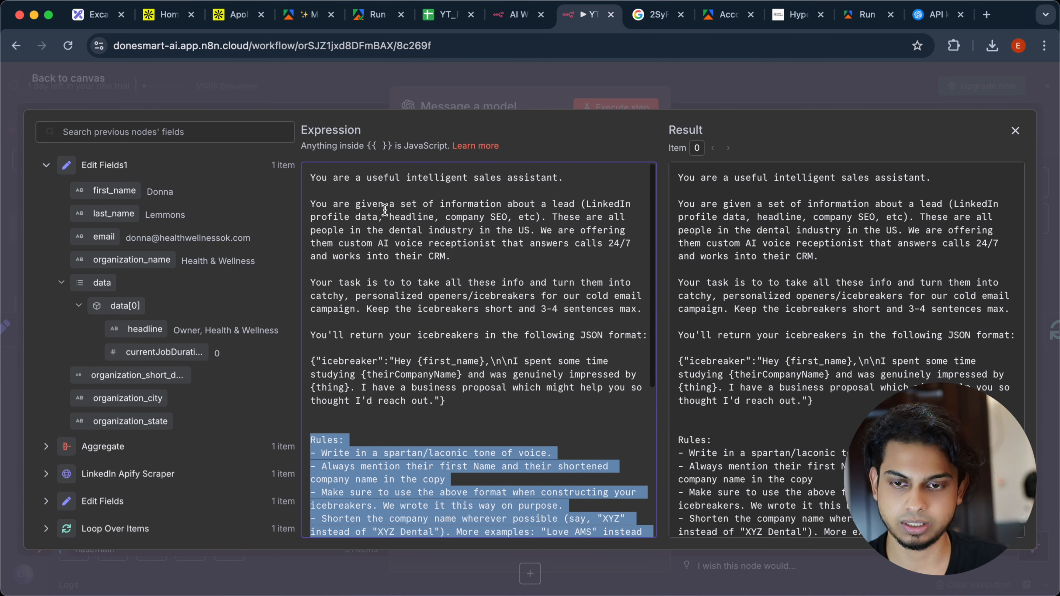
{"action": "scroll", "coordinate": [384, 209], "scroll_direction": "down", "scroll_amount": 6}
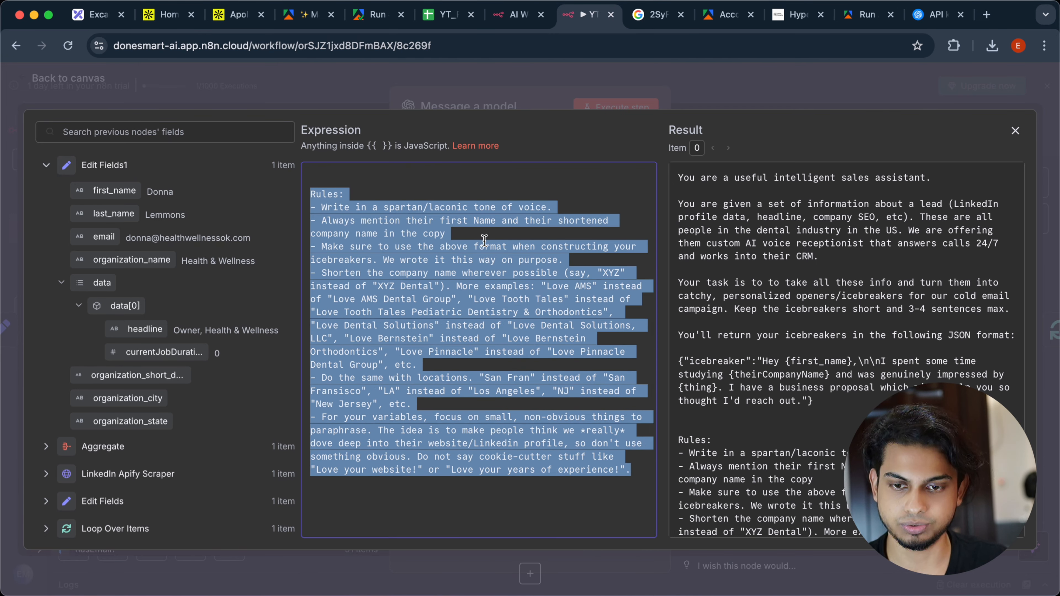
{"action": "left_click", "coordinate": [462, 249]}
Step: Reread the whole System prompt from the assistant introduction and task description down to the final rule
{"action": "scroll", "coordinate": [463, 250], "scroll_direction": "up", "scroll_amount": 4}
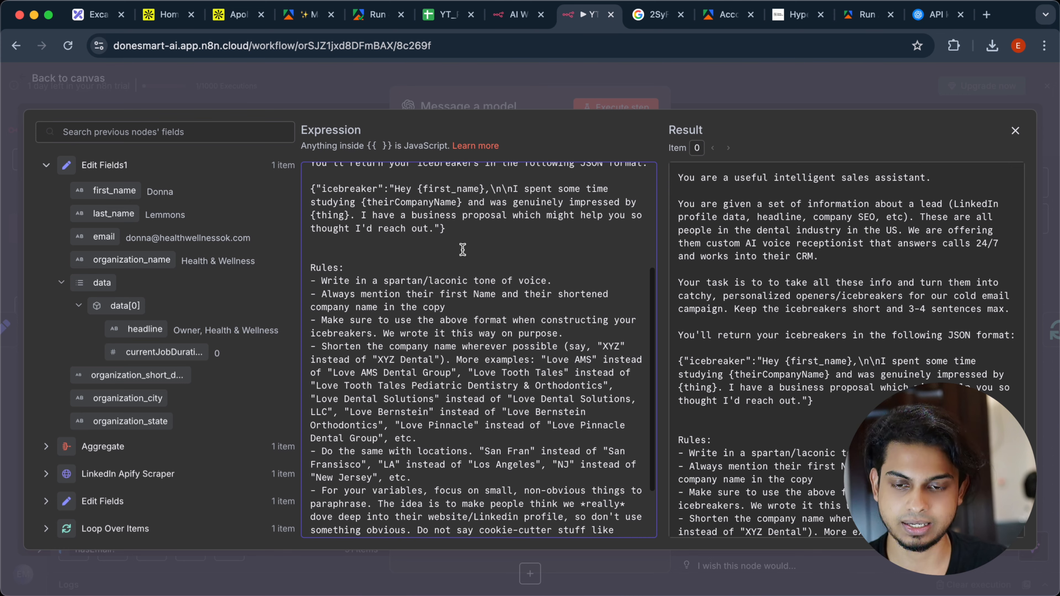
{"action": "scroll", "coordinate": [462, 250], "scroll_direction": "down", "scroll_amount": 4}
{"action": "scroll", "coordinate": [462, 250], "scroll_direction": "up", "scroll_amount": 8}
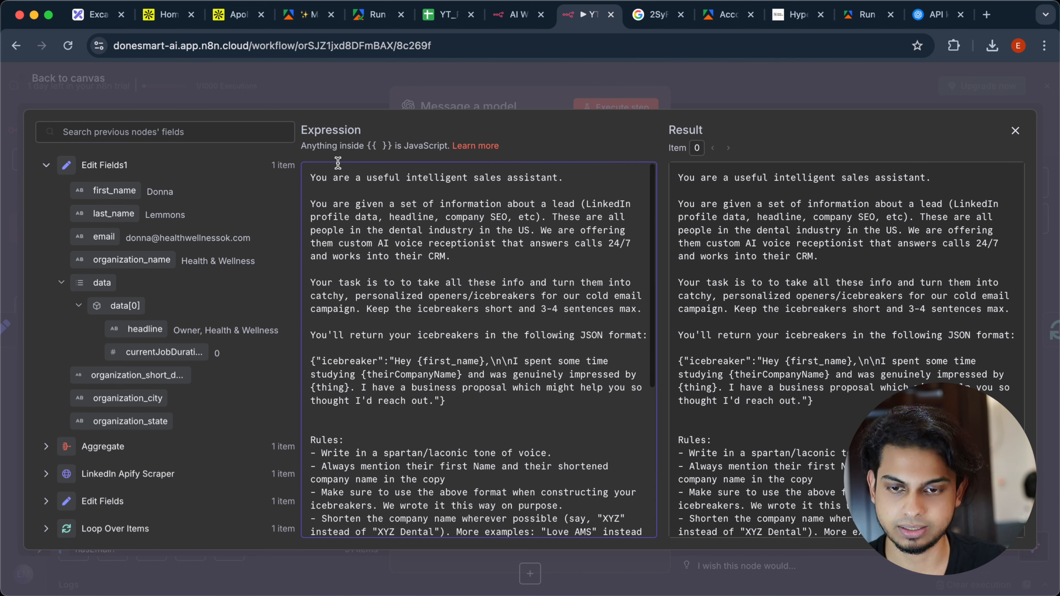
{"action": "left_click_drag", "start_coordinate": [333, 178], "coordinate": [555, 318]}
{"action": "left_click", "coordinate": [529, 407]}
{"action": "scroll", "coordinate": [529, 407], "scroll_direction": "down", "scroll_amount": 6}
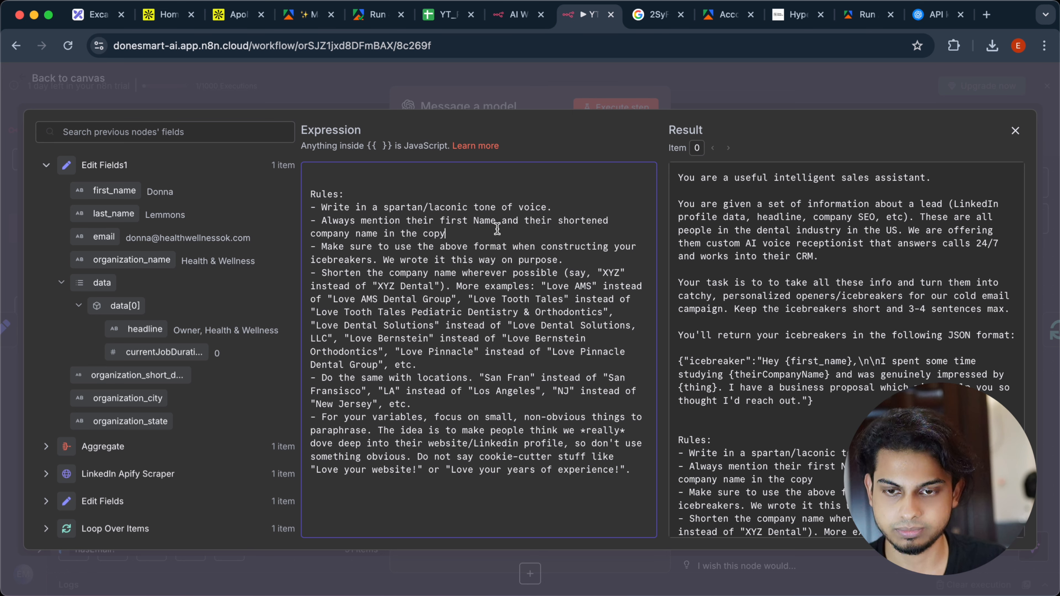
Step: Examine the System prompt's company-name shortening rule, highlighting the "XYZ Dental" and "Love Tooth Tales Pediatric Dentistry & Orthodontics" examples
{"action": "double_click", "coordinate": [338, 233]}
{"action": "left_click", "coordinate": [414, 249]}
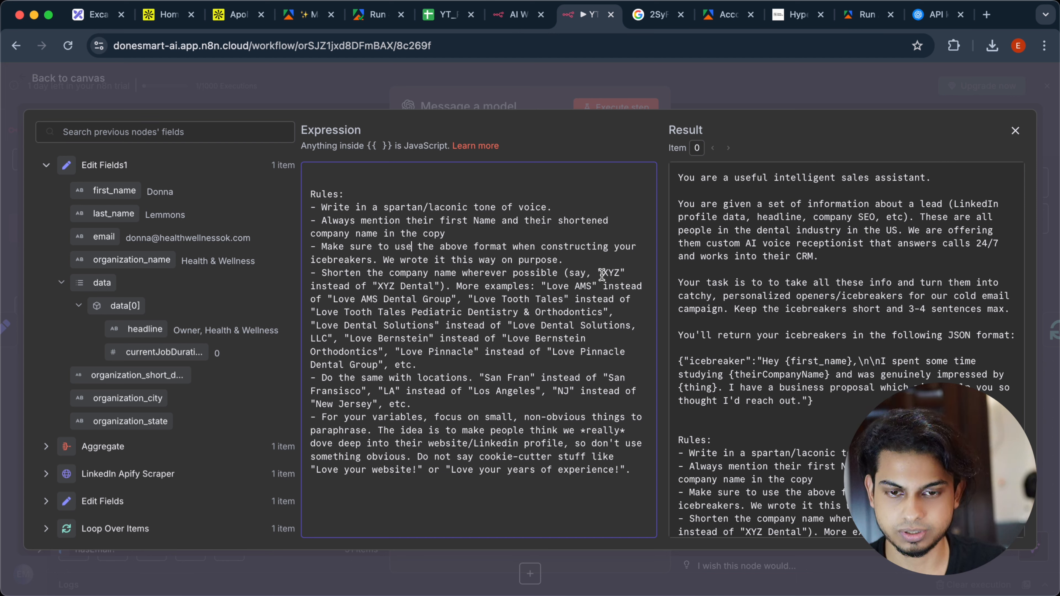
{"action": "left_click_drag", "start_coordinate": [377, 286], "coordinate": [436, 287]}
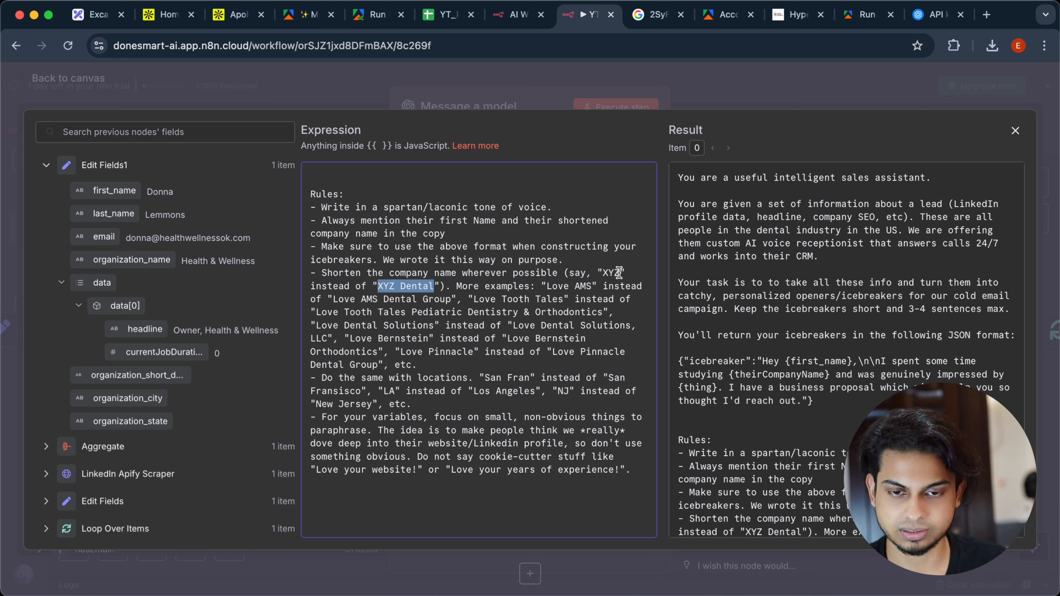
{"action": "left_click_drag", "start_coordinate": [621, 272], "coordinate": [604, 270]}
{"action": "left_click", "coordinate": [522, 295]}
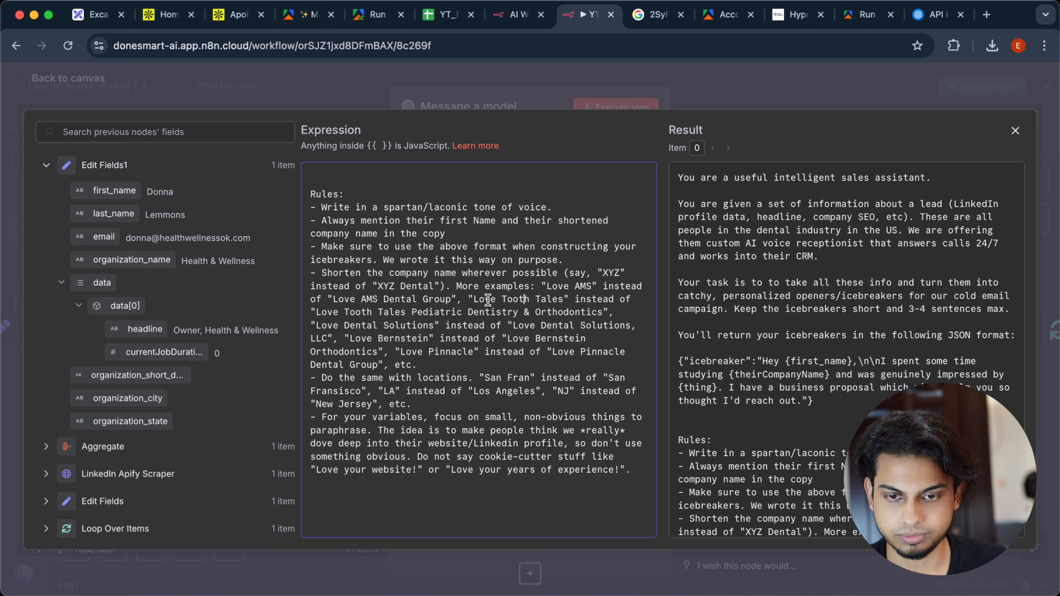
{"action": "left_click_drag", "start_coordinate": [475, 300], "coordinate": [560, 301]}
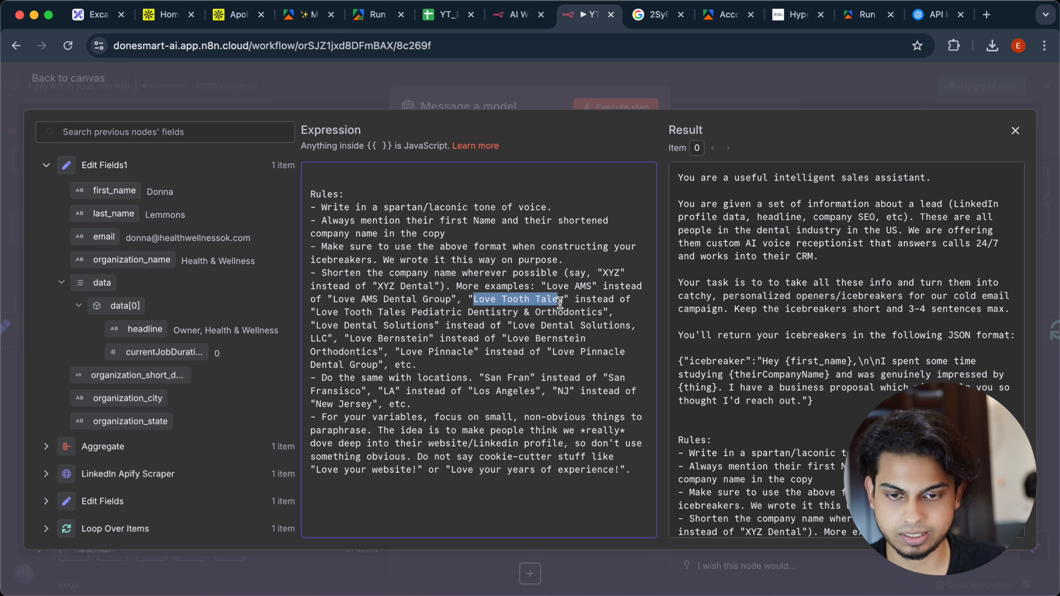
{"action": "left_click_drag", "start_coordinate": [316, 312], "coordinate": [603, 316]}
{"action": "left_click", "coordinate": [524, 325]}
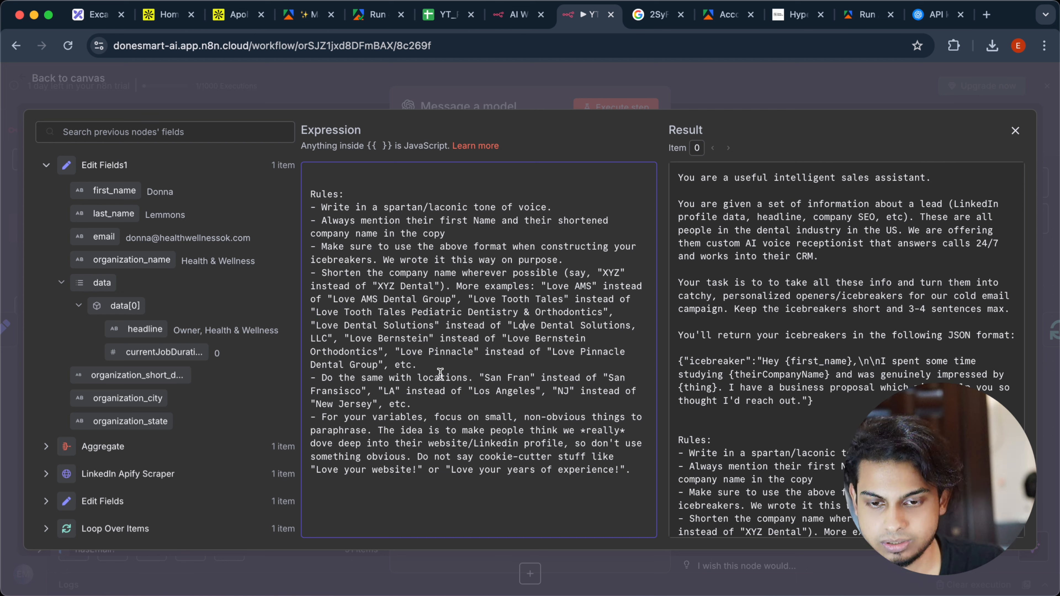
Step: Examine the System prompt's rules on shortened locations and avoiding cookie-cutter compliments, and close its expression editor
{"action": "left_click", "coordinate": [438, 377]}
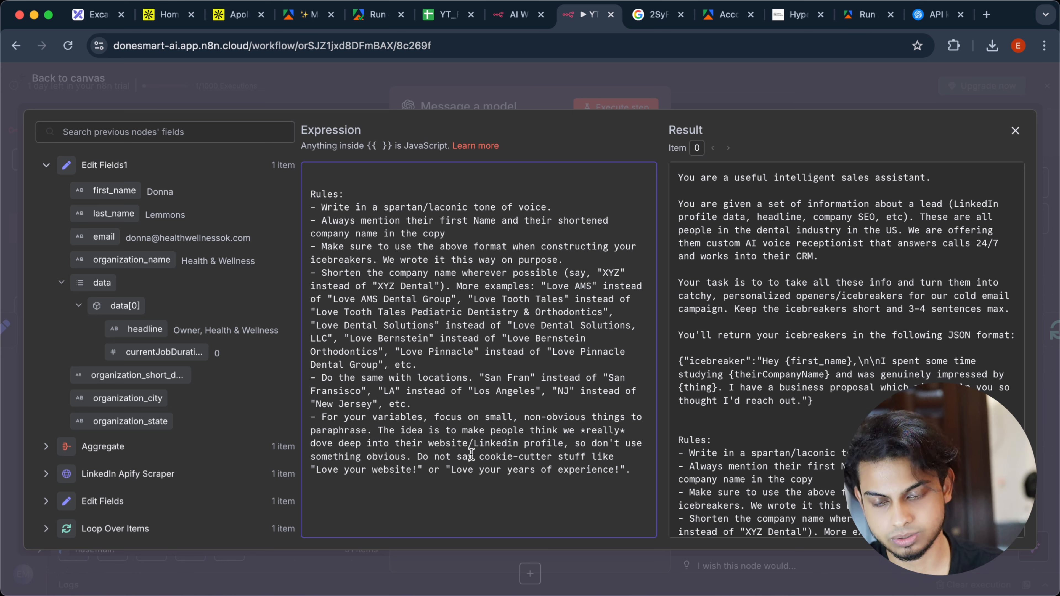
{"action": "double_click", "coordinate": [571, 457]}
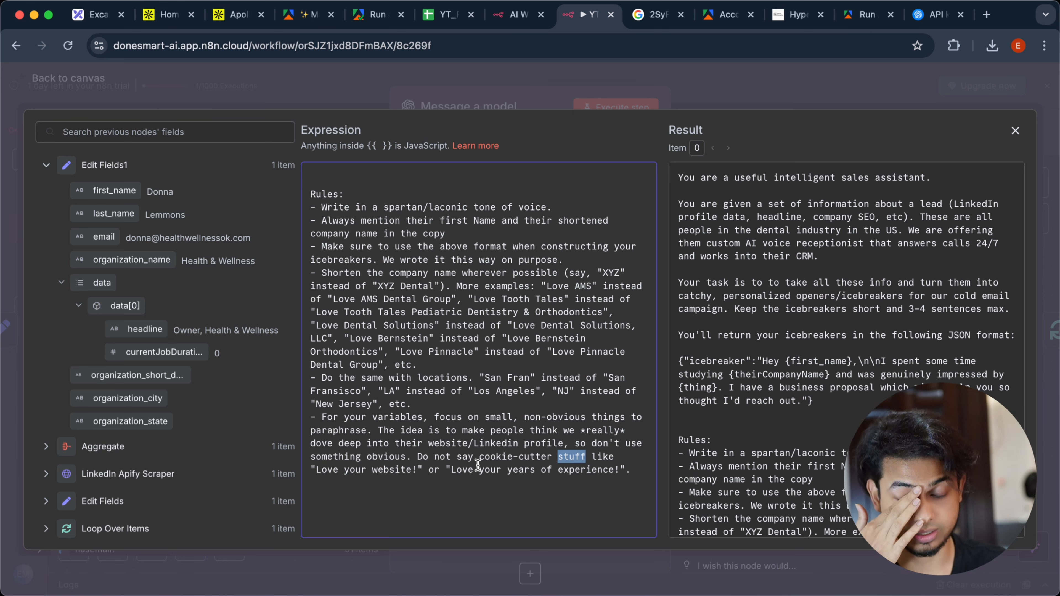
{"action": "scroll", "coordinate": [633, 176], "scroll_direction": "up", "scroll_amount": 5}
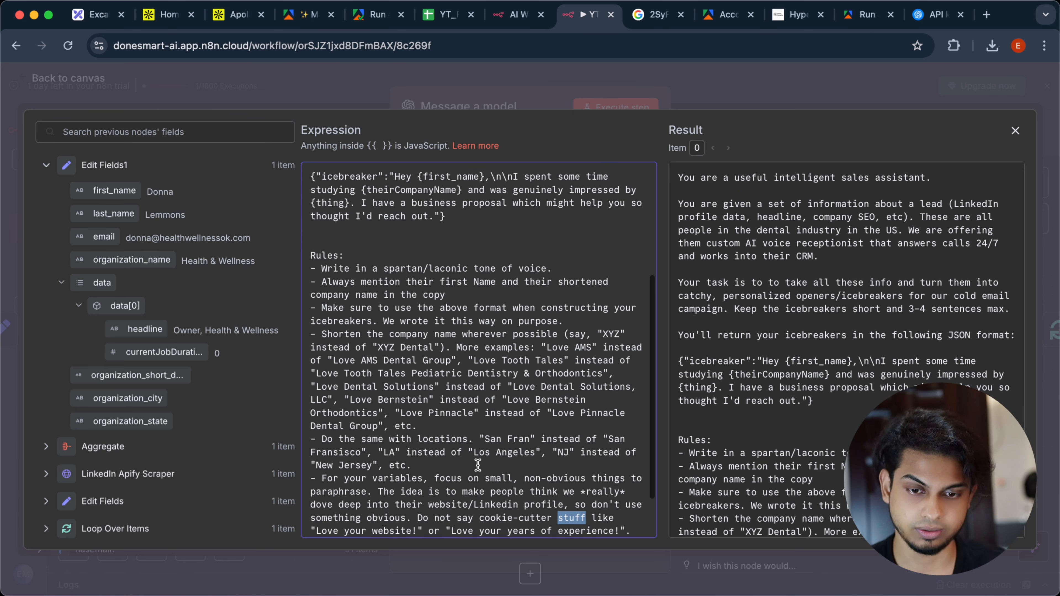
{"action": "left_click", "coordinate": [532, 96]}
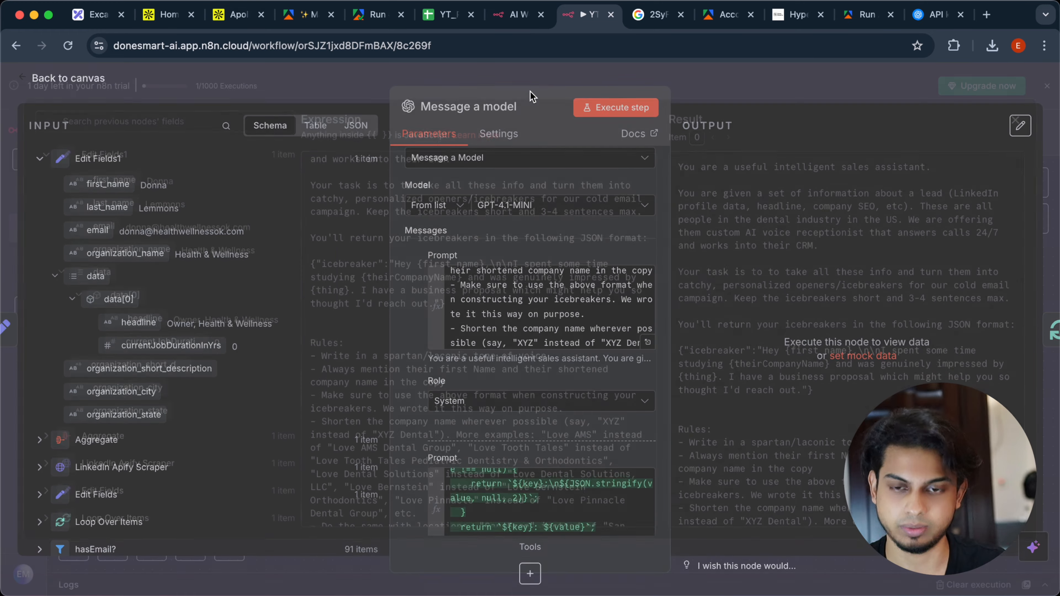
Step: Look over the System and User messages in the node's parameters, briefly viewing the User prompt's full expression
{"action": "scroll", "coordinate": [469, 319], "scroll_direction": "down", "scroll_amount": 1}
{"action": "scroll", "coordinate": [480, 408], "scroll_direction": "down", "scroll_amount": 2}
{"action": "scroll", "coordinate": [479, 408], "scroll_direction": "down", "scroll_amount": 3}
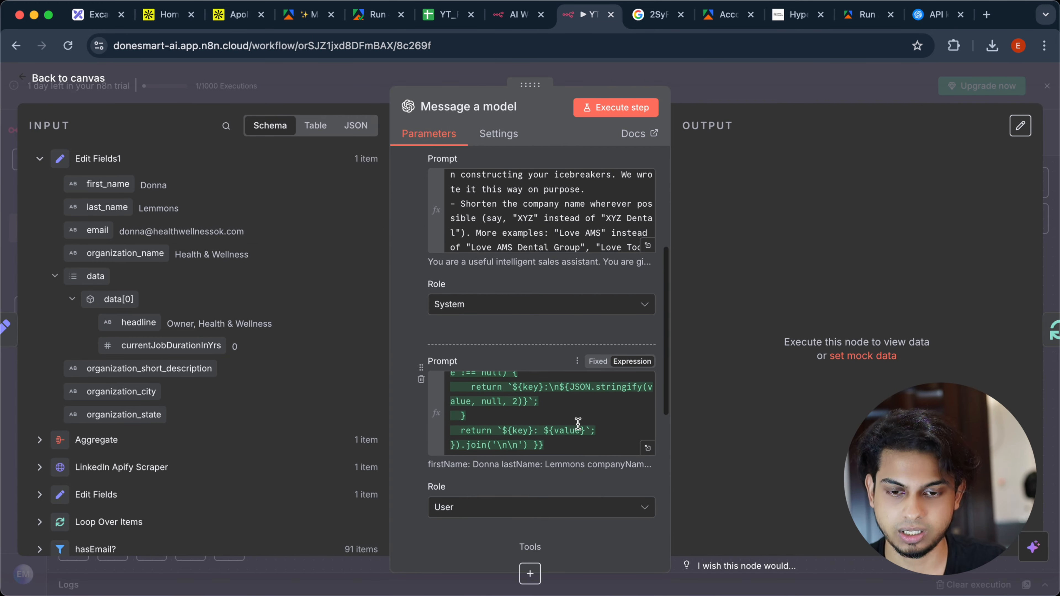
{"action": "left_click", "coordinate": [649, 404]}
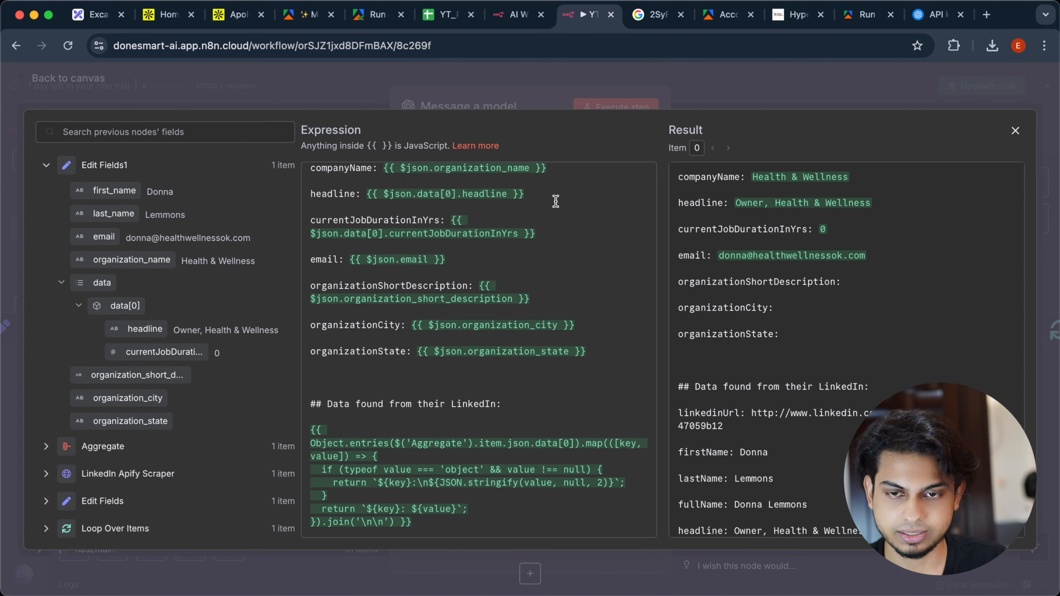
{"action": "left_click", "coordinate": [473, 107]}
{"action": "scroll", "coordinate": [485, 254], "scroll_direction": "down", "scroll_amount": 1}
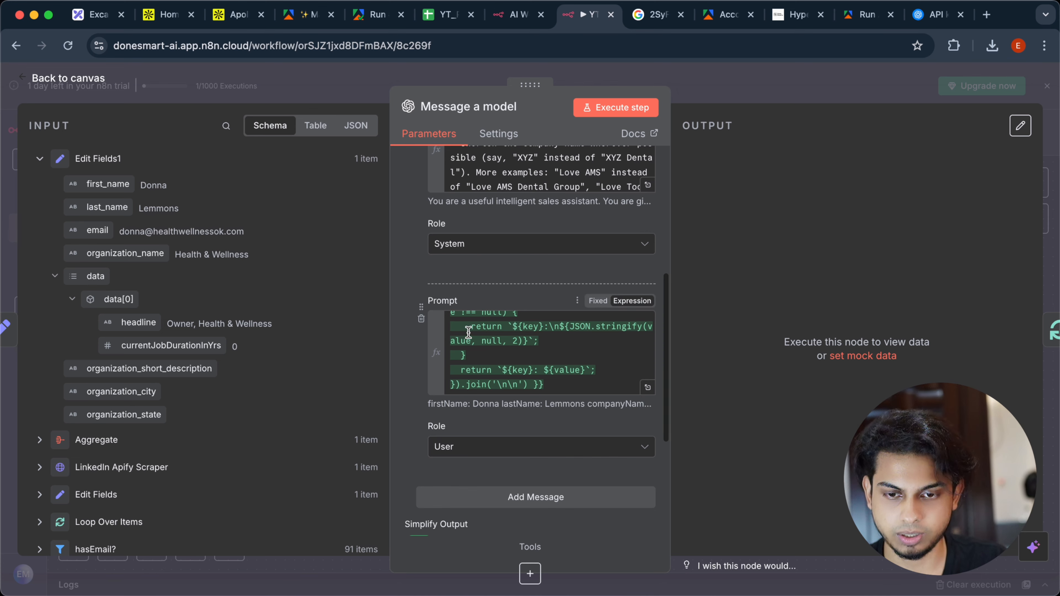
{"action": "scroll", "coordinate": [474, 345], "scroll_direction": "up", "scroll_amount": 3}
{"action": "scroll", "coordinate": [501, 218], "scroll_direction": "up", "scroll_amount": 2}
{"action": "scroll", "coordinate": [500, 215], "scroll_direction": "down", "scroll_amount": 3}
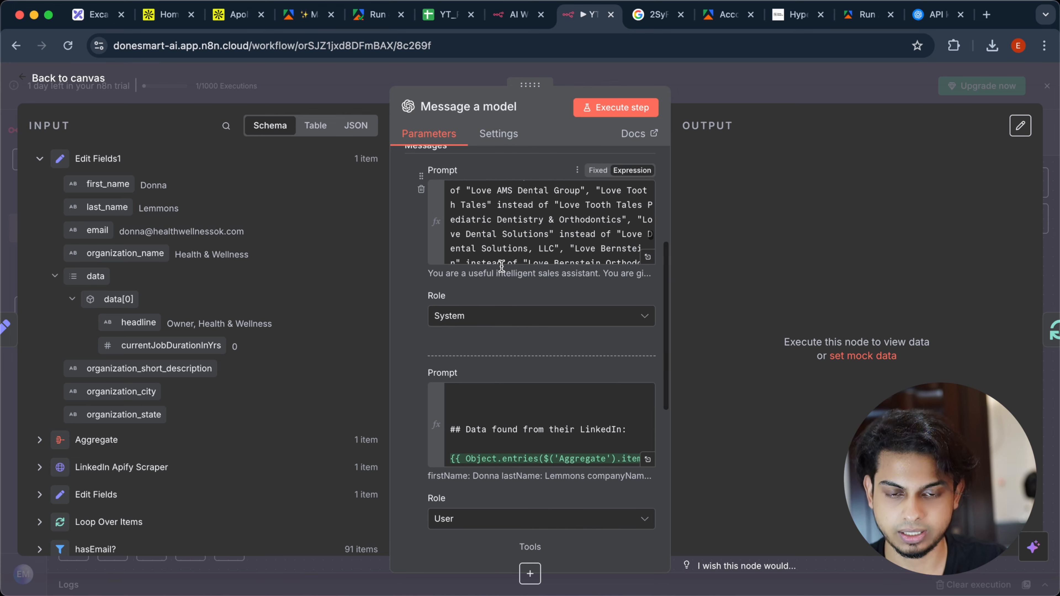
{"action": "scroll", "coordinate": [560, 418], "scroll_direction": "down", "scroll_amount": 3}
Step: Examine the User prompt's mapped lead fields in the expanded editor, highlighting everything from firstName to organizationState
{"action": "left_click", "coordinate": [647, 460]}
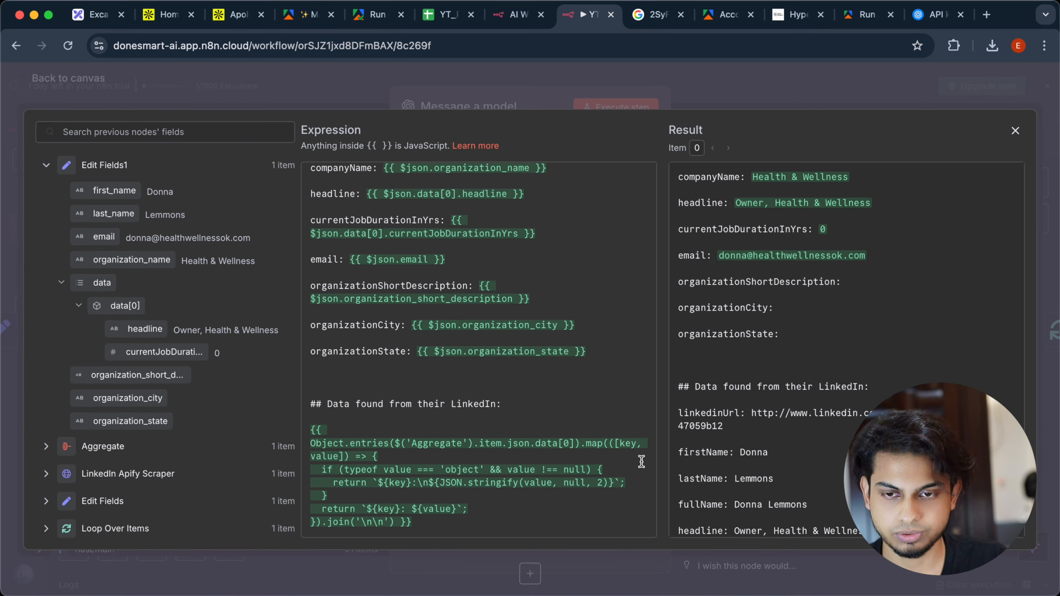
{"action": "scroll", "coordinate": [641, 325], "scroll_direction": "up", "scroll_amount": 2}
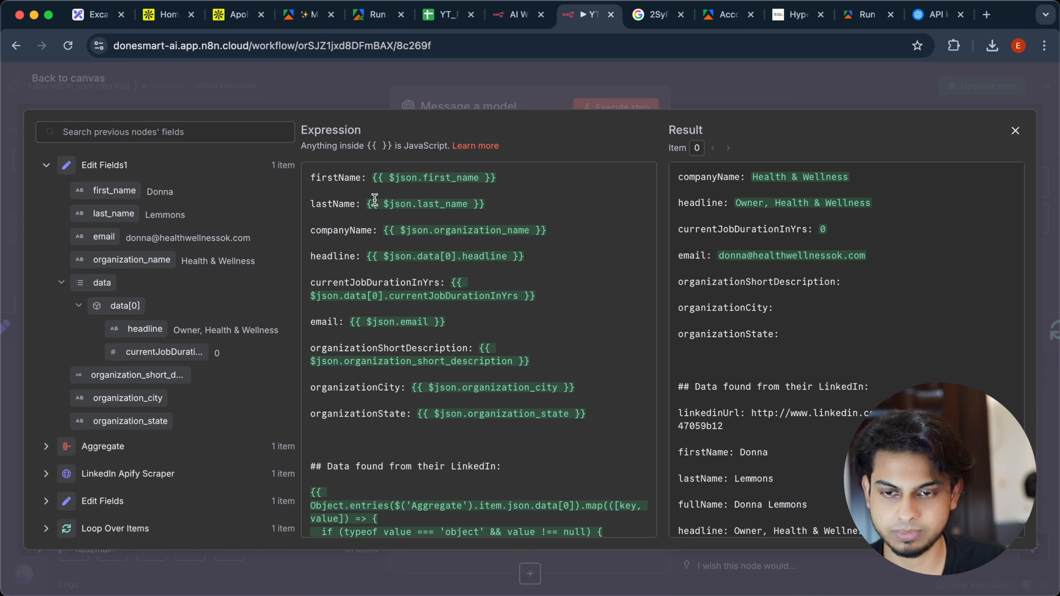
{"action": "scroll", "coordinate": [386, 259], "scroll_direction": "down", "scroll_amount": 1}
{"action": "scroll", "coordinate": [379, 231], "scroll_direction": "down", "scroll_amount": 3}
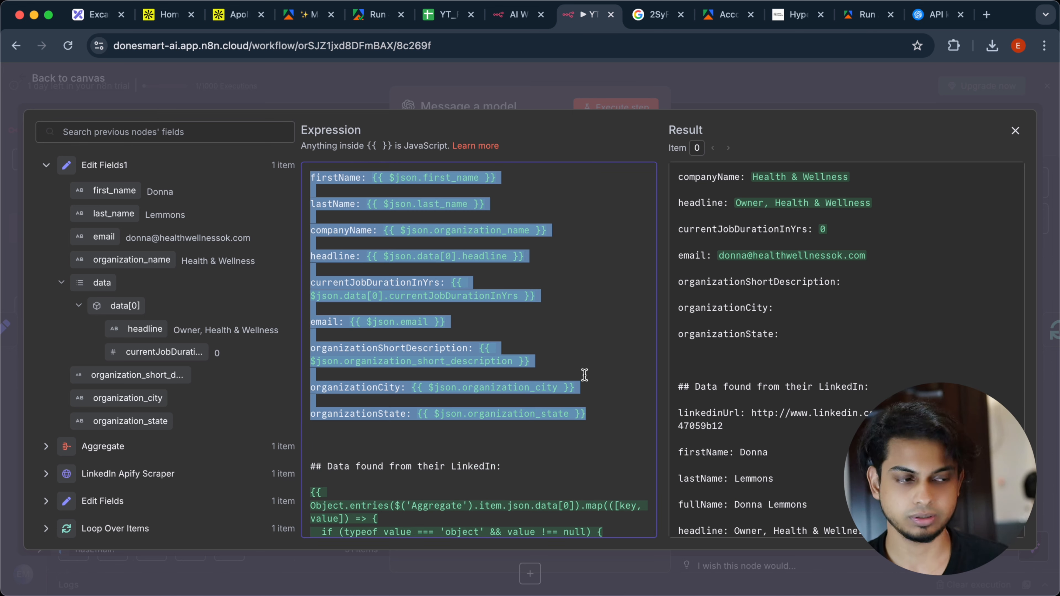
{"action": "scroll", "coordinate": [482, 380], "scroll_direction": "down", "scroll_amount": 3}
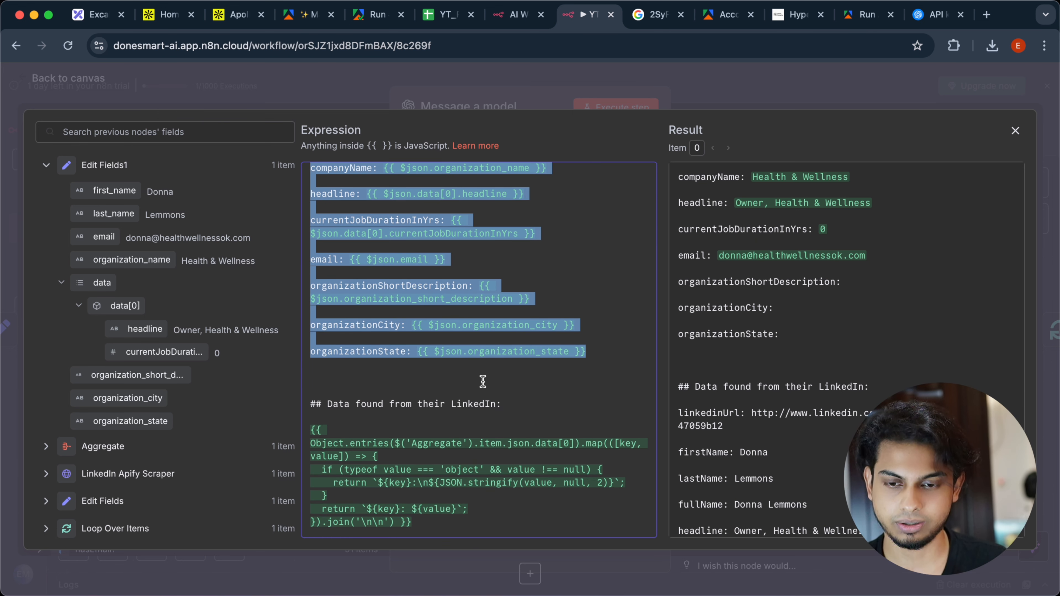
{"action": "left_click", "coordinate": [398, 400]}
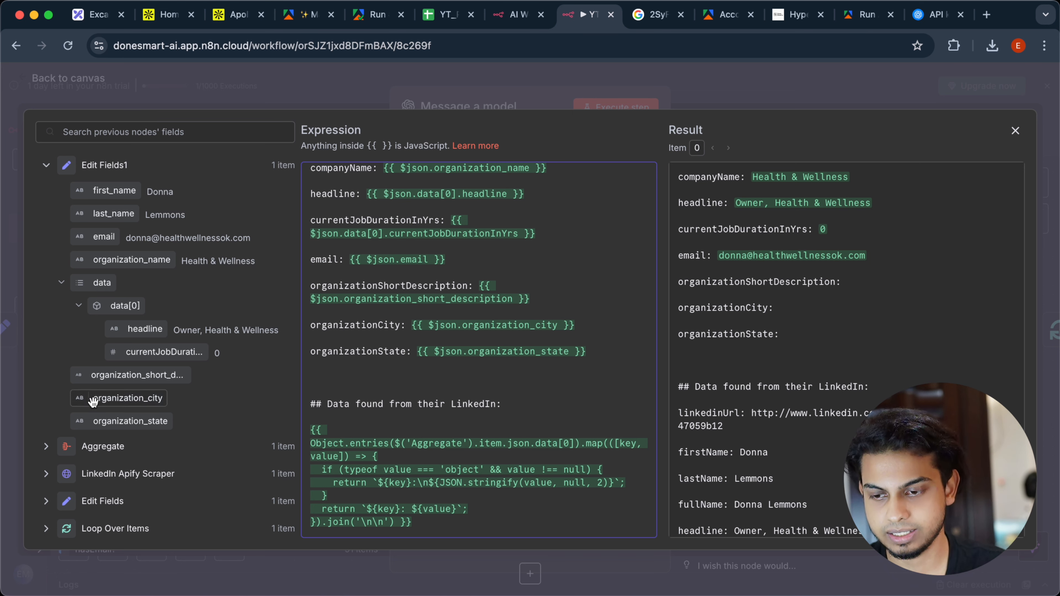
Step: Expand the Aggregate node's data and examine its LinkedIn profile fields, from linkedinUrl through experiences to recommendations
{"action": "left_click", "coordinate": [45, 446]}
{"action": "scroll", "coordinate": [83, 434], "scroll_direction": "down", "scroll_amount": 15}
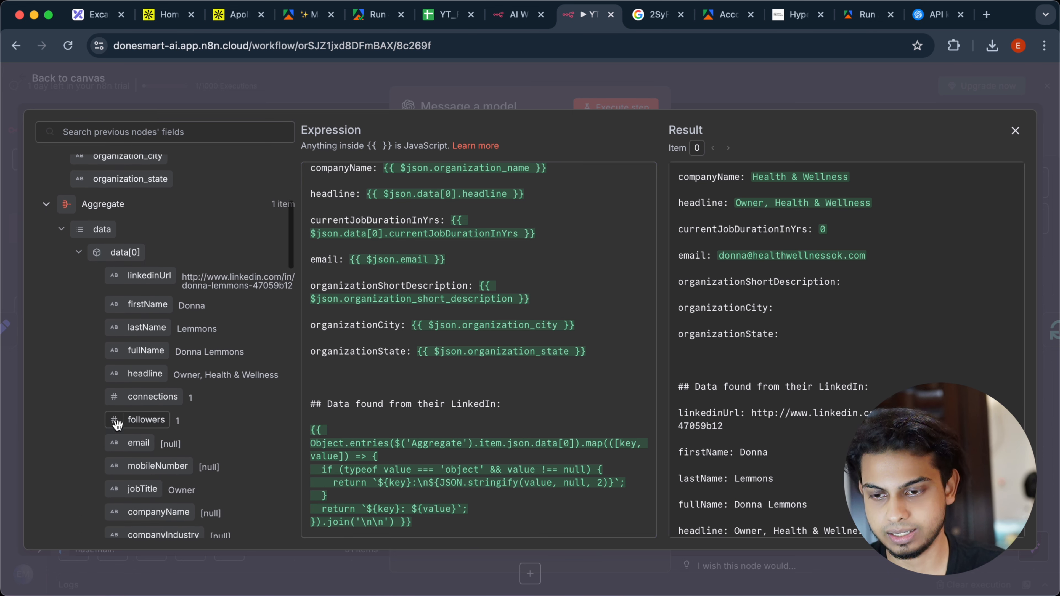
{"action": "scroll", "coordinate": [117, 425], "scroll_direction": "down", "scroll_amount": 20}
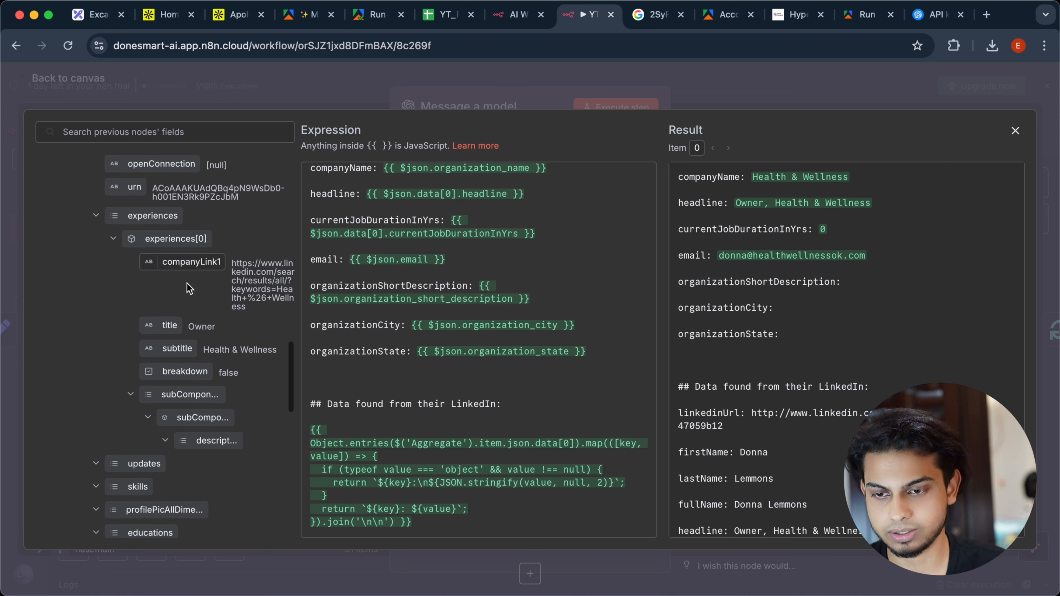
{"action": "scroll", "coordinate": [187, 284], "scroll_direction": "down", "scroll_amount": 5}
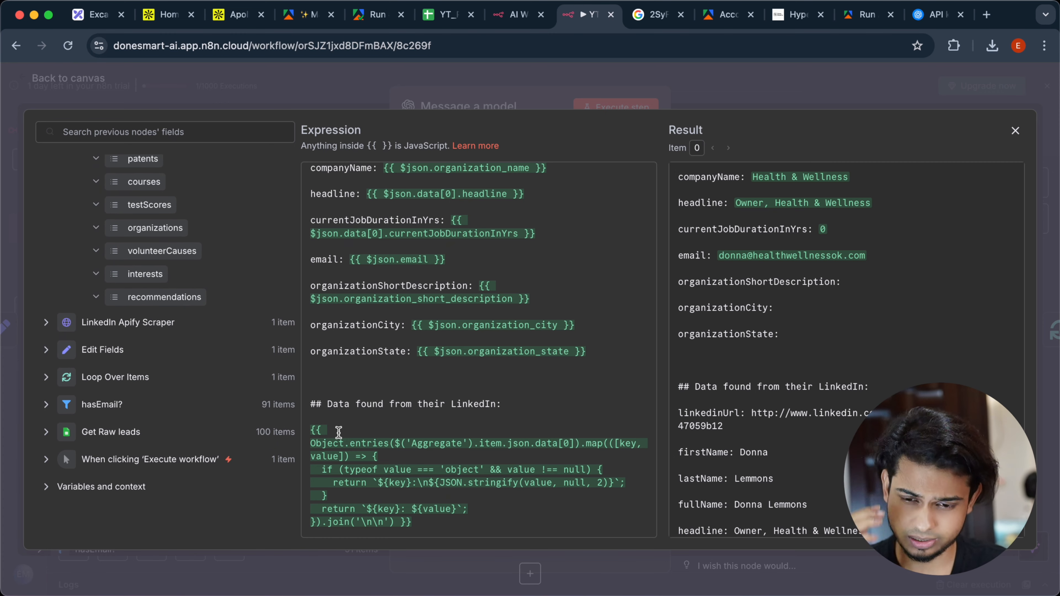
Step: Examine the User prompt's result preview to see how the Aggregate expression lists the lead's LinkedIn data, including experiences and skills
{"action": "left_click", "coordinate": [423, 515]}
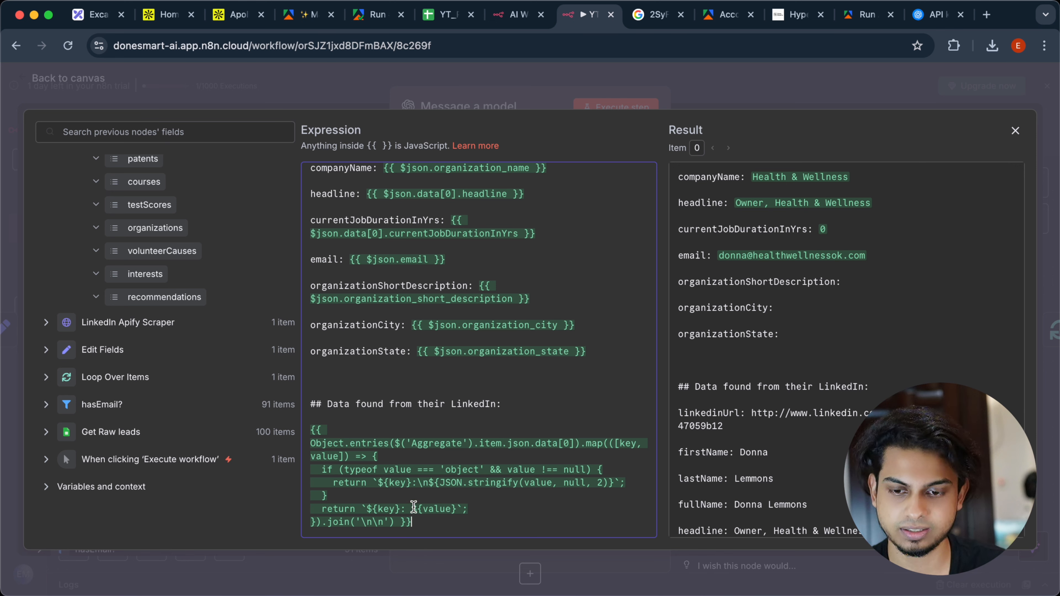
{"action": "scroll", "coordinate": [758, 402], "scroll_direction": "down", "scroll_amount": 2}
{"action": "scroll", "coordinate": [832, 399], "scroll_direction": "down", "scroll_amount": 5}
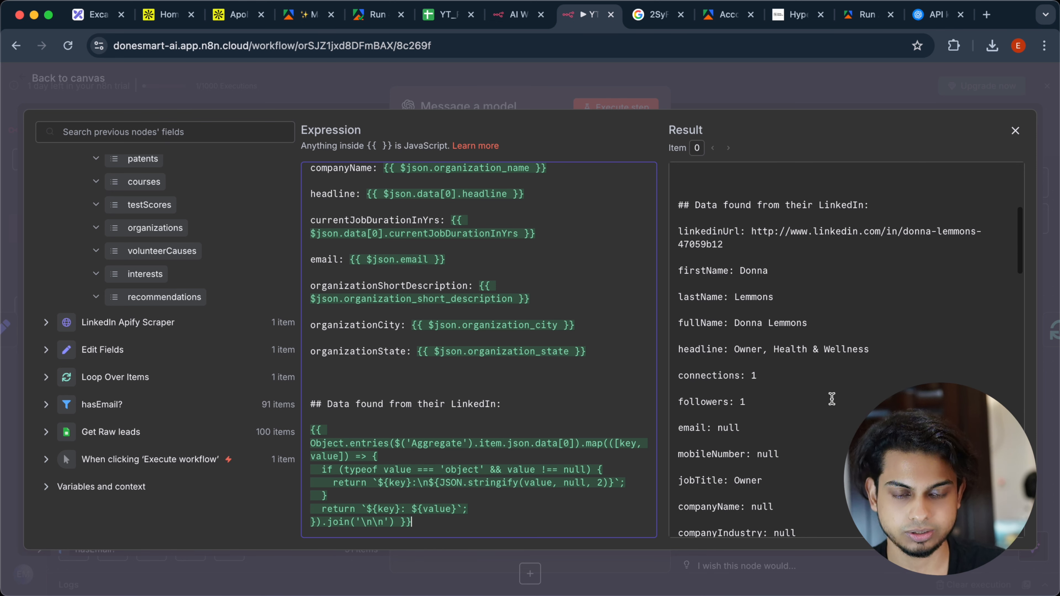
{"action": "scroll", "coordinate": [831, 399], "scroll_direction": "down", "scroll_amount": 15}
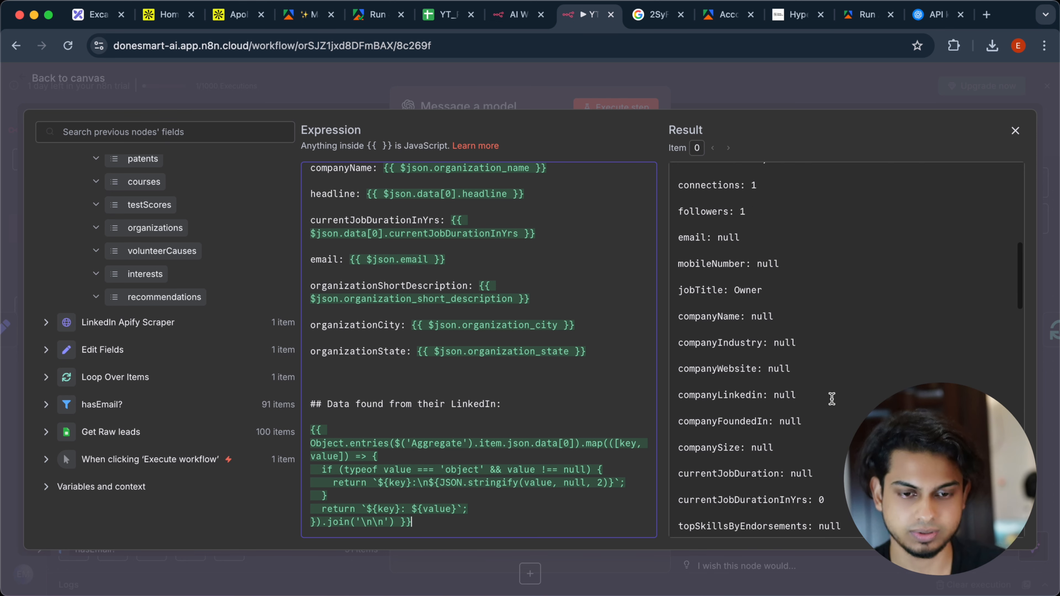
{"action": "scroll", "coordinate": [832, 399], "scroll_direction": "down", "scroll_amount": 8}
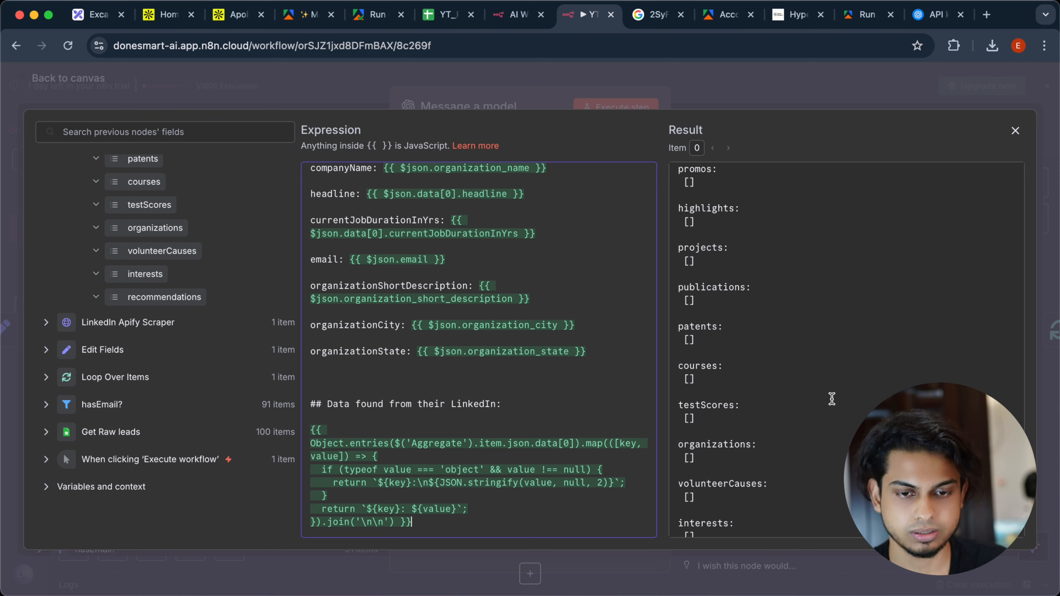
{"action": "scroll", "coordinate": [832, 399], "scroll_direction": "up", "scroll_amount": 20}
{"action": "scroll", "coordinate": [832, 399], "scroll_direction": "down", "scroll_amount": 10}
{"action": "scroll", "coordinate": [736, 299], "scroll_direction": "down", "scroll_amount": 10}
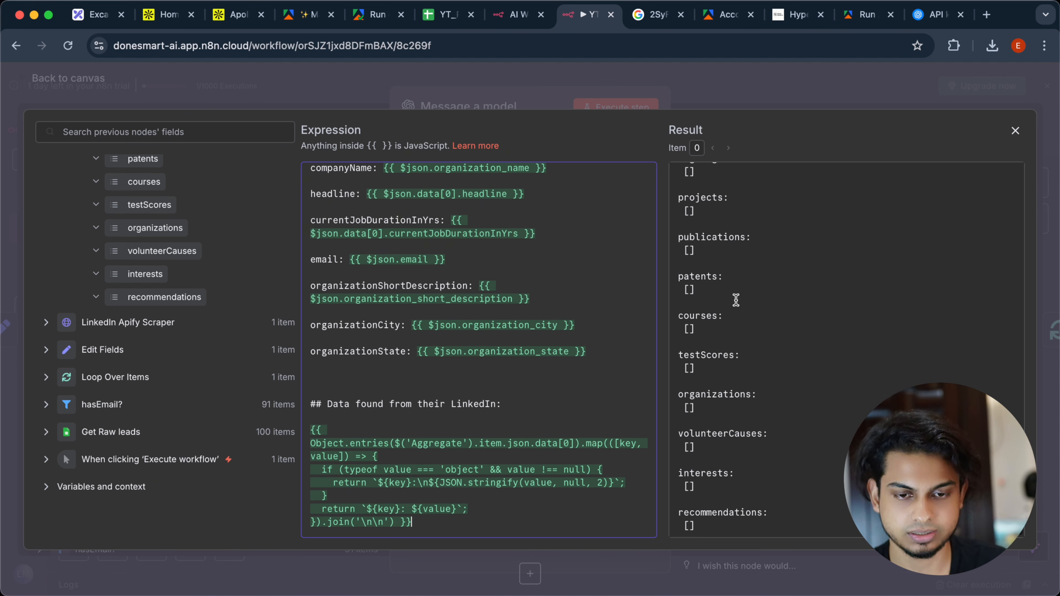
{"action": "scroll", "coordinate": [725, 246], "scroll_direction": "up", "scroll_amount": 10}
{"action": "scroll", "coordinate": [725, 246], "scroll_direction": "up", "scroll_amount": 3}
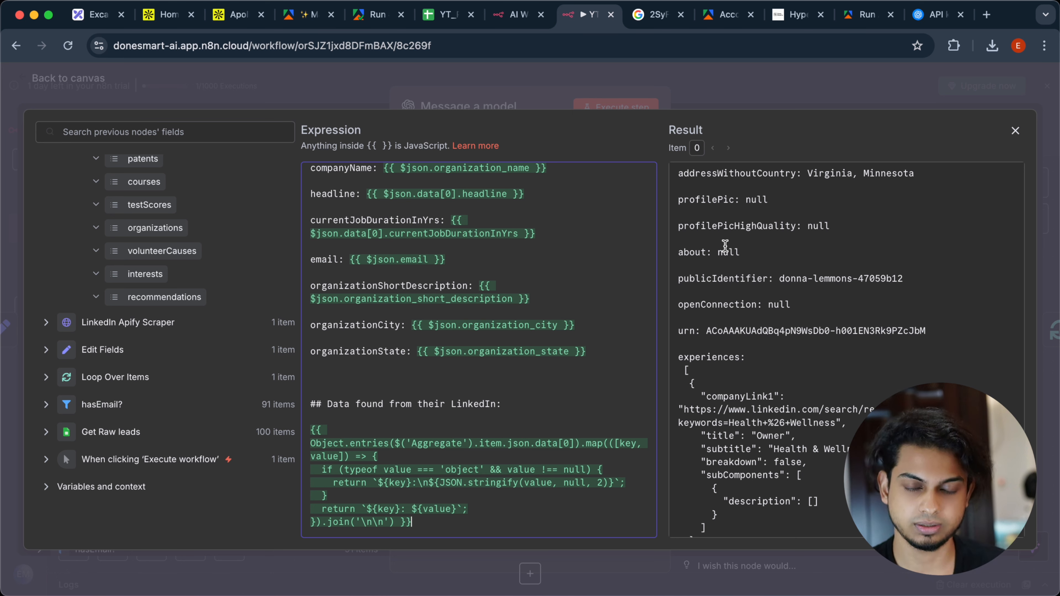
{"action": "scroll", "coordinate": [788, 369], "scroll_direction": "down", "scroll_amount": 10}
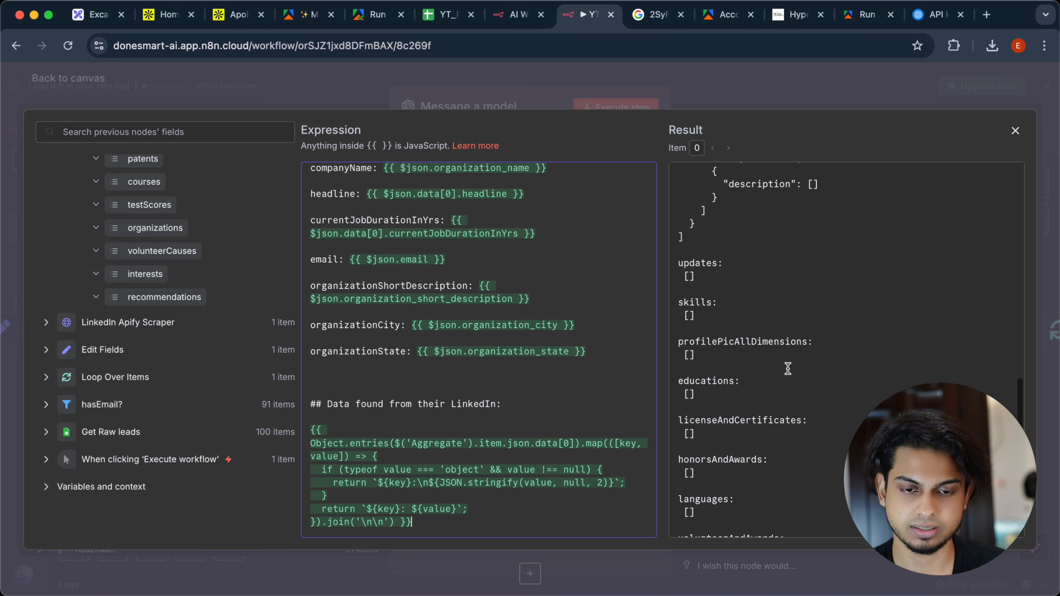
{"action": "scroll", "coordinate": [787, 368], "scroll_direction": "up", "scroll_amount": 8}
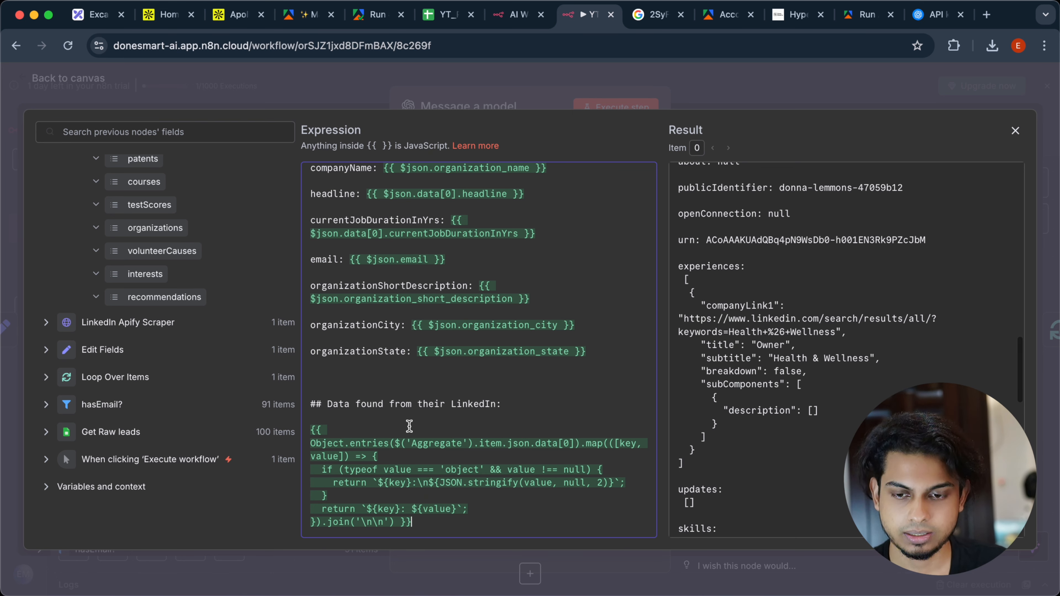
Step: Highlight the Object.entries expression under "Data found from their LinkedIn", review the lead fields above it, and close the expression editor
{"action": "left_click_drag", "start_coordinate": [328, 434], "coordinate": [427, 530]}
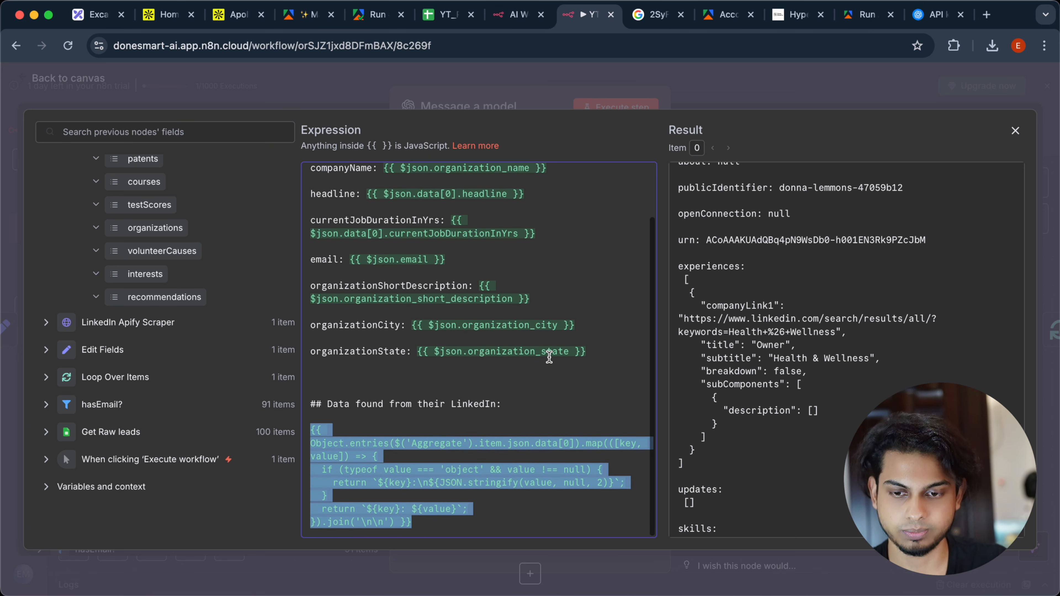
{"action": "left_click", "coordinate": [428, 444]}
{"action": "scroll", "coordinate": [484, 380], "scroll_direction": "up", "scroll_amount": 2}
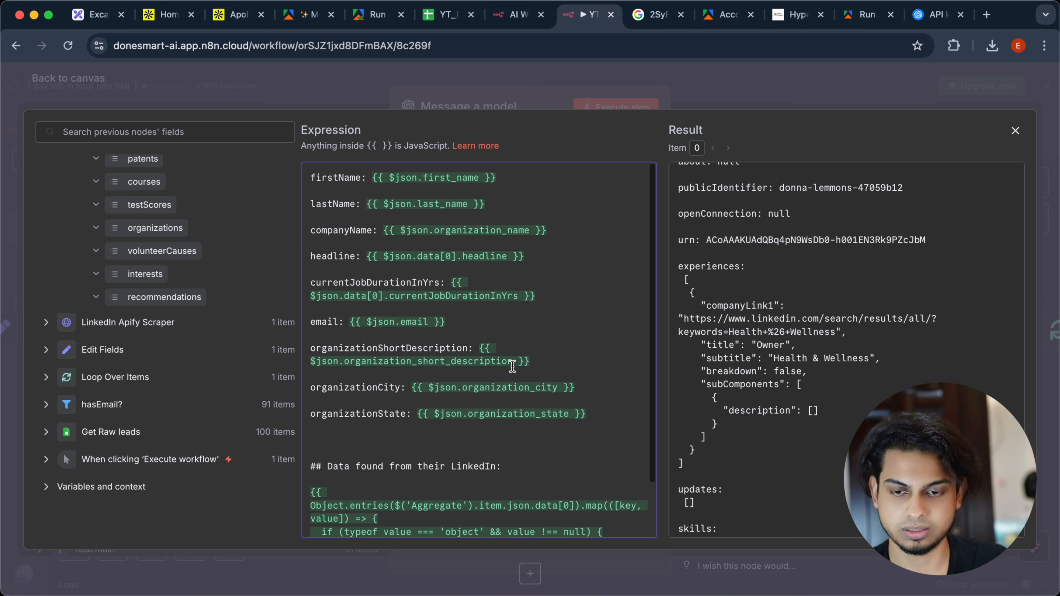
{"action": "scroll", "coordinate": [513, 367], "scroll_direction": "down", "scroll_amount": 2}
{"action": "left_click", "coordinate": [533, 101]}
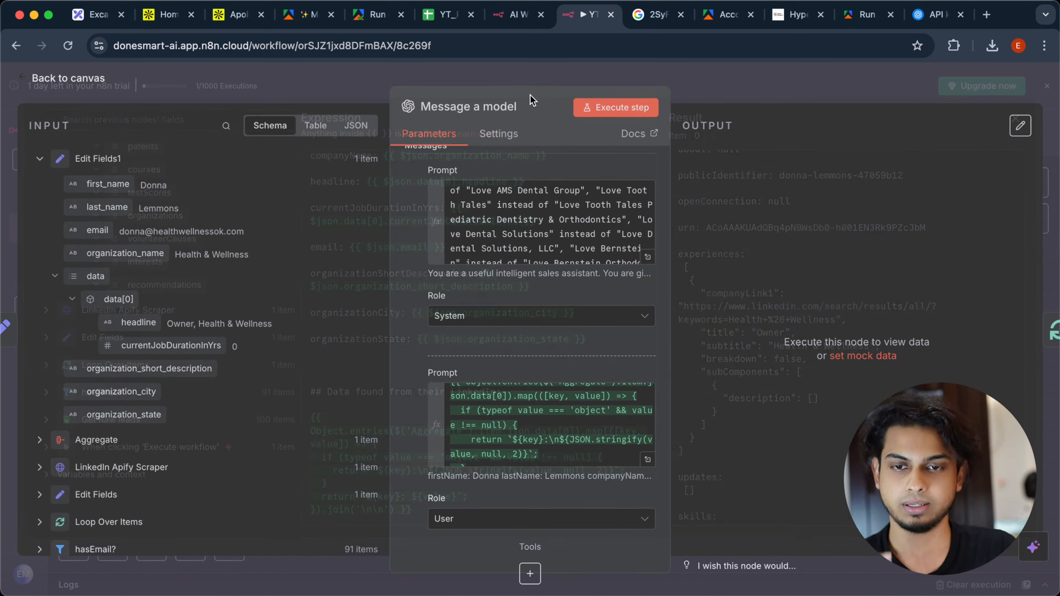
Step: Rename the Message a model node to "Generate Personalized Icebreaker" and execute it
{"action": "scroll", "coordinate": [534, 288], "scroll_direction": "down", "scroll_amount": 7}
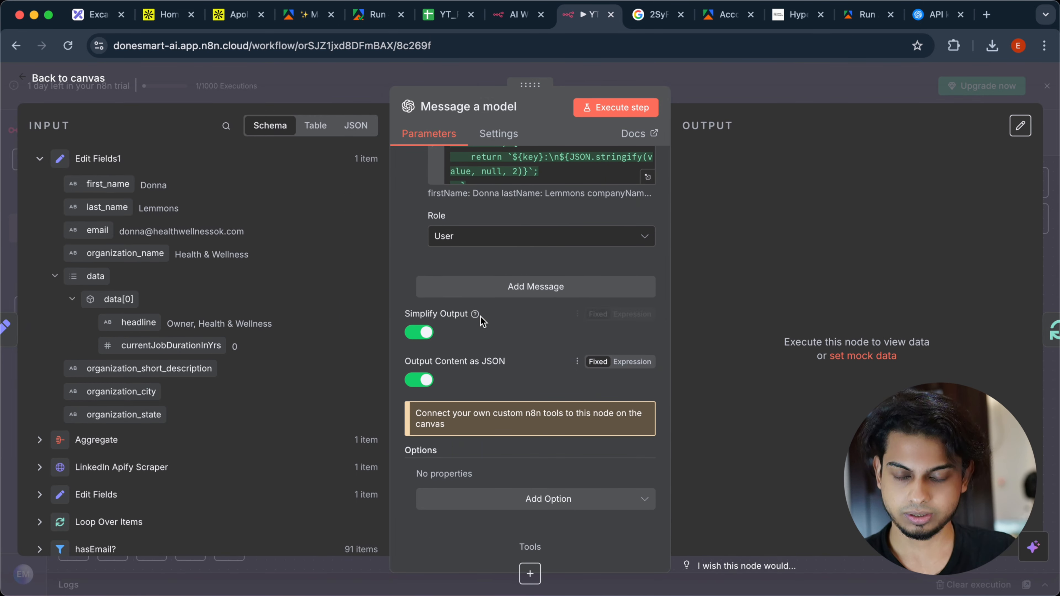
{"action": "scroll", "coordinate": [483, 322], "scroll_direction": "up", "scroll_amount": 5}
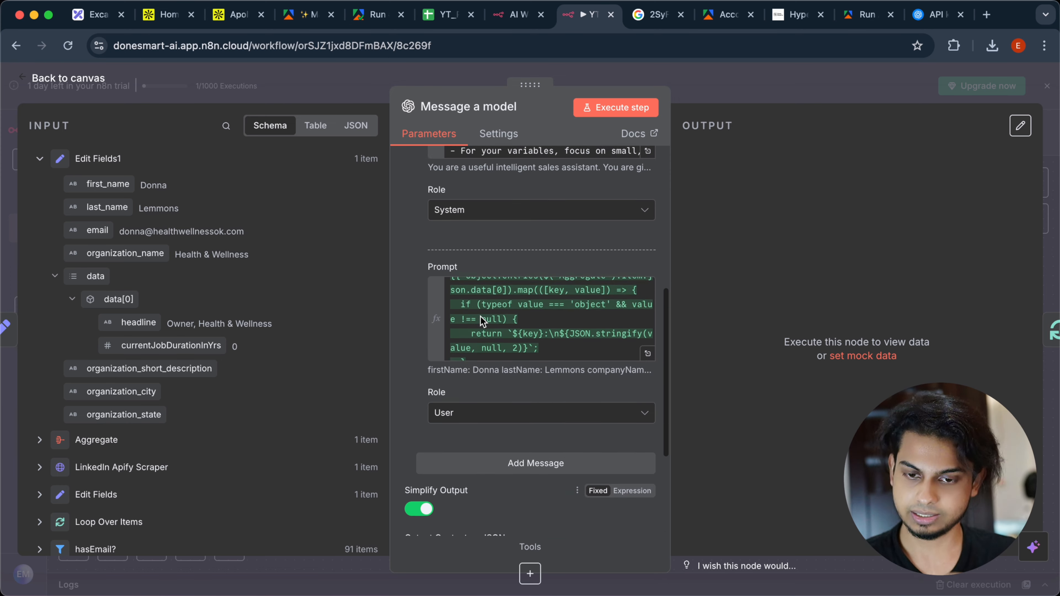
{"action": "left_click", "coordinate": [486, 107]}
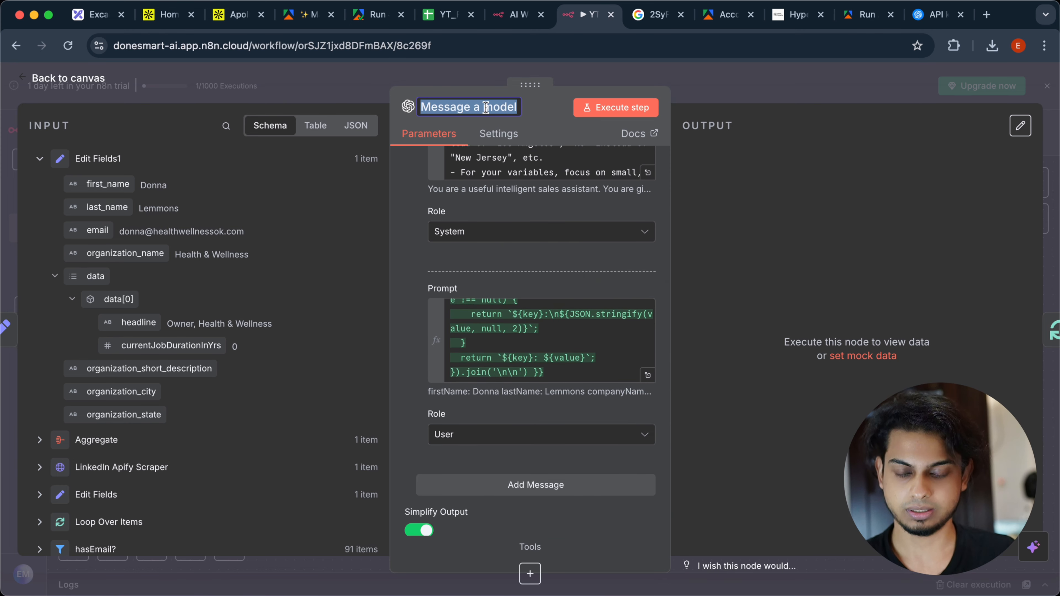
{"action": "type", "text": "Ger"}
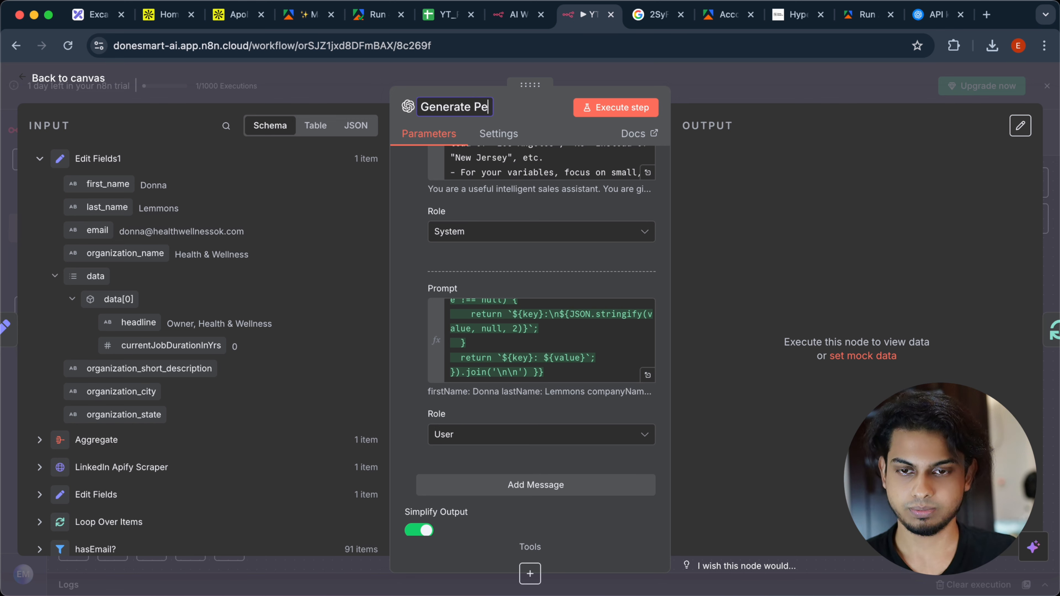
{"action": "type", "text": "erate Personalized Icebreaker"}
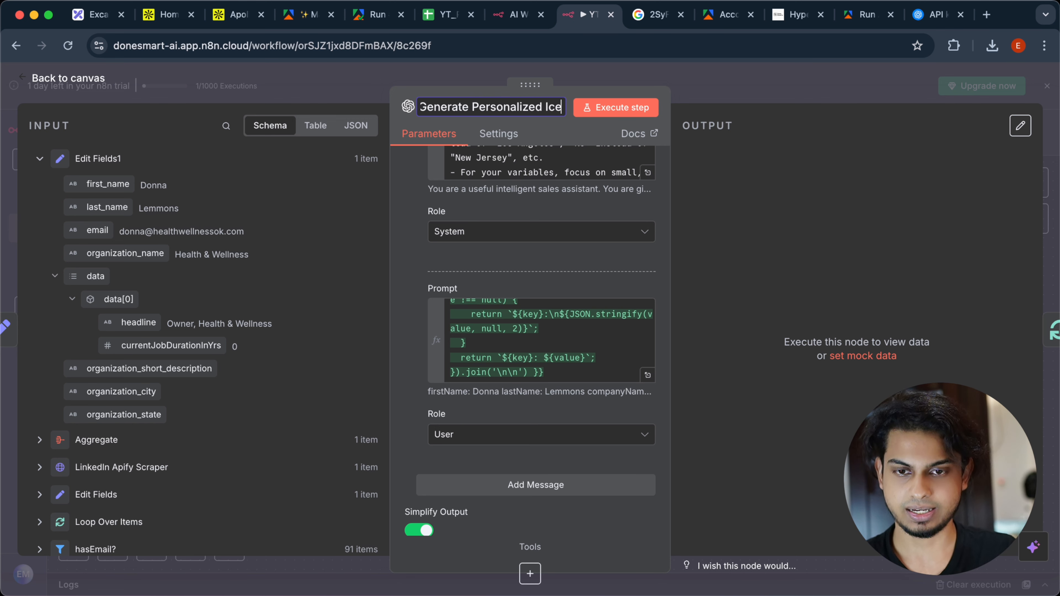
{"action": "left_click", "coordinate": [762, 82]}
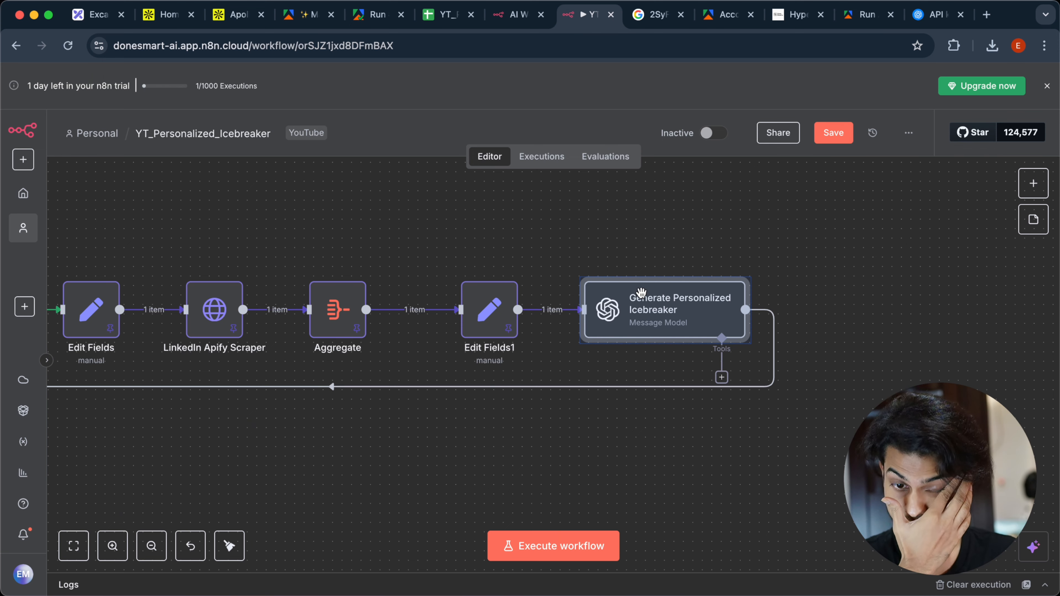
{"action": "double_click", "coordinate": [640, 306]}
{"action": "left_click", "coordinate": [611, 107]}
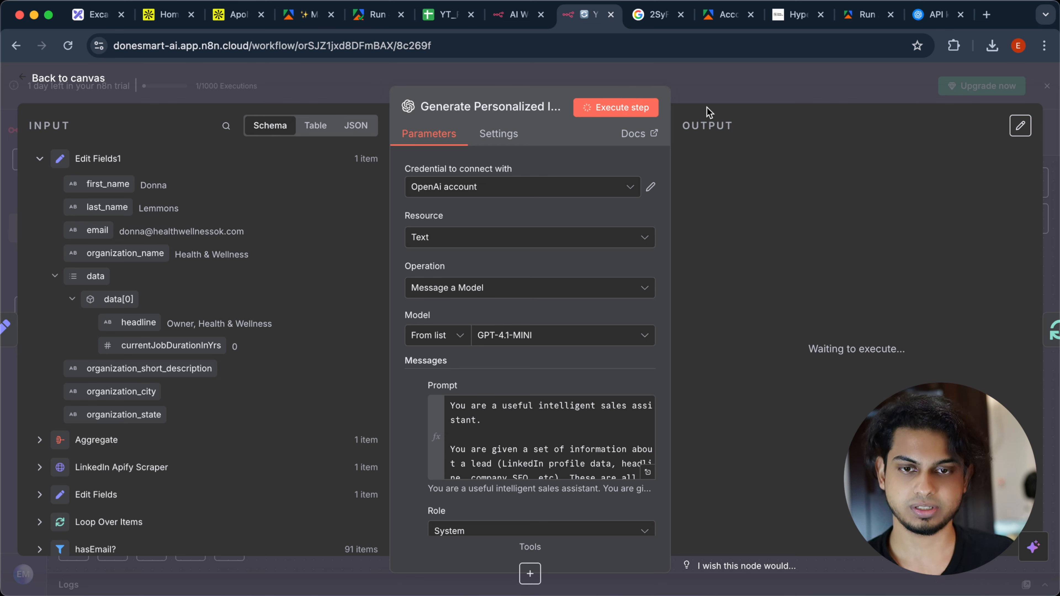
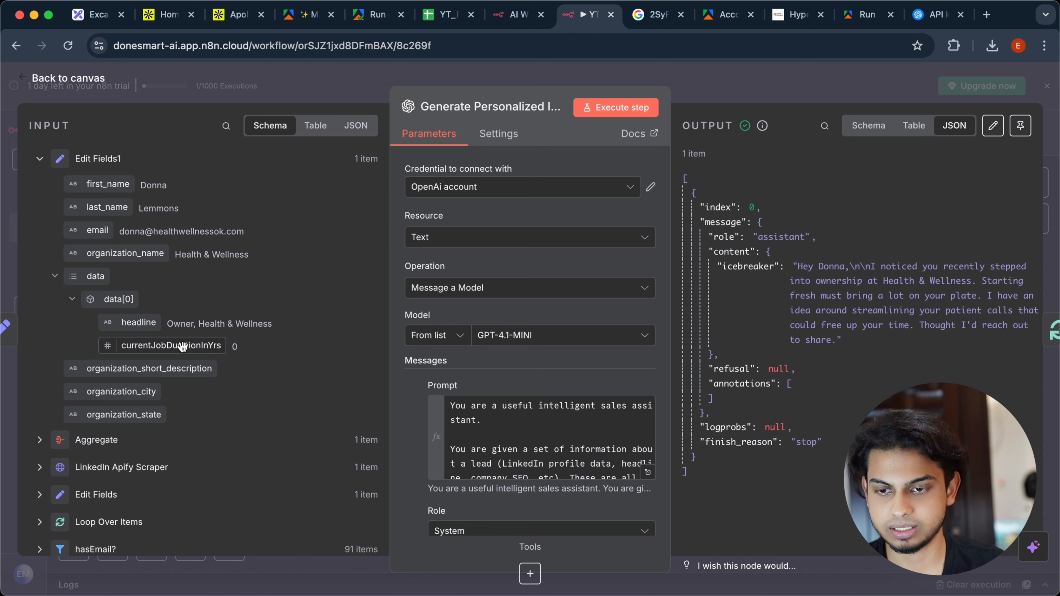
Step: Switch to the Google Sheets lead list, open the first lead's LinkedIn profile, and examine its headline, activity and experience
{"action": "left_click", "coordinate": [443, 15]}
{"action": "mouse_move", "coordinate": [411, 219]}
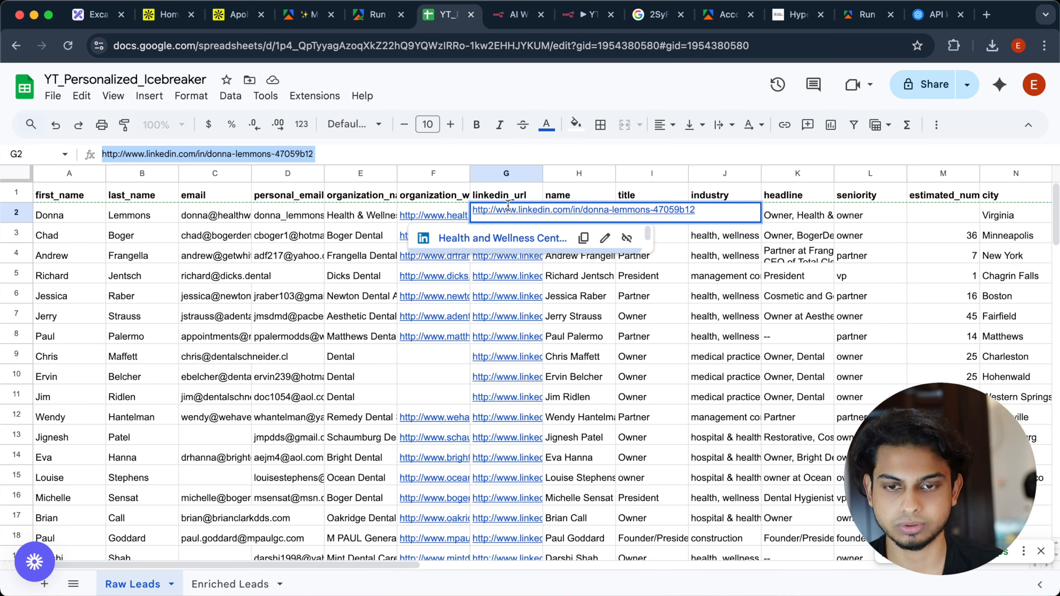
{"action": "left_click", "coordinate": [494, 239]}
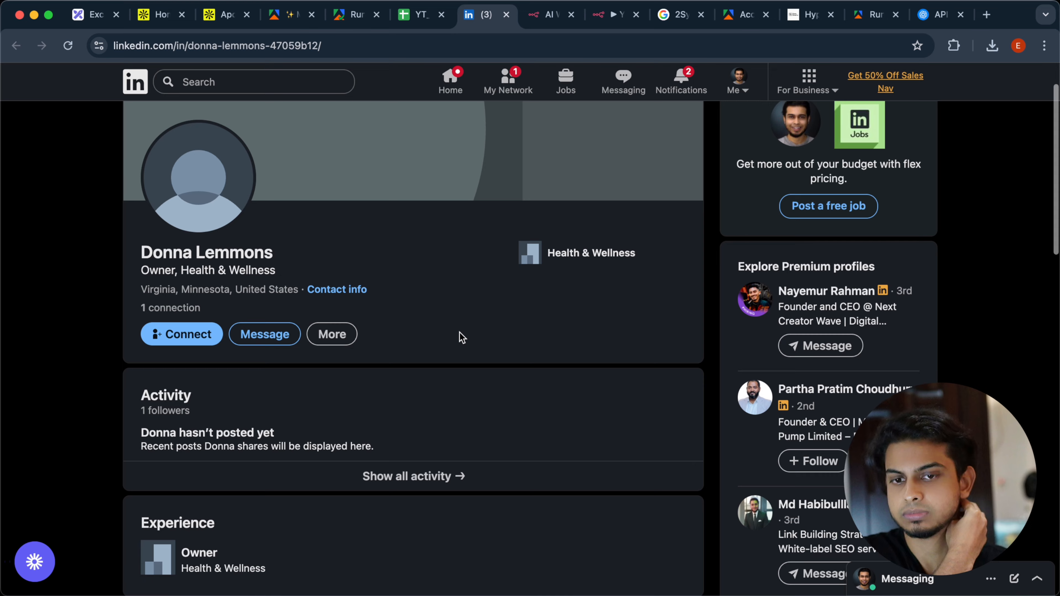
{"action": "scroll", "coordinate": [459, 333], "scroll_direction": "down", "scroll_amount": 4}
{"action": "scroll", "coordinate": [459, 333], "scroll_direction": "up", "scroll_amount": 5}
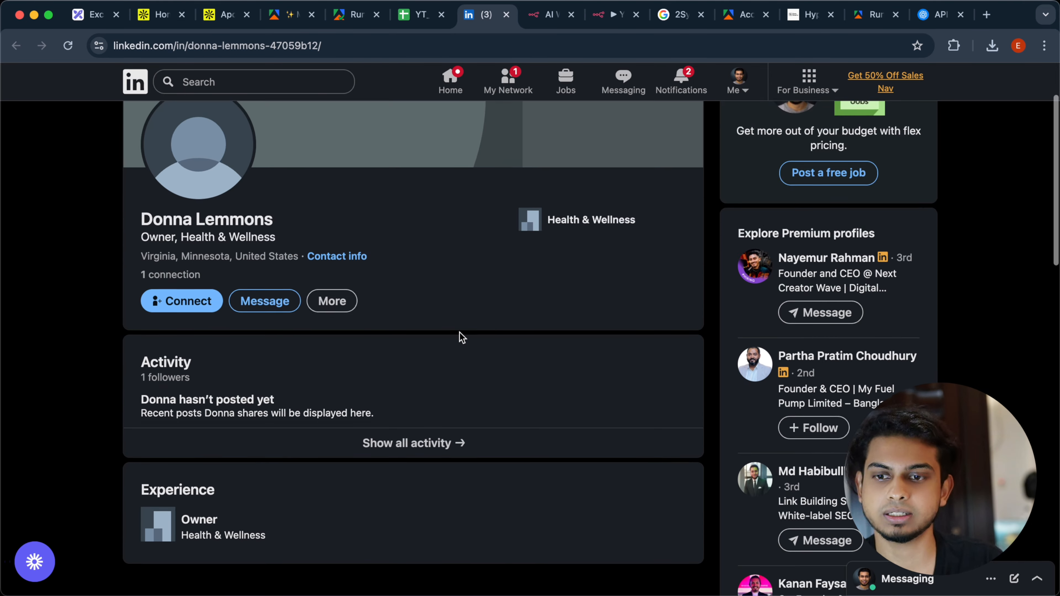
{"action": "scroll", "coordinate": [463, 337], "scroll_direction": "down", "scroll_amount": 6}
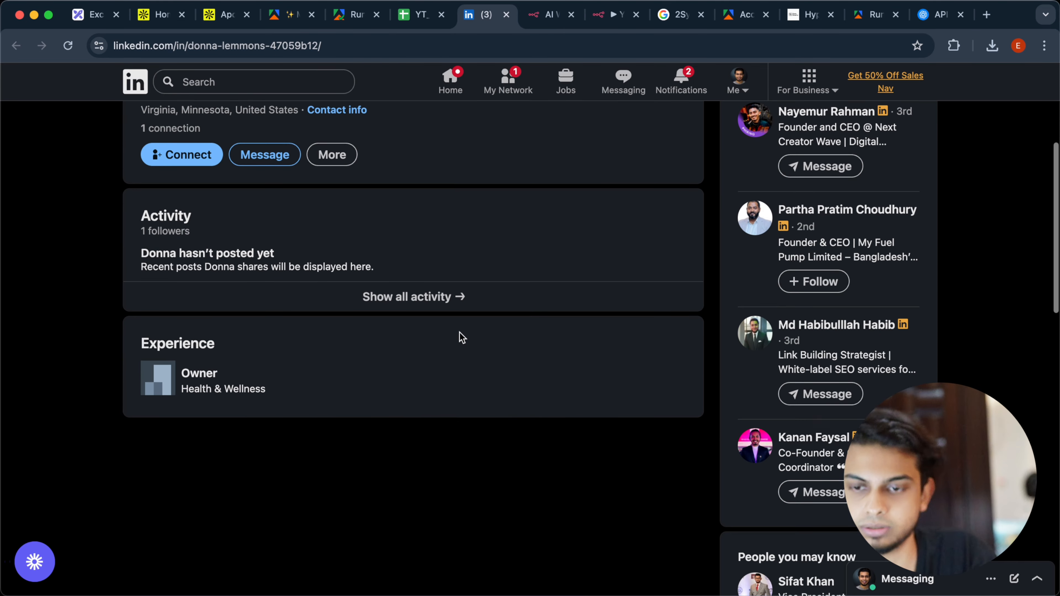
{"action": "scroll", "coordinate": [463, 337], "scroll_direction": "up", "scroll_amount": 6}
{"action": "scroll", "coordinate": [462, 337], "scroll_direction": "down", "scroll_amount": 5}
{"action": "scroll", "coordinate": [462, 338], "scroll_direction": "up", "scroll_amount": 5}
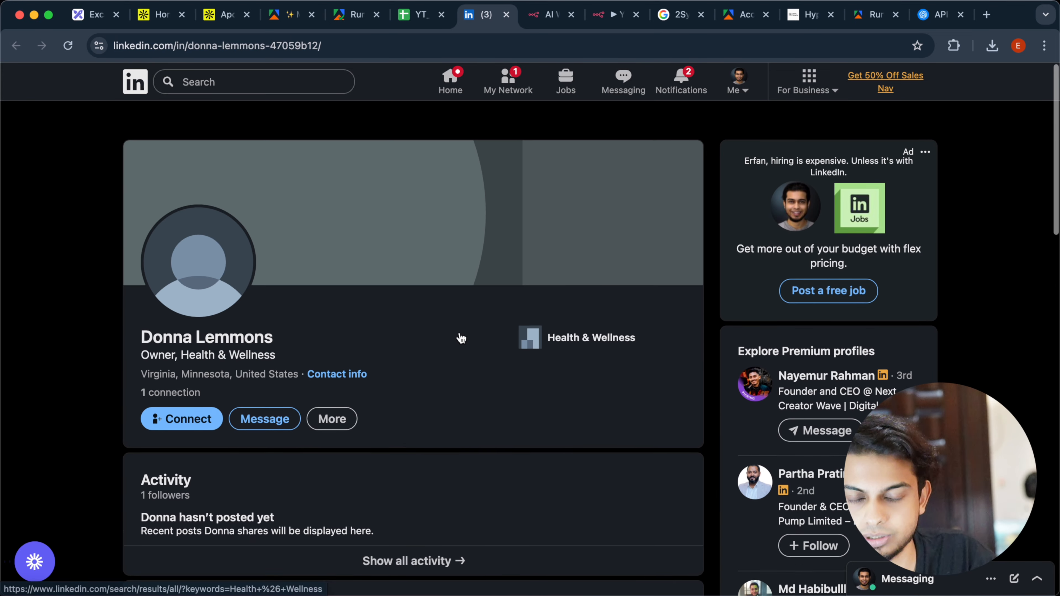
{"action": "scroll", "coordinate": [463, 338], "scroll_direction": "down", "scroll_amount": 1}
{"action": "scroll", "coordinate": [462, 338], "scroll_direction": "down", "scroll_amount": 3}
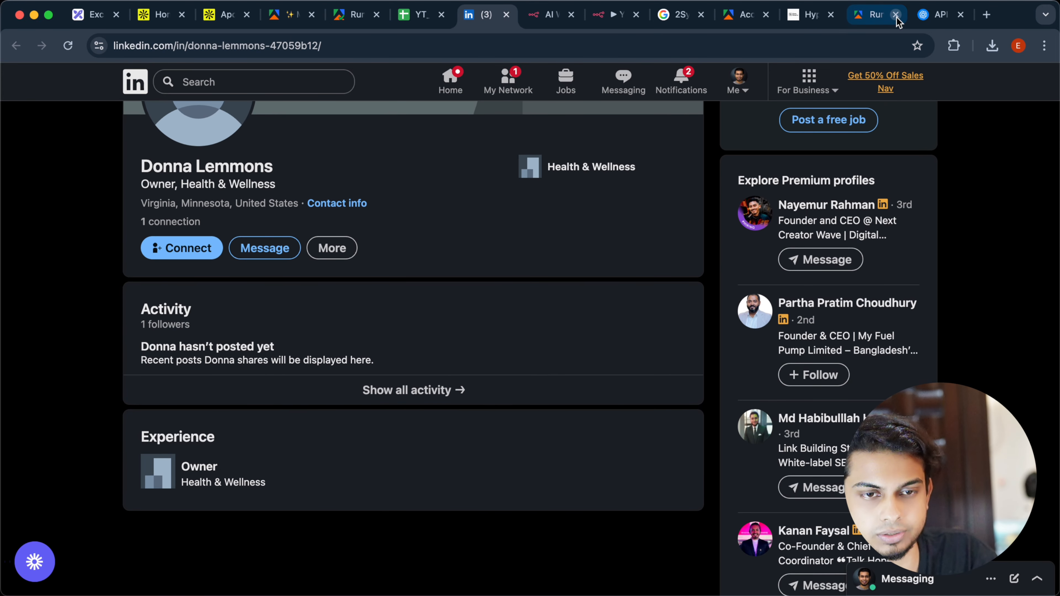
Step: Switch back to the n8n workflow, move the Generate Personalized Icebreaker node farther from Edit Fields1, and review its icebreaker output
{"action": "left_click", "coordinate": [617, 15]}
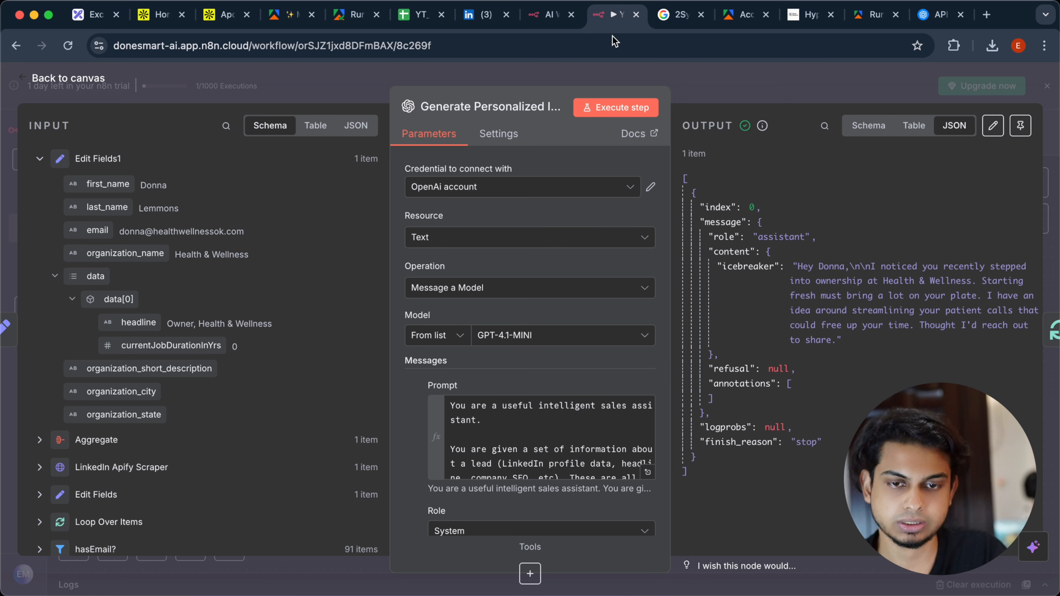
{"action": "left_click", "coordinate": [740, 84]}
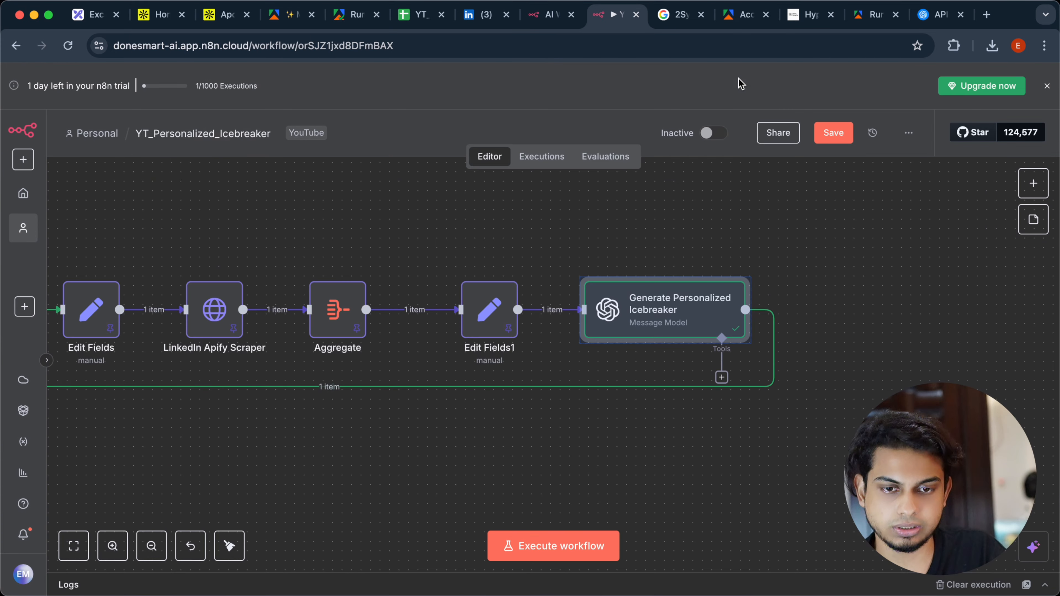
{"action": "scroll", "coordinate": [700, 237], "scroll_direction": "left", "scroll_amount": 5}
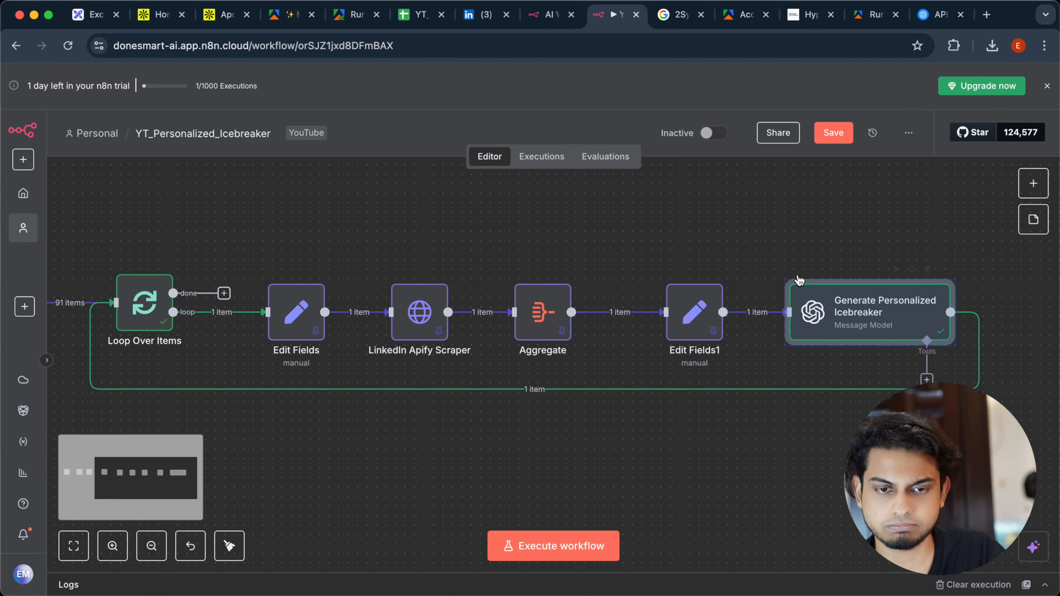
{"action": "scroll", "coordinate": [795, 282], "scroll_direction": "right", "scroll_amount": 3}
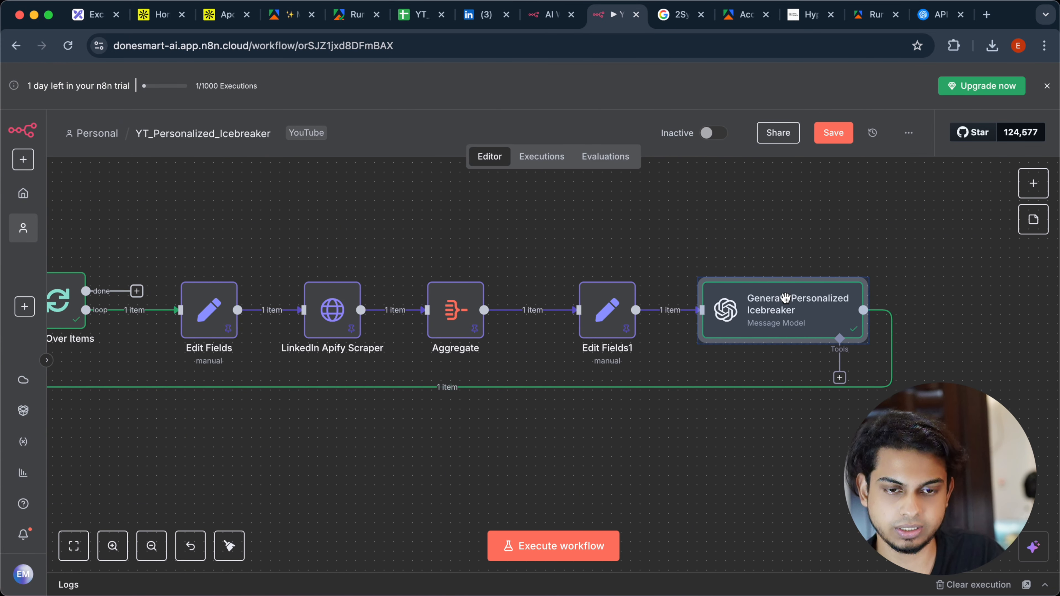
{"action": "scroll", "coordinate": [769, 288], "scroll_direction": "right", "scroll_amount": 4}
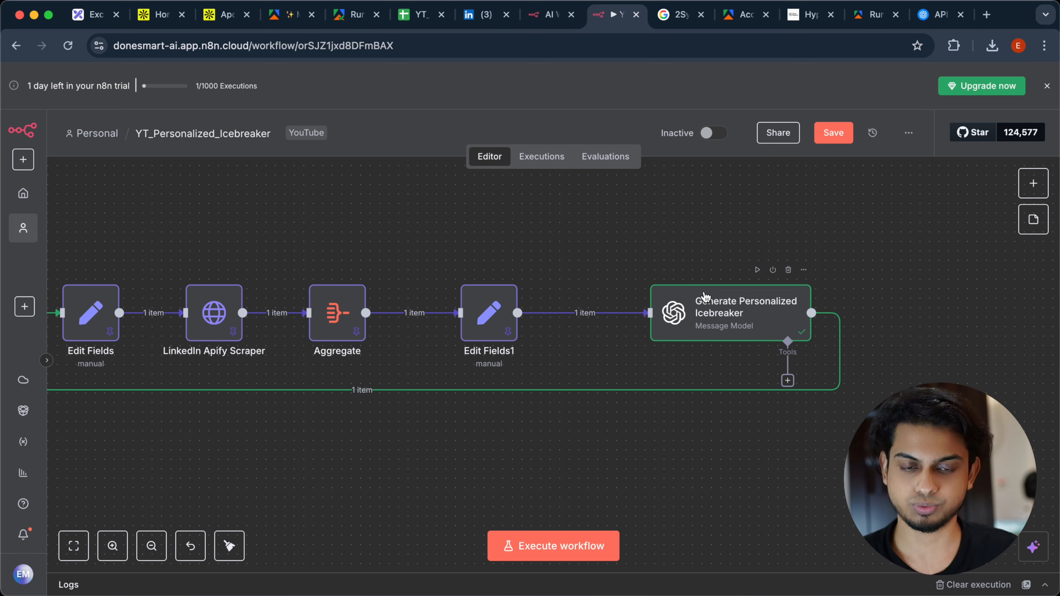
{"action": "scroll", "coordinate": [702, 298], "scroll_direction": "right", "scroll_amount": 3}
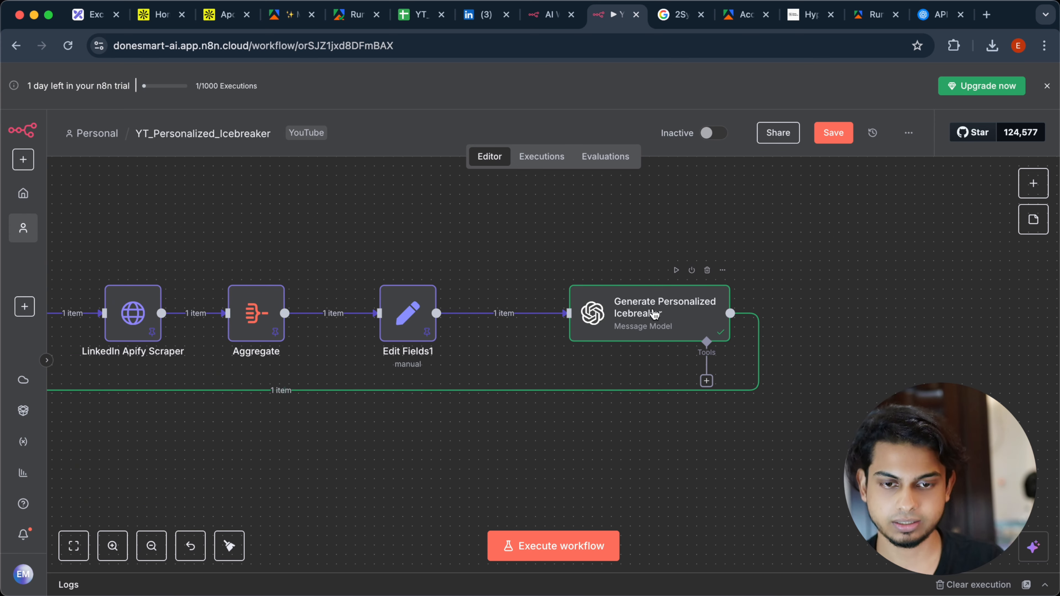
{"action": "double_click", "coordinate": [624, 316]}
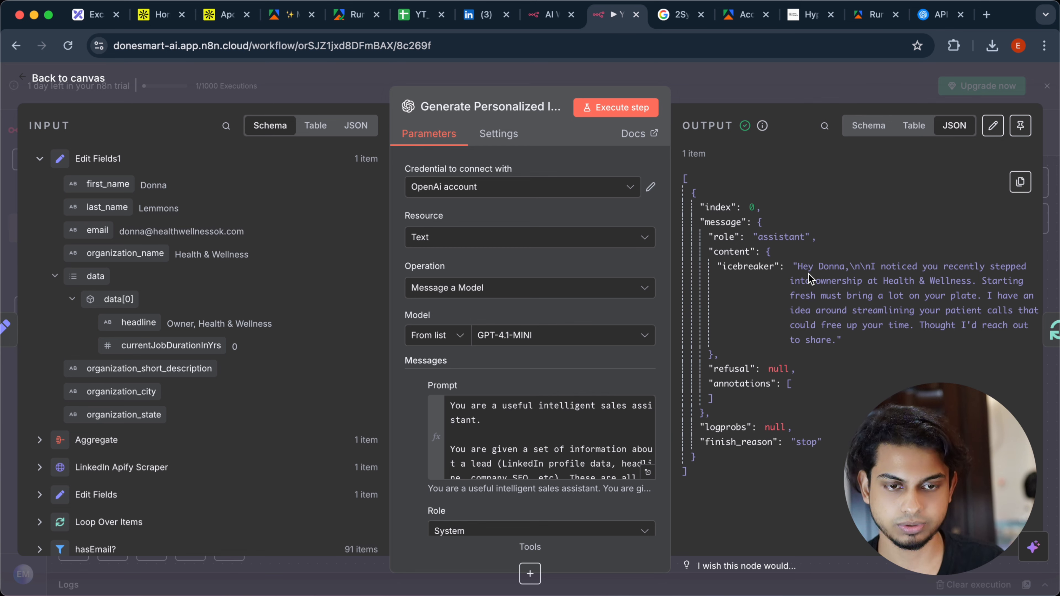
{"action": "left_click", "coordinate": [747, 93]}
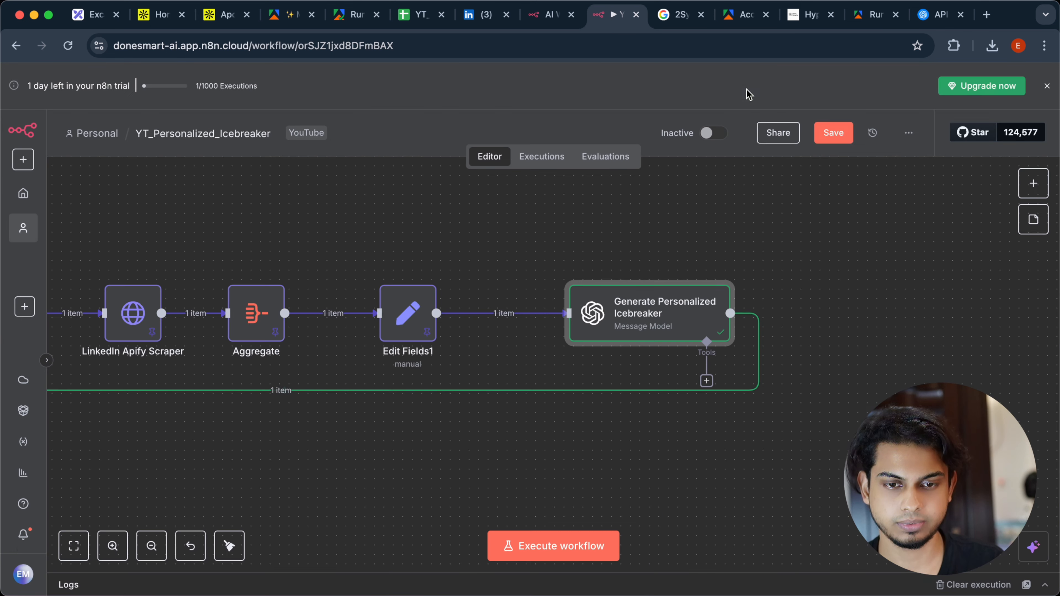
Step: Insert a Google Sheets "Append row in sheet" node on the connection looping back from Generate Personalized Icebreaker
{"action": "left_click", "coordinate": [269, 391]}
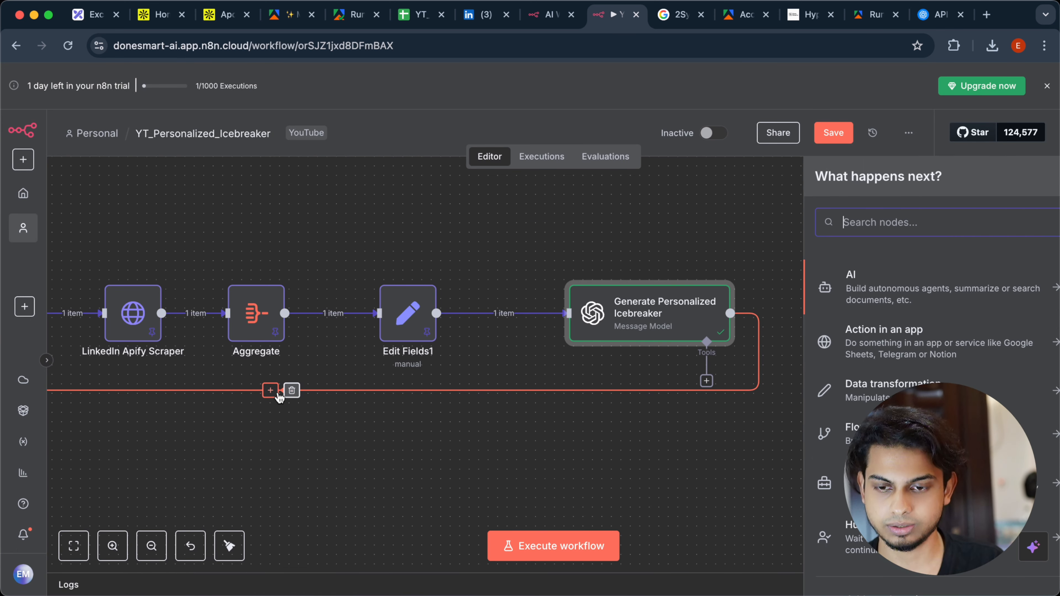
{"action": "type", "text": "googl"}
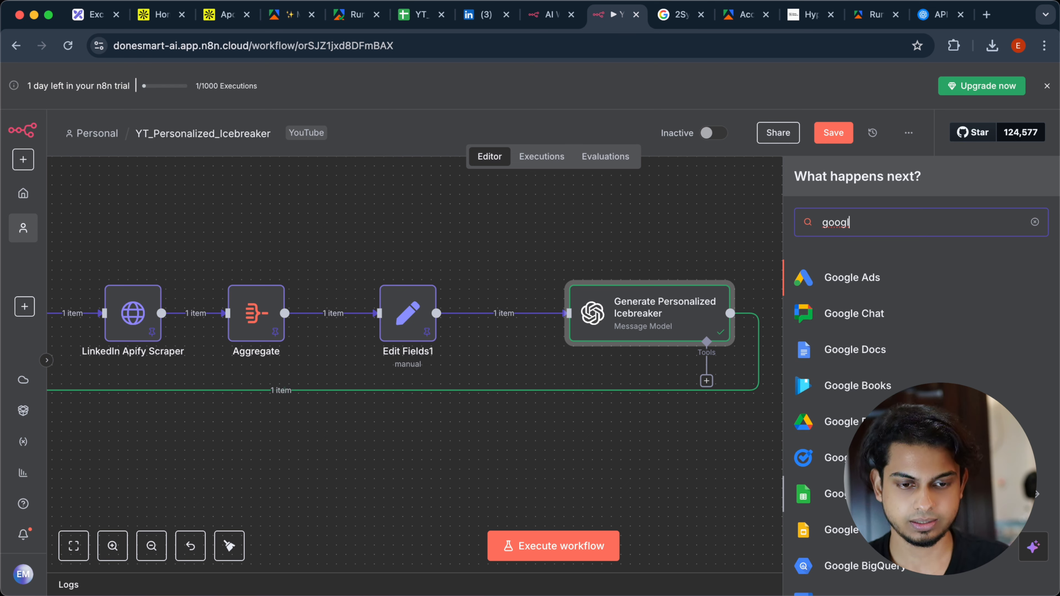
{"action": "left_click", "coordinate": [910, 502]}
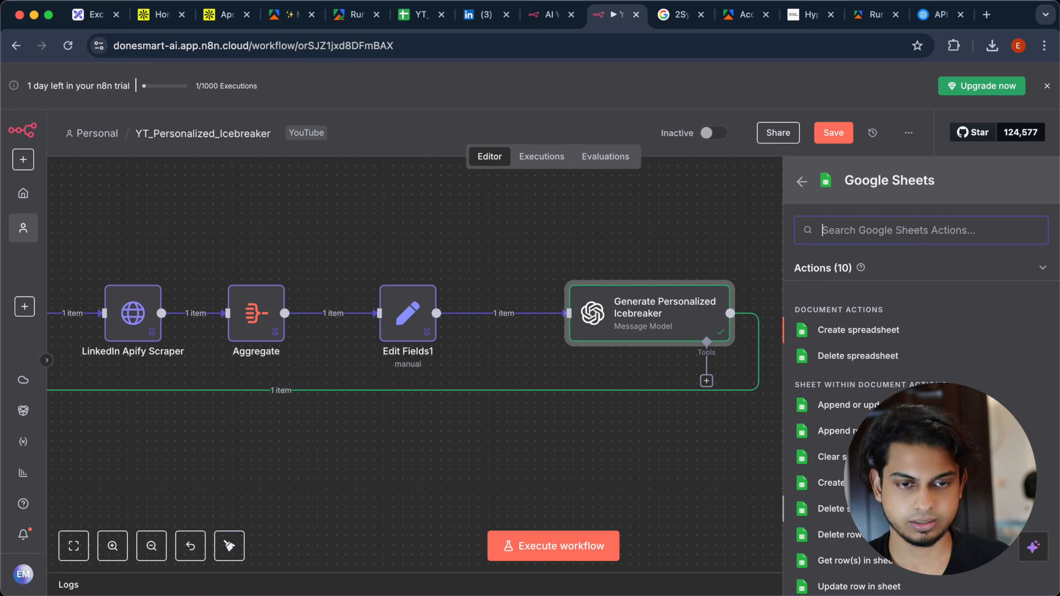
{"action": "scroll", "coordinate": [910, 460], "scroll_direction": "down", "scroll_amount": 2}
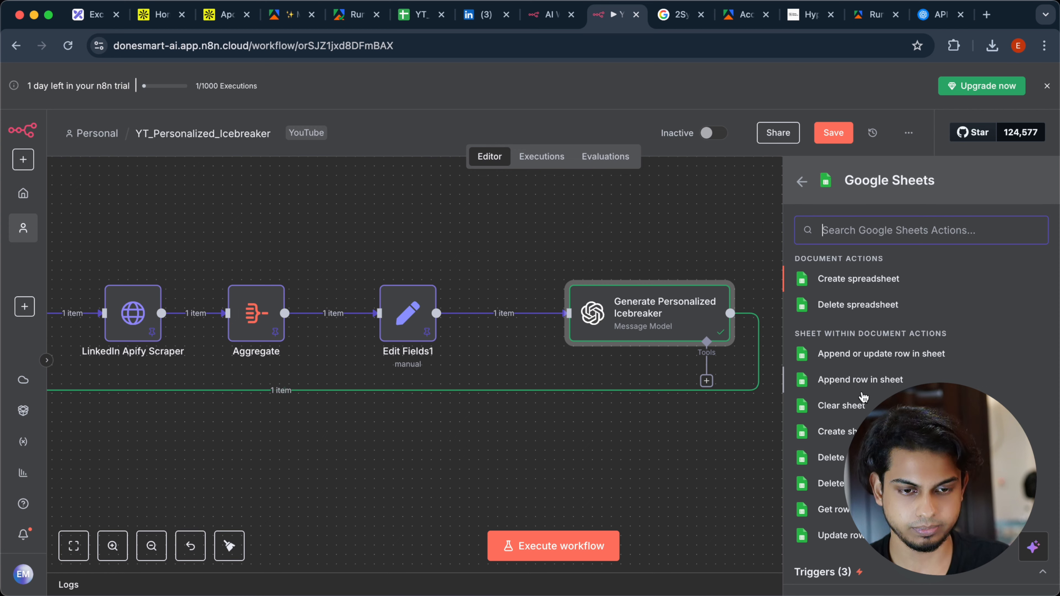
{"action": "left_click", "coordinate": [860, 380]}
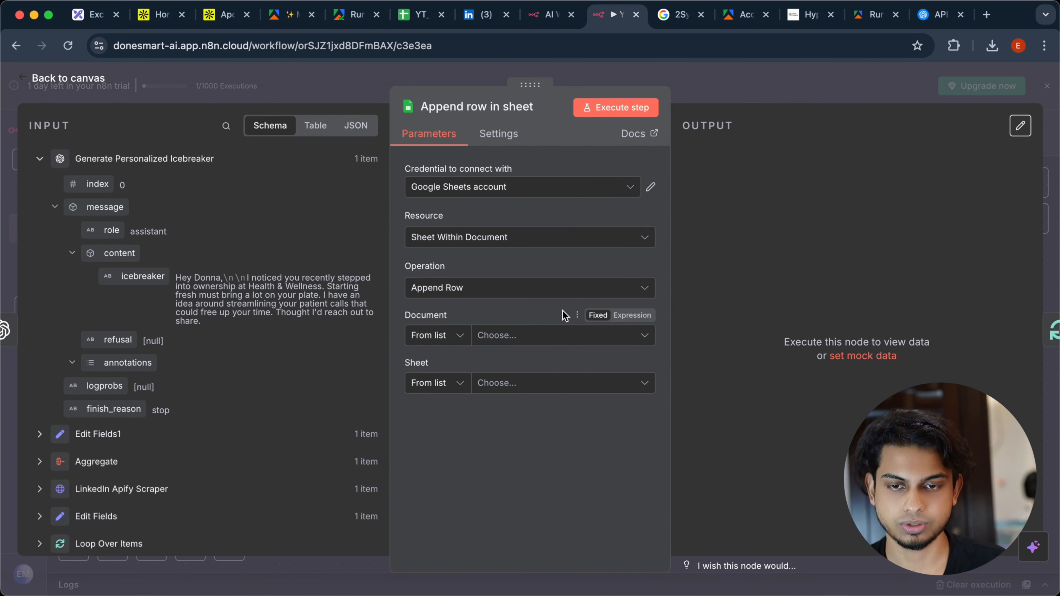
Step: Set the append node's document to YT_Personalized_Icebreaker and its sheet to Enriched Leads
{"action": "left_click", "coordinate": [536, 341]}
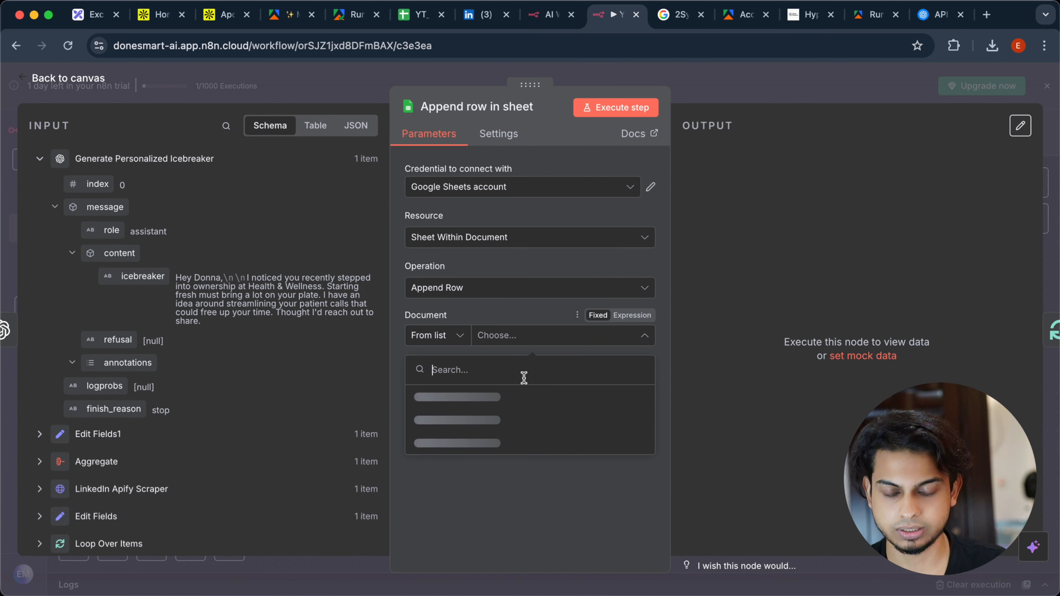
{"action": "left_click", "coordinate": [520, 396]}
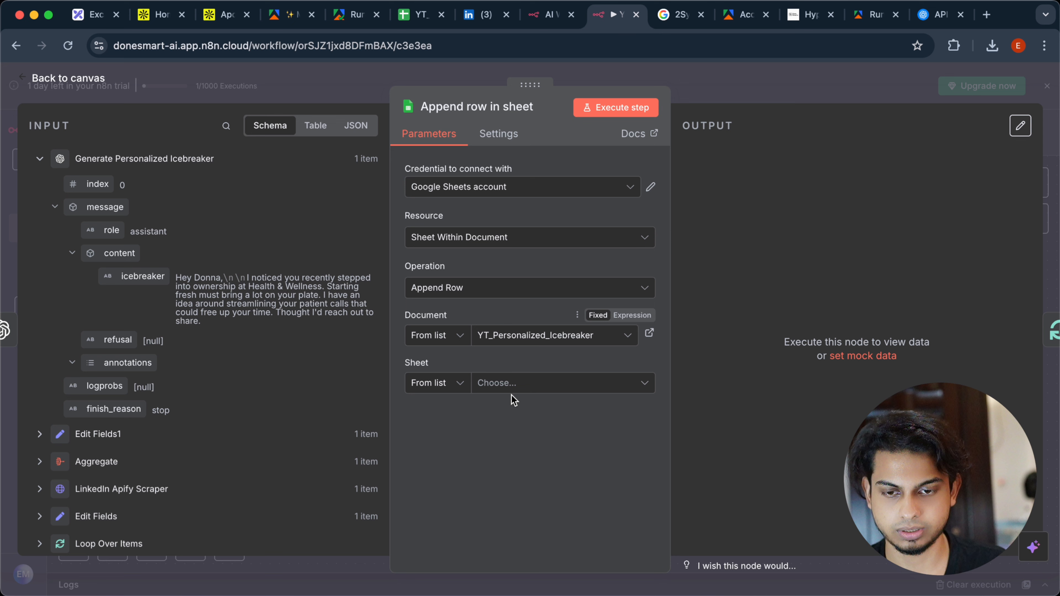
{"action": "left_click", "coordinate": [526, 383]}
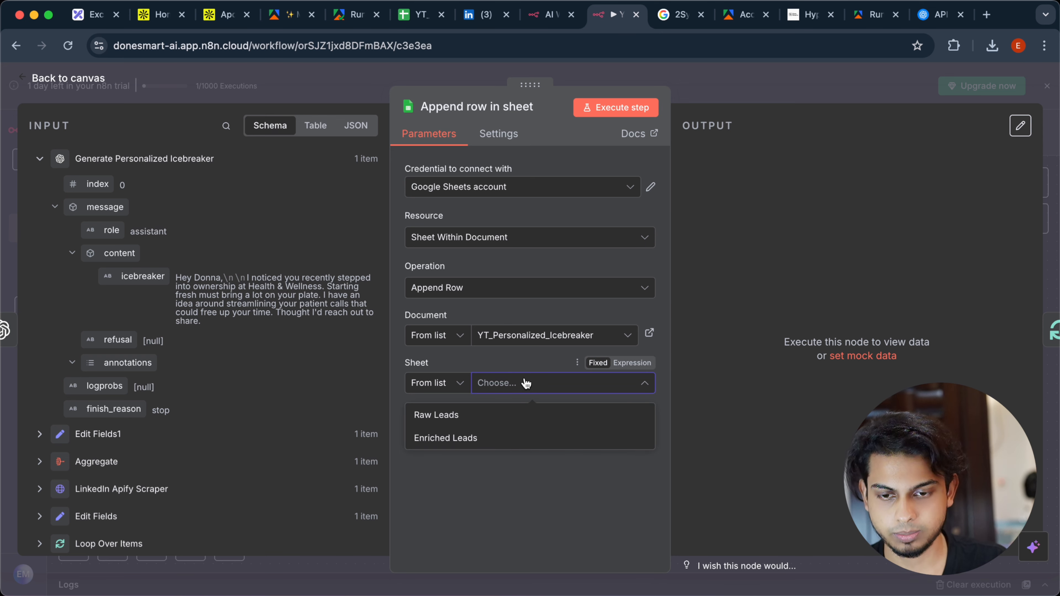
{"action": "left_click", "coordinate": [509, 438]}
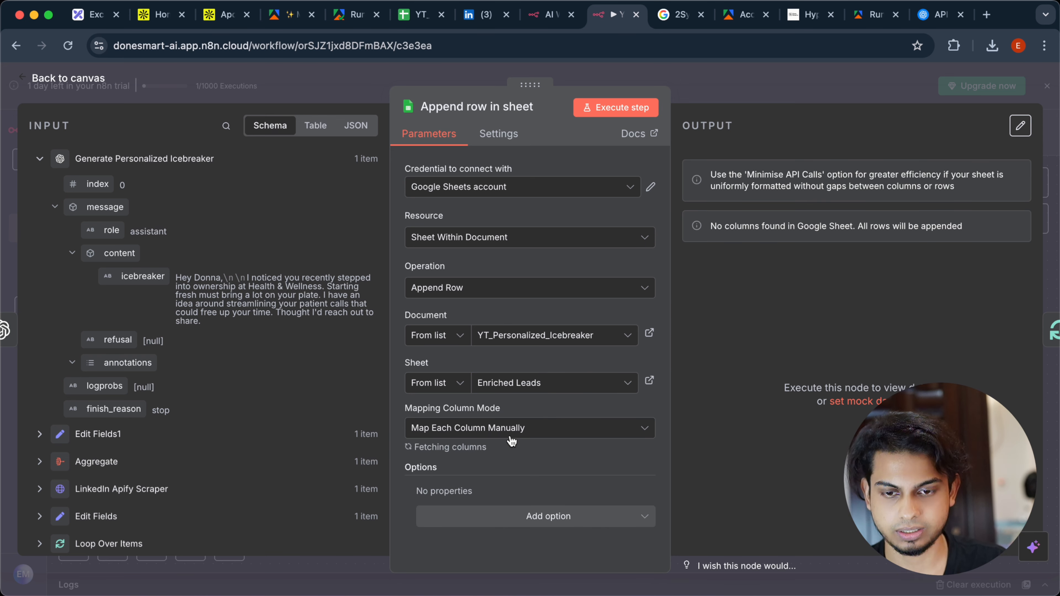
Step: Check the Enriched Leads column headers in Google Sheets, then return to n8n and compare the append node's Values to Send fields
{"action": "left_click", "coordinate": [418, 14]}
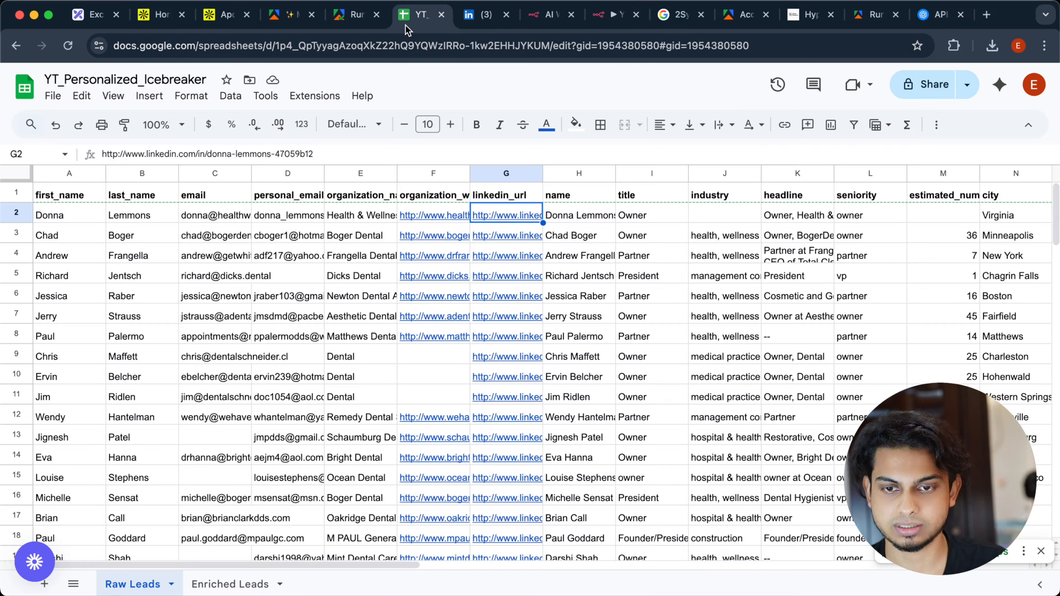
{"action": "scroll", "coordinate": [677, 263], "scroll_direction": "right", "scroll_amount": 5}
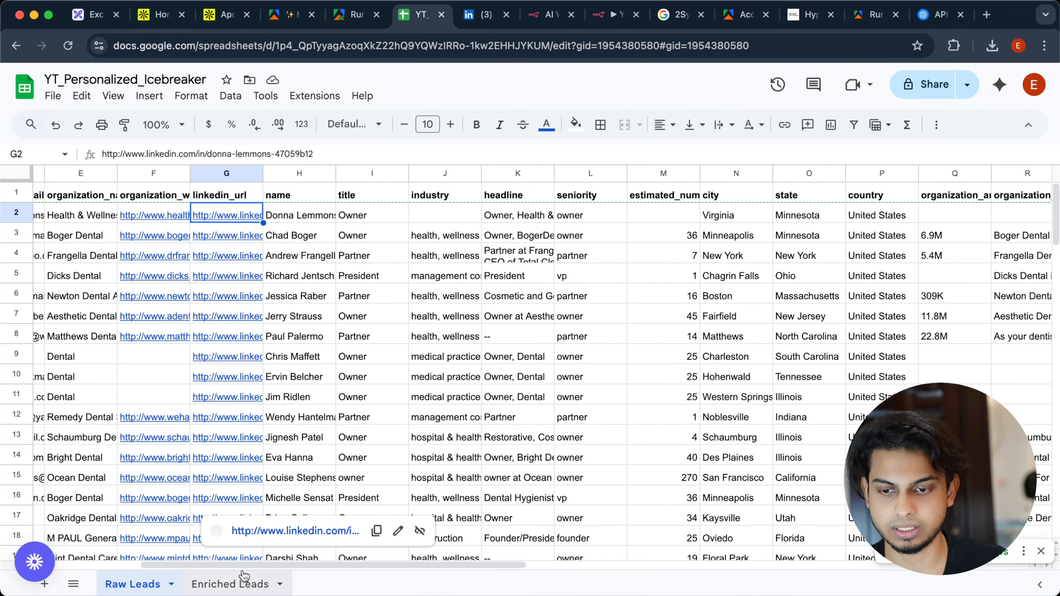
{"action": "left_click", "coordinate": [234, 584]}
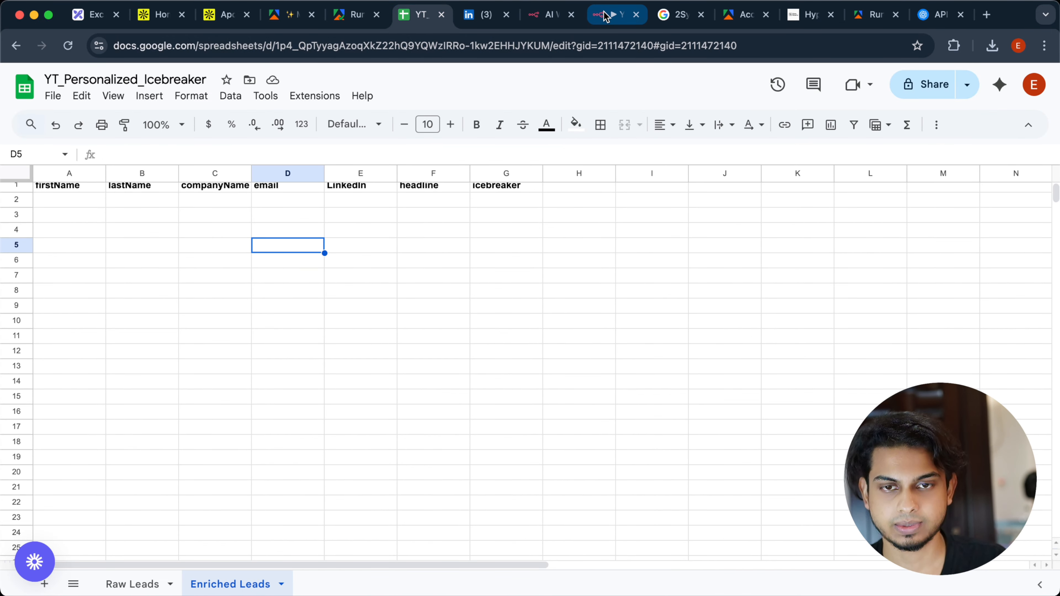
{"action": "left_click", "coordinate": [614, 15]}
{"action": "scroll", "coordinate": [434, 355], "scroll_direction": "down", "scroll_amount": 3}
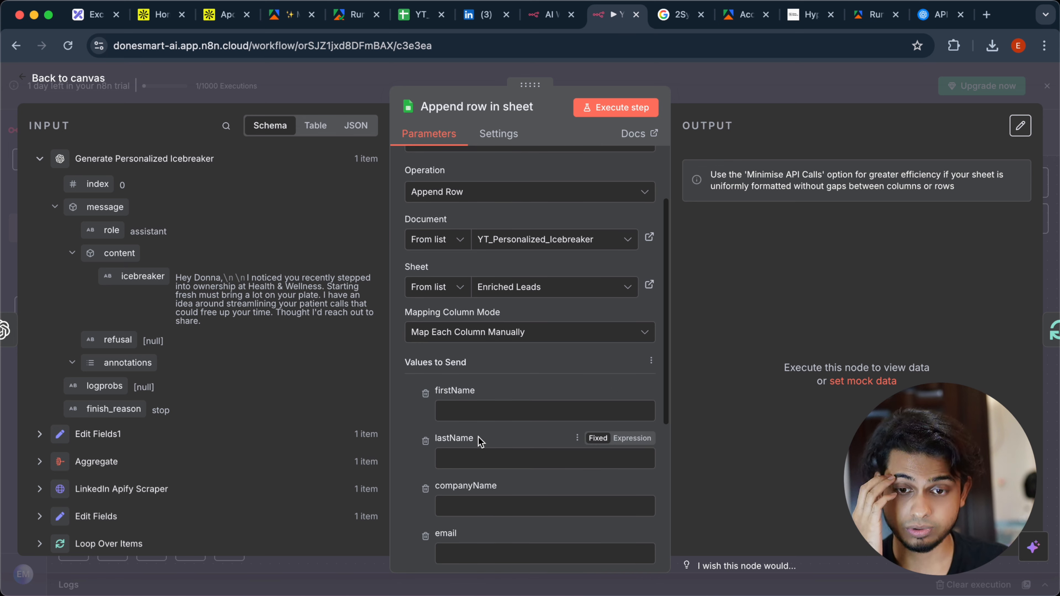
Step: Map the firstName, lastName, companyName and email columns to first_name, last_name, organization_name and email from Edit Fields1
{"action": "left_click", "coordinate": [488, 341]}
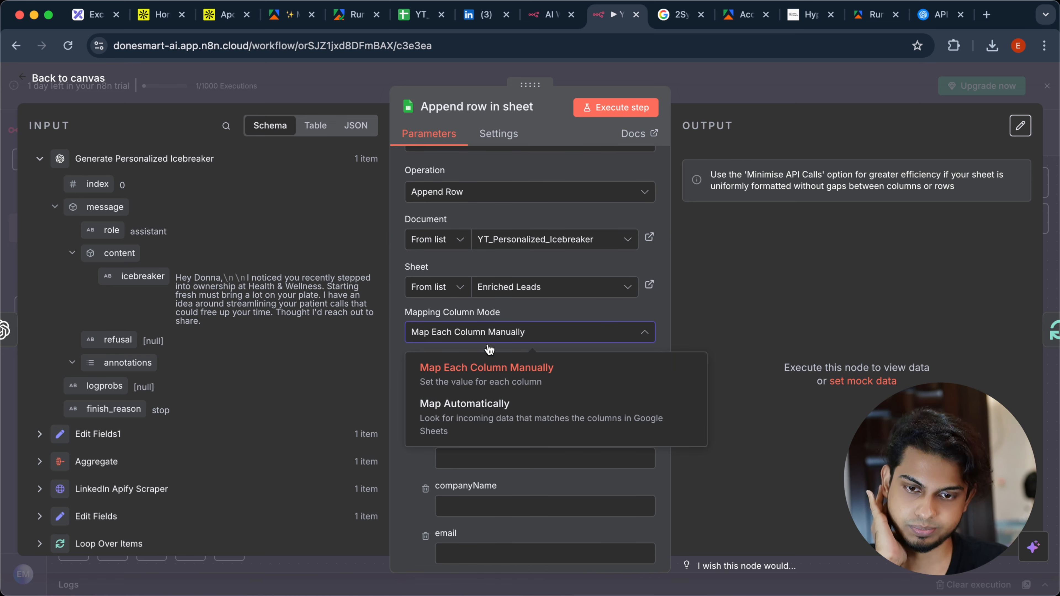
{"action": "left_click", "coordinate": [728, 319]}
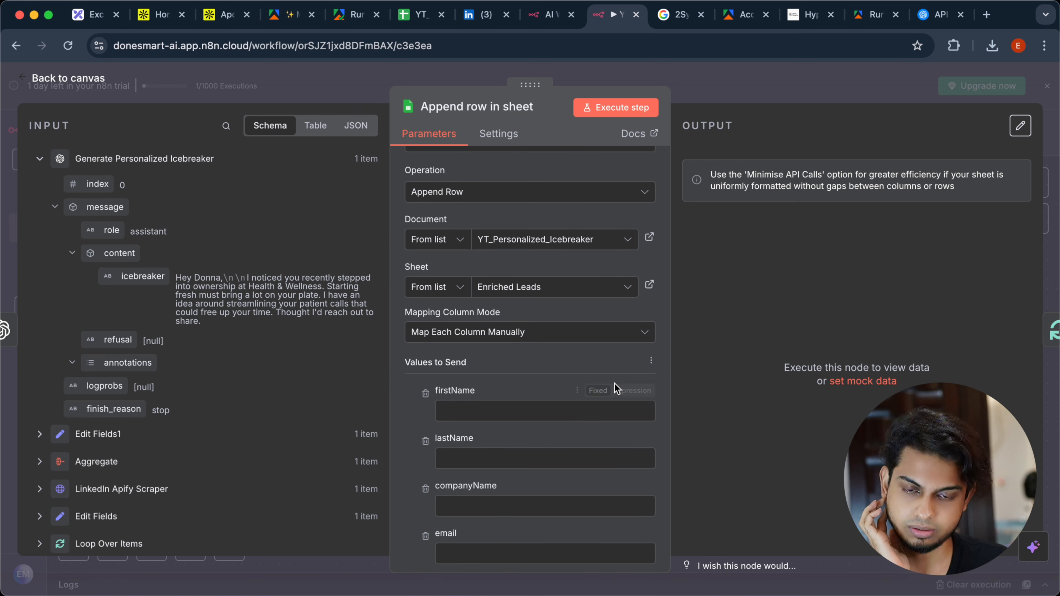
{"action": "scroll", "coordinate": [542, 385], "scroll_direction": "down", "scroll_amount": 5}
{"action": "scroll", "coordinate": [510, 386], "scroll_direction": "down", "scroll_amount": 1}
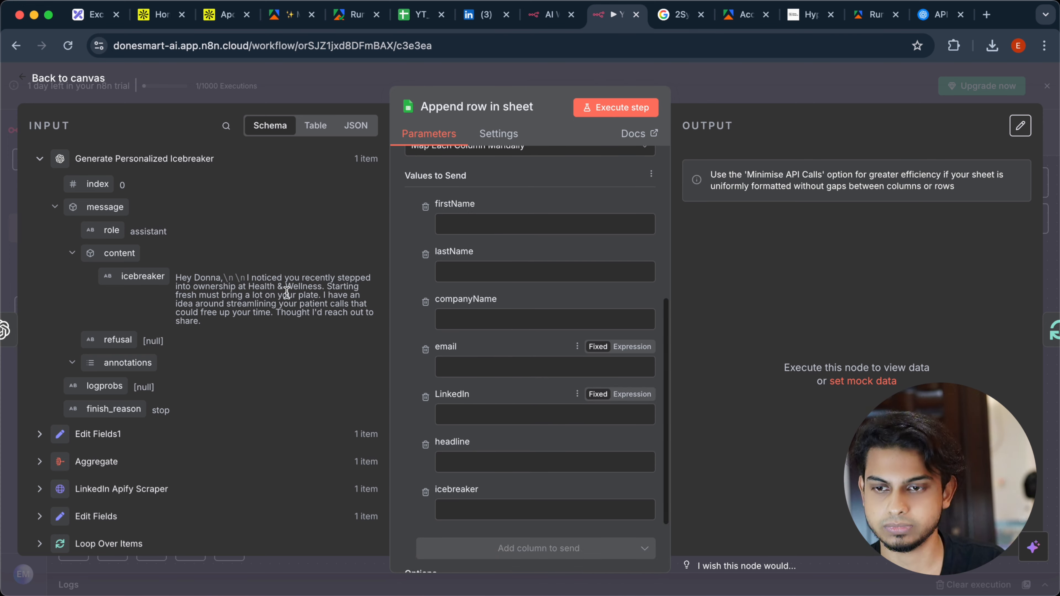
{"action": "scroll", "coordinate": [193, 338], "scroll_direction": "down", "scroll_amount": 3}
{"action": "scroll", "coordinate": [192, 337], "scroll_direction": "down", "scroll_amount": 1}
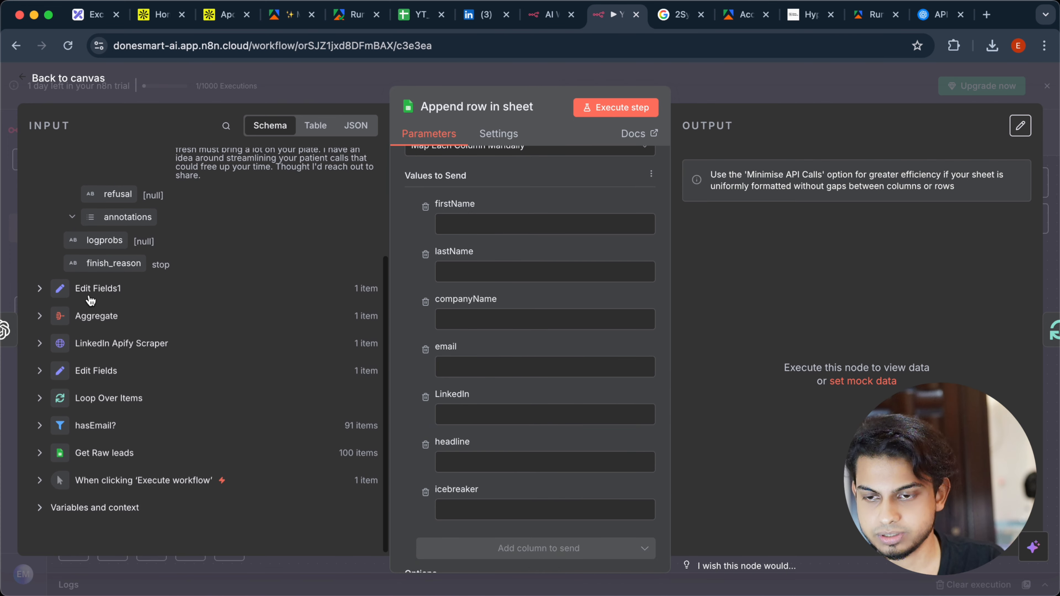
{"action": "left_click", "coordinate": [40, 288]}
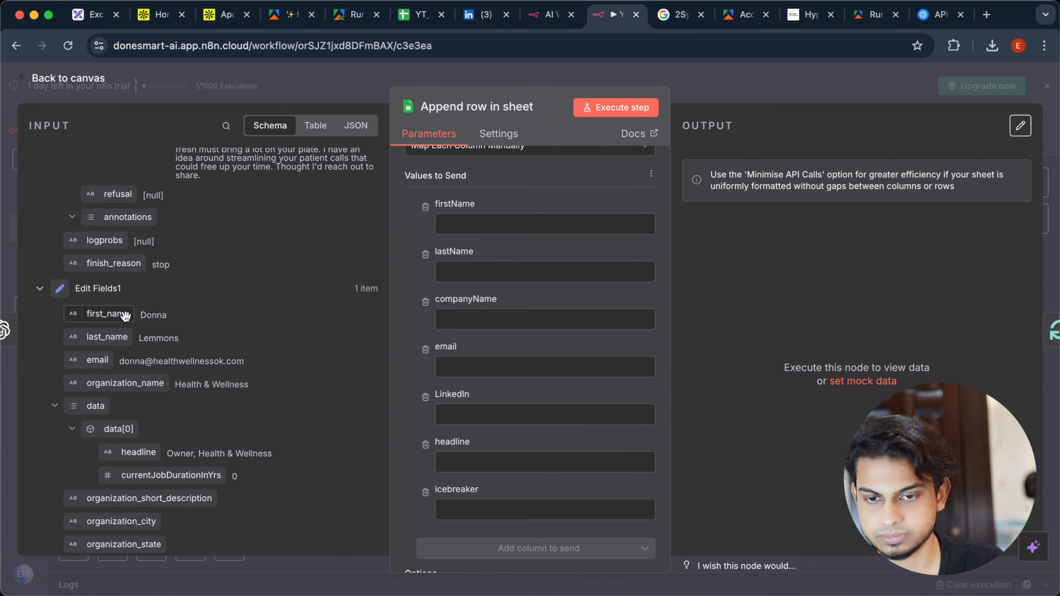
{"action": "left_click_drag", "start_coordinate": [126, 315], "coordinate": [542, 226]}
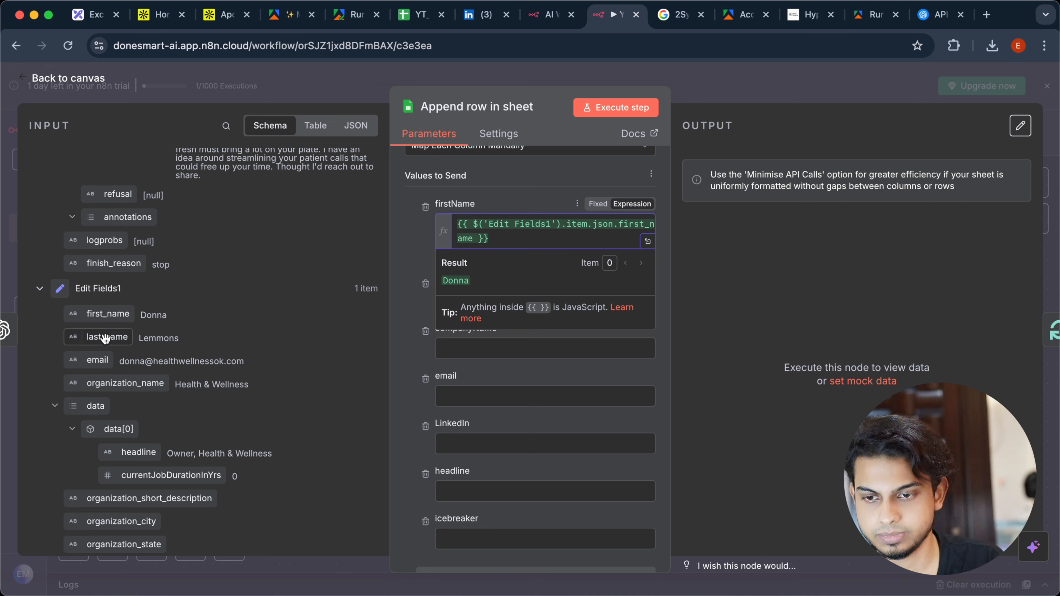
{"action": "left_click_drag", "start_coordinate": [105, 337], "coordinate": [501, 309]}
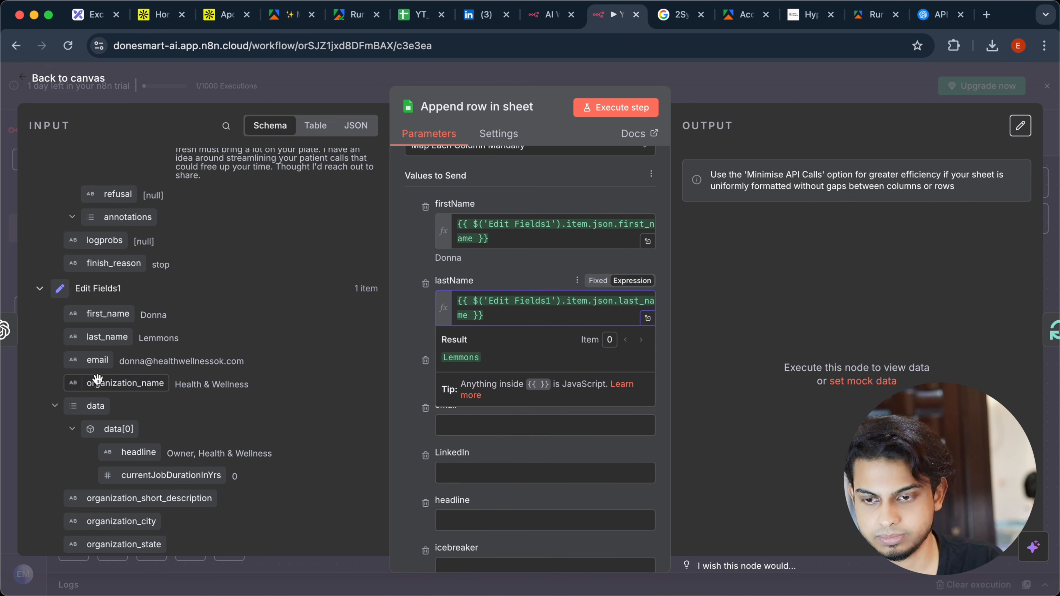
{"action": "left_click_drag", "start_coordinate": [97, 381], "coordinate": [479, 371]}
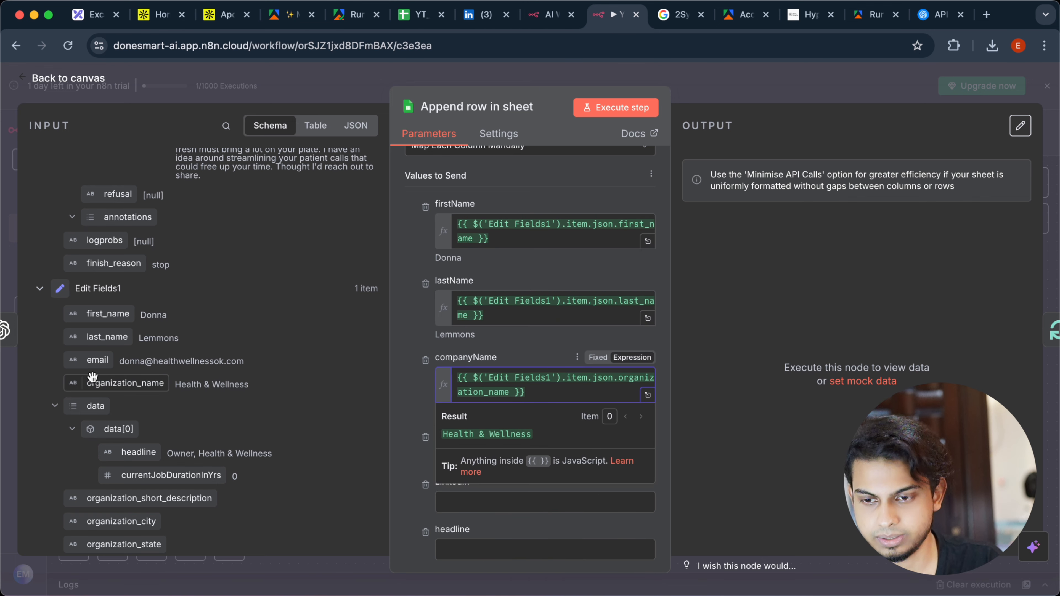
{"action": "left_click_drag", "start_coordinate": [100, 360], "coordinate": [501, 453]}
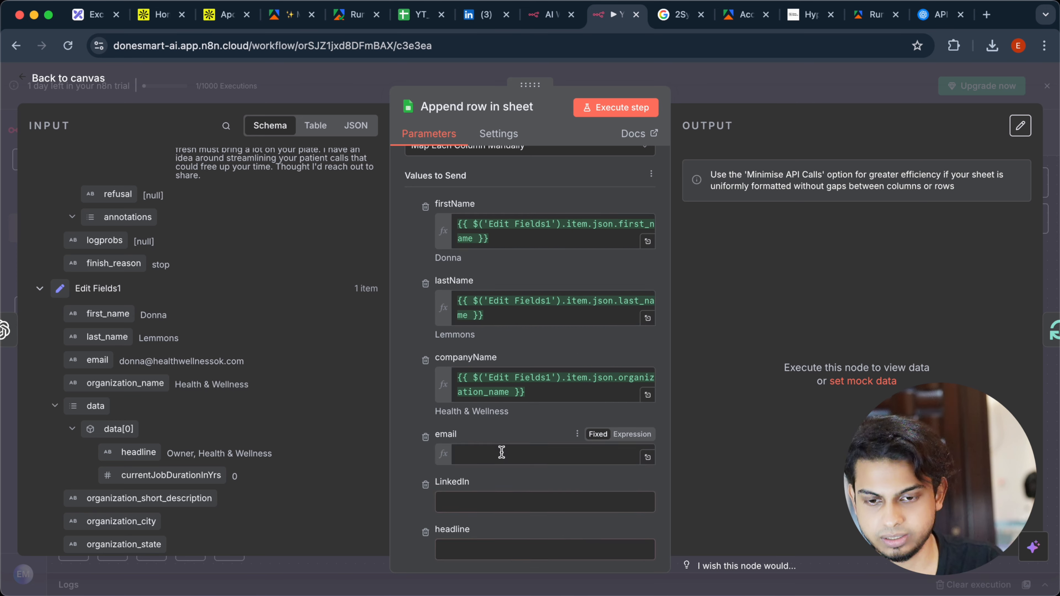
Step: Map the LinkedIn column to the linkedin_url field from the hasEmail? node's data
{"action": "scroll", "coordinate": [229, 478], "scroll_direction": "down", "scroll_amount": 2}
{"action": "scroll", "coordinate": [231, 478], "scroll_direction": "down", "scroll_amount": 4}
{"action": "left_click", "coordinate": [40, 422]}
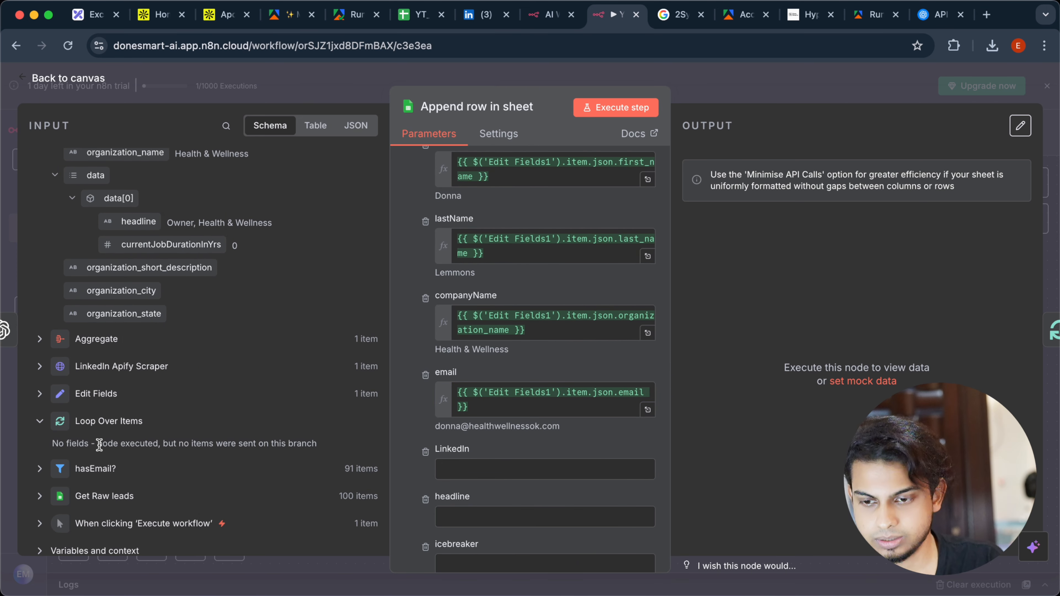
{"action": "scroll", "coordinate": [99, 444], "scroll_direction": "down", "scroll_amount": 1}
{"action": "left_click", "coordinate": [39, 435]}
{"action": "scroll", "coordinate": [115, 487], "scroll_direction": "down", "scroll_amount": 2}
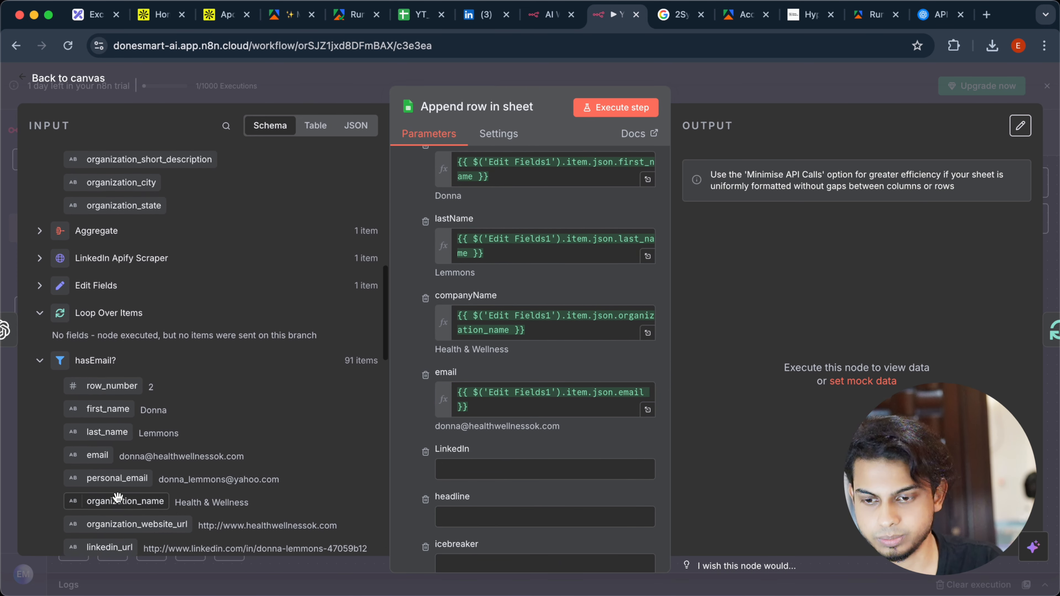
{"action": "scroll", "coordinate": [118, 497], "scroll_direction": "down", "scroll_amount": 1}
{"action": "scroll", "coordinate": [133, 502], "scroll_direction": "down", "scroll_amount": 2}
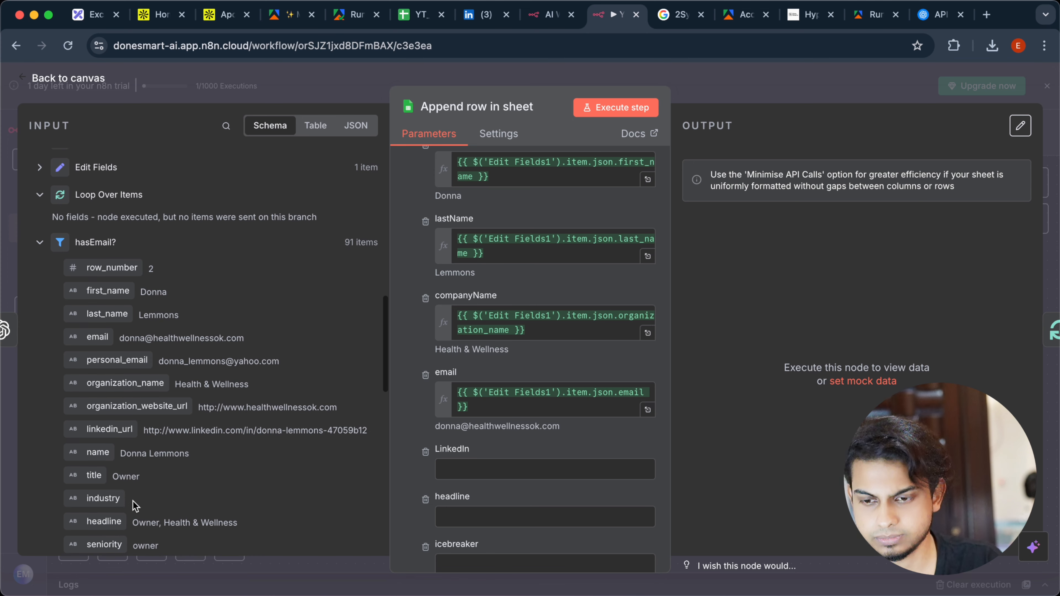
{"action": "left_click_drag", "start_coordinate": [110, 428], "coordinate": [489, 464]}
Step: Change the node referenced in the LinkedIn expression to Loop Over Items, keeping item.json.linkedin_url
{"action": "scroll", "coordinate": [539, 412], "scroll_direction": "down", "scroll_amount": 2}
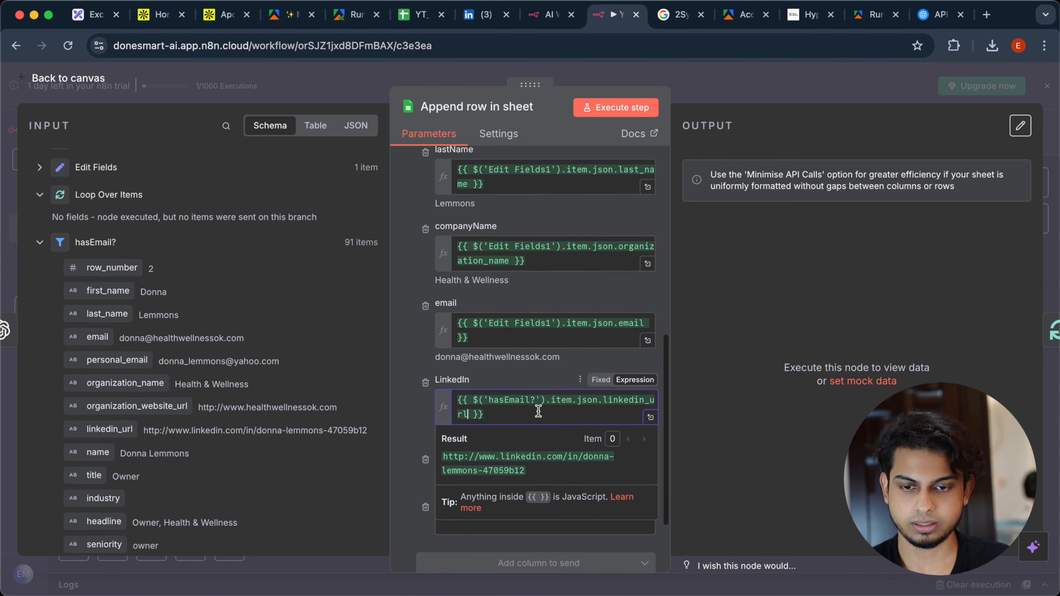
{"action": "left_click_drag", "start_coordinate": [536, 363], "coordinate": [522, 363]}
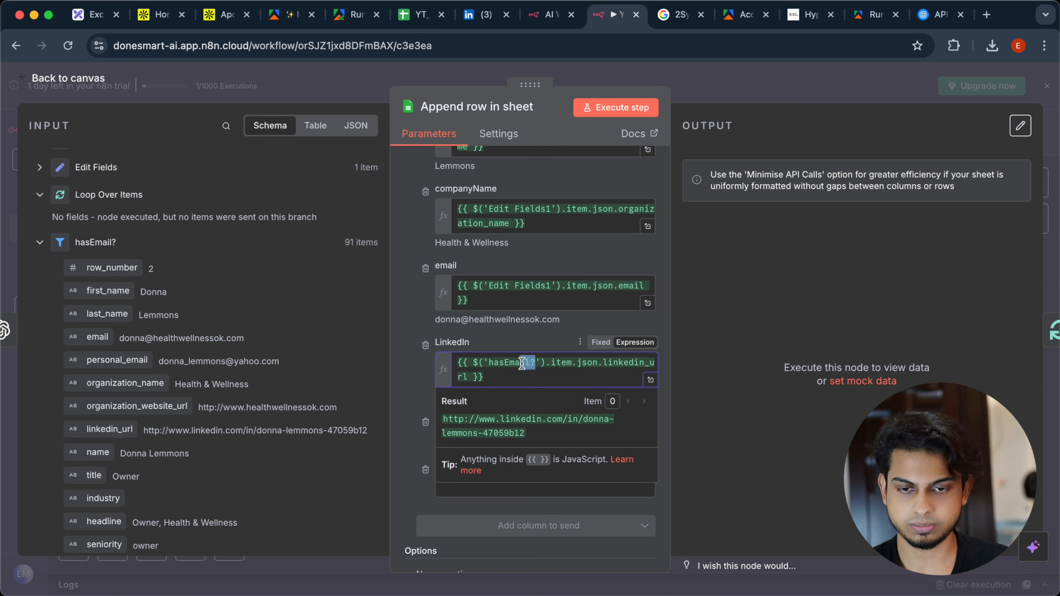
{"action": "key", "text": "BackSpace"}
{"action": "type", "text": "Loop Over Items"}
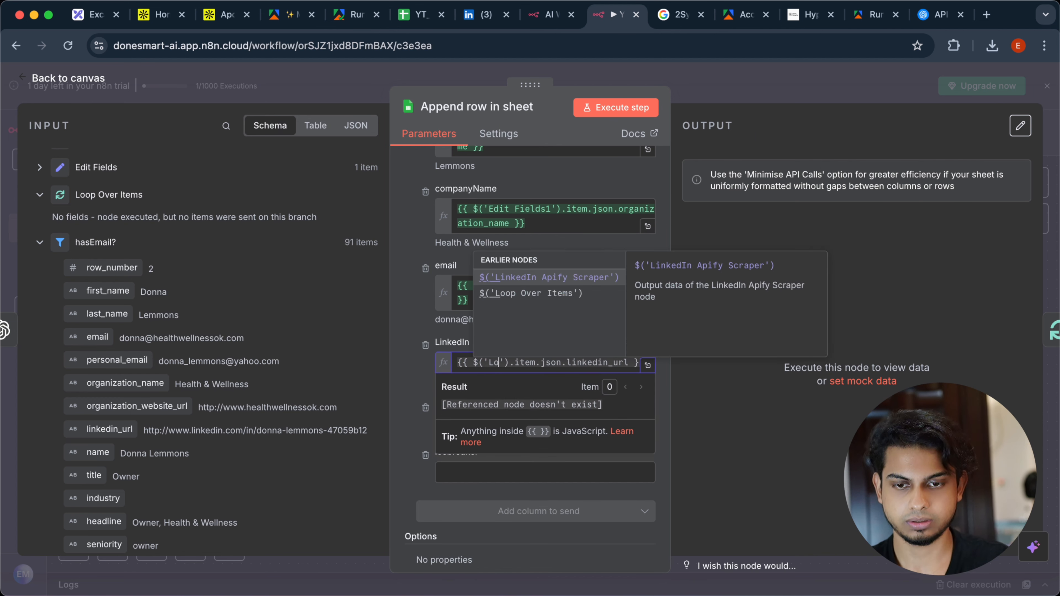
{"action": "key", "text": "Return"}
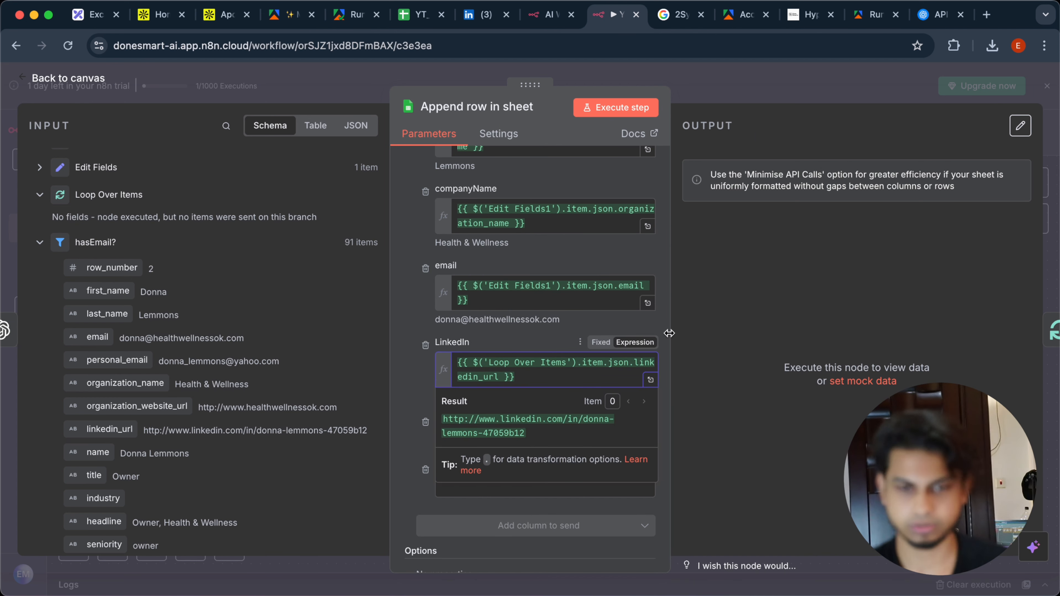
{"action": "left_click", "coordinate": [574, 325]}
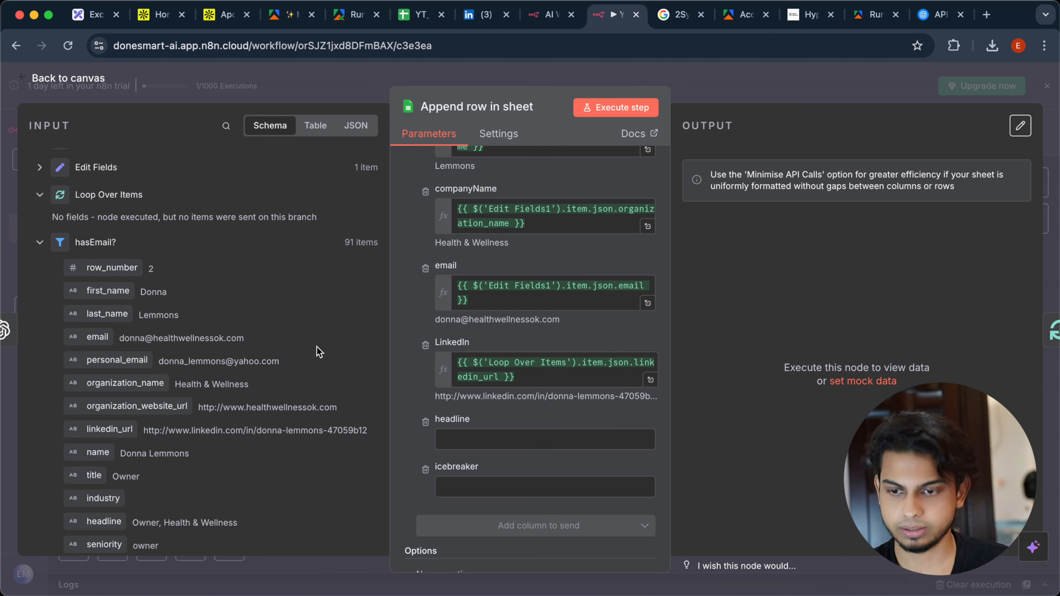
Step: Map the headline column to data[0].headline from Edit Fields1
{"action": "scroll", "coordinate": [319, 352], "scroll_direction": "up", "scroll_amount": 15}
{"action": "scroll", "coordinate": [250, 355], "scroll_direction": "down", "scroll_amount": 5}
{"action": "mouse_move", "coordinate": [138, 381]}
{"action": "left_mouse_down"}
{"action": "mouse_move", "coordinate": [479, 423]}
{"action": "mouse_move", "coordinate": [481, 443]}
{"action": "left_mouse_up"}
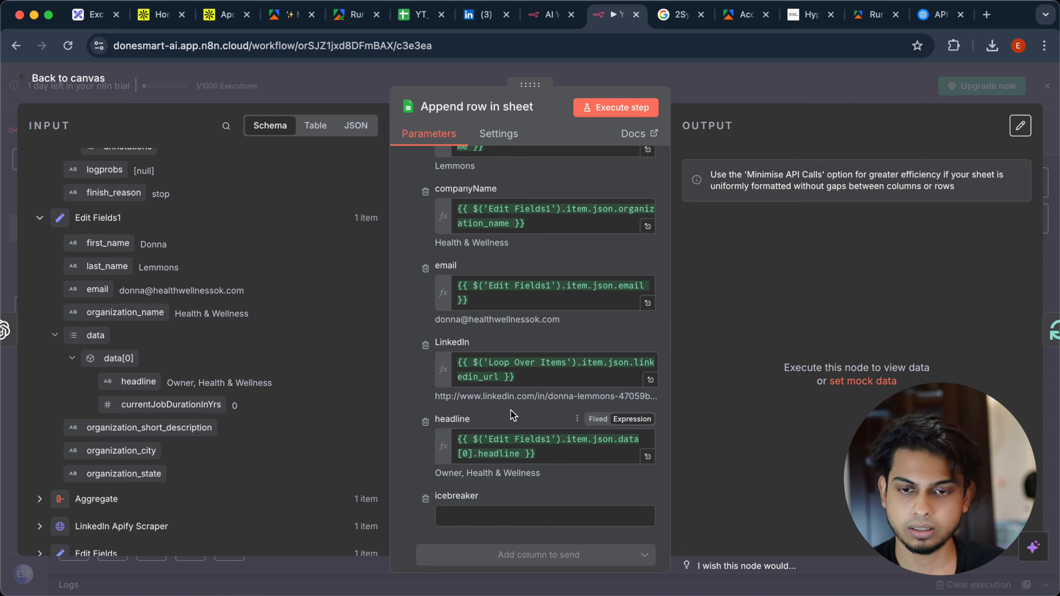
Step: Map the icebreaker column to message.content.icebreaker, review the result in the expanded expression editor, and return to the canvas
{"action": "scroll", "coordinate": [512, 415], "scroll_direction": "up", "scroll_amount": 1}
{"action": "scroll", "coordinate": [298, 383], "scroll_direction": "up", "scroll_amount": 5}
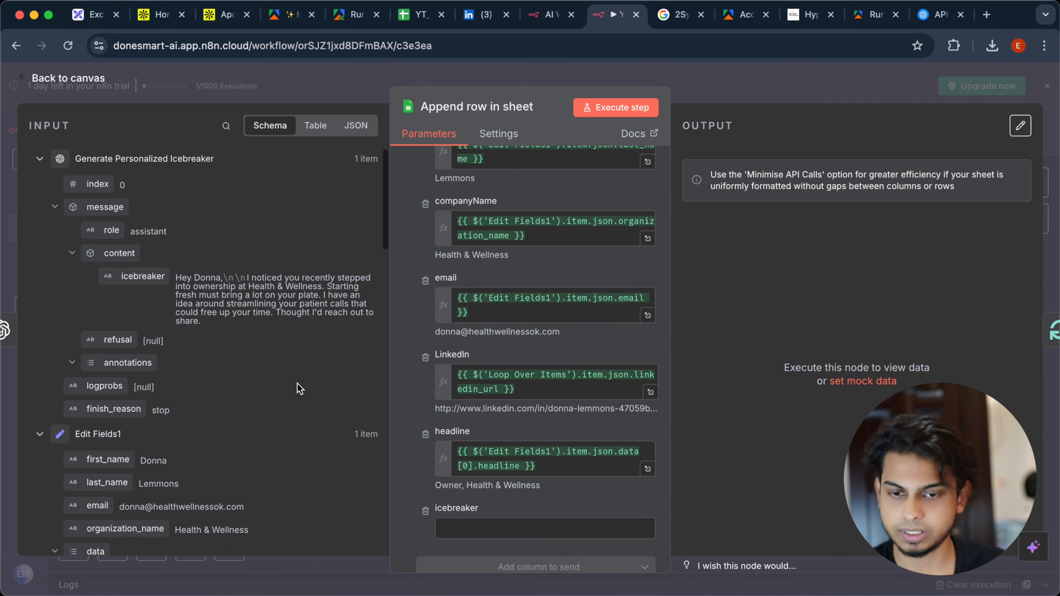
{"action": "left_click_drag", "start_coordinate": [127, 276], "coordinate": [461, 529]}
{"action": "scroll", "coordinate": [586, 499], "scroll_direction": "down", "scroll_amount": 3}
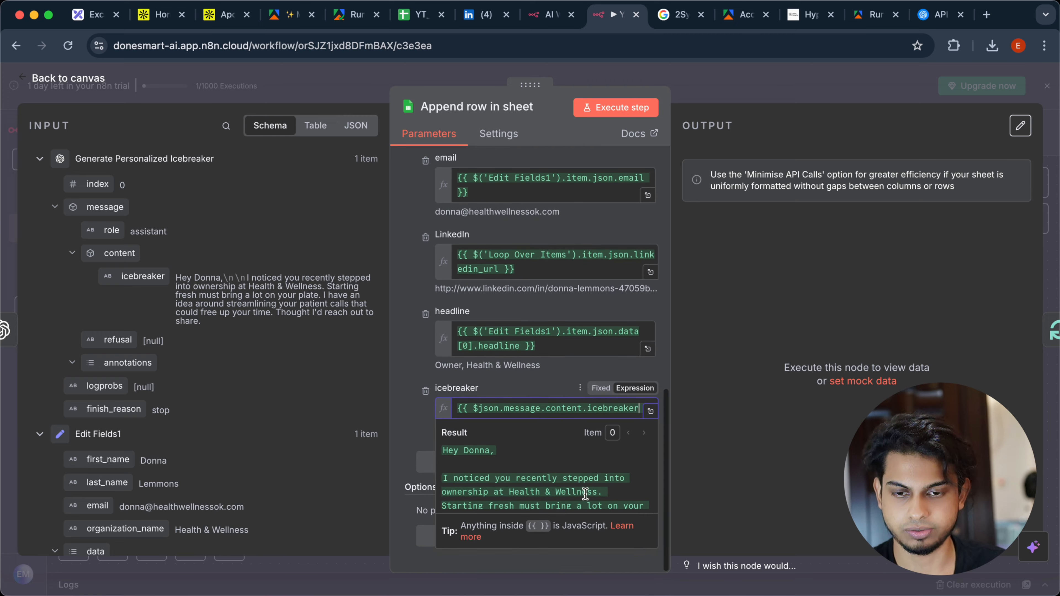
{"action": "left_click", "coordinate": [650, 411]}
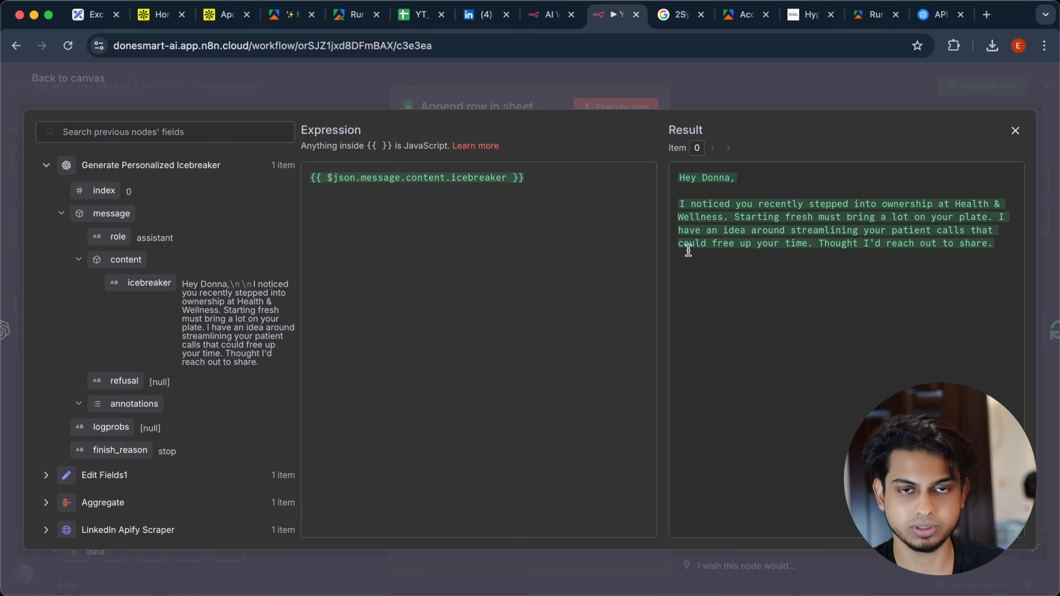
{"action": "left_click", "coordinate": [774, 100]}
{"action": "left_click", "coordinate": [770, 90]}
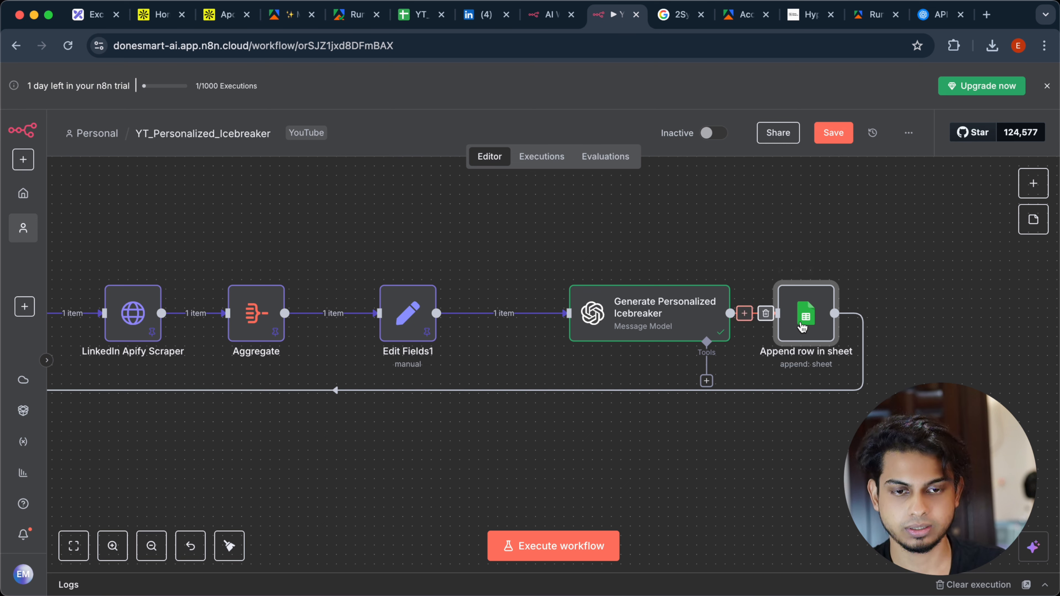
Step: Move the Append row in sheet node farther from Generate Personalized Icebreaker and pin the latter's output data
{"action": "left_click_drag", "start_coordinate": [795, 329], "coordinate": [858, 325]}
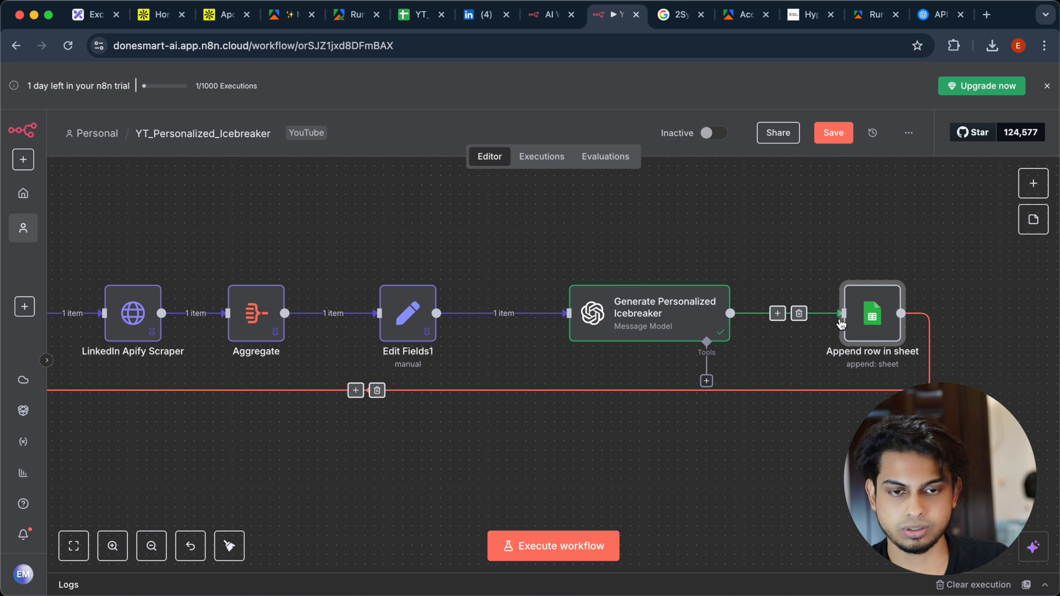
{"action": "left_click", "coordinate": [668, 331]}
{"action": "key", "text": "p"}
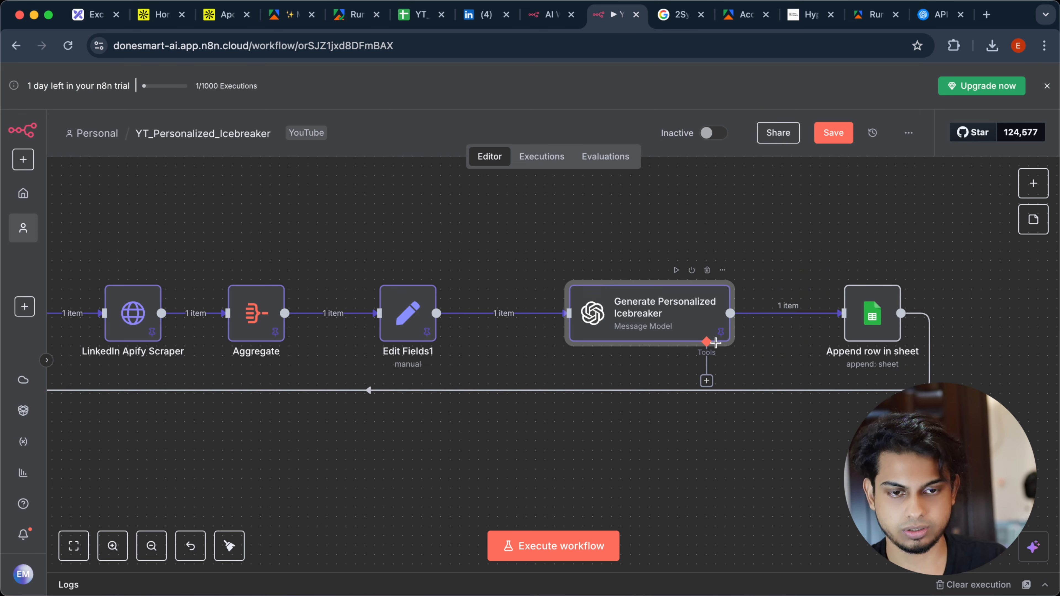
Step: Open the Append row in sheet node and execute only that step
{"action": "left_click", "coordinate": [863, 327]}
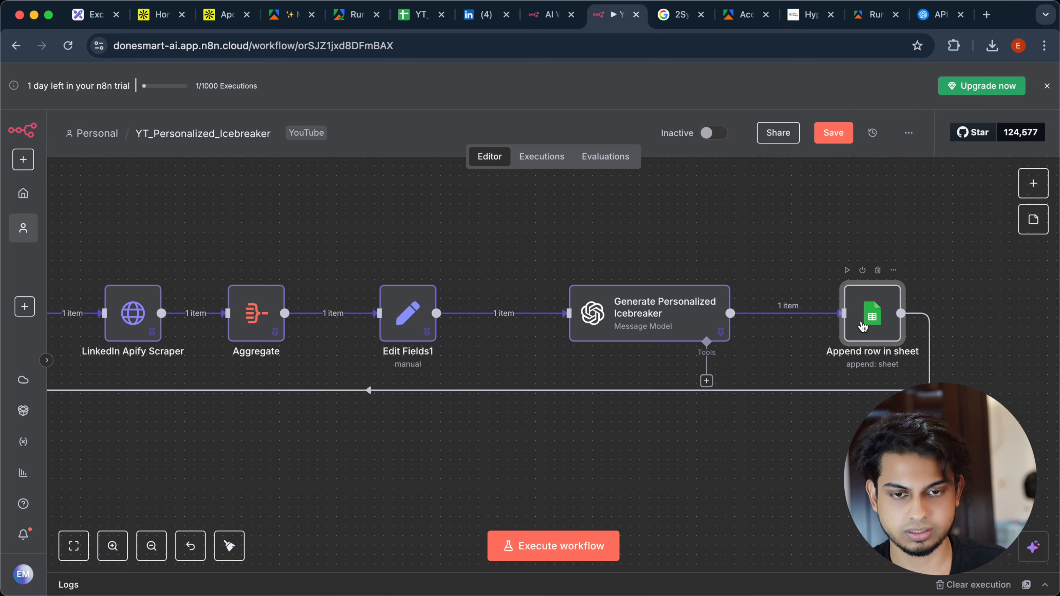
{"action": "double_click", "coordinate": [863, 327]}
{"action": "left_click", "coordinate": [614, 114]}
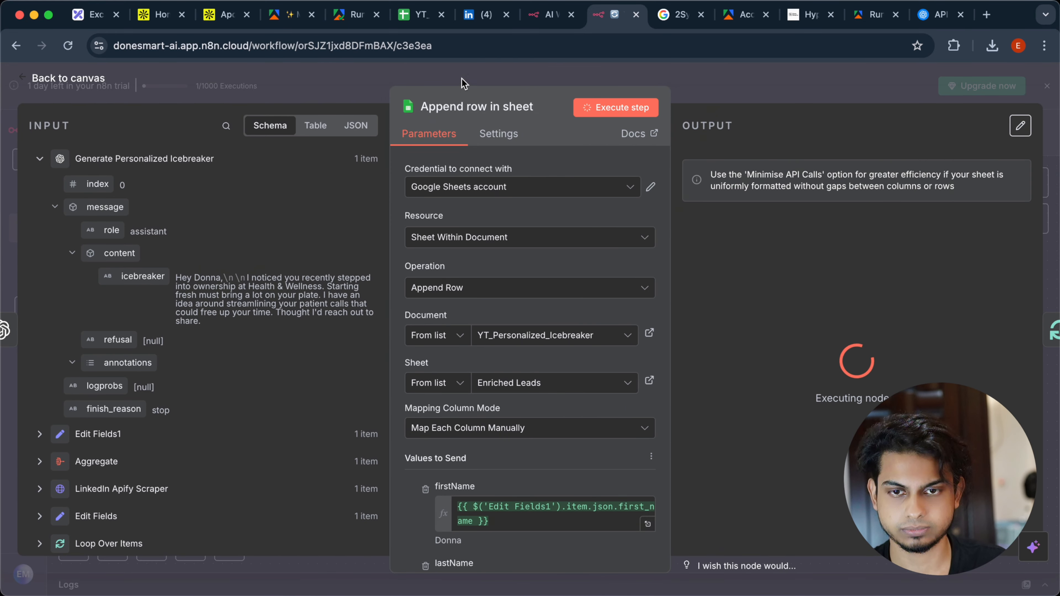
Step: Switch to Google Sheets and examine the appended Enriched Leads row, including the full text of its icebreaker cell
{"action": "left_click", "coordinate": [420, 14]}
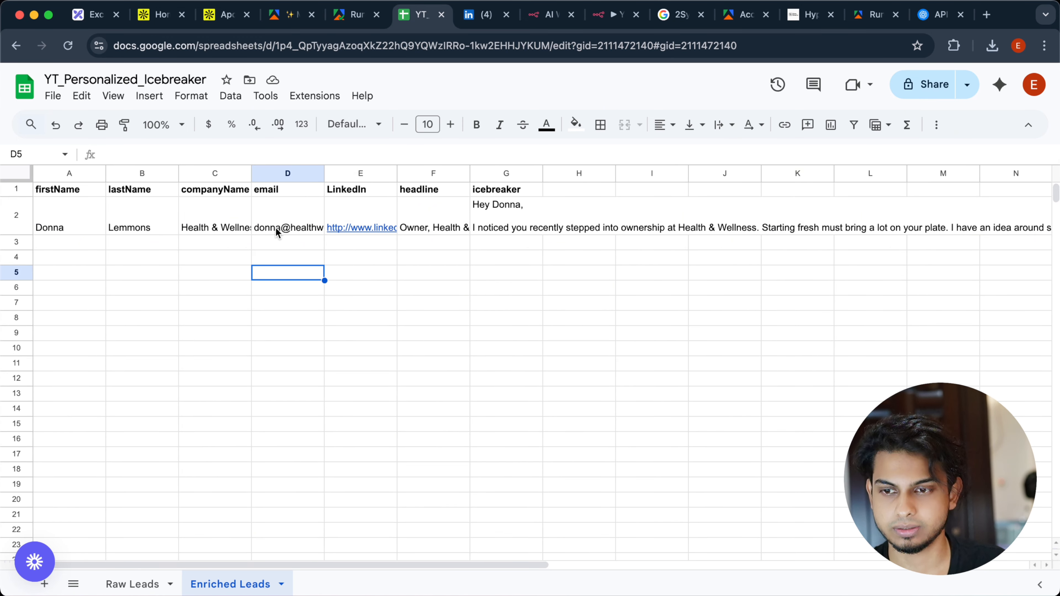
{"action": "left_click", "coordinate": [108, 214]}
{"action": "left_click", "coordinate": [520, 206]}
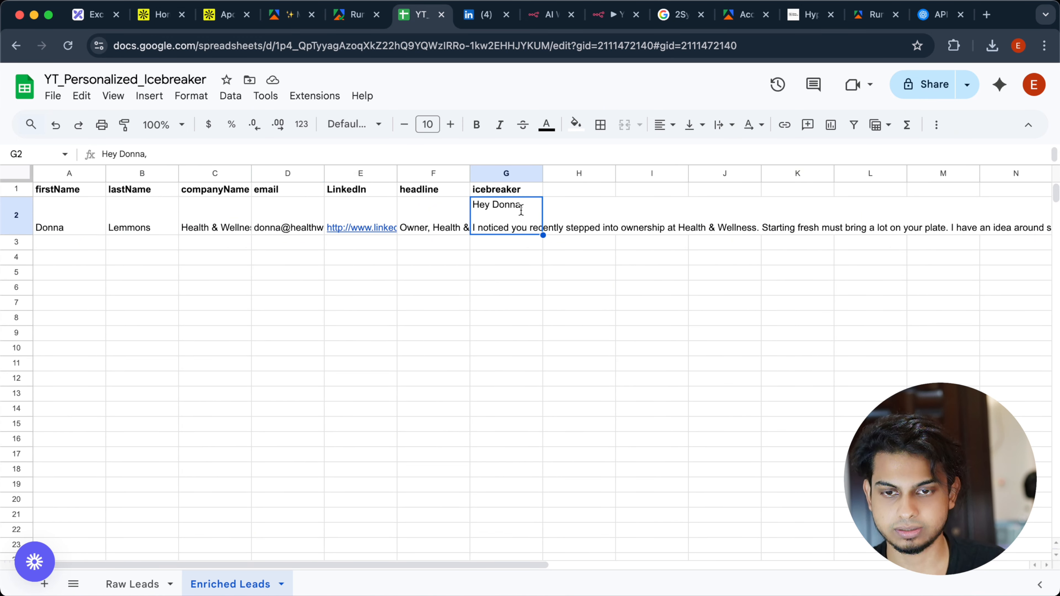
{"action": "key", "text": "Return"}
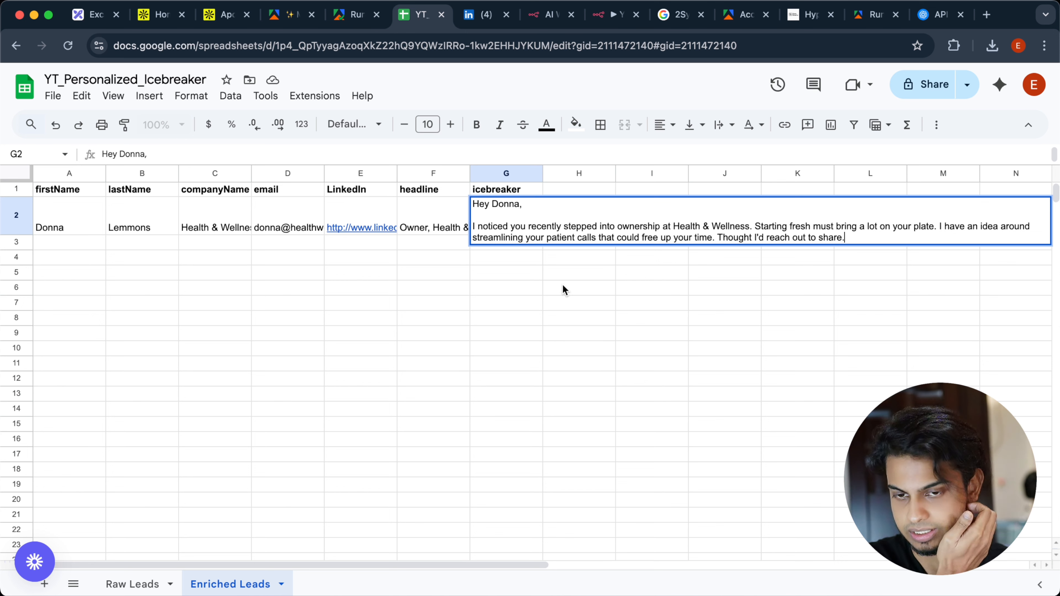
{"action": "left_click", "coordinate": [573, 260]}
{"action": "left_click", "coordinate": [500, 208]}
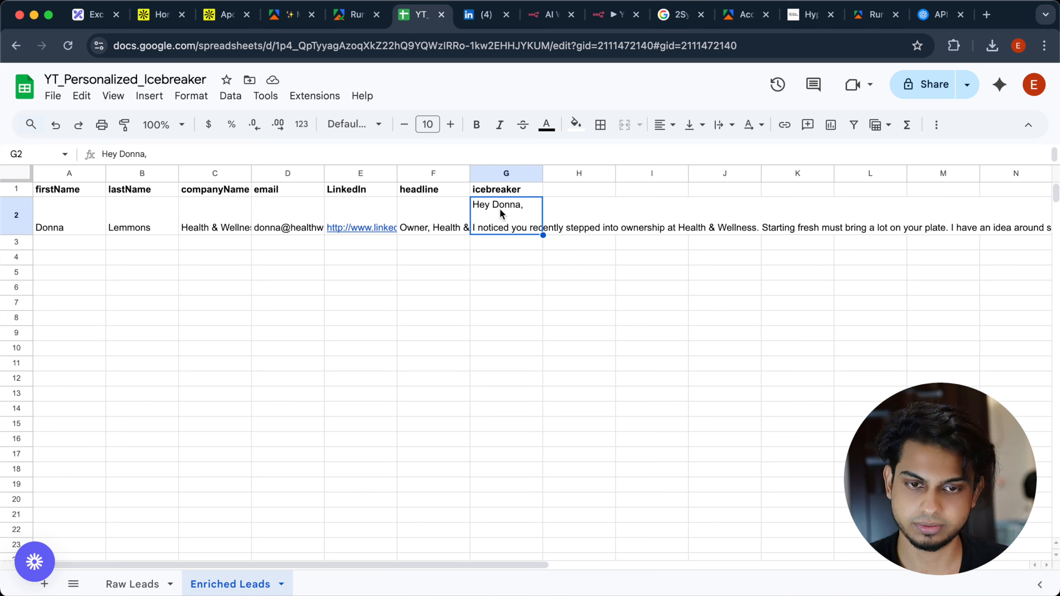
{"action": "double_click", "coordinate": [500, 208]}
{"action": "left_click", "coordinate": [501, 335]}
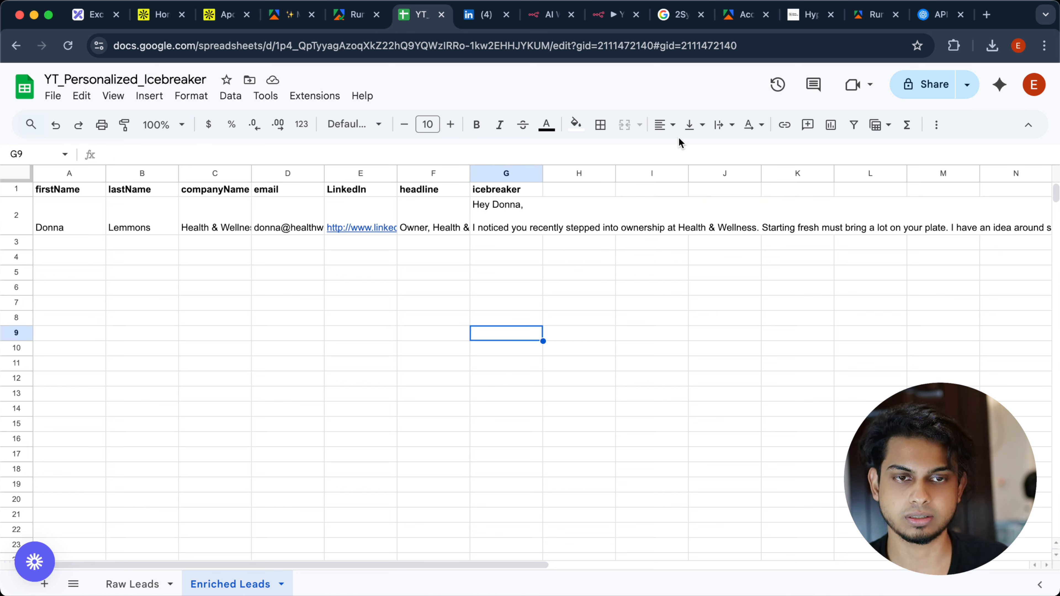
Step: Switch to n8n and insert a Google Sheets Update row in sheet node after Append row in sheet, on the connection returning to the loop
{"action": "left_click", "coordinate": [620, 19]}
{"action": "left_click", "coordinate": [739, 100]}
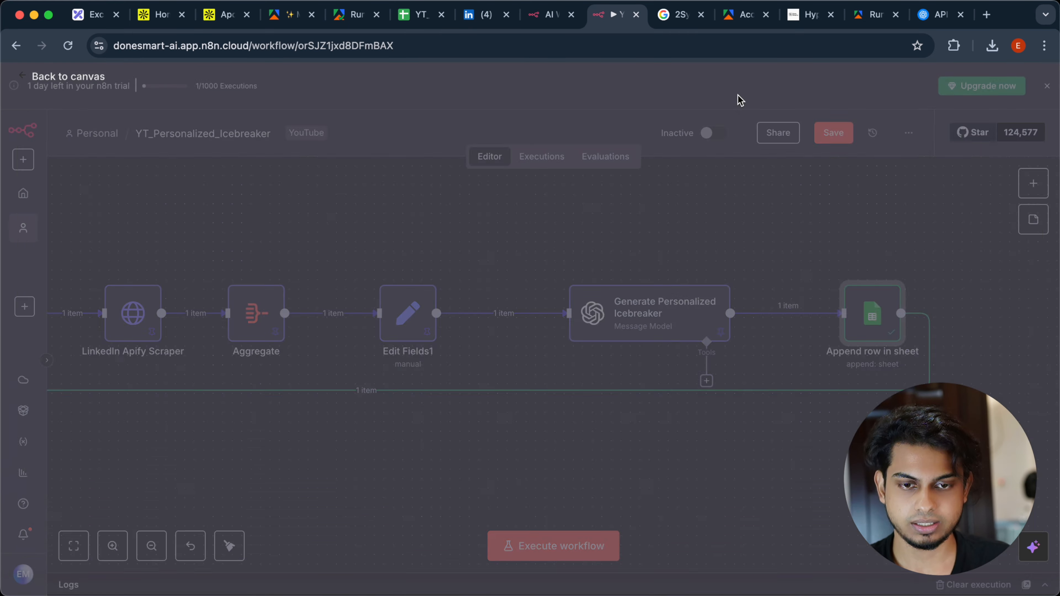
{"action": "scroll", "coordinate": [317, 390], "scroll_direction": "right", "scroll_amount": 2}
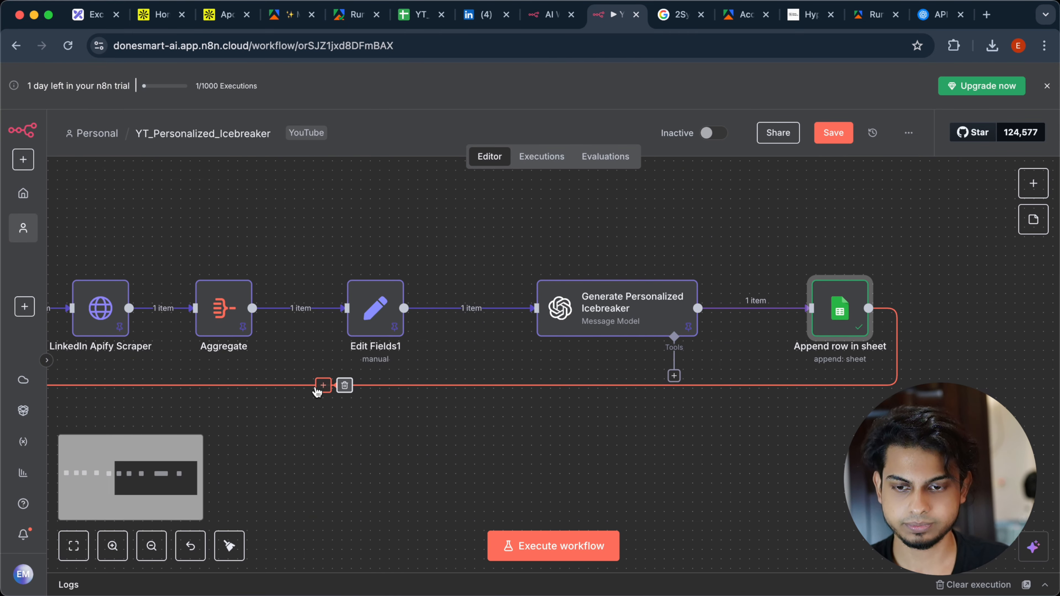
{"action": "left_click", "coordinate": [317, 389]}
{"action": "type", "text": "go"}
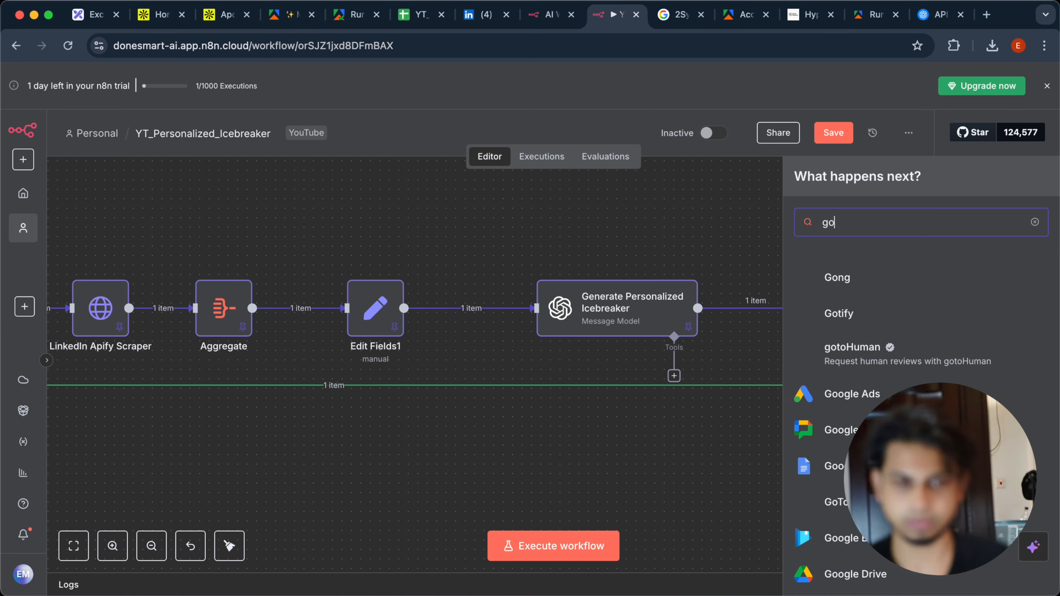
{"action": "type", "text": "ogle"}
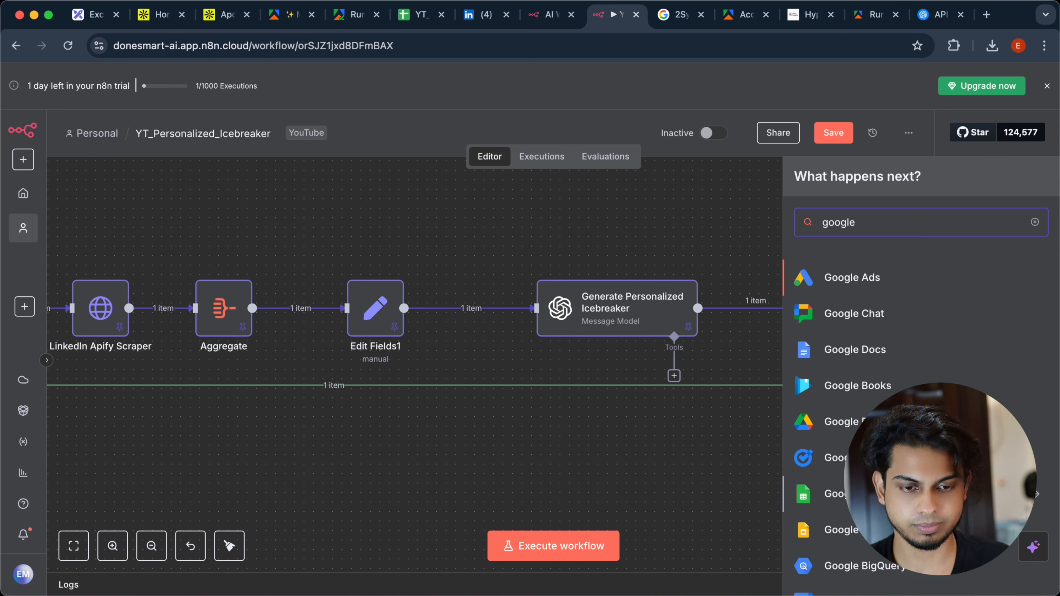
{"action": "left_click", "coordinate": [831, 493]}
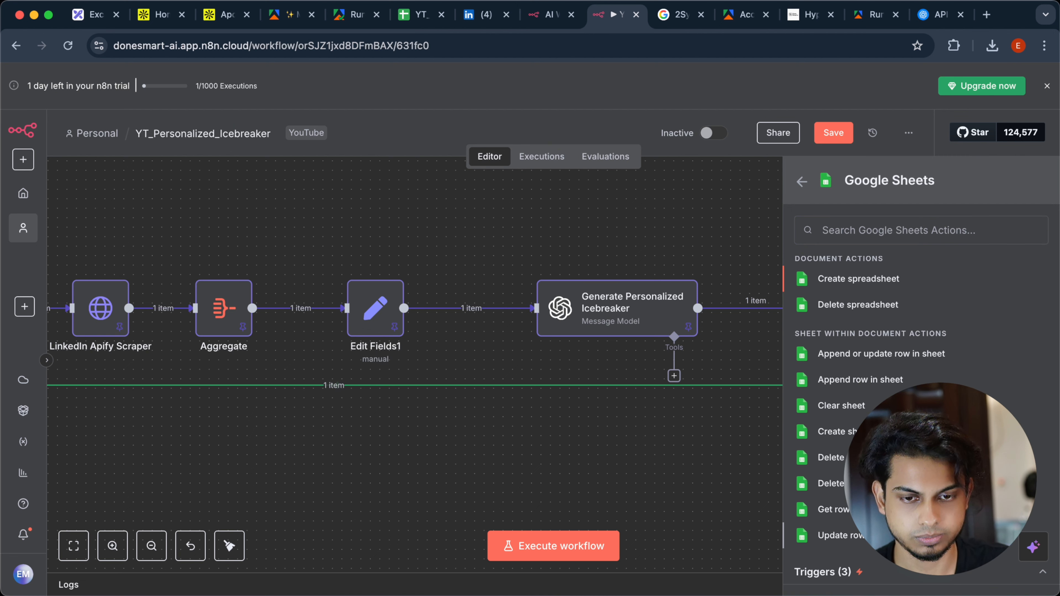
{"action": "left_click", "coordinate": [839, 535]}
Step: Point the Update row in sheet node at the YT_Personalized_Icebreaker document and its Raw Leads sheet
{"action": "left_click", "coordinate": [575, 336]}
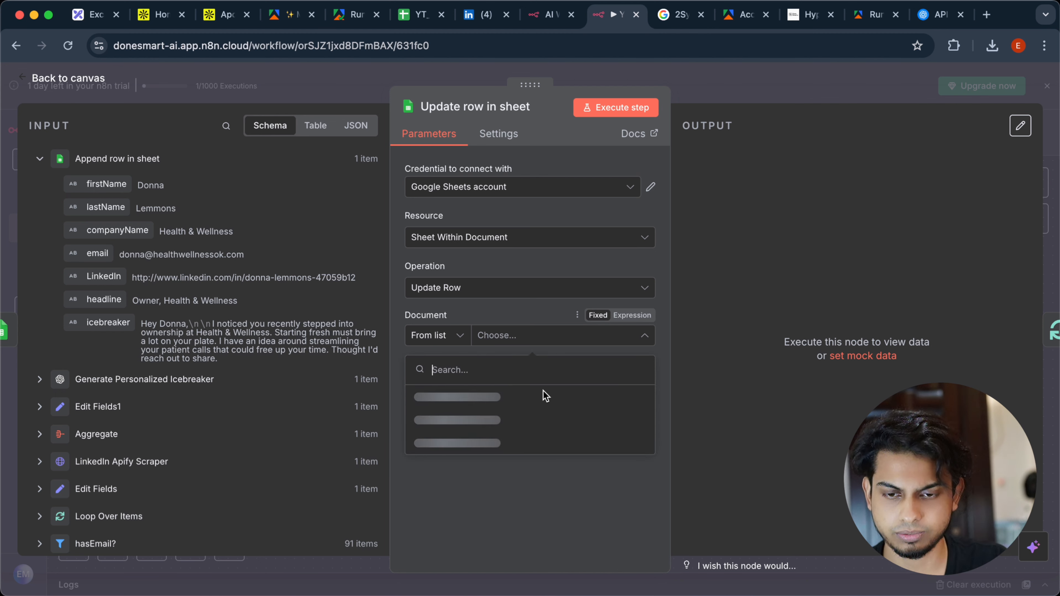
{"action": "left_click", "coordinate": [545, 395]}
{"action": "left_click", "coordinate": [545, 384]}
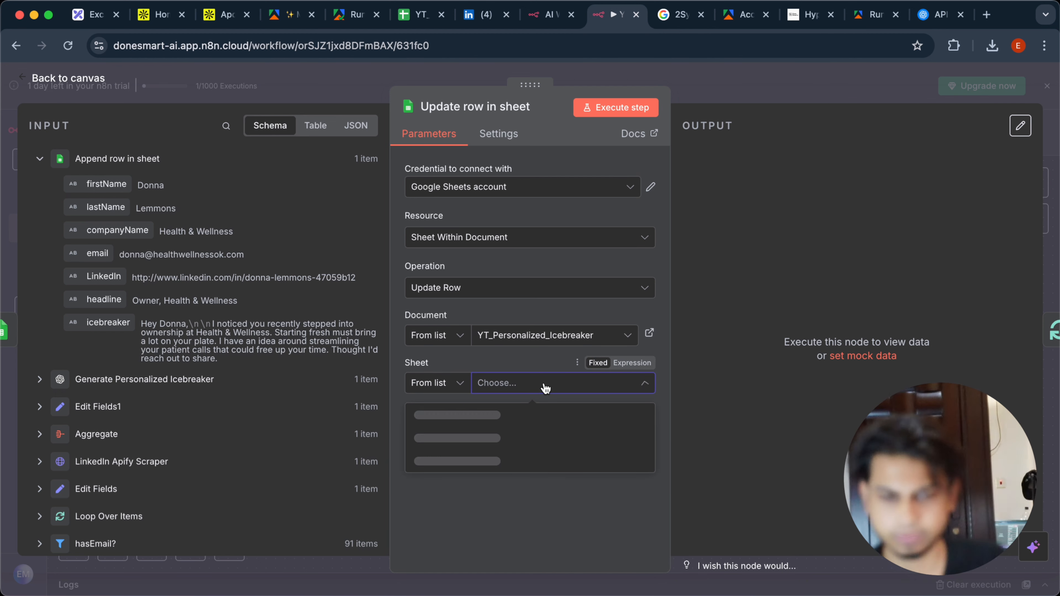
{"action": "left_click", "coordinate": [516, 415]}
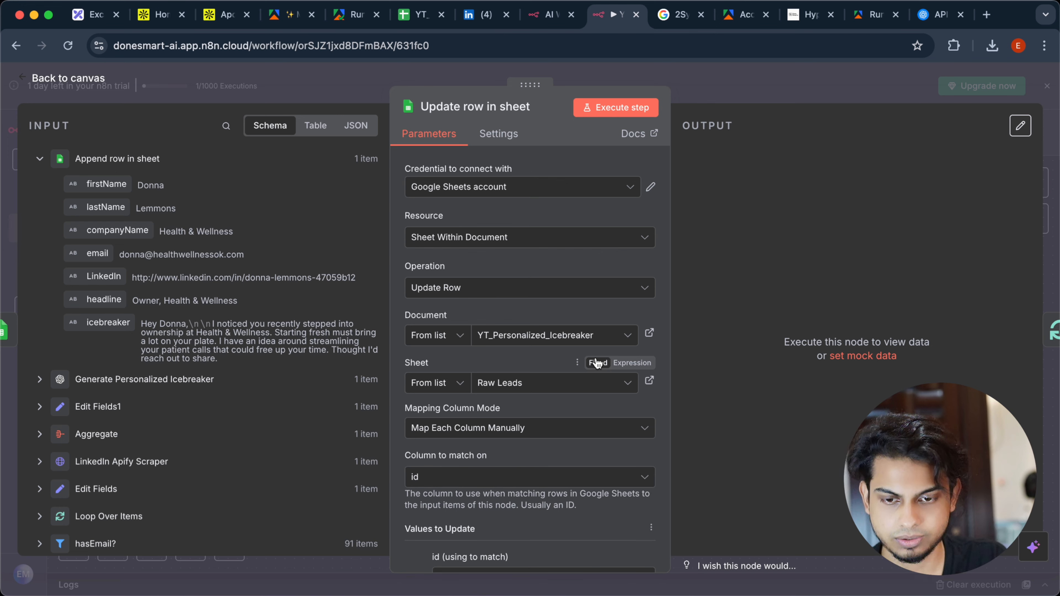
Step: Map the id value used for matching to the id field from the hasEmail? node's output
{"action": "scroll", "coordinate": [597, 363], "scroll_direction": "down", "scroll_amount": 5}
{"action": "scroll", "coordinate": [597, 363], "scroll_direction": "down", "scroll_amount": 4}
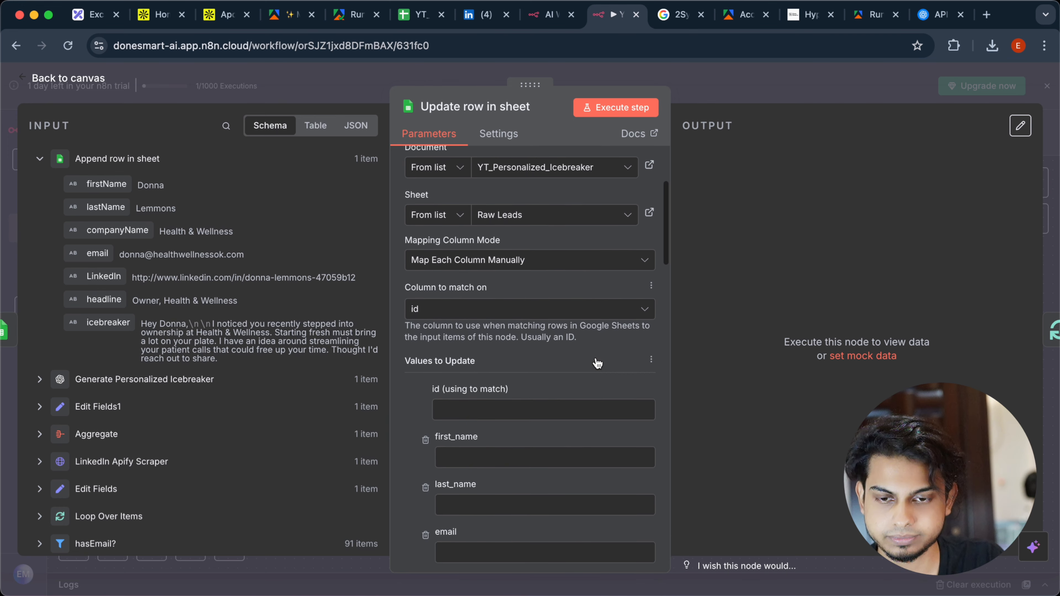
{"action": "scroll", "coordinate": [287, 349], "scroll_direction": "down", "scroll_amount": 5}
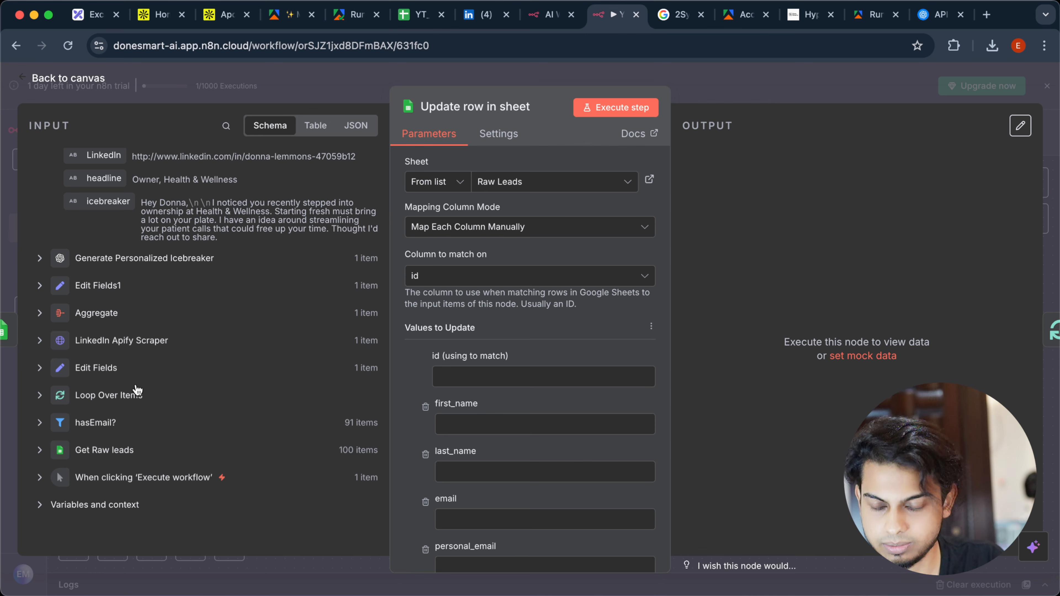
{"action": "scroll", "coordinate": [136, 388], "scroll_direction": "up", "scroll_amount": 2}
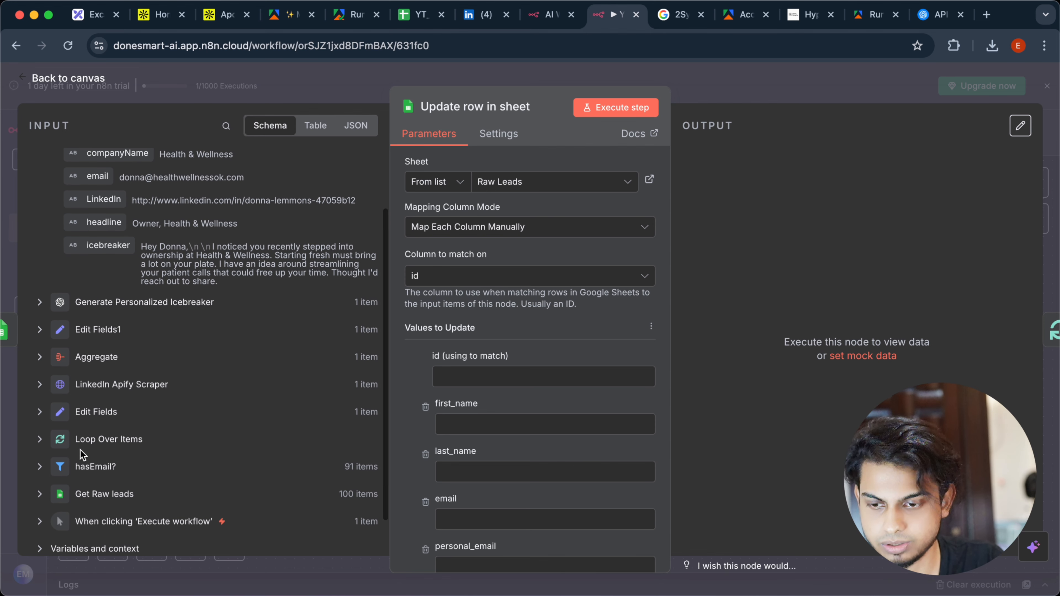
{"action": "scroll", "coordinate": [82, 455], "scroll_direction": "down", "scroll_amount": 1}
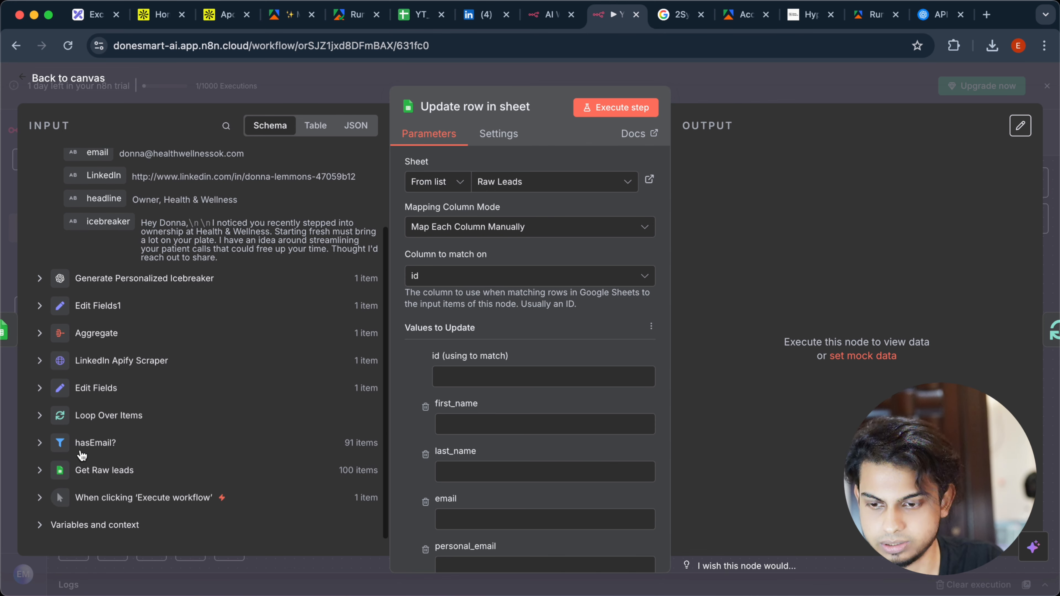
{"action": "left_click", "coordinate": [39, 442]}
{"action": "scroll", "coordinate": [192, 422], "scroll_direction": "down", "scroll_amount": 10}
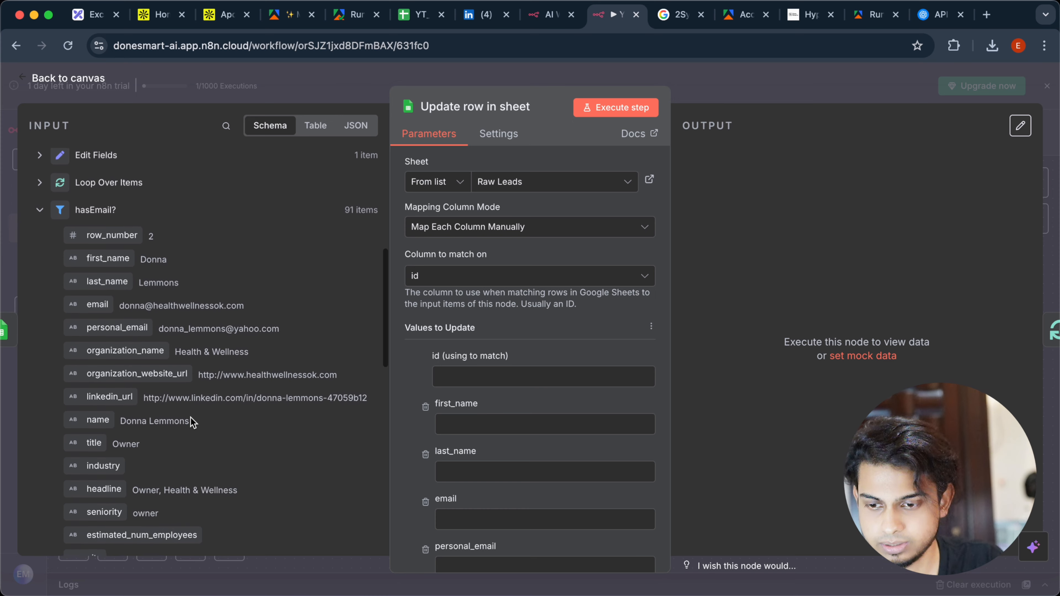
{"action": "scroll", "coordinate": [192, 422], "scroll_direction": "down", "scroll_amount": 12}
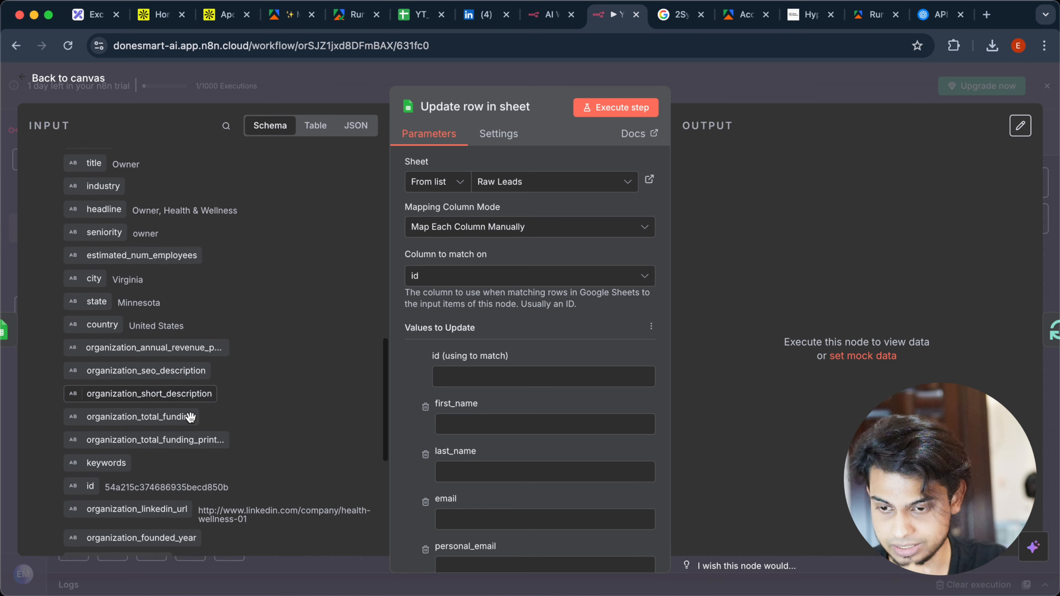
{"action": "scroll", "coordinate": [190, 416], "scroll_direction": "down", "scroll_amount": 2}
{"action": "left_click_drag", "start_coordinate": [81, 426], "coordinate": [513, 381]}
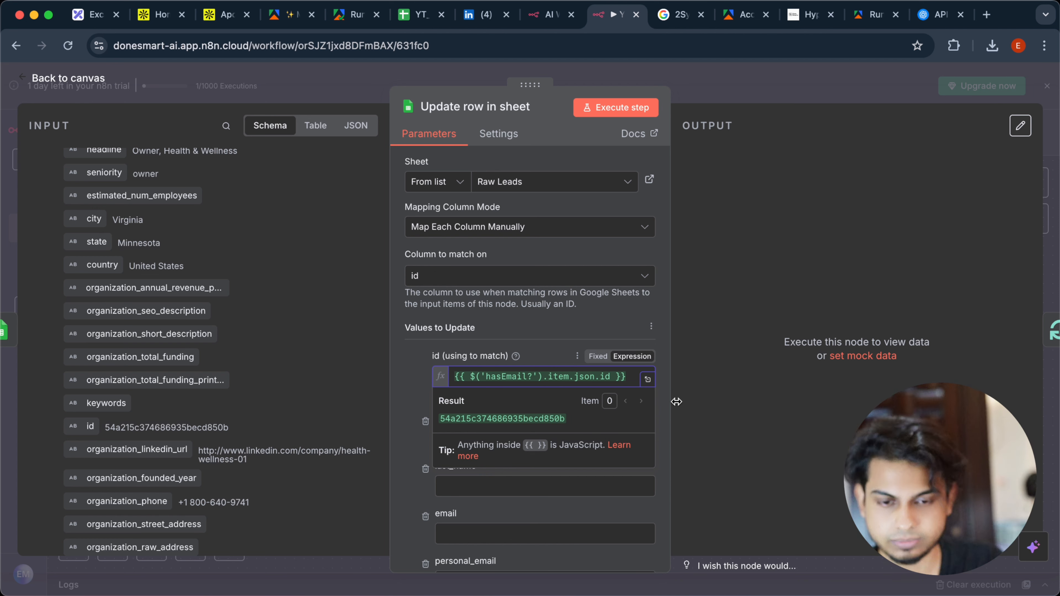
Step: Set the status column's update value to enriched
{"action": "scroll", "coordinate": [616, 335], "scroll_direction": "down", "scroll_amount": 10}
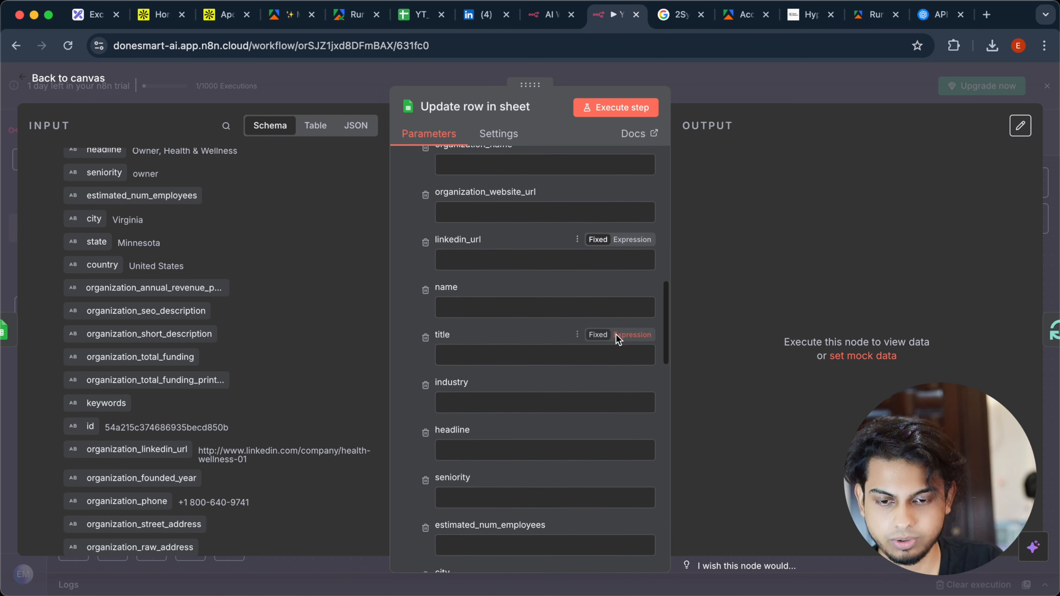
{"action": "scroll", "coordinate": [616, 335], "scroll_direction": "down", "scroll_amount": 15}
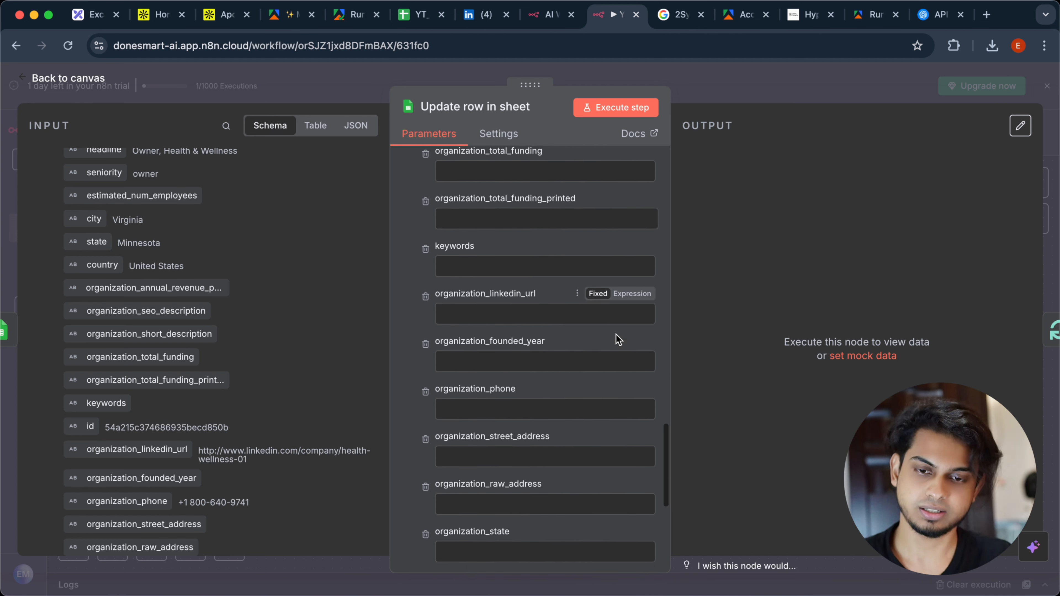
{"action": "scroll", "coordinate": [616, 337], "scroll_direction": "down", "scroll_amount": 8}
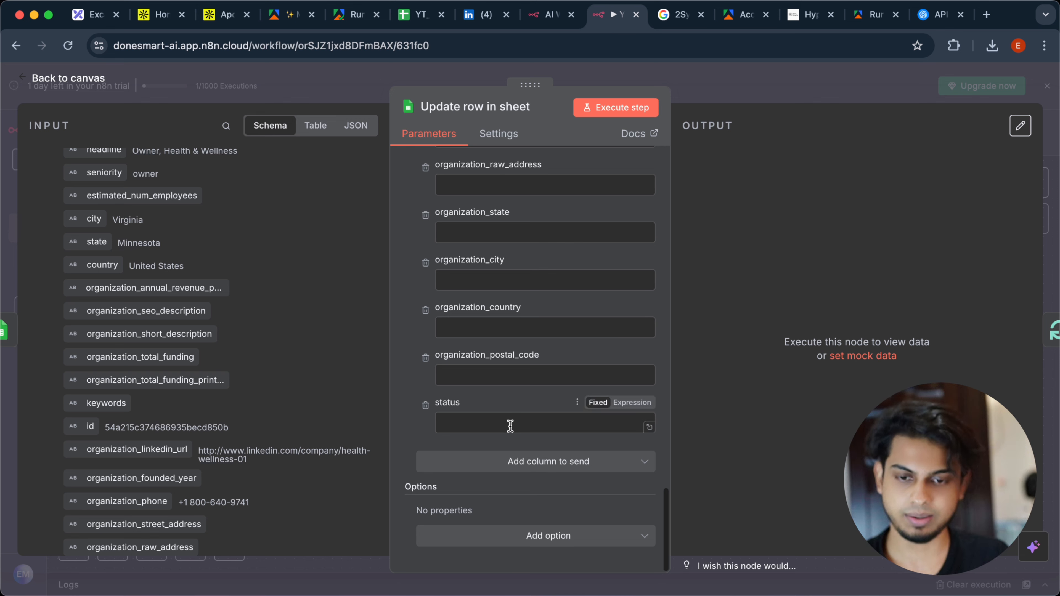
{"action": "left_click", "coordinate": [506, 428]}
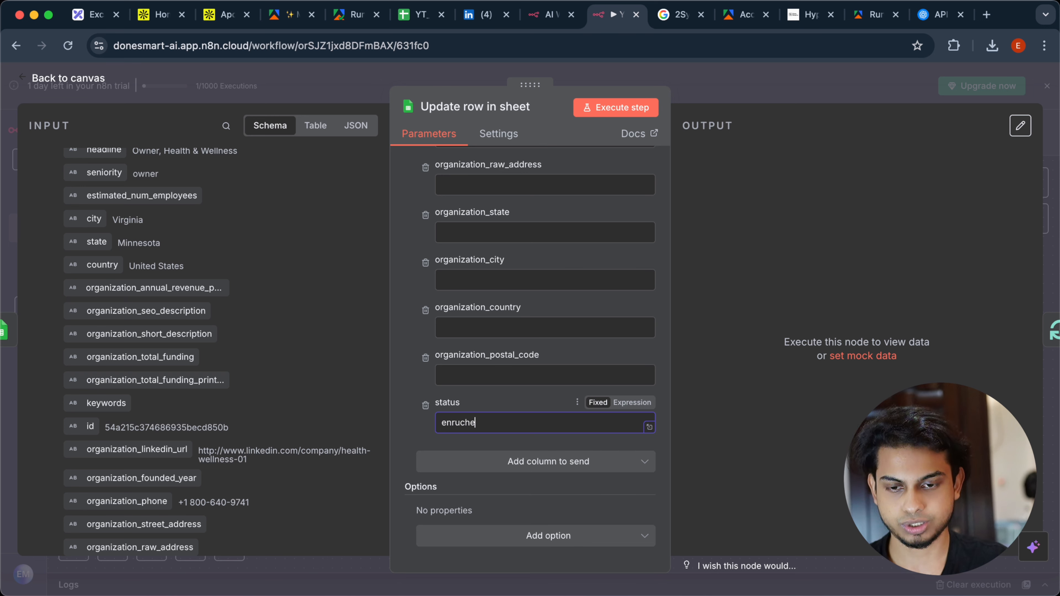
{"action": "type", "text": "enriche"}
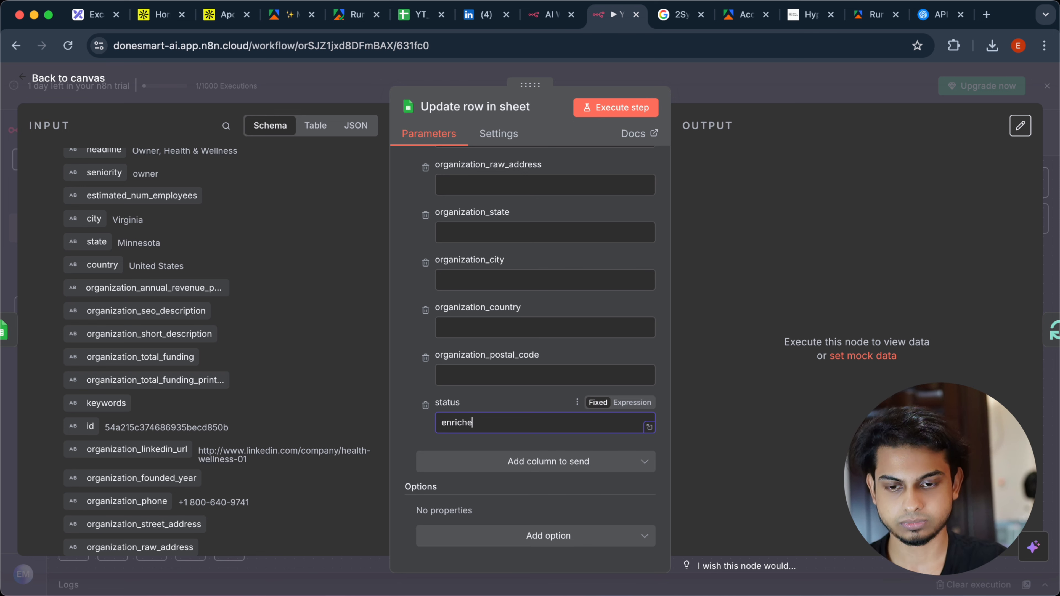
{"action": "type", "text": "d"}
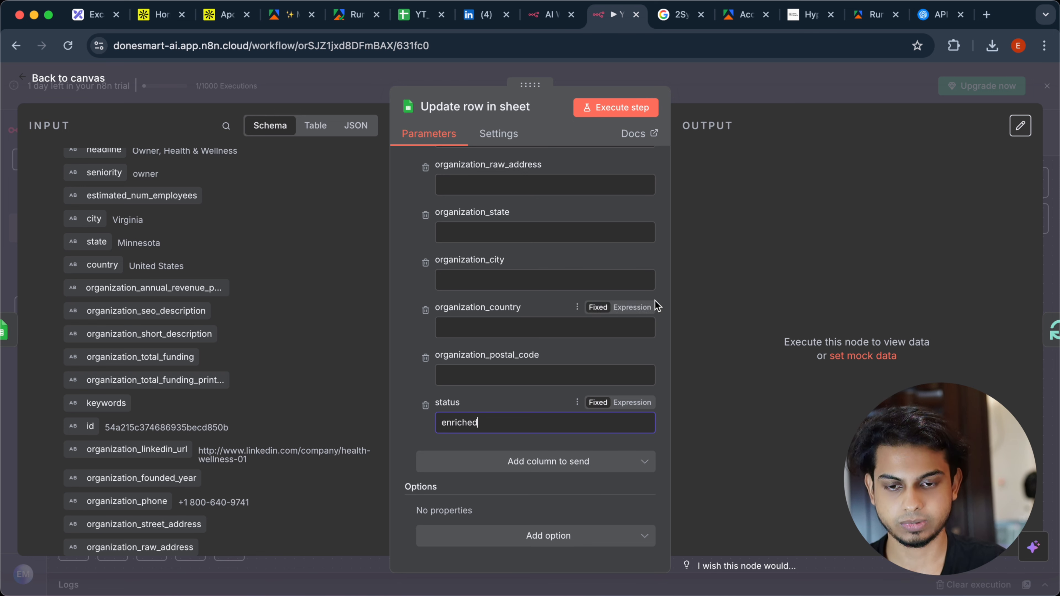
Step: Rename the node as Update row in Raw Sheet and return to the canvas
{"action": "left_click", "coordinate": [489, 101]}
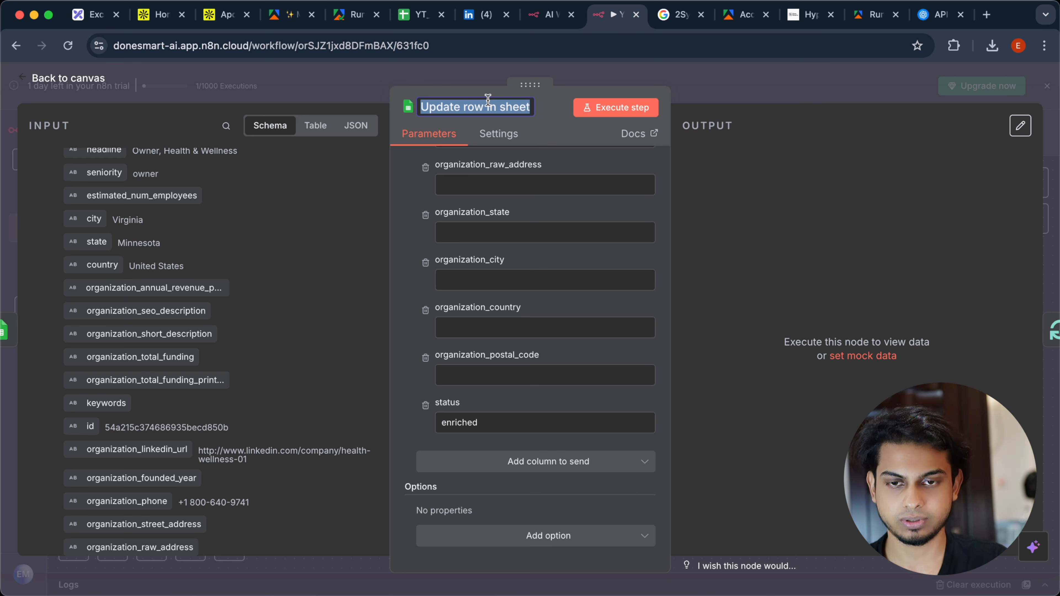
{"action": "left_click", "coordinate": [496, 107]}
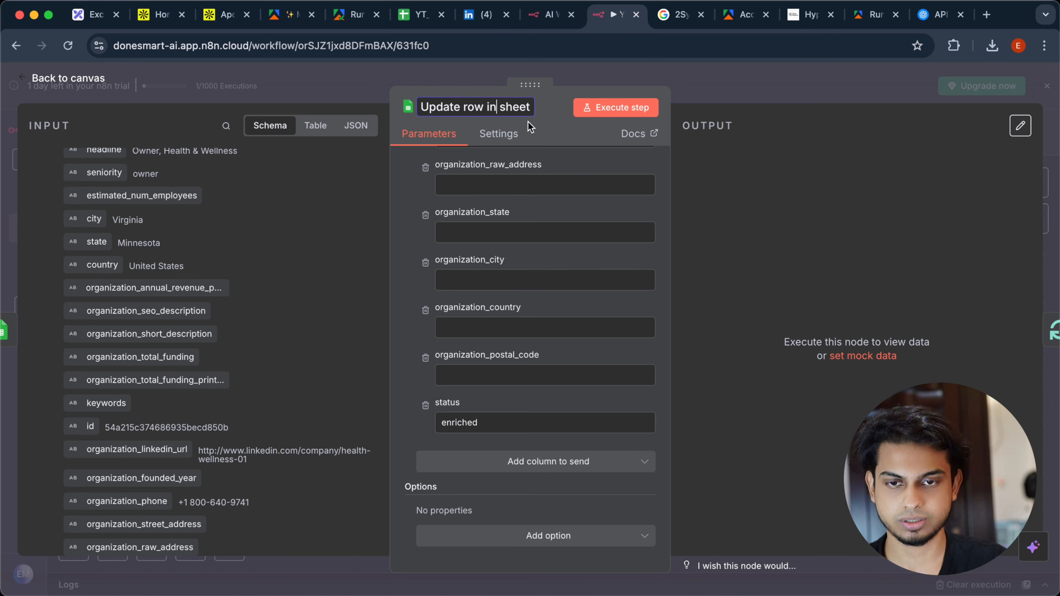
{"action": "type", "text": "Raw"}
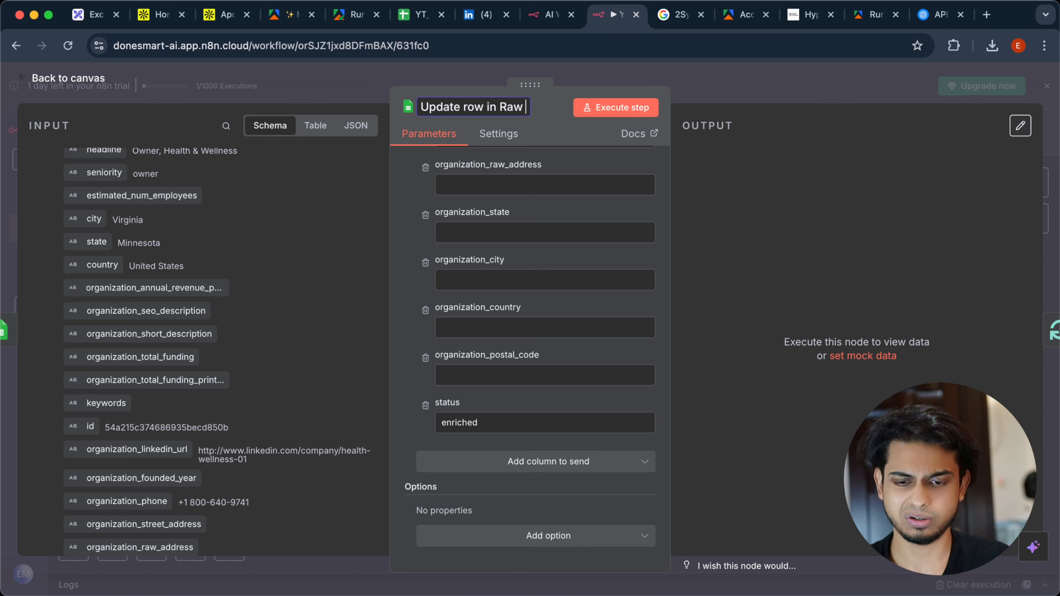
{"action": "type", "text": " Sheet"}
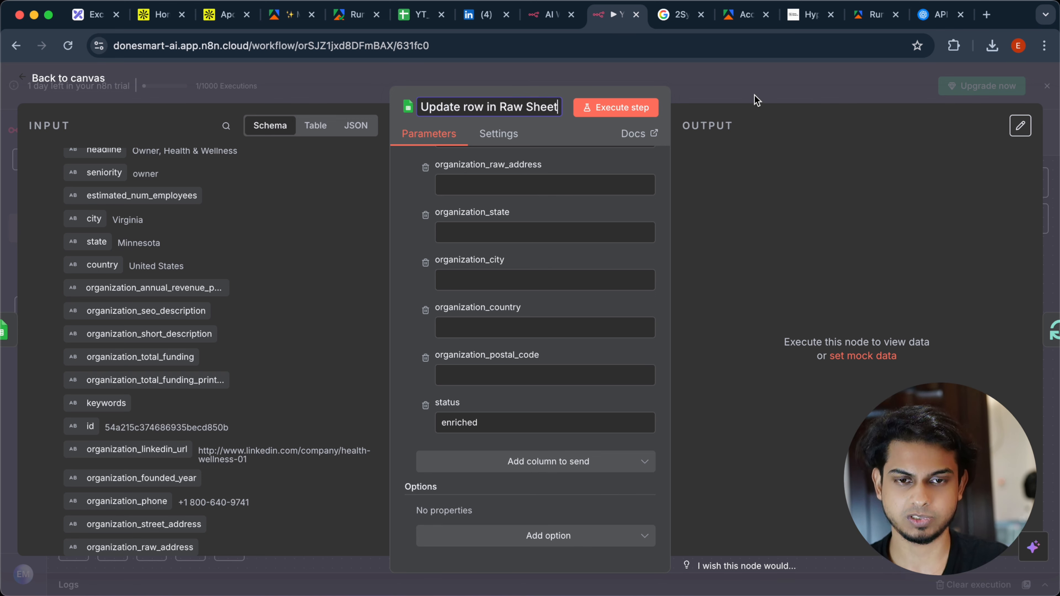
{"action": "left_click", "coordinate": [742, 83]}
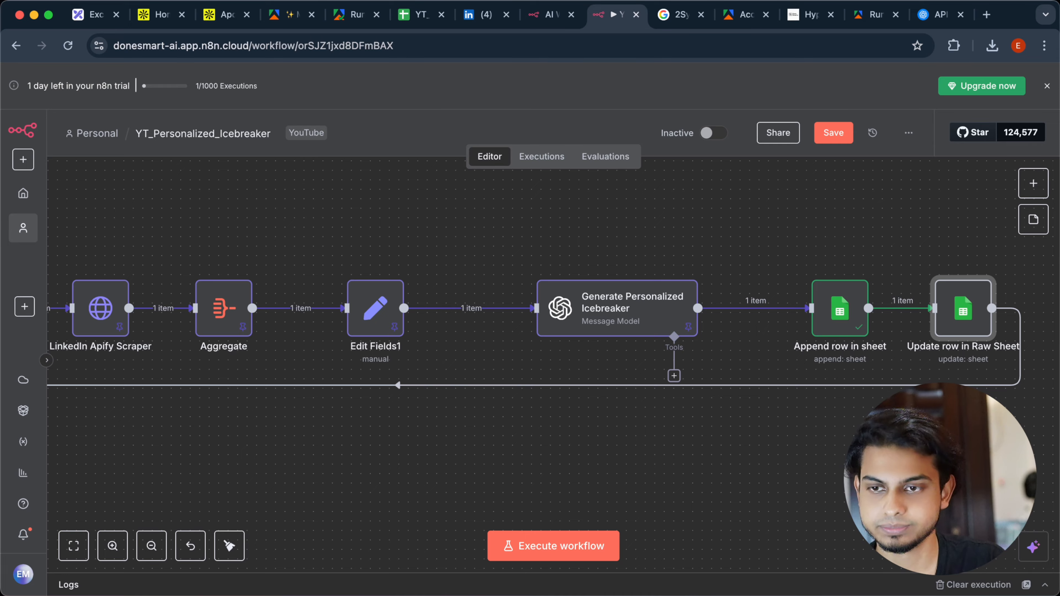
Step: Switch to Google Sheets and inspect the first lead's status cell, AH2, in the Raw Leads sheet
{"action": "left_click", "coordinate": [419, 16]}
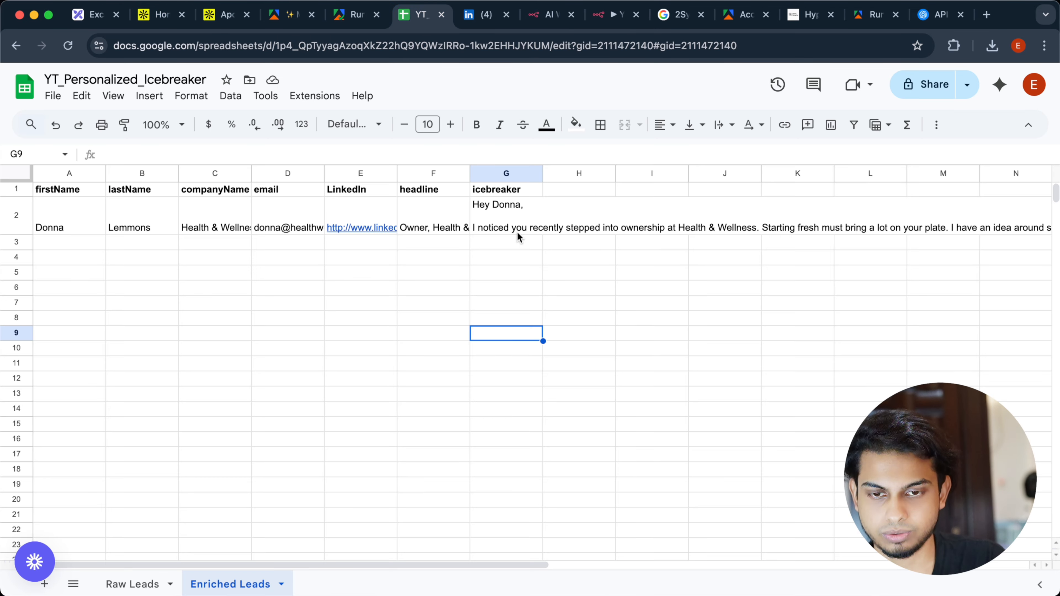
{"action": "left_click", "coordinate": [133, 584]}
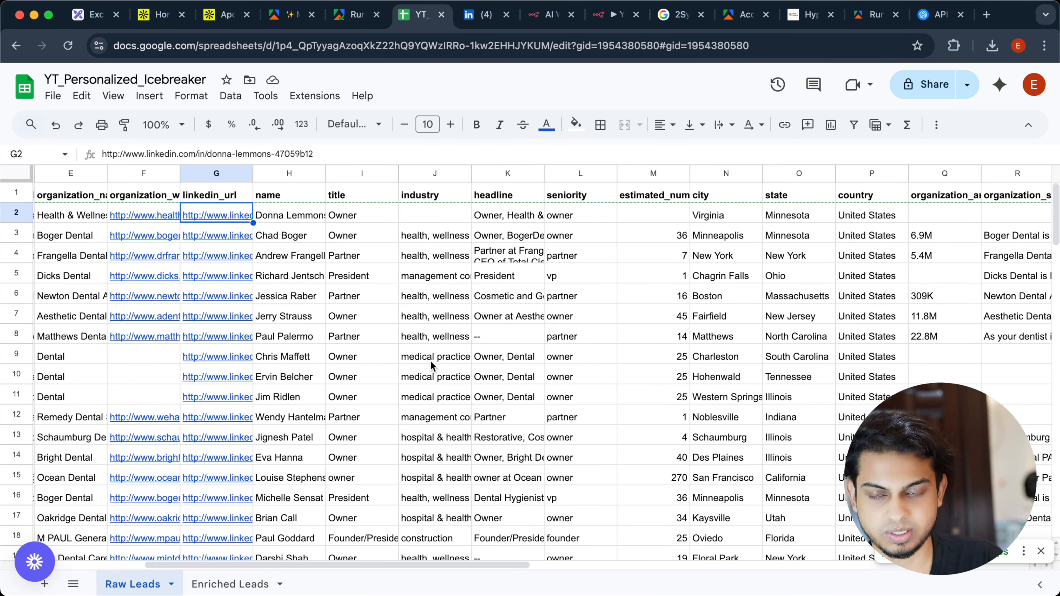
{"action": "scroll", "coordinate": [617, 266], "scroll_direction": "right", "scroll_amount": 15}
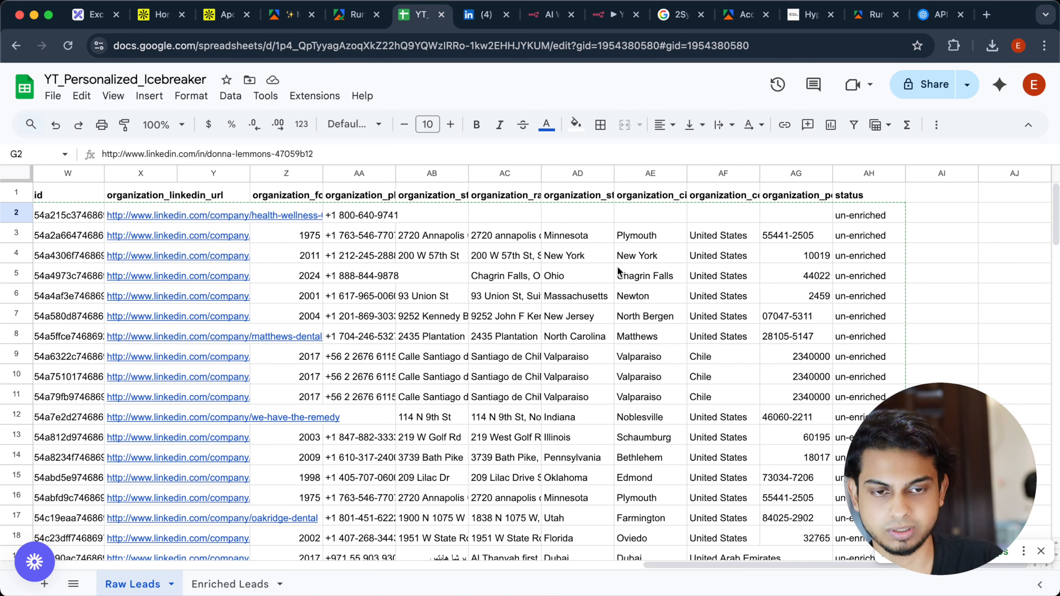
{"action": "left_click", "coordinate": [852, 220]}
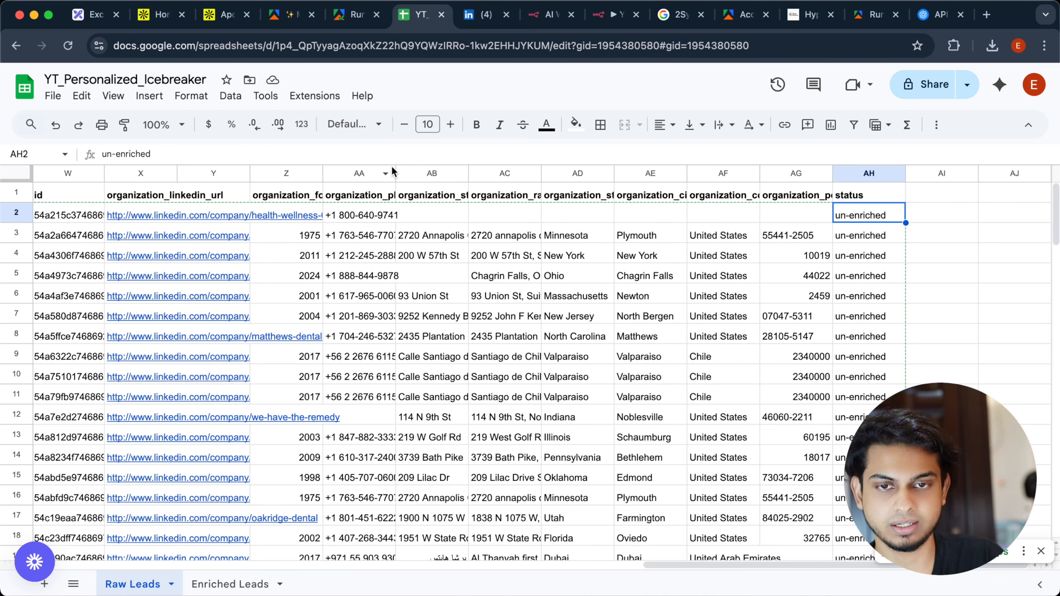
Step: Switch to n8n, pin the Append row in sheet node's output data, and execute the Update row in Raw Sheet node
{"action": "left_click", "coordinate": [613, 14]}
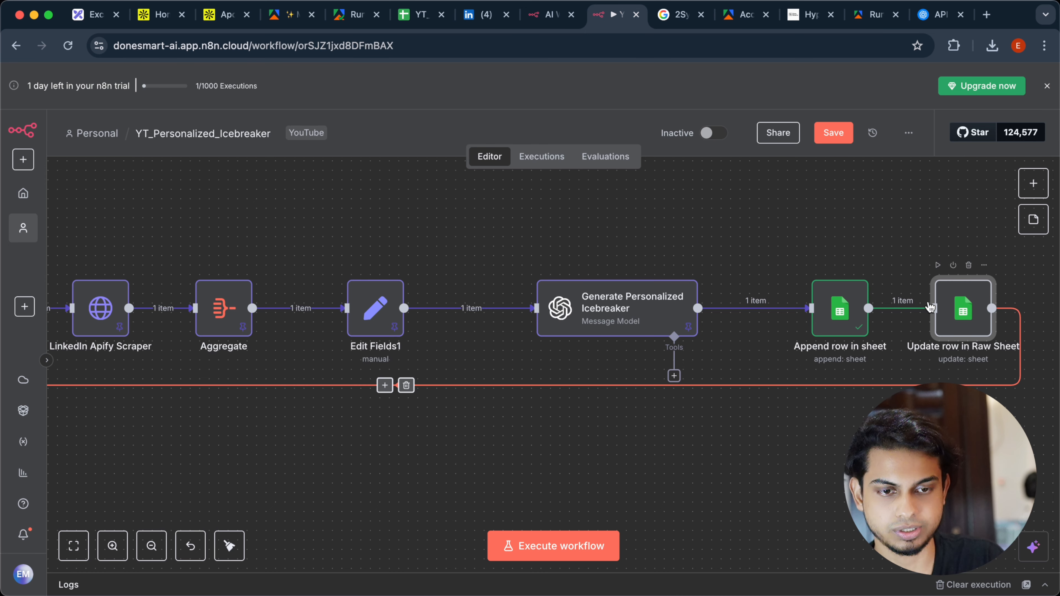
{"action": "left_click", "coordinate": [837, 311]}
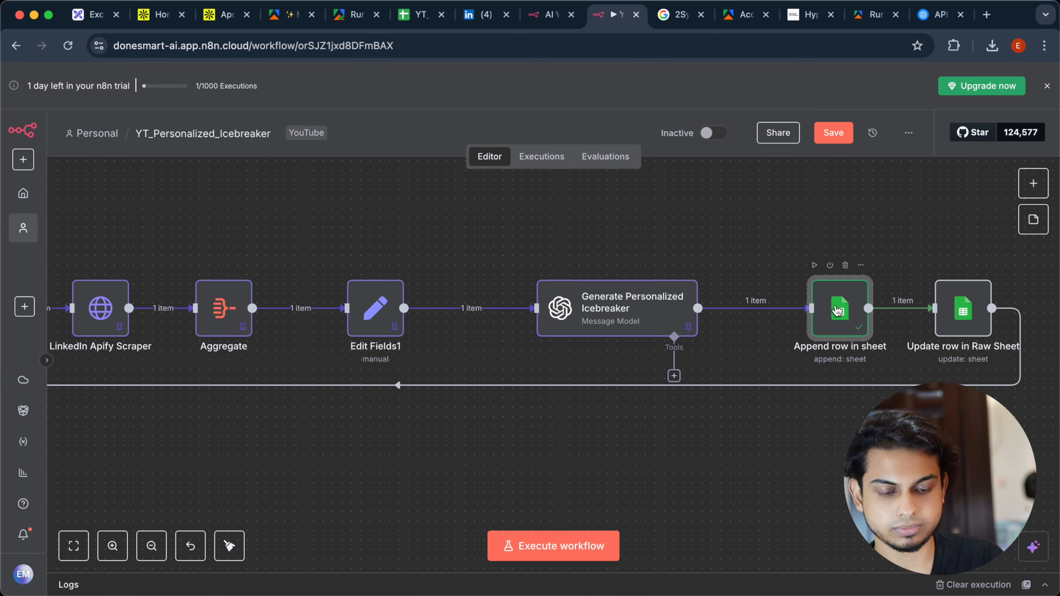
{"action": "left_click", "coordinate": [961, 311]}
{"action": "left_click", "coordinate": [938, 265]}
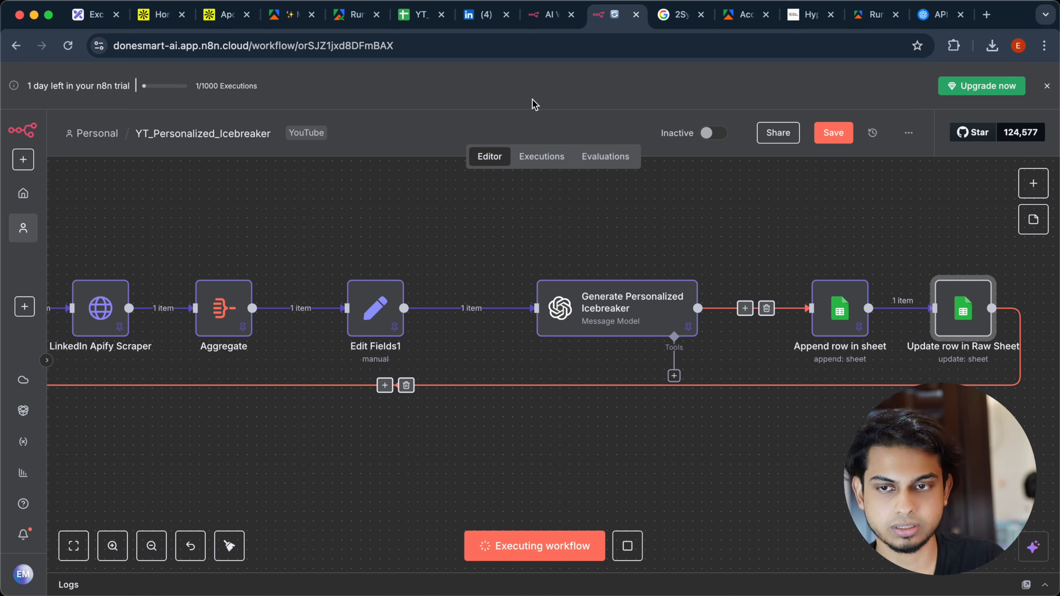
Step: Switch to Google Sheets and check the first lead's status and its other columns in Raw Leads
{"action": "left_click", "coordinate": [420, 14]}
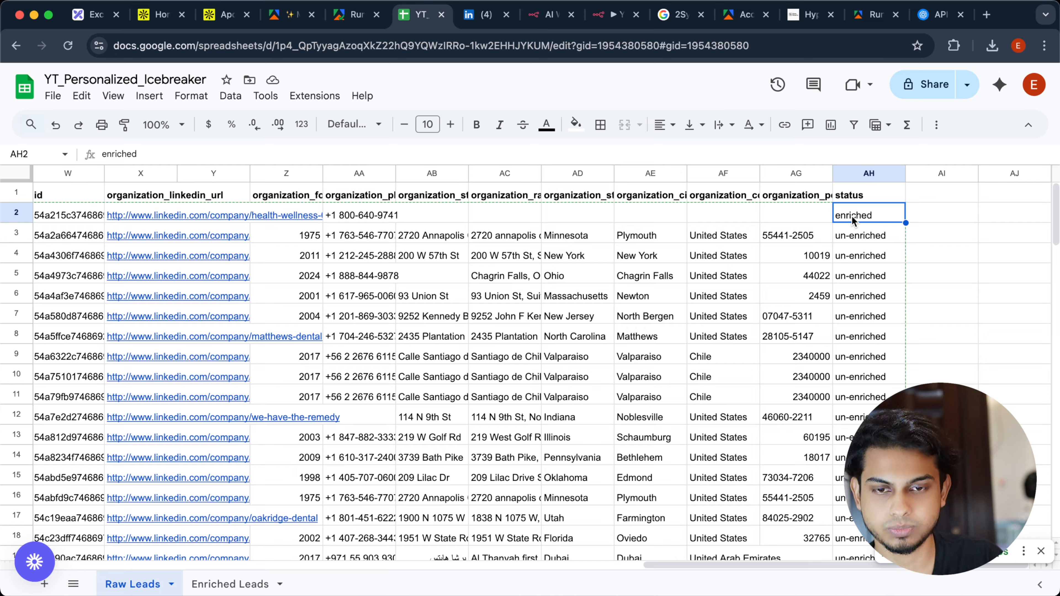
{"action": "scroll", "coordinate": [851, 217], "scroll_direction": "left", "scroll_amount": 10}
{"action": "scroll", "coordinate": [852, 215], "scroll_direction": "right", "scroll_amount": 10}
{"action": "scroll", "coordinate": [851, 216], "scroll_direction": "left", "scroll_amount": 20}
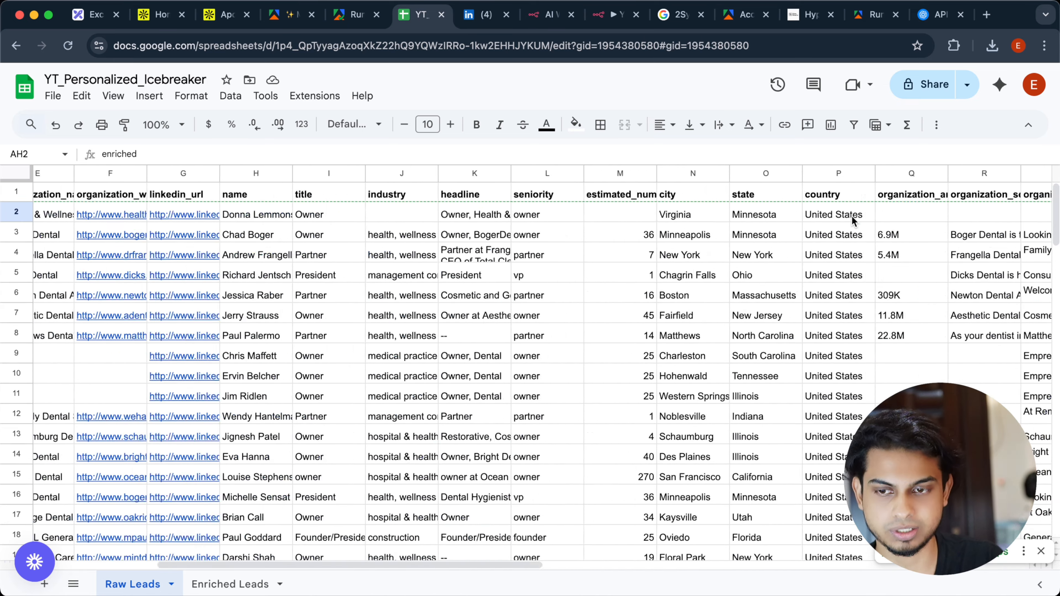
Step: Switch to n8n and review the status filter in the Get Raw leads node
{"action": "left_click", "coordinate": [614, 15]}
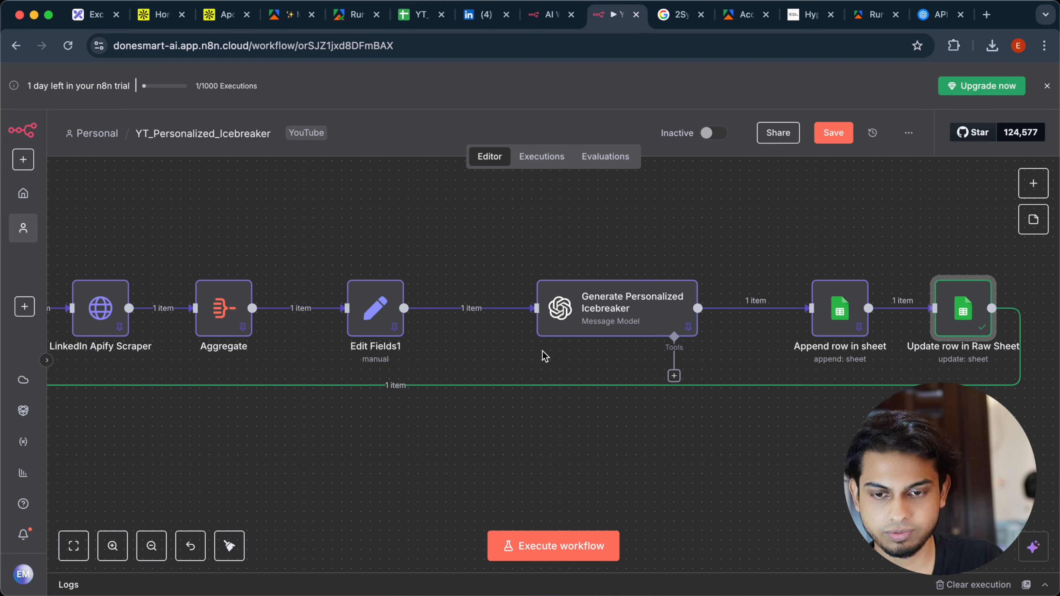
{"action": "scroll", "coordinate": [543, 351], "scroll_direction": "left", "scroll_amount": 10}
{"action": "scroll", "coordinate": [542, 355], "scroll_direction": "left", "scroll_amount": 15}
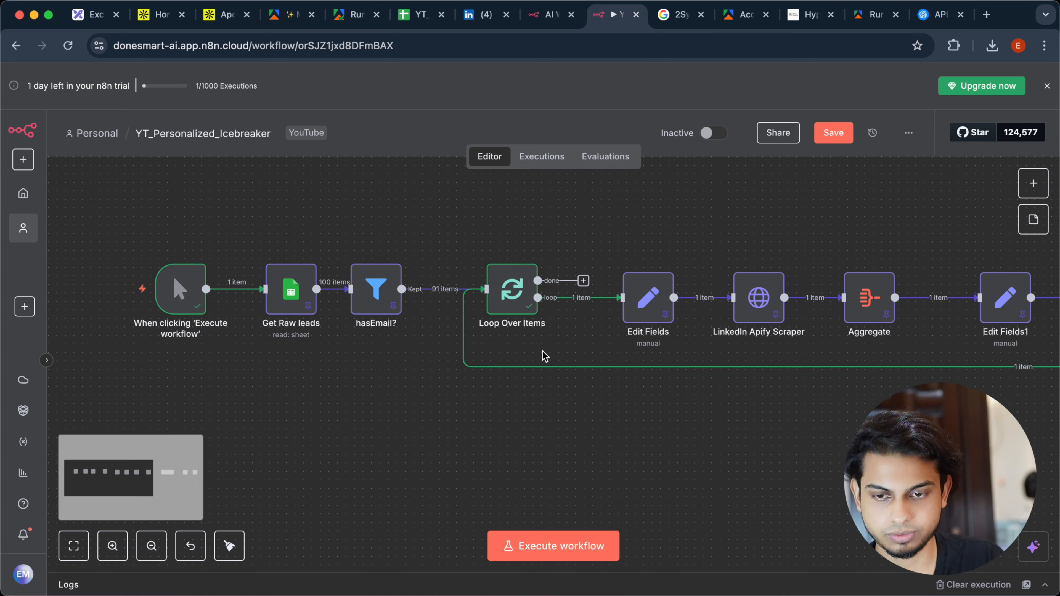
{"action": "double_click", "coordinate": [542, 311]}
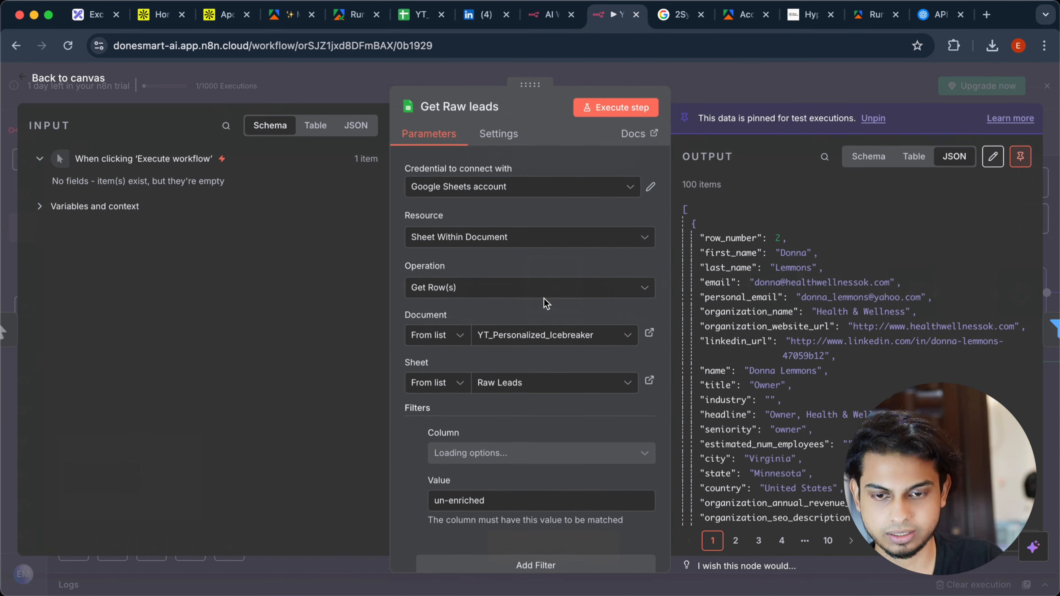
{"action": "scroll", "coordinate": [535, 363], "scroll_direction": "down", "scroll_amount": 3}
{"action": "scroll", "coordinate": [535, 363], "scroll_direction": "down", "scroll_amount": 4}
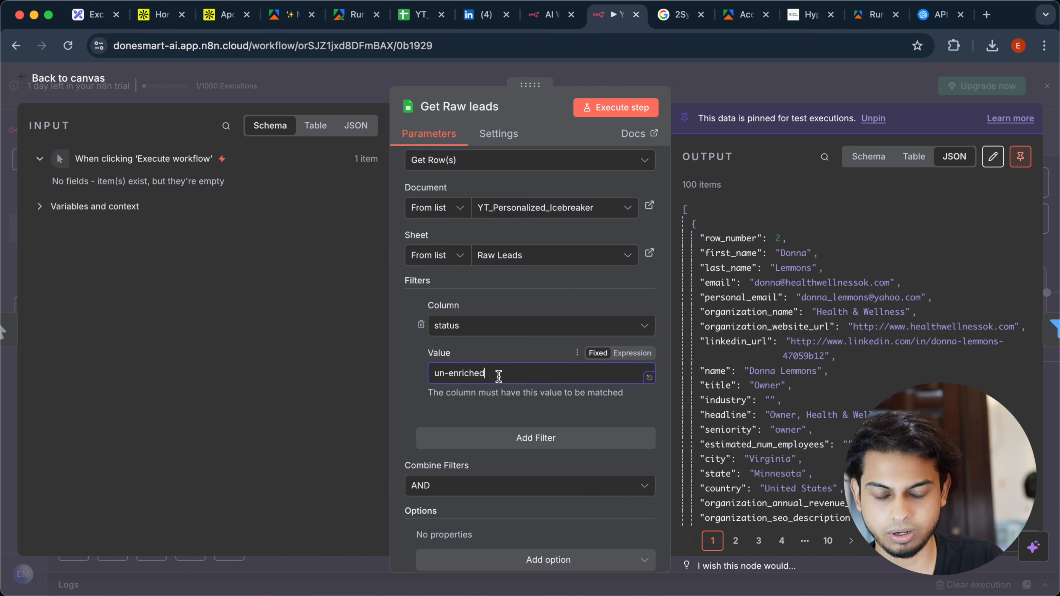
{"action": "left_click", "coordinate": [726, 75]}
{"action": "scroll", "coordinate": [698, 291], "scroll_direction": "right", "scroll_amount": 15}
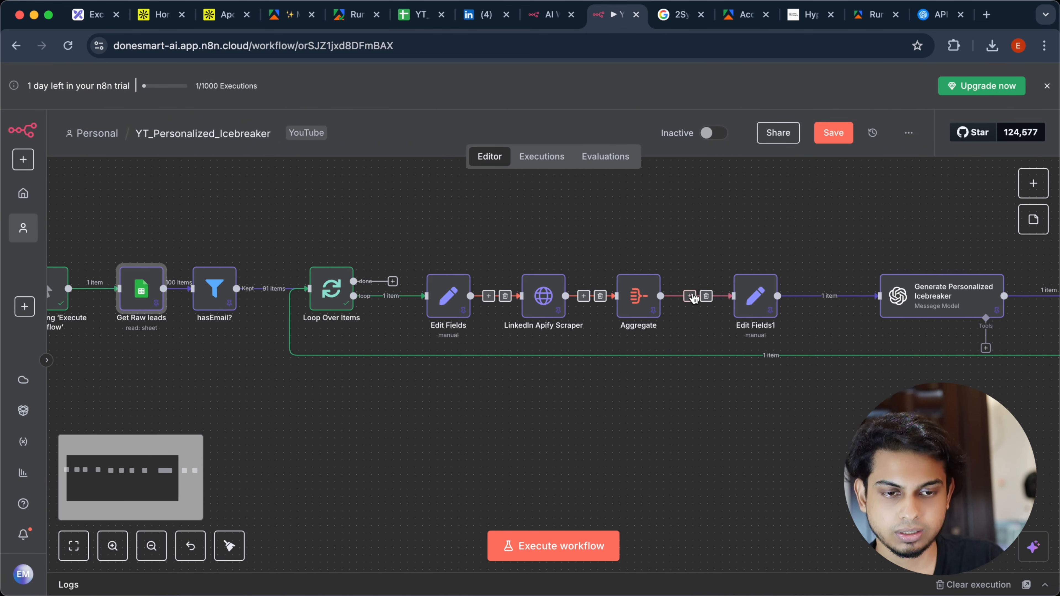
Step: Save the YT_Personalized_Icebreaker workflow
{"action": "left_click", "coordinate": [834, 132]}
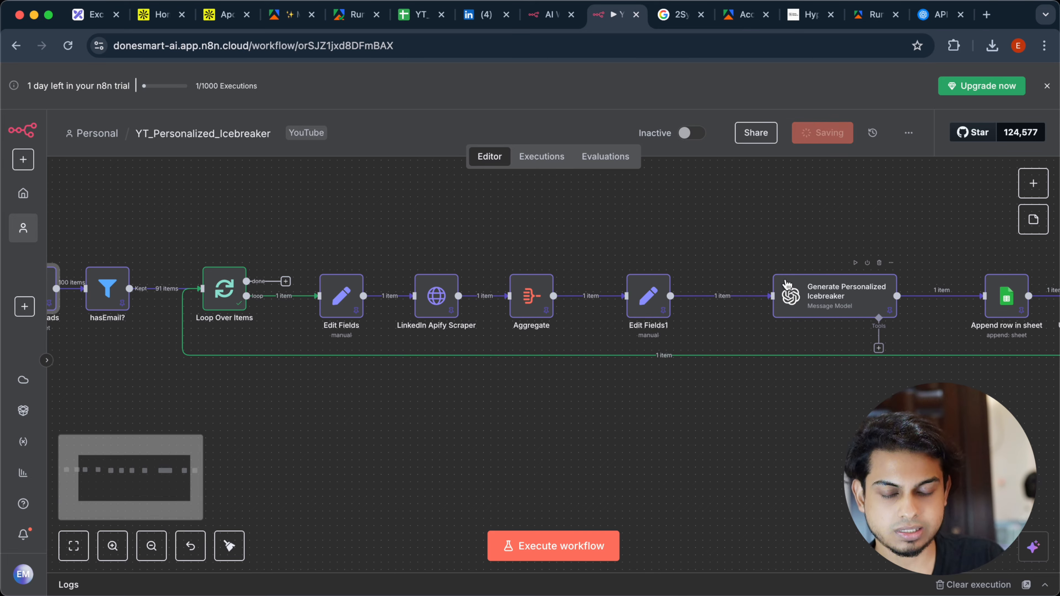
{"action": "scroll", "coordinate": [785, 288], "scroll_direction": "right", "scroll_amount": 3}
{"action": "scroll", "coordinate": [786, 286], "scroll_direction": "left", "scroll_amount": 5}
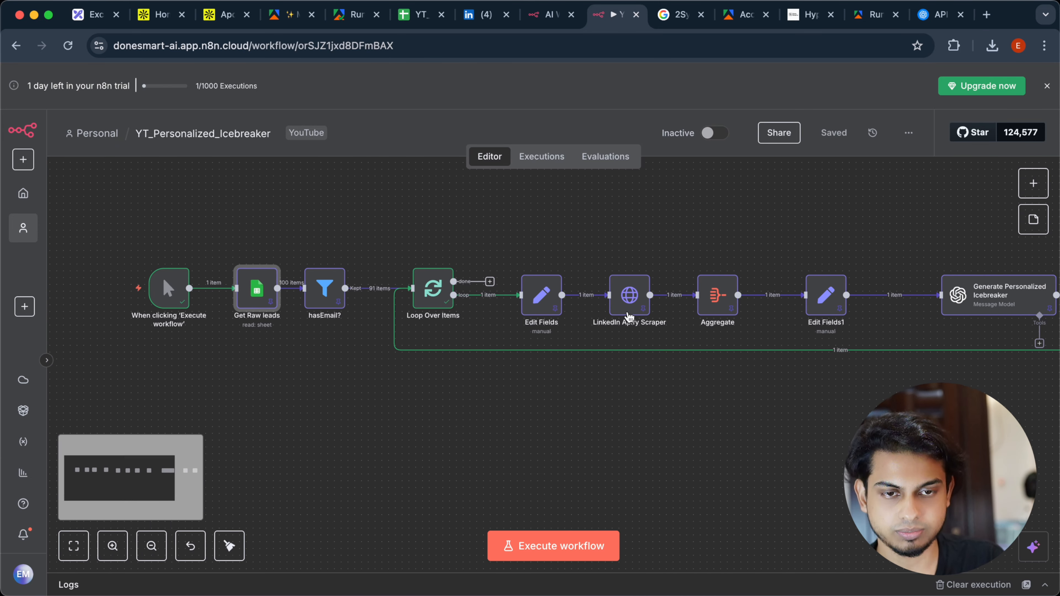
Step: Unpin the output data of all pinned nodes from Get Raw leads through Append row in sheet, and save the workflow
{"action": "scroll", "coordinate": [623, 316], "scroll_direction": "down", "scroll_amount": 2}
{"action": "scroll", "coordinate": [624, 316], "scroll_direction": "left", "scroll_amount": 3}
{"action": "left_click_drag", "start_coordinate": [218, 216], "coordinate": [367, 308]}
{"action": "scroll", "coordinate": [367, 312], "scroll_direction": "right", "scroll_amount": 3}
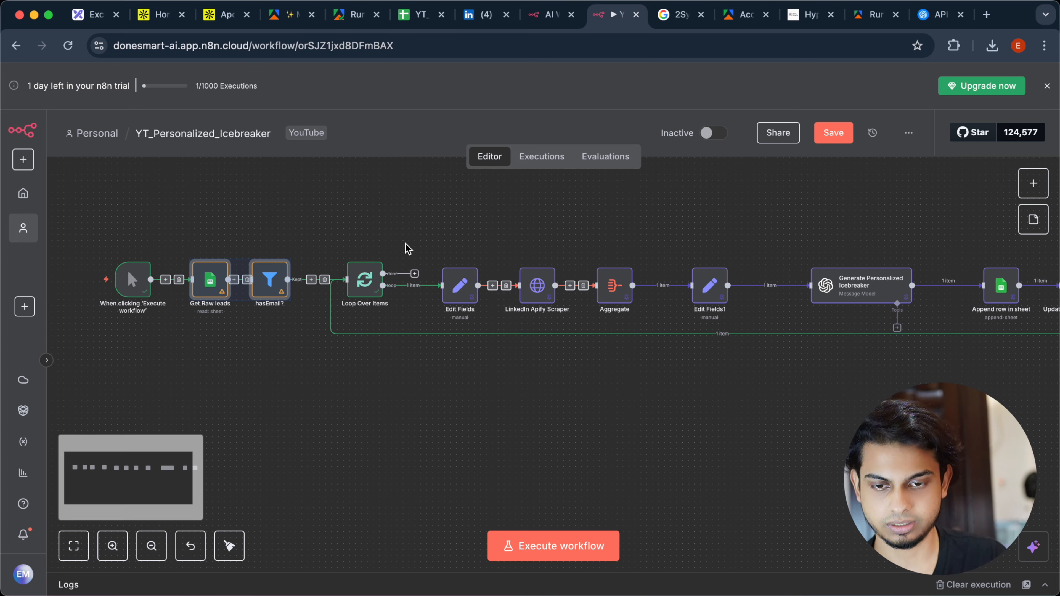
{"action": "left_click_drag", "start_coordinate": [411, 222], "coordinate": [938, 310]}
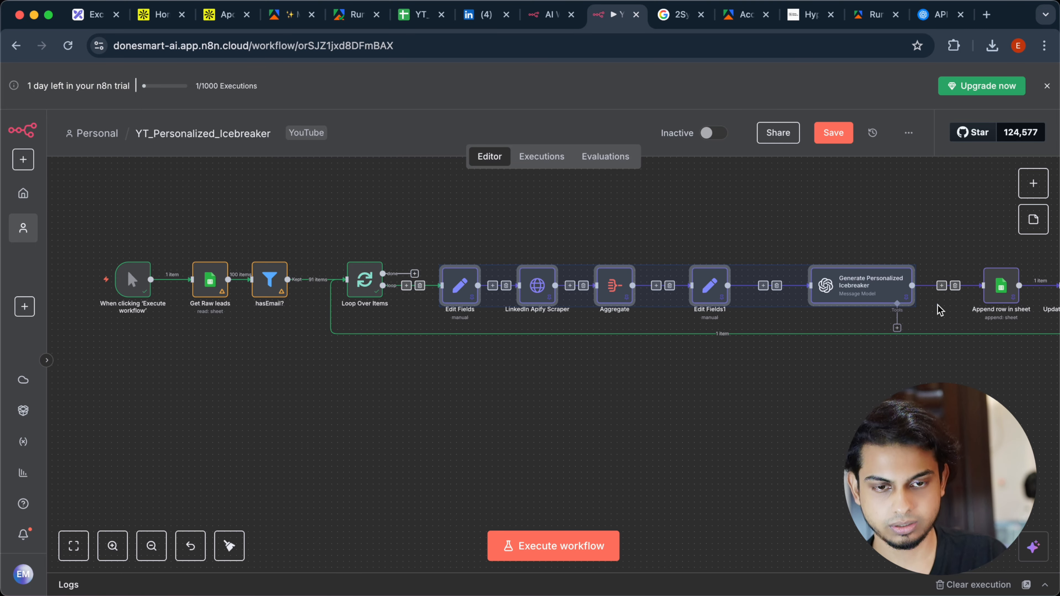
{"action": "scroll", "coordinate": [940, 310], "scroll_direction": "right", "scroll_amount": 5}
{"action": "left_click_drag", "start_coordinate": [797, 247], "coordinate": [856, 350]}
{"action": "scroll", "coordinate": [744, 392], "scroll_direction": "left", "scroll_amount": 5}
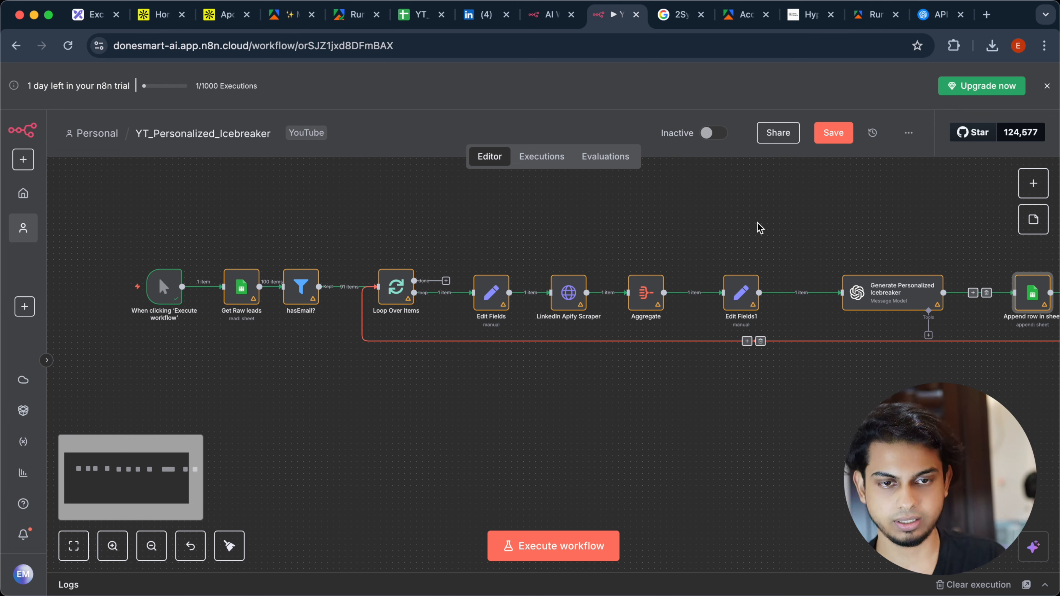
{"action": "key", "text": "super+s"}
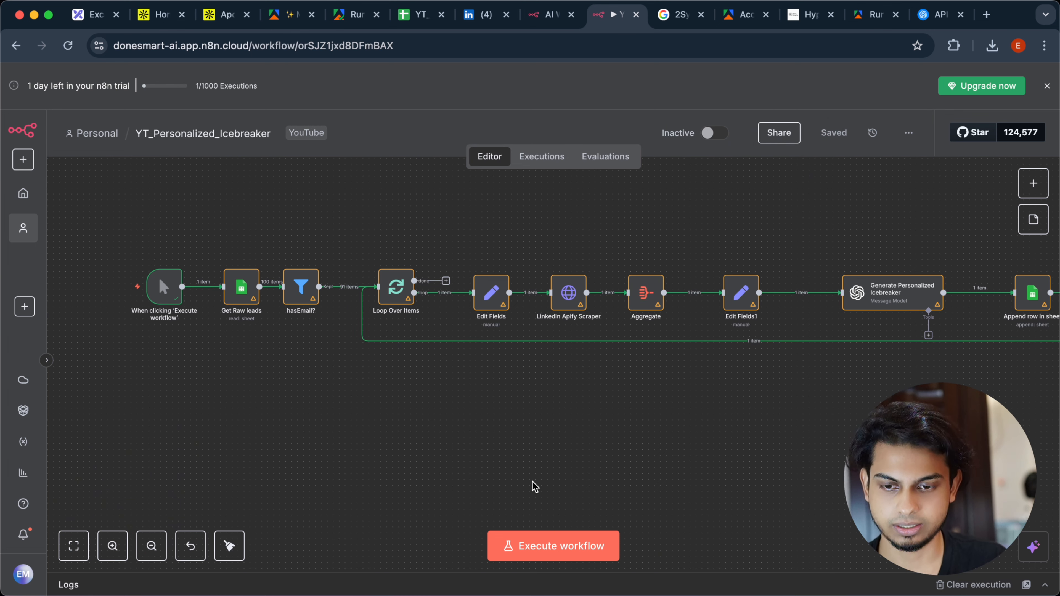
Step: Execute the whole workflow and follow the run through to the Update row in Raw Sheet node
{"action": "left_click", "coordinate": [551, 546]}
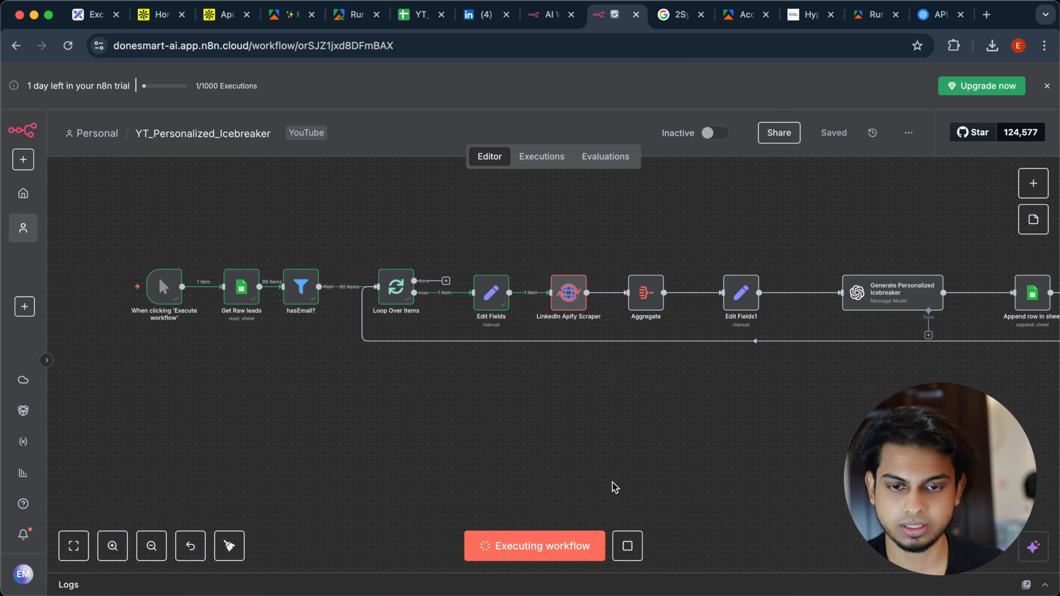
{"action": "scroll", "coordinate": [615, 487], "scroll_direction": "right", "scroll_amount": 5}
{"action": "scroll", "coordinate": [615, 487], "scroll_direction": "up", "scroll_amount": 3}
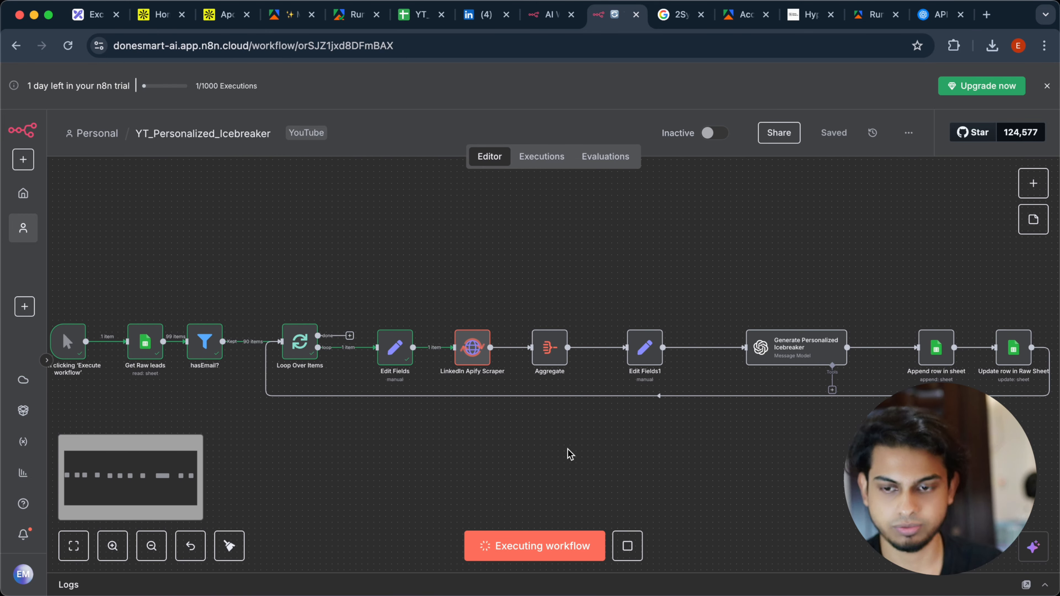
{"action": "scroll", "coordinate": [521, 273], "scroll_direction": "right", "scroll_amount": 2}
{"action": "scroll", "coordinate": [520, 273], "scroll_direction": "down", "scroll_amount": 1}
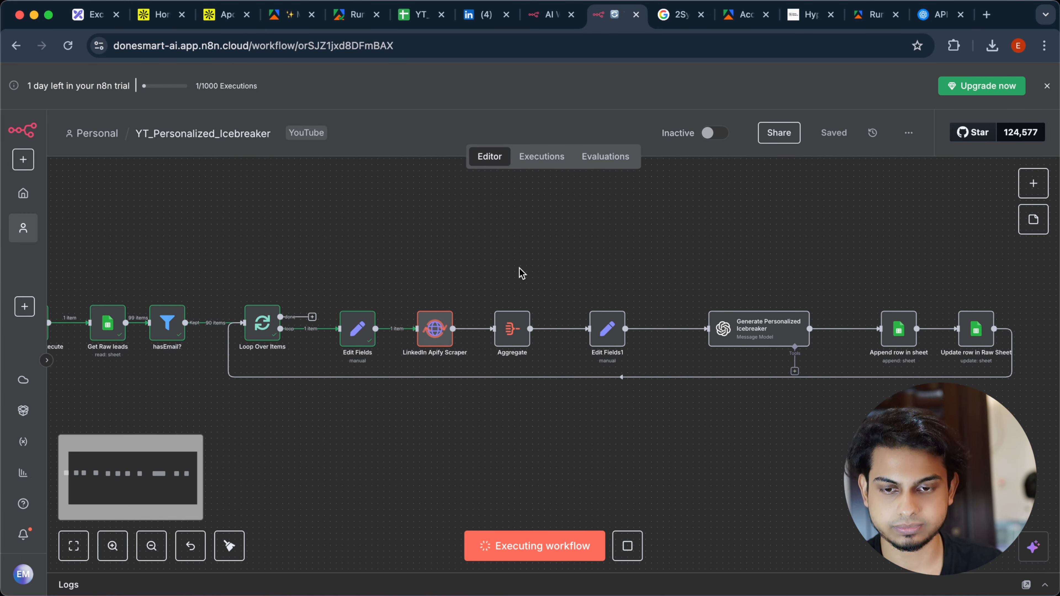
{"action": "scroll", "coordinate": [522, 274], "scroll_direction": "right", "scroll_amount": 3}
{"action": "scroll", "coordinate": [521, 273], "scroll_direction": "up", "scroll_amount": 1}
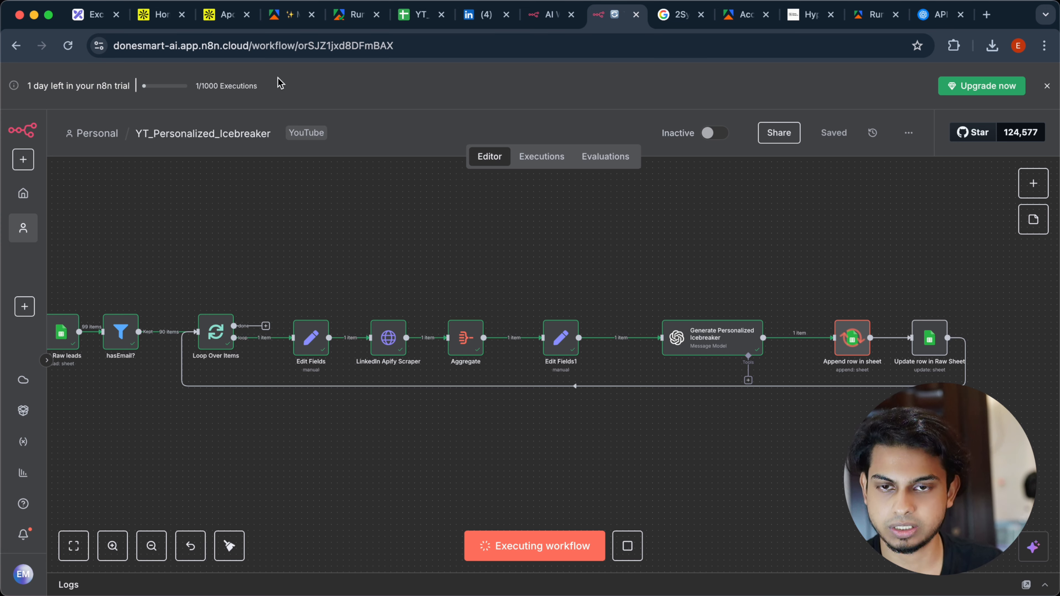
Step: Switch to Google Sheets and read the generated icebreakers in G3 and G4 of Enriched Leads
{"action": "left_click", "coordinate": [420, 14]}
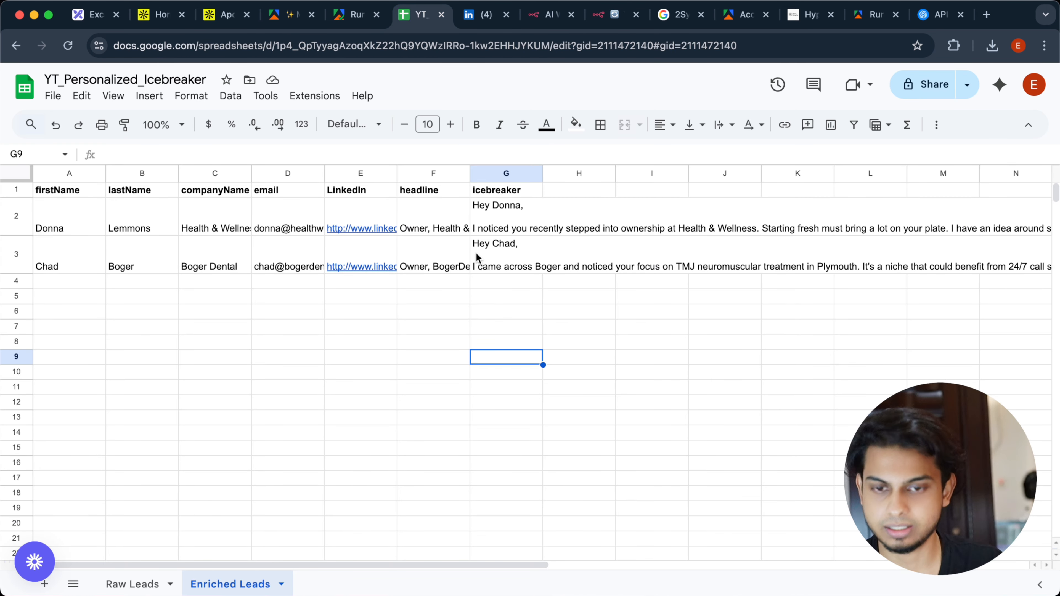
{"action": "left_click", "coordinate": [503, 257]}
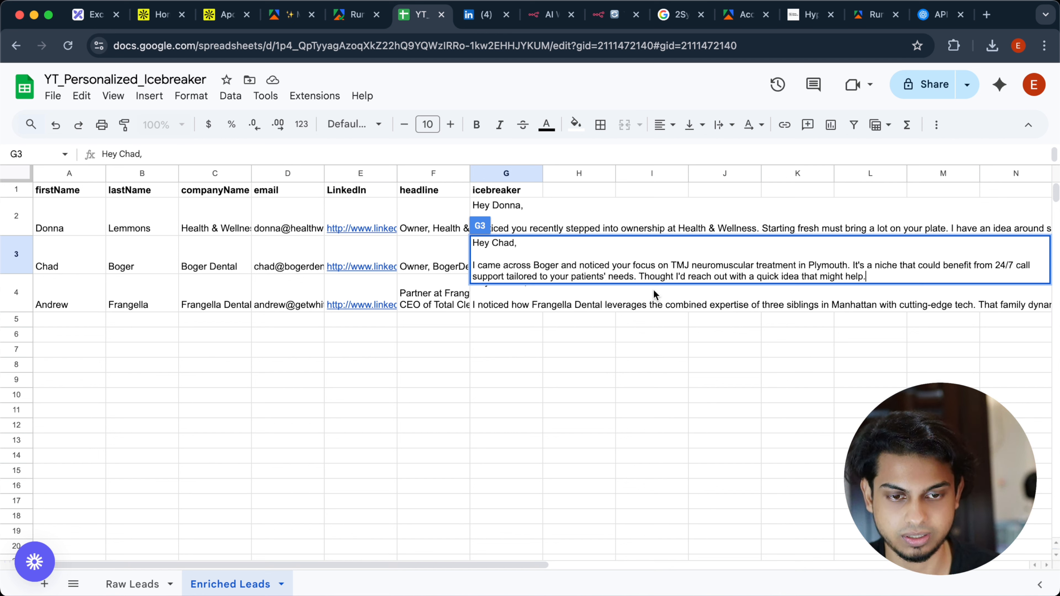
{"action": "double_click", "coordinate": [515, 295]}
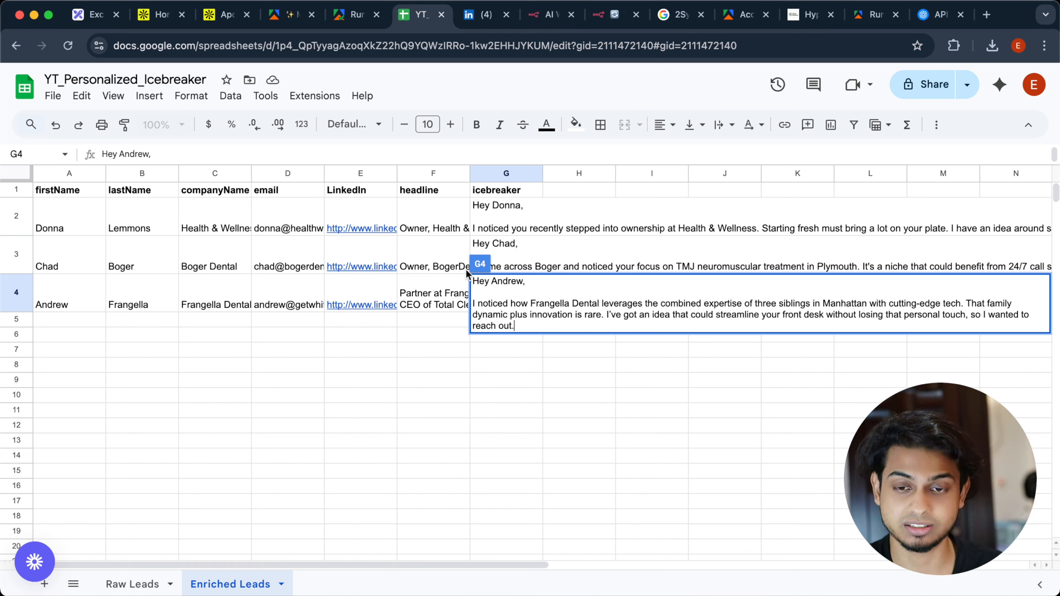
{"action": "double_click", "coordinate": [495, 249]}
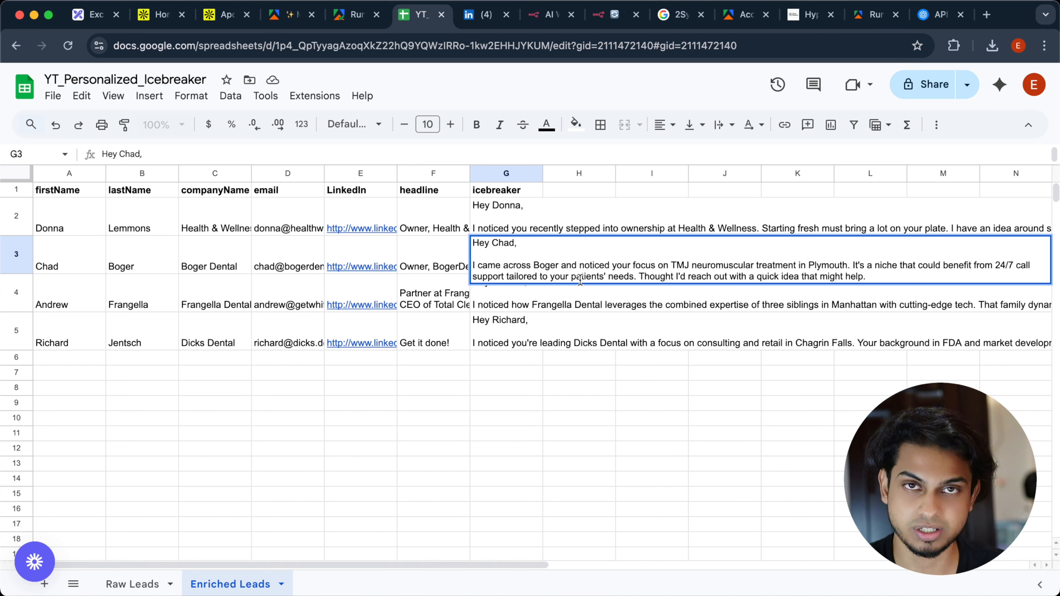
{"action": "double_click", "coordinate": [679, 265]}
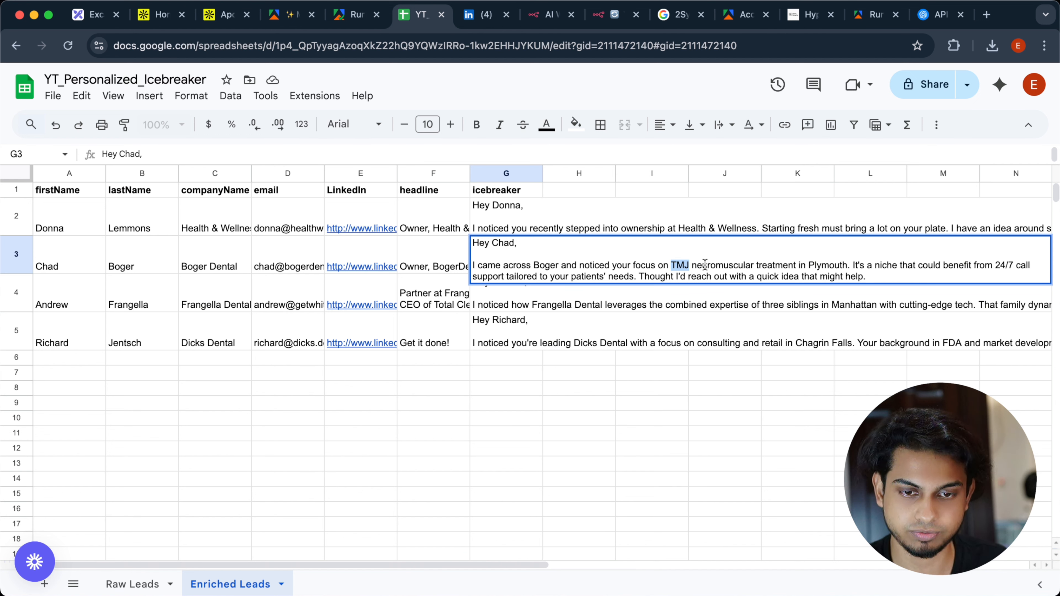
{"action": "double_click", "coordinate": [721, 266]}
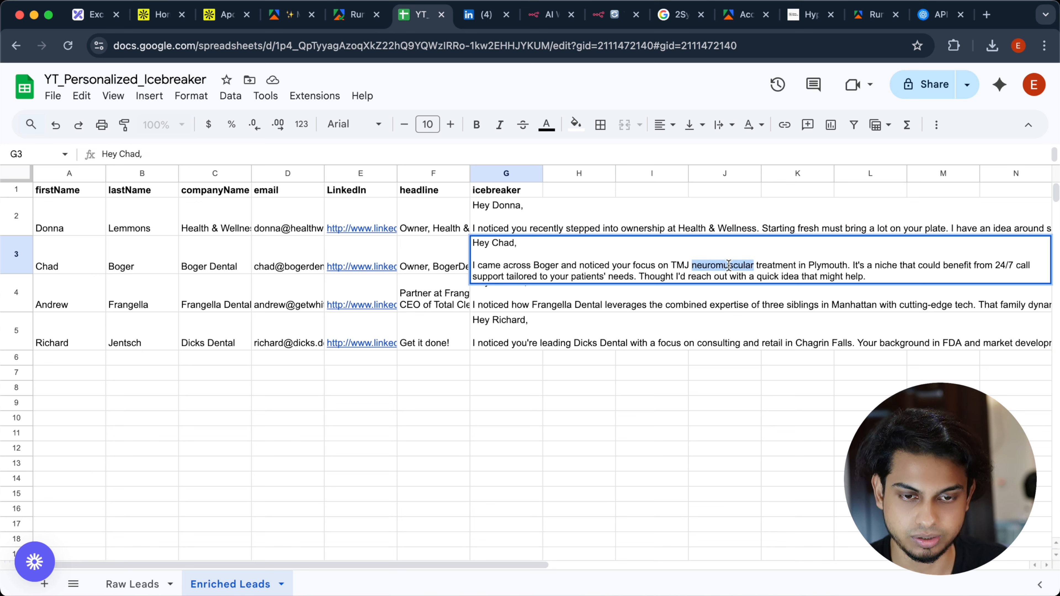
{"action": "double_click", "coordinate": [766, 262]}
Step: Examine the full icebreaker texts in cells G4, G5 and G6 of Enriched Leads
{"action": "double_click", "coordinate": [498, 298]}
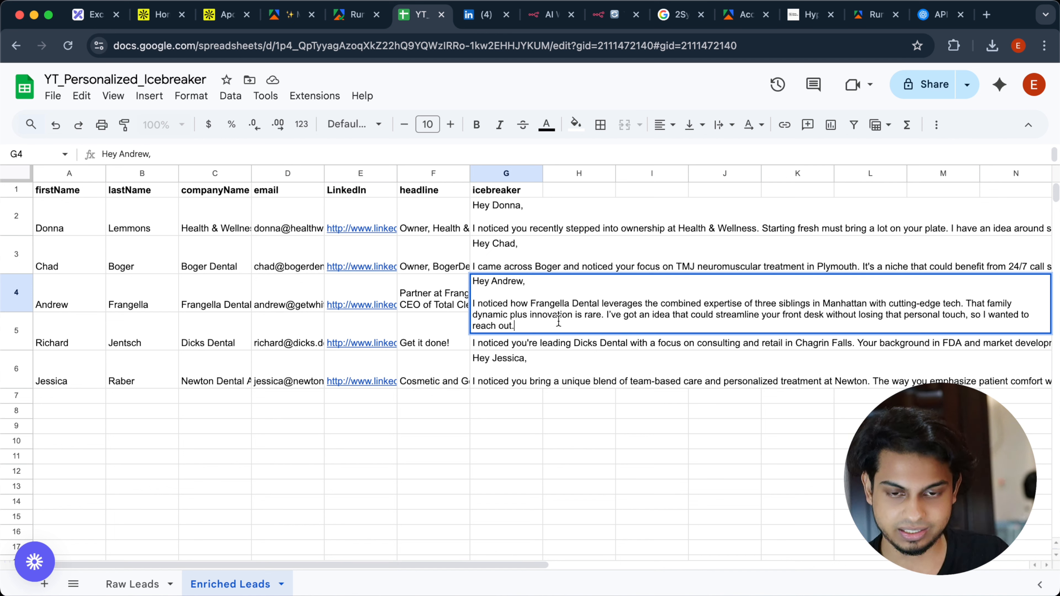
{"action": "left_click", "coordinate": [517, 348]}
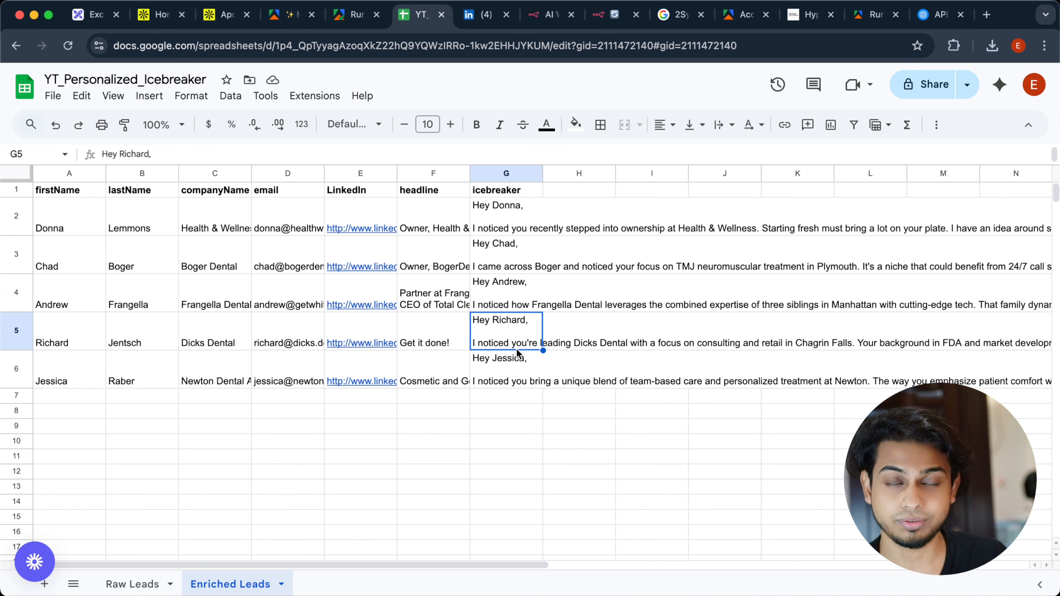
{"action": "double_click", "coordinate": [500, 304]}
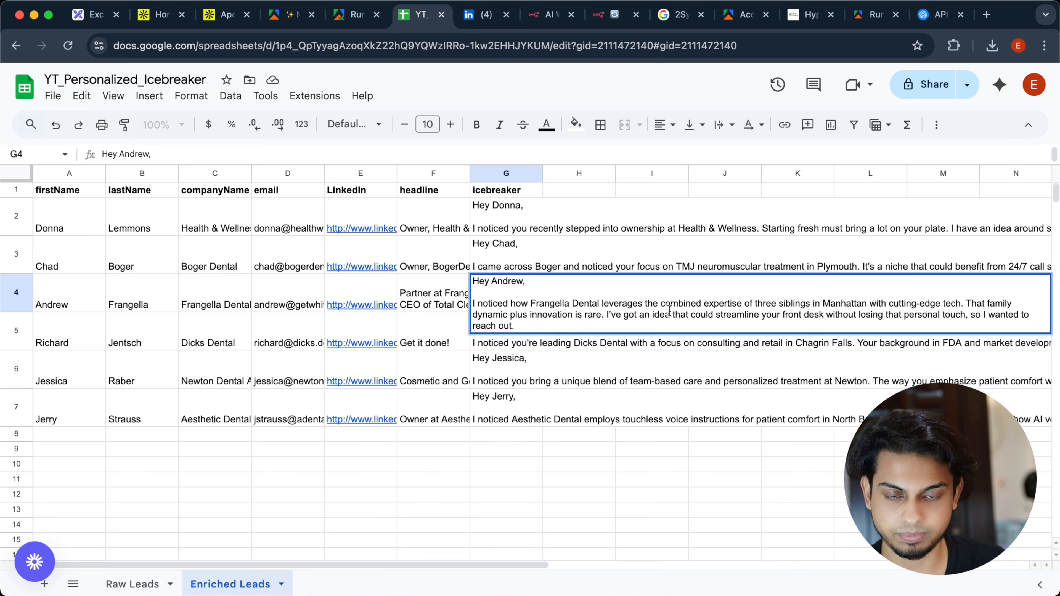
{"action": "double_click", "coordinate": [491, 336]}
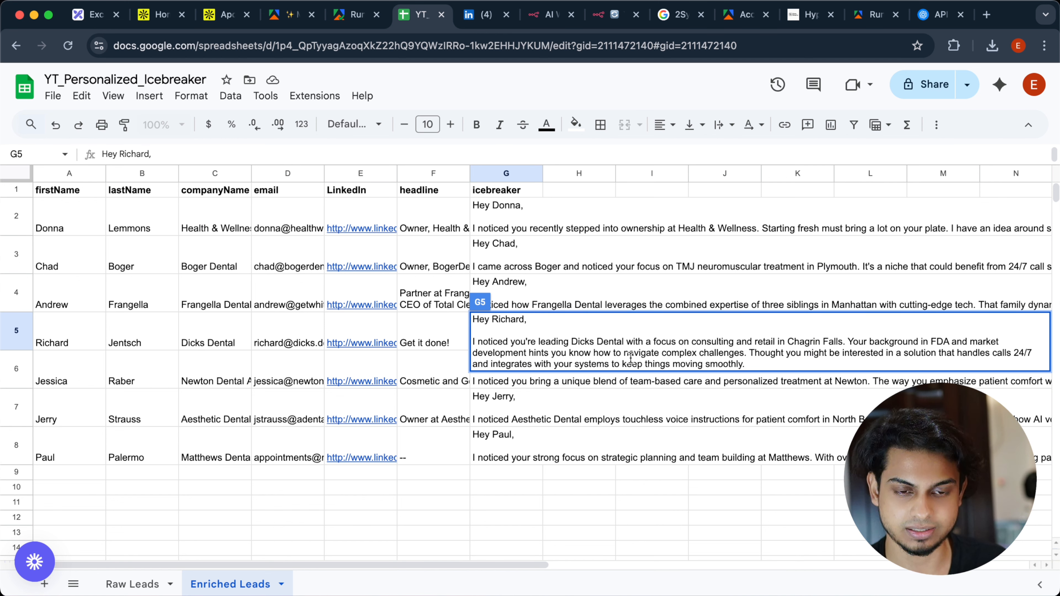
{"action": "left_click", "coordinate": [647, 391]}
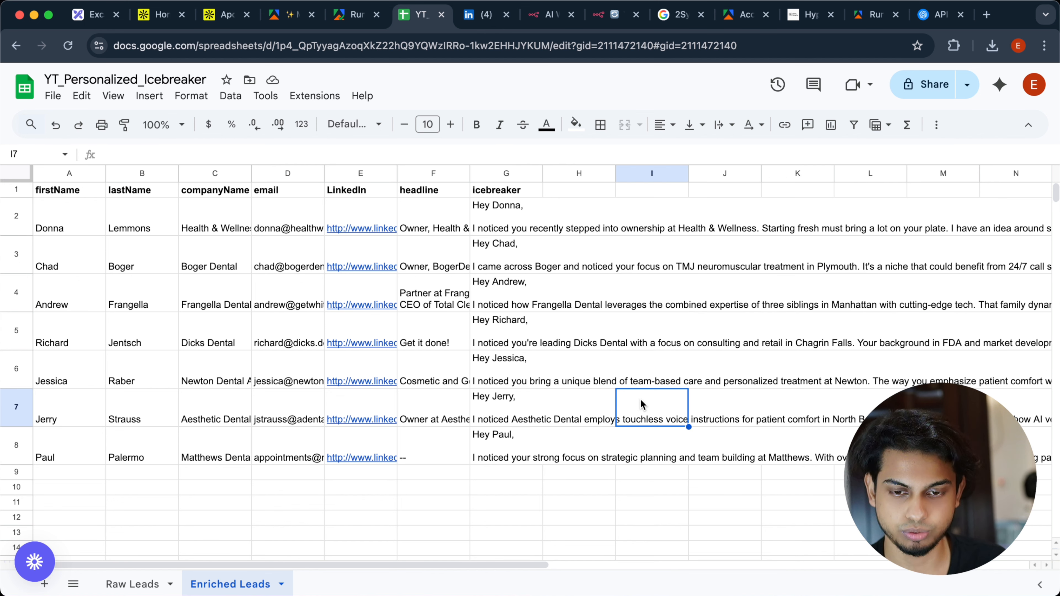
{"action": "double_click", "coordinate": [512, 367]}
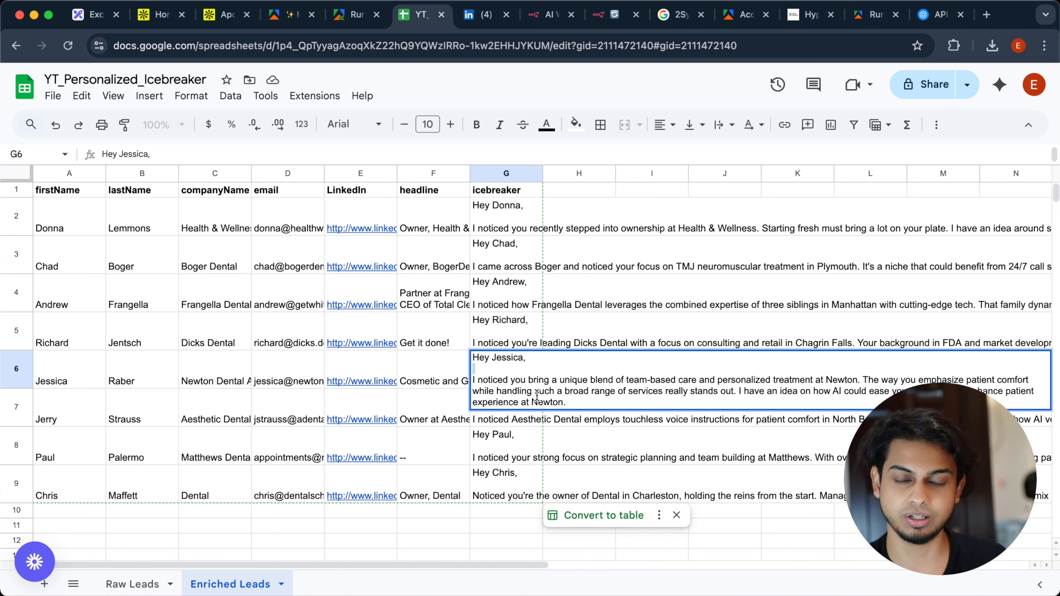
Step: Look over the newly appended rows in Enriched Leads and reread the icebreakers in G5 and G6
{"action": "left_click", "coordinate": [535, 336]}
{"action": "scroll", "coordinate": [544, 318], "scroll_direction": "down", "scroll_amount": 1}
{"action": "scroll", "coordinate": [544, 311], "scroll_direction": "down", "scroll_amount": 1}
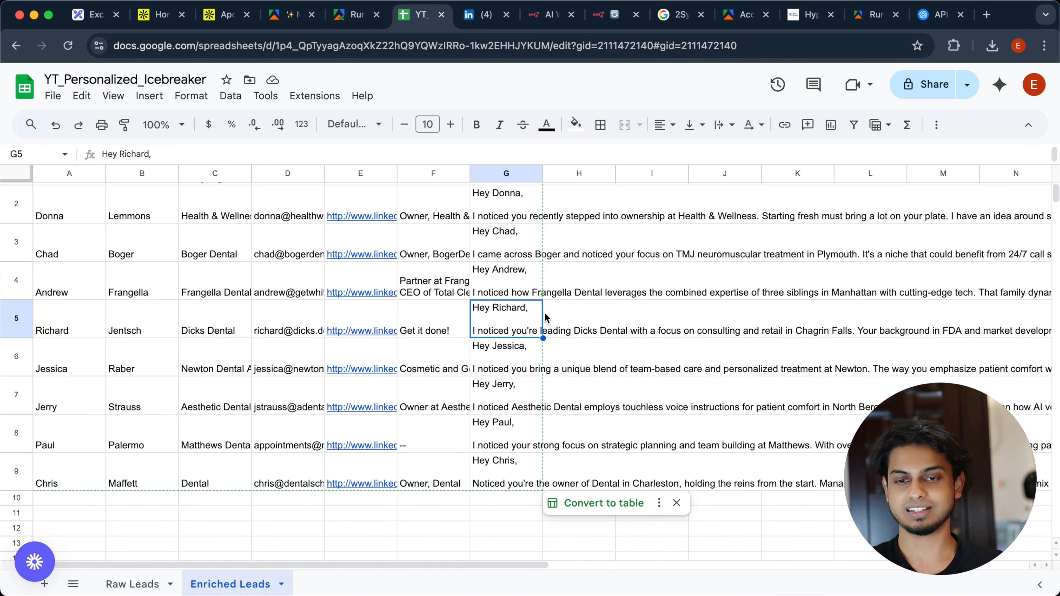
{"action": "scroll", "coordinate": [544, 311], "scroll_direction": "up", "scroll_amount": 2}
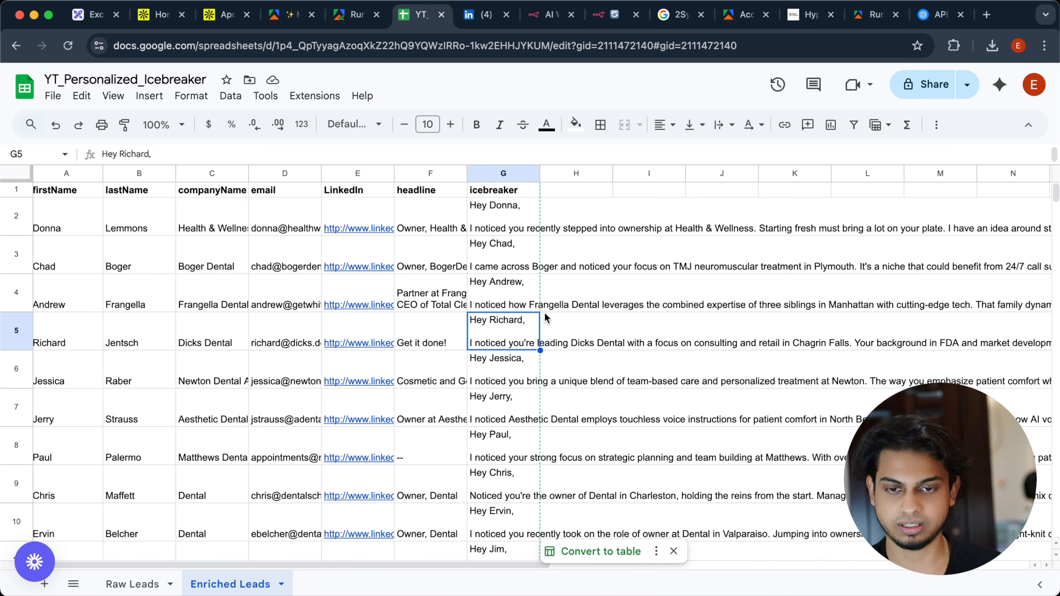
{"action": "double_click", "coordinate": [494, 319]}
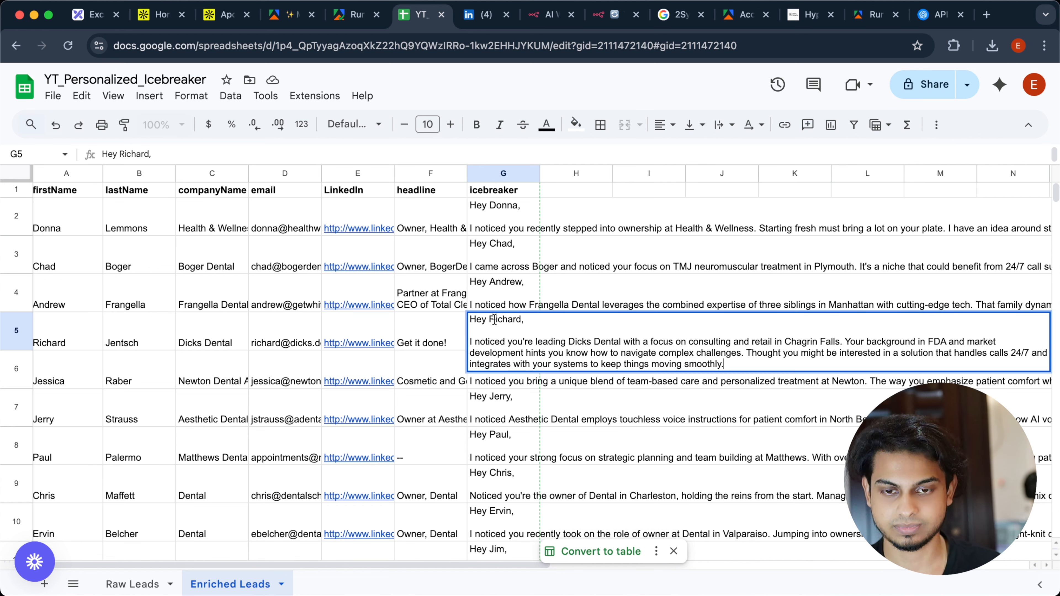
{"action": "double_click", "coordinate": [514, 396]}
{"action": "double_click", "coordinate": [504, 367]}
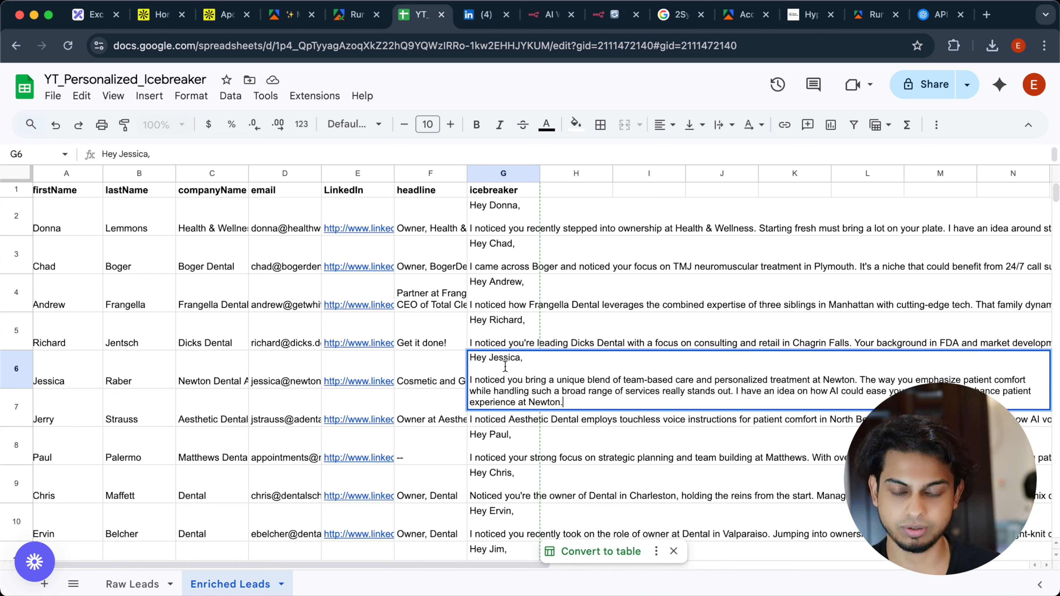
{"action": "left_click", "coordinate": [550, 312]}
{"action": "left_click", "coordinate": [517, 370]}
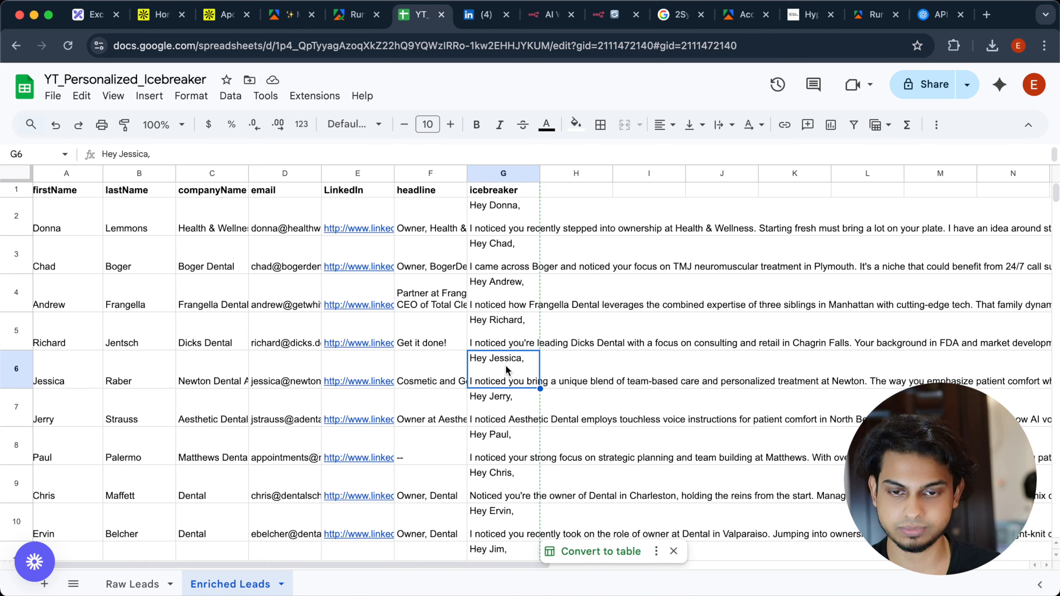
{"action": "double_click", "coordinate": [516, 370]}
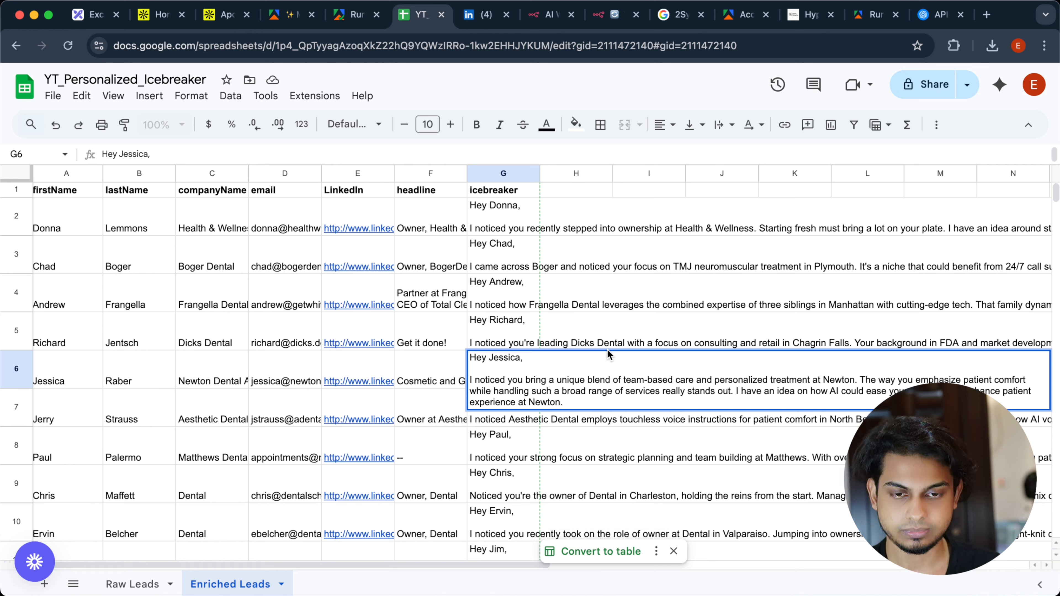
Step: Read the icebreakers in cells G8 and G11 of Enriched Leads
{"action": "left_click", "coordinate": [511, 447]}
{"action": "double_click", "coordinate": [512, 447]}
{"action": "scroll", "coordinate": [543, 484], "scroll_direction": "down", "scroll_amount": 5}
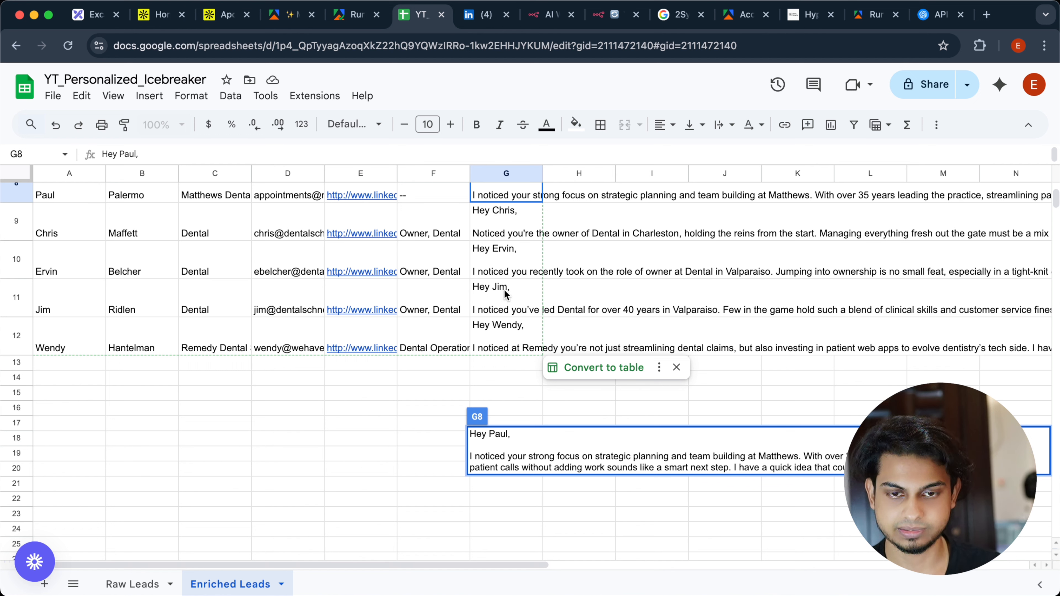
{"action": "double_click", "coordinate": [517, 290]}
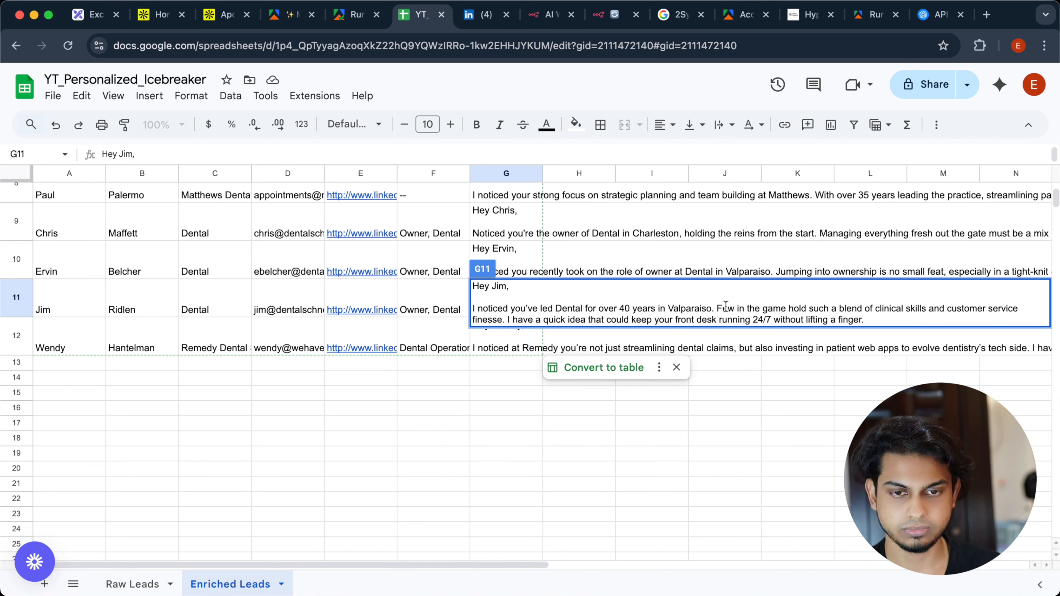
Step: Read the full icebreaker texts in cells G10, G13 and G14 of Enriched Leads
{"action": "left_click", "coordinate": [529, 250]}
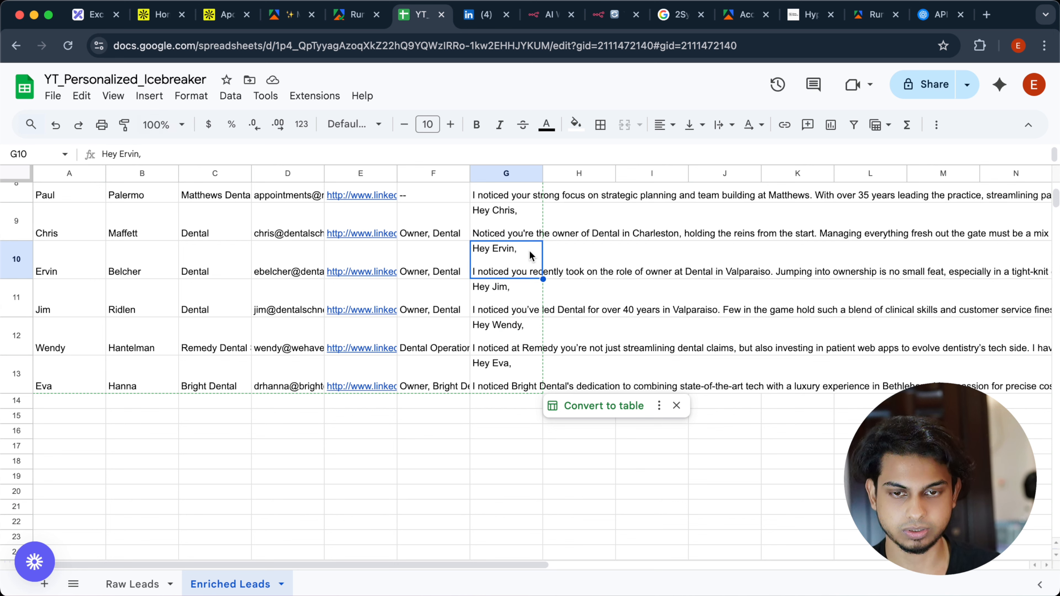
{"action": "double_click", "coordinate": [529, 250]}
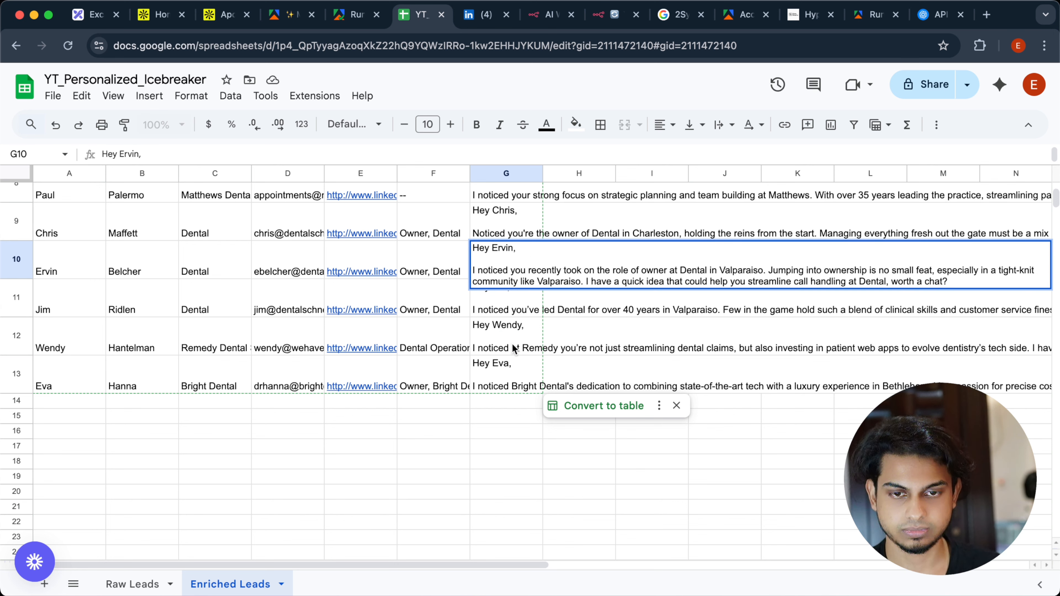
{"action": "left_click", "coordinate": [496, 391]}
{"action": "triple_click", "coordinate": [497, 391]}
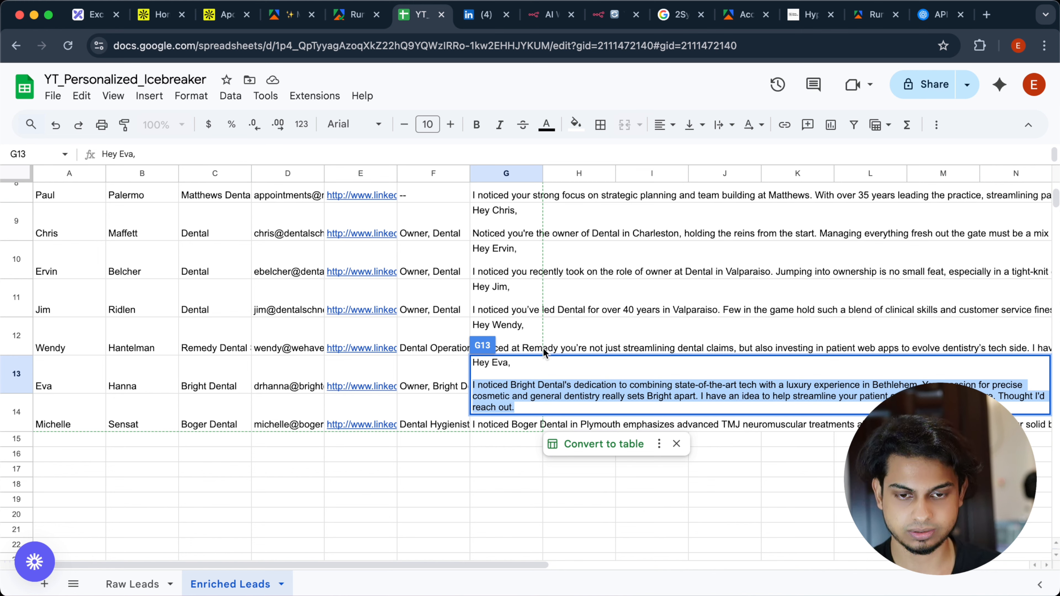
{"action": "left_click", "coordinate": [436, 353]}
{"action": "left_click", "coordinate": [505, 413]}
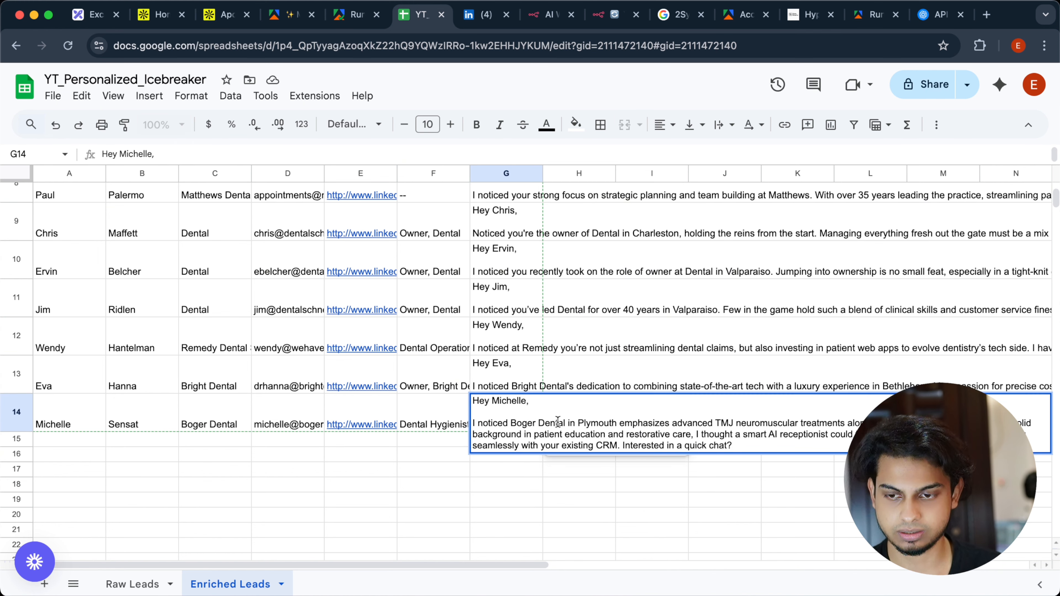
Step: Compare the two Boger Dental icebreakers in G3 and G14, and read the icebreaker in G15
{"action": "scroll", "coordinate": [507, 381], "scroll_direction": "up", "scroll_amount": 5}
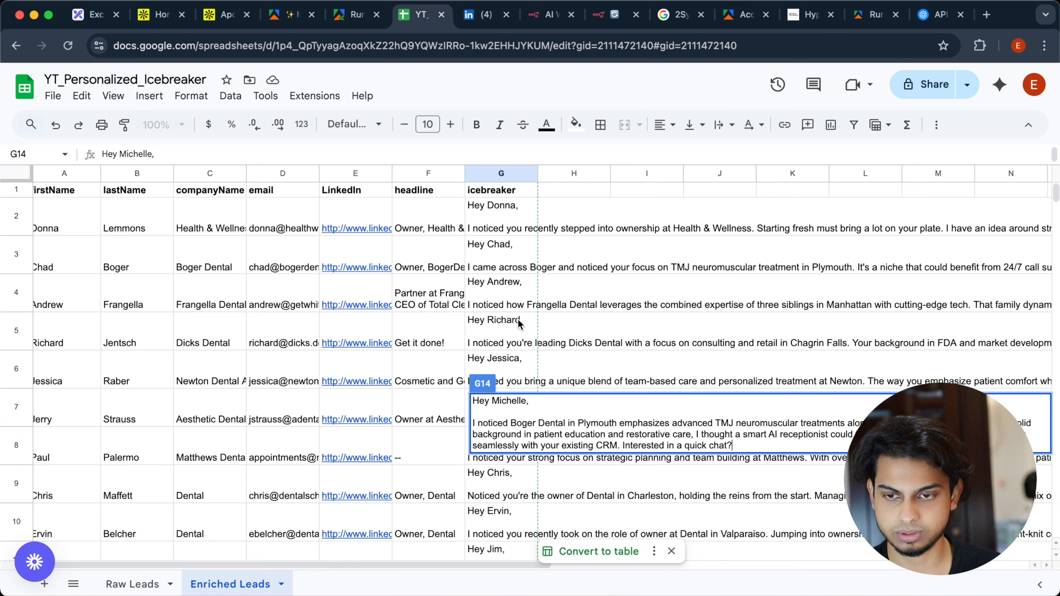
{"action": "double_click", "coordinate": [517, 251]}
{"action": "scroll", "coordinate": [520, 314], "scroll_direction": "down", "scroll_amount": 4}
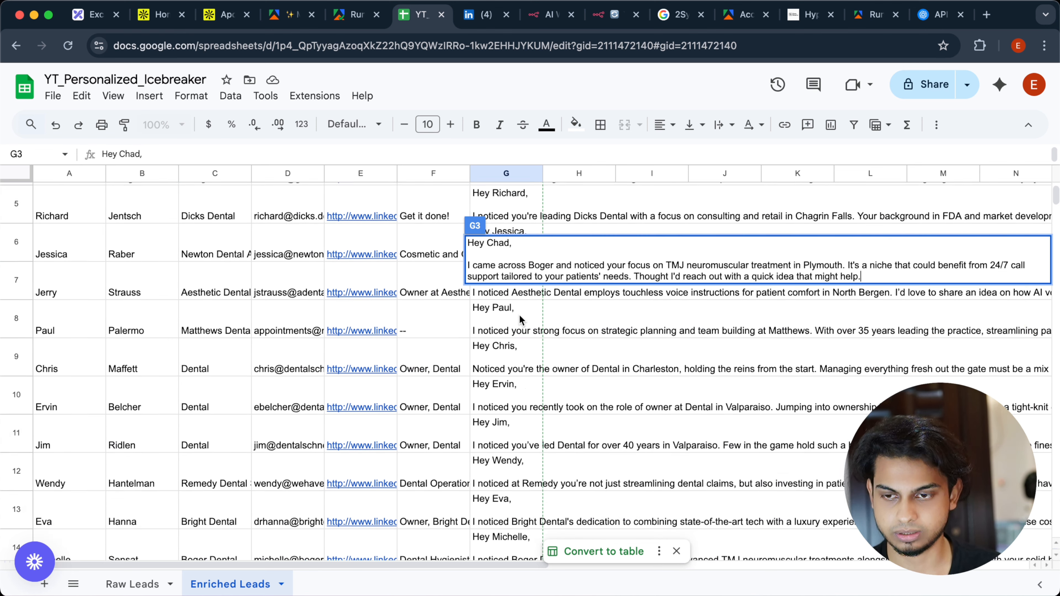
{"action": "scroll", "coordinate": [519, 314], "scroll_direction": "down", "scroll_amount": 5}
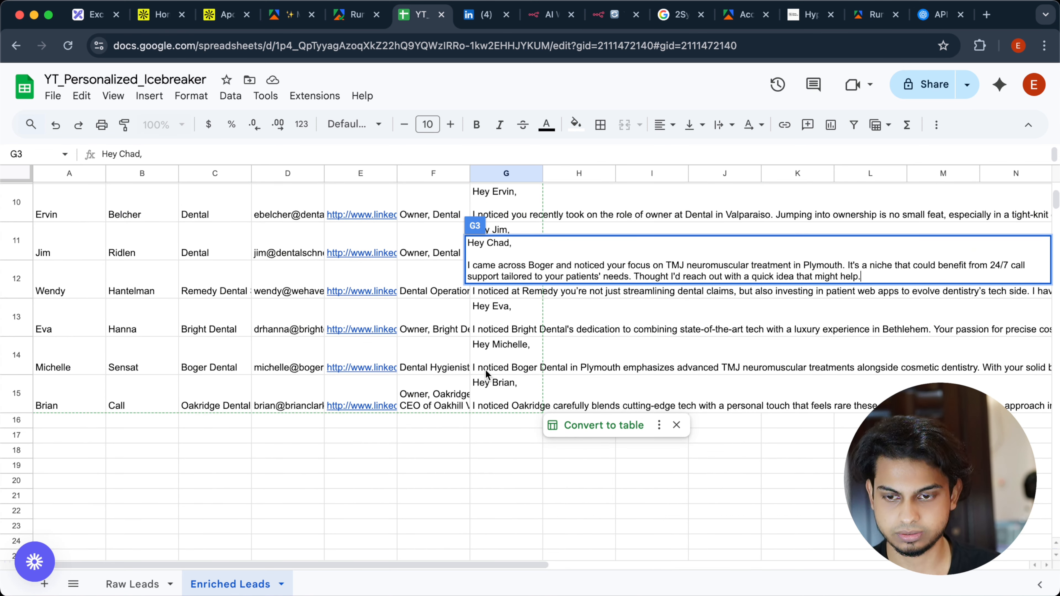
{"action": "left_click", "coordinate": [547, 363]}
{"action": "left_click", "coordinate": [531, 357]}
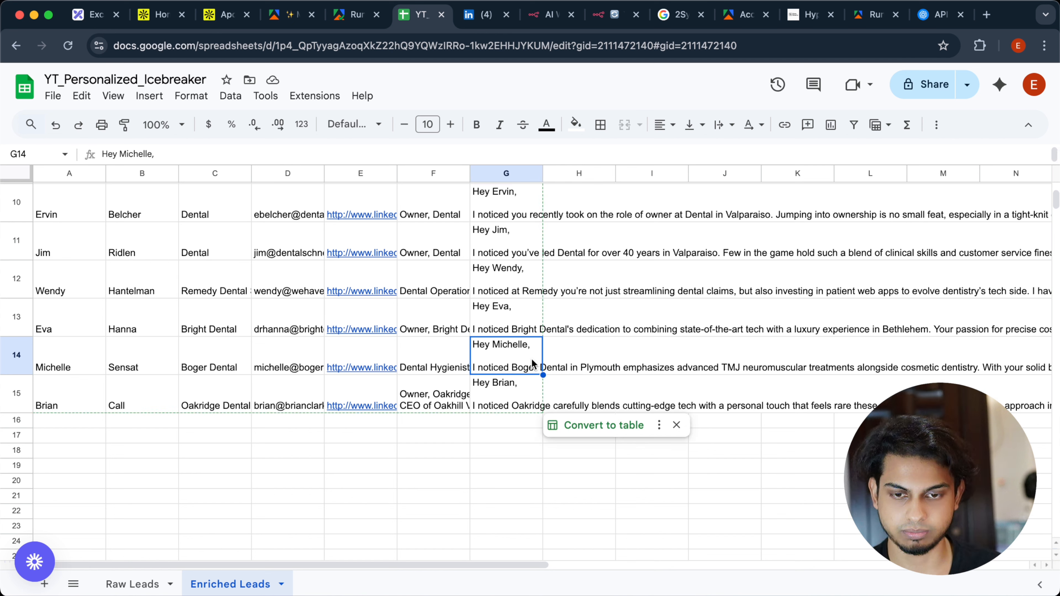
{"action": "double_click", "coordinate": [516, 389]}
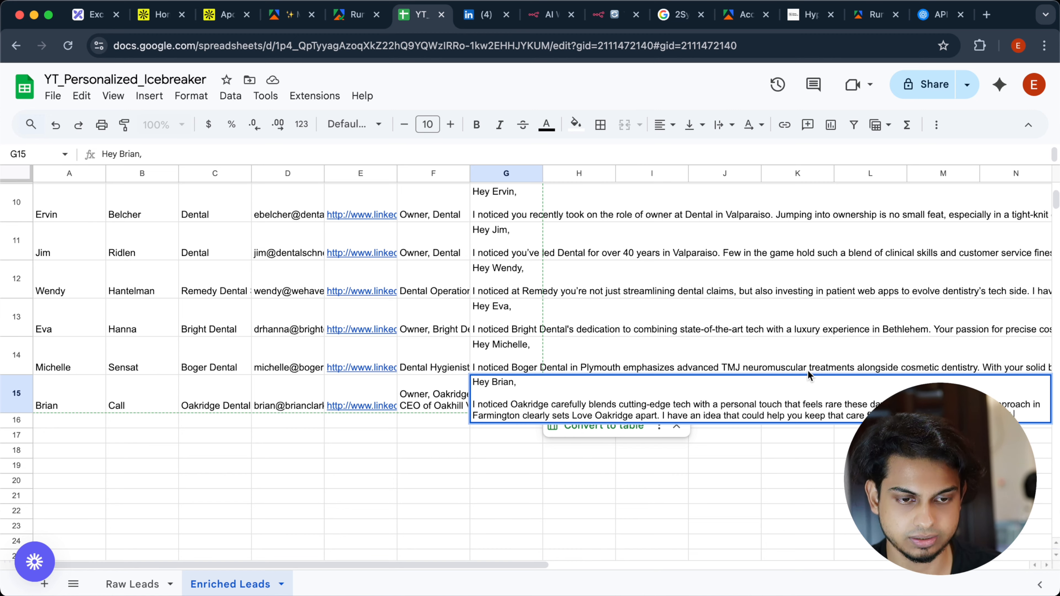
Step: Open the Raw Leads sheet and review the enrichment values in the status column
{"action": "left_click", "coordinate": [138, 584]}
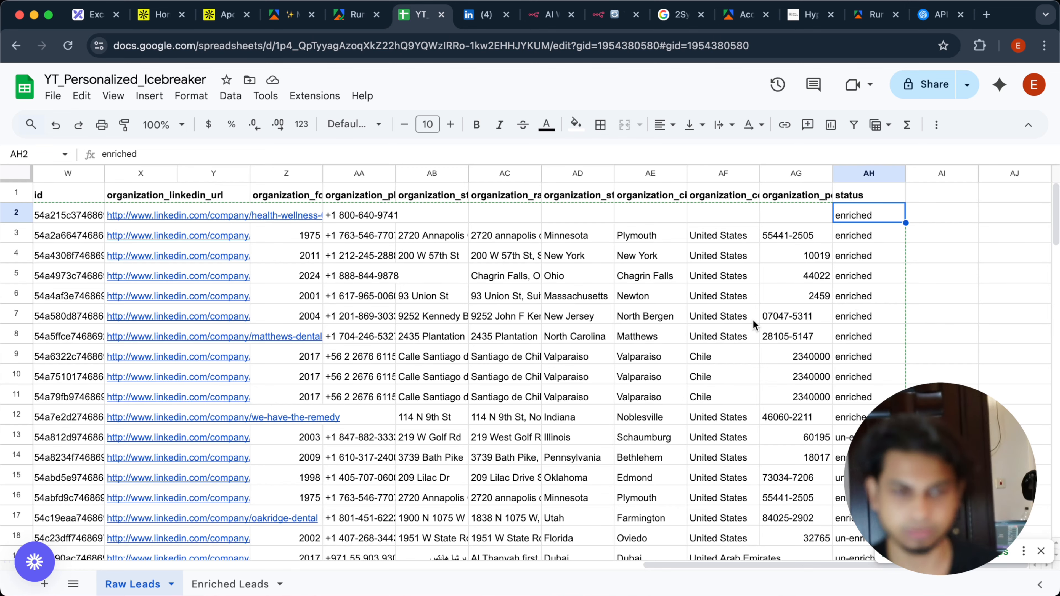
{"action": "left_click", "coordinate": [852, 296]}
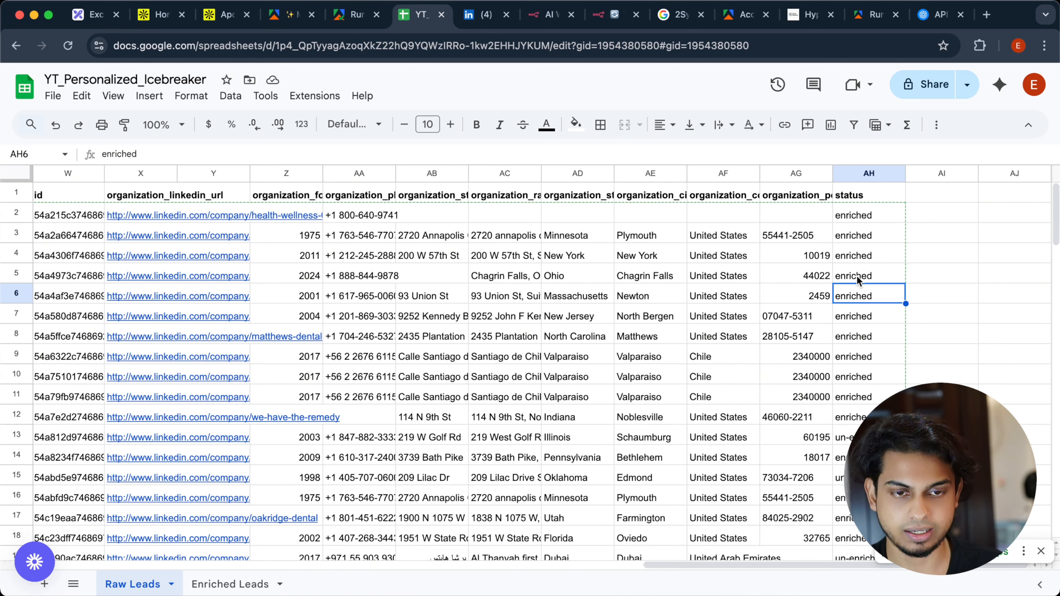
{"action": "scroll", "coordinate": [856, 276], "scroll_direction": "down", "scroll_amount": 3}
{"action": "scroll", "coordinate": [856, 275], "scroll_direction": "up", "scroll_amount": 3}
{"action": "scroll", "coordinate": [869, 284], "scroll_direction": "down", "scroll_amount": 3}
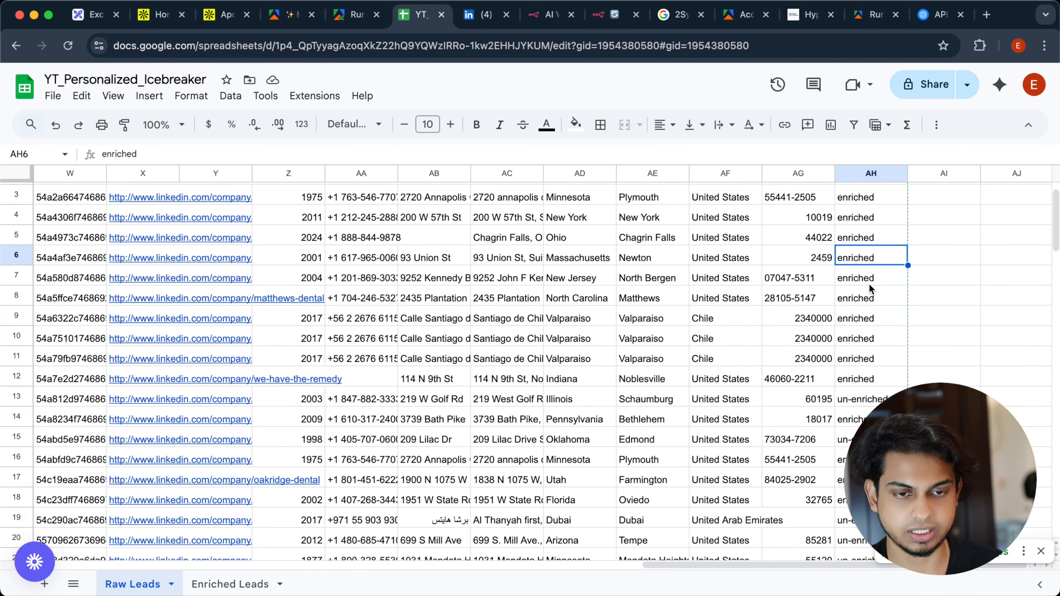
{"action": "scroll", "coordinate": [869, 284], "scroll_direction": "up", "scroll_amount": 3}
{"action": "scroll", "coordinate": [858, 396], "scroll_direction": "down", "scroll_amount": 1}
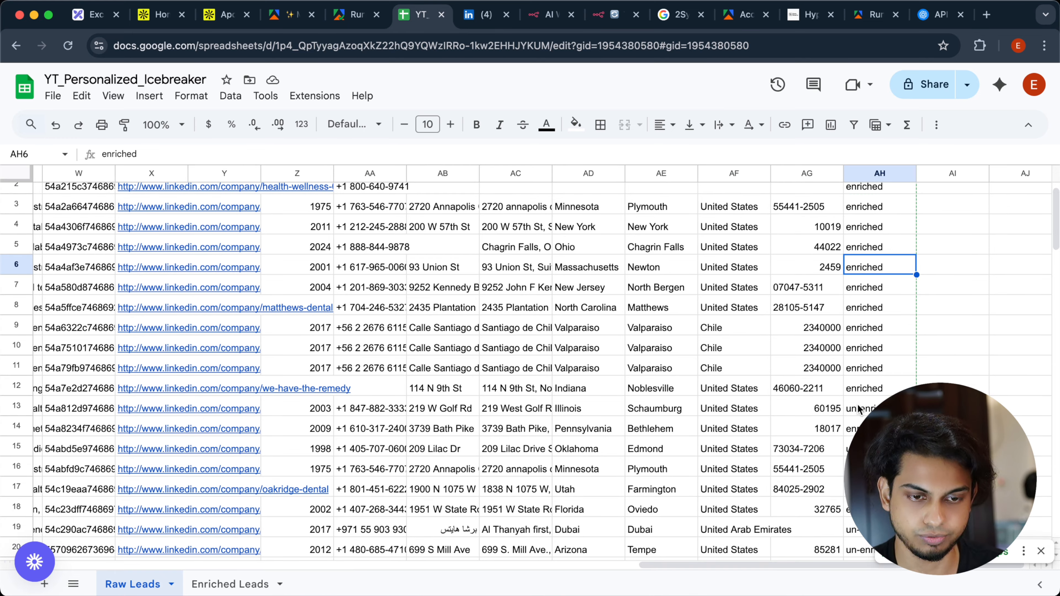
Step: Check the status of row 13 in Raw Leads against that lead's email fields
{"action": "left_click", "coordinate": [856, 411]}
{"action": "left_click", "coordinate": [881, 363]}
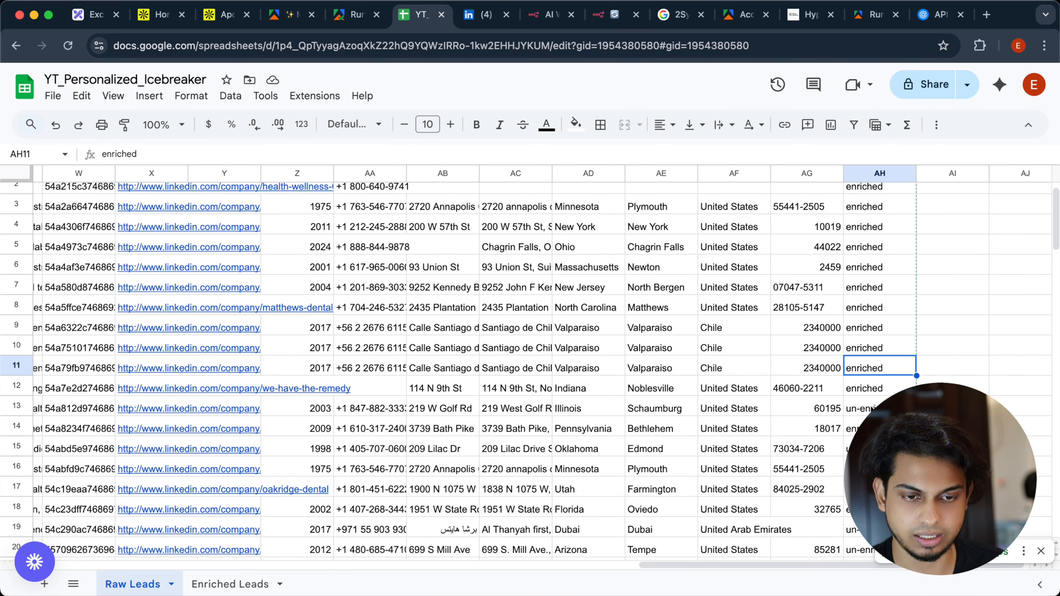
{"action": "left_click", "coordinate": [869, 405]}
{"action": "left_click", "coordinate": [877, 375]}
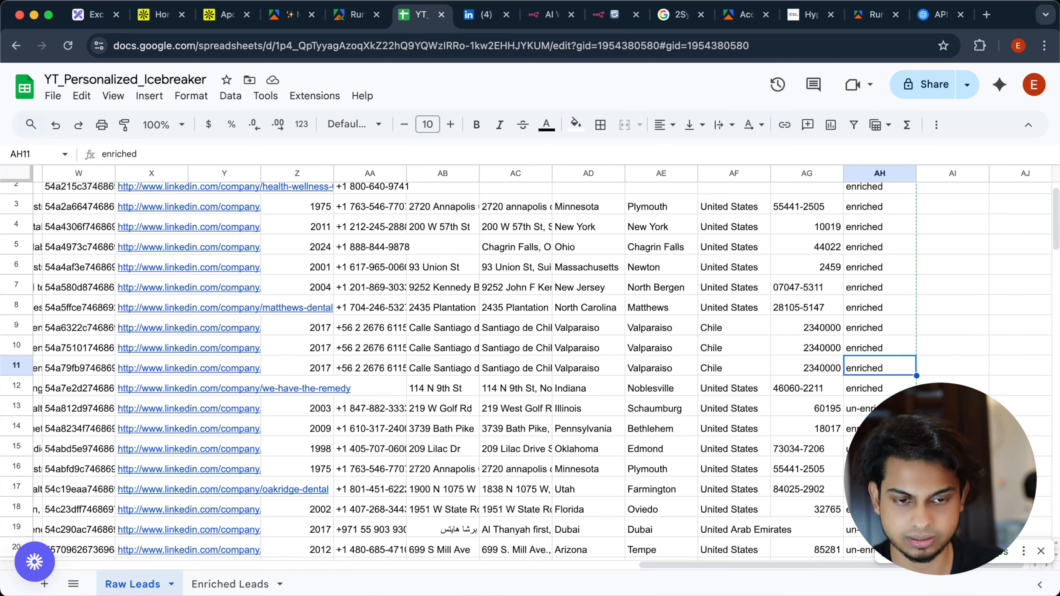
{"action": "left_click", "coordinate": [868, 408]}
{"action": "scroll", "coordinate": [878, 401], "scroll_direction": "left", "scroll_amount": 15}
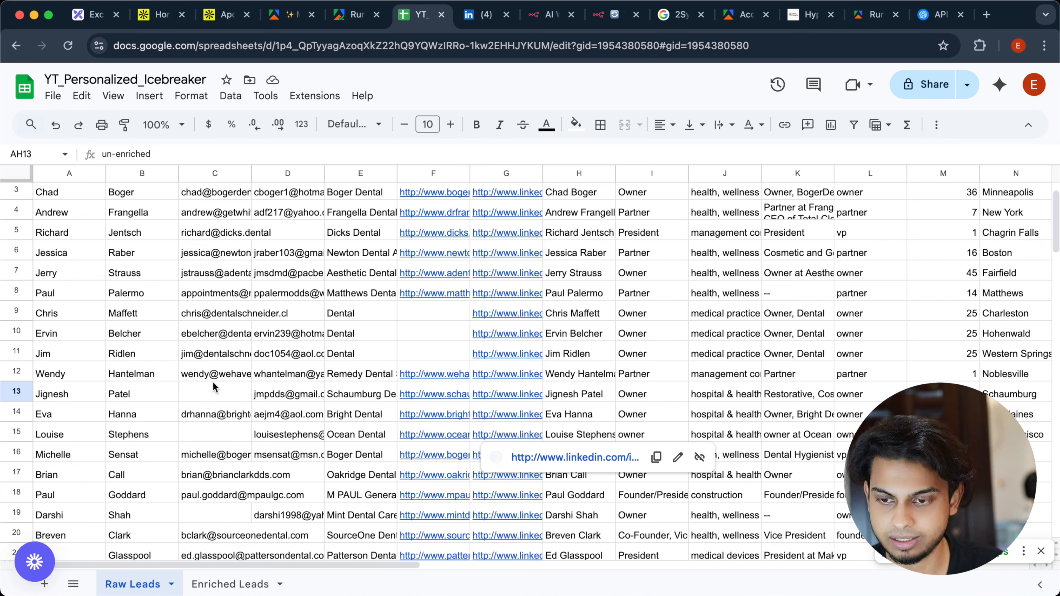
{"action": "scroll", "coordinate": [233, 394], "scroll_direction": "right", "scroll_amount": 15}
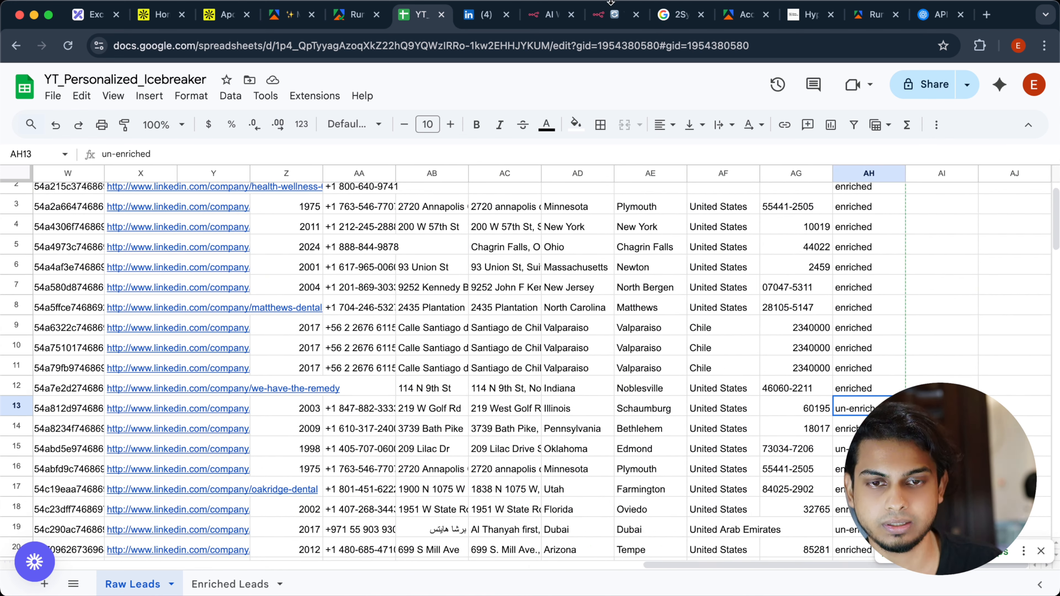
Step: Check on n8n, and look through the newly appended rows of Enriched Leads in Google Sheets
{"action": "left_click", "coordinate": [614, 14]}
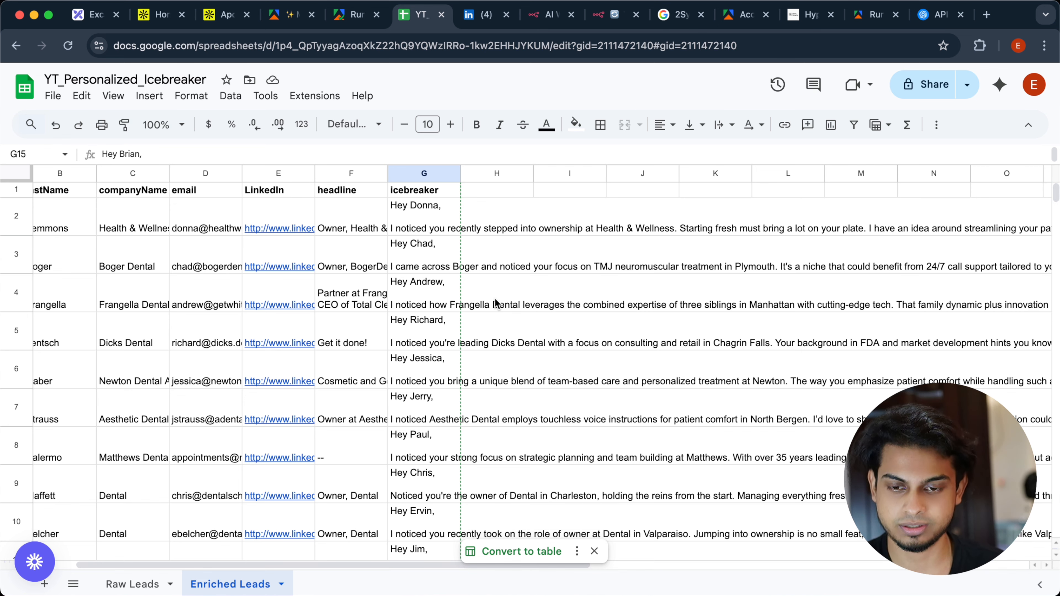
{"action": "scroll", "coordinate": [495, 297], "scroll_direction": "down", "scroll_amount": 10}
{"action": "scroll", "coordinate": [494, 297], "scroll_direction": "down", "scroll_amount": 2}
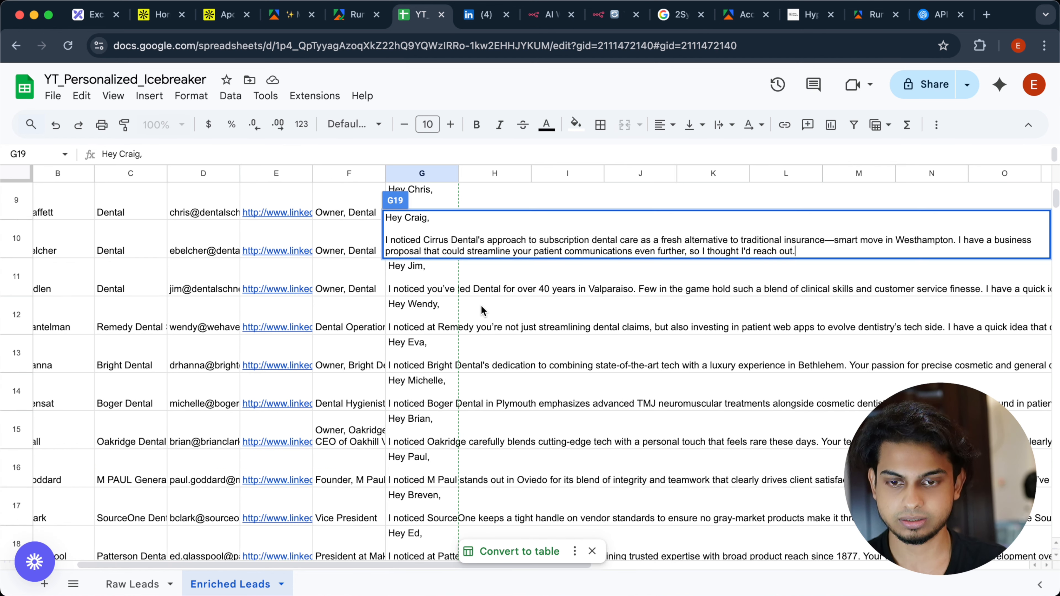
{"action": "left_click", "coordinate": [481, 305]}
{"action": "scroll", "coordinate": [480, 304], "scroll_direction": "down", "scroll_amount": 5}
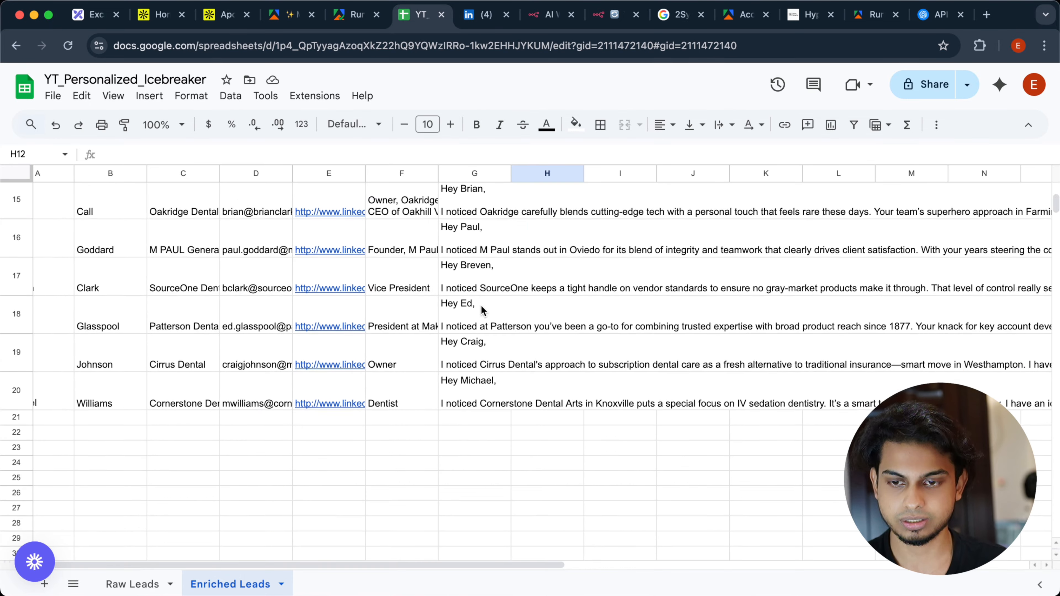
{"action": "scroll", "coordinate": [480, 306], "scroll_direction": "down", "scroll_amount": 2}
{"action": "scroll", "coordinate": [468, 306], "scroll_direction": "left", "scroll_amount": 1}
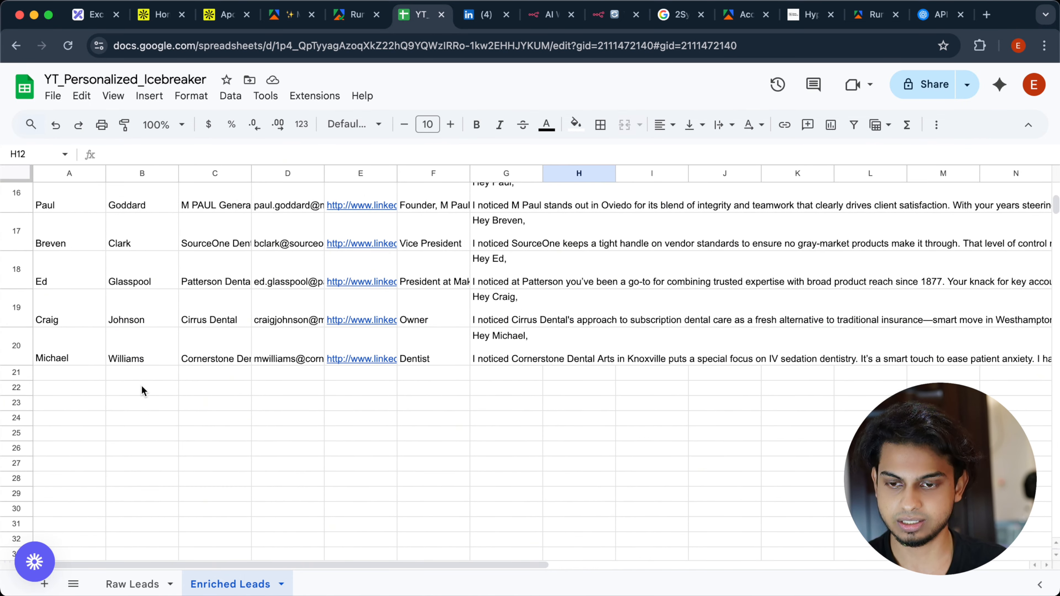
{"action": "scroll", "coordinate": [499, 280], "scroll_direction": "up", "scroll_amount": 5}
{"action": "scroll", "coordinate": [499, 280], "scroll_direction": "down", "scroll_amount": 5}
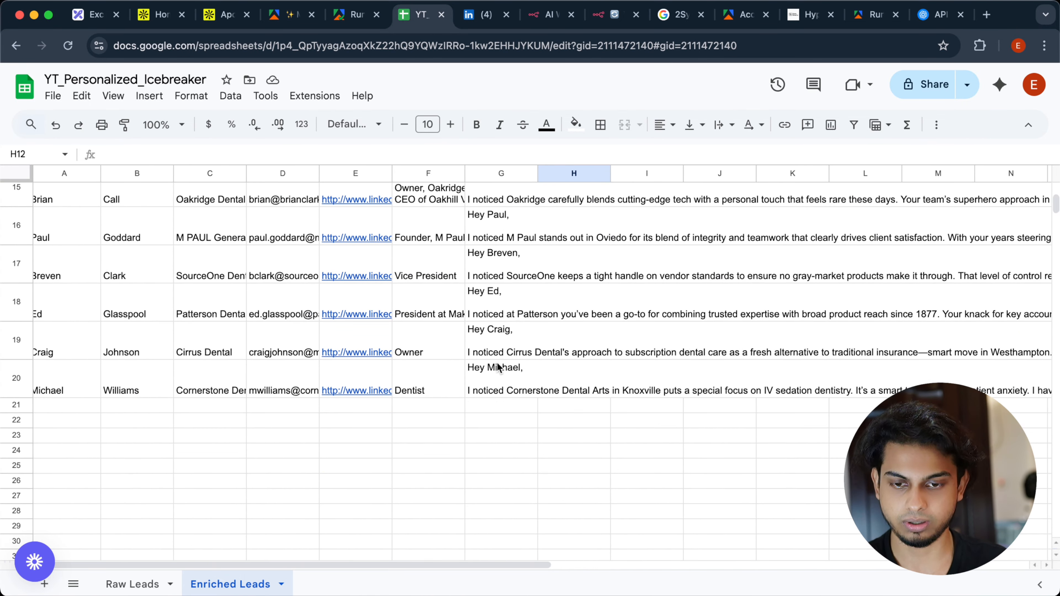
Step: Read the icebreakers in G20 and G17 and inspect the last rows added to Enriched Leads
{"action": "double_click", "coordinate": [496, 363]}
{"action": "left_click", "coordinate": [511, 278]}
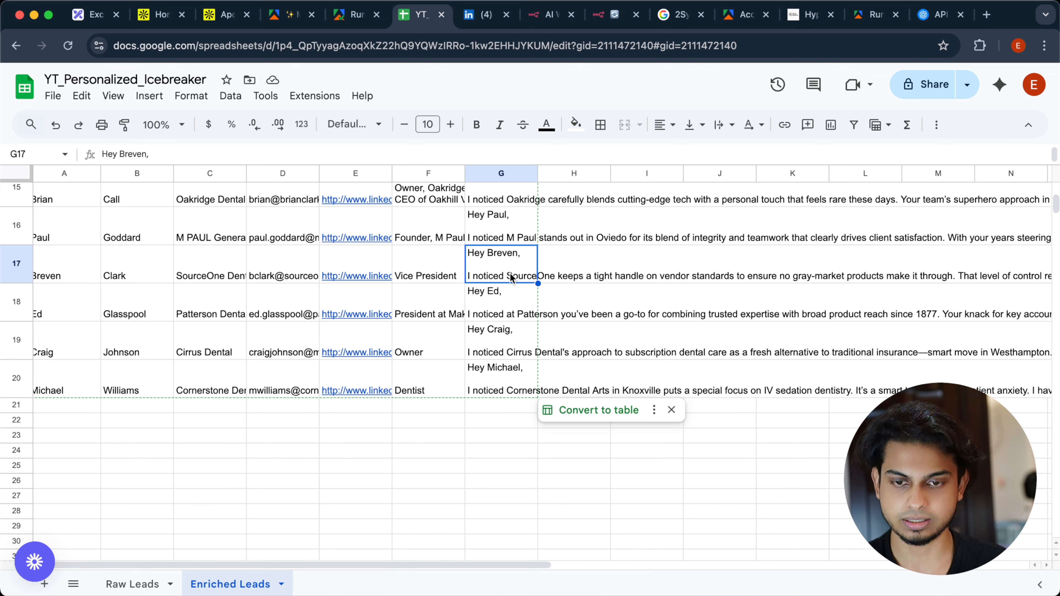
{"action": "double_click", "coordinate": [511, 278]}
{"action": "scroll", "coordinate": [502, 320], "scroll_direction": "up", "scroll_amount": 5}
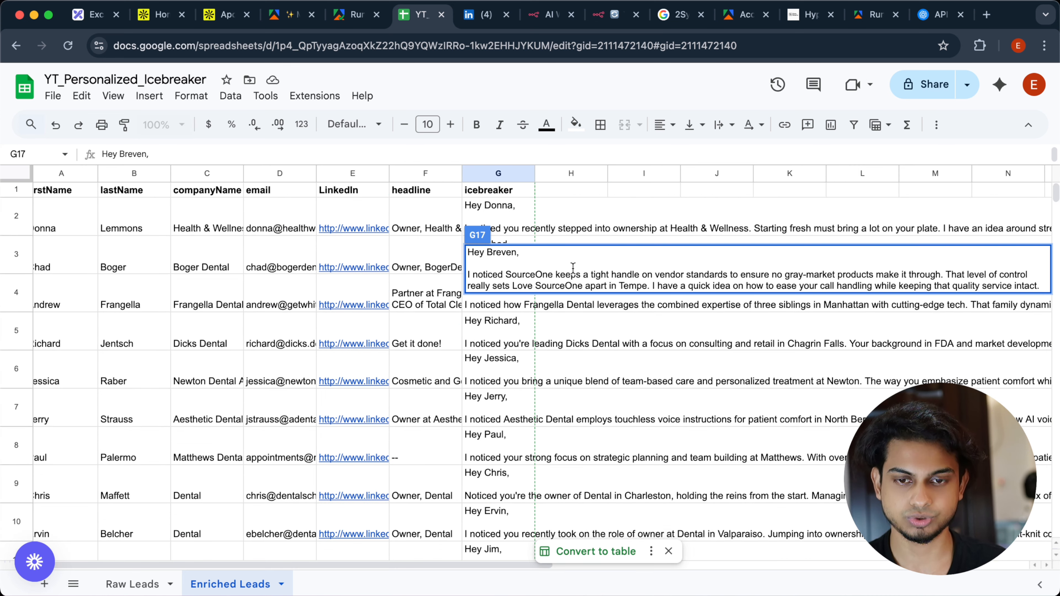
{"action": "left_click", "coordinate": [577, 218]}
{"action": "scroll", "coordinate": [577, 217], "scroll_direction": "down", "scroll_amount": 10}
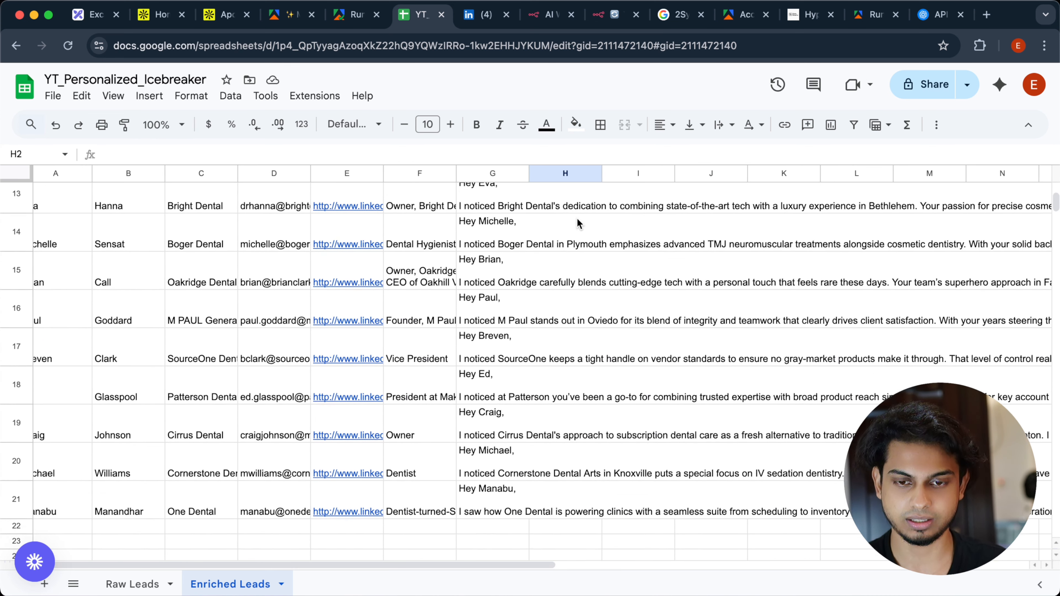
{"action": "scroll", "coordinate": [577, 217], "scroll_direction": "down", "scroll_amount": 2}
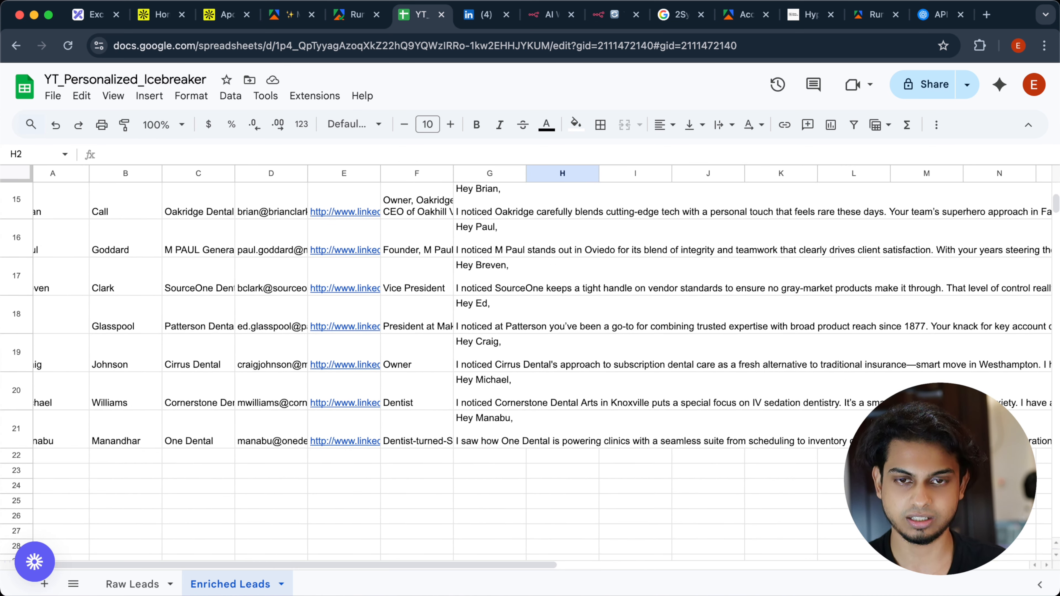
Step: Switch to n8n and review the execution results across the YT_Personalized_Icebreaker workflow
{"action": "left_click", "coordinate": [612, 17]}
{"action": "left_click", "coordinate": [620, 555]}
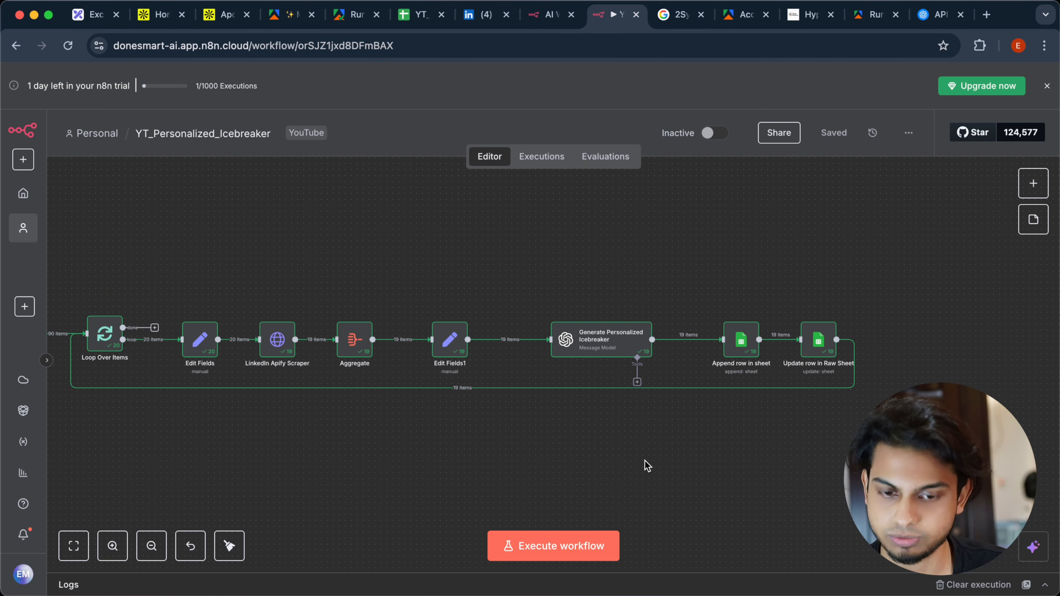
{"action": "scroll", "coordinate": [645, 465], "scroll_direction": "left", "scroll_amount": 2}
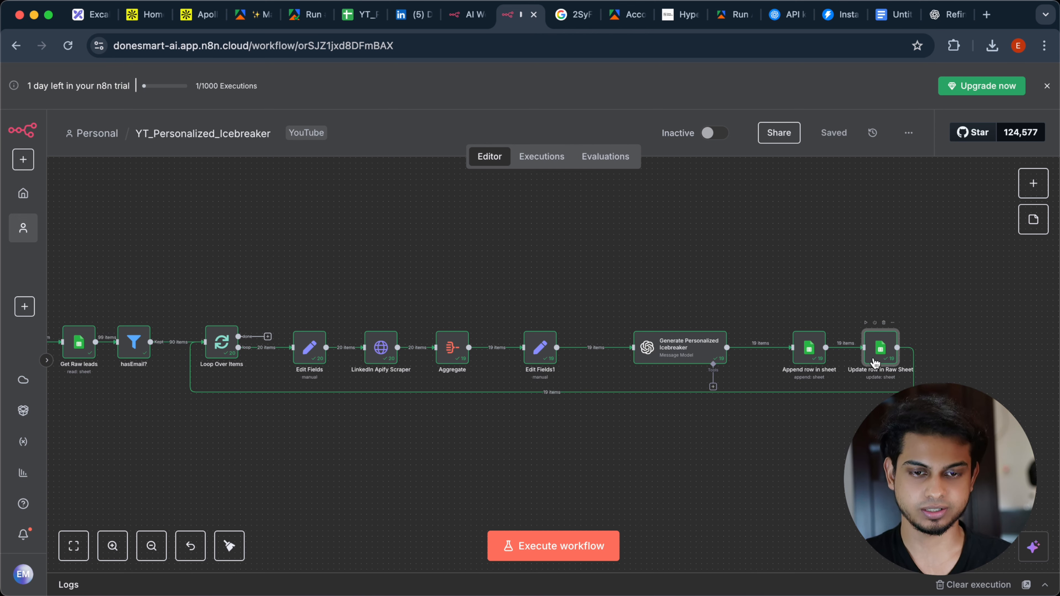
Step: Return to Google Sheets and look over the full Enriched Leads list from end to start
{"action": "left_click", "coordinate": [356, 14]}
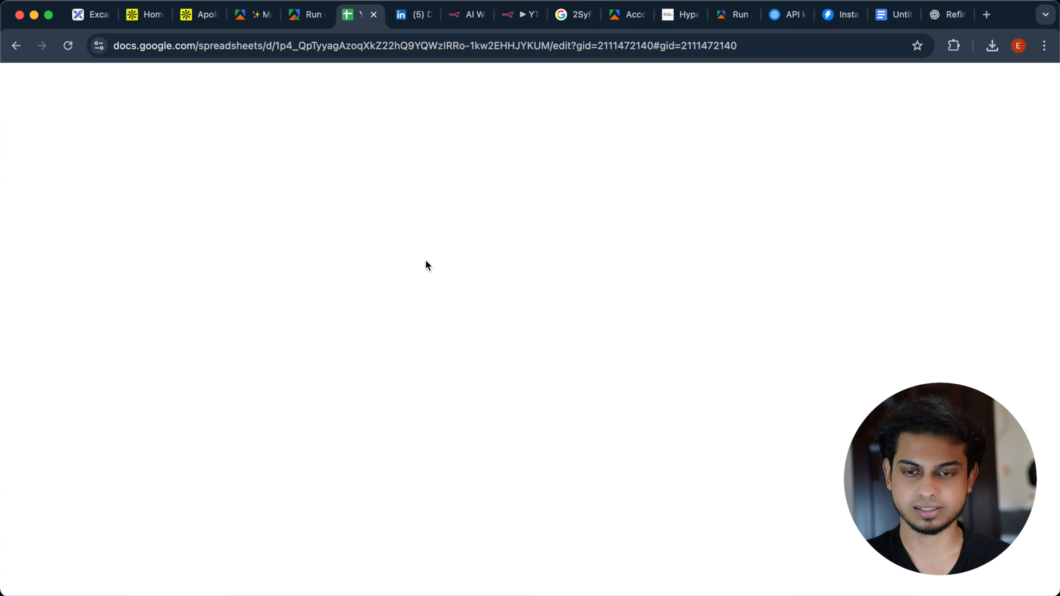
{"action": "scroll", "coordinate": [426, 265], "scroll_direction": "down", "scroll_amount": 10}
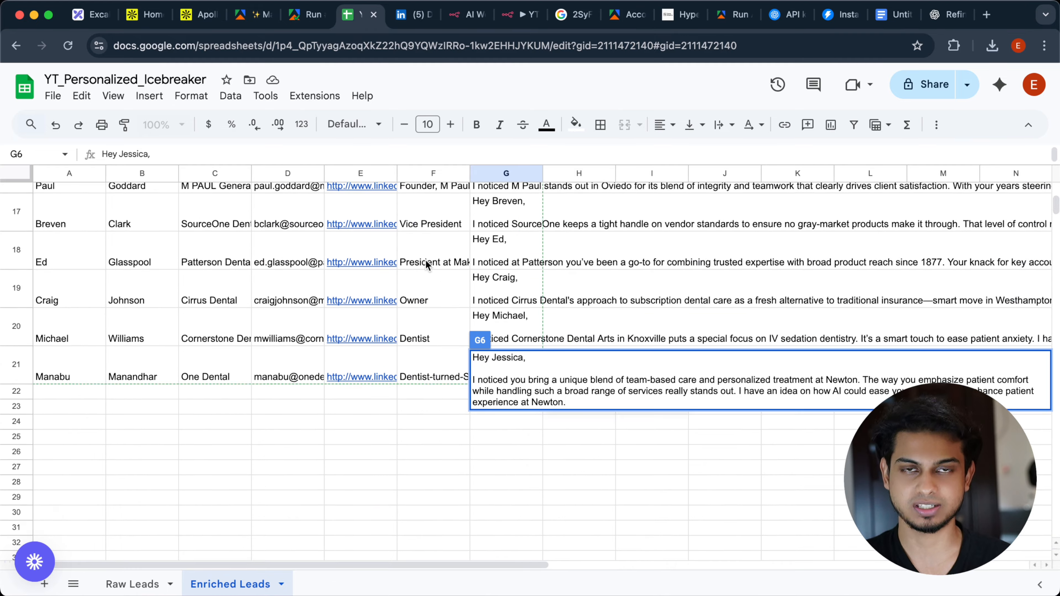
{"action": "scroll", "coordinate": [425, 266], "scroll_direction": "up", "scroll_amount": 10}
{"action": "scroll", "coordinate": [426, 261], "scroll_direction": "up", "scroll_amount": 5}
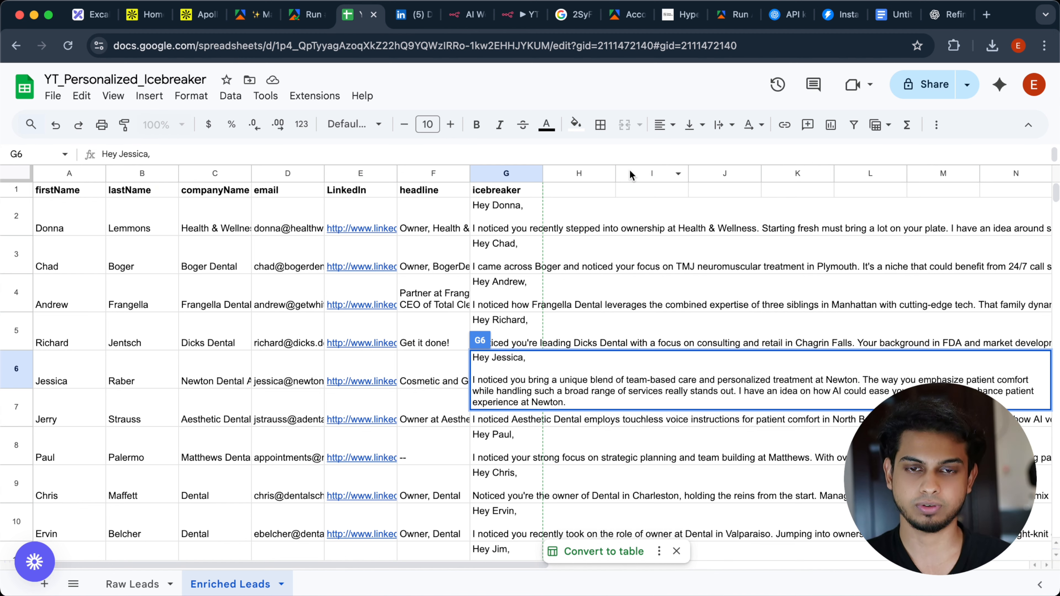
Step: Switch to Instantly and open the options for adding leads to the YT Dental AI Agent campaign
{"action": "left_click", "coordinate": [840, 14]}
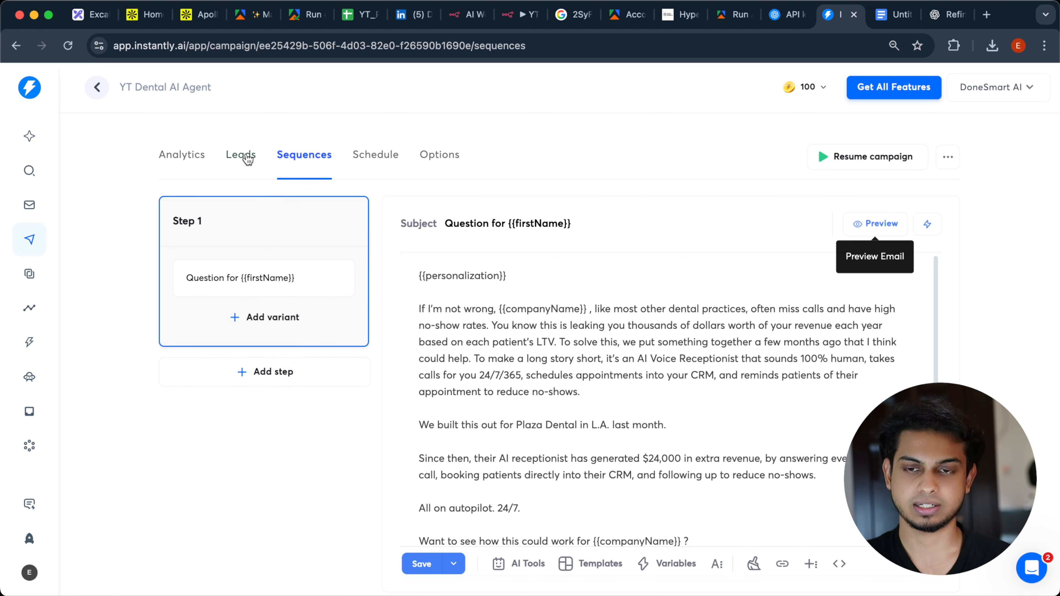
{"action": "left_click", "coordinate": [247, 157]}
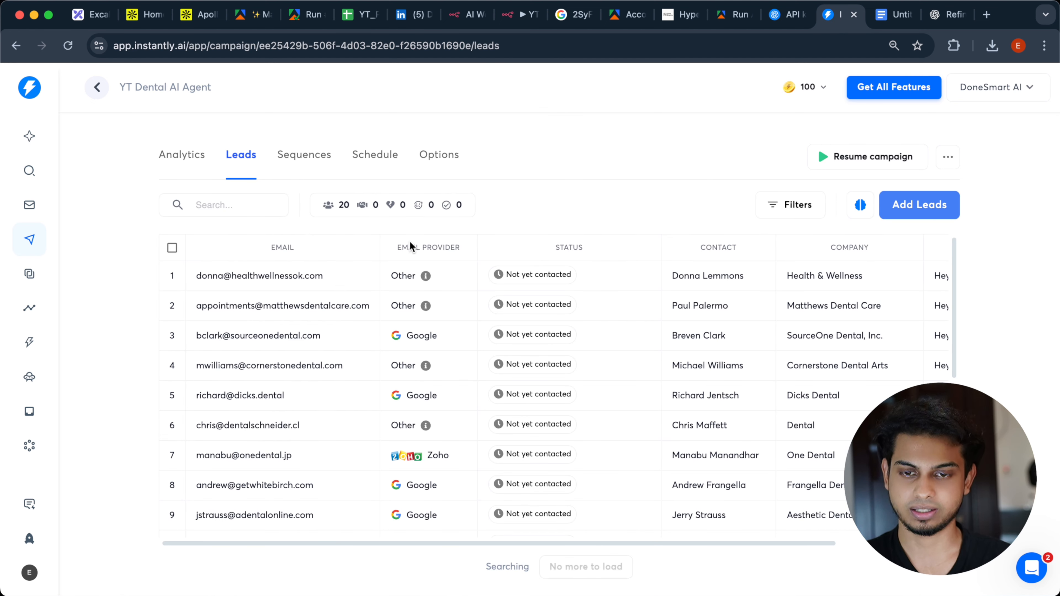
{"action": "left_click", "coordinate": [930, 203]}
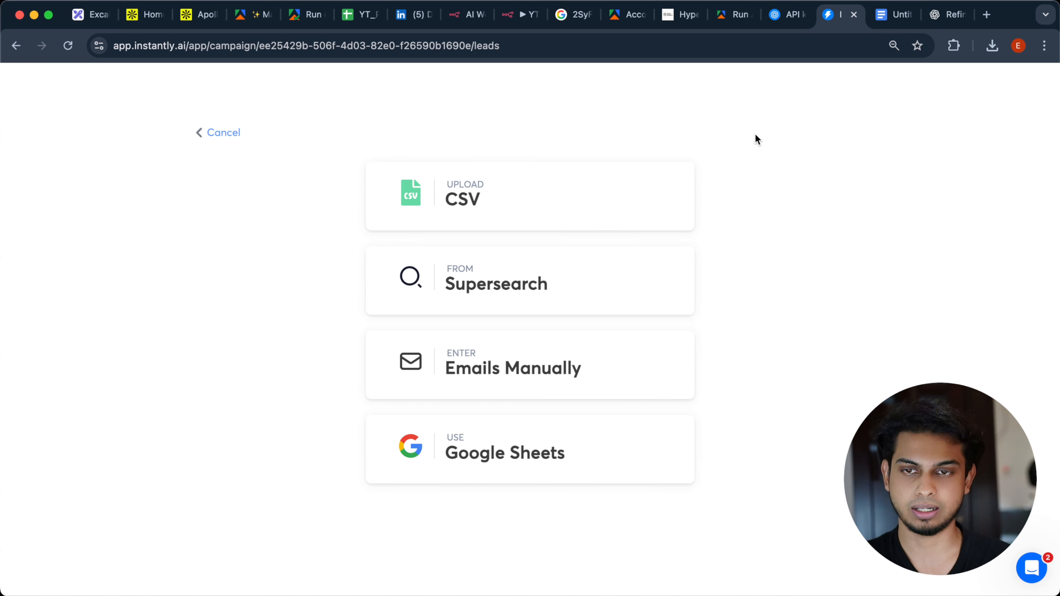
{"action": "left_click", "coordinate": [359, 14]}
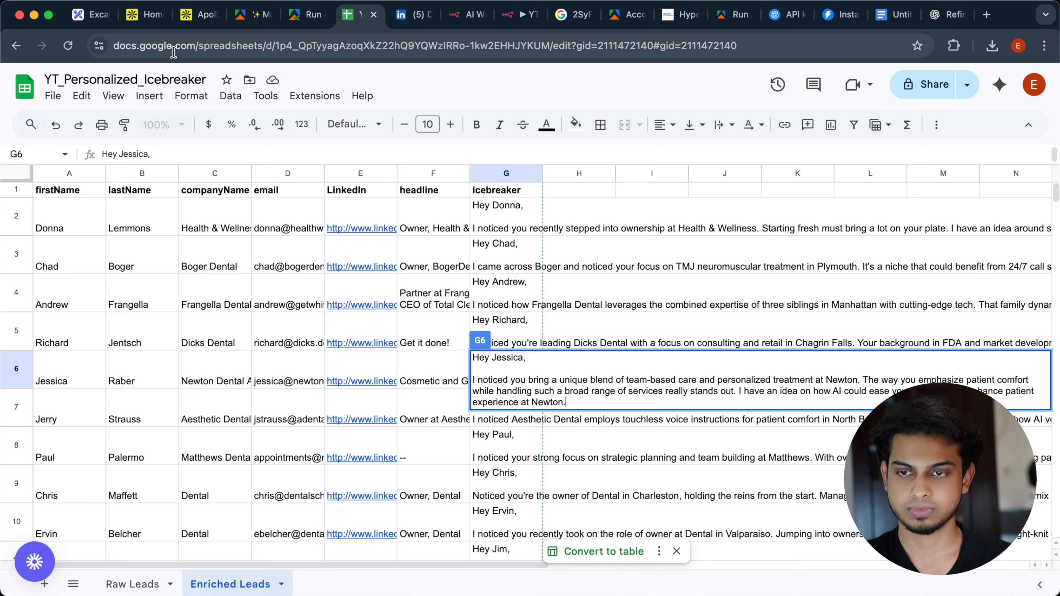
{"action": "left_click", "coordinate": [55, 100]}
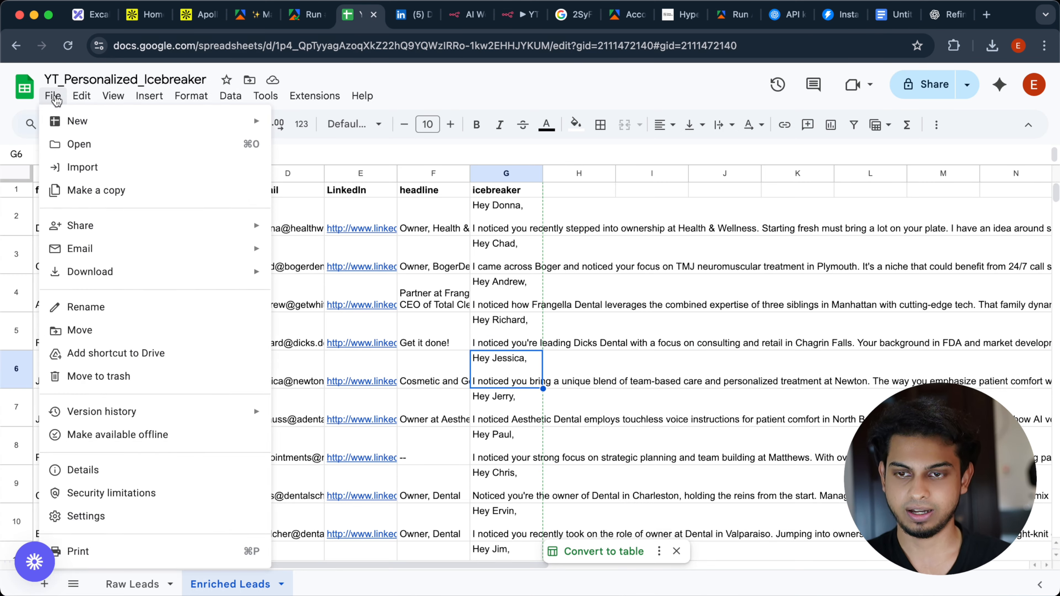
{"action": "left_click", "coordinate": [829, 14]}
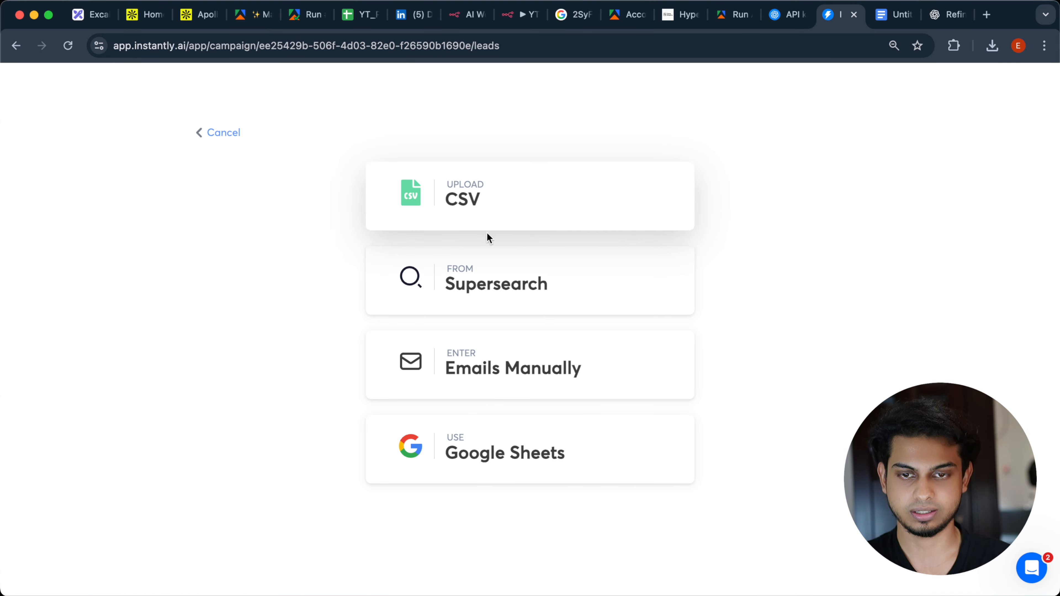
Step: Cancel adding leads and read the Step 1 email of the YT Dental AI Agent sequence from start to end
{"action": "left_click", "coordinate": [198, 132]}
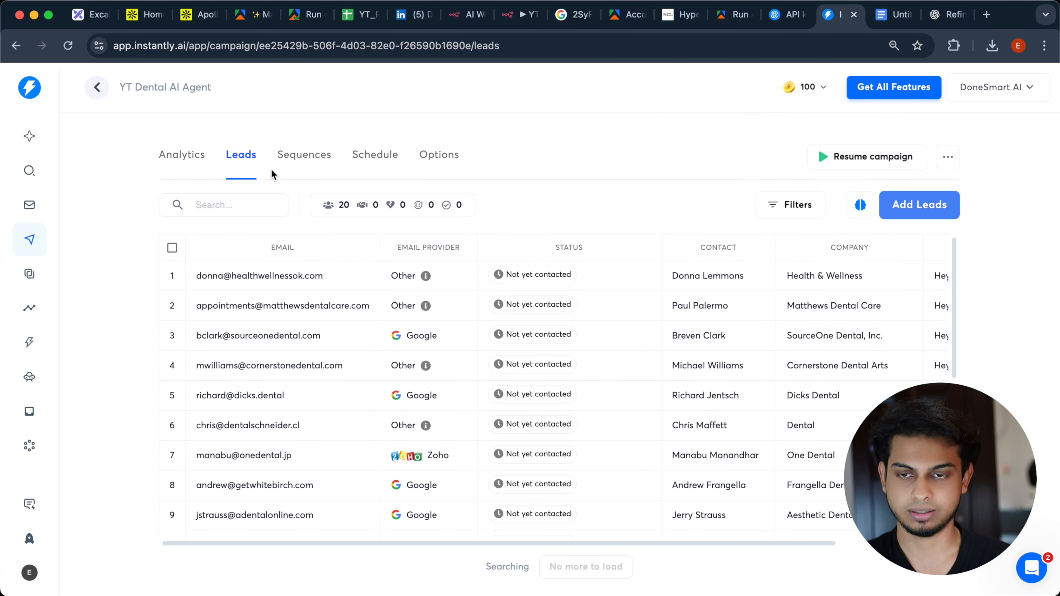
{"action": "left_click", "coordinate": [293, 172]}
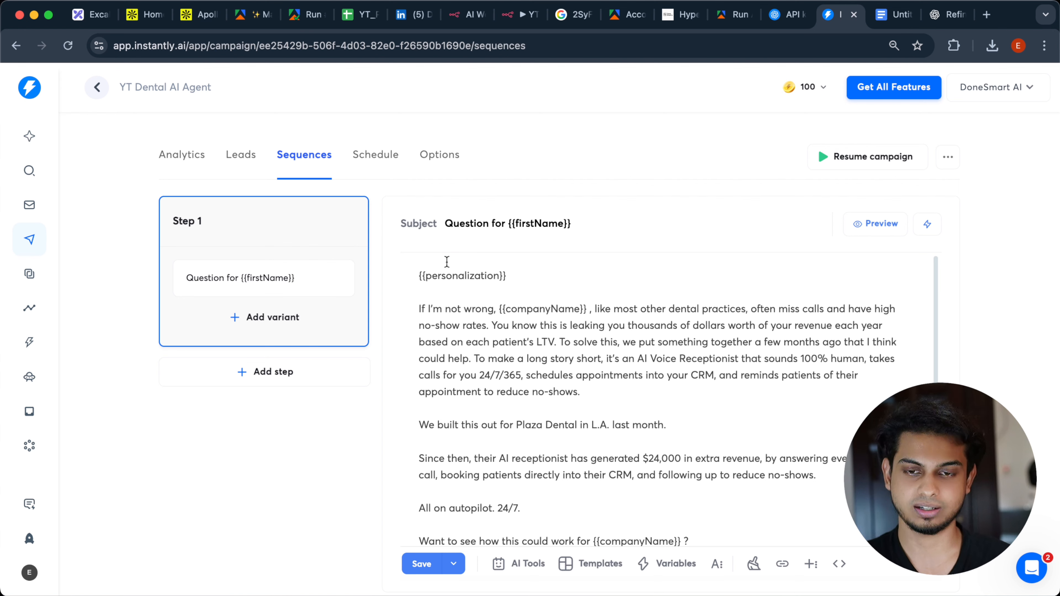
{"action": "scroll", "coordinate": [467, 300], "scroll_direction": "down", "scroll_amount": 2}
{"action": "scroll", "coordinate": [493, 341], "scroll_direction": "up", "scroll_amount": 2}
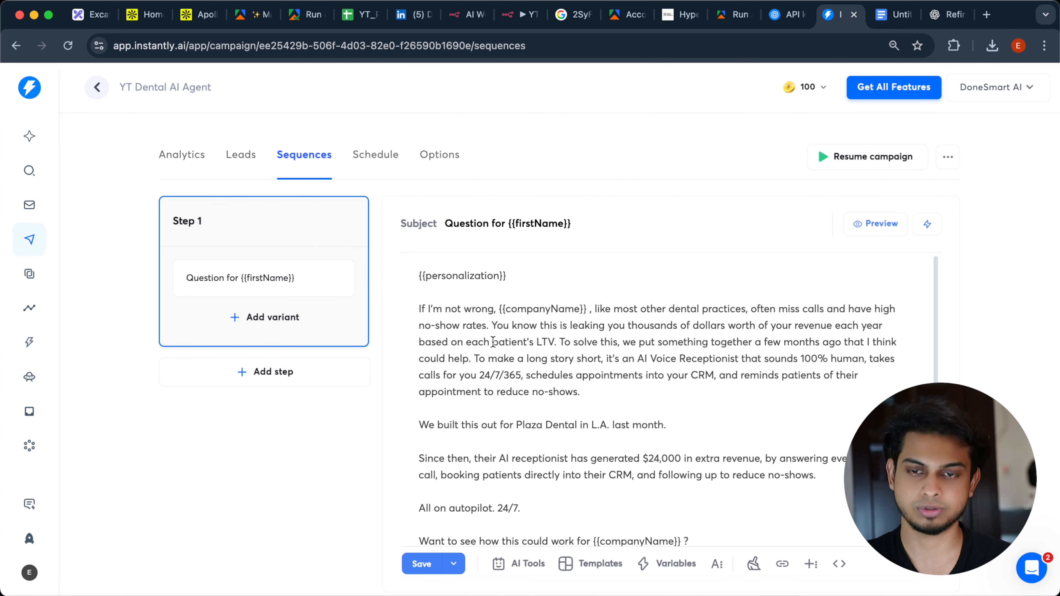
{"action": "scroll", "coordinate": [493, 342], "scroll_direction": "down", "scroll_amount": 1}
{"action": "scroll", "coordinate": [493, 341], "scroll_direction": "down", "scroll_amount": 2}
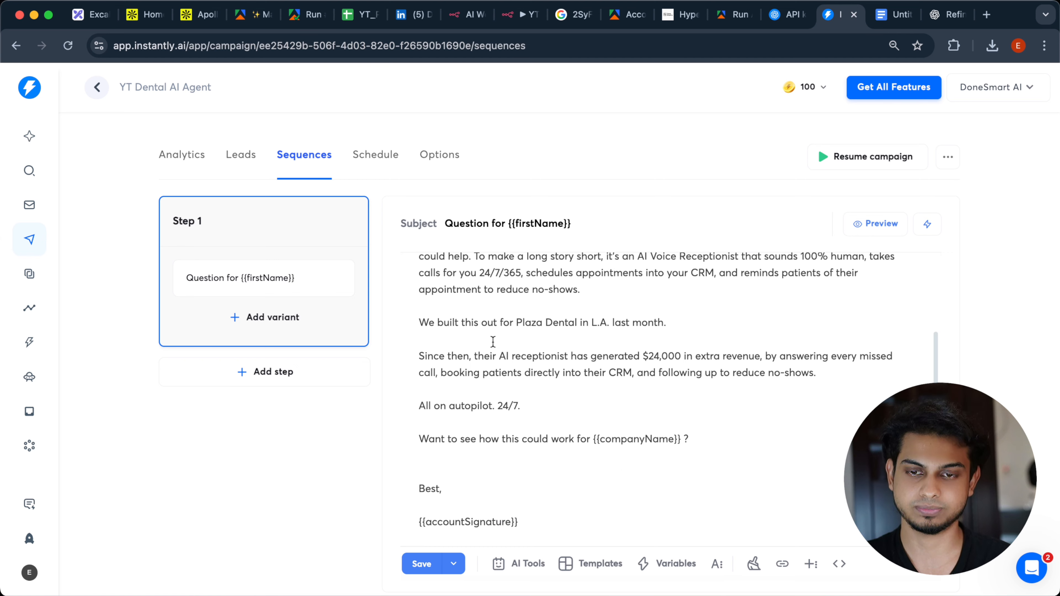
{"action": "scroll", "coordinate": [493, 342], "scroll_direction": "up", "scroll_amount": 3}
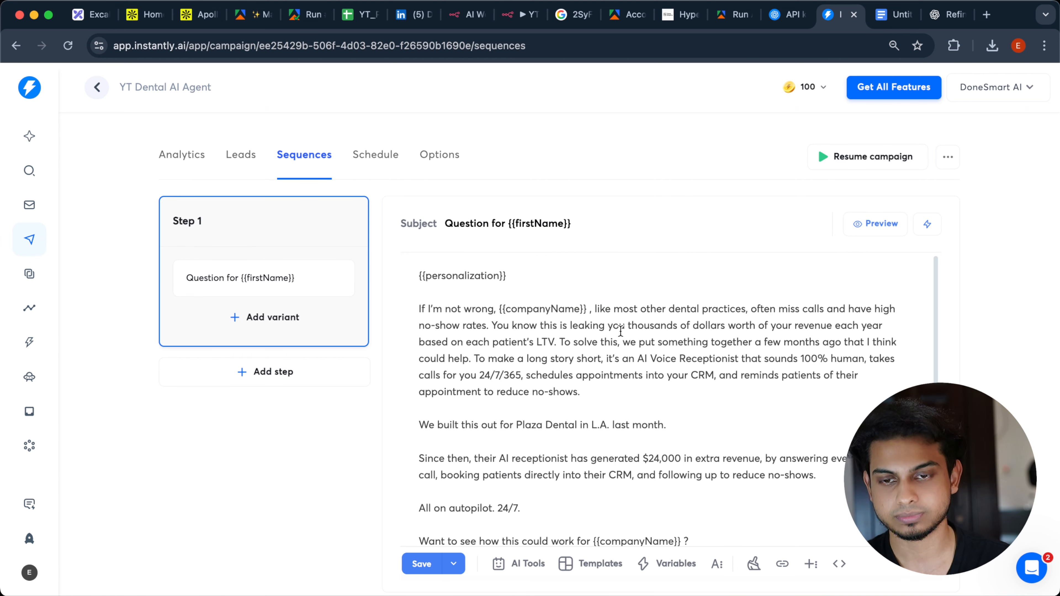
{"action": "scroll", "coordinate": [621, 331], "scroll_direction": "down", "scroll_amount": 3}
{"action": "scroll", "coordinate": [621, 332], "scroll_direction": "up", "scroll_amount": 3}
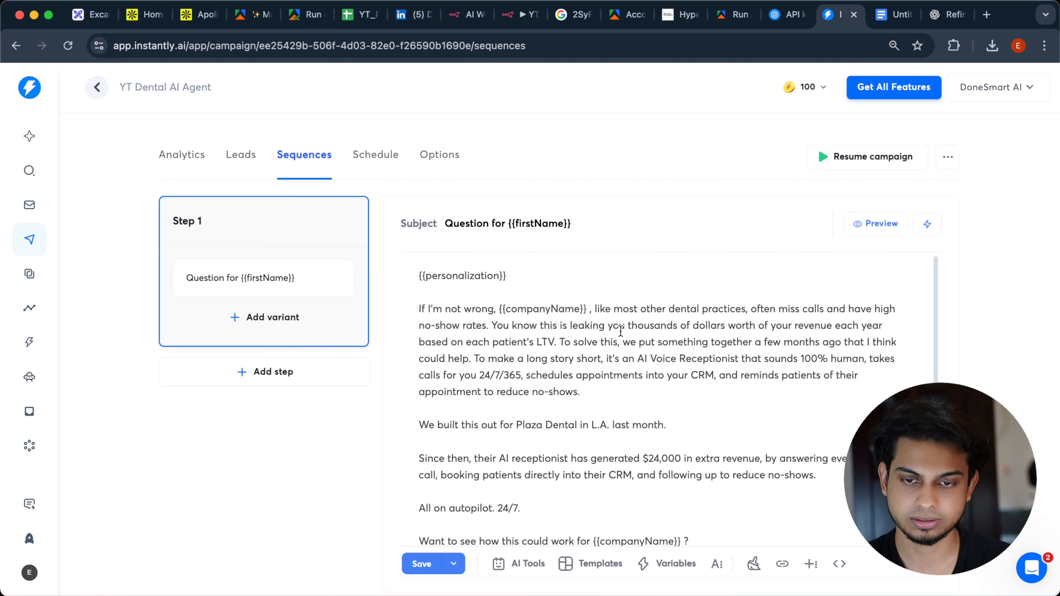
{"action": "scroll", "coordinate": [620, 333], "scroll_direction": "down", "scroll_amount": 2}
{"action": "scroll", "coordinate": [543, 285], "scroll_direction": "up", "scroll_amount": 3}
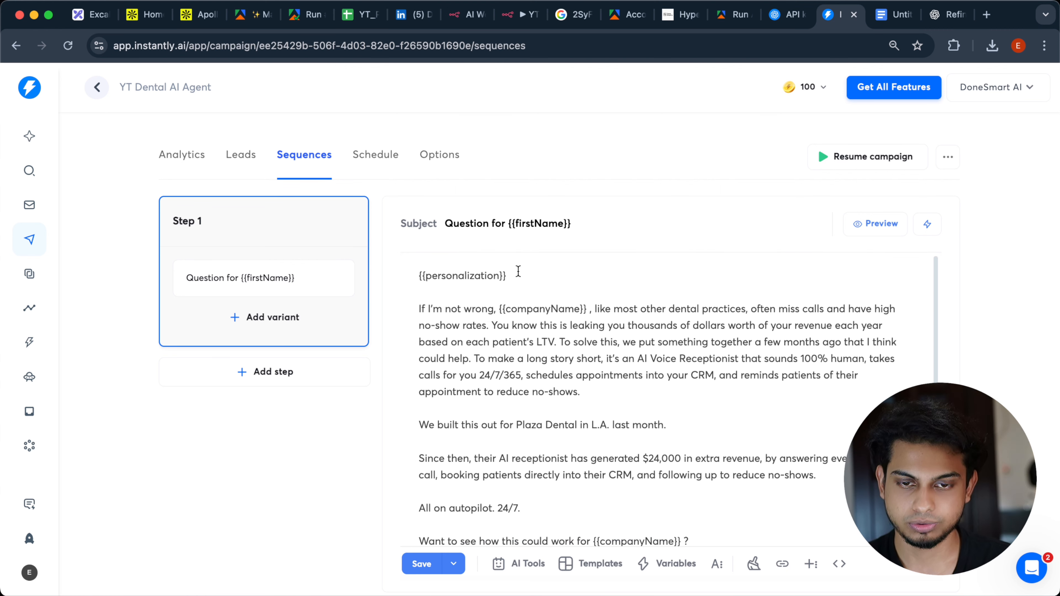
{"action": "scroll", "coordinate": [579, 313], "scroll_direction": "down", "scroll_amount": 1}
{"action": "scroll", "coordinate": [579, 313], "scroll_direction": "up", "scroll_amount": 1}
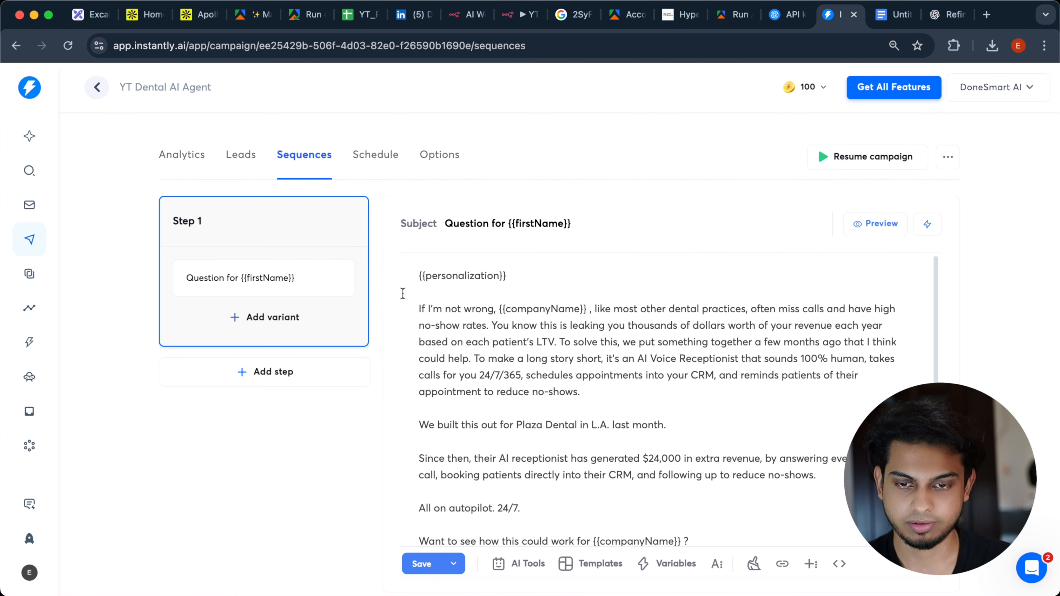
Step: Examine the Step 1 email's pitch paragraph that starts with "If I'm not wrong" and the text after it
{"action": "left_click_drag", "start_coordinate": [420, 310], "coordinate": [602, 381]}
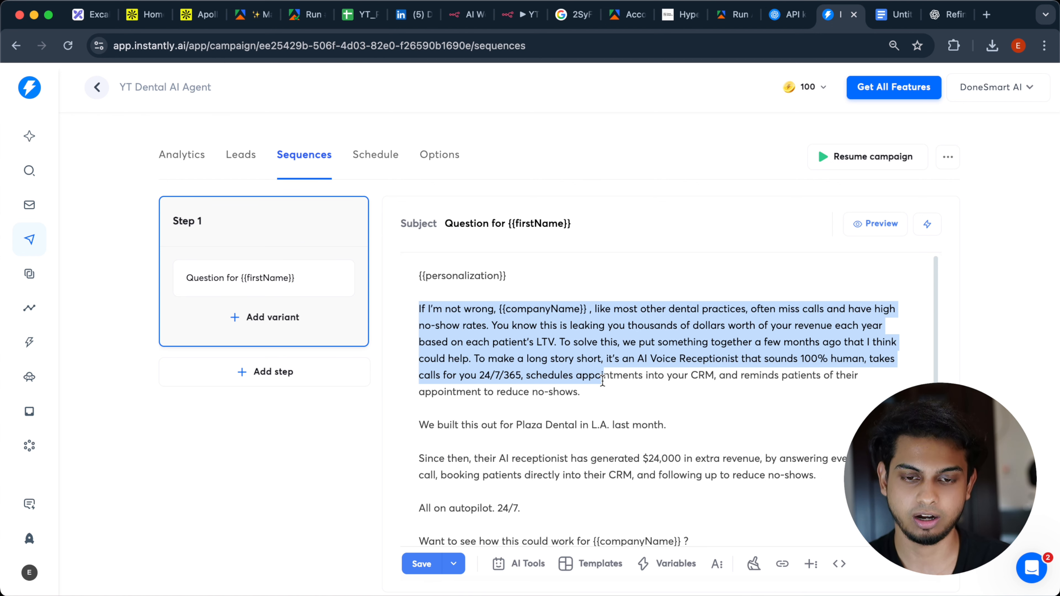
{"action": "scroll", "coordinate": [602, 381], "scroll_direction": "down", "scroll_amount": 3}
{"action": "scroll", "coordinate": [602, 381], "scroll_direction": "up", "scroll_amount": 3}
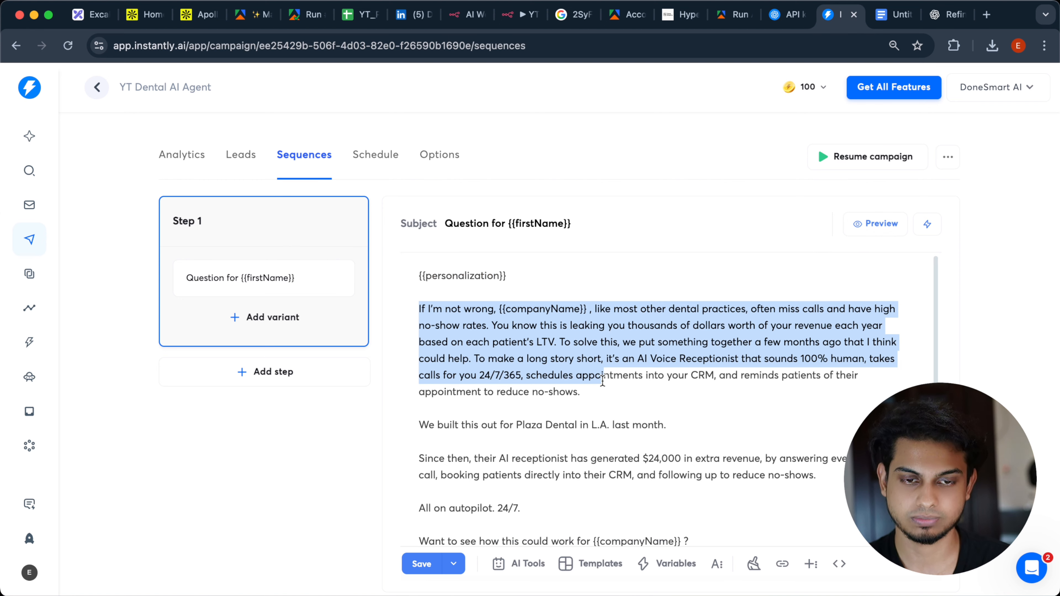
{"action": "left_click", "coordinate": [671, 374]}
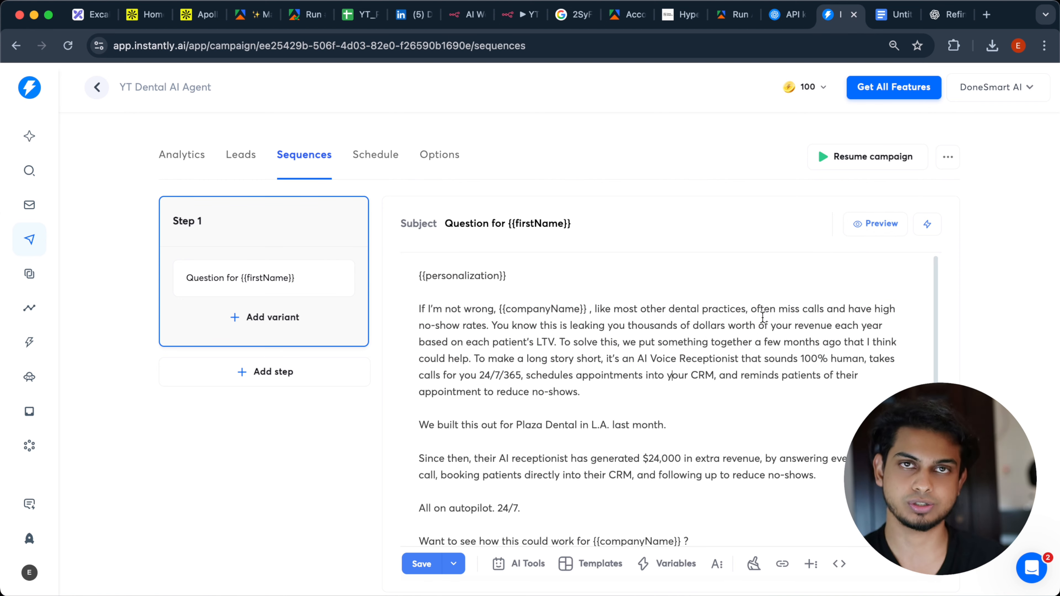
{"action": "scroll", "coordinate": [762, 318], "scroll_direction": "down", "scroll_amount": 1}
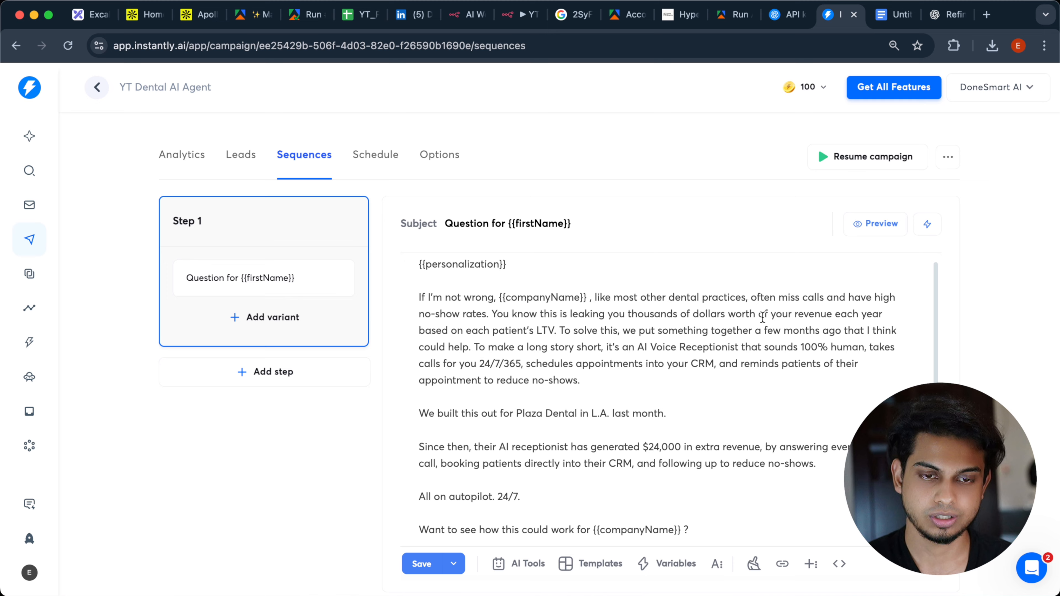
Step: Preview the Step 1 email with the first lead's data, read its icebreaker and body, and close the preview
{"action": "left_click", "coordinate": [890, 230]}
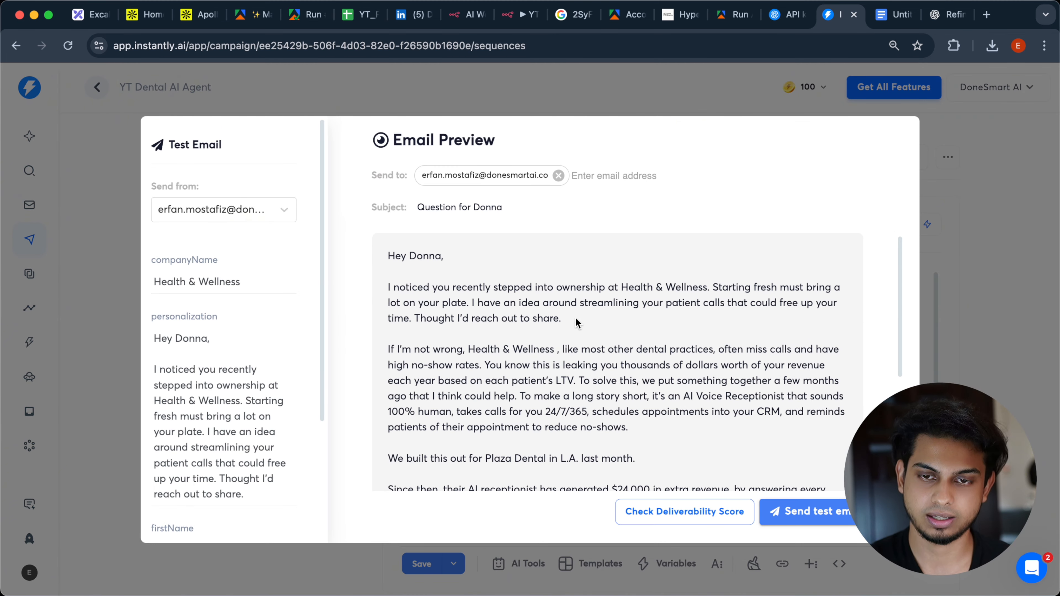
{"action": "scroll", "coordinate": [576, 322], "scroll_direction": "down", "scroll_amount": 1}
{"action": "scroll", "coordinate": [575, 322], "scroll_direction": "up", "scroll_amount": 1}
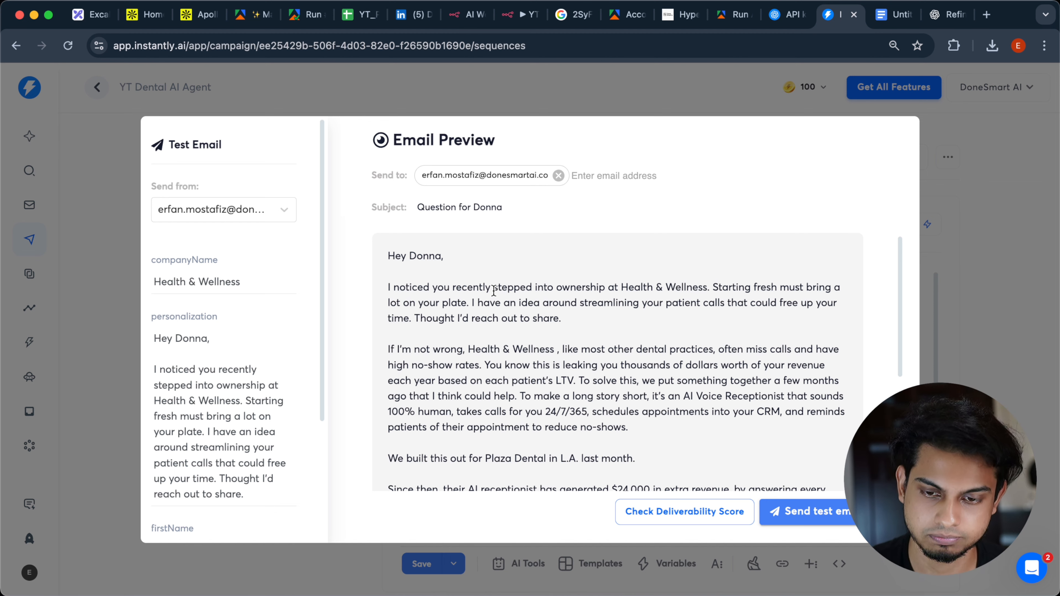
{"action": "scroll", "coordinate": [493, 288], "scroll_direction": "down", "scroll_amount": 3}
{"action": "scroll", "coordinate": [491, 285], "scroll_direction": "up", "scroll_amount": 1}
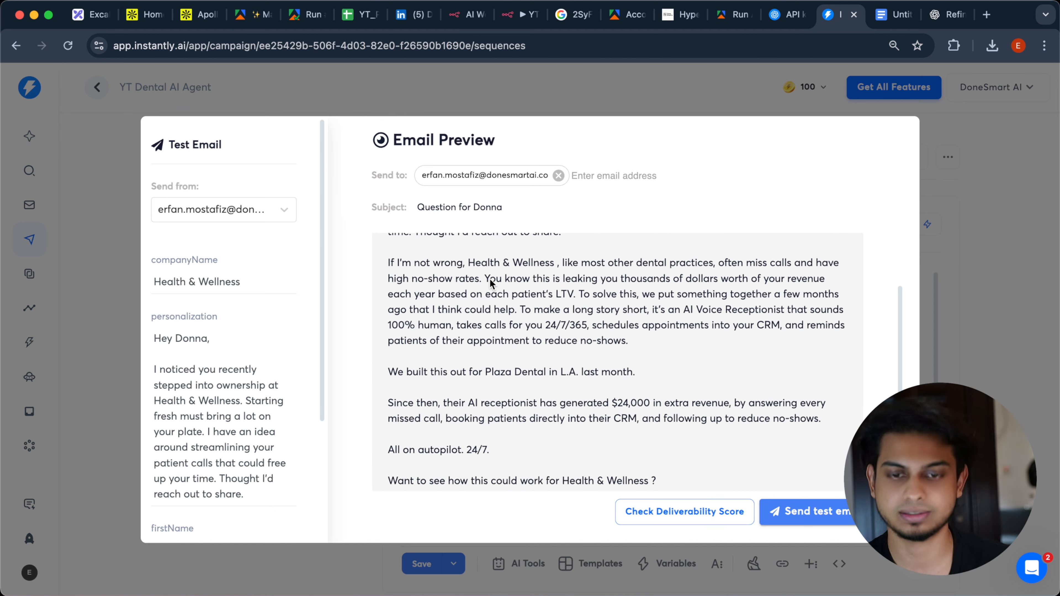
{"action": "scroll", "coordinate": [491, 284], "scroll_direction": "down", "scroll_amount": 1}
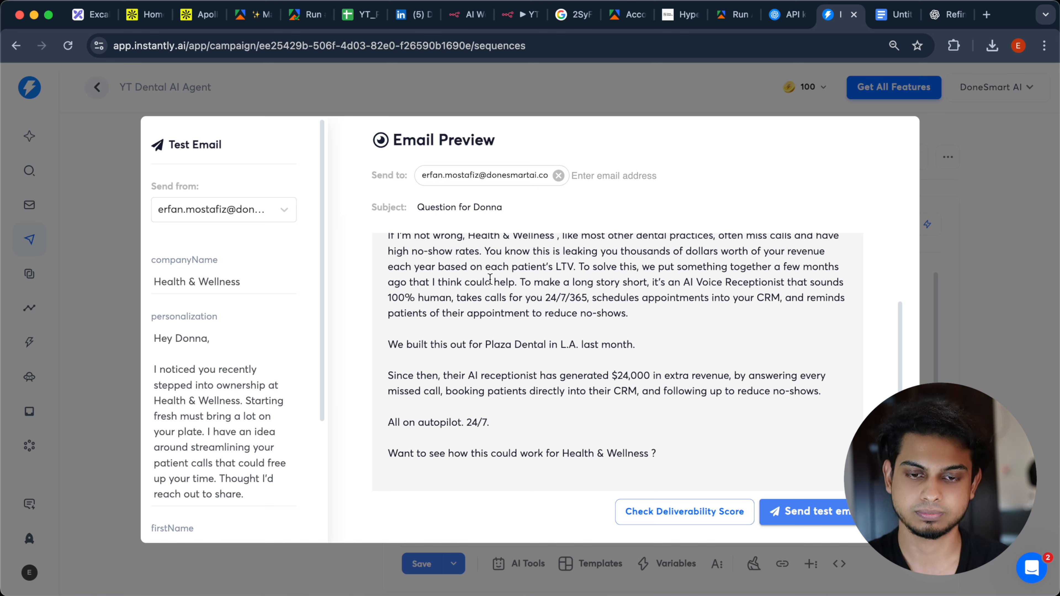
{"action": "scroll", "coordinate": [490, 279], "scroll_direction": "up", "scroll_amount": 2}
{"action": "scroll", "coordinate": [490, 279], "scroll_direction": "up", "scroll_amount": 1}
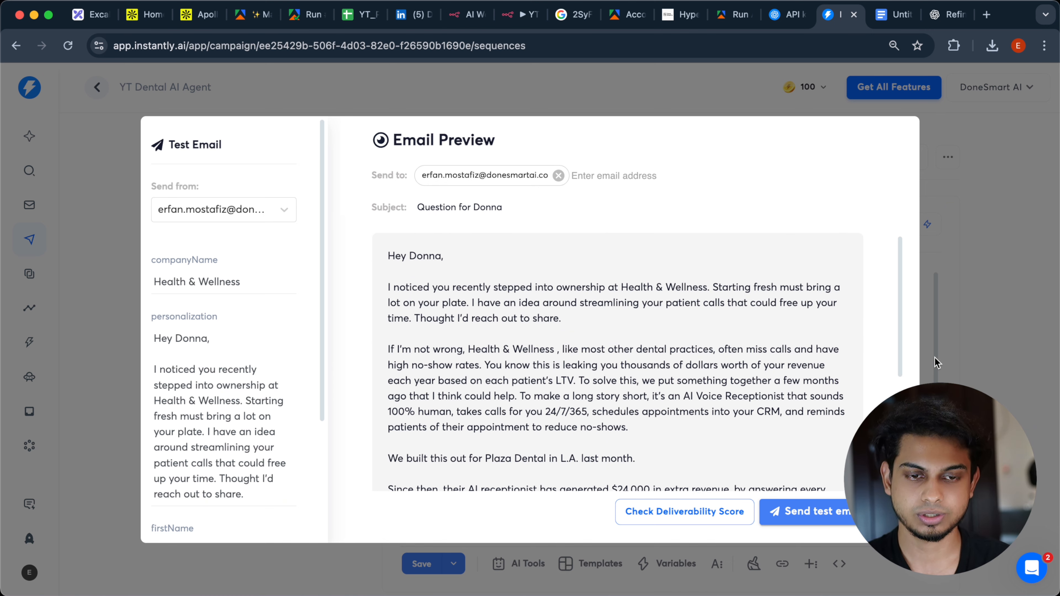
{"action": "left_click_drag", "start_coordinate": [609, 334], "coordinate": [378, 288]}
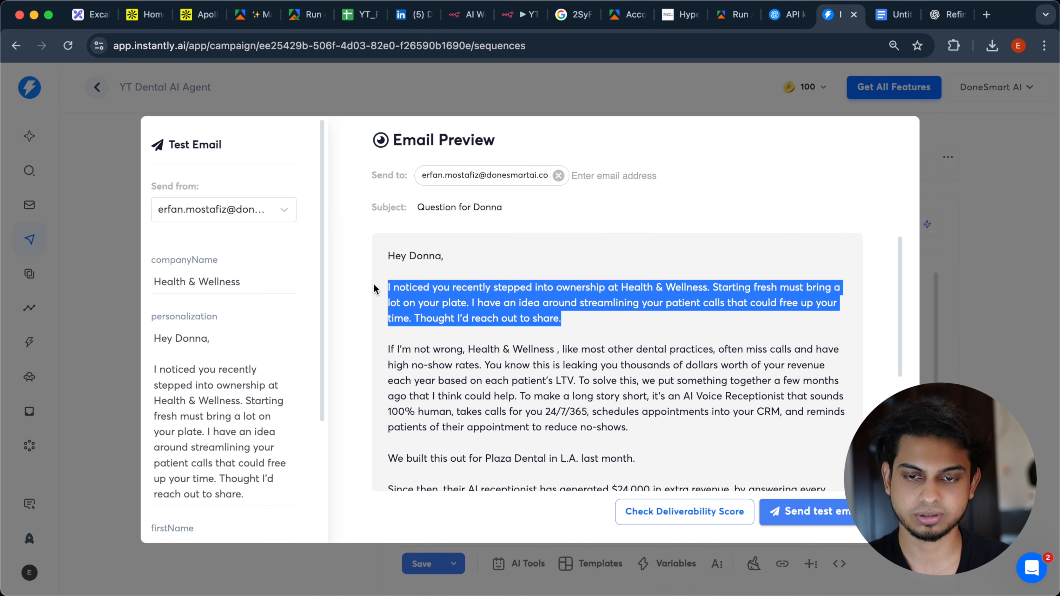
{"action": "left_click", "coordinate": [961, 316]}
{"action": "scroll", "coordinate": [679, 389], "scroll_direction": "down", "scroll_amount": 2}
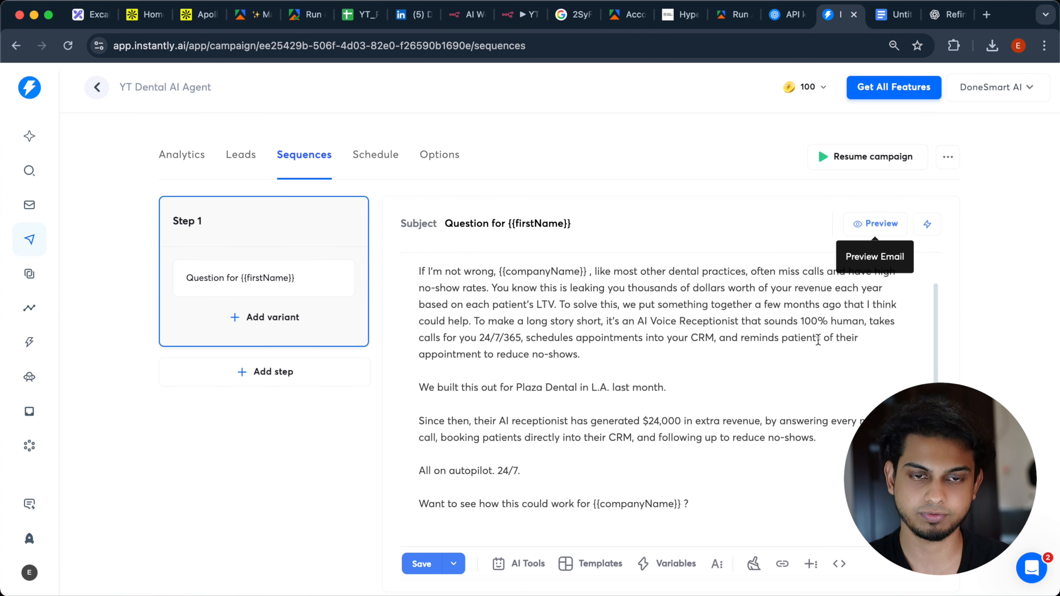
Step: Switch to Google Sheets and read several icebreakers in Enriched Leads, including G3, G5, G6 and G9
{"action": "left_click", "coordinate": [359, 19]}
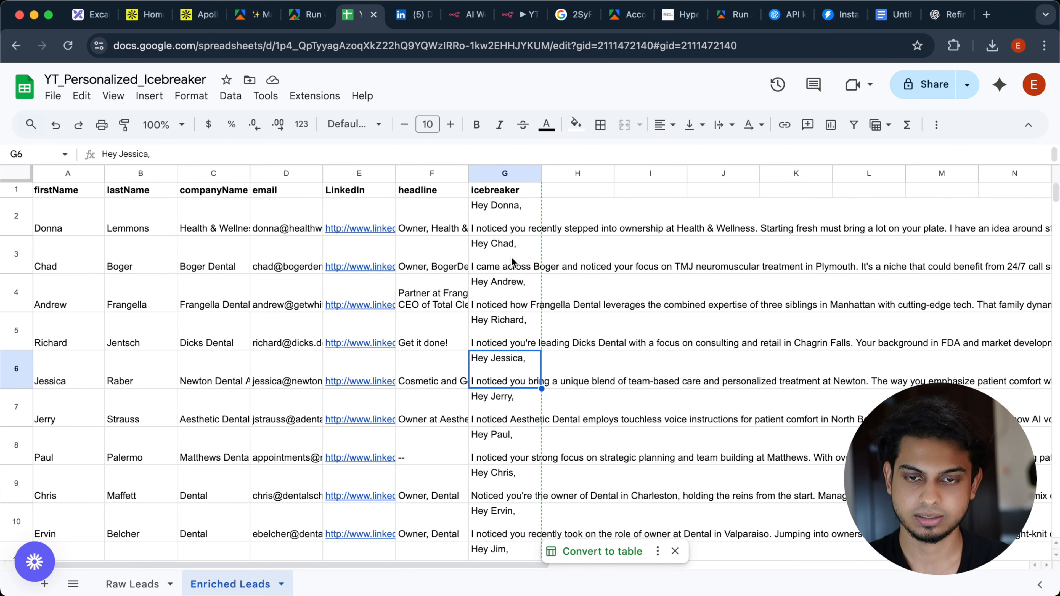
{"action": "left_click", "coordinate": [512, 262]}
{"action": "double_click", "coordinate": [501, 220]}
{"action": "double_click", "coordinate": [500, 261]}
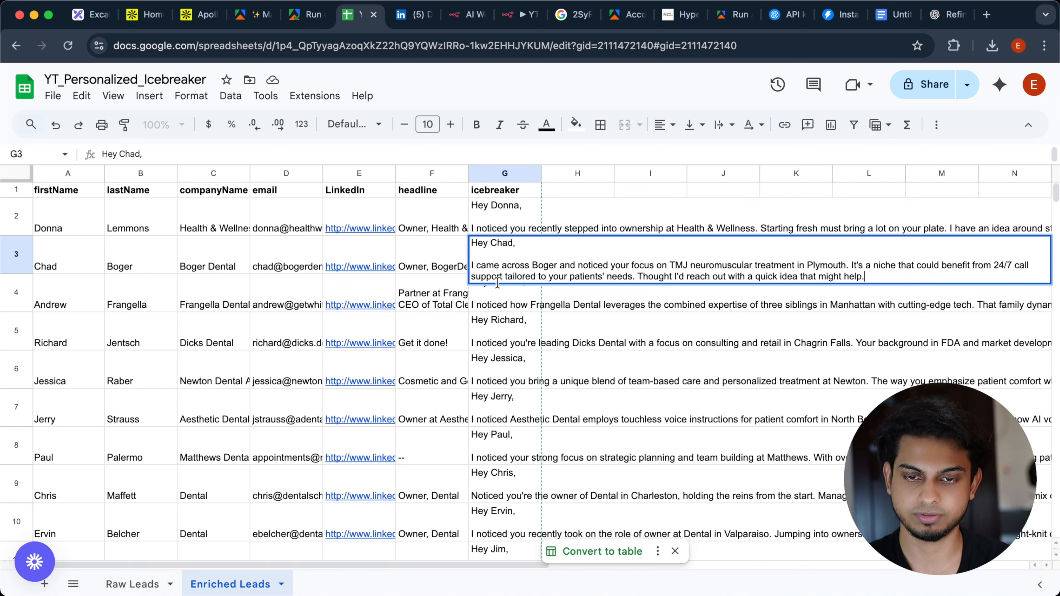
{"action": "double_click", "coordinate": [498, 328]}
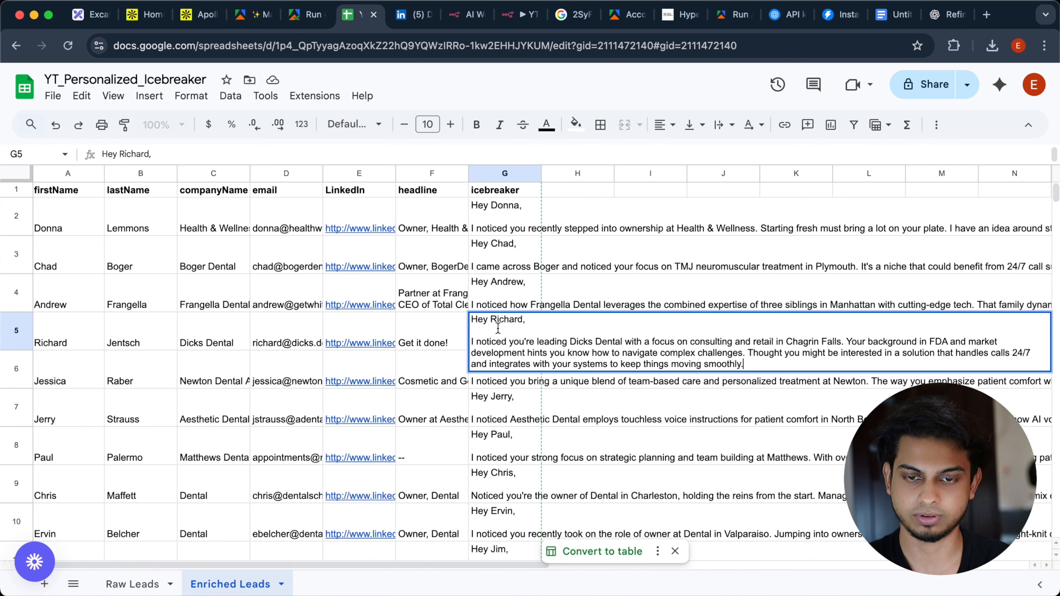
{"action": "double_click", "coordinate": [502, 376]}
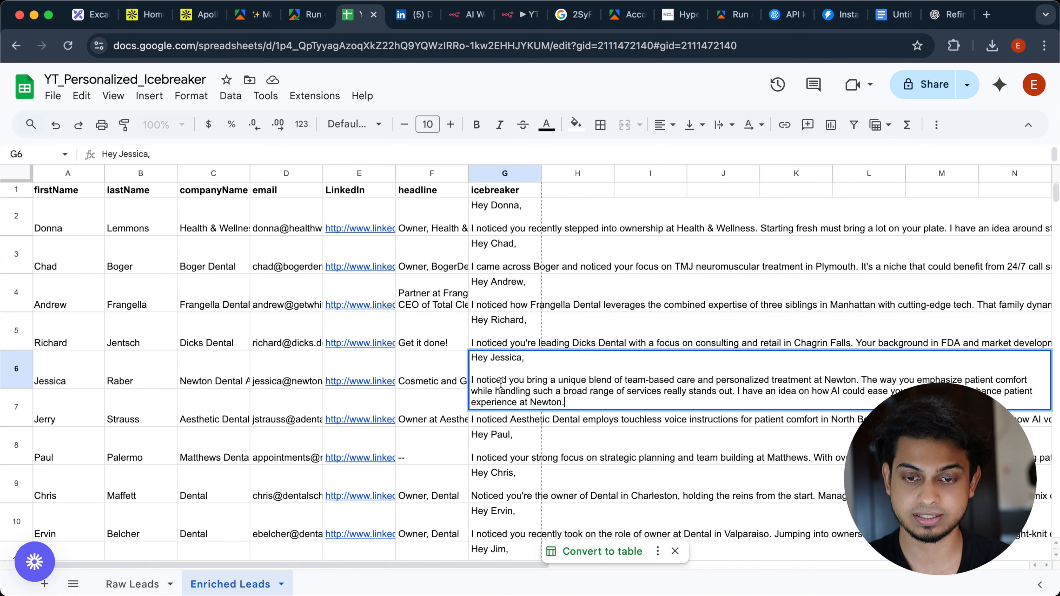
{"action": "double_click", "coordinate": [500, 480]}
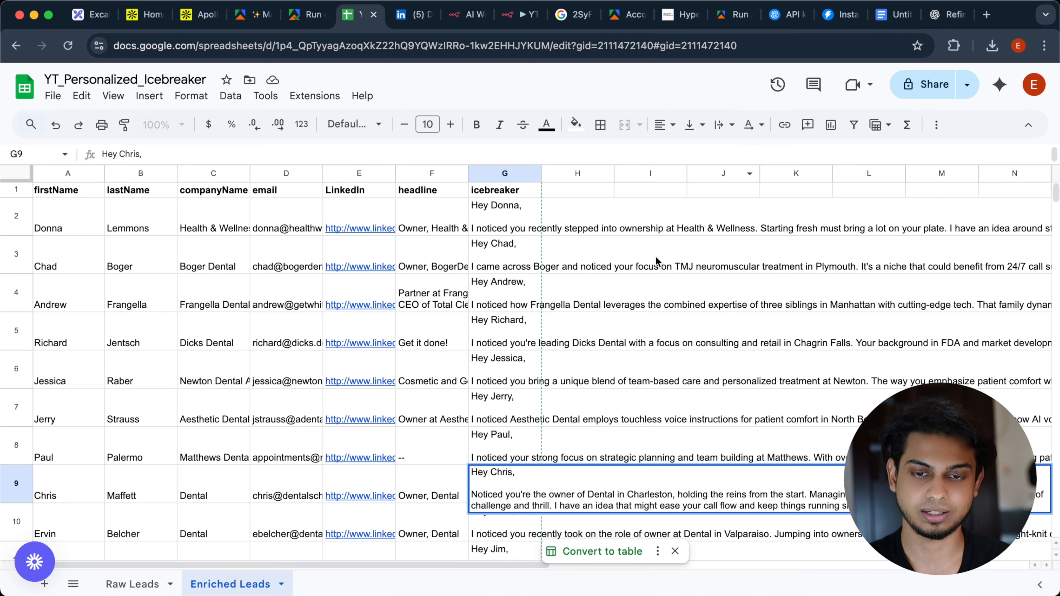
{"action": "scroll", "coordinate": [656, 256], "scroll_direction": "down", "scroll_amount": 5}
{"action": "scroll", "coordinate": [656, 256], "scroll_direction": "up", "scroll_amount": 5}
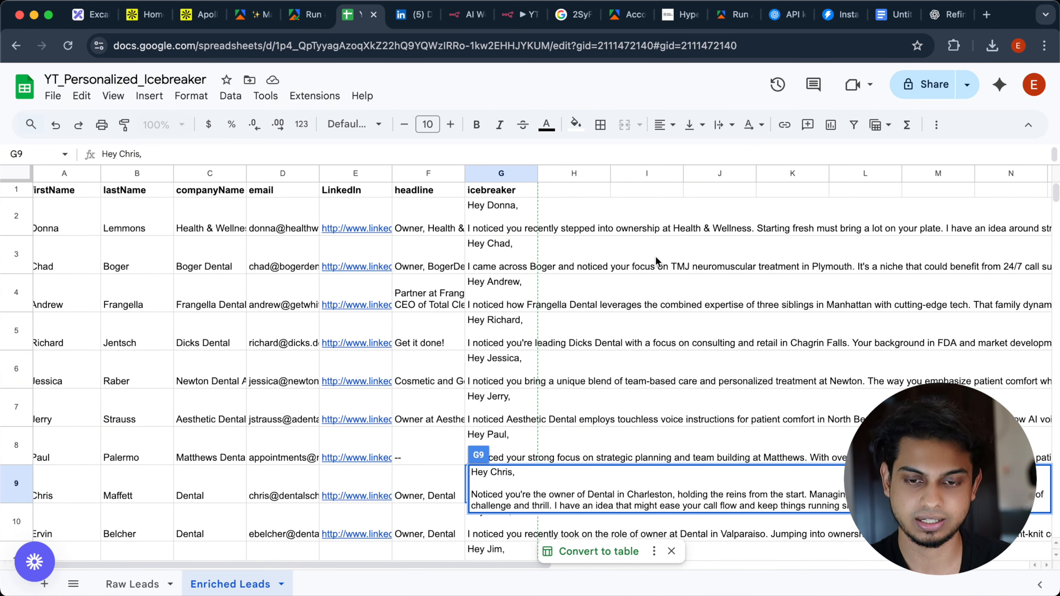
{"action": "double_click", "coordinate": [520, 267]}
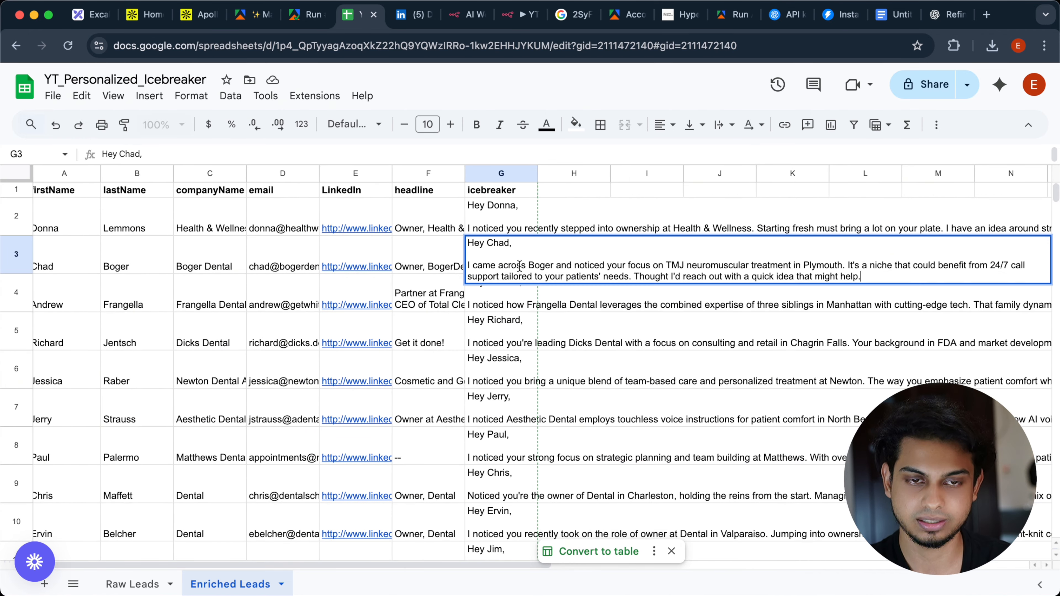
Step: Return to Instantly, preview the Step 1 email again to check how the icebreaker leads into the pitch, and close the preview
{"action": "left_click", "coordinate": [850, 23]}
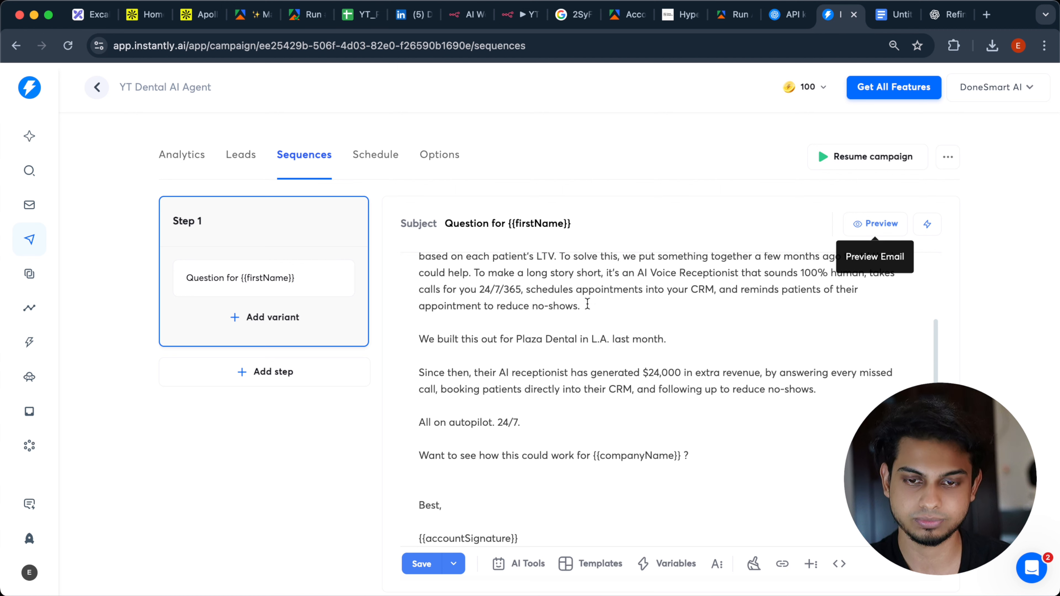
{"action": "scroll", "coordinate": [588, 303], "scroll_direction": "up", "scroll_amount": 2}
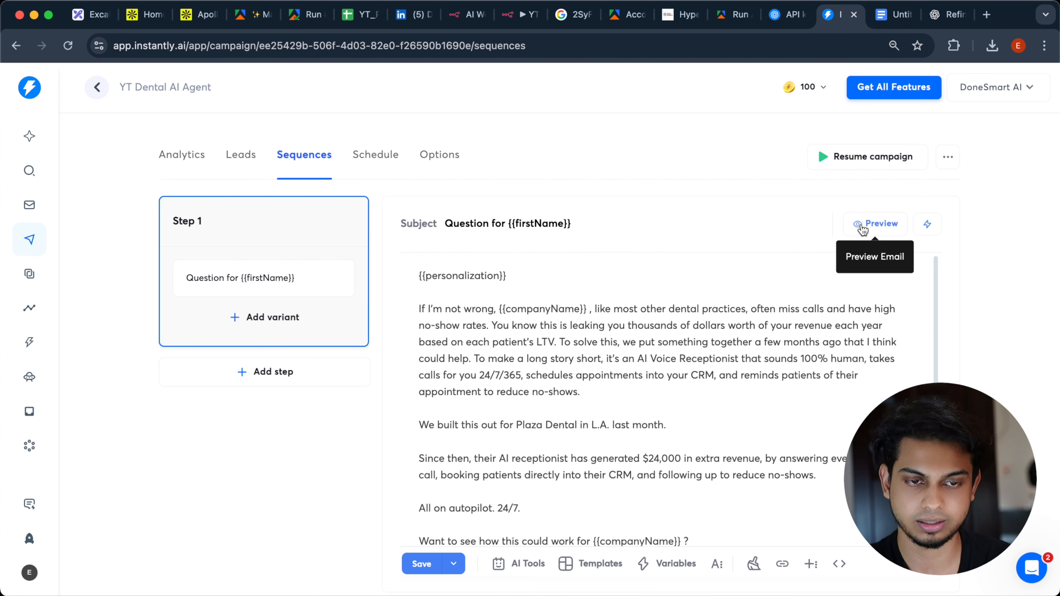
{"action": "left_click", "coordinate": [887, 227]}
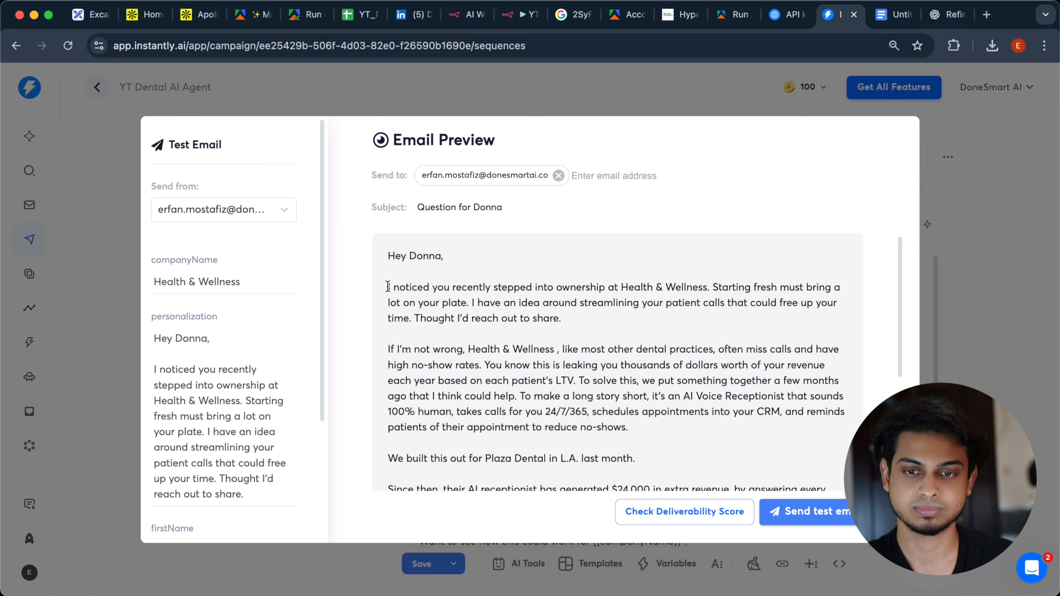
{"action": "left_click_drag", "start_coordinate": [388, 287], "coordinate": [571, 318]}
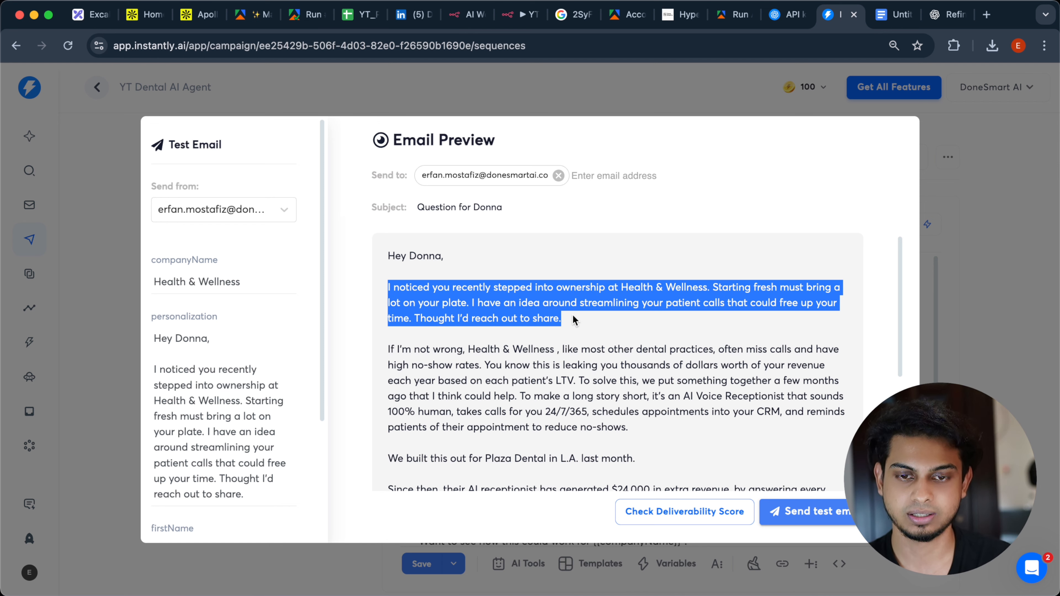
{"action": "left_click", "coordinate": [572, 318]}
{"action": "scroll", "coordinate": [573, 318], "scroll_direction": "down", "scroll_amount": 5}
{"action": "scroll", "coordinate": [572, 318], "scroll_direction": "up", "scroll_amount": 5}
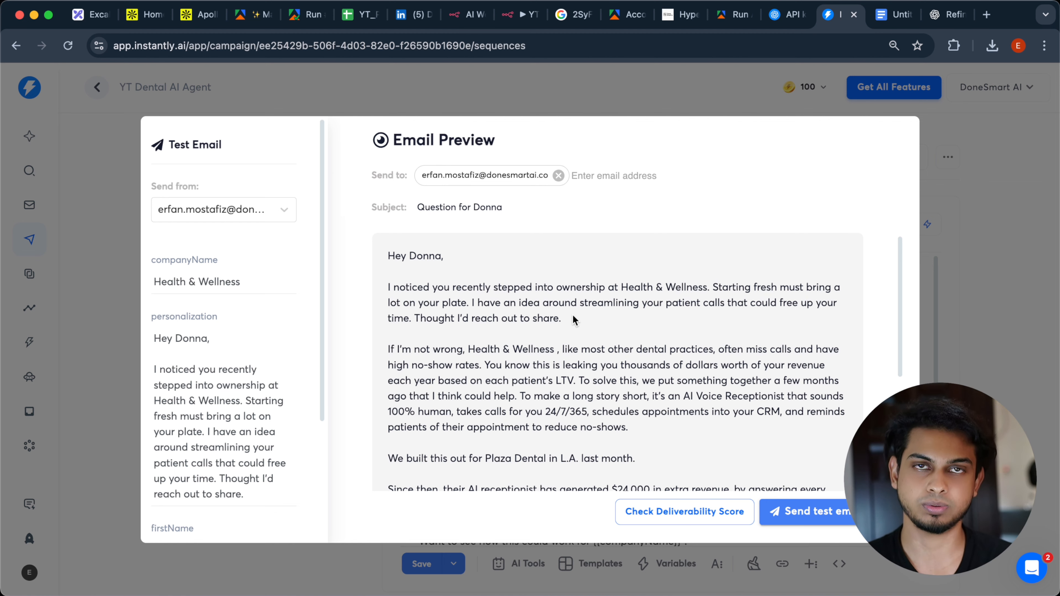
{"action": "left_click", "coordinate": [970, 336]}
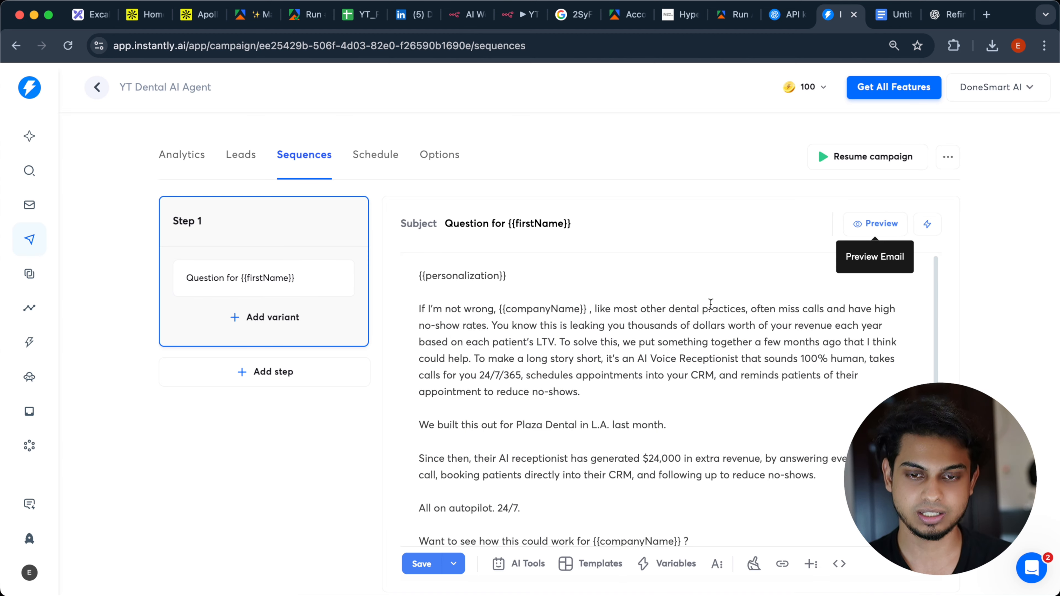